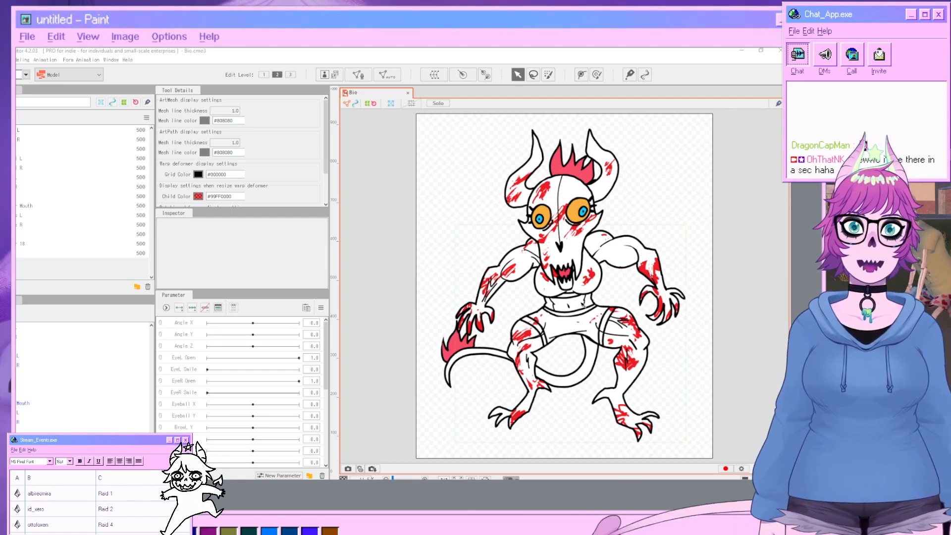
pyautogui.click(580, 337)
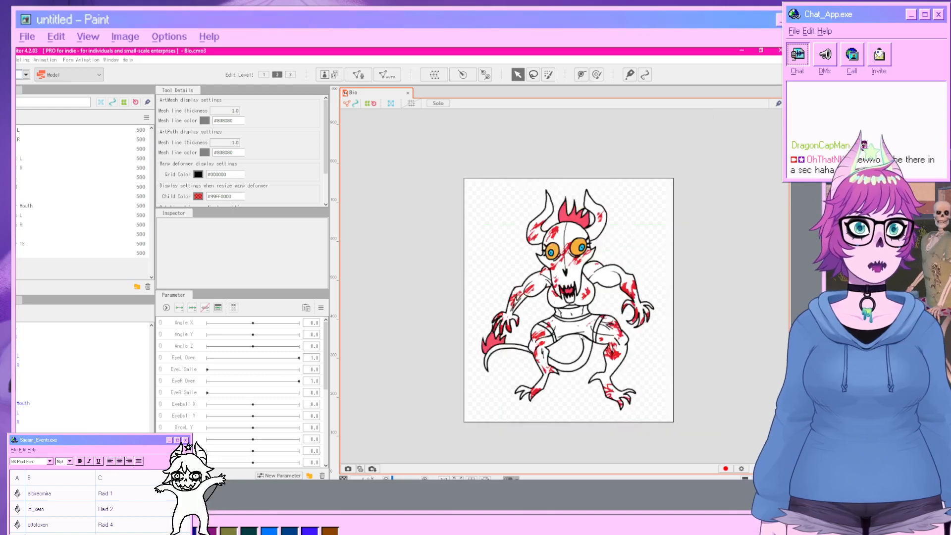
pyautogui.scroll(3, 584, 342)
pyautogui.scroll(-5, 590, 347)
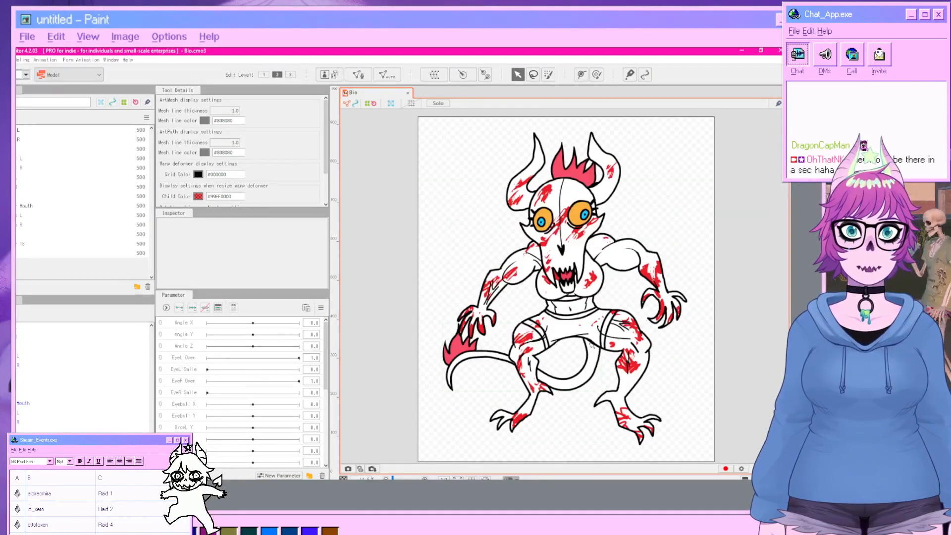
pyautogui.moveTo(563, 345); pyautogui.dragTo(549, 401)
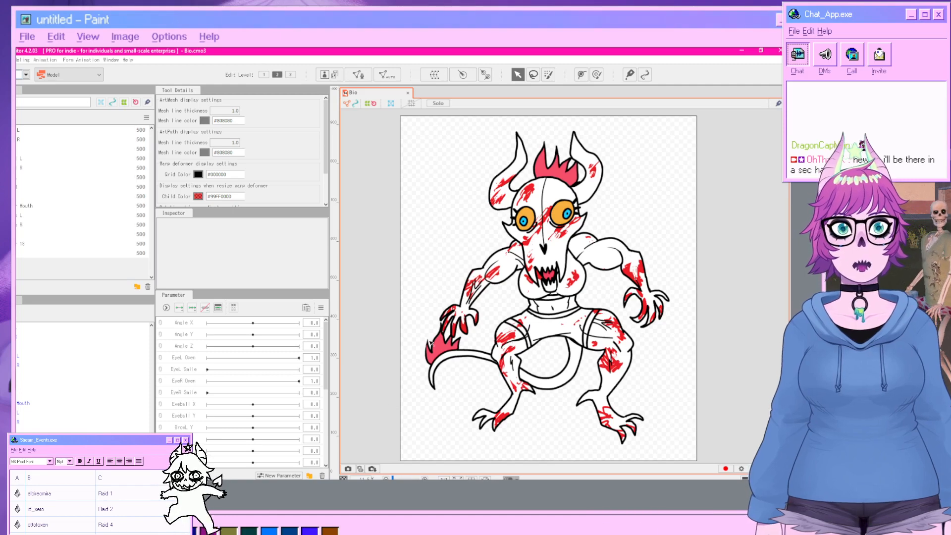
pyautogui.scroll(4, 538, 324)
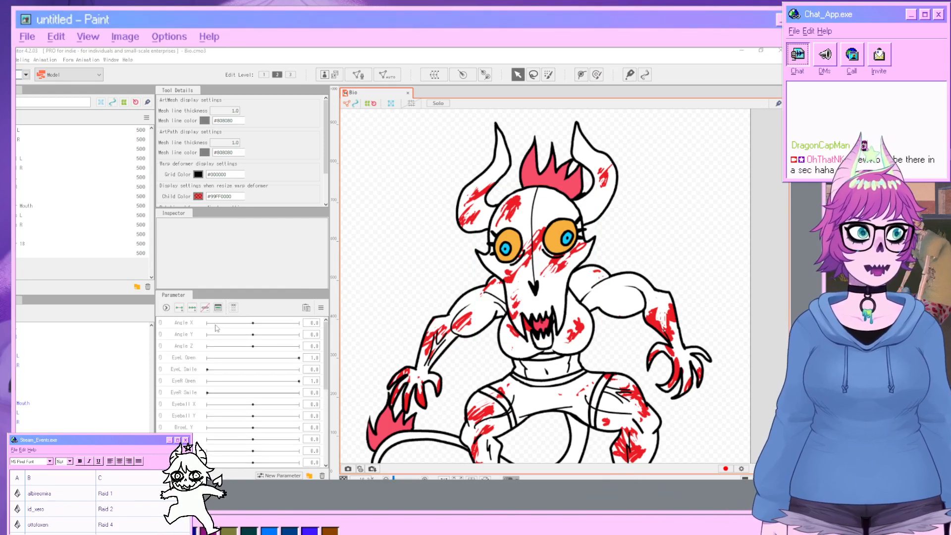
# Create a parameter folder and rename it Head.
pyautogui.click(197, 334)
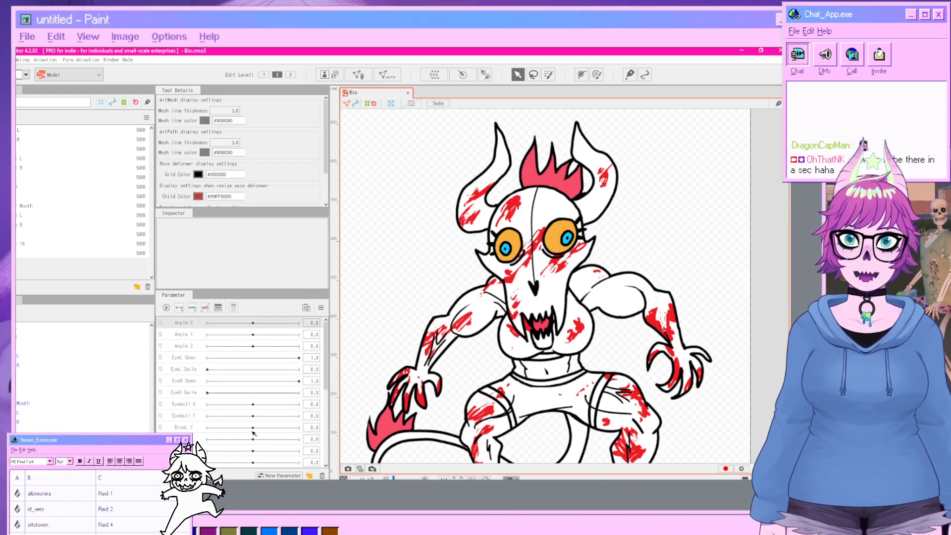
pyautogui.scroll(1, 296, 404)
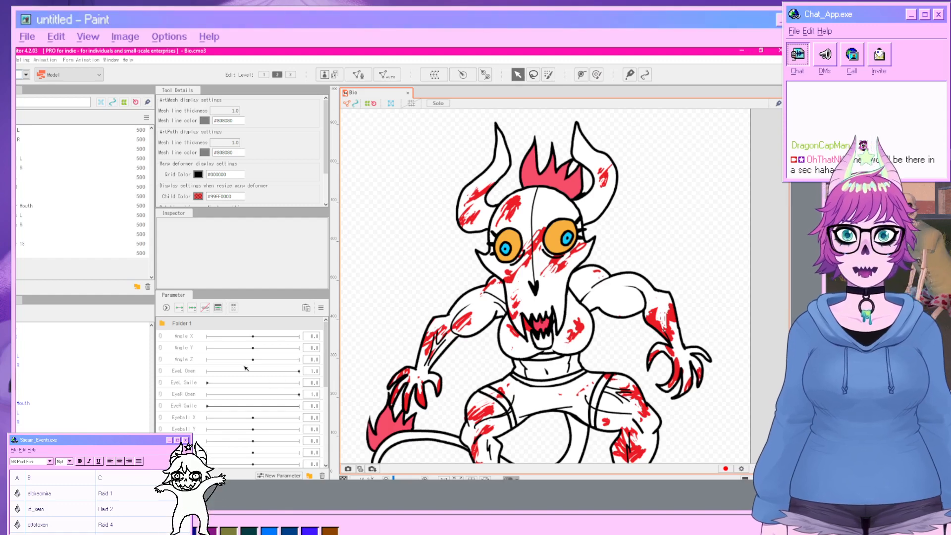
pyautogui.click(196, 325)
pyautogui.click(192, 324)
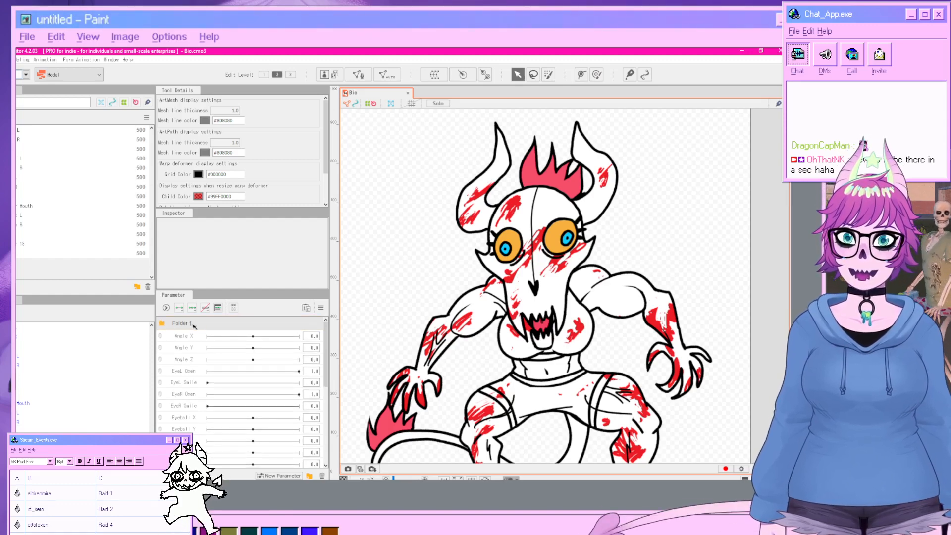
pyautogui.rightClick(192, 325)
pyautogui.click(184, 325)
pyautogui.doubleClick(184, 325)
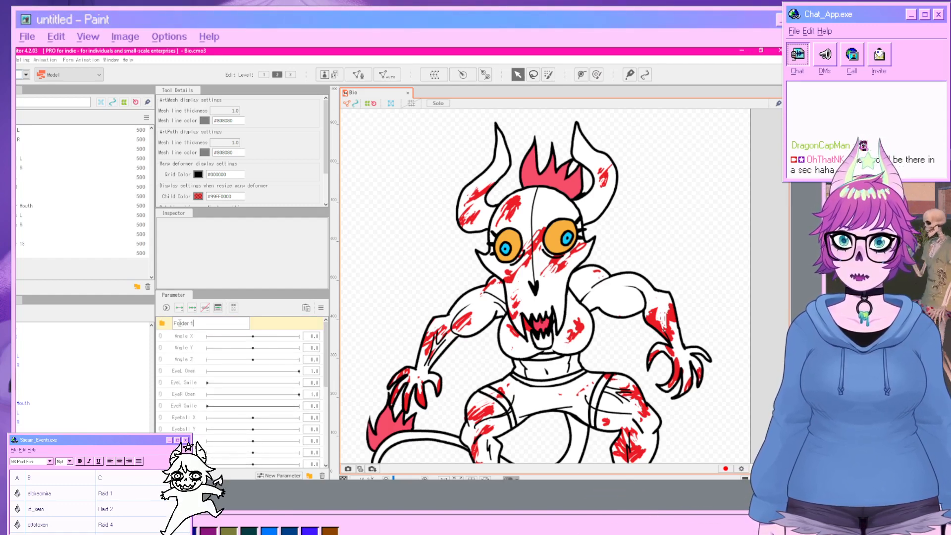
pyautogui.press('BackSpace')
pyautogui.press('BackSpace')
pyautogui.press('BackSpace')
pyautogui.press('BackSpace')
pyautogui.press('BackSpace')
pyautogui.press('BackSpace')
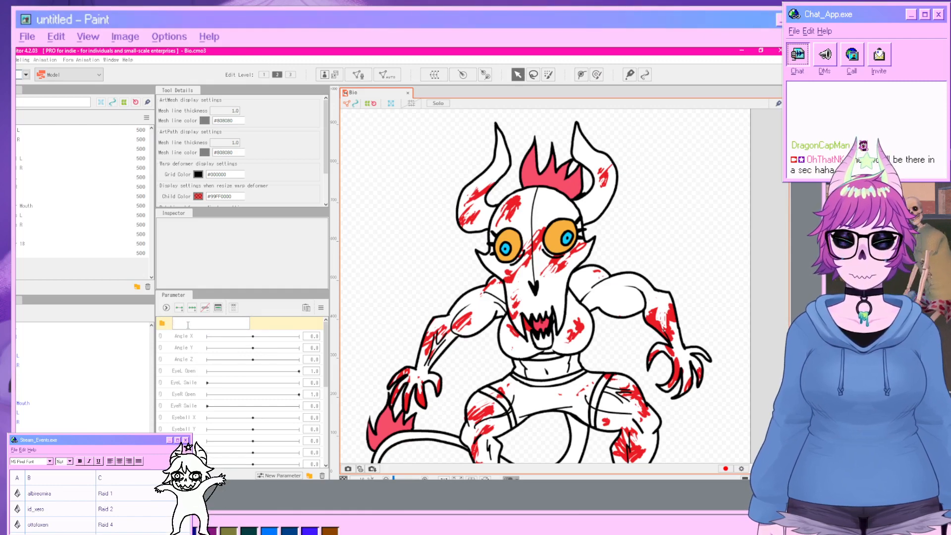
pyautogui.write('Head')
pyautogui.press('Return')
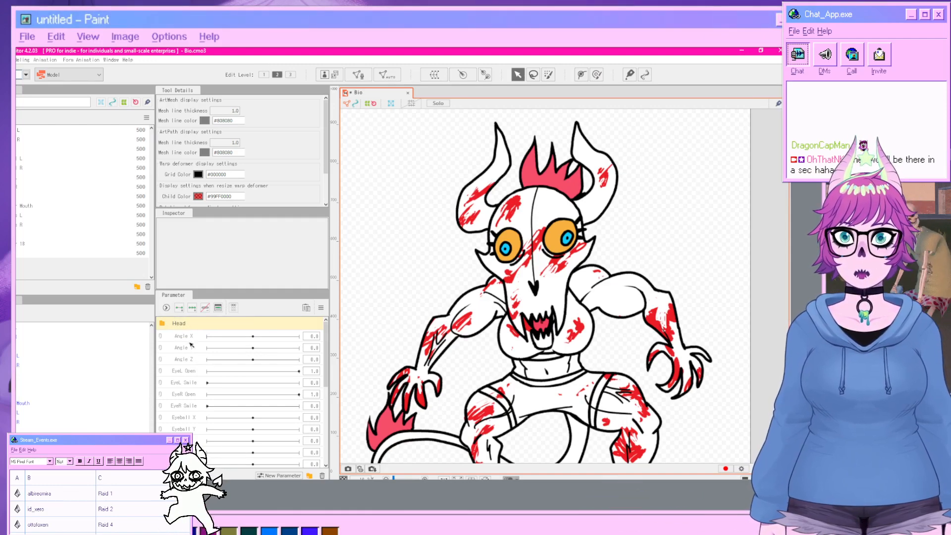
# Move the Angle X, Angle Y and Angle Z parameters into the Head folder.
pyautogui.click(192, 358)
pyautogui.keyDown('ctrl'); pyautogui.click(185, 338); pyautogui.keyUp('ctrl')
pyautogui.keyDown('ctrl'); pyautogui.click(191, 345); pyautogui.keyUp('ctrl')
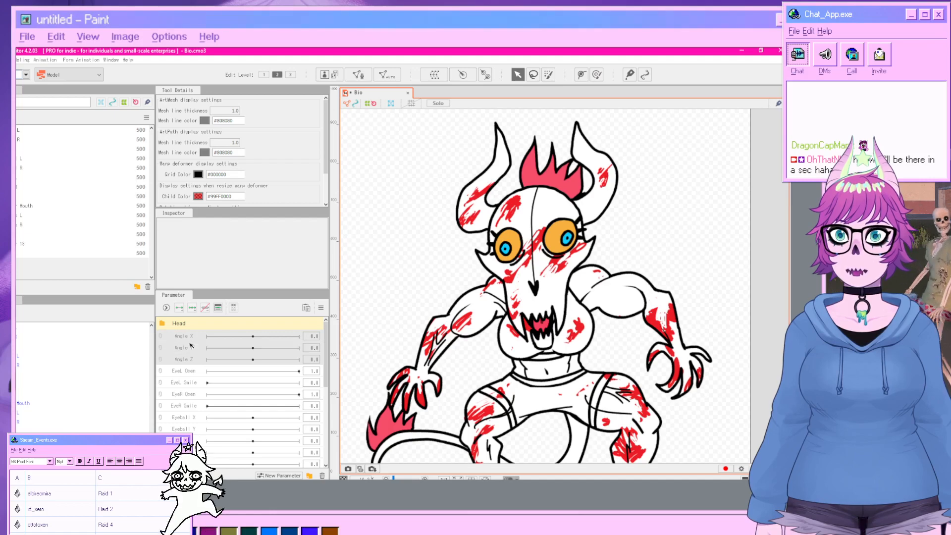
pyautogui.moveTo(191, 335); pyautogui.dragTo(191, 324)
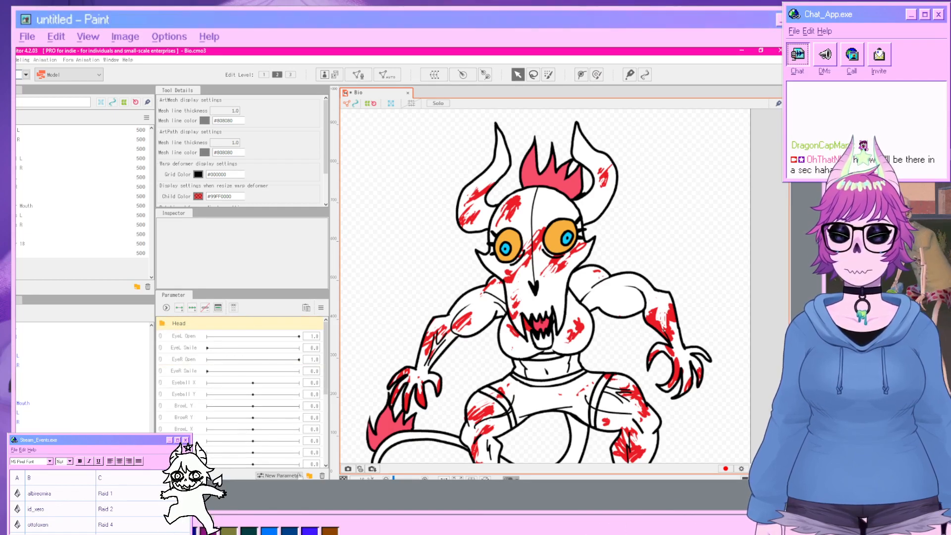
pyautogui.click(187, 339)
# Create a new parameter folder and name it Eyes.
pyautogui.click(309, 476)
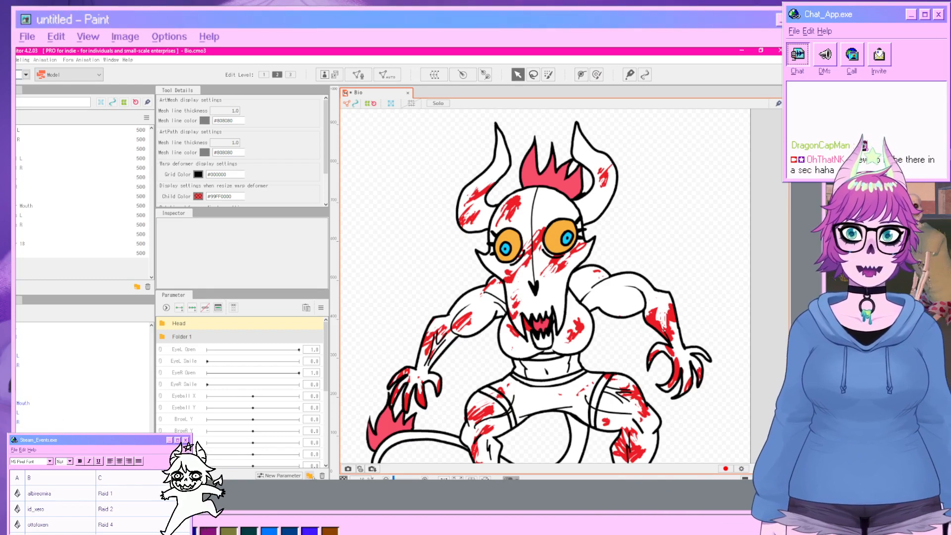
pyautogui.doubleClick(191, 338)
pyautogui.write('E')
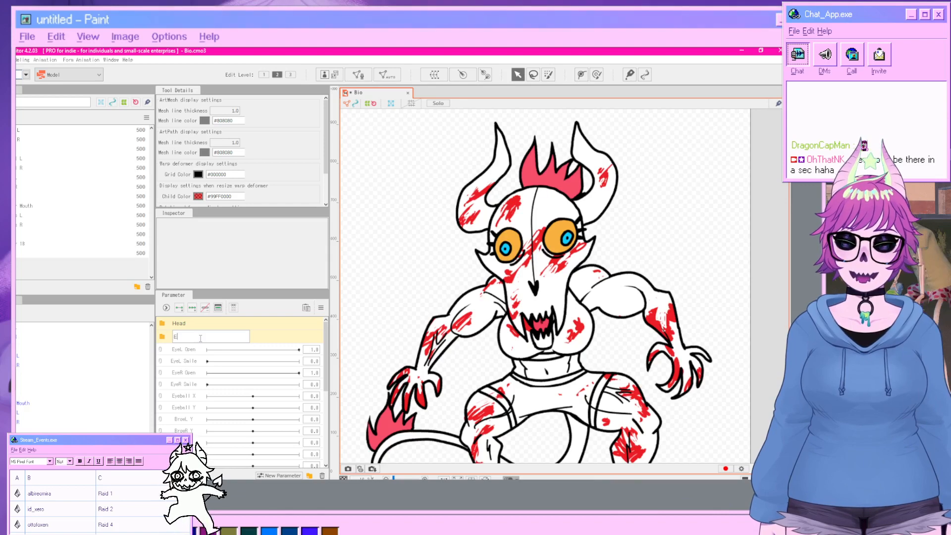
pyautogui.write('yes')
pyautogui.press('Return')
# Move the eye open, eye smile and eyeball X/Y parameters into the Eyes folder.
pyautogui.click(196, 351)
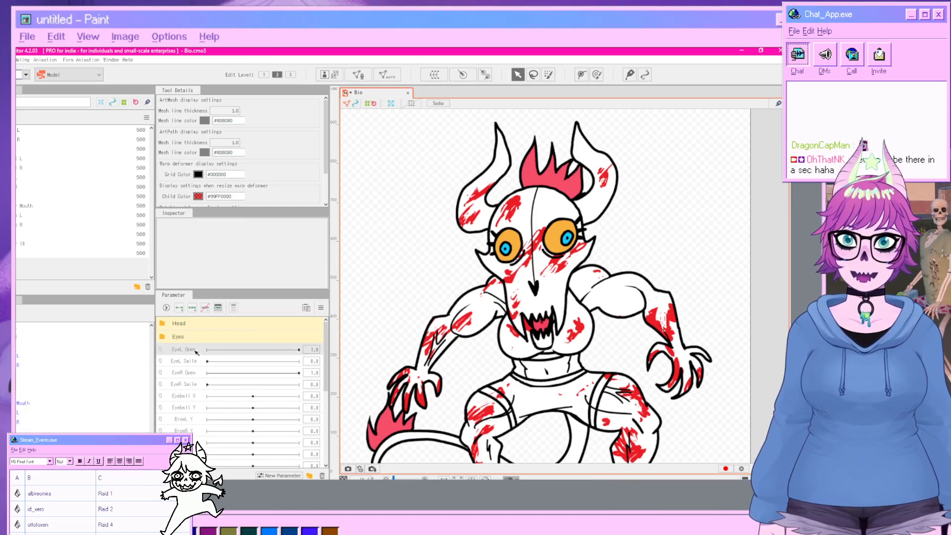
pyautogui.keyDown('ctrl'); pyautogui.click(192, 363); pyautogui.keyUp('ctrl')
pyautogui.keyDown('ctrl'); pyautogui.click(190, 374); pyautogui.keyUp('ctrl')
pyautogui.keyDown('ctrl'); pyautogui.click(188, 384); pyautogui.keyUp('ctrl')
pyautogui.keyDown('ctrl'); pyautogui.click(186, 397); pyautogui.keyUp('ctrl')
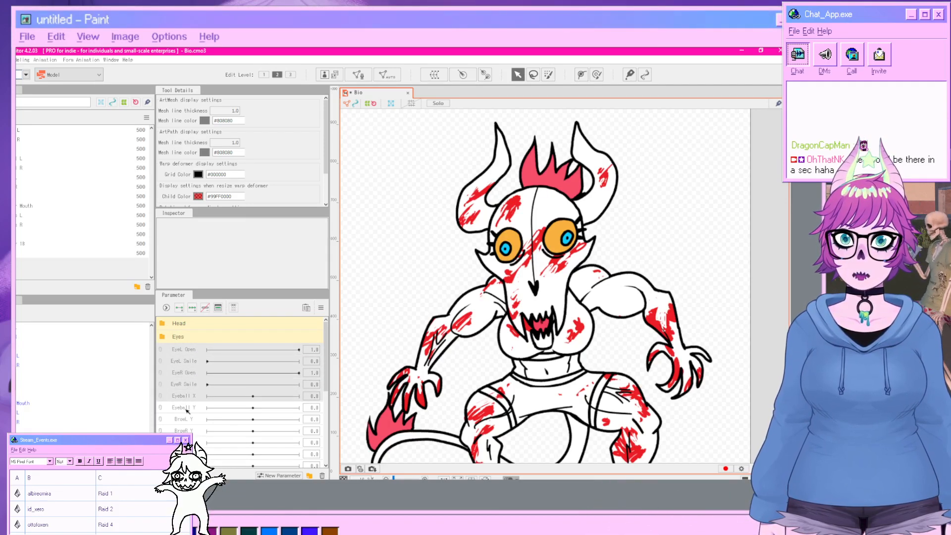
pyautogui.keyDown('ctrl'); pyautogui.click(186, 408); pyautogui.keyUp('ctrl')
pyautogui.moveTo(189, 354); pyautogui.dragTo(189, 342)
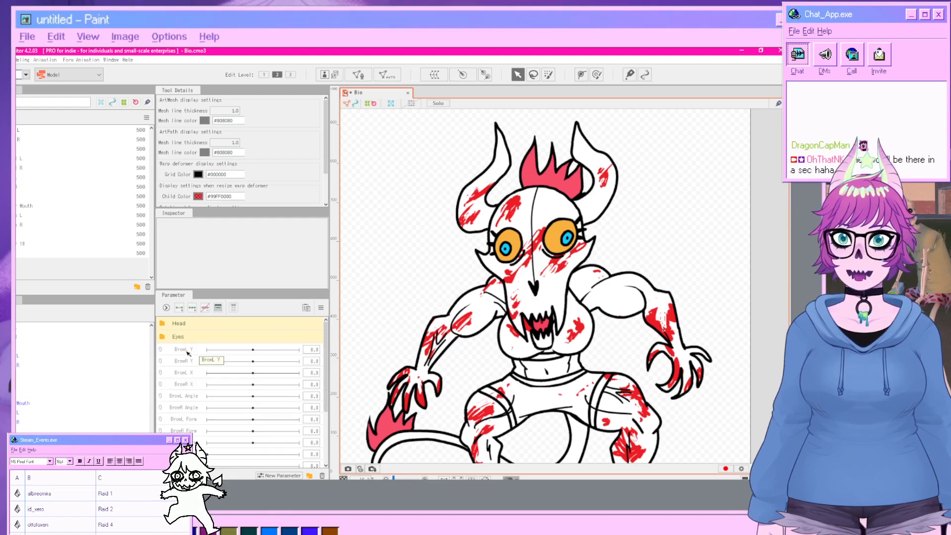
# Delete all the brow parameters, from BrowL Y through BrowR Form.
pyautogui.keyDown('shift'); pyautogui.click(182, 384); pyautogui.keyUp('shift')
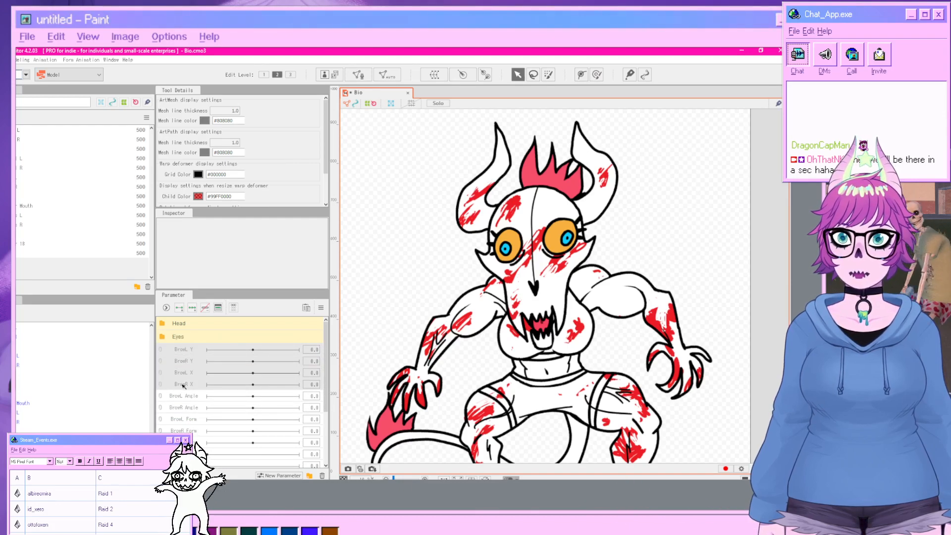
pyautogui.click(182, 349)
pyautogui.keyDown('shift'); pyautogui.click(194, 434); pyautogui.keyUp('shift')
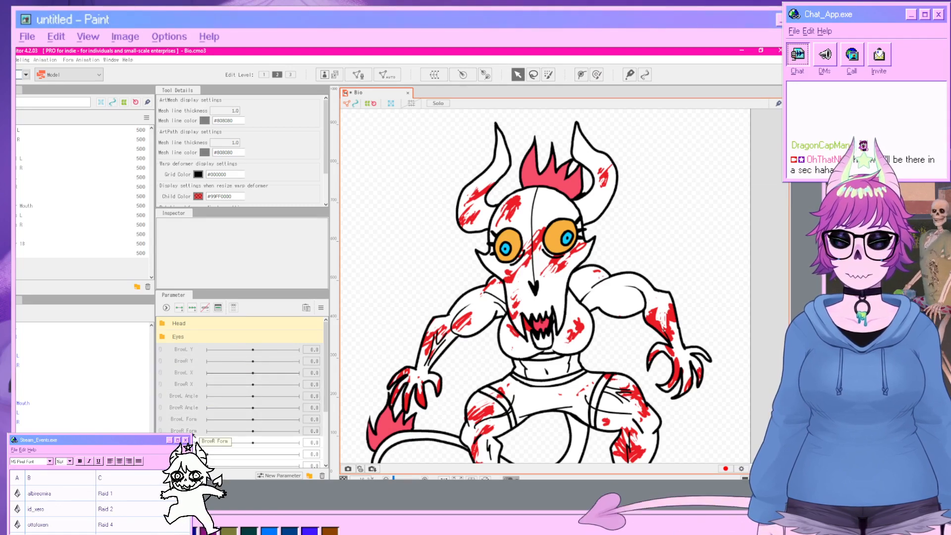
pyautogui.rightClick(187, 388)
pyautogui.click(248, 413)
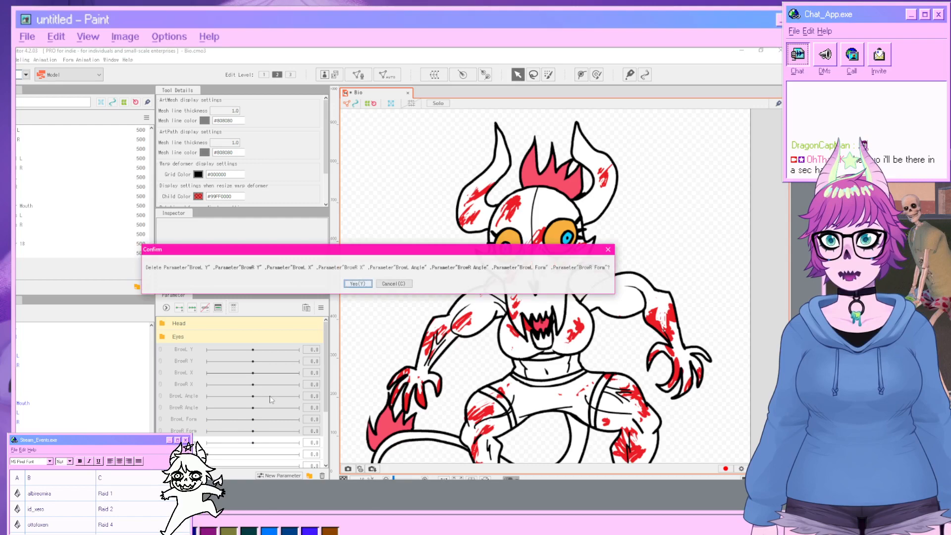
pyautogui.click(352, 286)
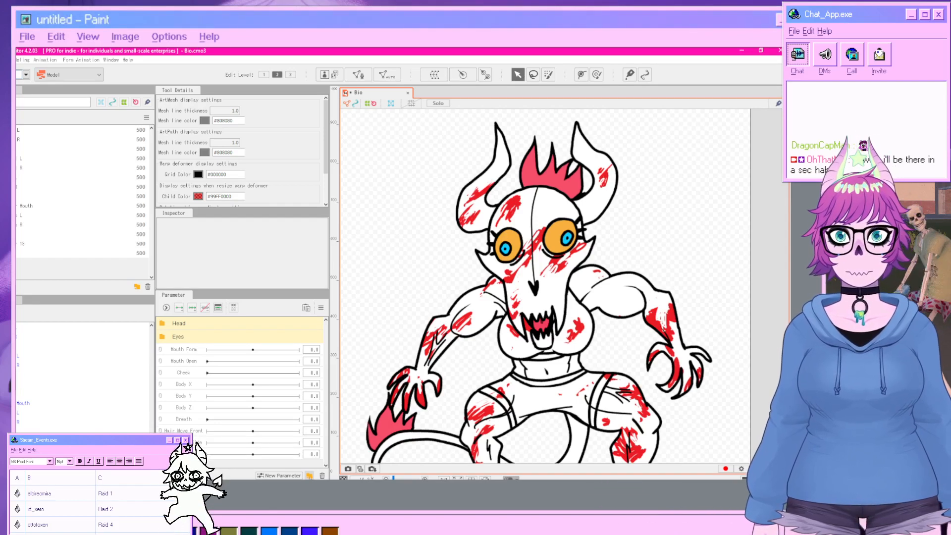
# Create a new parameter folder and name it Mouth.
pyautogui.click(310, 476)
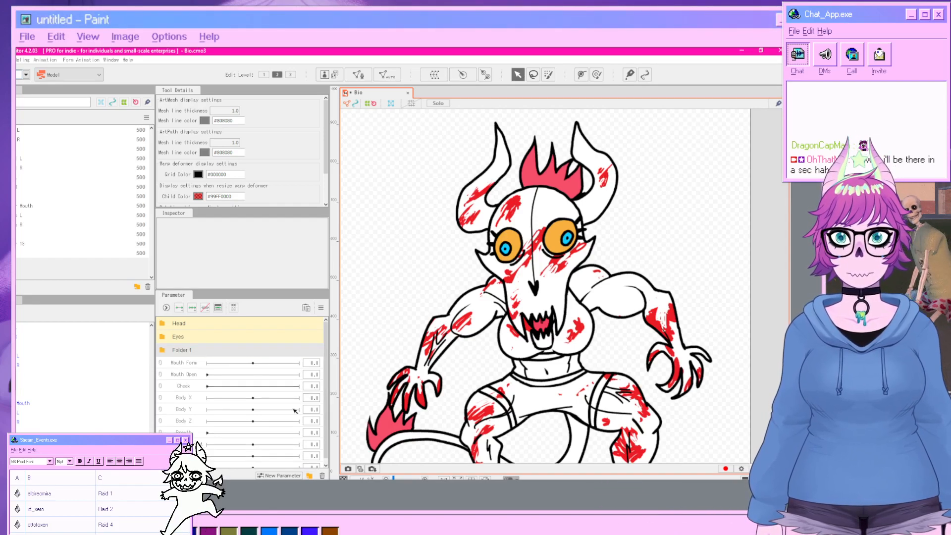
pyautogui.doubleClick(195, 351)
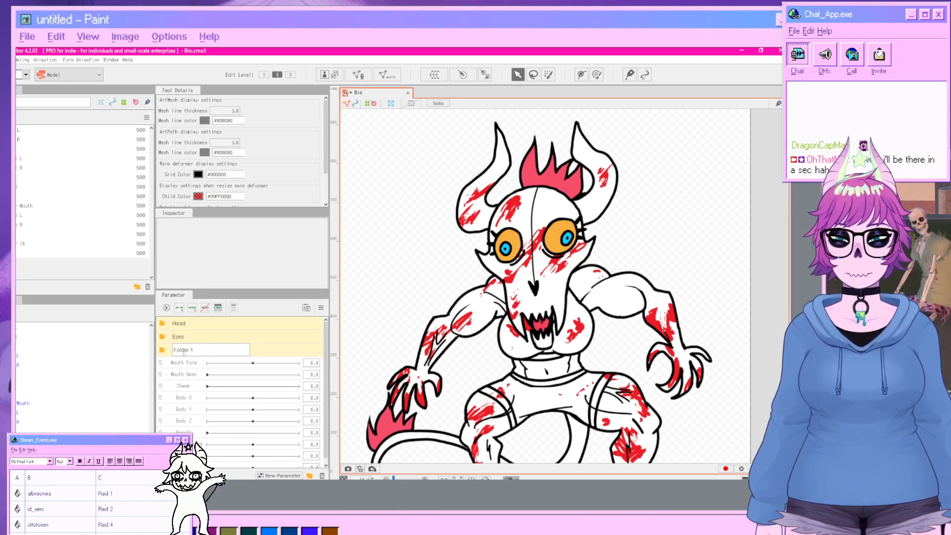
pyautogui.moveTo(196, 351); pyautogui.dragTo(169, 351)
pyautogui.write('Mouth')
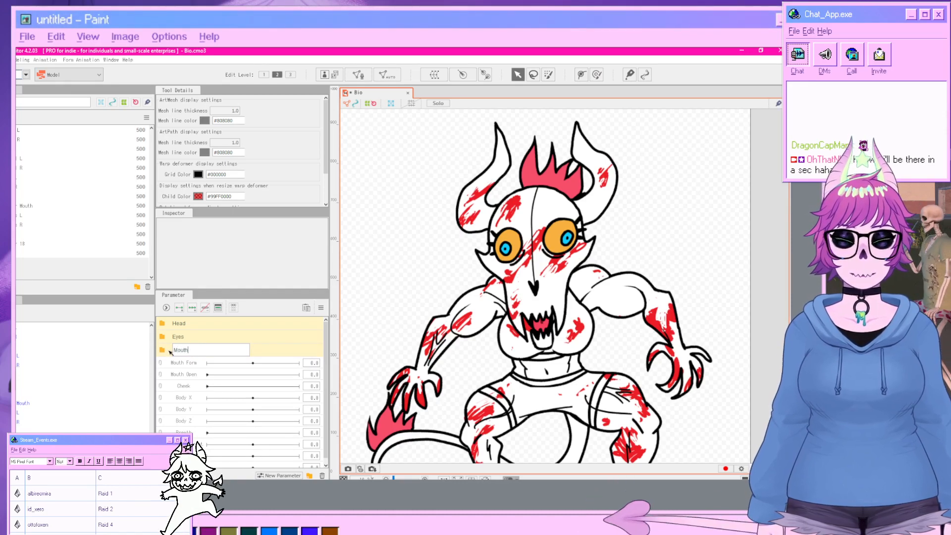
pyautogui.press('Return')
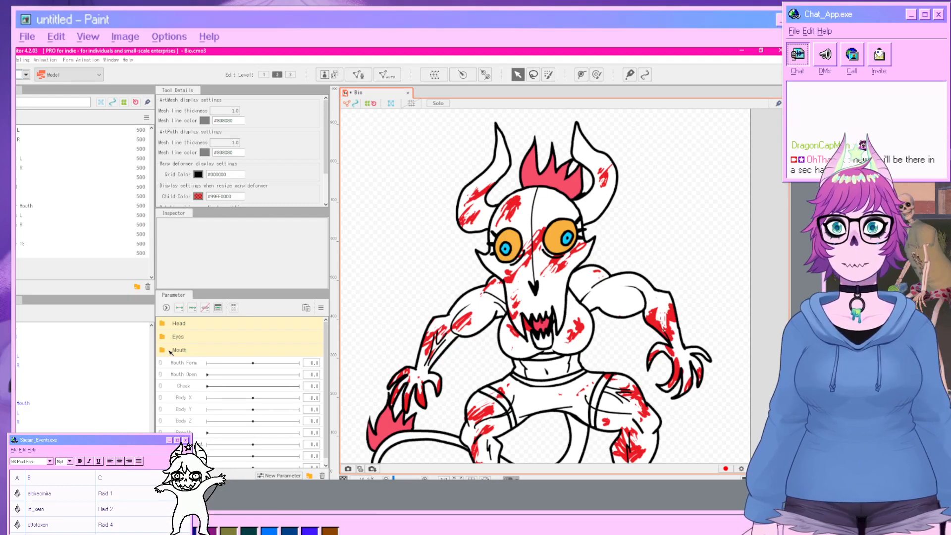
# Move the Mouth Form and Mouth Open parameters into the Mouth folder.
pyautogui.click(194, 363)
pyautogui.keyDown('shift'); pyautogui.click(196, 373); pyautogui.keyUp('shift')
pyautogui.moveTo(196, 373); pyautogui.dragTo(194, 353)
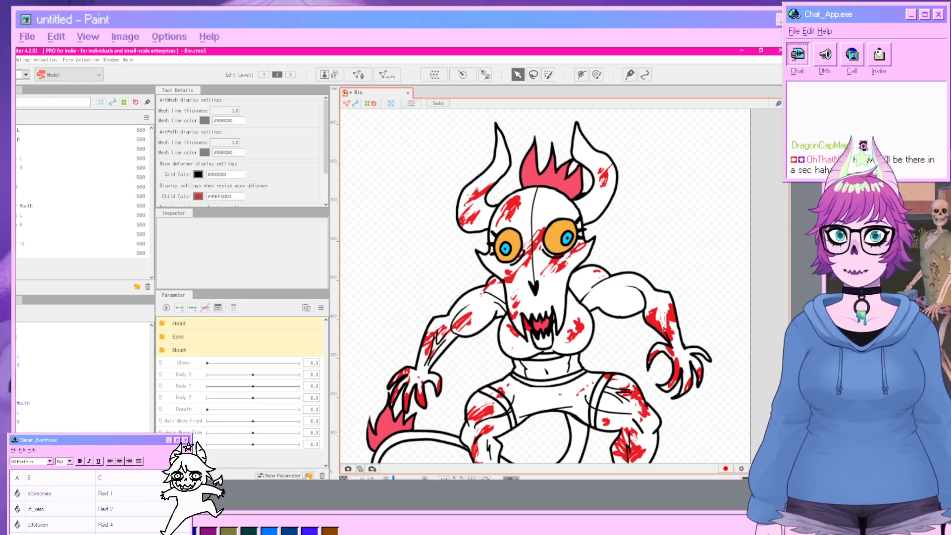
# Create a new parameter folder and name it Body.
pyautogui.click(309, 476)
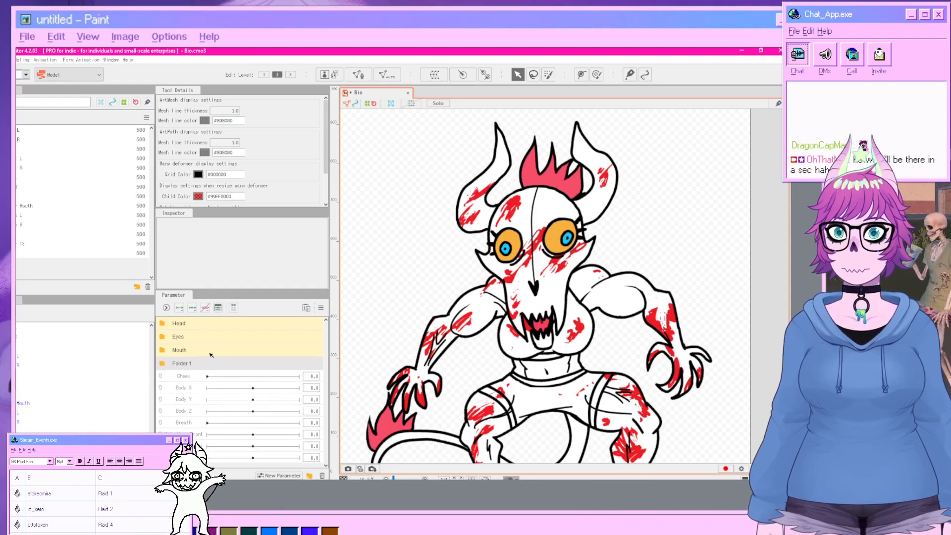
pyautogui.doubleClick(196, 364)
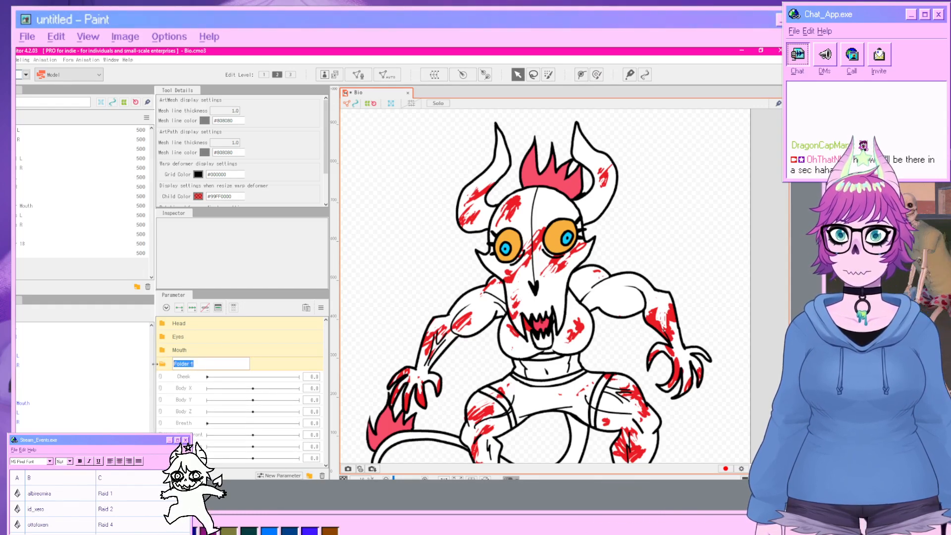
pyautogui.write('Body')
pyautogui.press('Return')
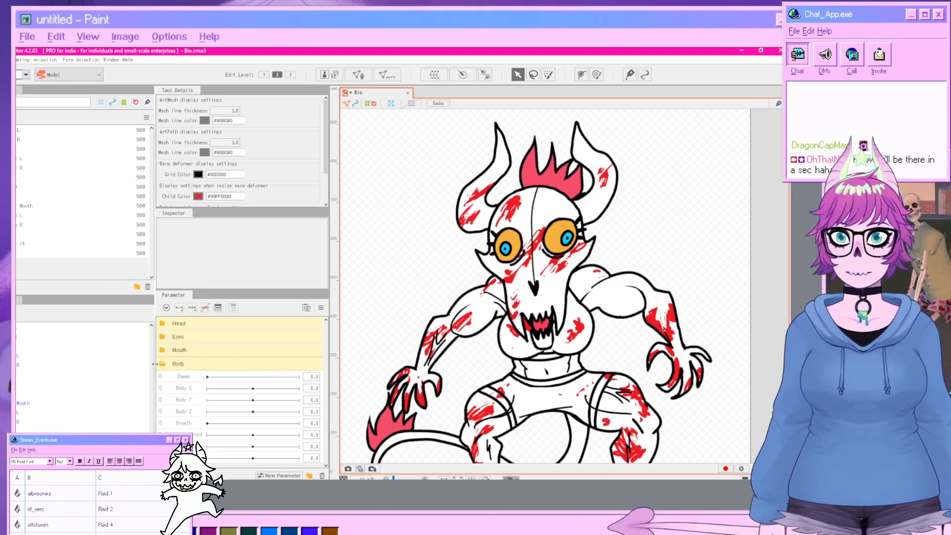
# Delete the Cheek parameter.
pyautogui.click(180, 377)
pyautogui.rightClick(176, 379)
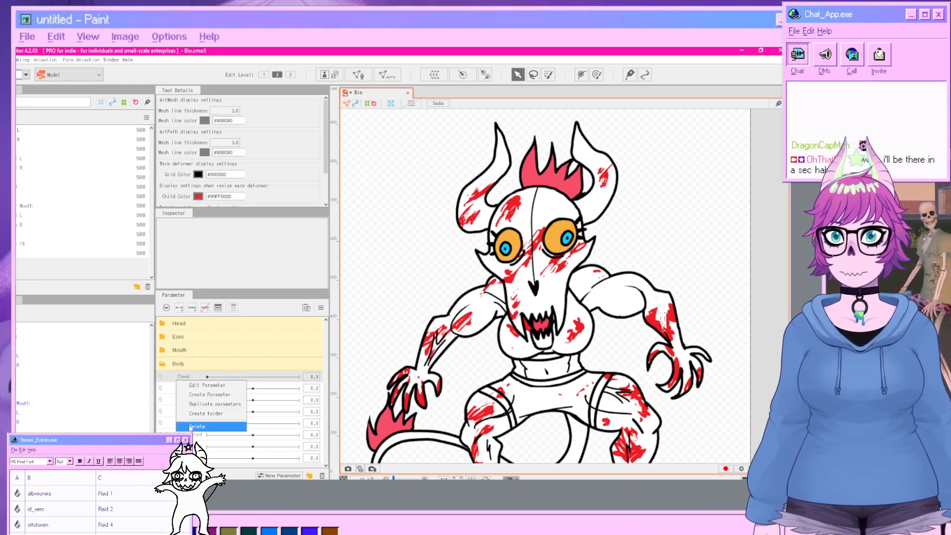
pyautogui.click(177, 402)
pyautogui.click(358, 283)
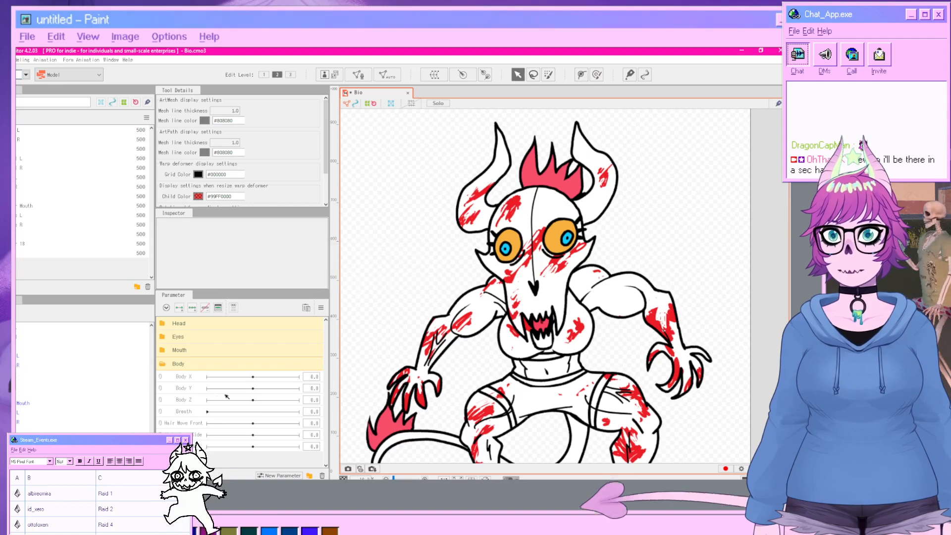
# Move the Body X, Body Y and Body Z parameters into the Body folder.
pyautogui.keyDown('shift'); pyautogui.click(181, 378); pyautogui.keyUp('shift')
pyautogui.moveTo(181, 378); pyautogui.dragTo(182, 366)
pyautogui.click(171, 364)
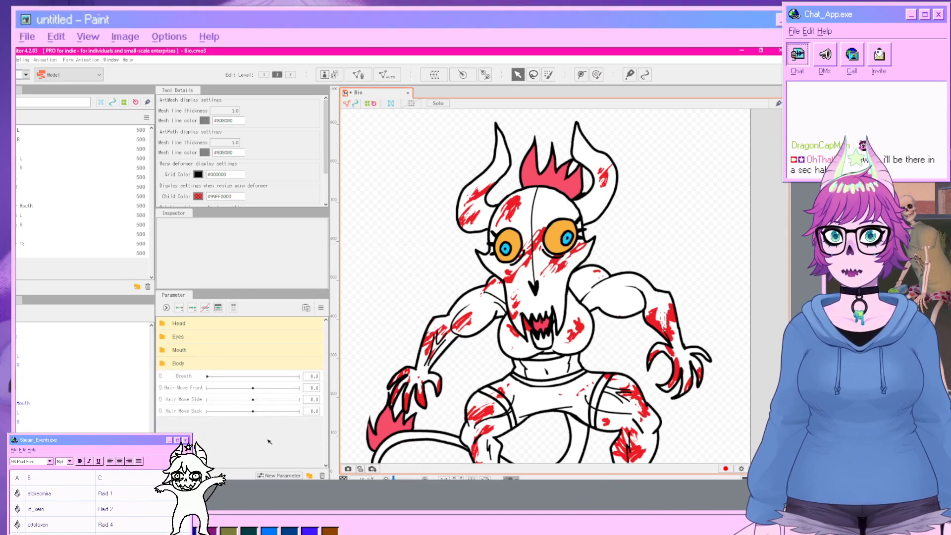
# Create a new parameter folder and name it Hair.
pyautogui.click(309, 475)
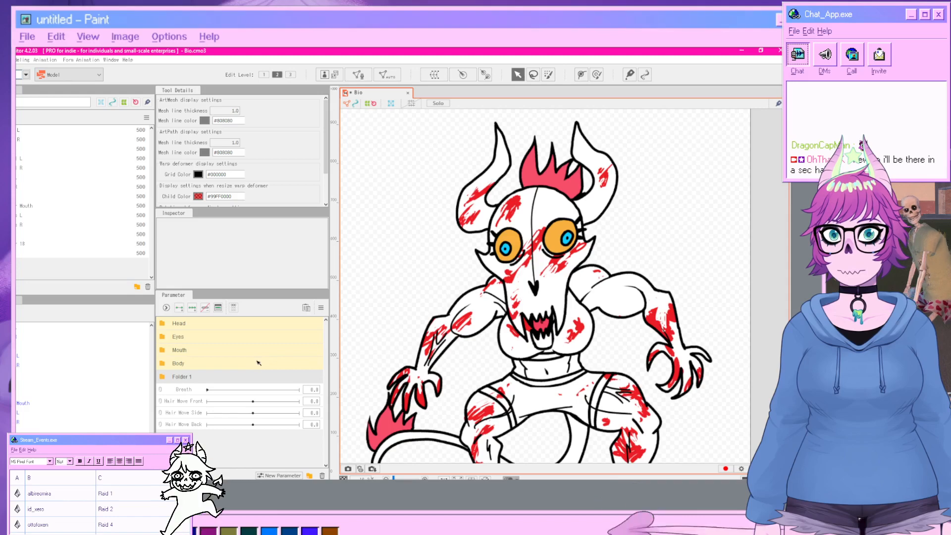
pyautogui.doubleClick(180, 378)
pyautogui.write('Hair')
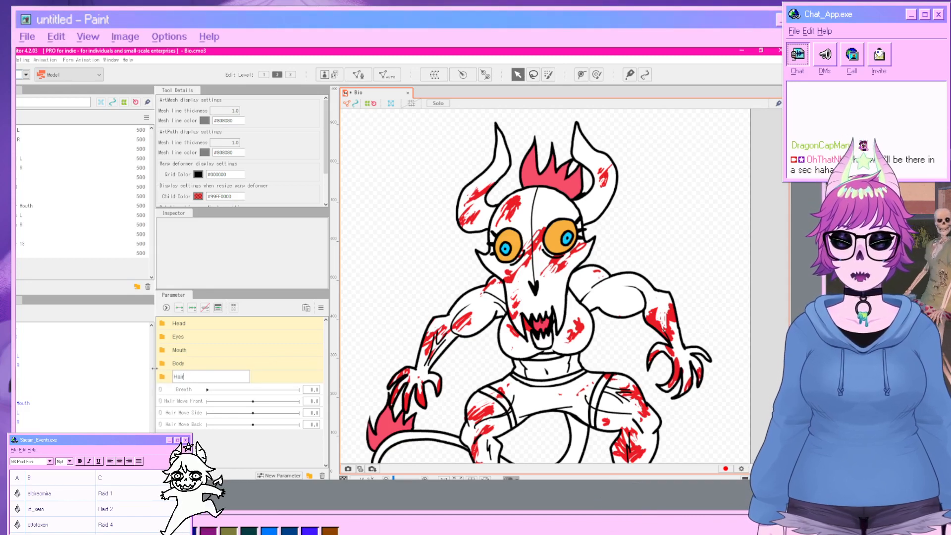
pyautogui.press('Return')
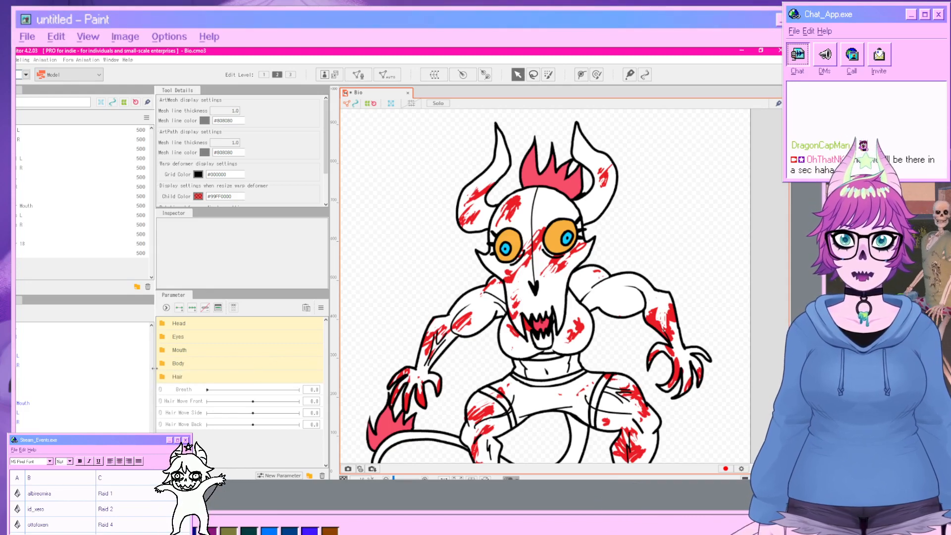
# Move the Hair Move Front, Hair Move Side and Hair Move Back parameters into the Hair folder.
pyautogui.keyDown('shift'); pyautogui.click(186, 424); pyautogui.keyUp('shift')
pyautogui.moveTo(194, 399); pyautogui.dragTo(167, 375)
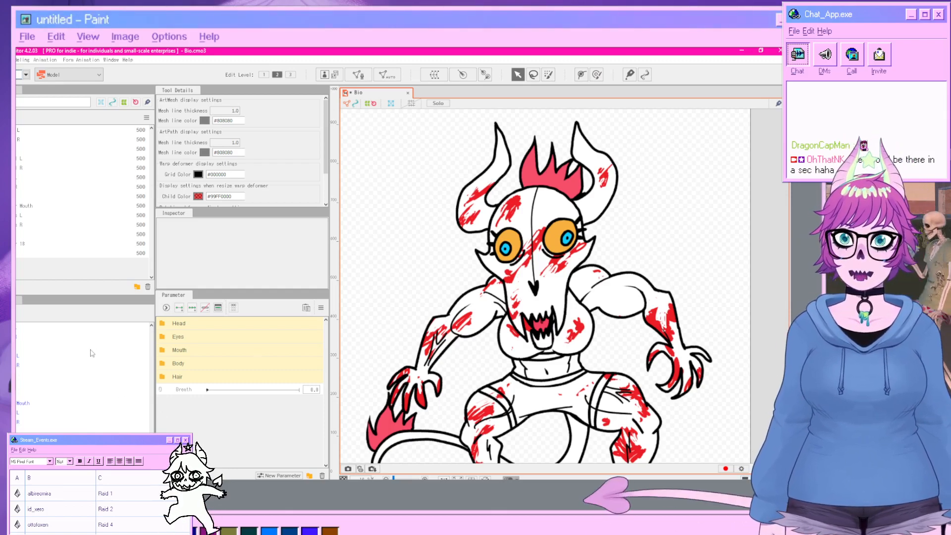
# Select all objects and create a warp deformer named Bio as their parent.
pyautogui.click(37, 333)
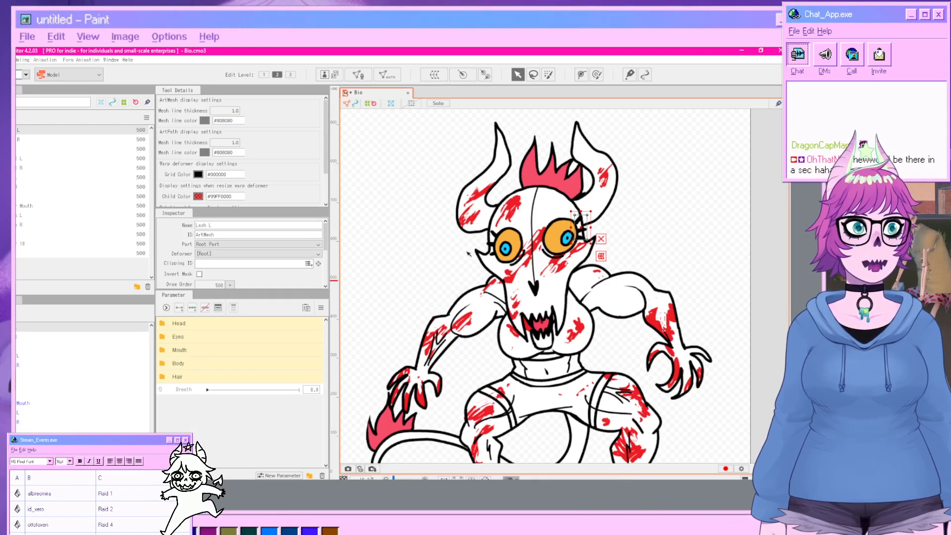
pyautogui.click(68, 366)
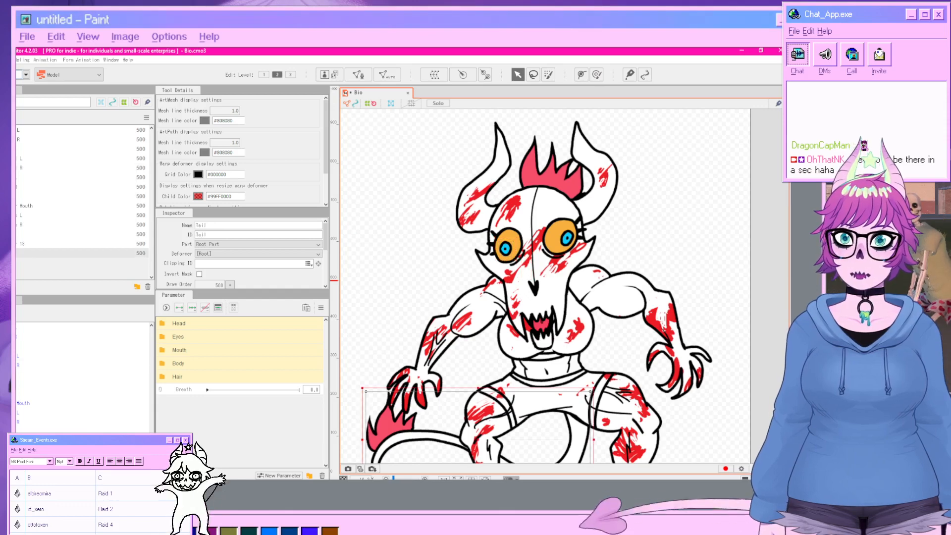
pyautogui.hotkey('ctrl', 'a')
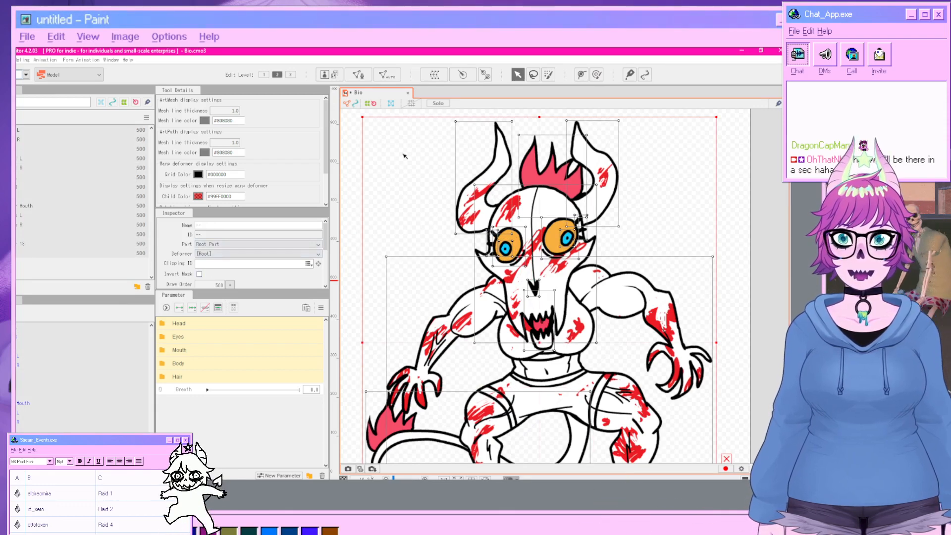
pyautogui.click(434, 74)
pyautogui.moveTo(397, 231); pyautogui.dragTo(331, 218)
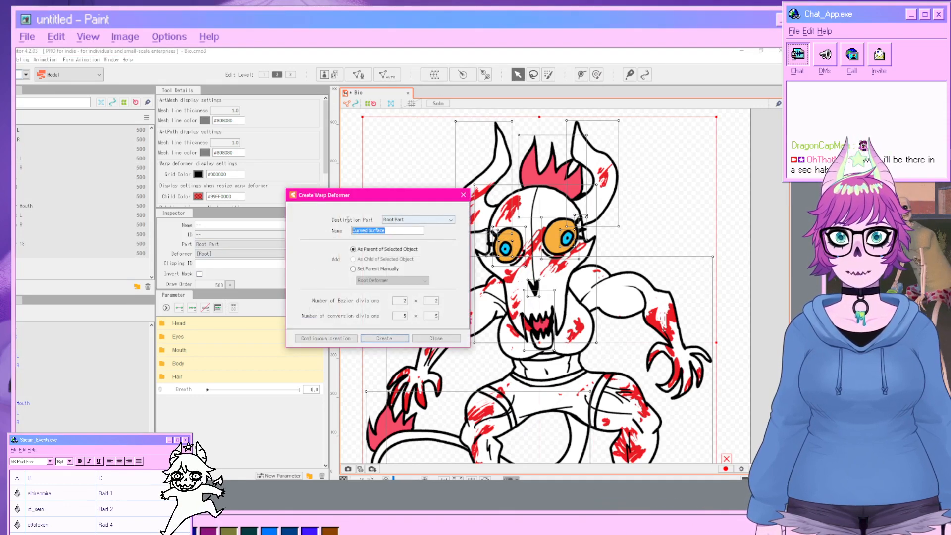
pyautogui.write('Bio')
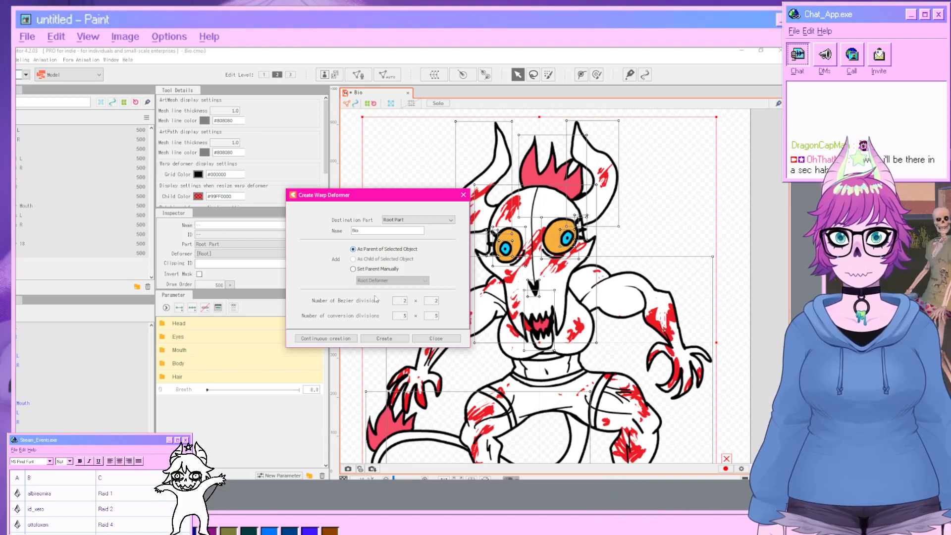
pyautogui.click(384, 338)
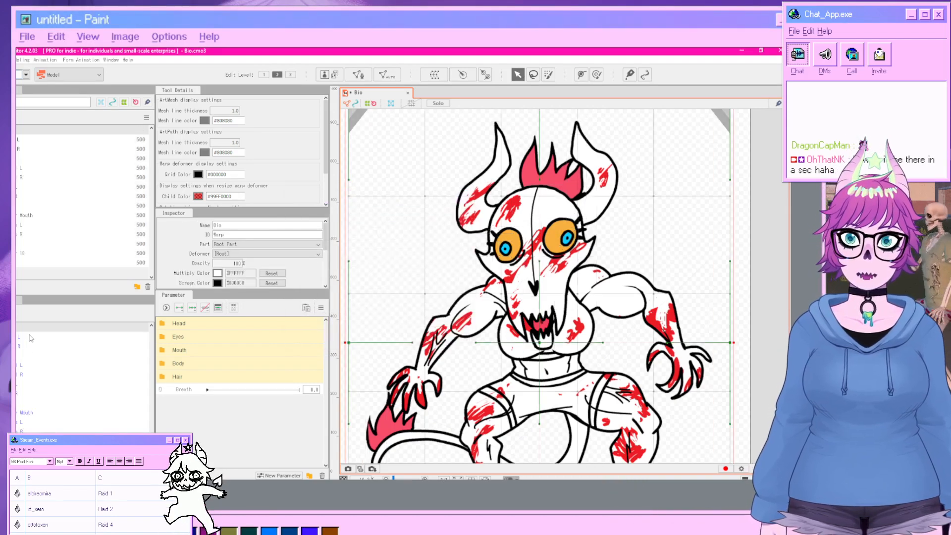
# Select the head parts and create a warp deformer named Head as their parent inside Bio.
pyautogui.click(29, 337)
pyautogui.keyDown('shift'); pyautogui.click(28, 404); pyautogui.keyUp('shift')
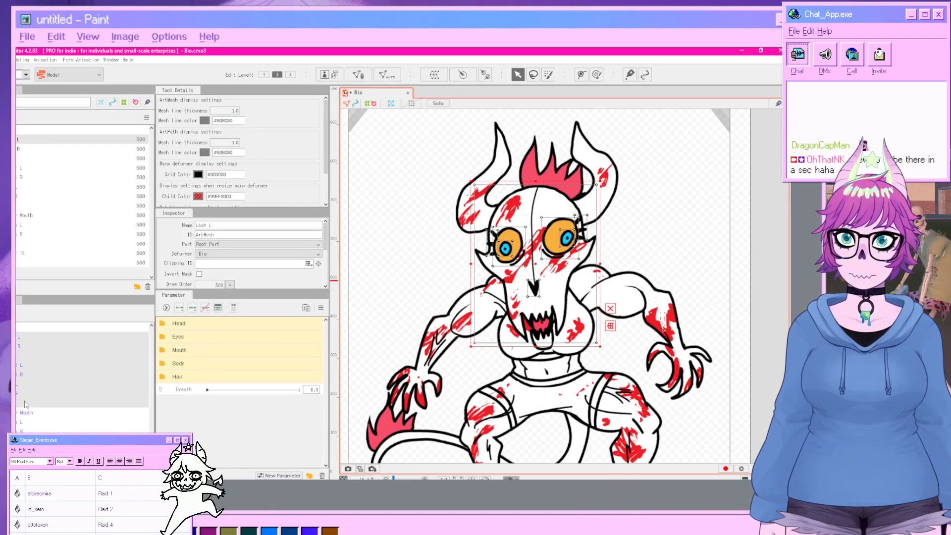
pyautogui.keyDown('shift'); pyautogui.click(25, 413); pyautogui.keyUp('shift')
pyautogui.keyDown('shift'); pyautogui.click(38, 423); pyautogui.keyUp('shift')
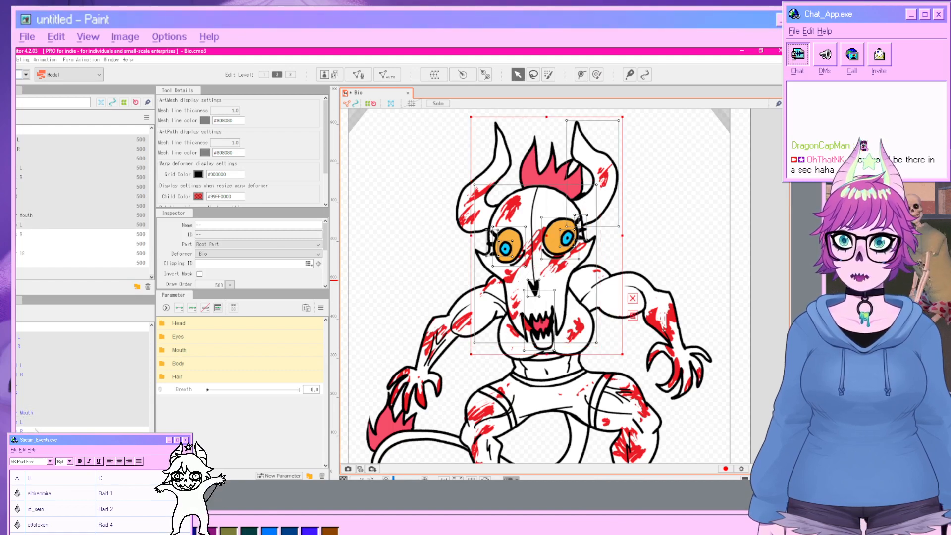
pyautogui.keyDown('shift'); pyautogui.click(41, 431); pyautogui.keyUp('shift')
pyautogui.keyDown('shift'); pyautogui.click(47, 439); pyautogui.keyUp('shift')
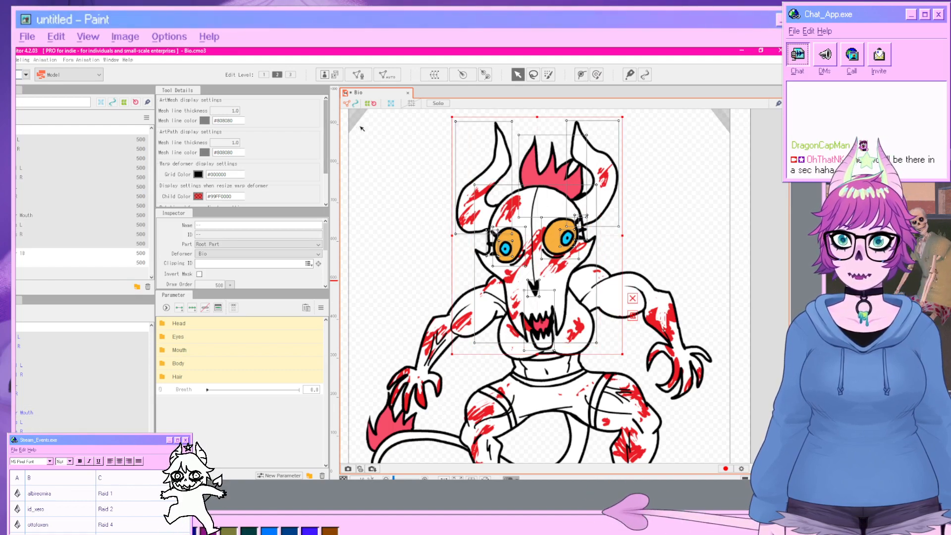
pyautogui.tripleClick(377, 230)
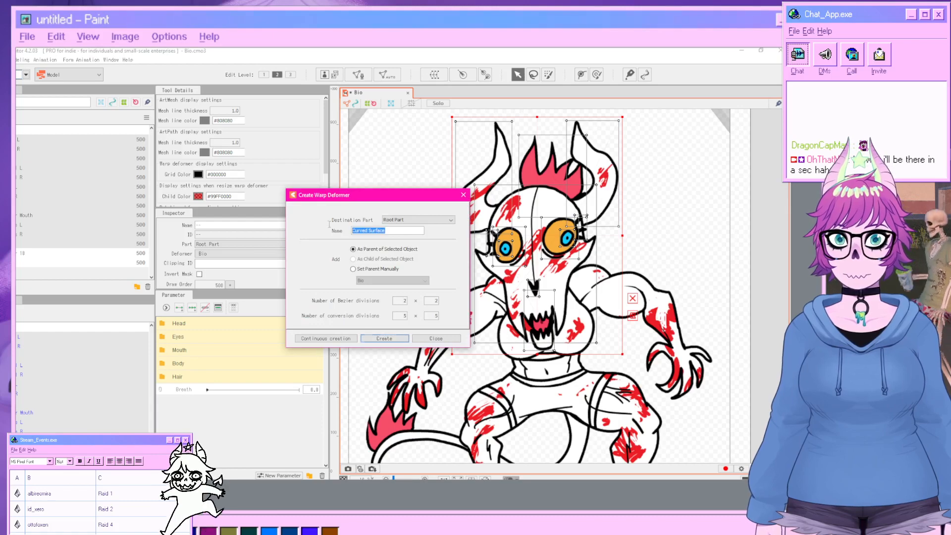
pyautogui.write('Haed')
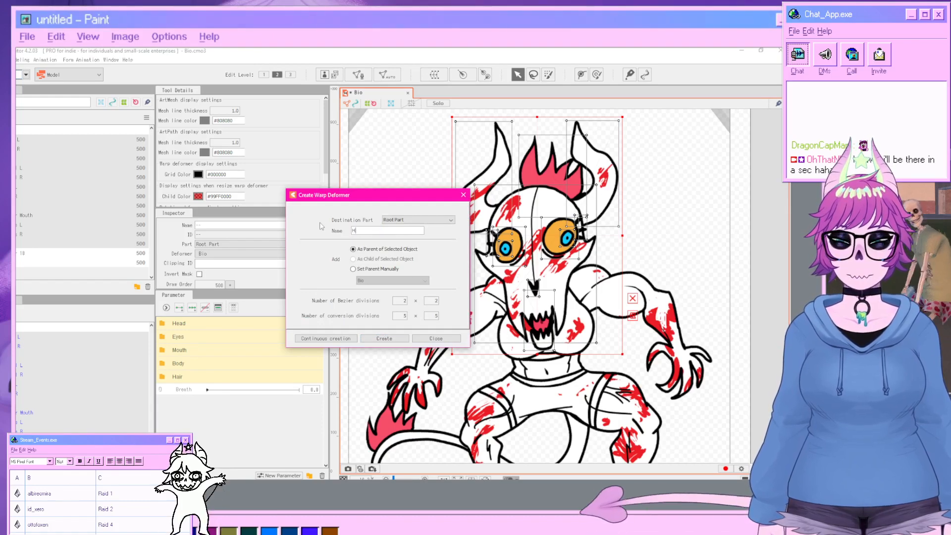
pyautogui.click(384, 339)
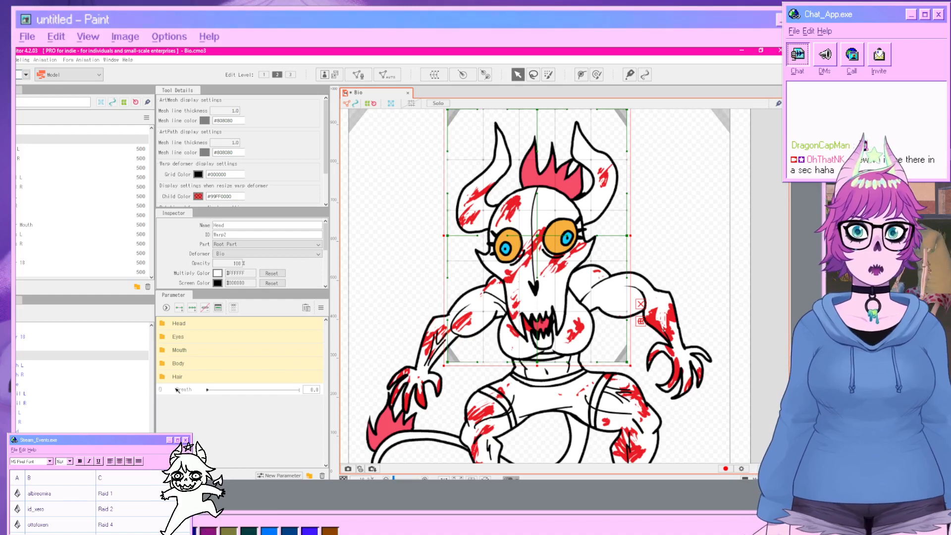
# Select the eye parts and create a warp deformer named Eyes as their parent inside Head.
pyautogui.click(21, 367)
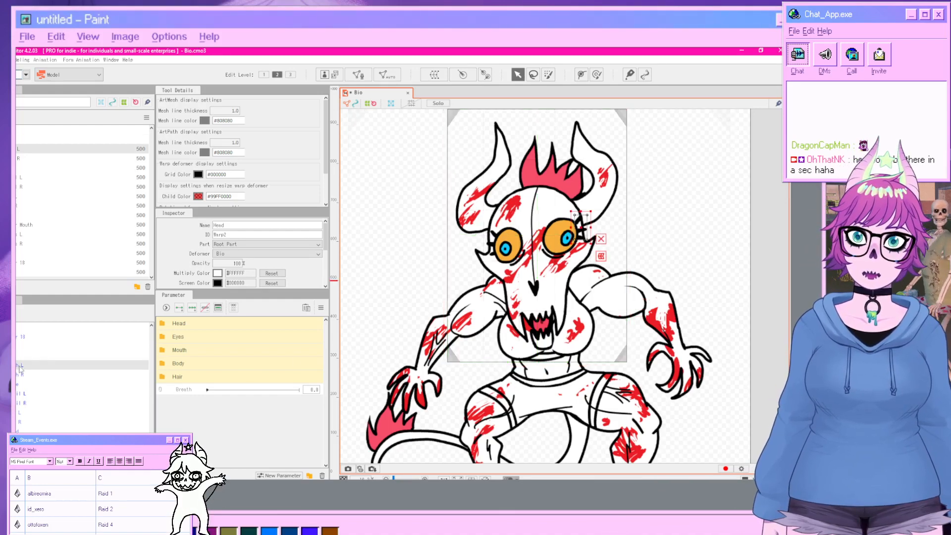
pyautogui.keyDown('ctrl'); pyautogui.click(19, 375); pyautogui.keyUp('ctrl')
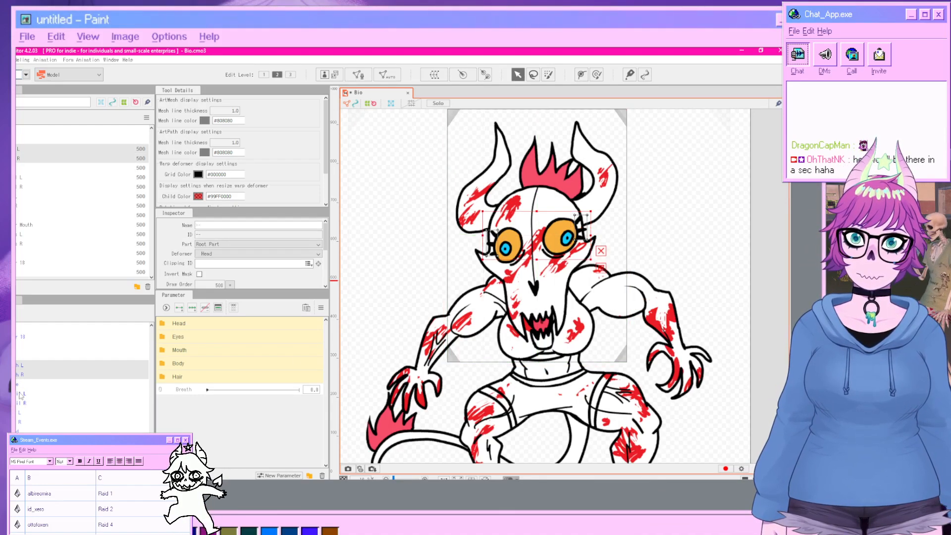
pyautogui.keyDown('ctrl'); pyautogui.click(20, 393); pyautogui.keyUp('ctrl')
pyautogui.keyDown('ctrl'); pyautogui.click(20, 402); pyautogui.keyUp('ctrl')
pyautogui.keyDown('ctrl'); pyautogui.click(20, 412); pyautogui.keyUp('ctrl')
pyautogui.keyDown('ctrl'); pyautogui.click(20, 421); pyautogui.keyUp('ctrl')
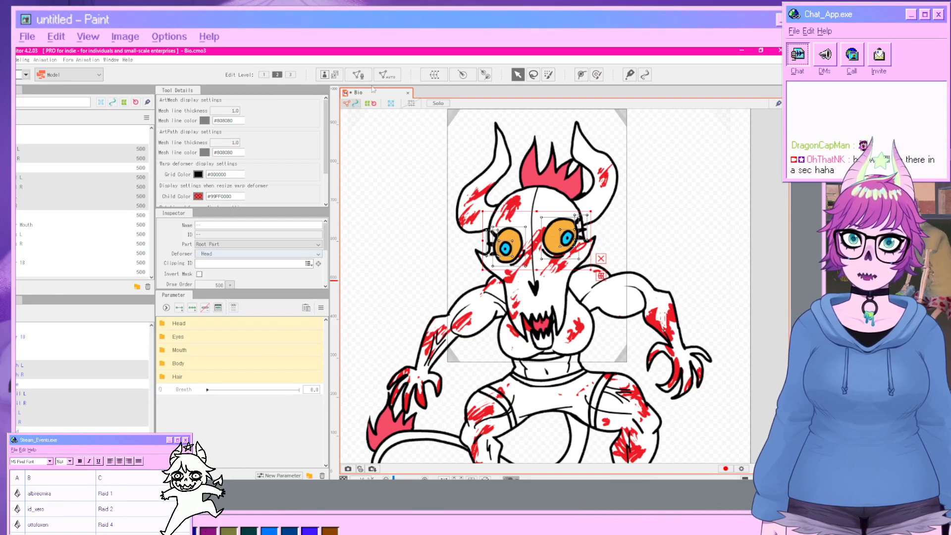
pyautogui.click(434, 75)
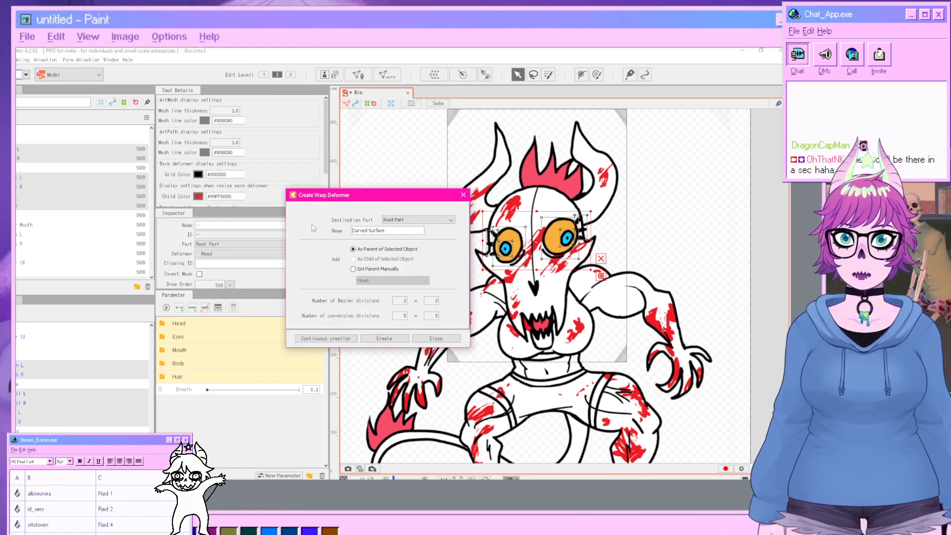
pyautogui.moveTo(389, 229); pyautogui.dragTo(331, 232)
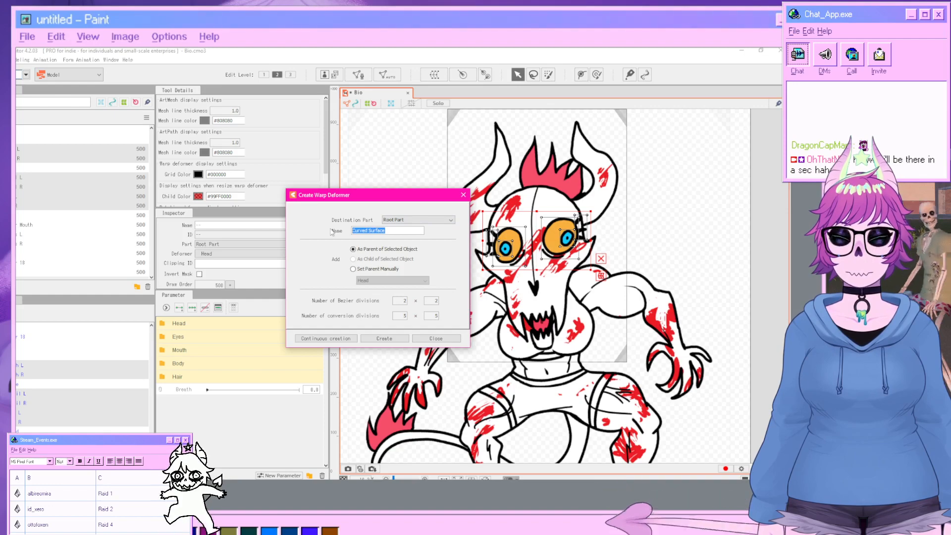
pyautogui.write('Eyes')
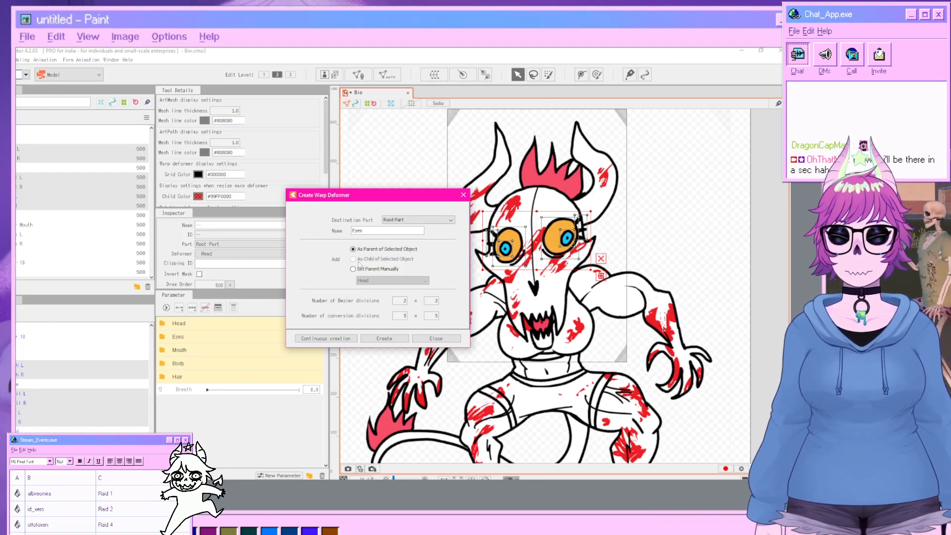
pyautogui.click(378, 342)
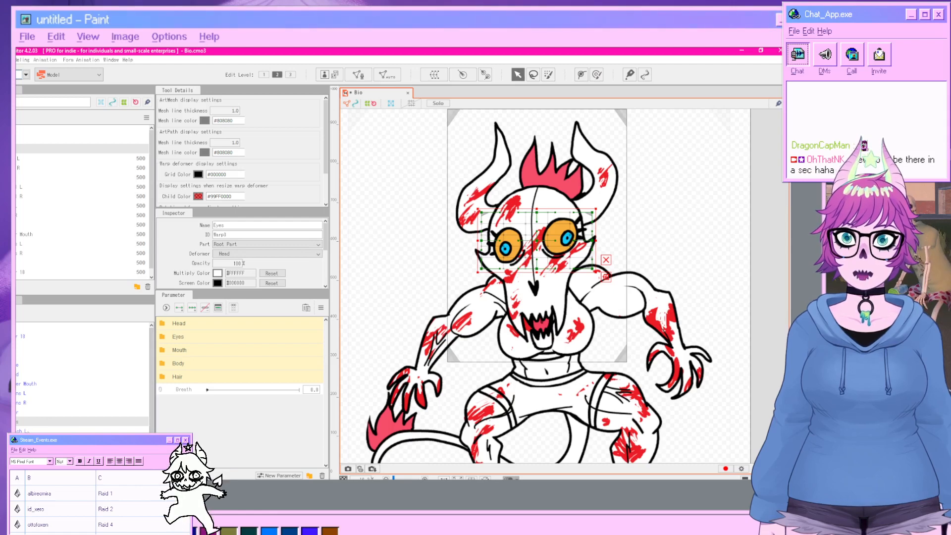
# Select the left eye's parts and create a warp deformer named Eye L inside Eyes.
pyautogui.click(27, 431)
pyautogui.keyDown('ctrl'); pyautogui.click(75, 187); pyautogui.keyUp('ctrl')
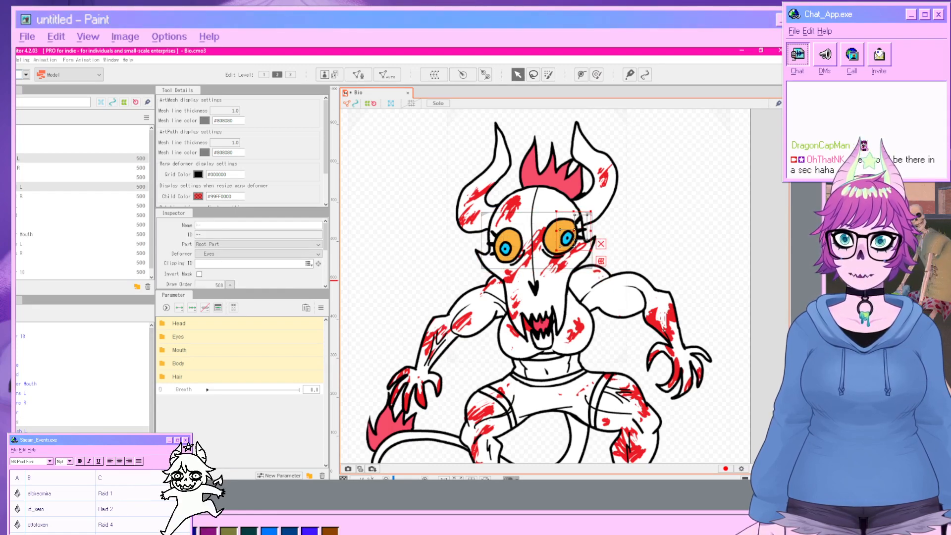
pyautogui.click(434, 74)
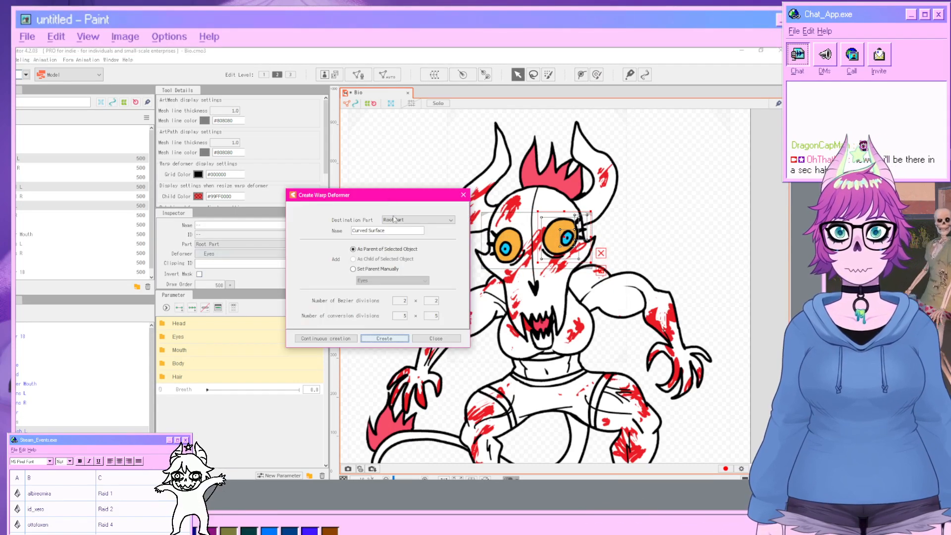
pyautogui.tripleClick(369, 230)
pyautogui.write('Eye')
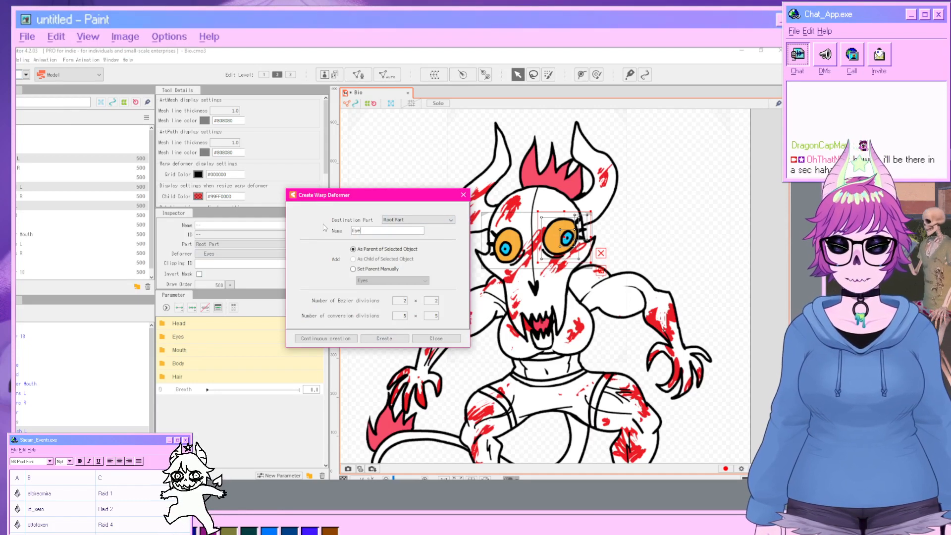
pyautogui.write(' L')
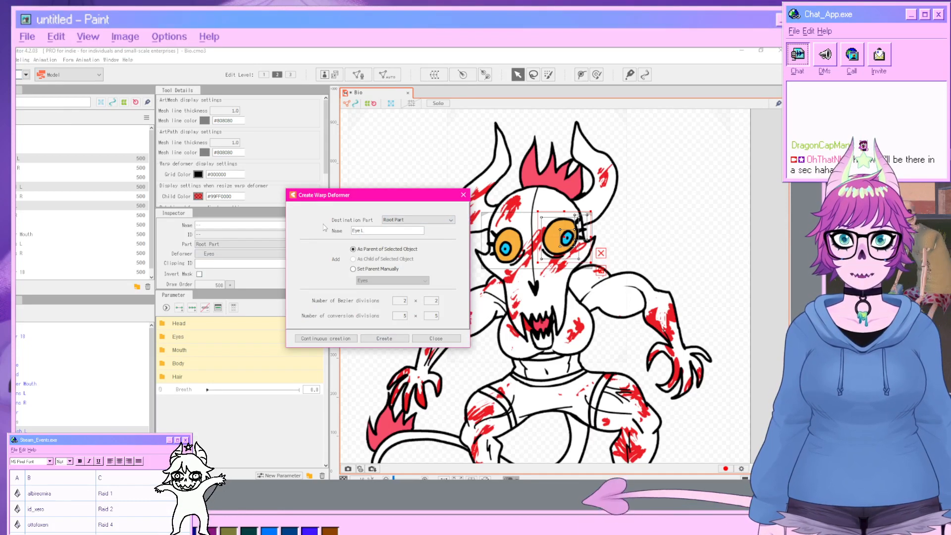
pyautogui.click(381, 339)
# Select the right eye's parts and create a warp deformer named Eye R inside Eyes.
pyautogui.scroll(-1, 44, 425)
pyautogui.click(29, 423)
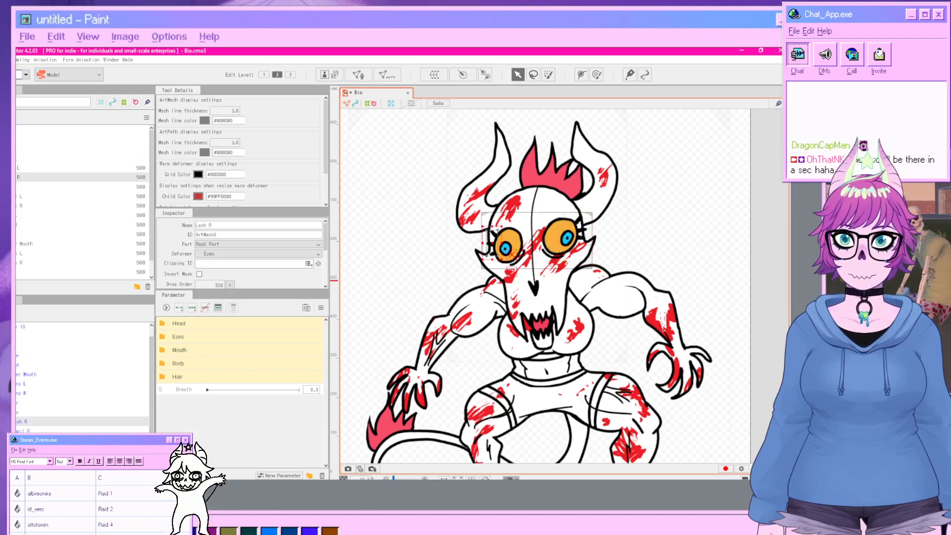
pyautogui.keyDown('shift'); pyautogui.click(30, 440); pyautogui.keyUp('shift')
pyautogui.click(434, 75)
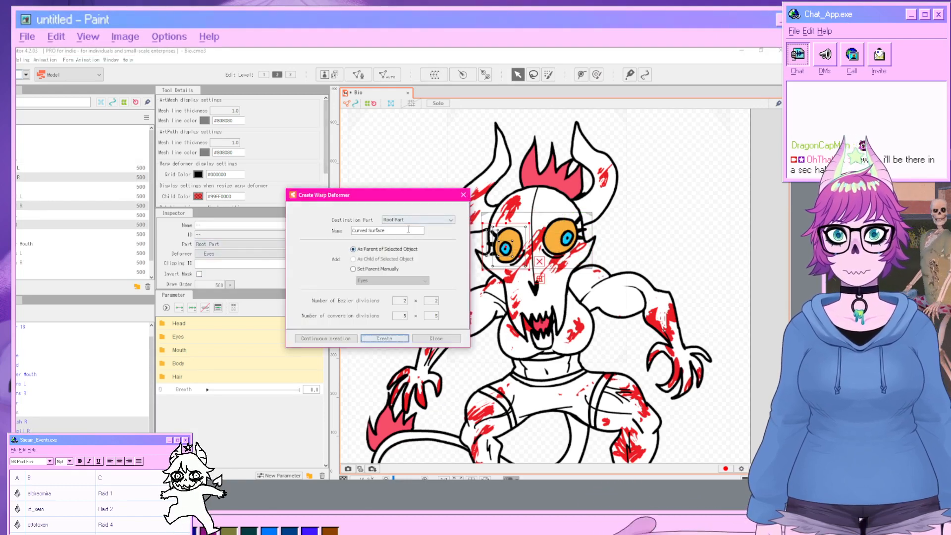
pyautogui.write('Eye R')
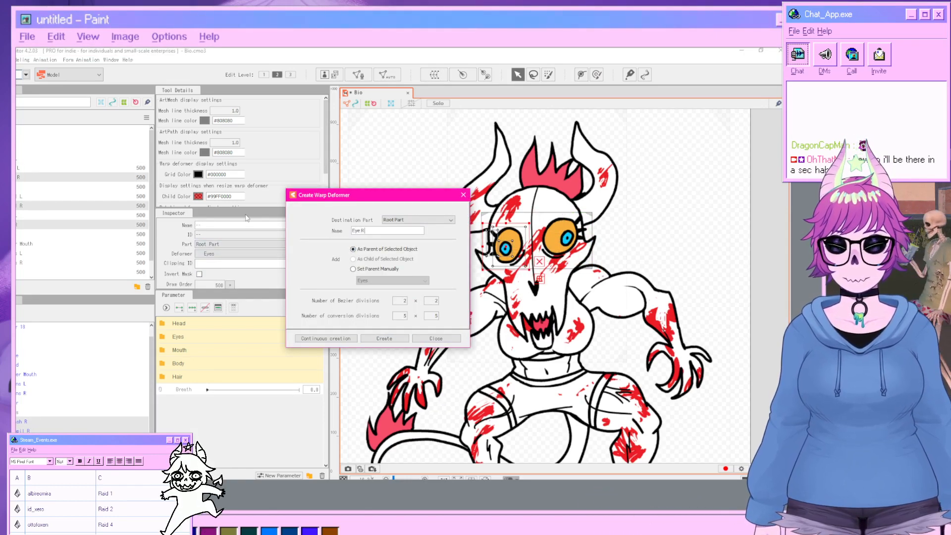
pyautogui.click(385, 338)
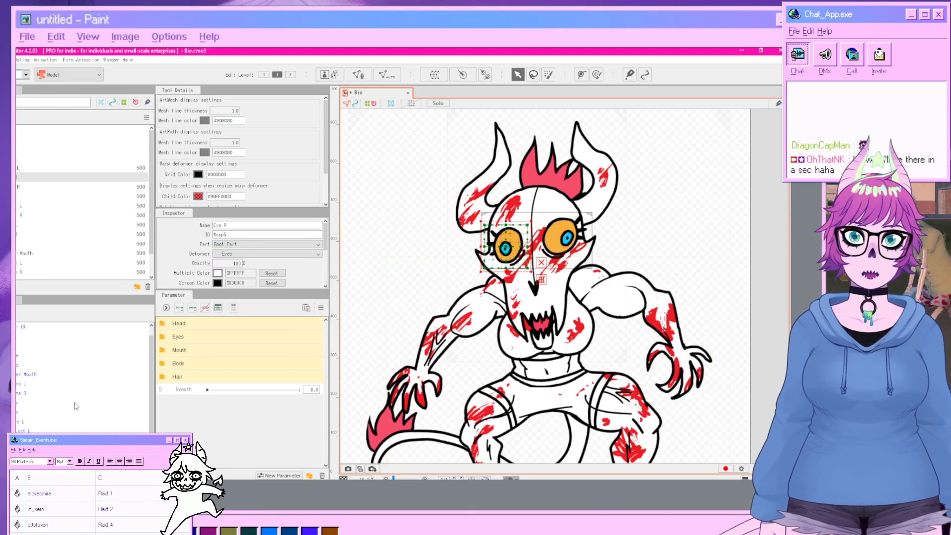
# Select the horn parts and create a warp deformer named Horns inside Head.
pyautogui.click(41, 385)
pyautogui.keyDown('ctrl'); pyautogui.click(37, 395); pyautogui.keyUp('ctrl')
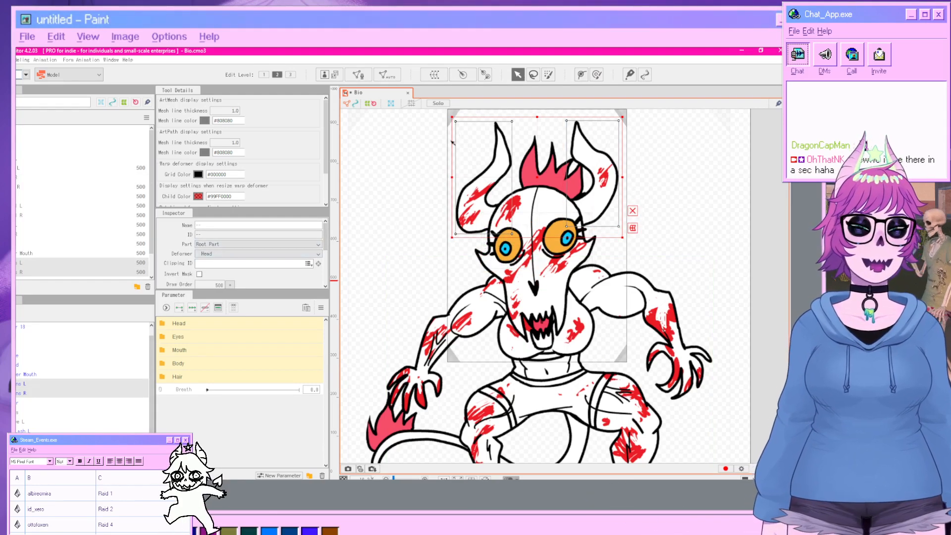
pyautogui.click(435, 74)
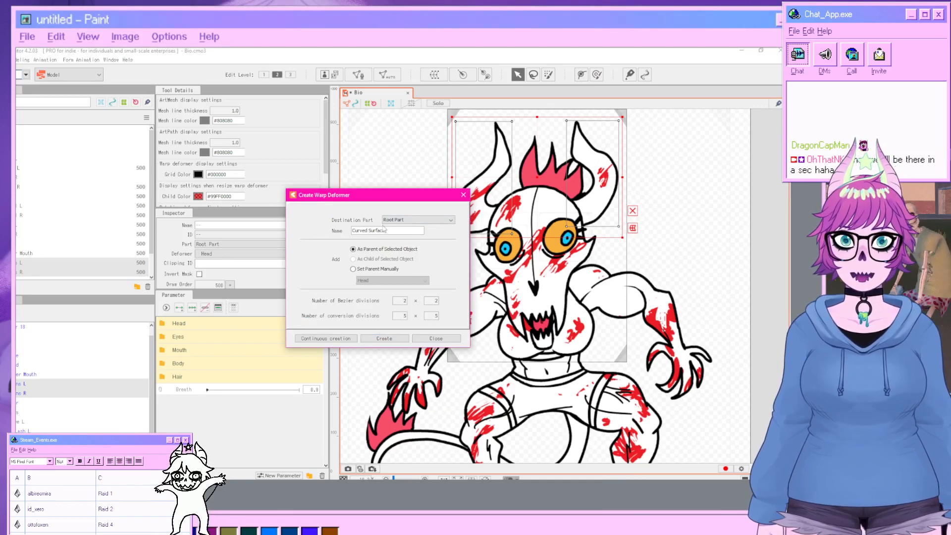
pyautogui.moveTo(358, 228); pyautogui.dragTo(313, 229)
pyautogui.moveTo(391, 230); pyautogui.dragTo(335, 225)
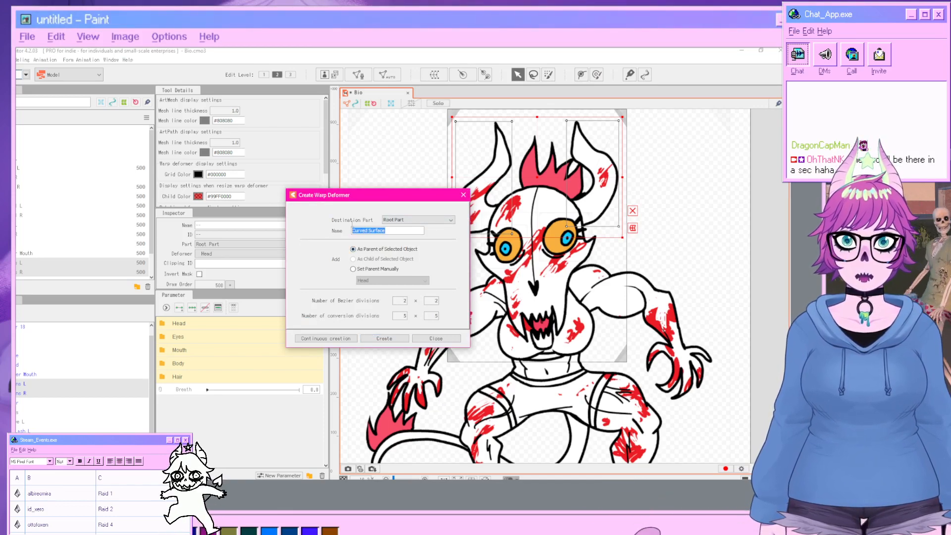
pyautogui.write('Horns')
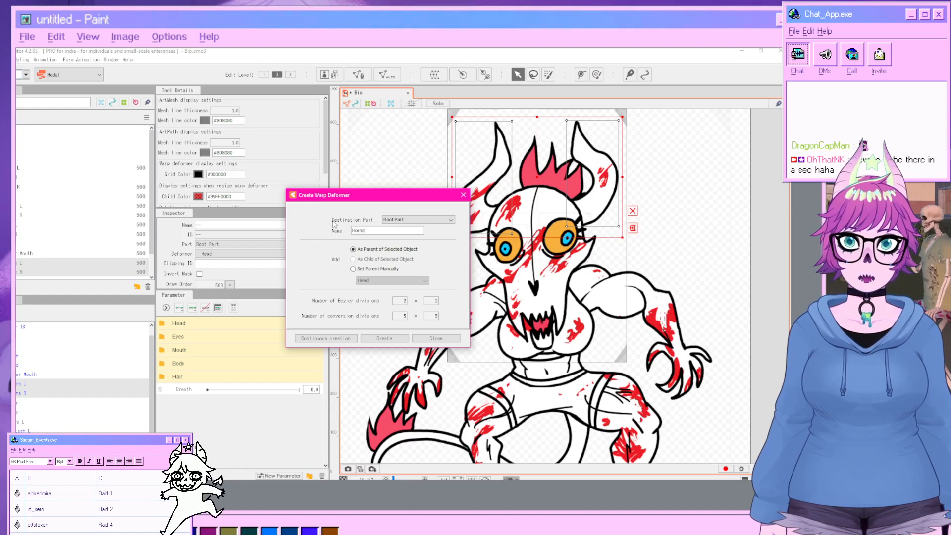
pyautogui.click(369, 339)
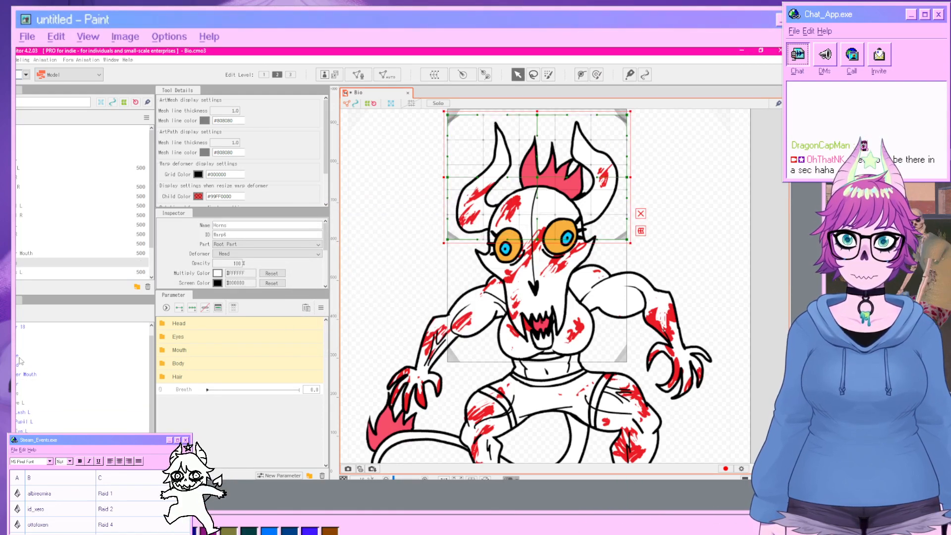
# Select the hair part and create a warp deformer named Hair.
pyautogui.click(20, 384)
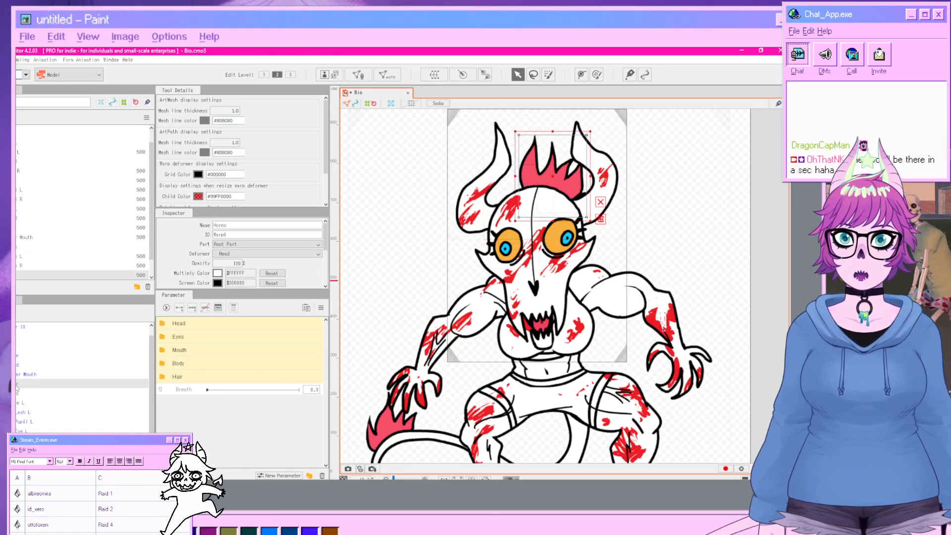
pyautogui.click(434, 74)
pyautogui.moveTo(397, 230); pyautogui.dragTo(302, 231)
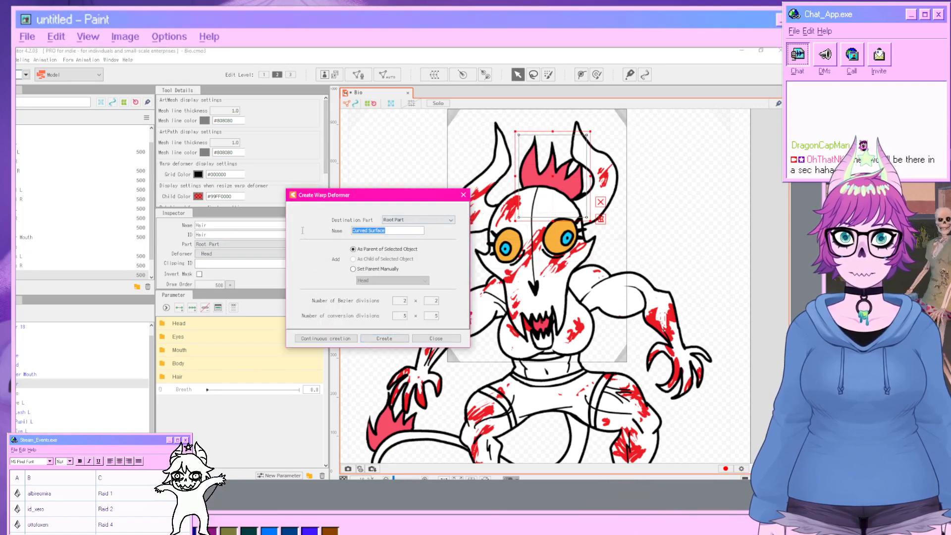
pyautogui.write('Ha')
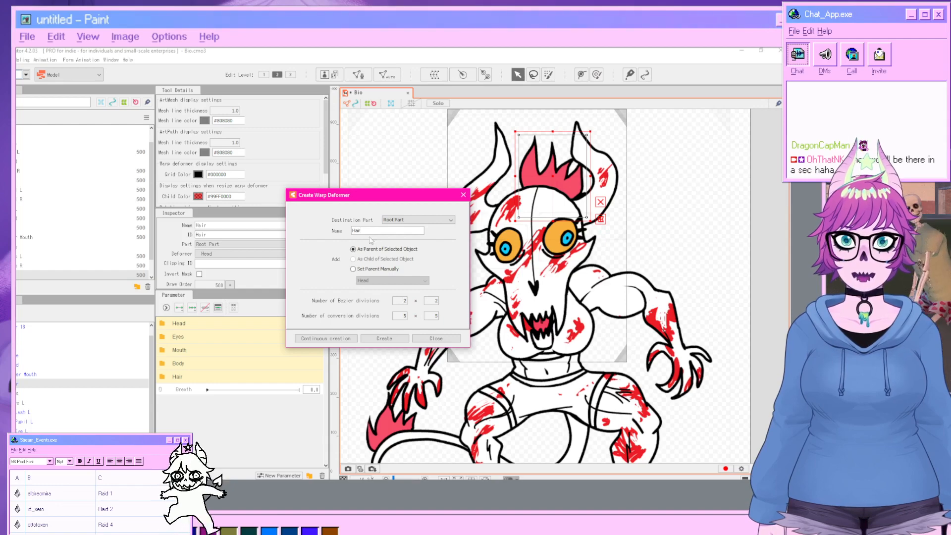
pyautogui.write('ir')
pyautogui.click(384, 338)
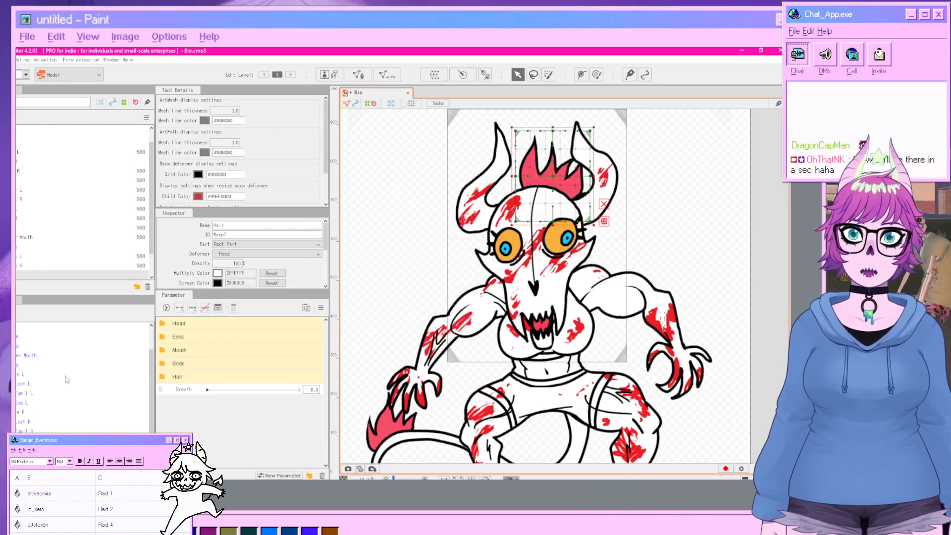
# Select the head's deformers and create a warp deformer named Head XY as their parent.
pyautogui.scroll(2, 24, 386)
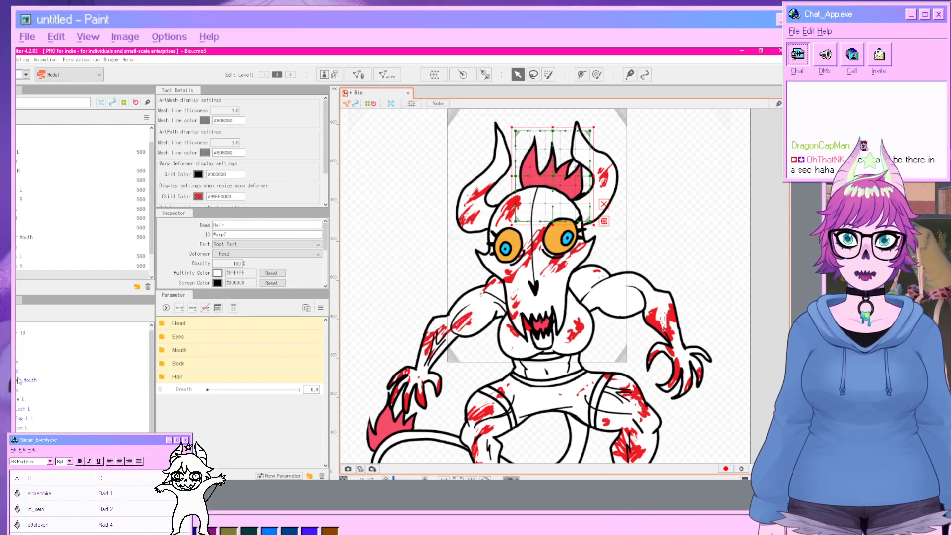
pyautogui.click(18, 380)
pyautogui.keyDown('ctrl'); pyautogui.click(18, 371); pyautogui.keyUp('ctrl')
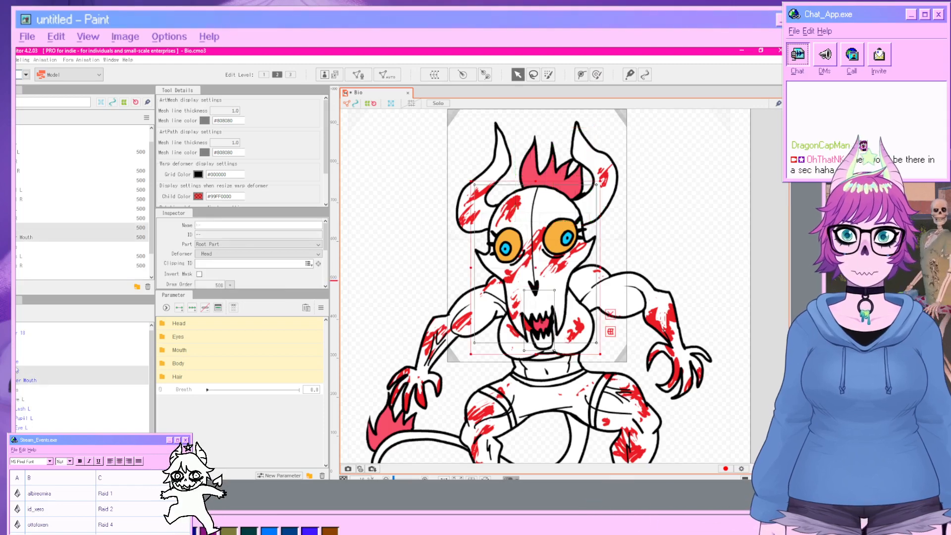
pyautogui.keyDown('ctrl'); pyautogui.click(18, 362); pyautogui.keyUp('ctrl')
pyautogui.click(434, 74)
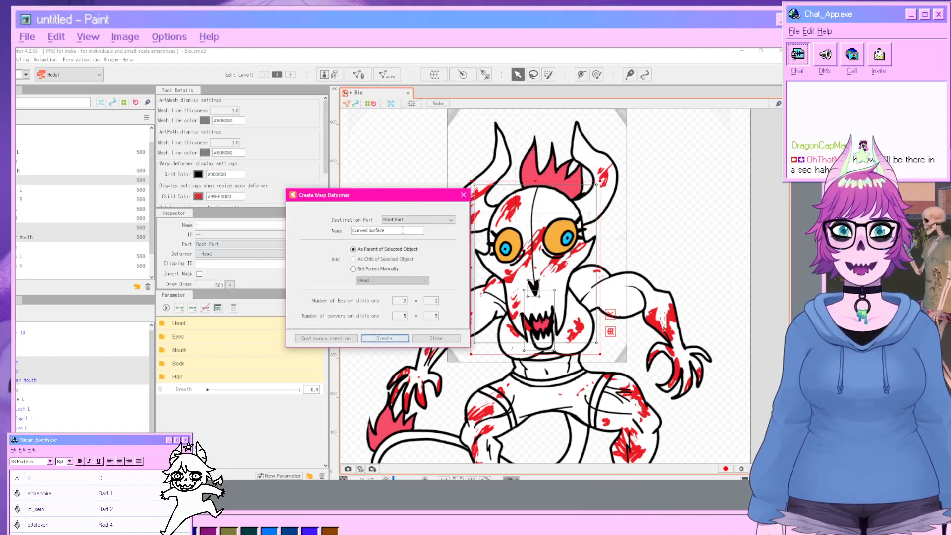
pyautogui.write('Head XY')
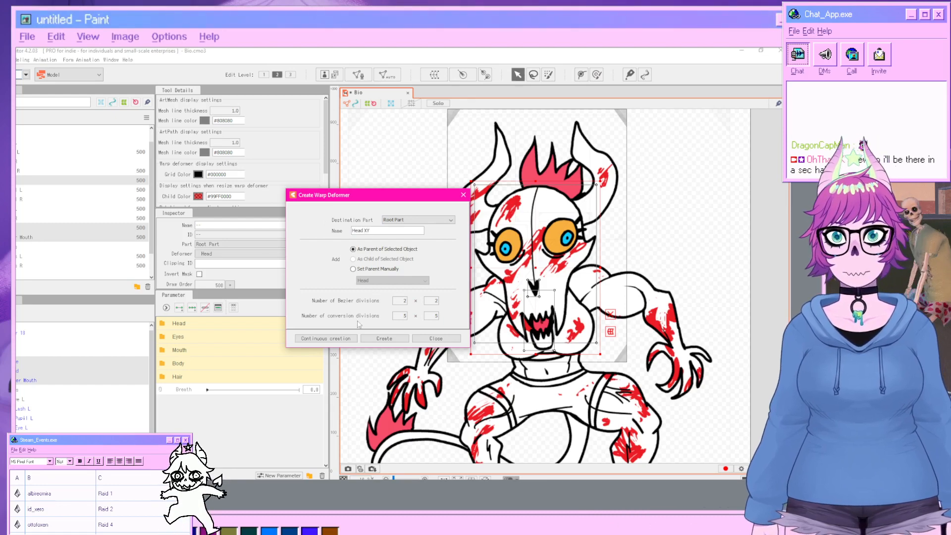
pyautogui.click(377, 338)
# Select the Head deformer, set Angle X to 30 and warp its grid to turn the face sideways.
pyautogui.click(172, 323)
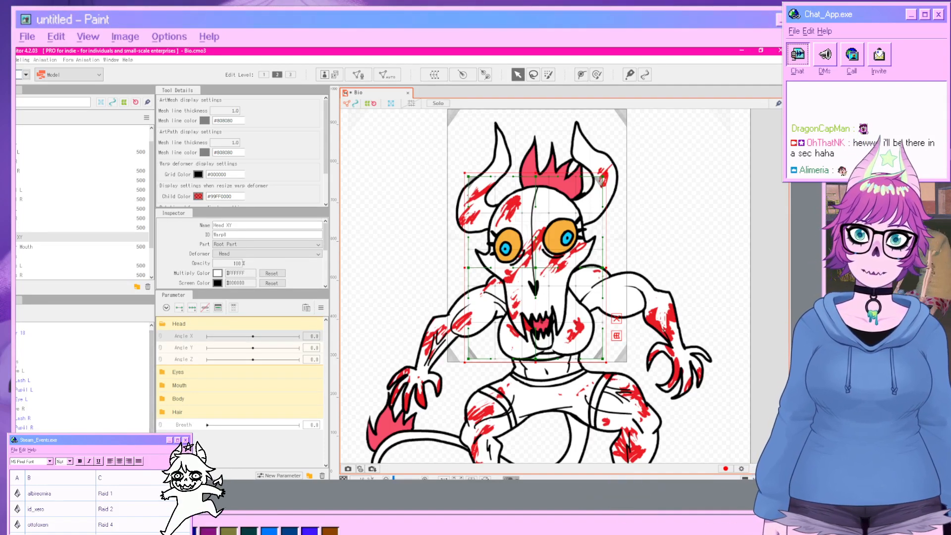
pyautogui.click(17, 352)
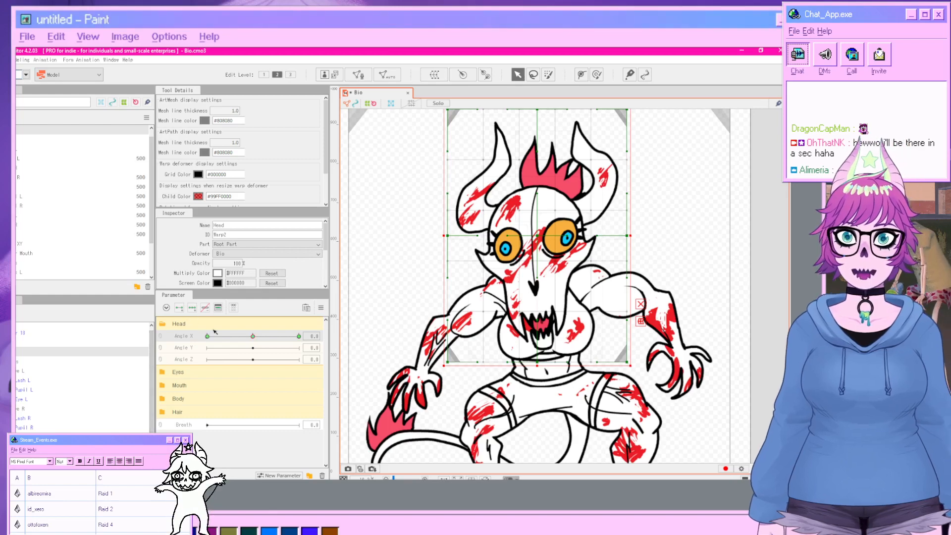
pyautogui.moveTo(249, 339); pyautogui.dragTo(299, 337)
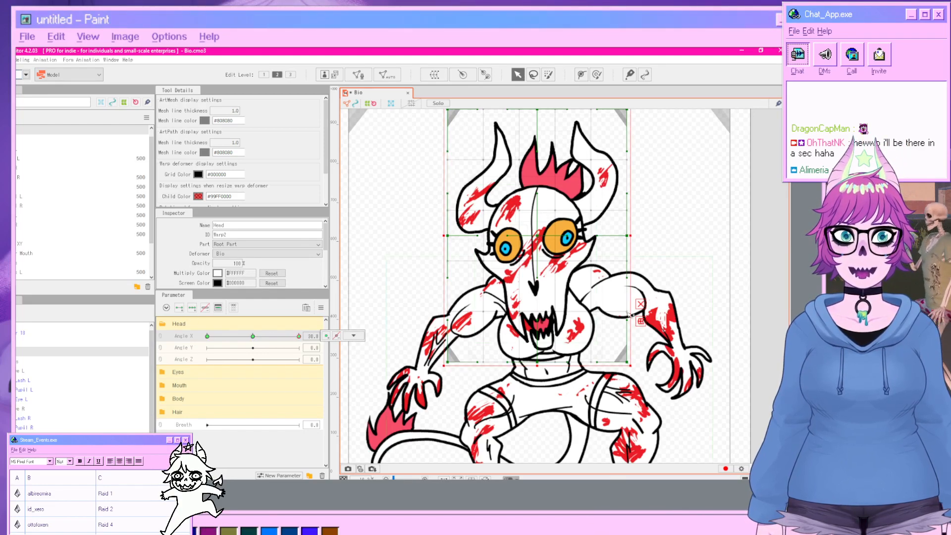
pyautogui.click(640, 305)
pyautogui.moveTo(544, 240); pyautogui.dragTo(595, 238)
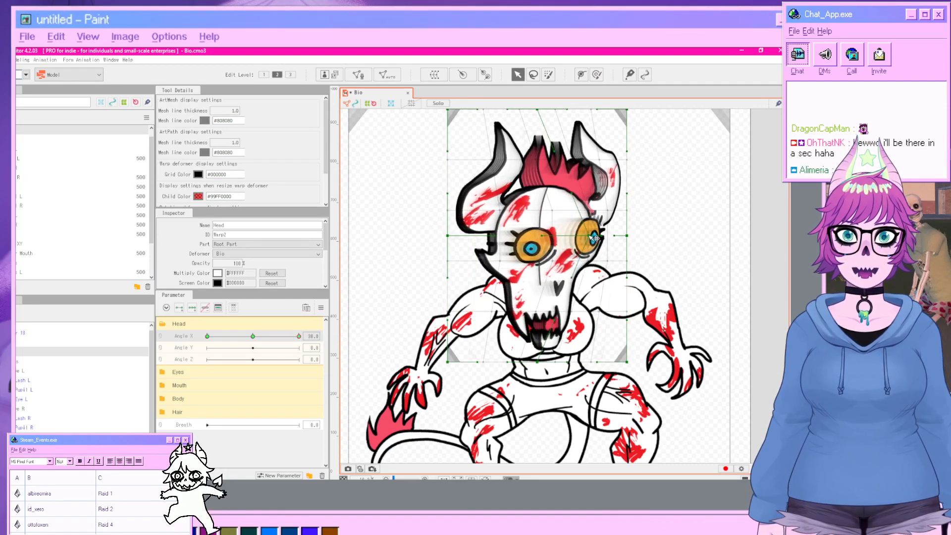
pyautogui.moveTo(539, 364); pyautogui.dragTo(556, 363)
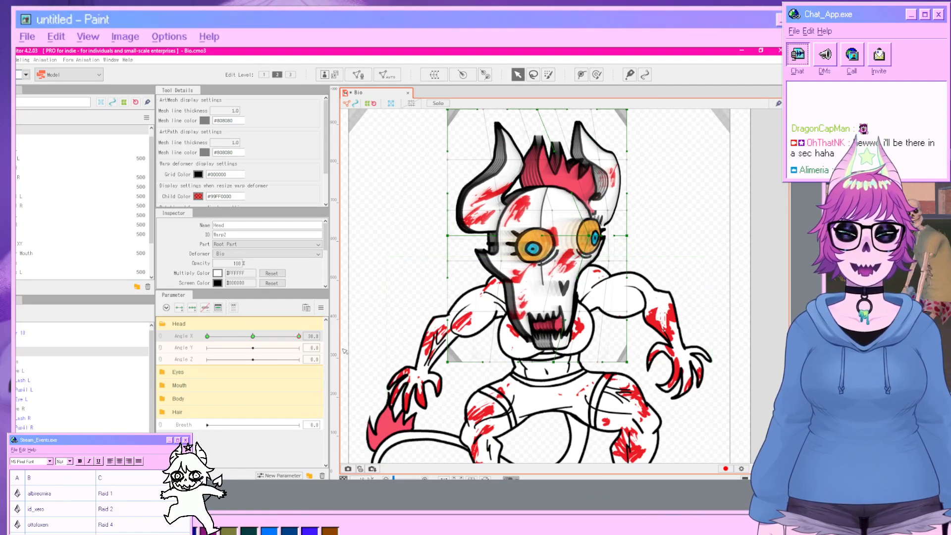
pyautogui.click(751, 323)
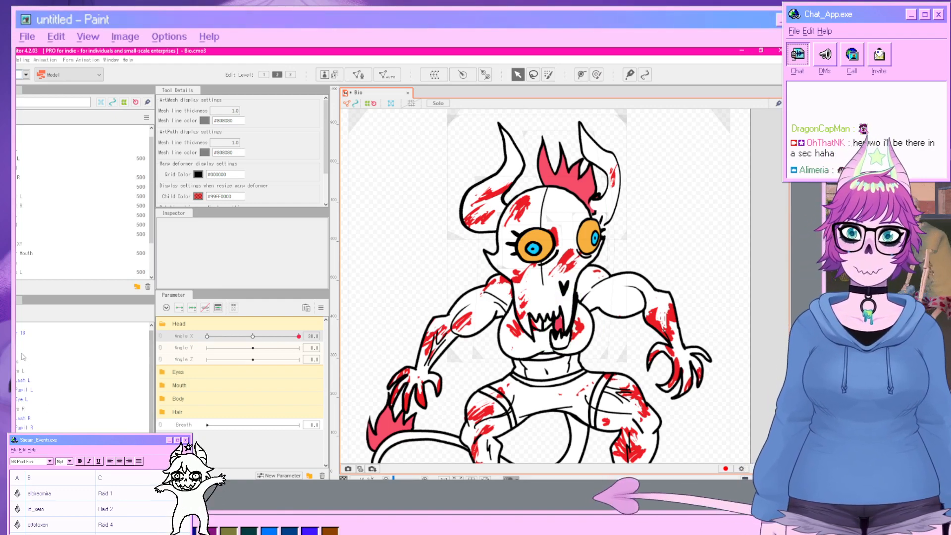
pyautogui.click(23, 351)
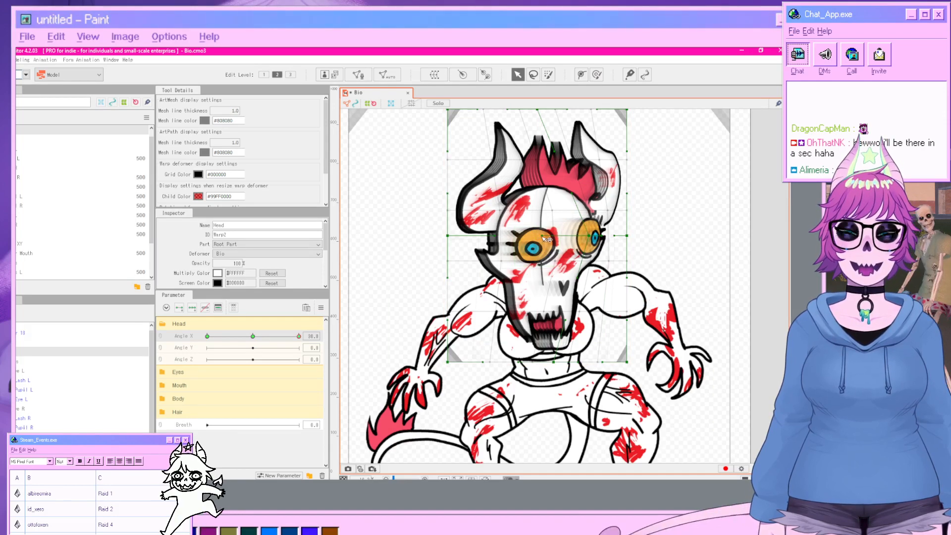
pyautogui.moveTo(563, 239); pyautogui.dragTo(539, 244)
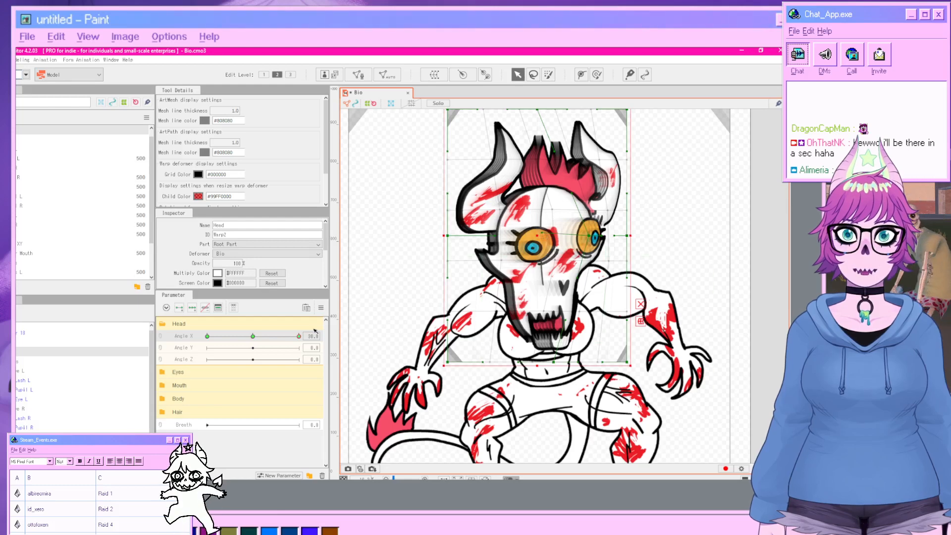
# Set Angle X to -30 and warp the Head deformer's grid to turn the face the opposite way.
pyautogui.moveTo(299, 337); pyautogui.dragTo(215, 337)
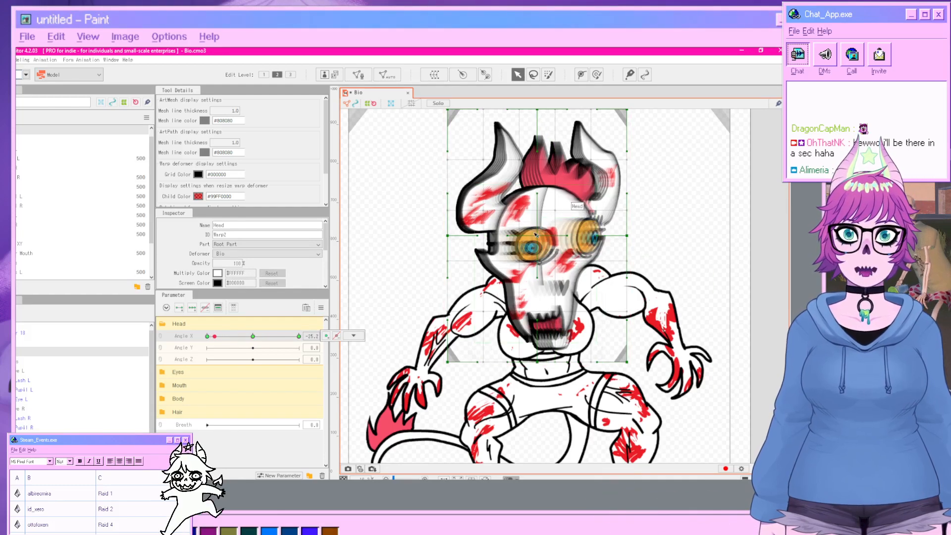
pyautogui.moveTo(523, 237); pyautogui.dragTo(513, 236)
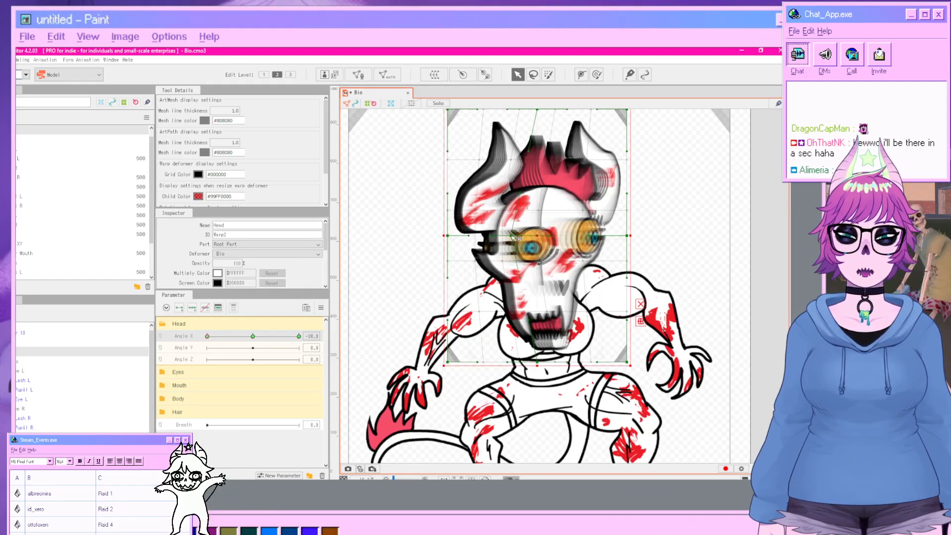
pyautogui.moveTo(544, 364); pyautogui.dragTo(517, 364)
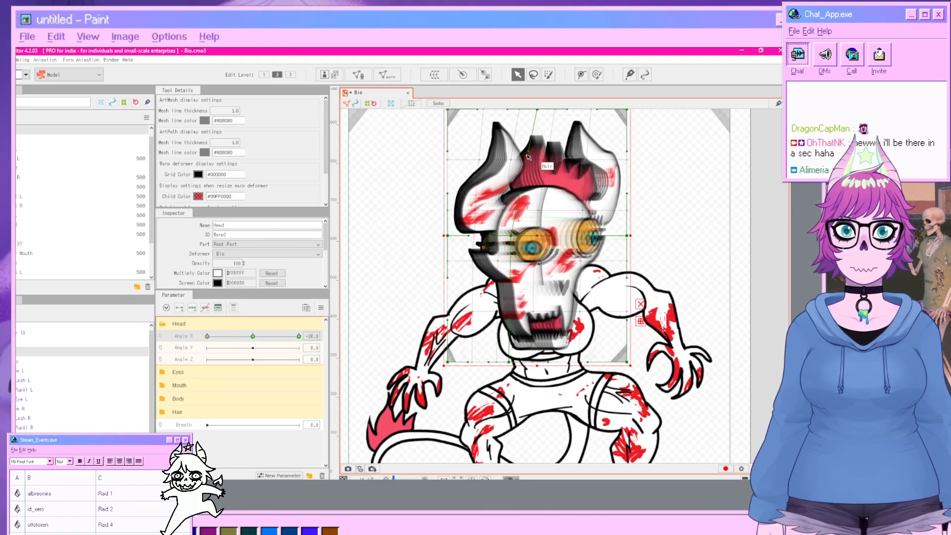
pyautogui.moveTo(447, 236); pyautogui.dragTo(429, 236)
pyautogui.click(745, 305)
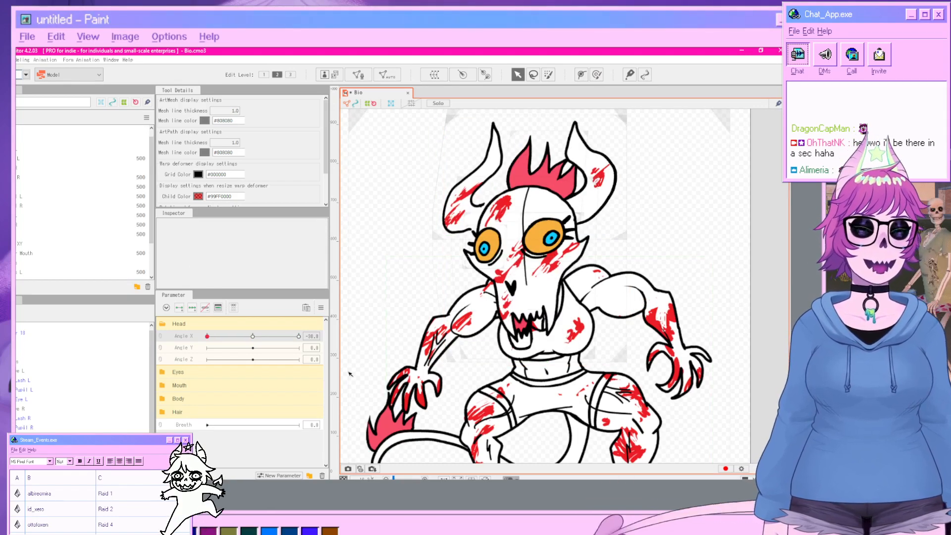
# Select the lower mouth and create a warp deformer named Jaw inside Head XY.
pyautogui.moveTo(208, 337); pyautogui.dragTo(176, 331)
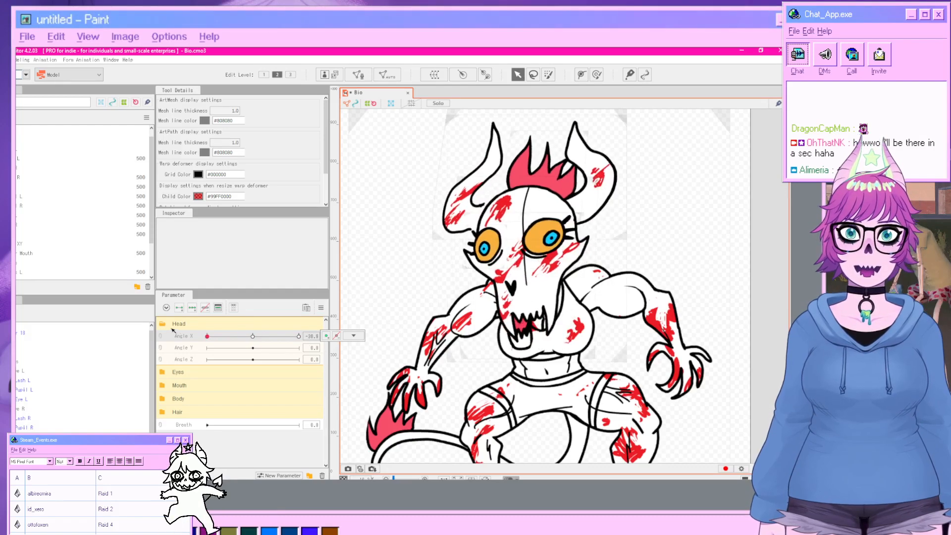
pyautogui.scroll(-2, 82, 379)
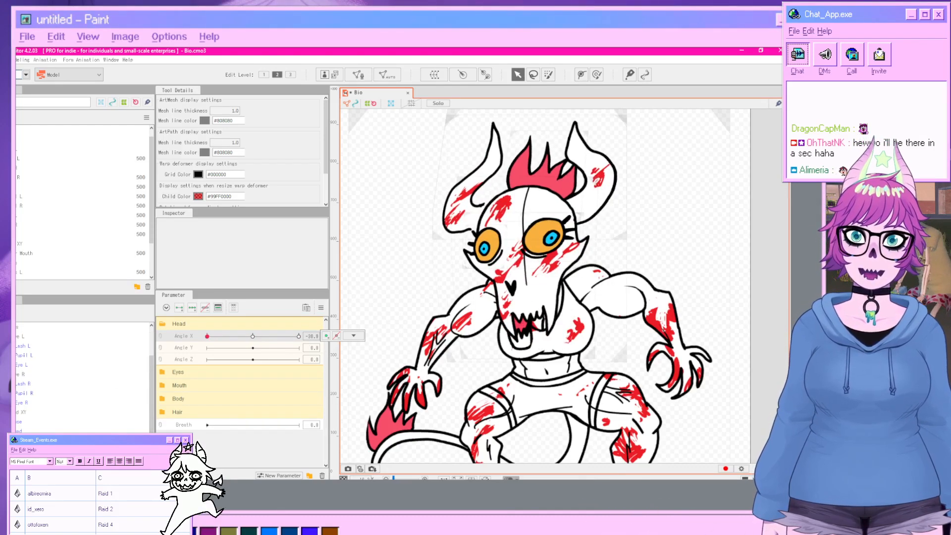
pyautogui.click(520, 341)
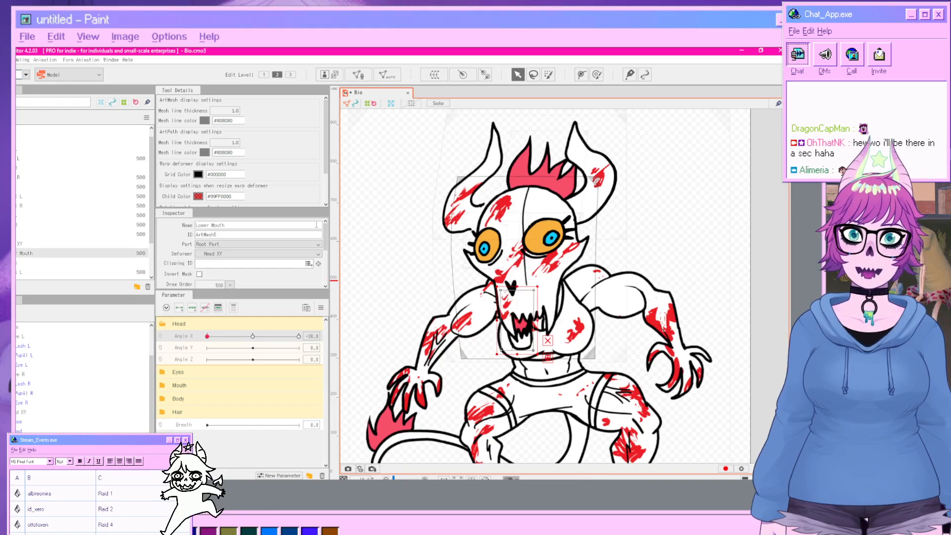
pyautogui.click(434, 75)
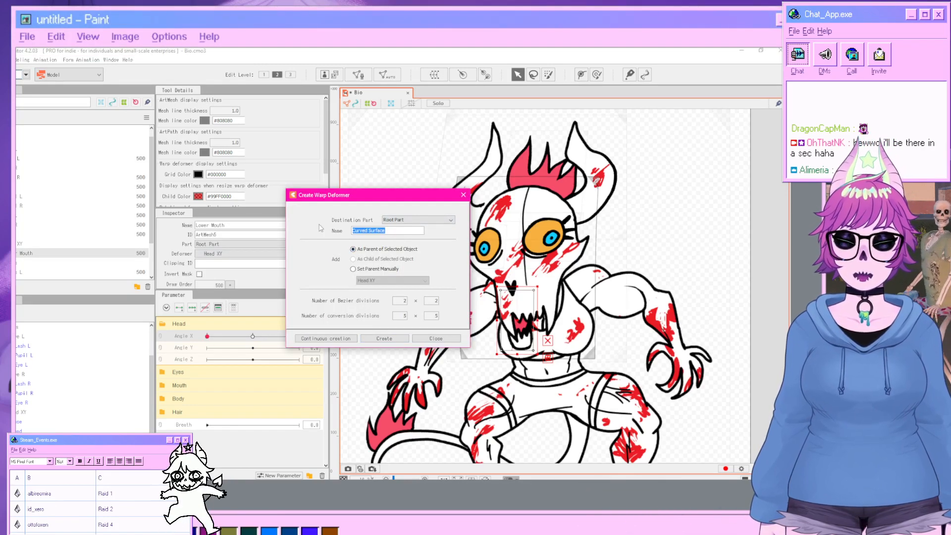
pyautogui.write('Jaw')
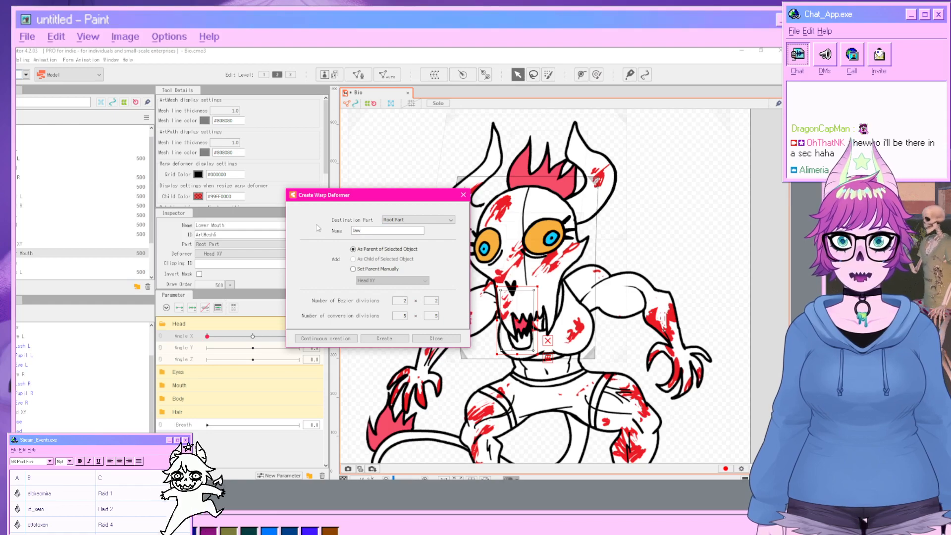
pyautogui.click(399, 338)
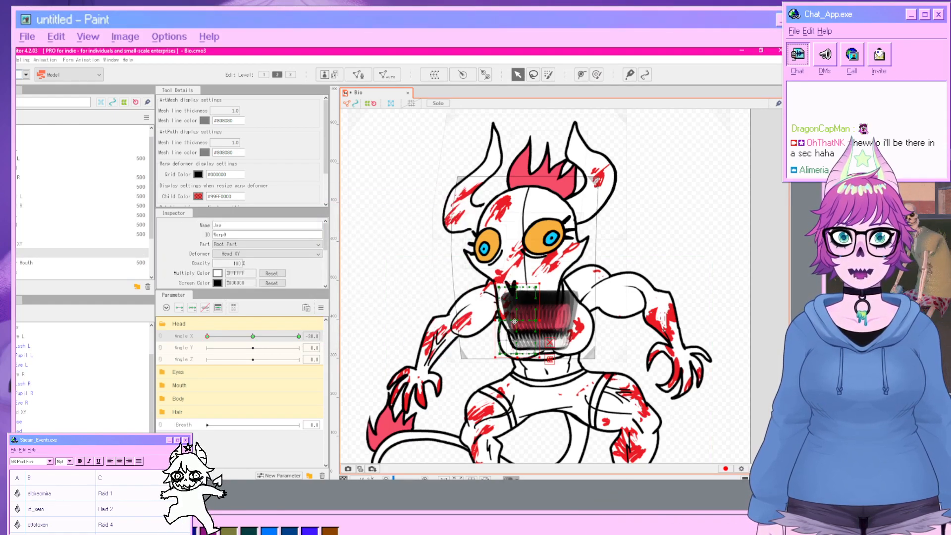
# Warp the Jaw deformer to follow the head turn at Angle X -30.
pyautogui.moveTo(514, 321); pyautogui.dragTo(524, 322)
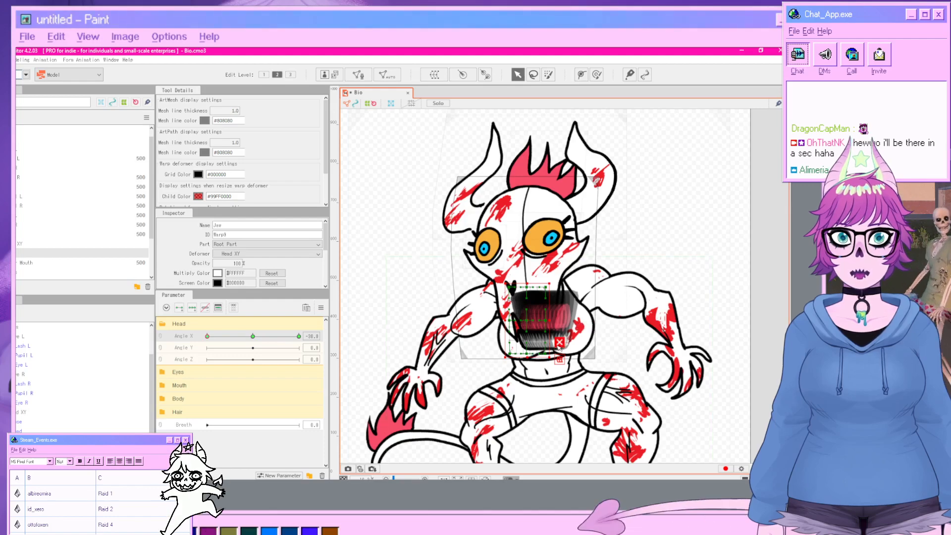
pyautogui.click(528, 355)
pyautogui.moveTo(512, 358); pyautogui.dragTo(494, 353)
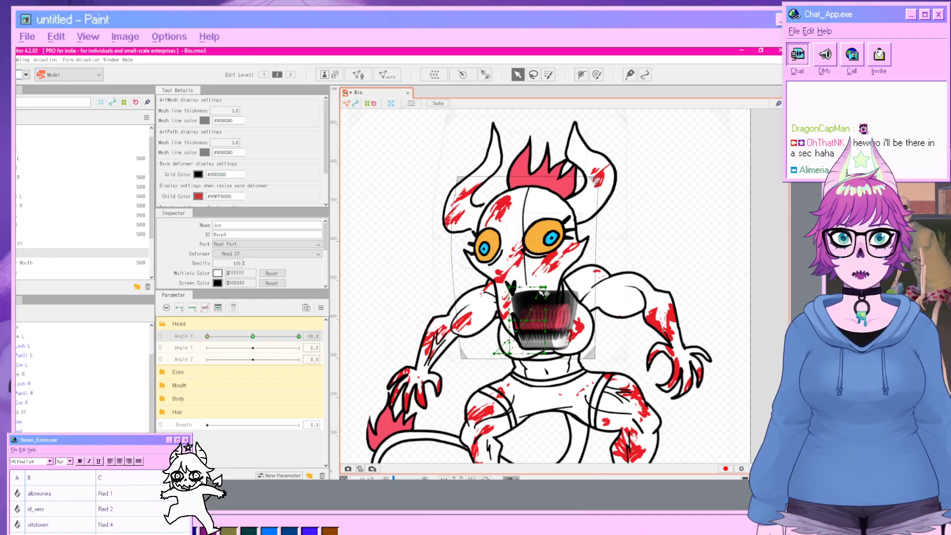
pyautogui.click(745, 331)
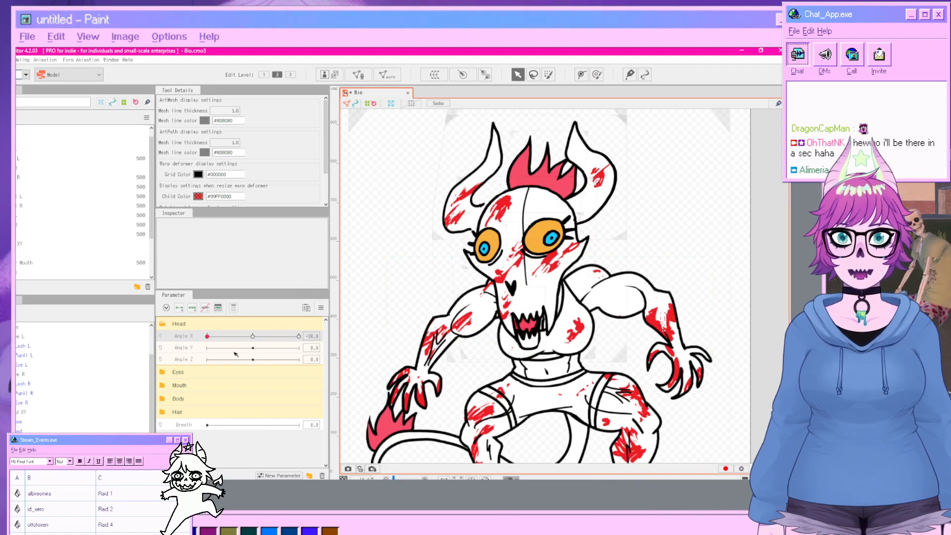
# Set Angle X to 30 and warp the Jaw deformer to follow the head turn, then preview the Angle X motion.
pyautogui.moveTo(208, 336); pyautogui.dragTo(351, 349)
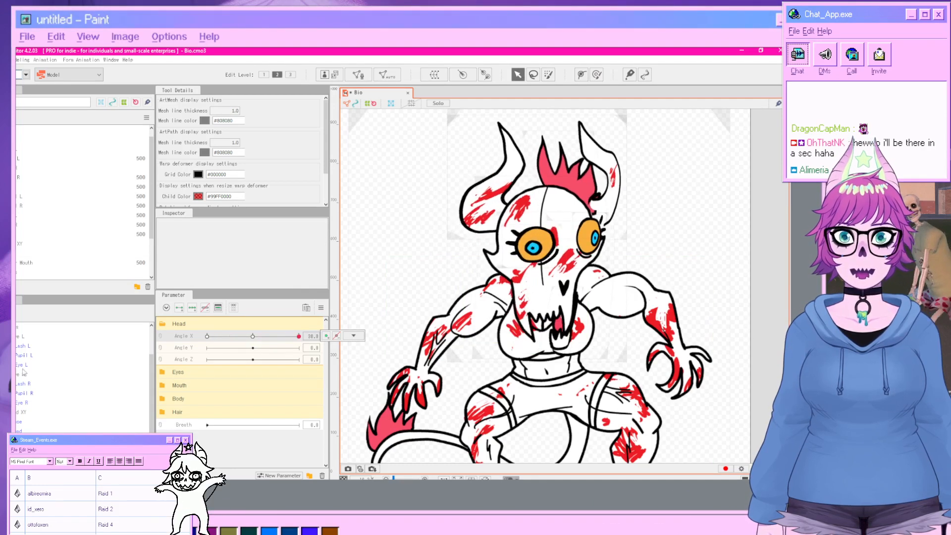
pyautogui.click(555, 318)
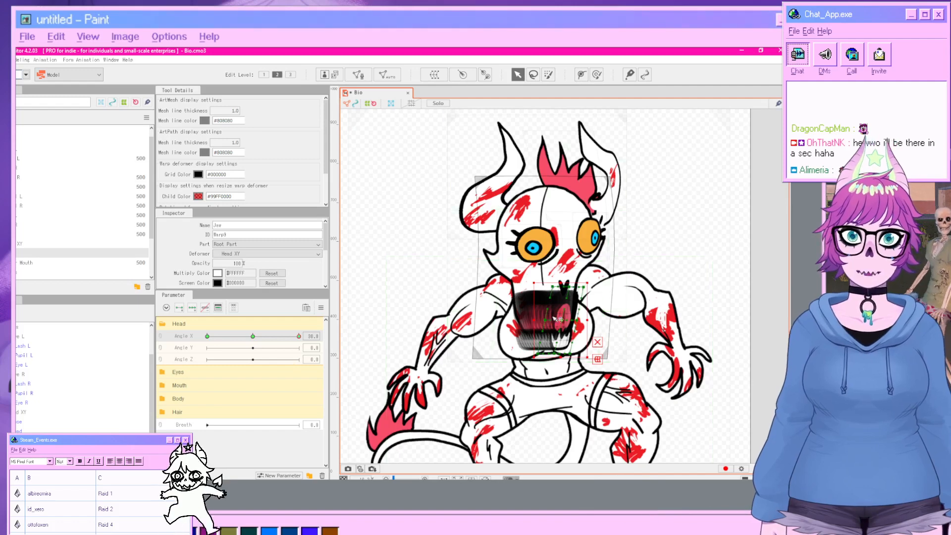
pyautogui.moveTo(554, 289); pyautogui.dragTo(528, 289)
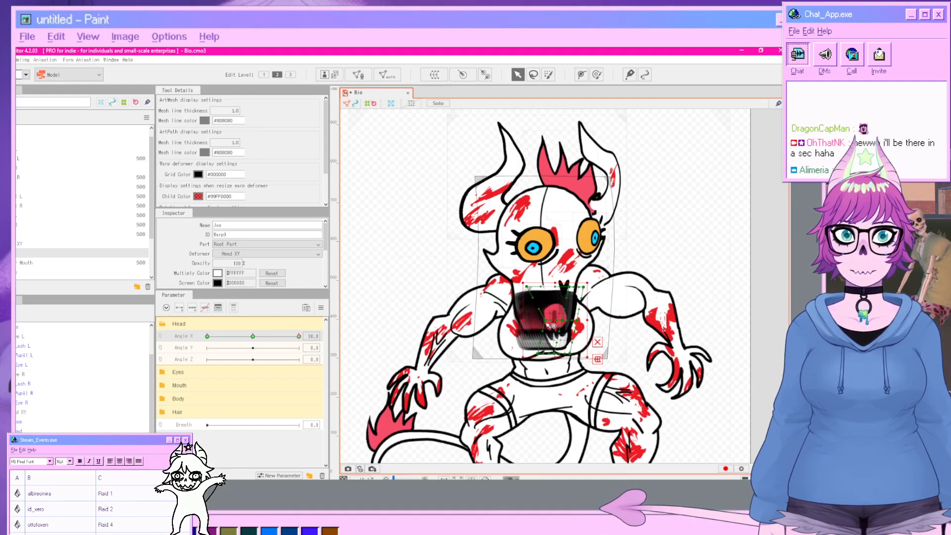
pyautogui.moveTo(545, 321); pyautogui.dragTo(529, 320)
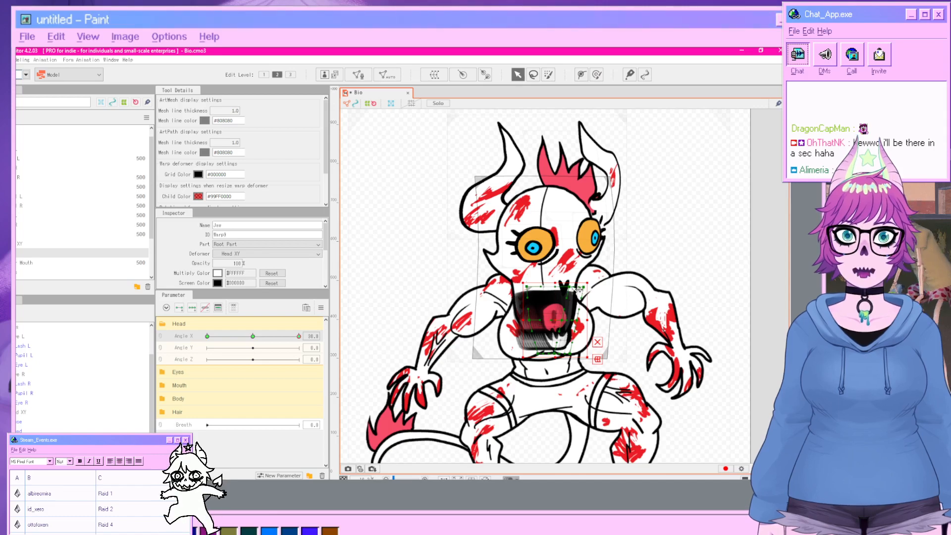
pyautogui.moveTo(570, 287)
pyautogui.mouseDown()
pyautogui.moveTo(545, 288)
pyautogui.moveTo(567, 288)
pyautogui.mouseUp()
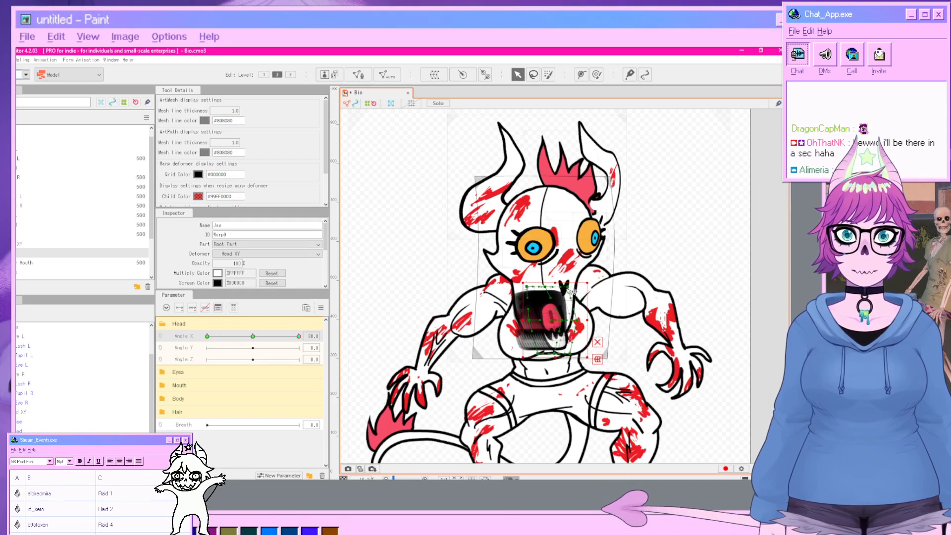
pyautogui.click(751, 356)
pyautogui.moveTo(299, 337); pyautogui.dragTo(320, 341)
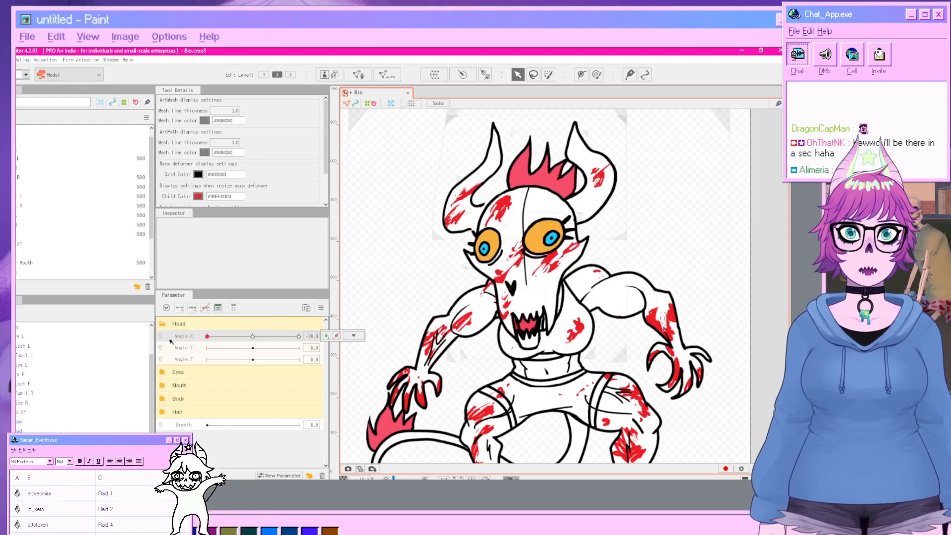
# Scrub Angle X to preview the head turn, returning it to the centre.
pyautogui.moveTo(297, 337); pyautogui.dragTo(252, 347)
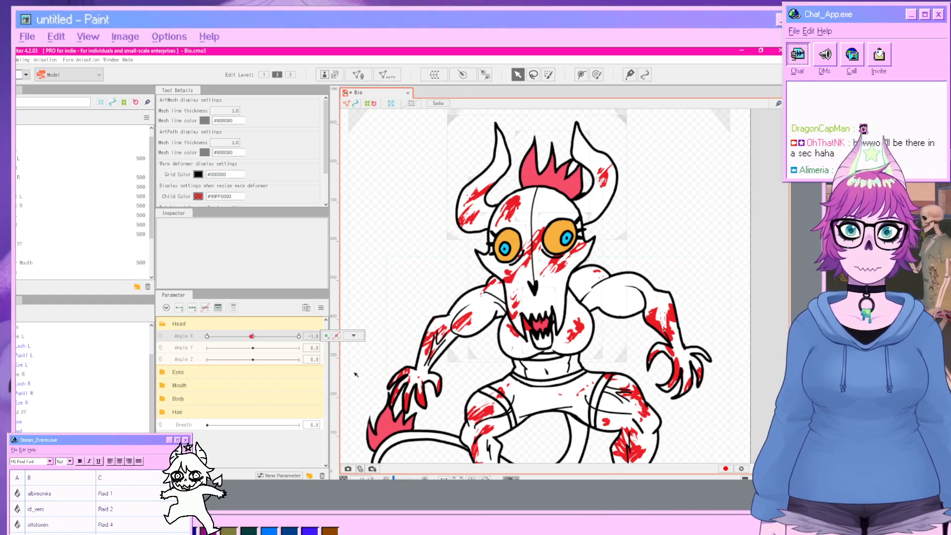
pyautogui.moveTo(259, 341); pyautogui.dragTo(254, 339)
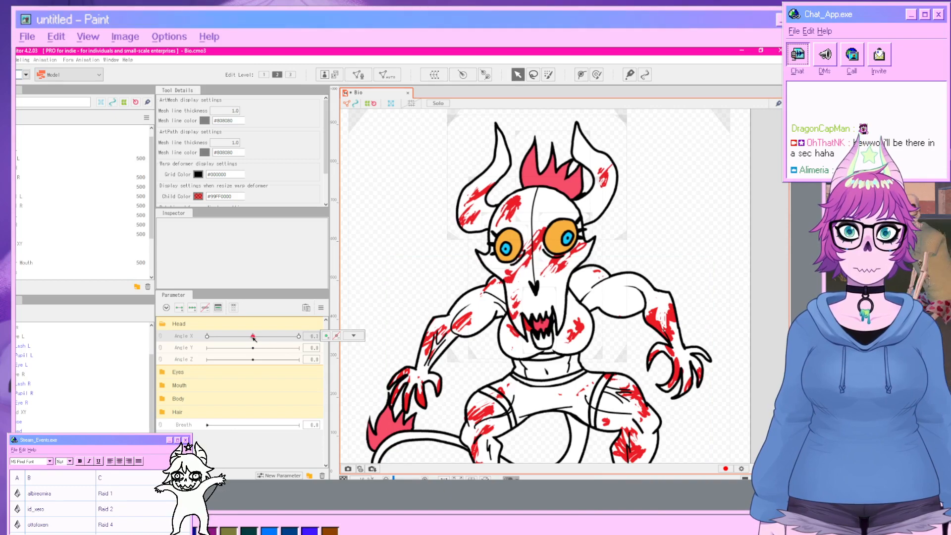
pyautogui.click(196, 350)
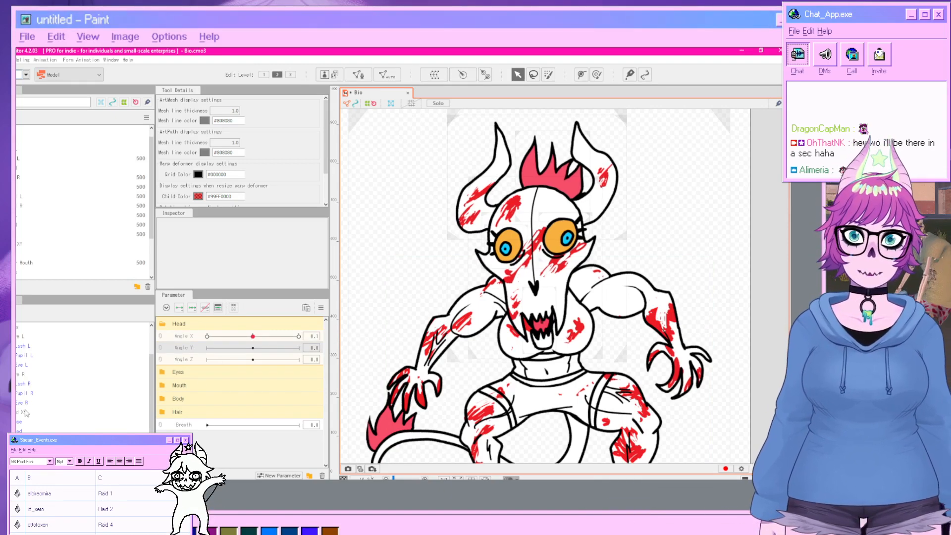
# Add Angle Y keys to the Head deformer and, at Angle Y 30, warp its grid to tilt the face upward.
pyautogui.scroll(1, 34, 366)
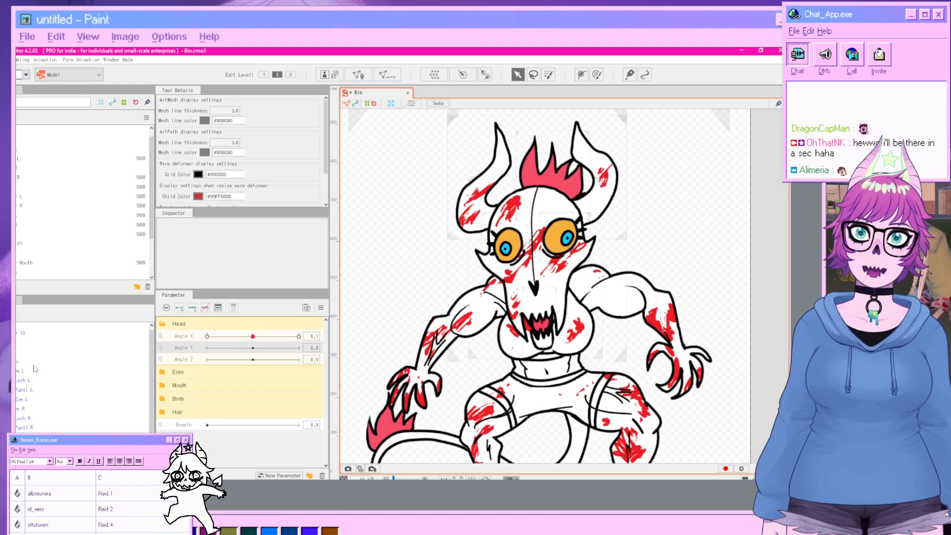
pyautogui.click(22, 354)
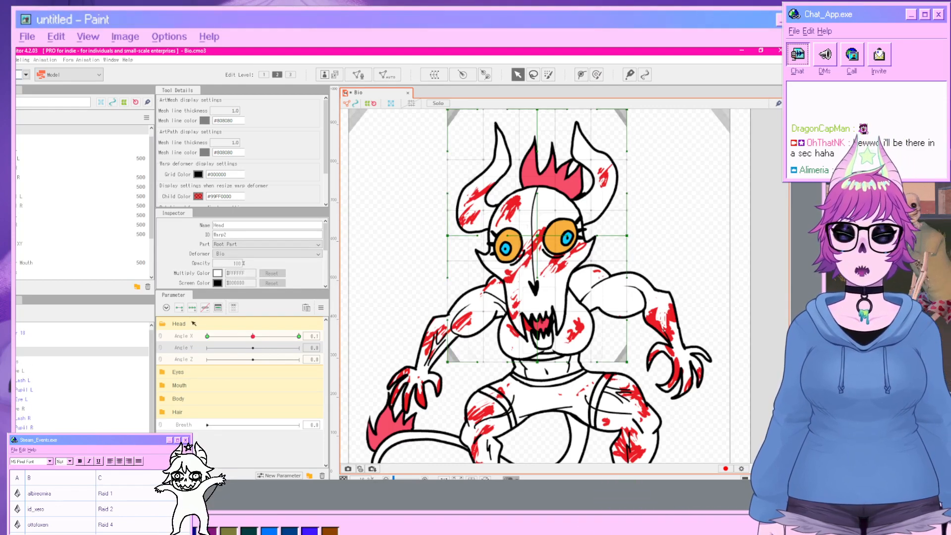
pyautogui.scroll(-2, 473, 437)
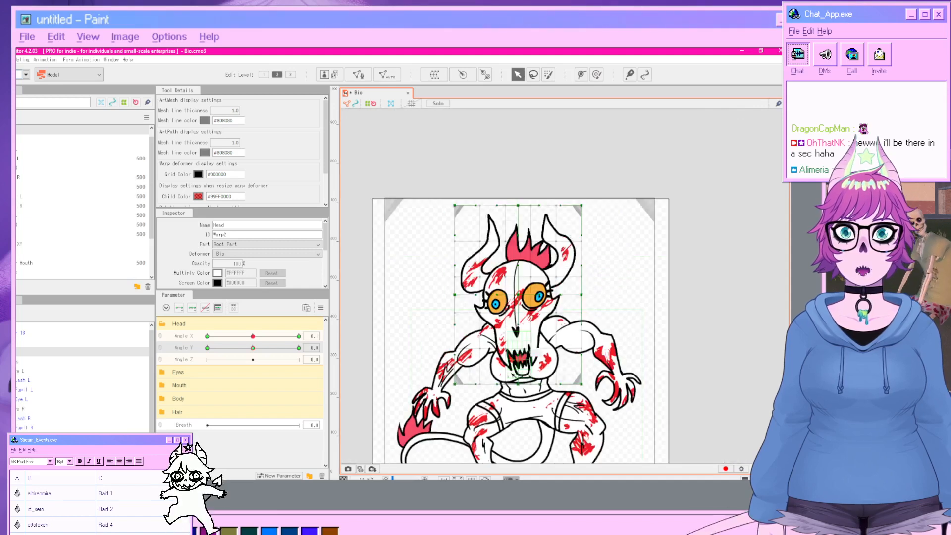
pyautogui.scroll(3, 515, 375)
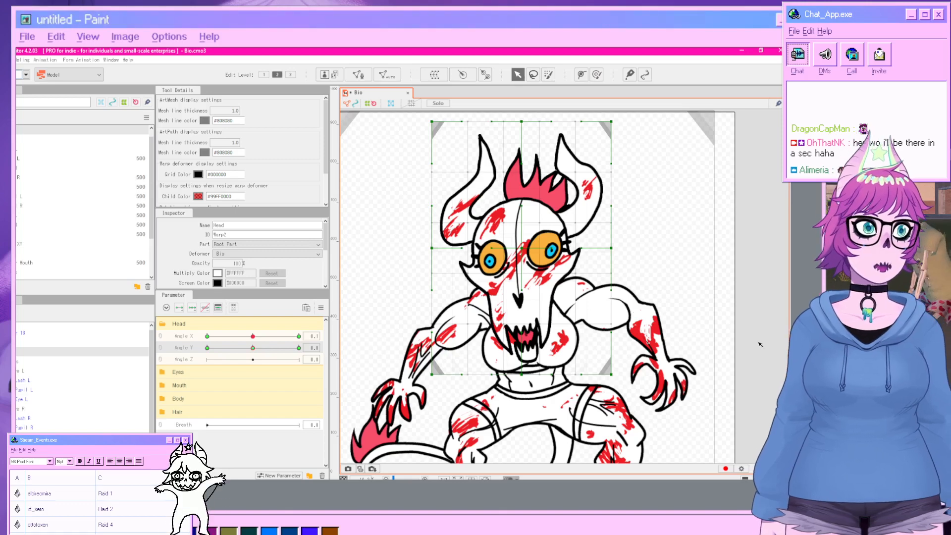
pyautogui.click(521, 241)
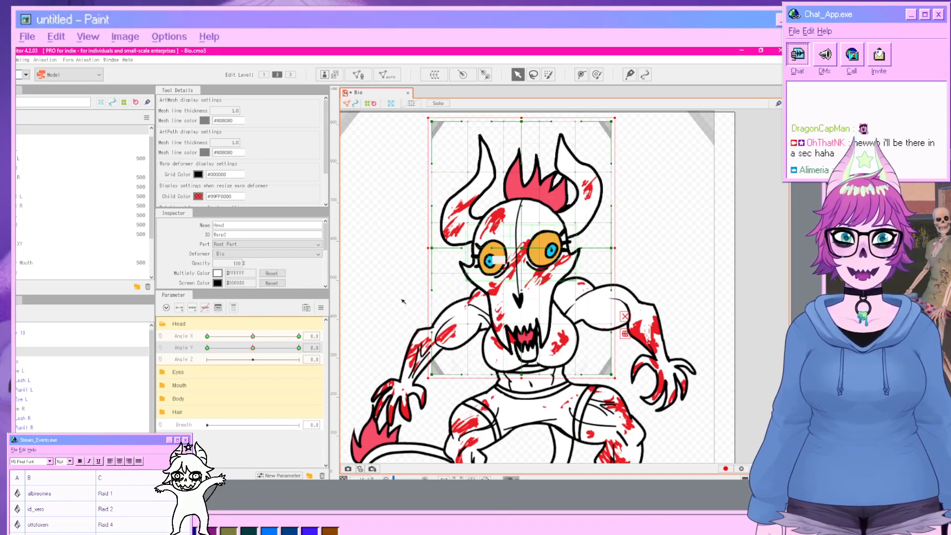
pyautogui.click(312, 348)
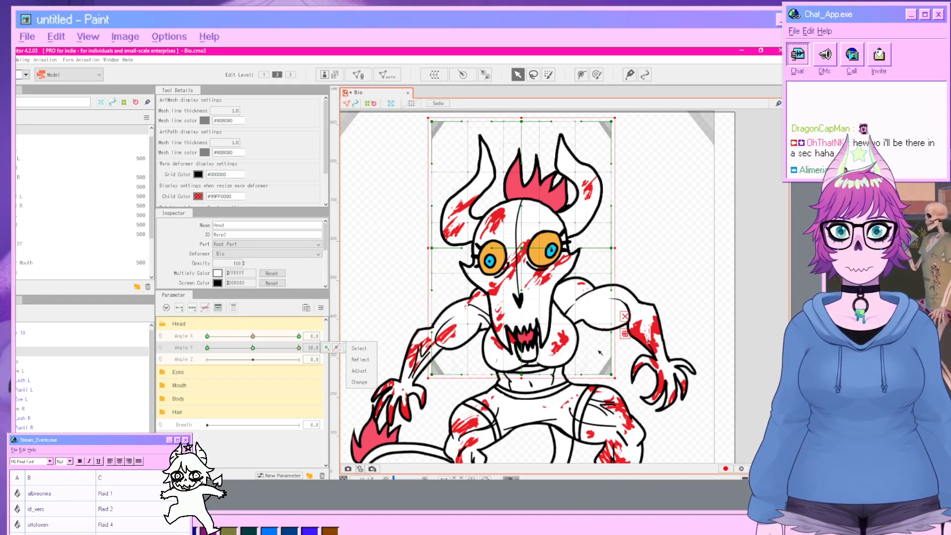
pyautogui.moveTo(522, 248); pyautogui.dragTo(522, 214)
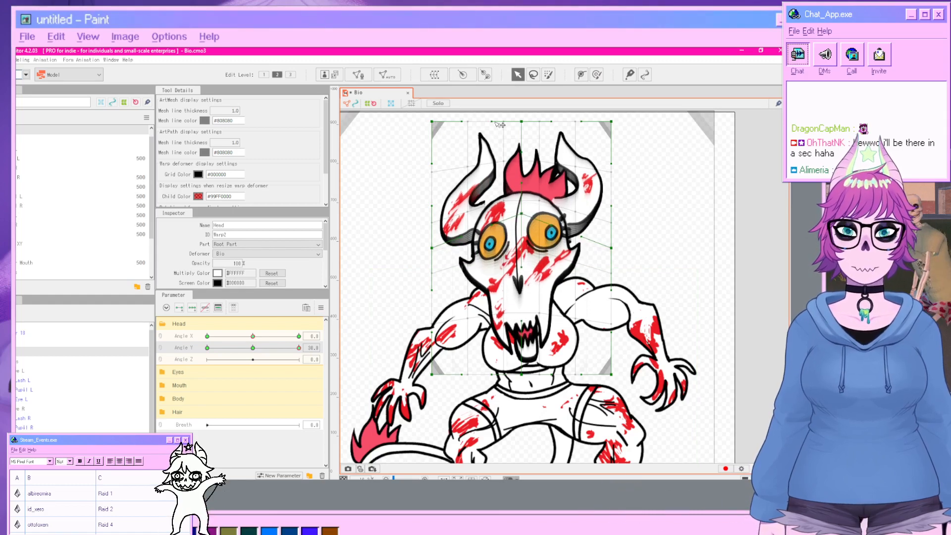
pyautogui.moveTo(432, 124); pyautogui.dragTo(435, 153)
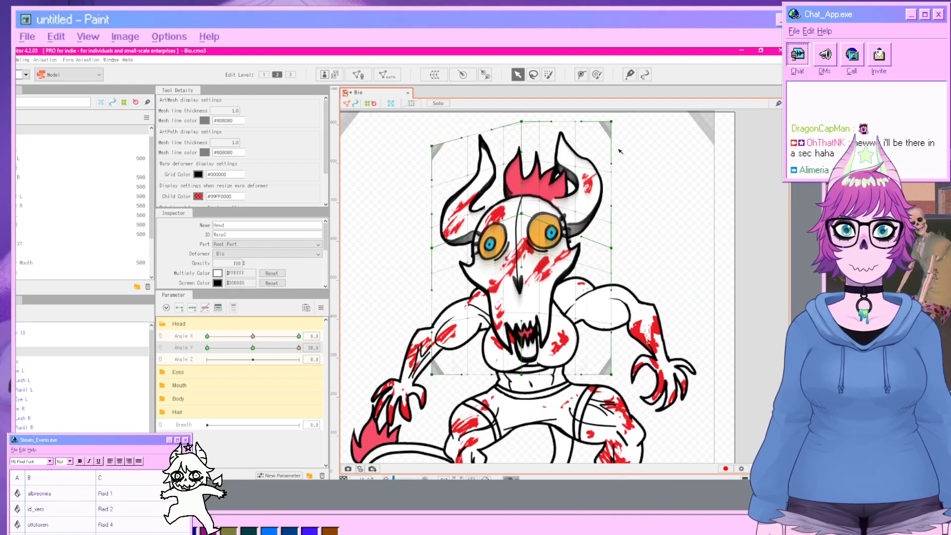
pyautogui.moveTo(613, 124); pyautogui.dragTo(612, 156)
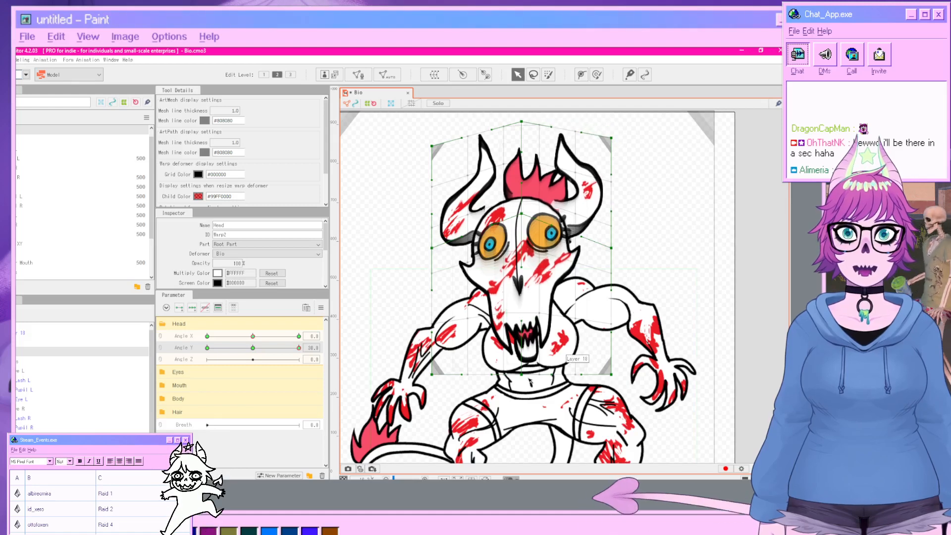
pyautogui.moveTo(522, 374); pyautogui.dragTo(522, 351)
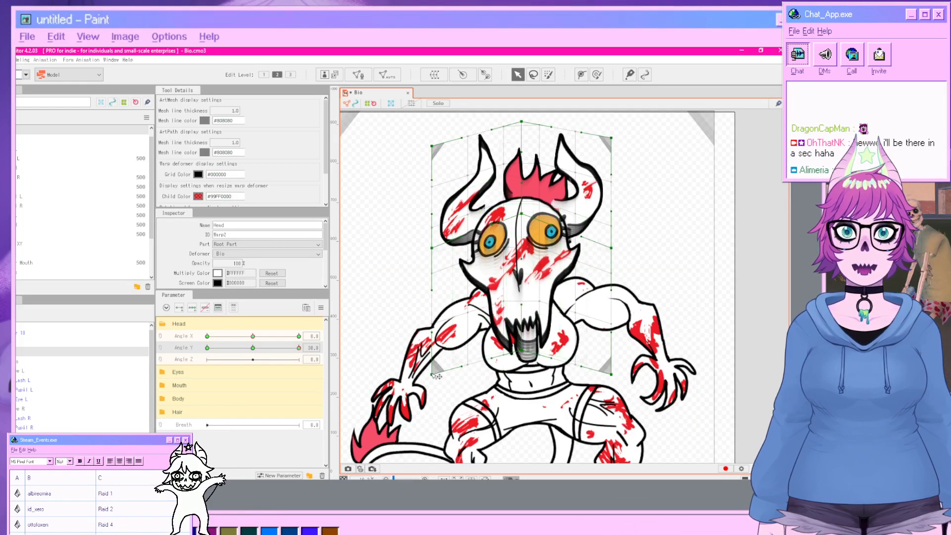
pyautogui.click(438, 401)
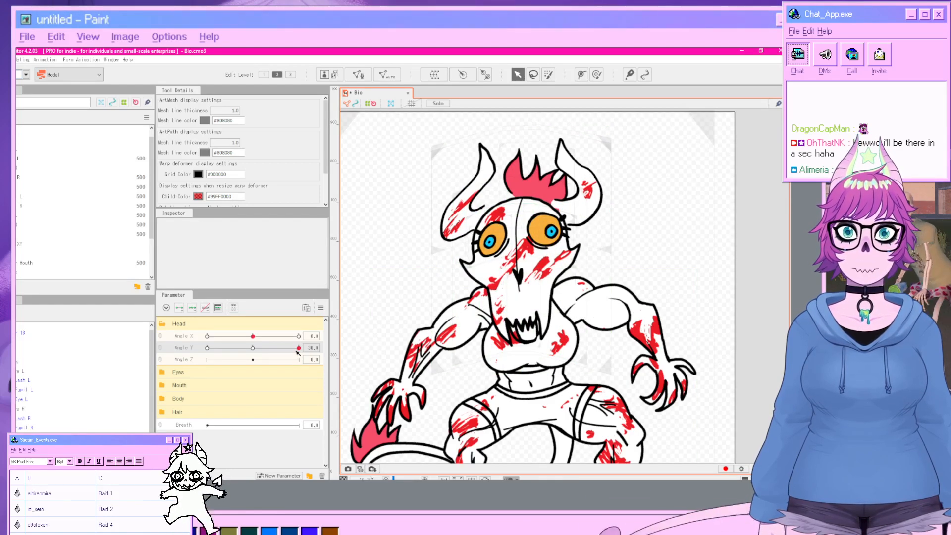
# Set Angle Y to -30 and warp the Head deformer's grid to tilt the face downward.
pyautogui.moveTo(299, 348); pyautogui.dragTo(207, 348)
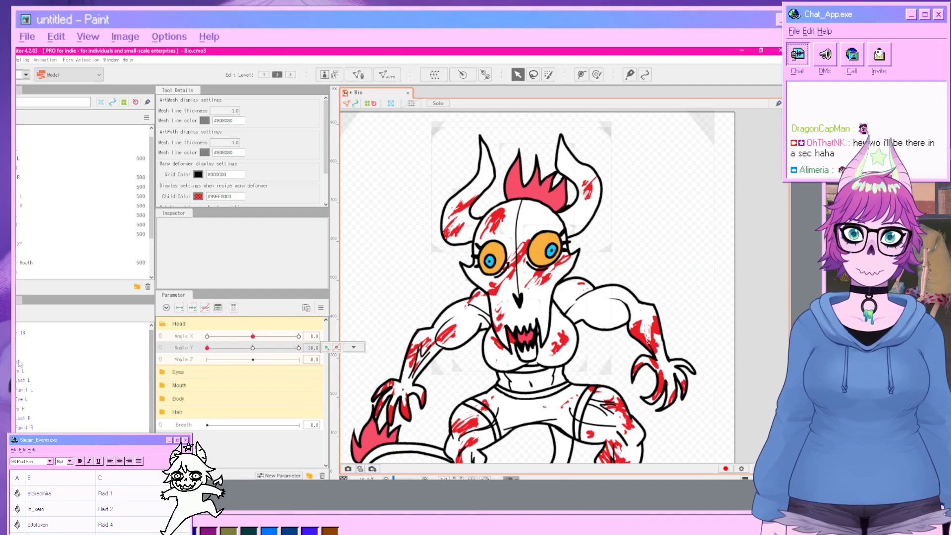
pyautogui.click(22, 356)
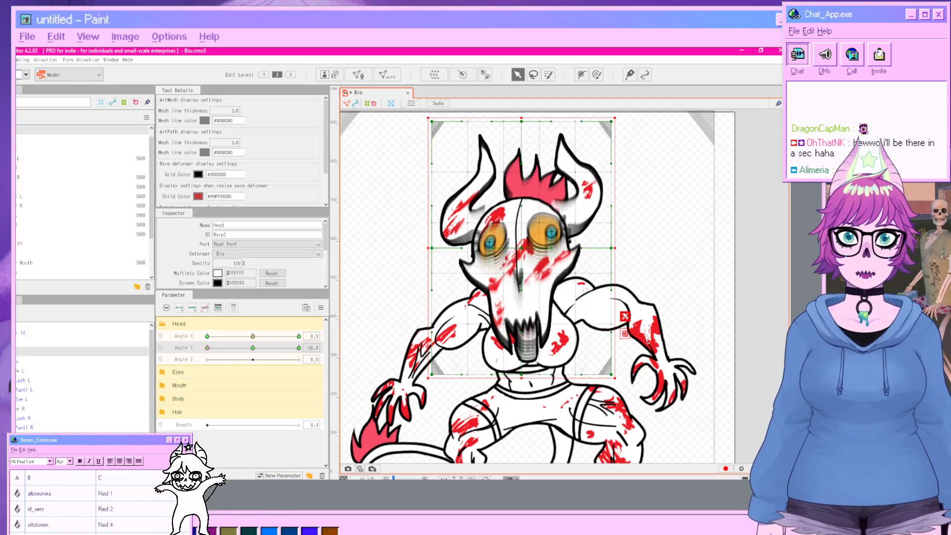
pyautogui.click(624, 316)
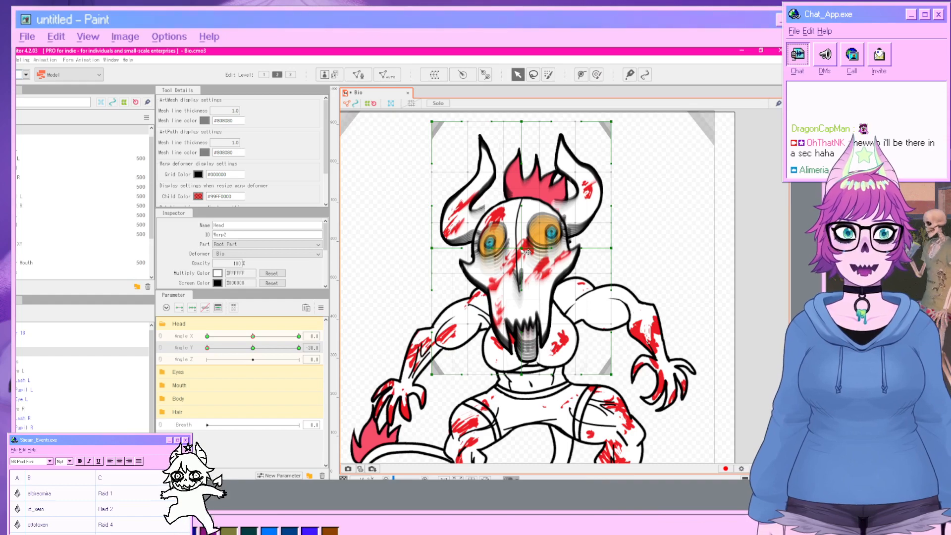
pyautogui.moveTo(522, 249); pyautogui.dragTo(522, 274)
pyautogui.moveTo(524, 121); pyautogui.dragTo(525, 135)
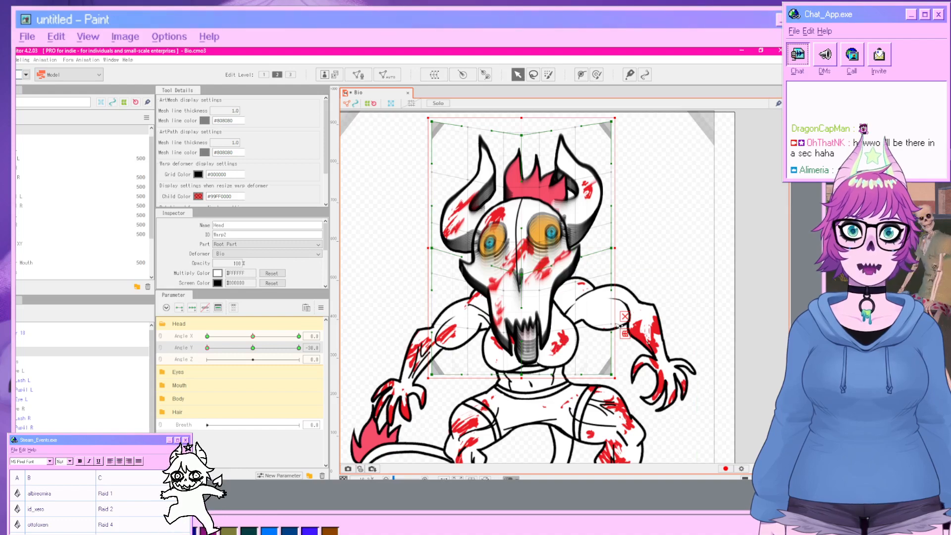
pyautogui.click(528, 372)
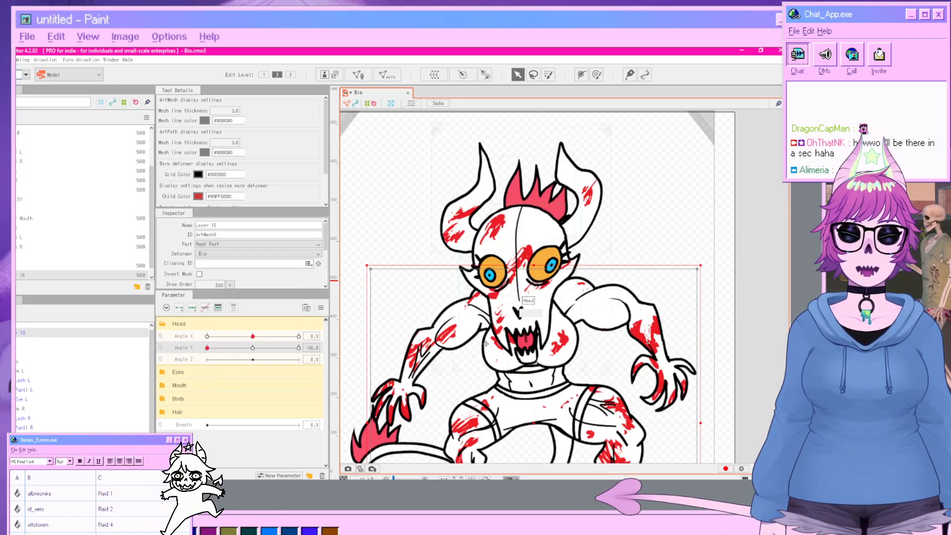
pyautogui.moveTo(208, 348); pyautogui.dragTo(253, 370)
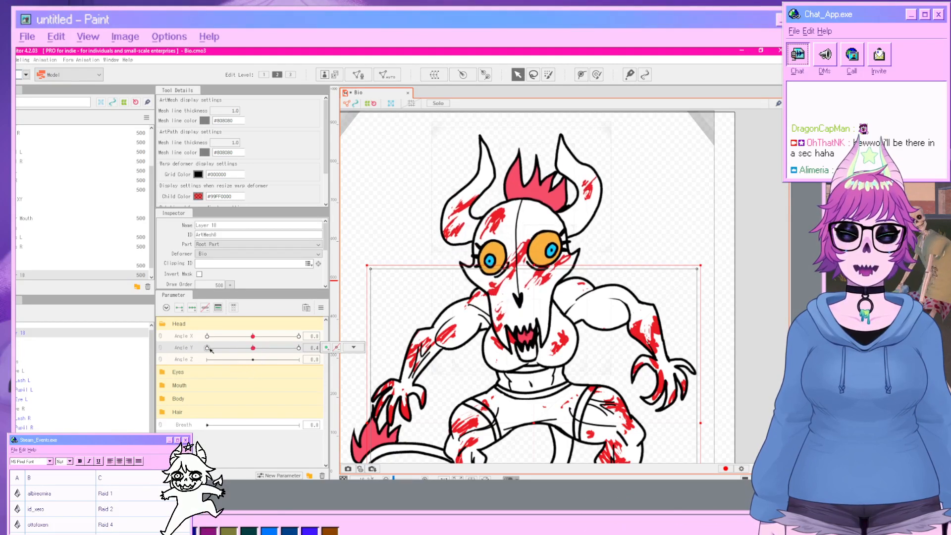
# Link Angle X and Angle Y and synthesize the Head deformer's corner keys with default values, then preview the combined motion.
pyautogui.click(17, 352)
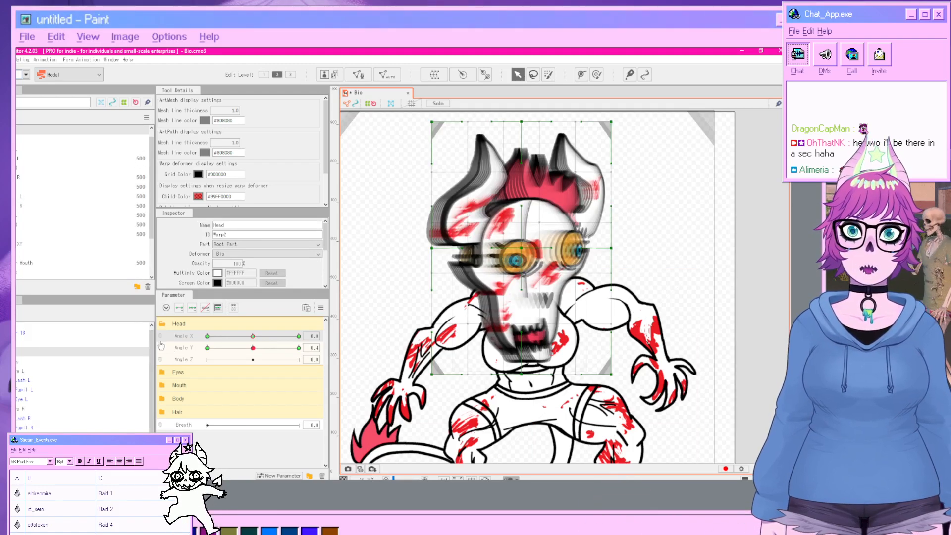
pyautogui.click(161, 343)
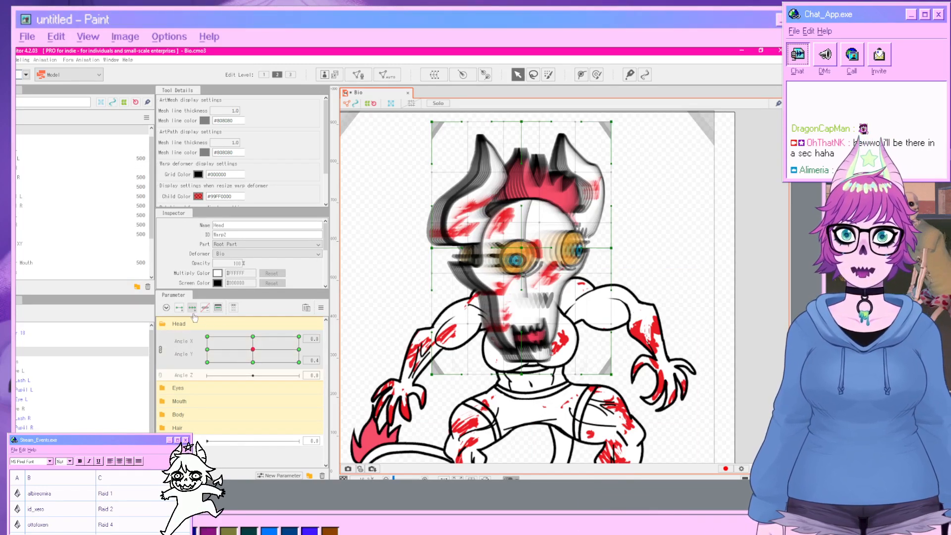
pyautogui.click(321, 308)
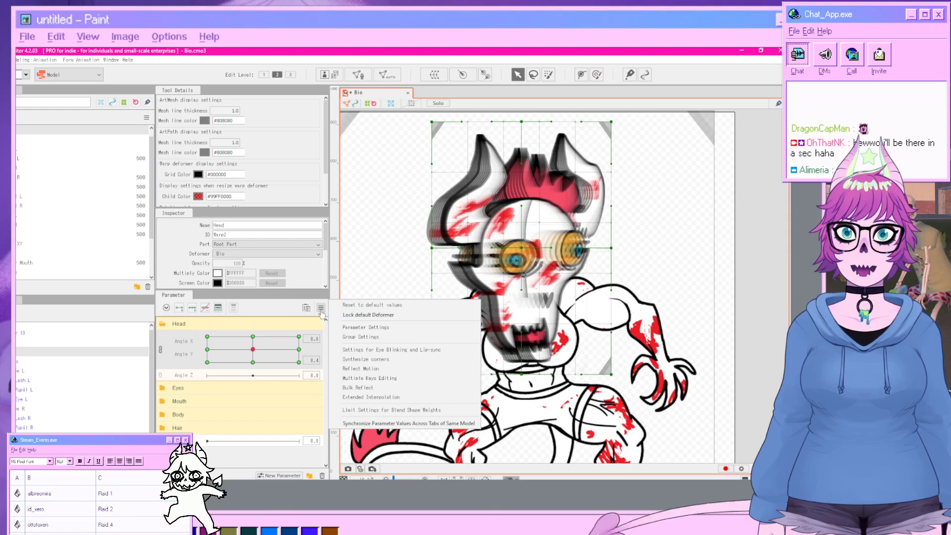
pyautogui.click(369, 370)
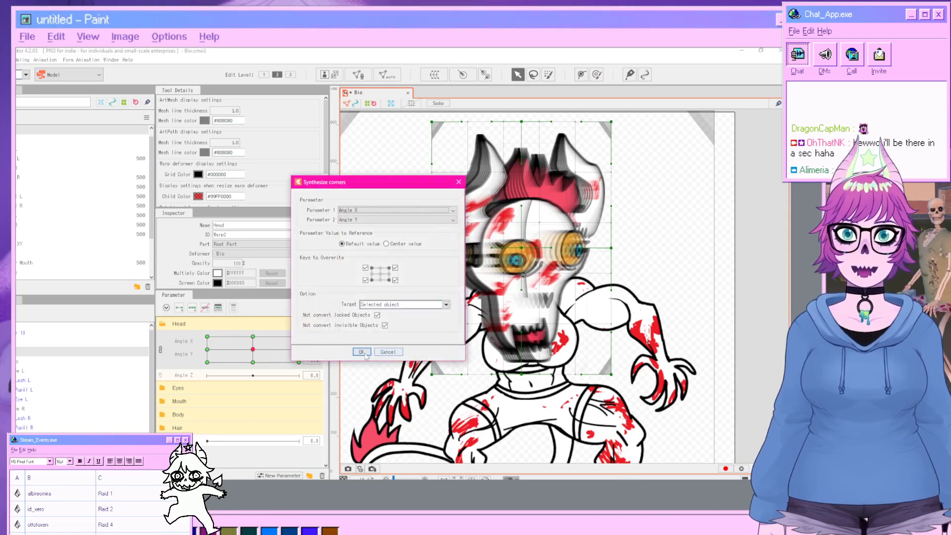
pyautogui.click(362, 355)
pyautogui.click(364, 351)
pyautogui.moveTo(253, 349); pyautogui.dragTo(305, 334)
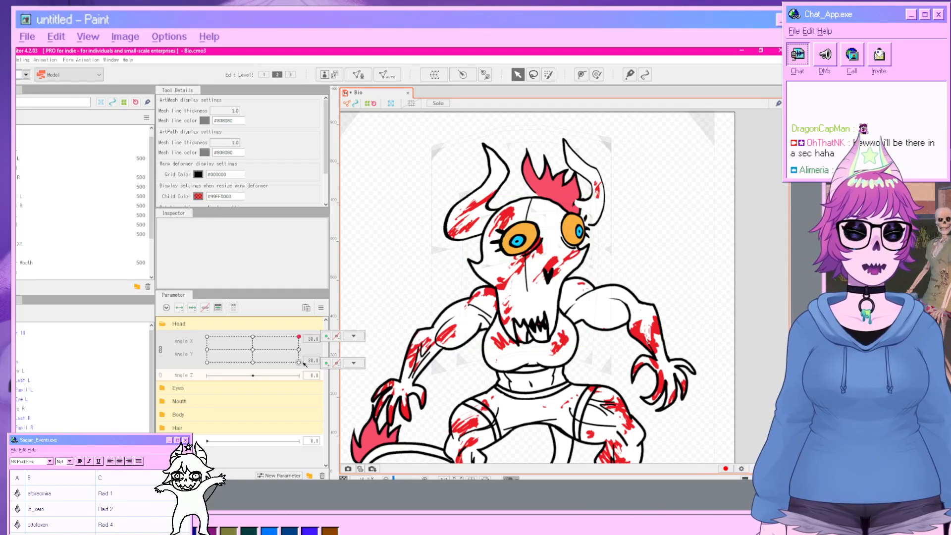
pyautogui.moveTo(299, 337); pyautogui.dragTo(253, 350)
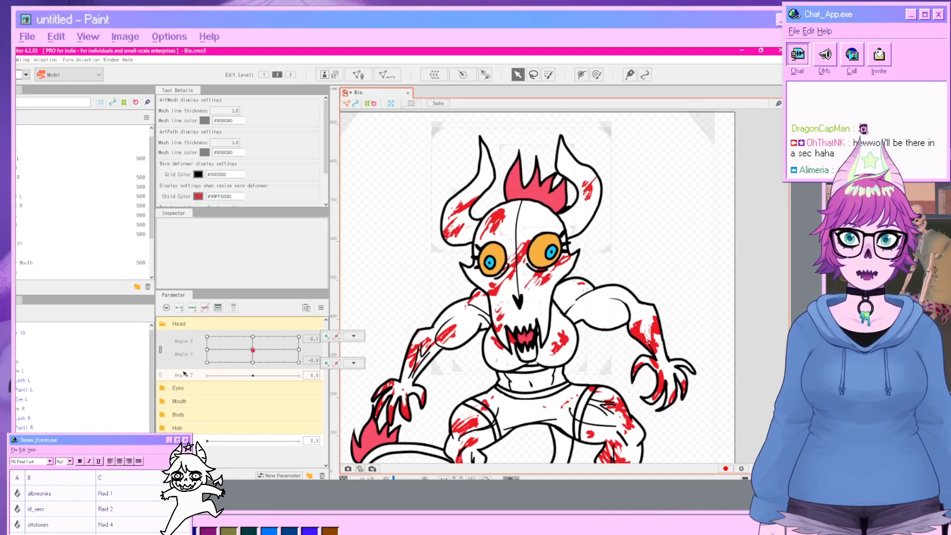
# Add Angle Z keys to the Head deformer and, at Angle Z 30, rotate its grid to tilt the head sideways.
pyautogui.click(28, 352)
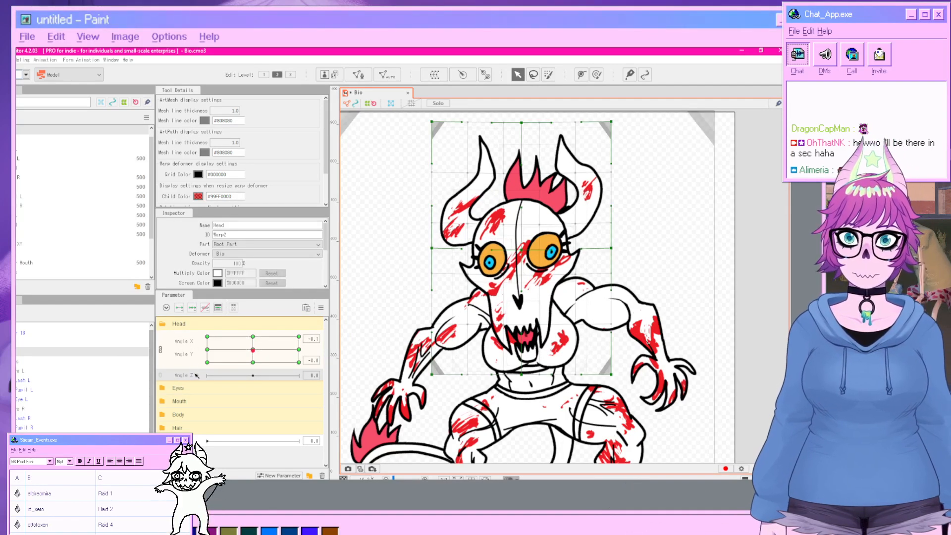
pyautogui.click(193, 307)
pyautogui.moveTo(252, 375); pyautogui.dragTo(316, 377)
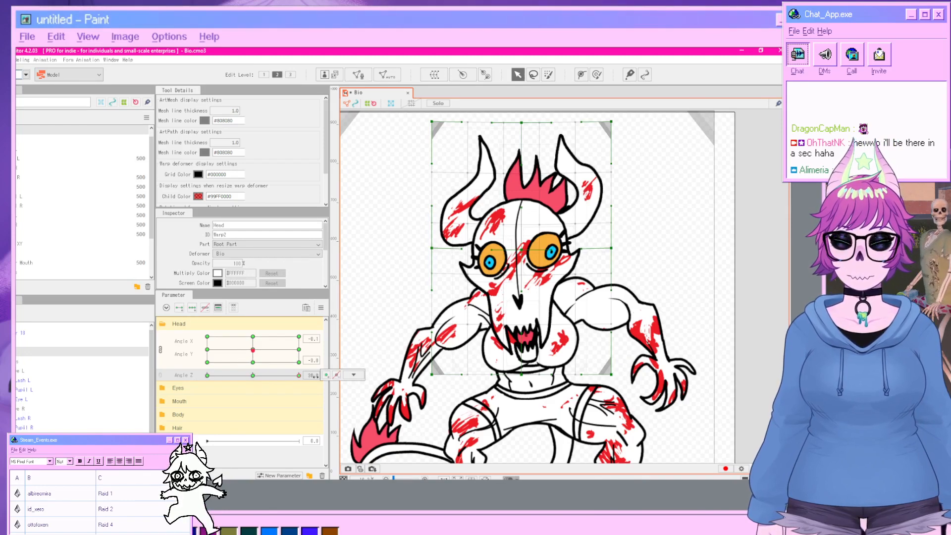
pyautogui.click(527, 253)
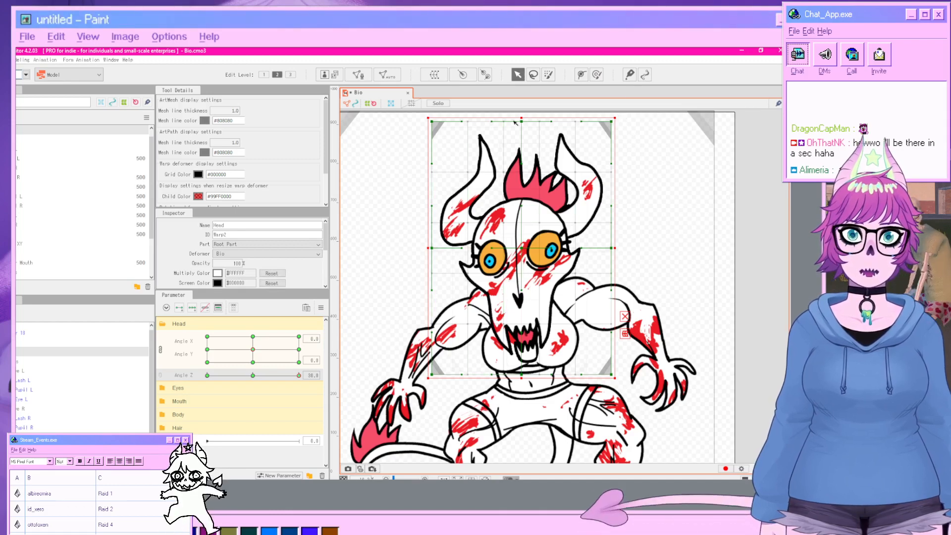
pyautogui.moveTo(619, 115); pyautogui.dragTo(652, 188)
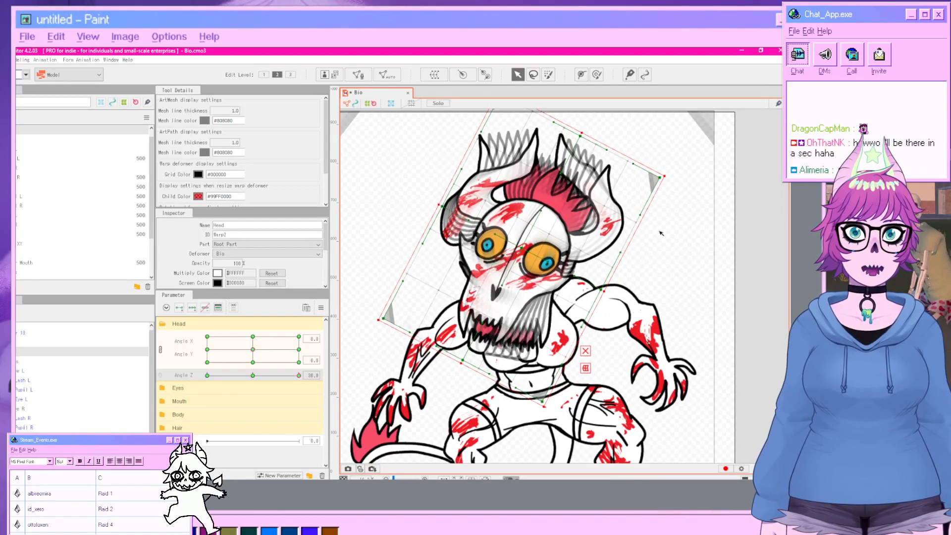
pyautogui.moveTo(671, 174); pyautogui.dragTo(685, 249)
pyautogui.click(765, 281)
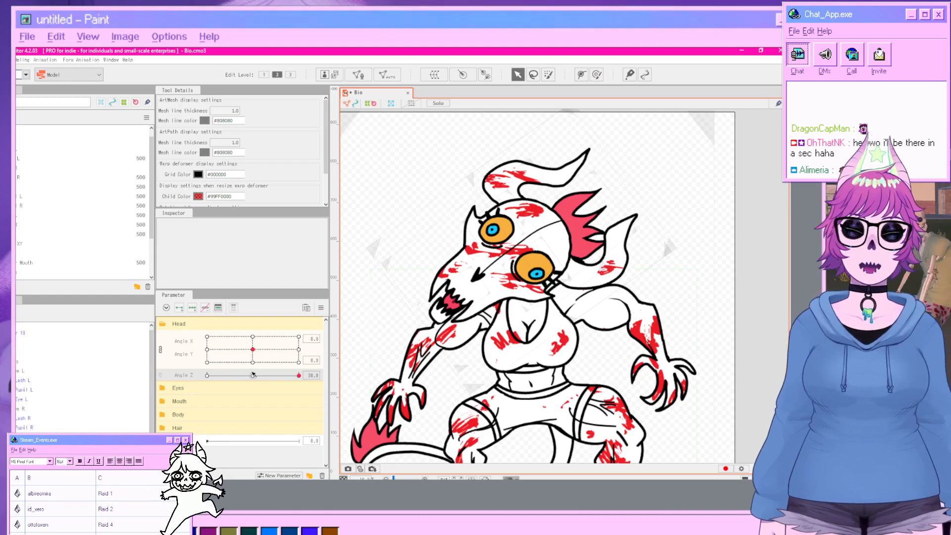
# Set Angle Z to -30 and rotate the Head deformer's grid to tilt the head the opposite way.
pyautogui.moveTo(253, 375)
pyautogui.mouseDown()
pyautogui.moveTo(296, 379)
pyautogui.moveTo(220, 383)
pyautogui.mouseUp()
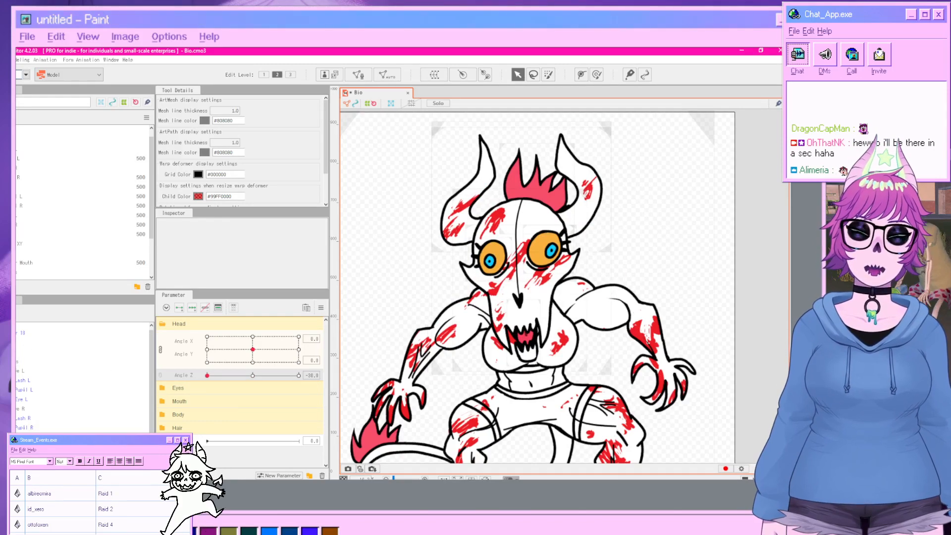
pyautogui.click(437, 369)
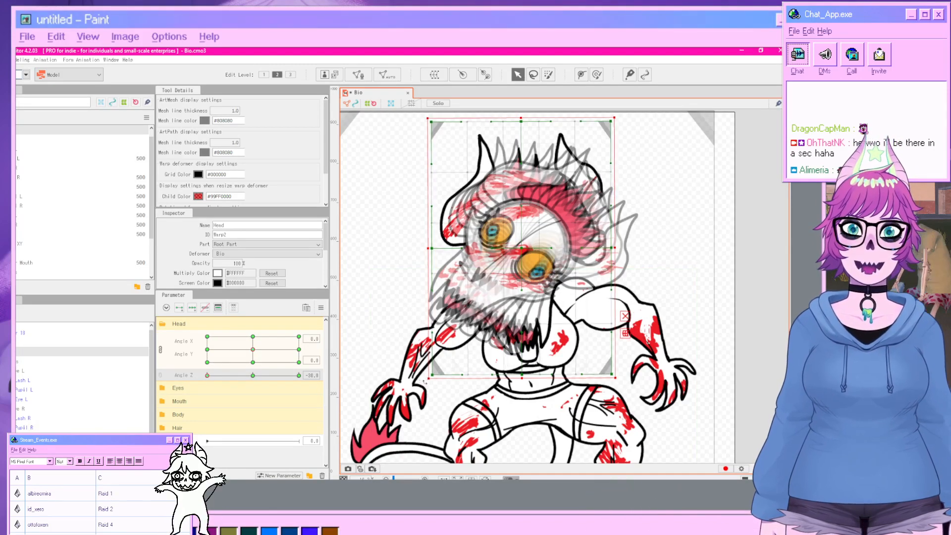
pyautogui.moveTo(420, 382); pyautogui.dragTo(539, 398)
pyautogui.moveTo(567, 385); pyautogui.dragTo(568, 384)
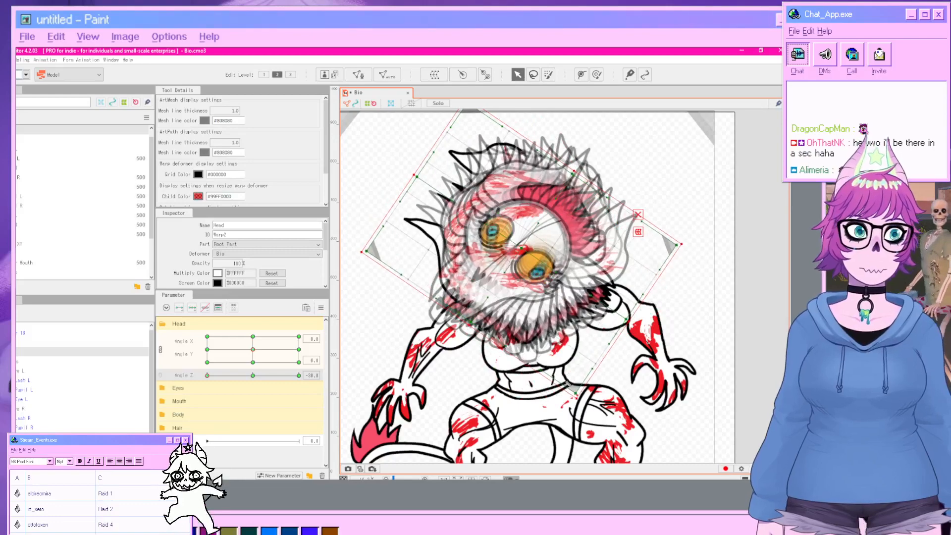
pyautogui.click(756, 355)
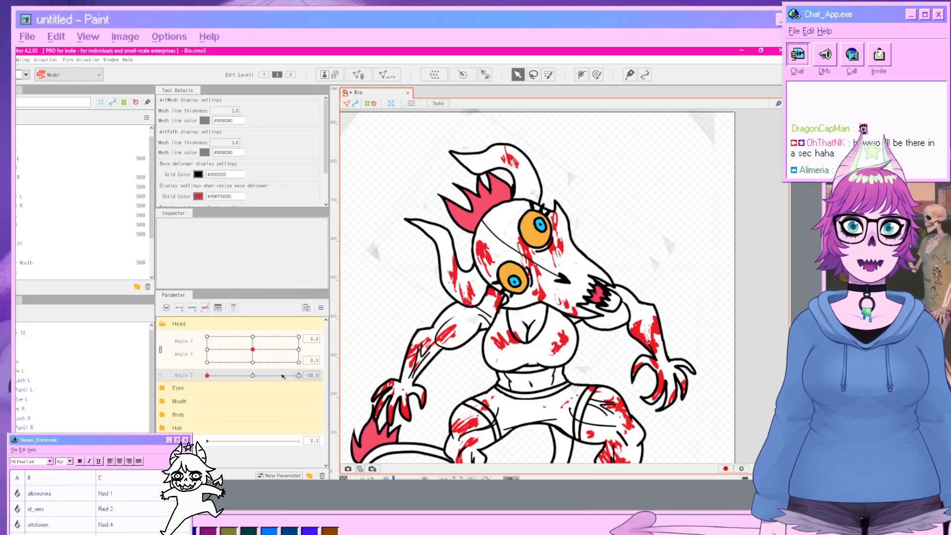
# Return Angle Z to 0 and create a warp deformer named Head Breathing as the parent of the Head deformer.
pyautogui.moveTo(207, 376); pyautogui.dragTo(254, 388)
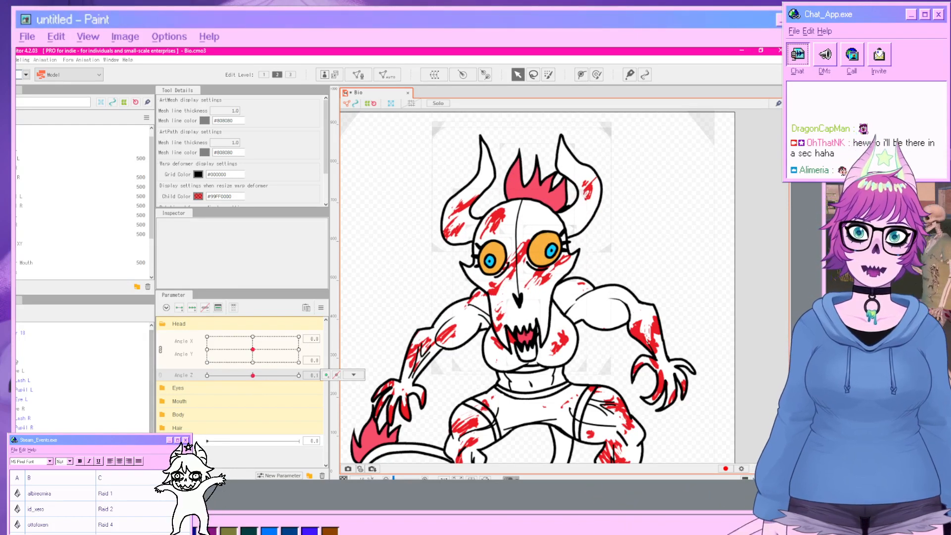
pyautogui.click(64, 351)
pyautogui.click(438, 75)
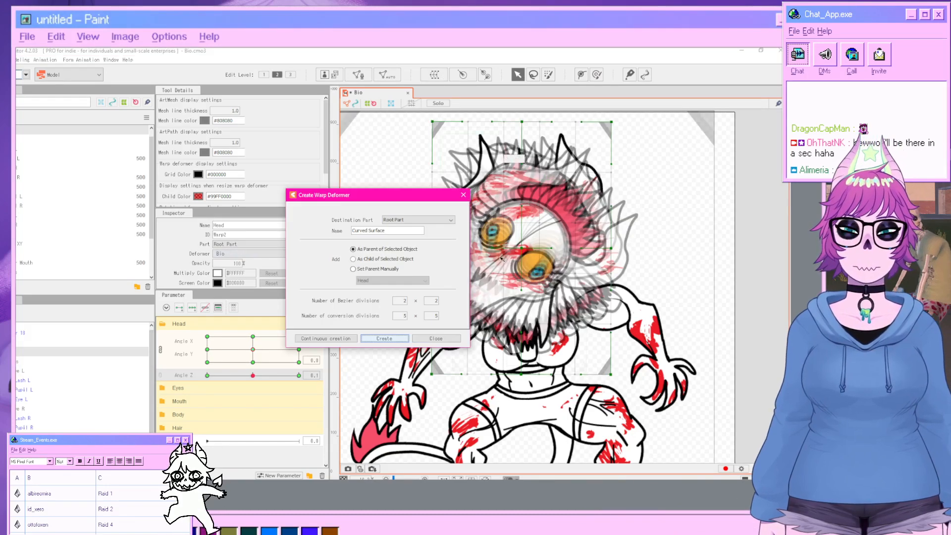
pyautogui.moveTo(396, 231); pyautogui.dragTo(301, 220)
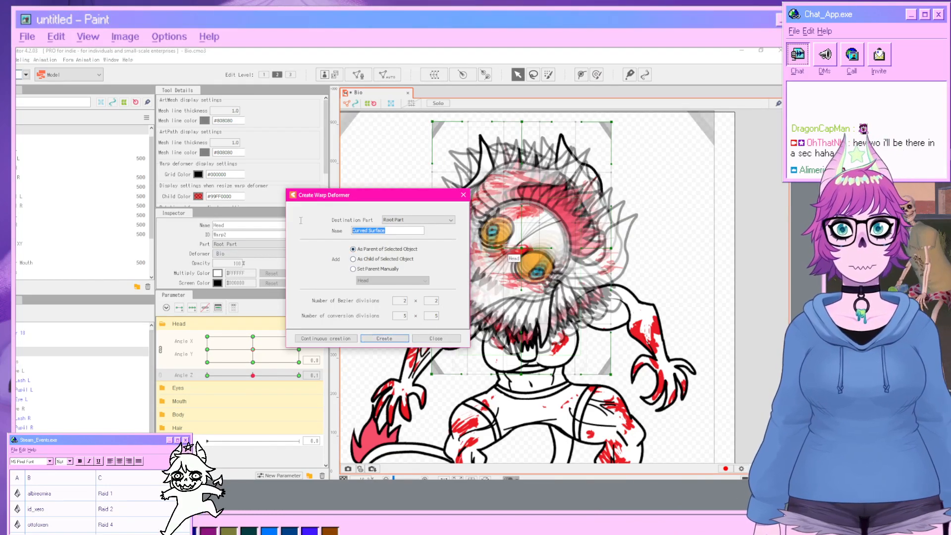
pyautogui.write('Head Breath')
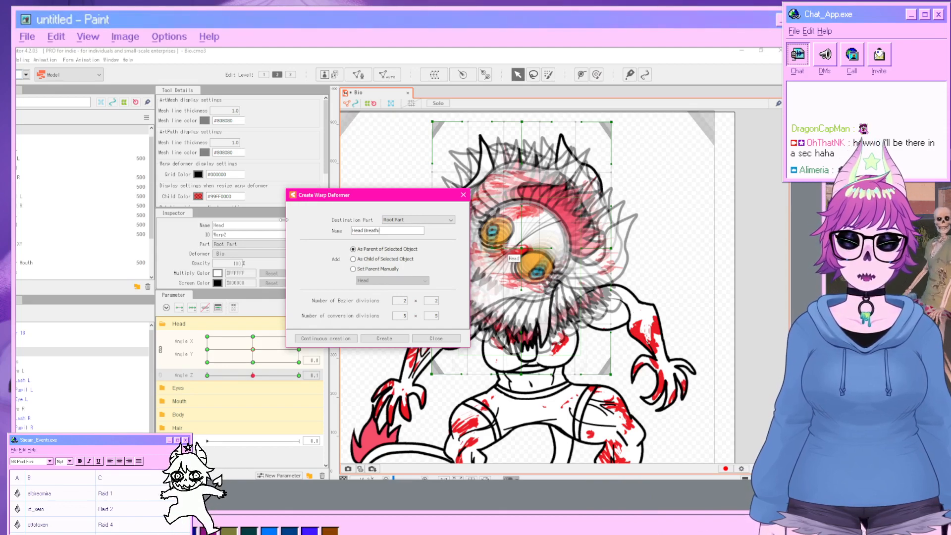
pyautogui.write('ing')
pyautogui.click(385, 339)
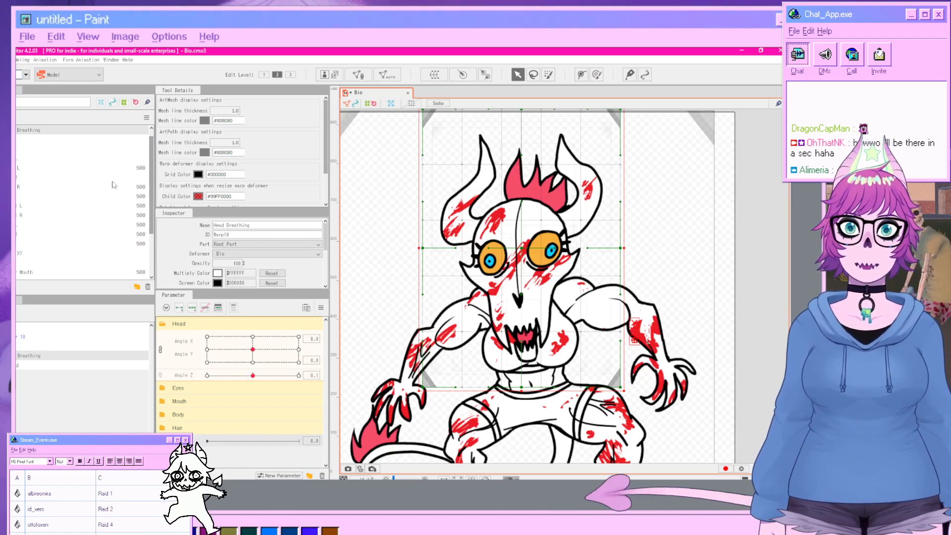
# Check the head against the character reference sheet and stretch the Head Breathing deformer's bottom edge down over the neck.
pyautogui.moveTo(516, 247); pyautogui.dragTo(446, 195)
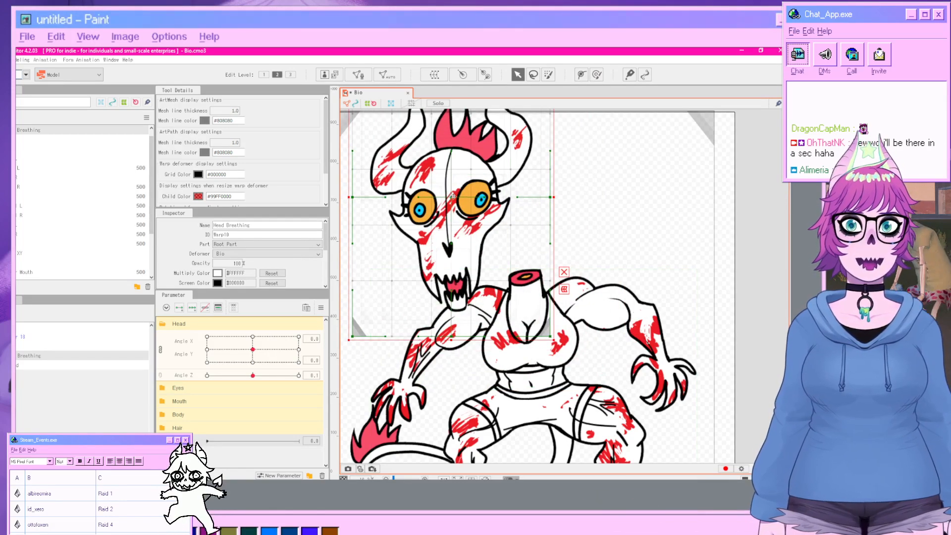
pyautogui.moveTo(452, 197); pyautogui.dragTo(515, 227)
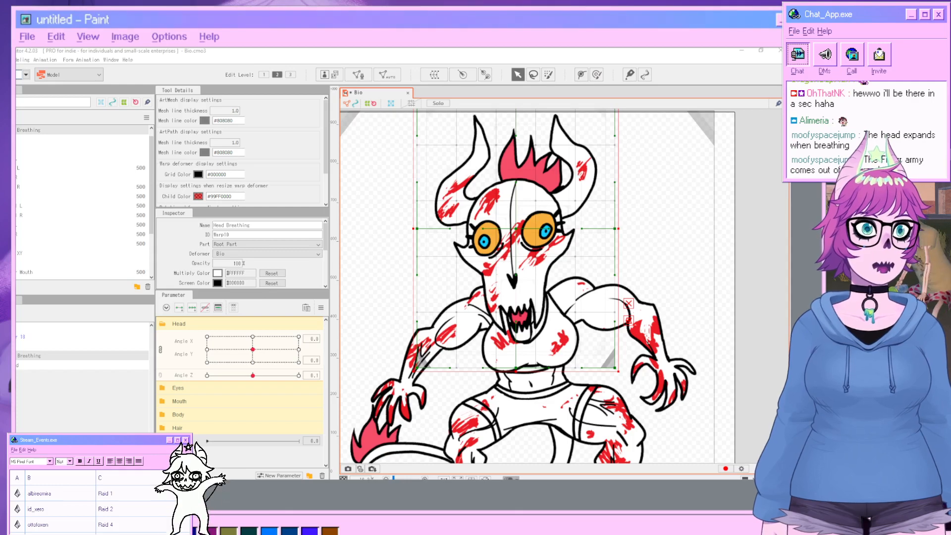
pyautogui.hotkey('alt', 'Tab')
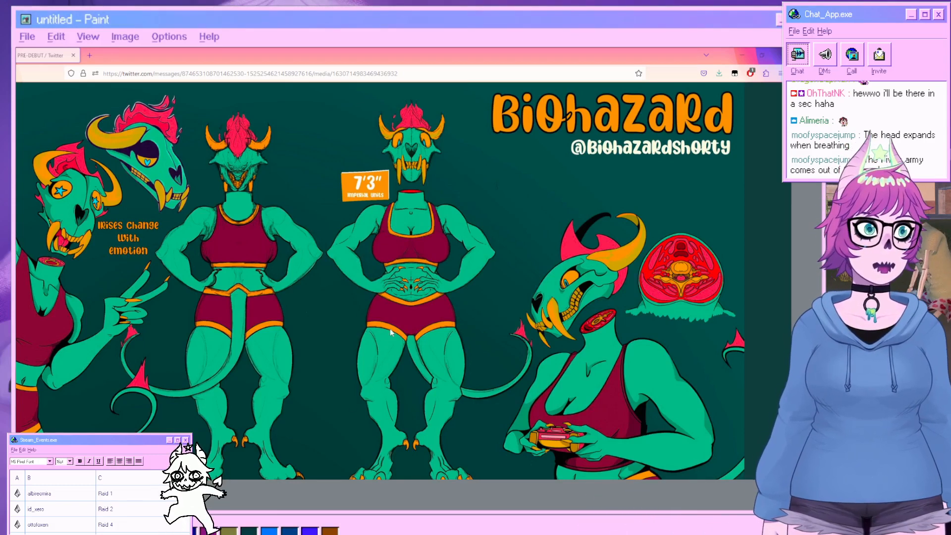
pyautogui.click(780, 55)
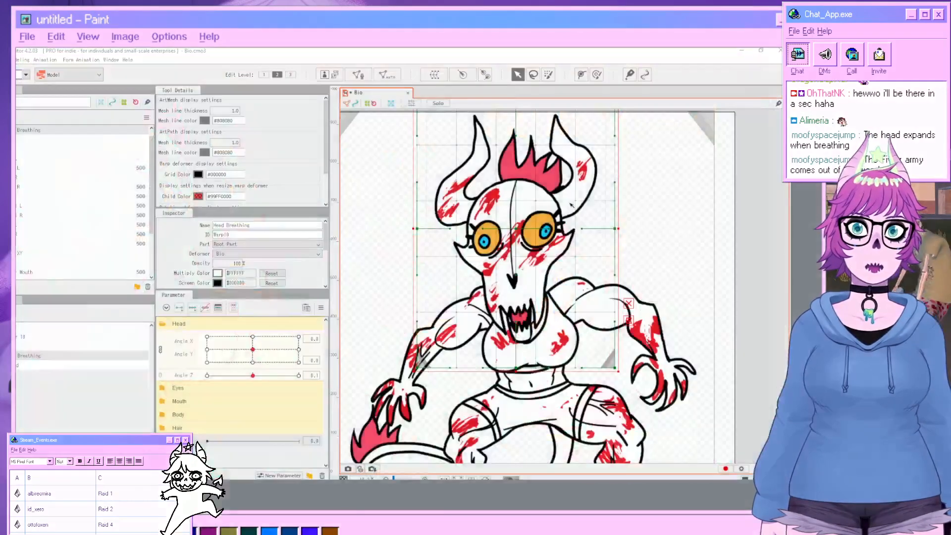
pyautogui.scroll(-3, 603, 408)
pyautogui.moveTo(595, 427); pyautogui.dragTo(591, 353)
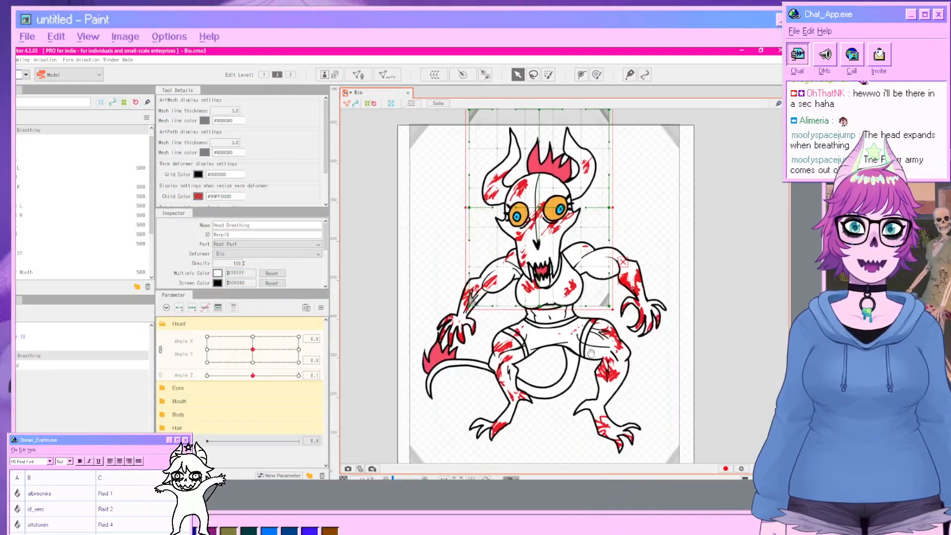
pyautogui.scroll(3, 619, 367)
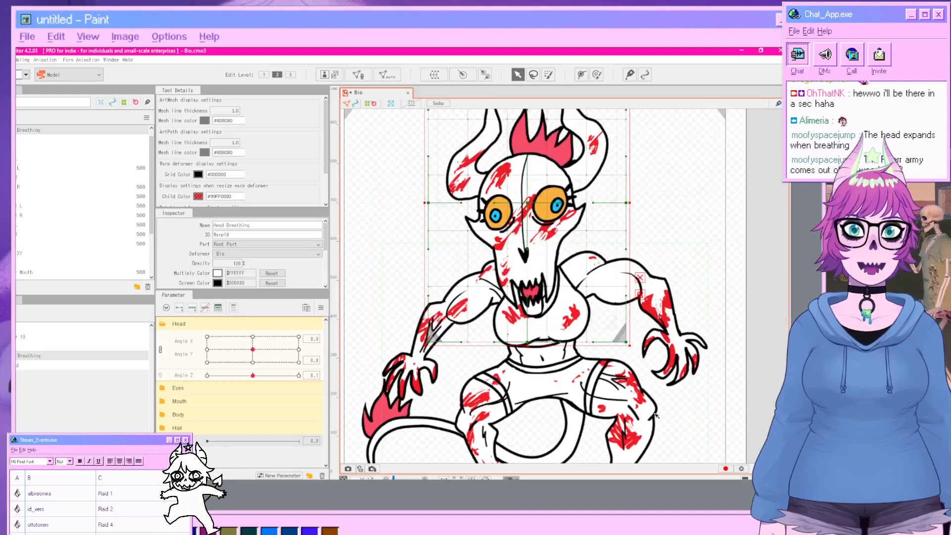
pyautogui.moveTo(613, 325); pyautogui.dragTo(615, 379)
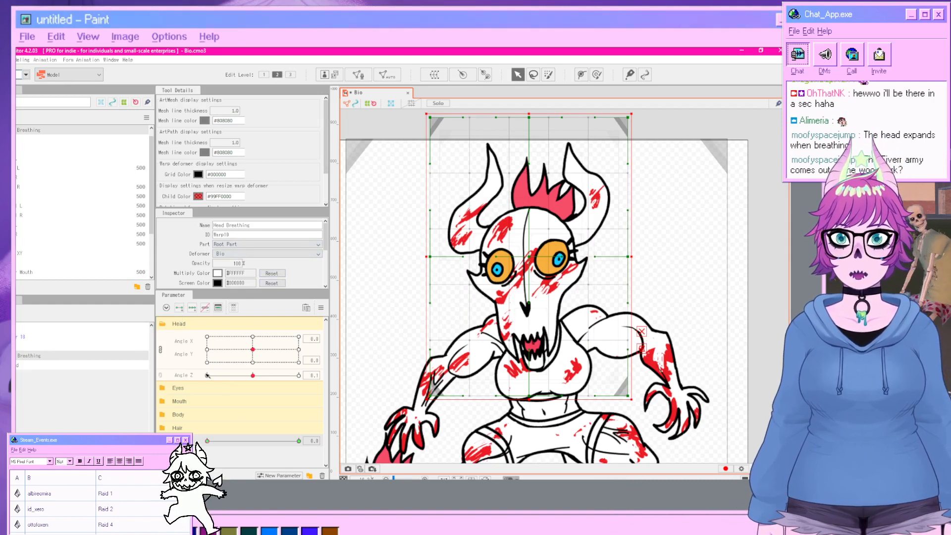
pyautogui.moveTo(218, 444); pyautogui.dragTo(333, 445)
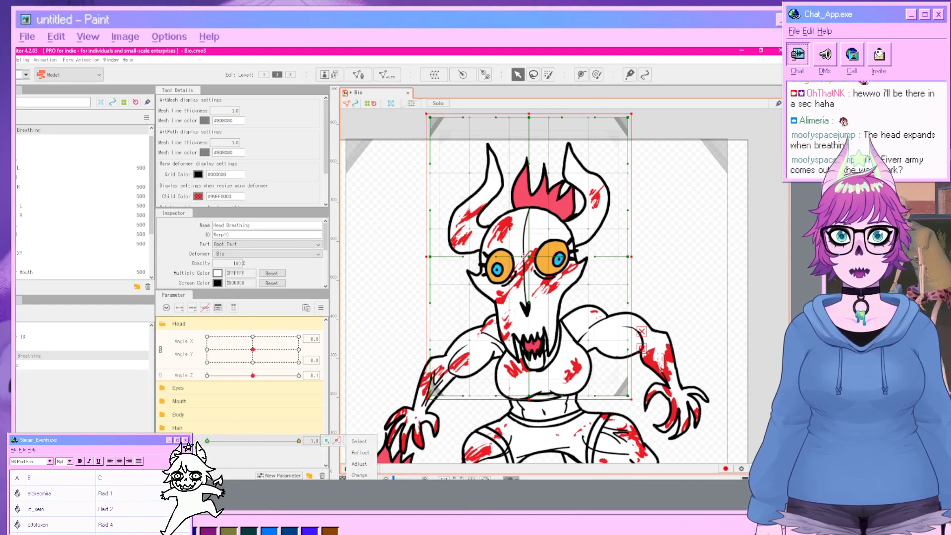
pyautogui.moveTo(523, 256); pyautogui.dragTo(528, 237)
pyautogui.click(757, 345)
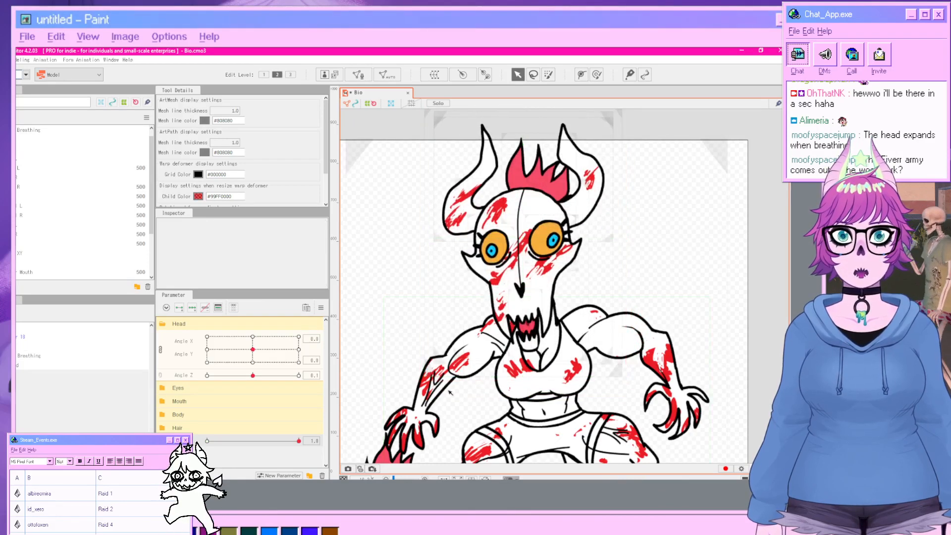
pyautogui.click(34, 367)
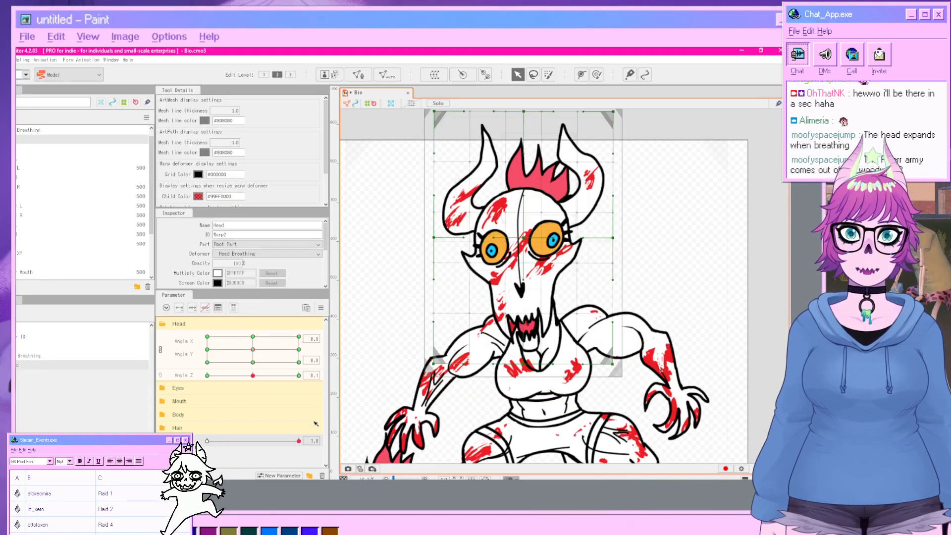
pyautogui.moveTo(291, 440)
pyautogui.mouseDown()
pyautogui.moveTo(207, 441)
pyautogui.moveTo(305, 432)
pyautogui.mouseUp()
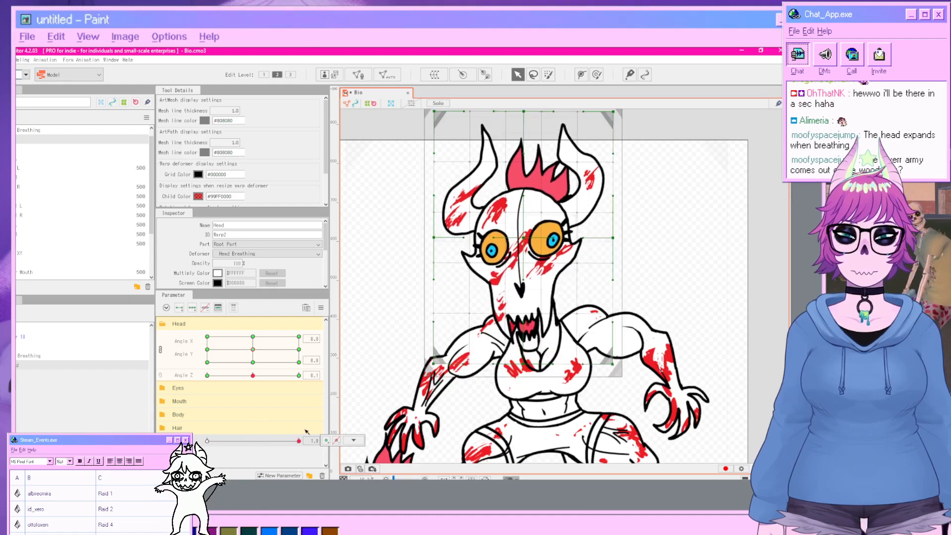
pyautogui.click(533, 241)
pyautogui.moveTo(523, 238); pyautogui.dragTo(496, 252)
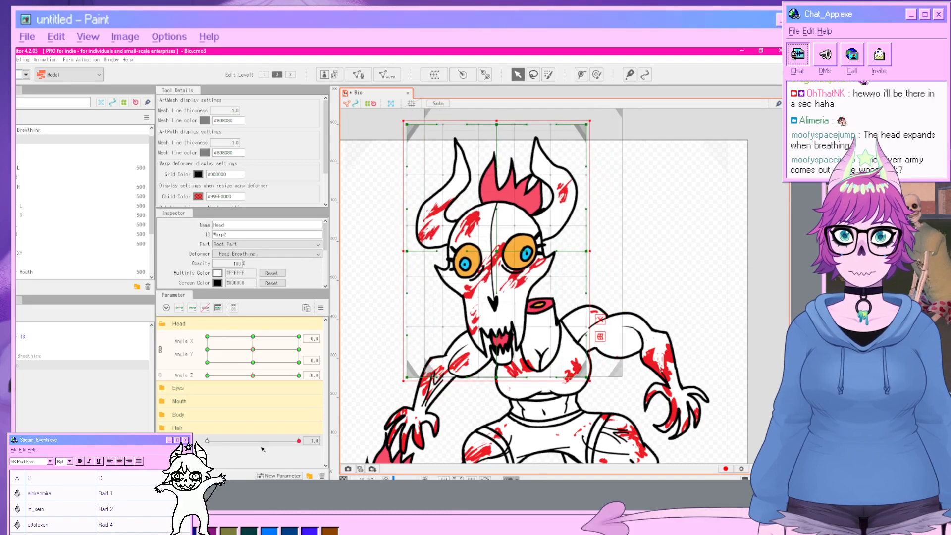
pyautogui.moveTo(298, 441); pyautogui.dragTo(331, 445)
pyautogui.hotkey('ctrl', 'z')
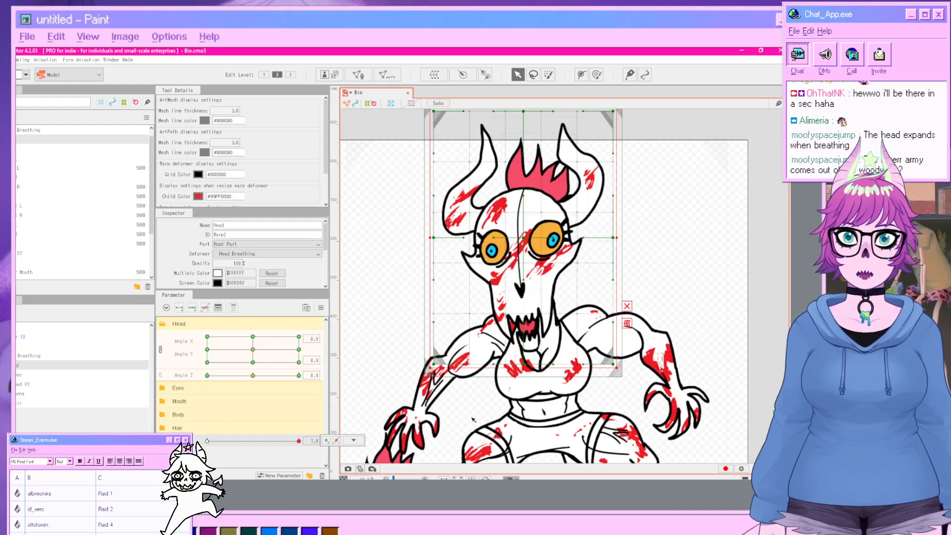
pyautogui.hotkey('ctrl', 'z')
pyautogui.hotkey('ctrl', 'z')
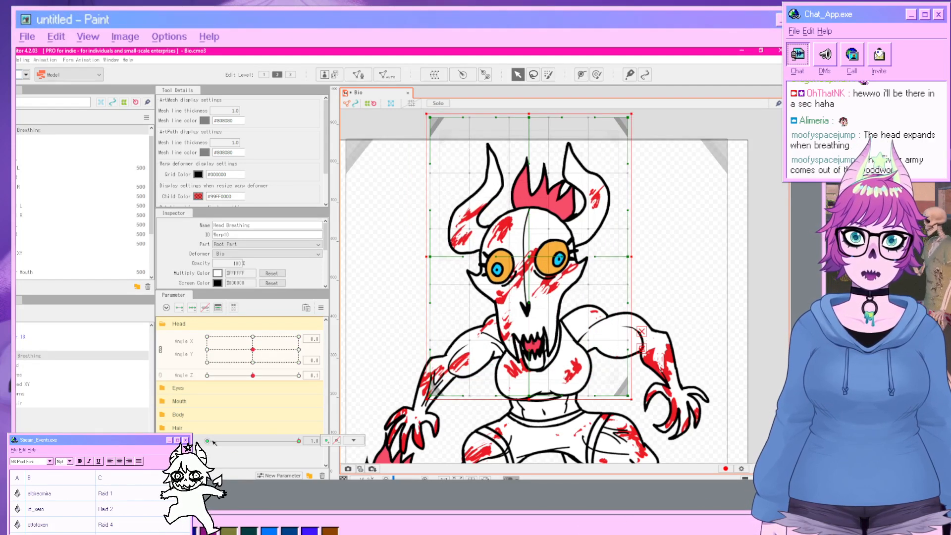
pyautogui.click(353, 440)
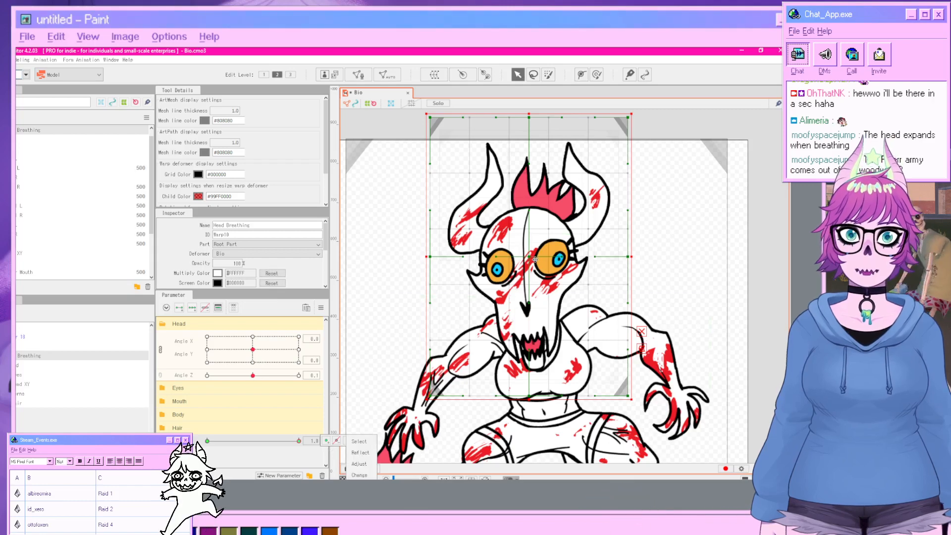
pyautogui.moveTo(535, 259); pyautogui.dragTo(497, 241)
pyautogui.hotkey('ctrl', 'z')
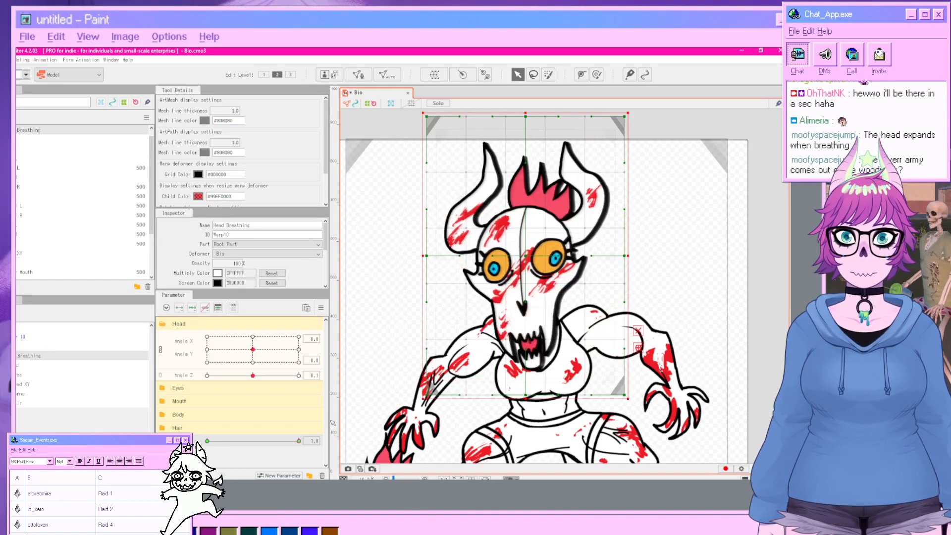
pyautogui.hotkey('ctrl', 'z')
pyautogui.hotkey('ctrl', 'z')
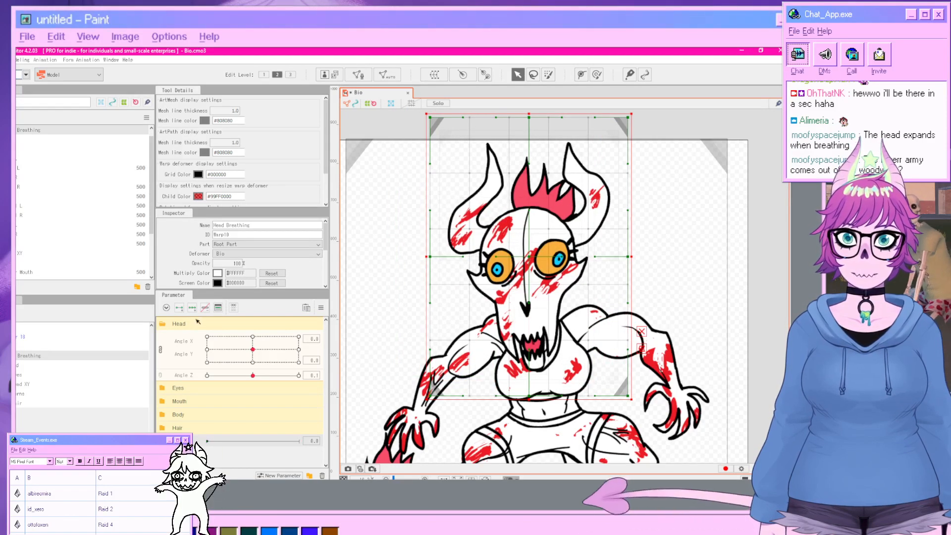
# Move the Head Breathing deformer up and to the left at the breathing parameter's maximum value of 1.0.
pyautogui.click(231, 441)
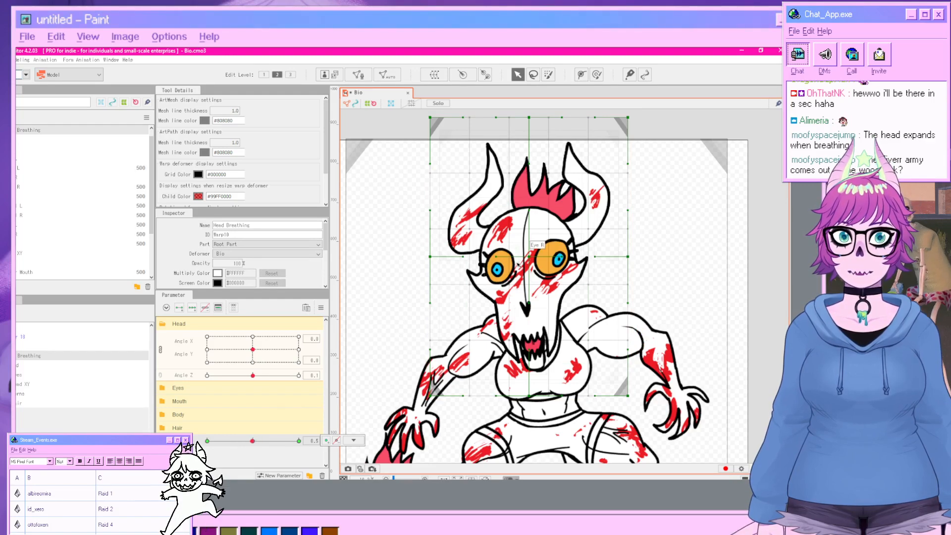
pyautogui.moveTo(530, 256); pyautogui.dragTo(548, 244)
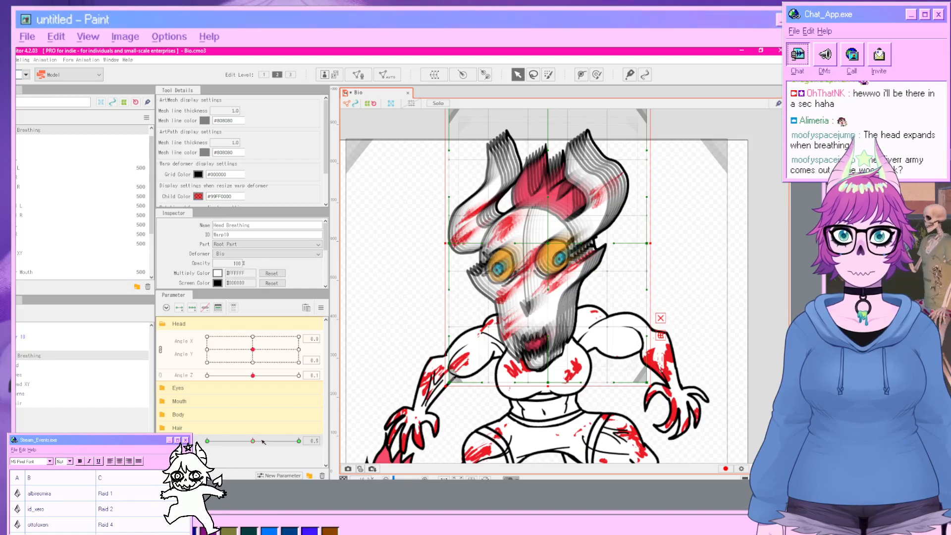
pyautogui.moveTo(252, 441); pyautogui.dragTo(326, 444)
pyautogui.moveTo(224, 446); pyautogui.dragTo(320, 446)
pyautogui.click(353, 440)
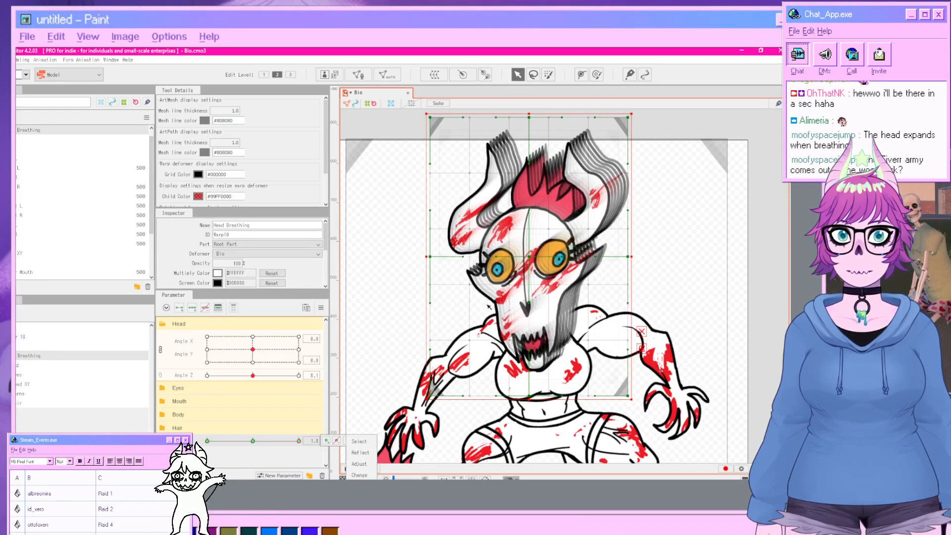
pyautogui.moveTo(531, 257); pyautogui.dragTo(488, 221)
pyautogui.click(767, 298)
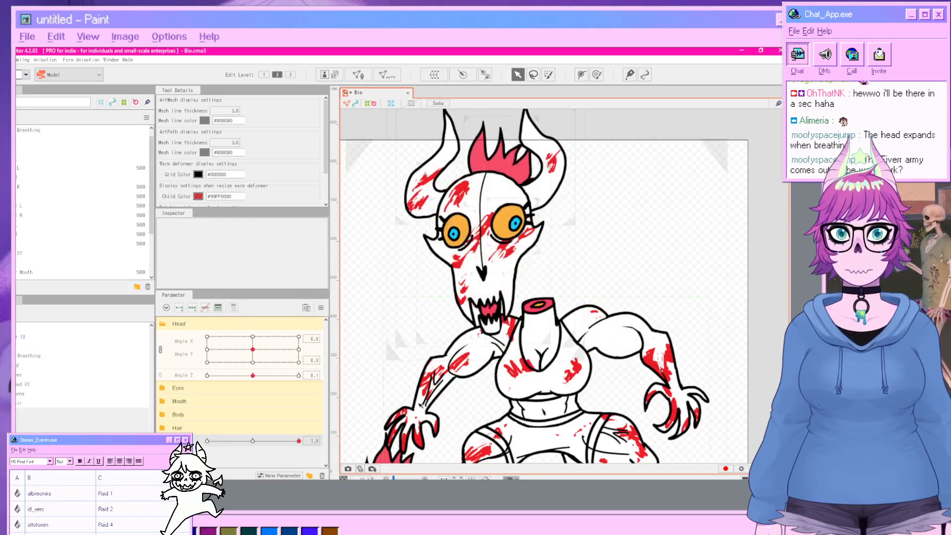
# Preview the breathing motion and nudge the Head Breathing deformer slightly back down at the maximum value.
pyautogui.click(259, 441)
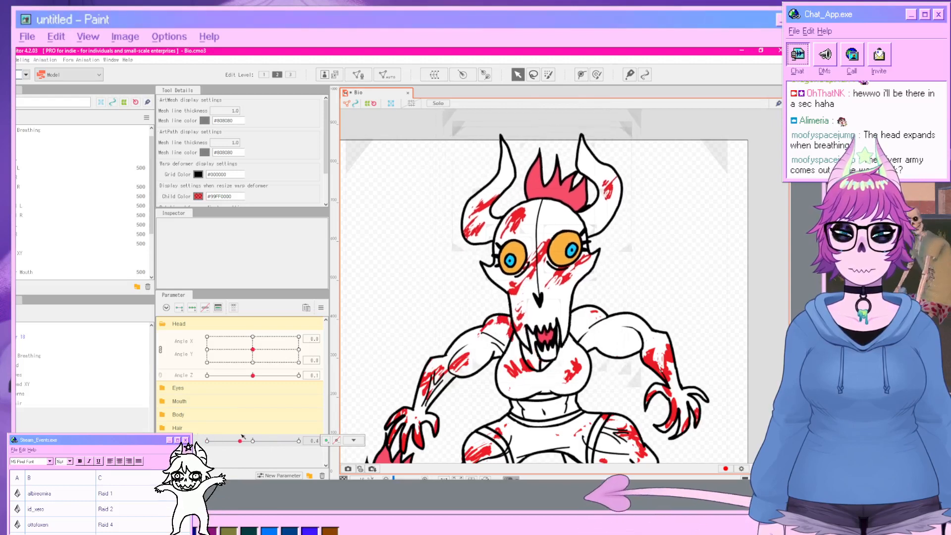
pyautogui.moveTo(257, 403); pyautogui.dragTo(336, 401)
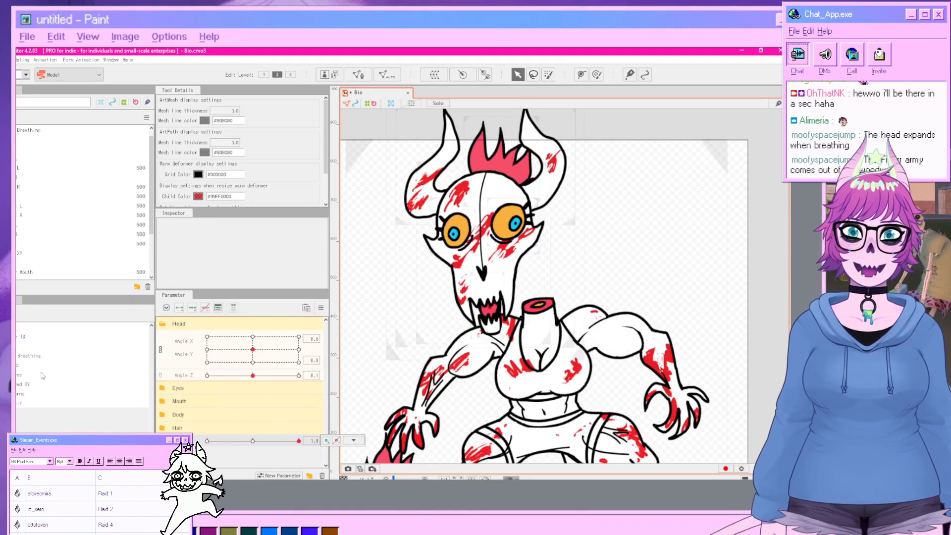
pyautogui.click(28, 357)
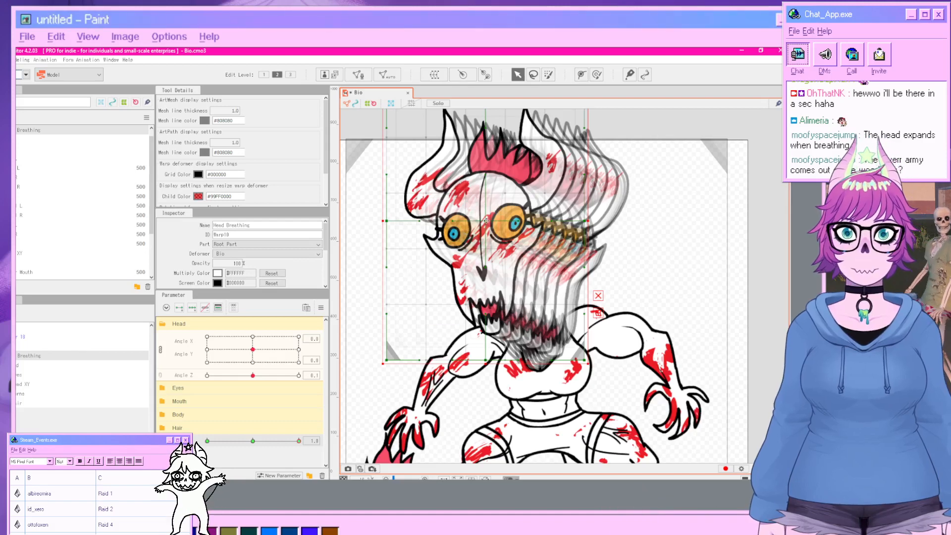
pyautogui.moveTo(487, 221); pyautogui.dragTo(500, 237)
pyautogui.click(723, 295)
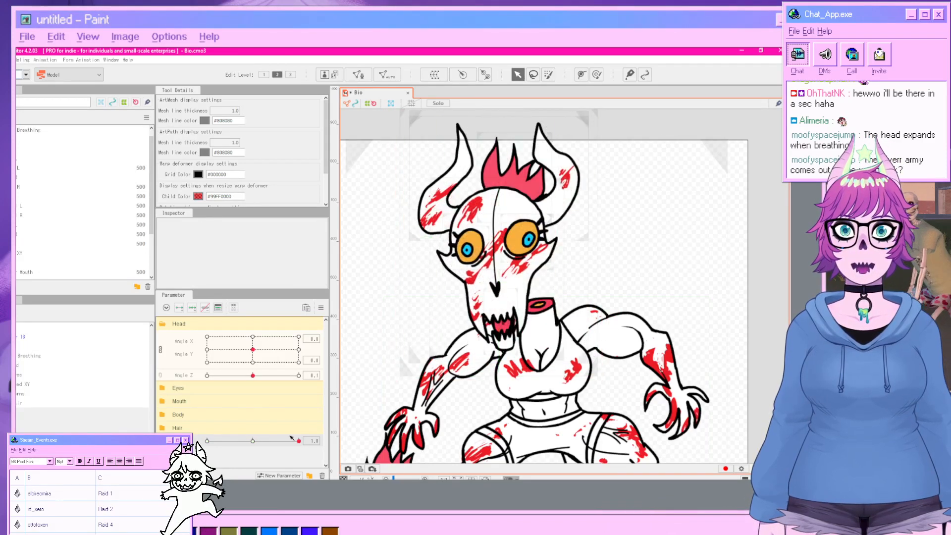
pyautogui.moveTo(292, 439); pyautogui.dragTo(312, 455)
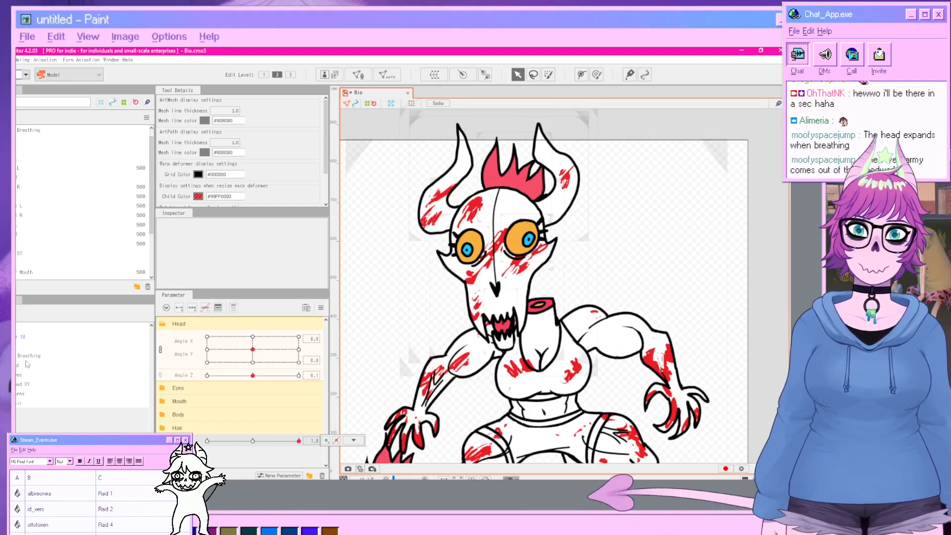
# Widen the Head Breathing deformer by pulling its side edges outward, then preview the breathing at 0.5.
pyautogui.click(25, 358)
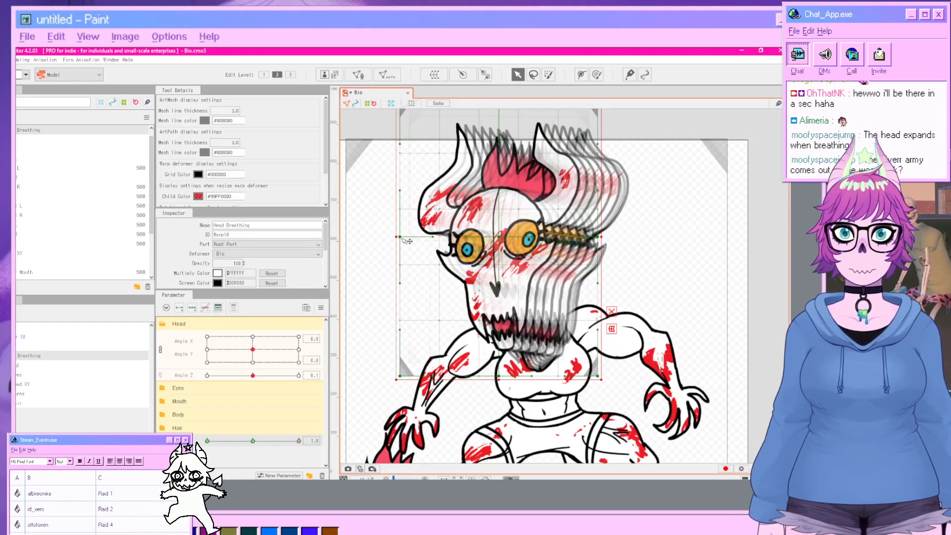
pyautogui.moveTo(402, 239); pyautogui.dragTo(370, 241)
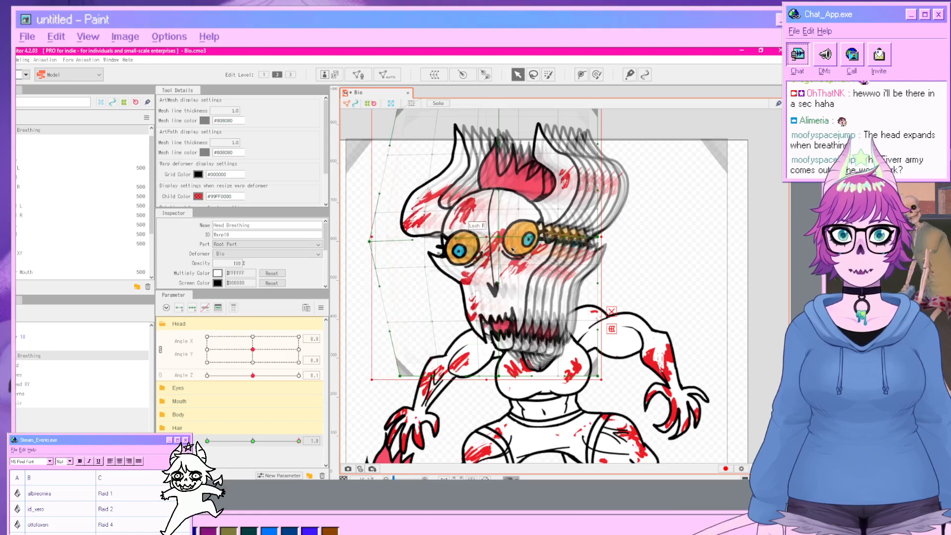
pyautogui.moveTo(601, 242); pyautogui.dragTo(630, 246)
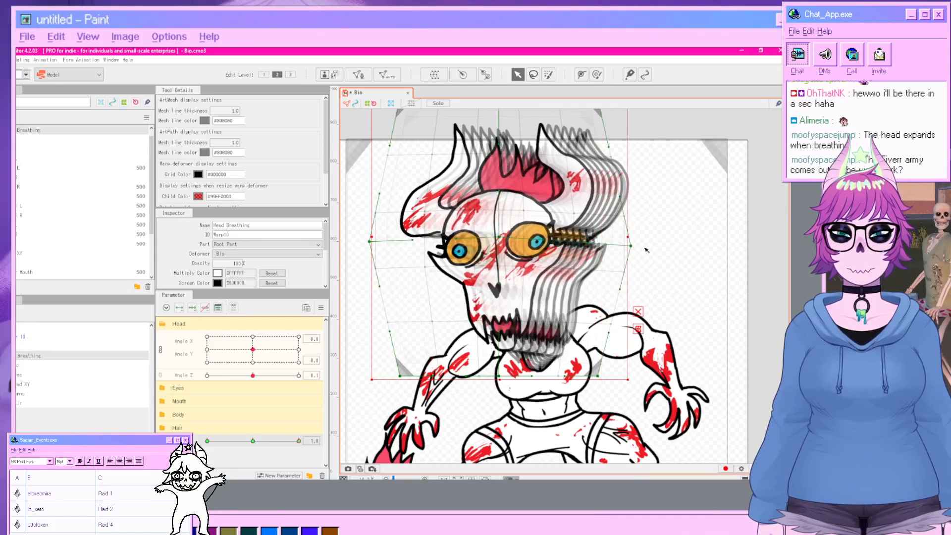
pyautogui.click(385, 393)
pyautogui.moveTo(299, 441); pyautogui.dragTo(252, 479)
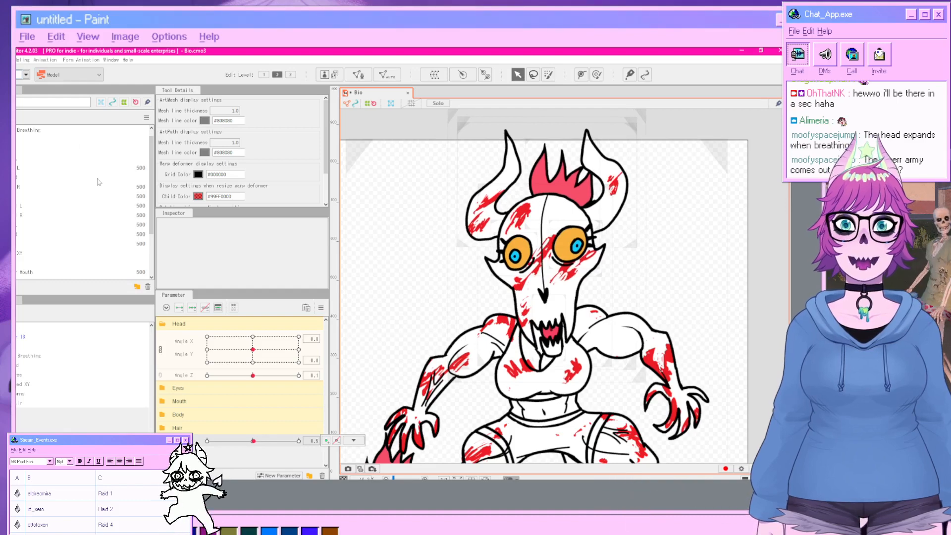
# Preview a random pose animation in the Physics/Scene Blending Settings window, then close it.
pyautogui.click(20, 59)
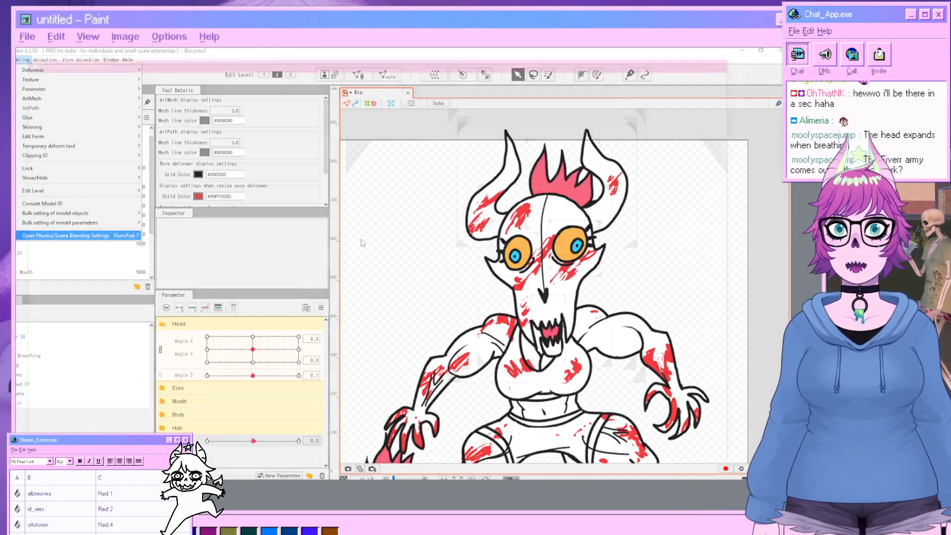
pyautogui.click(96, 238)
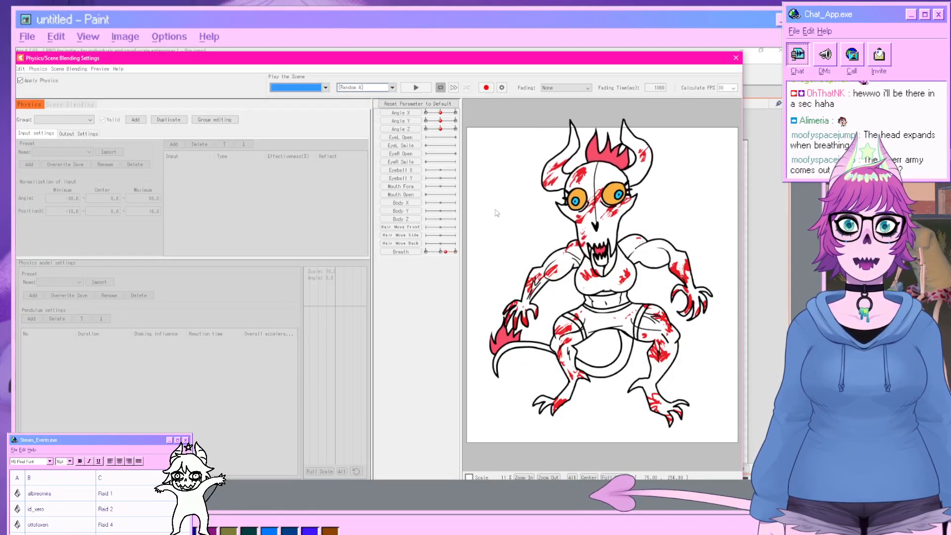
pyautogui.click(383, 87)
pyautogui.click(353, 109)
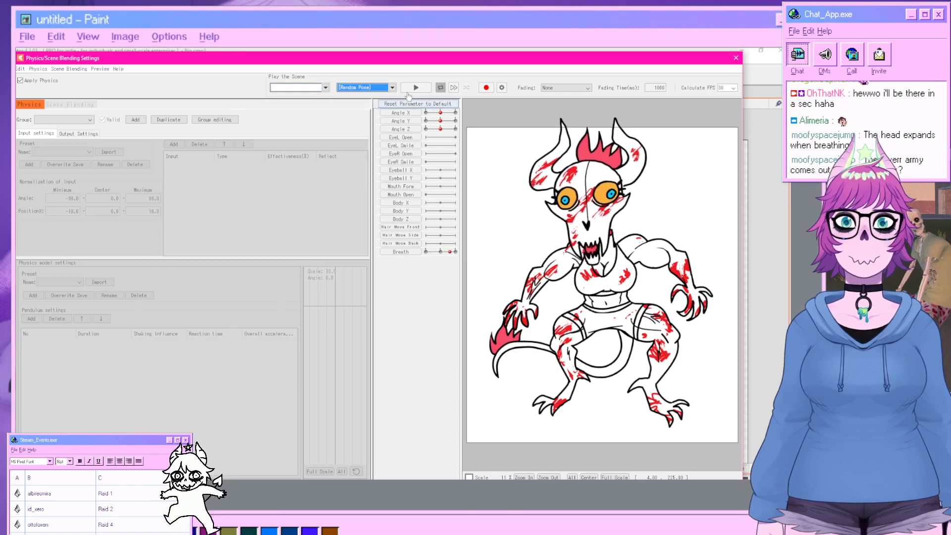
pyautogui.click(416, 88)
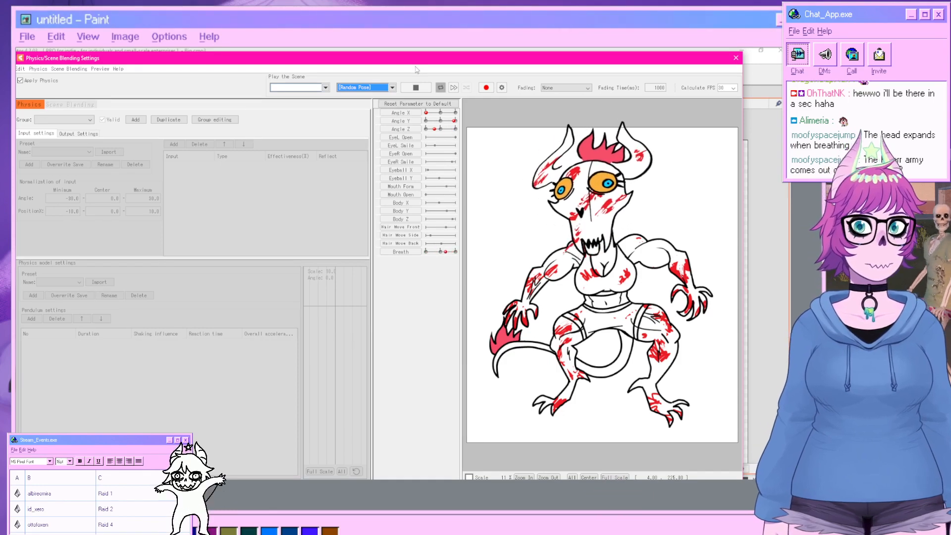
pyautogui.click(736, 58)
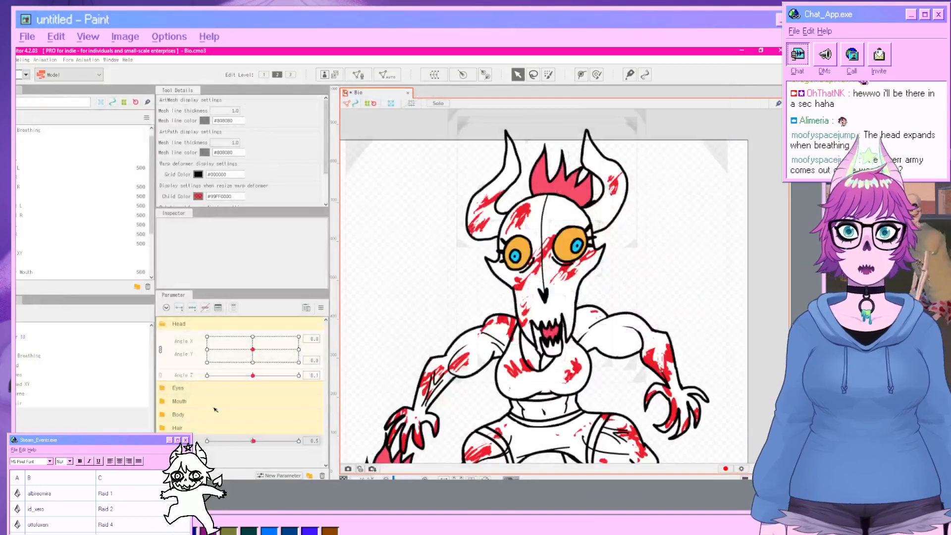
# Select the Head Breathing deformer and try Synthesize corners on its parameters.
pyautogui.rightClick(184, 441)
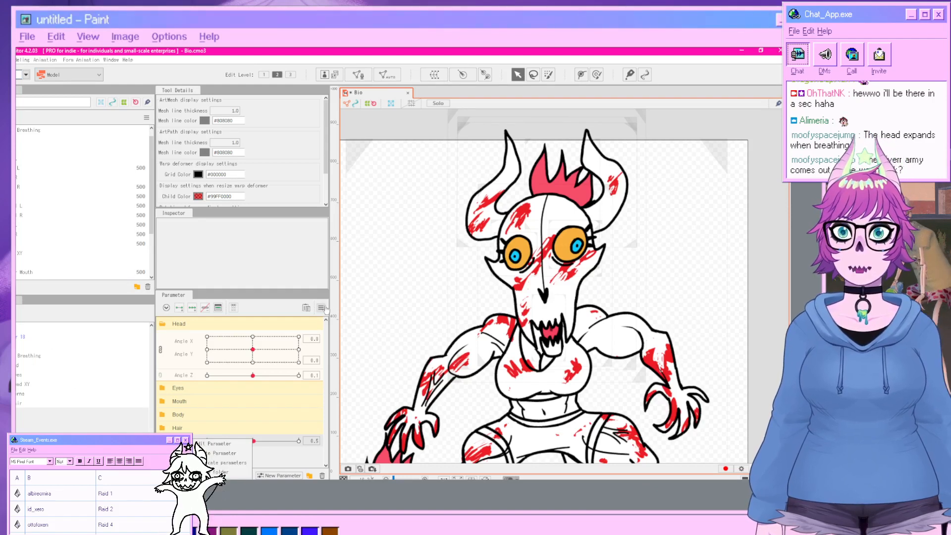
pyautogui.click(323, 308)
pyautogui.click(34, 356)
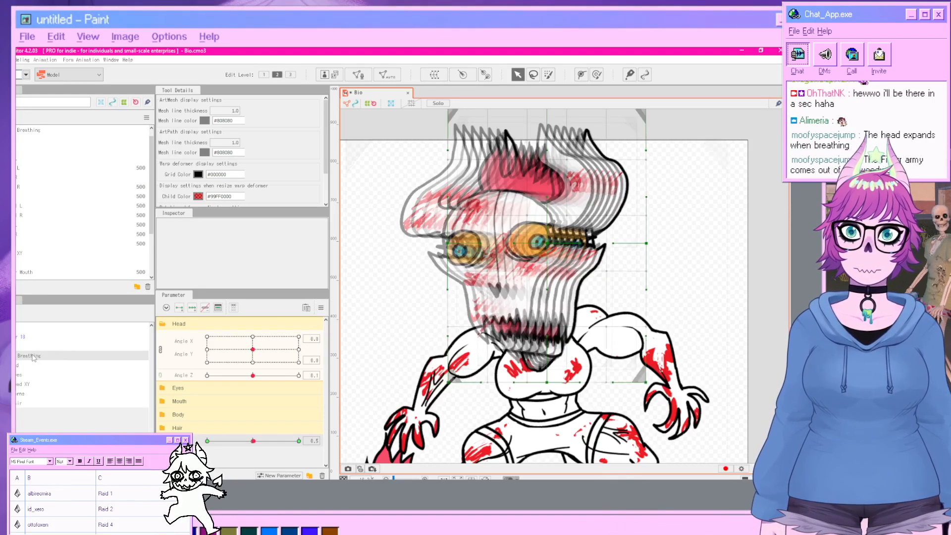
pyautogui.click(320, 308)
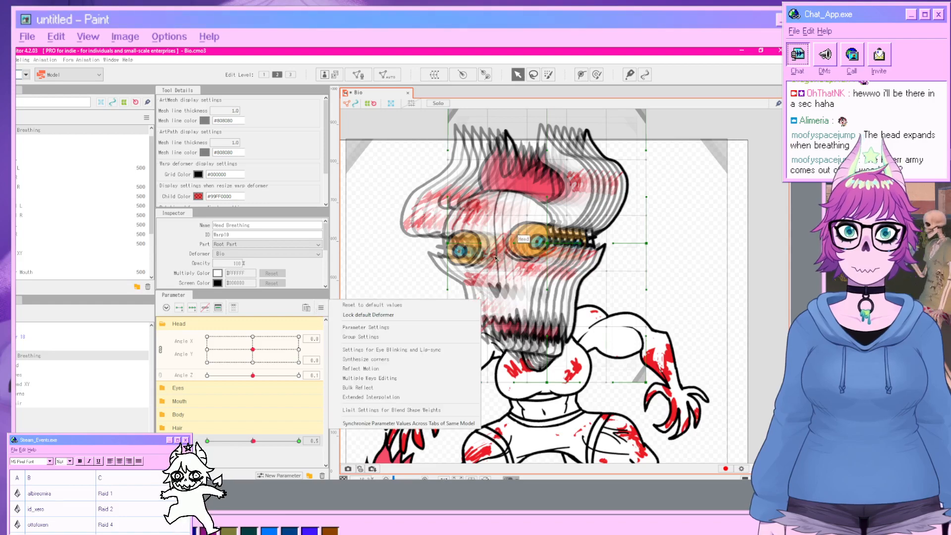
pyautogui.click(382, 371)
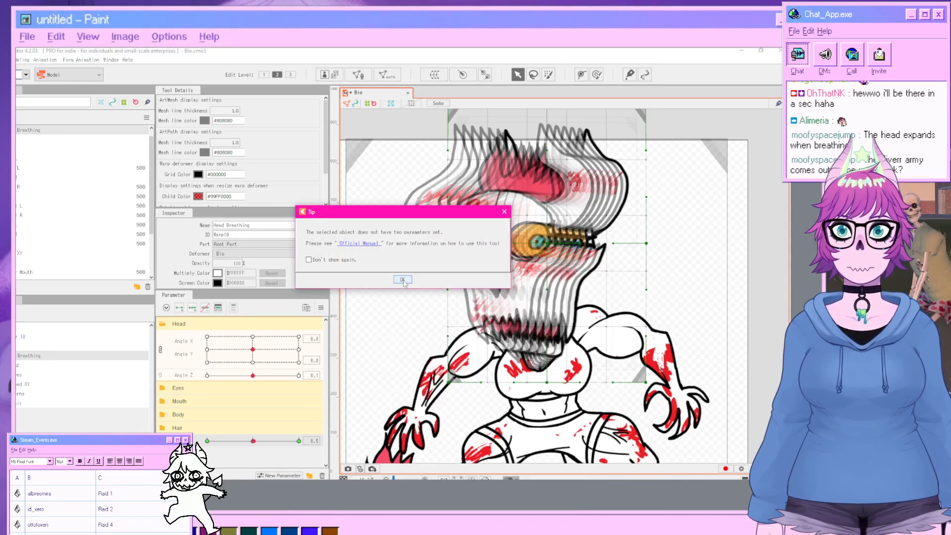
pyautogui.click(402, 280)
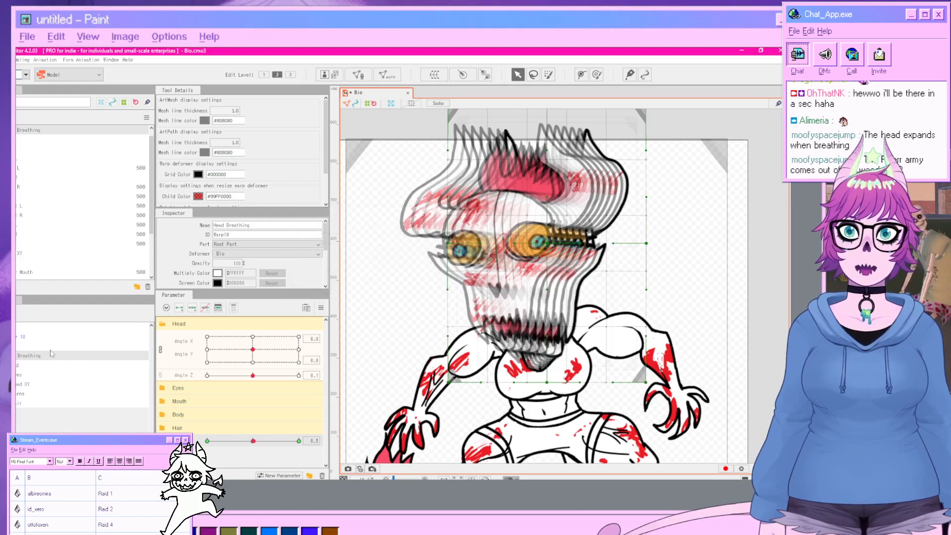
# Set the breathing parameter to 0 and try Synthesize corners again.
pyautogui.click(321, 308)
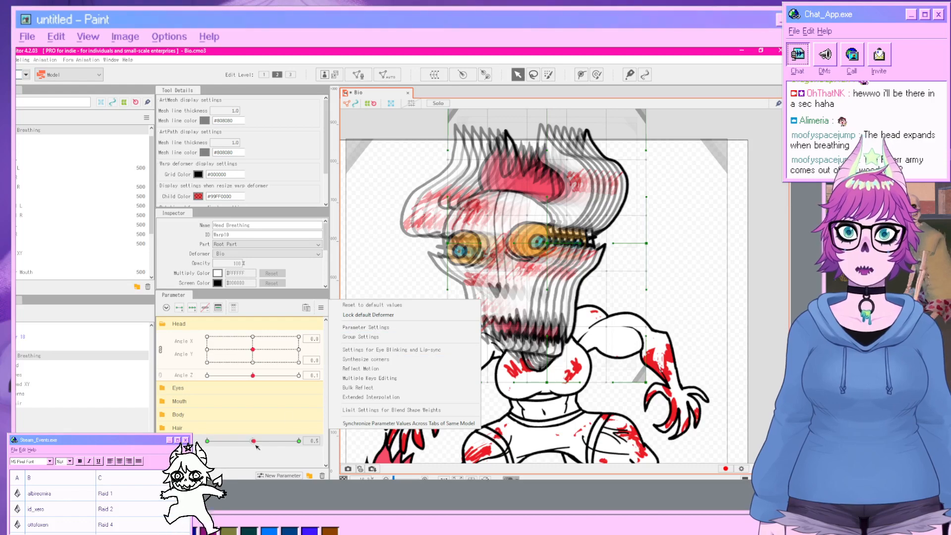
pyautogui.moveTo(256, 446); pyautogui.dragTo(252, 443)
pyautogui.click(321, 311)
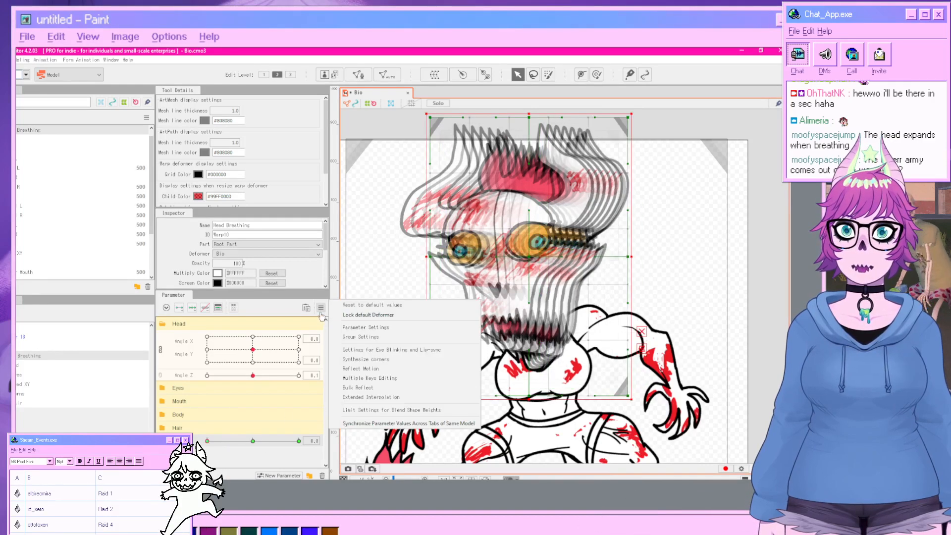
pyautogui.click(367, 359)
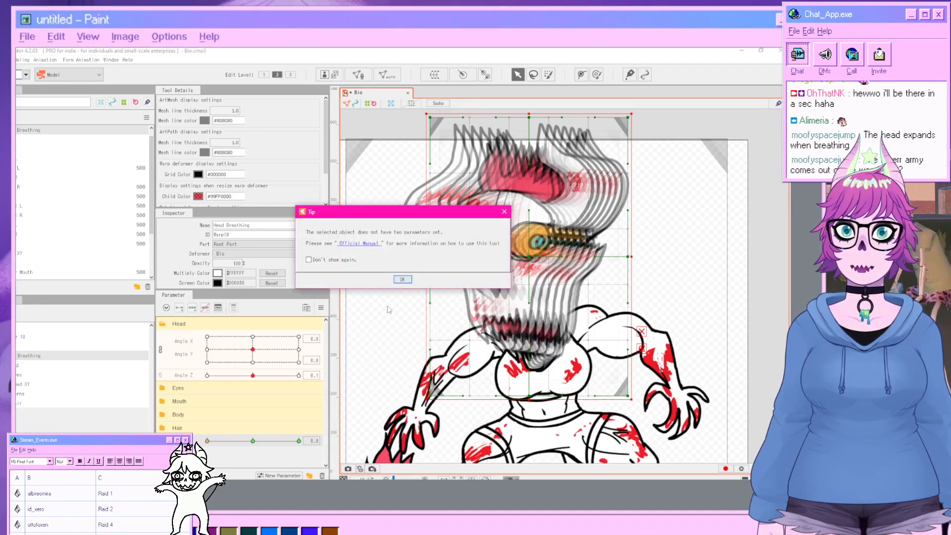
pyautogui.click(403, 280)
pyautogui.moveTo(212, 442)
pyautogui.mouseDown()
pyautogui.moveTo(298, 443)
pyautogui.moveTo(204, 445)
pyautogui.mouseUp()
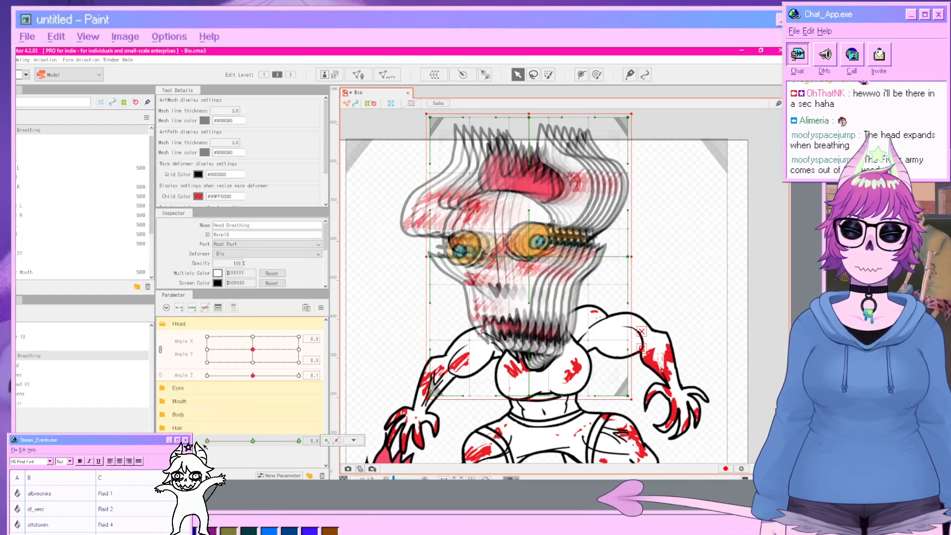
pyautogui.click(321, 308)
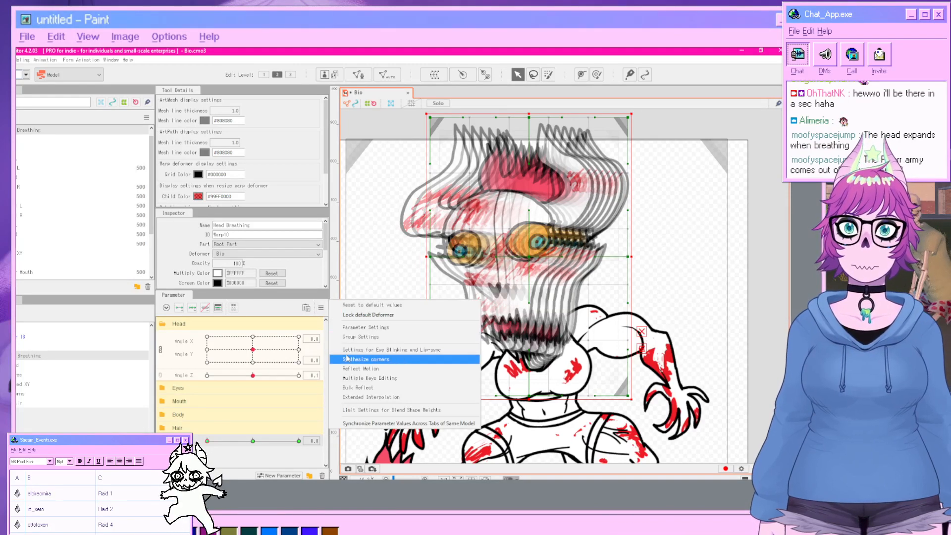
pyautogui.click(364, 379)
pyautogui.click(545, 151)
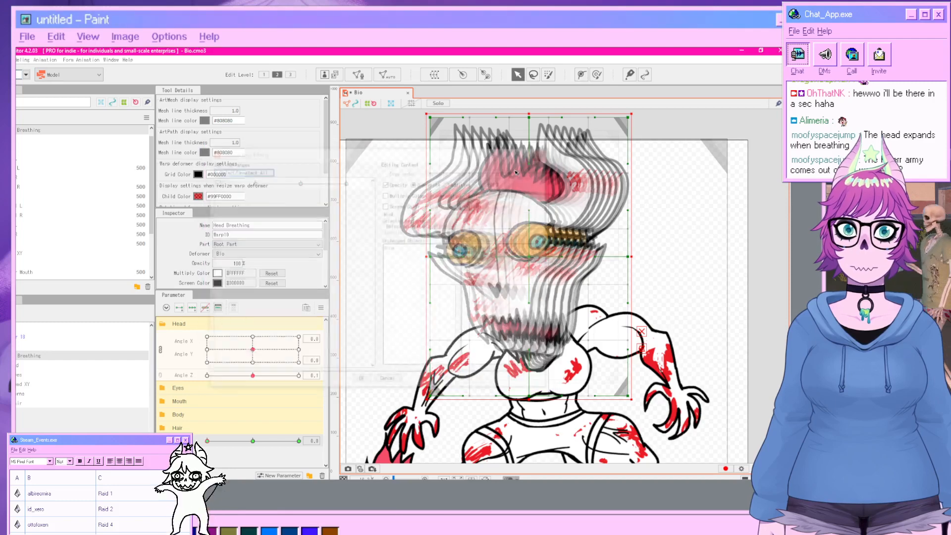
# Set the breathing parameter's Extended Interpolation method to Spline Interpolation.
pyautogui.click(321, 308)
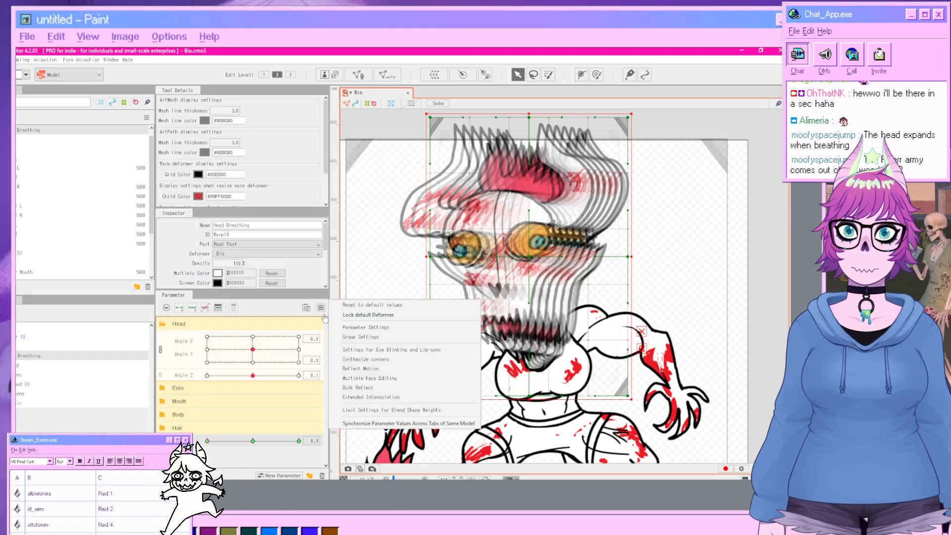
pyautogui.click(365, 398)
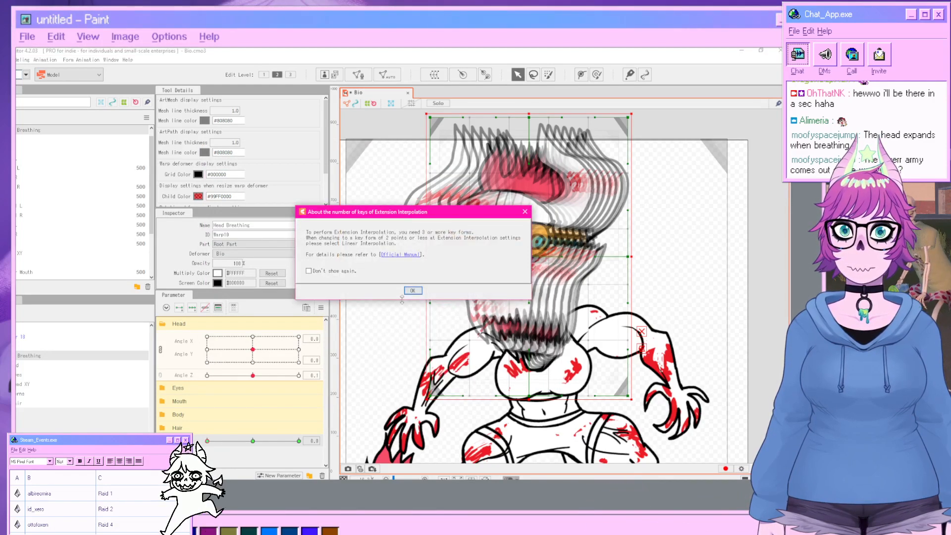
pyautogui.click(525, 212)
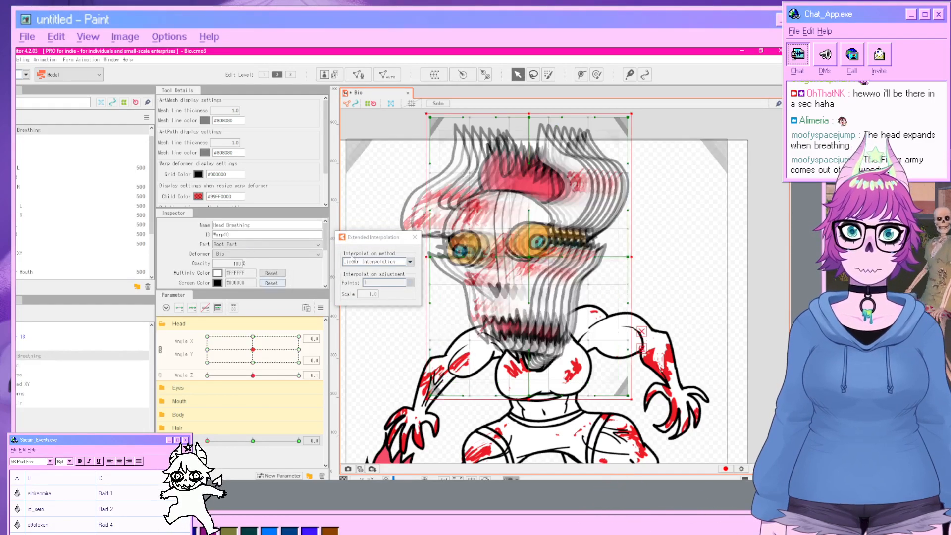
pyautogui.click(411, 260)
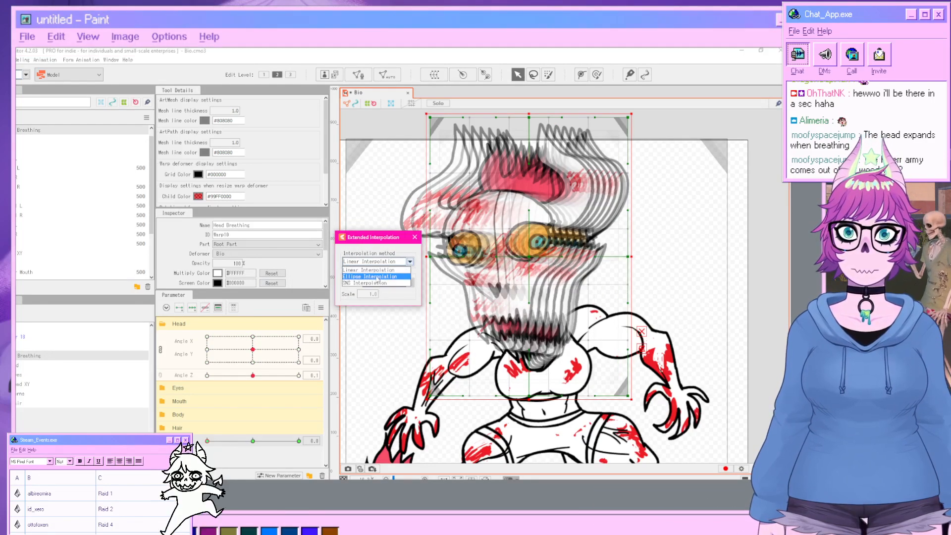
pyautogui.click(379, 278)
pyautogui.click(417, 238)
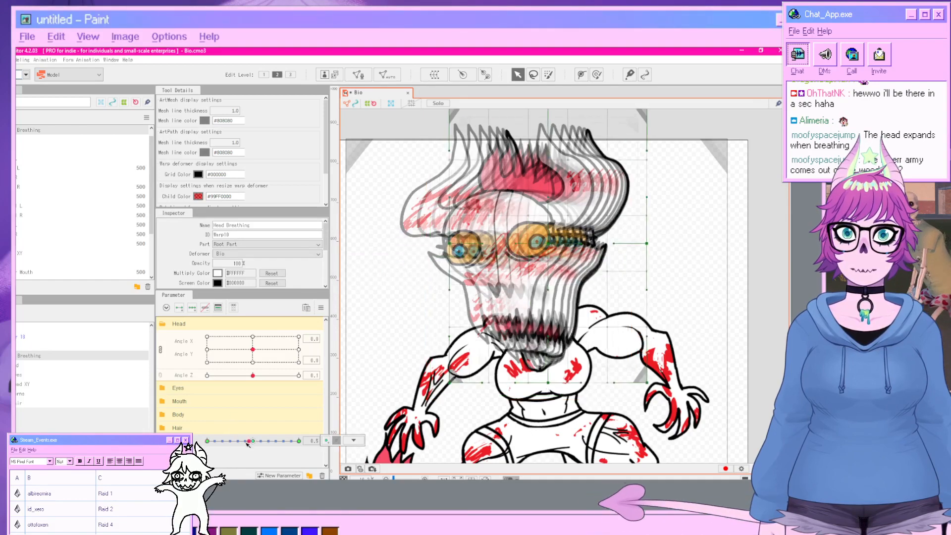
# Deselect everything and preview the model again in the Physics/Scene Blending Settings window.
pyautogui.click(764, 323)
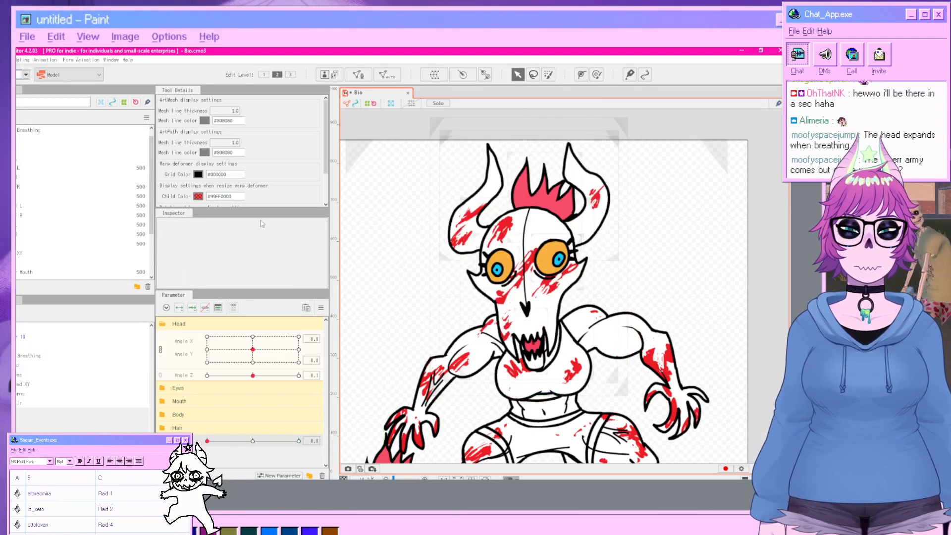
pyautogui.click(22, 59)
pyautogui.click(60, 239)
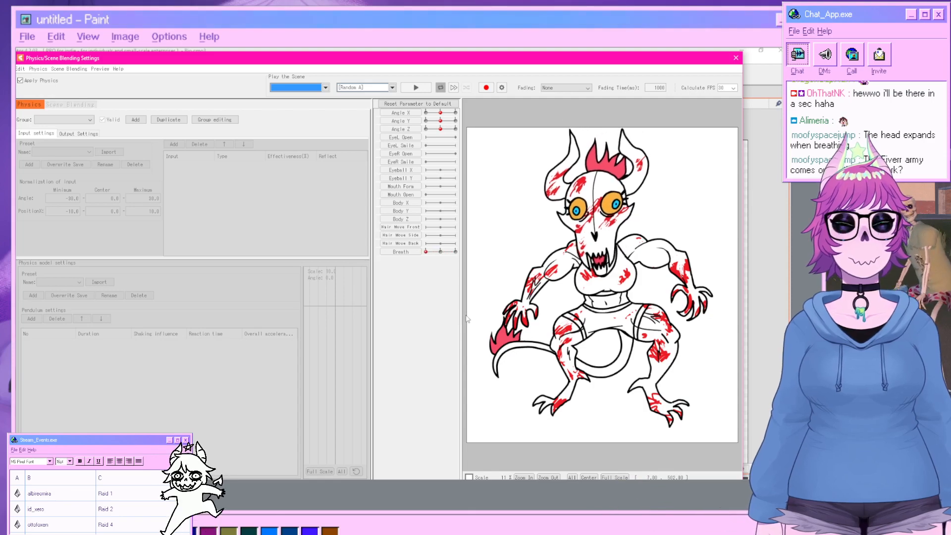
pyautogui.click(737, 60)
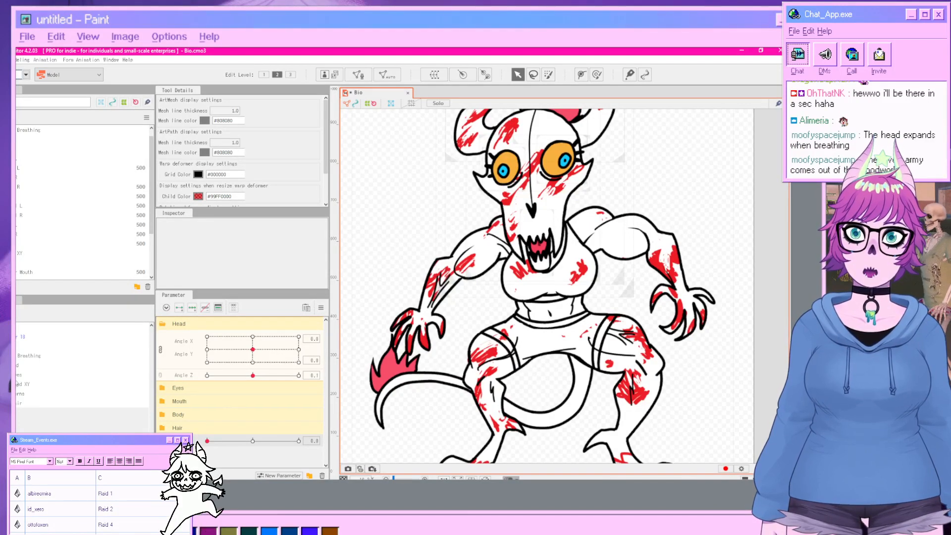
pyautogui.click(20, 337)
pyautogui.moveTo(419, 357); pyautogui.dragTo(407, 312)
pyautogui.scroll(-2, 407, 312)
pyautogui.click(394, 78)
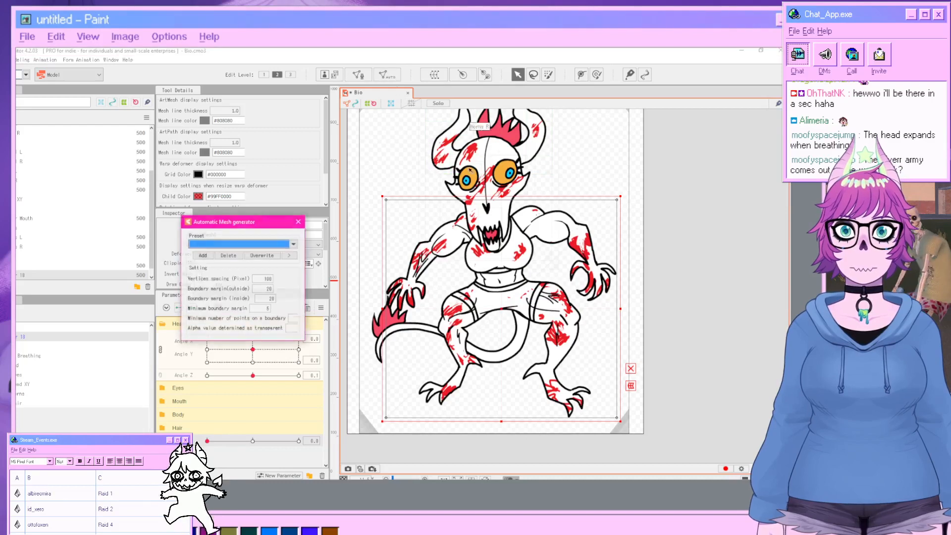
pyautogui.click(294, 244)
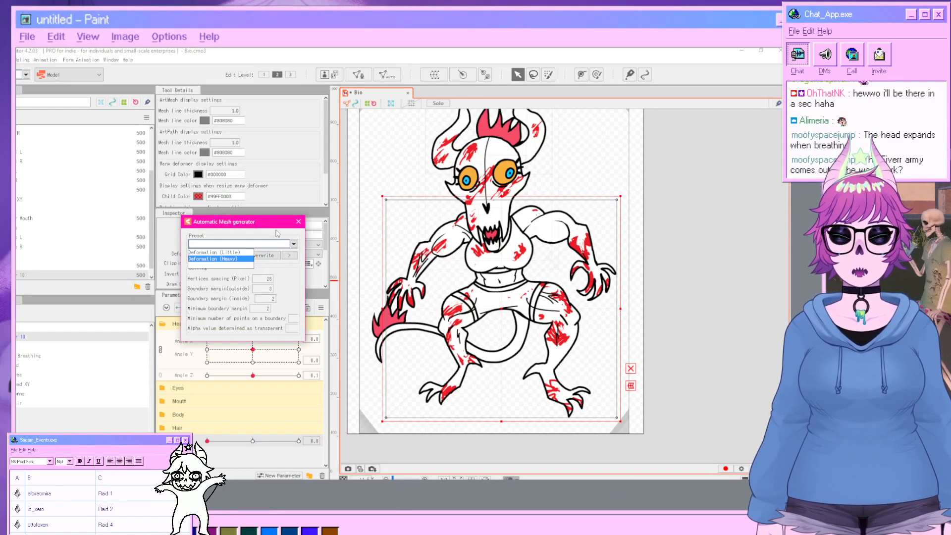
pyautogui.click(218, 259)
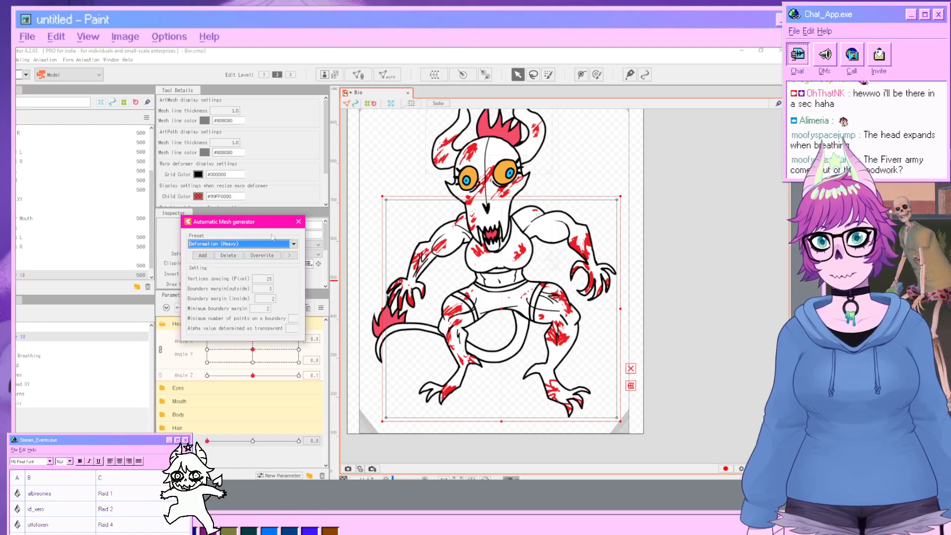
pyautogui.click(298, 222)
pyautogui.click(688, 301)
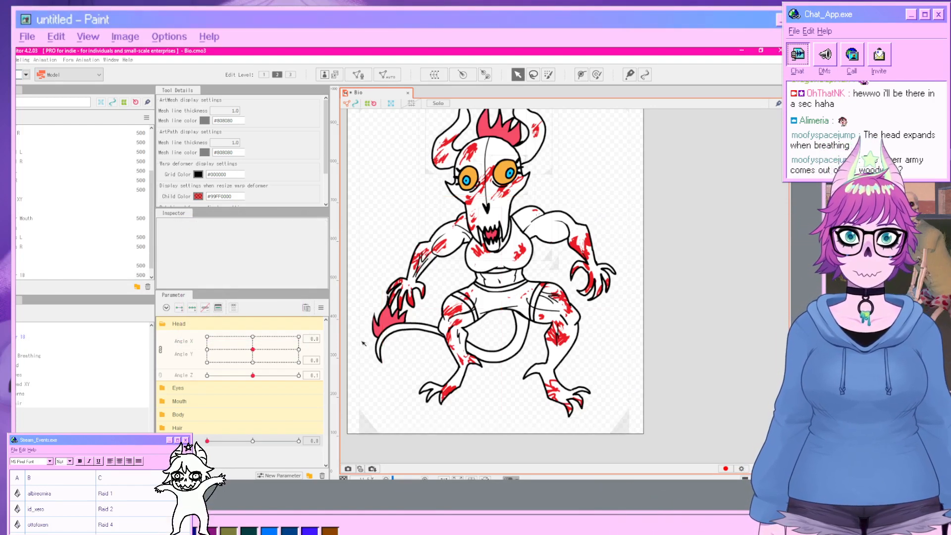
pyautogui.click(468, 303)
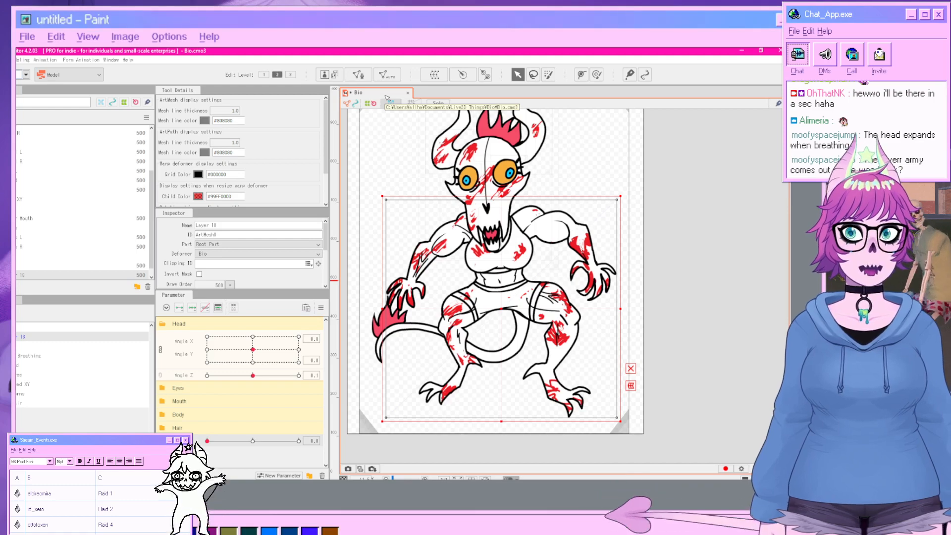
pyautogui.click(387, 74)
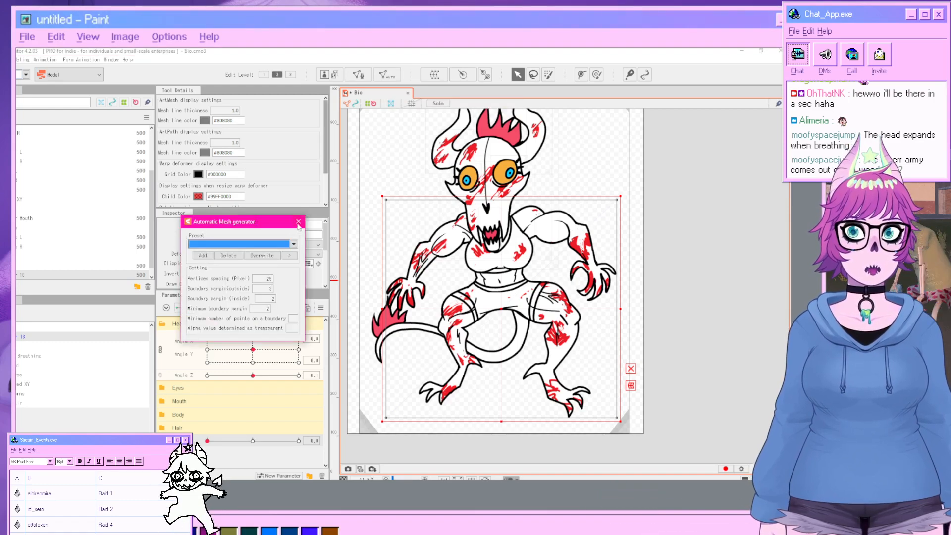
pyautogui.click(294, 244)
pyautogui.click(236, 258)
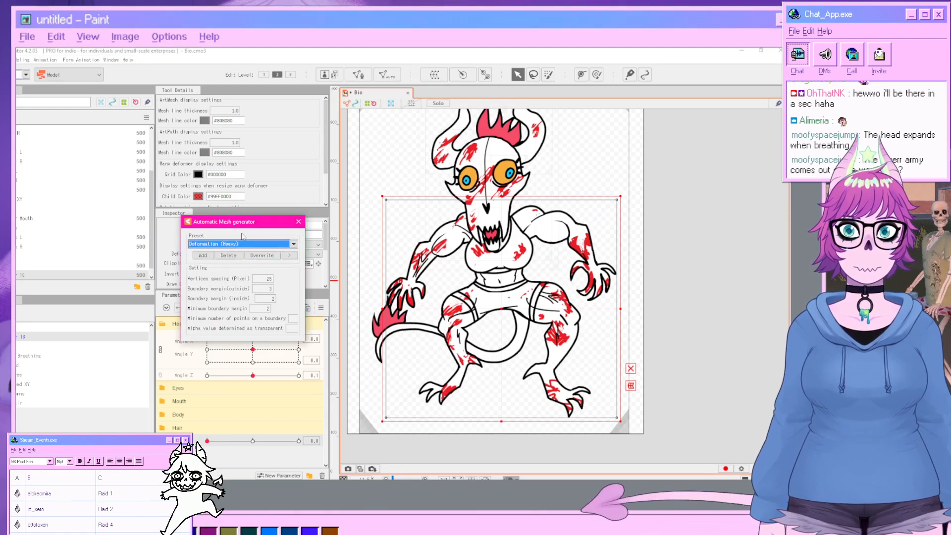
pyautogui.click(299, 222)
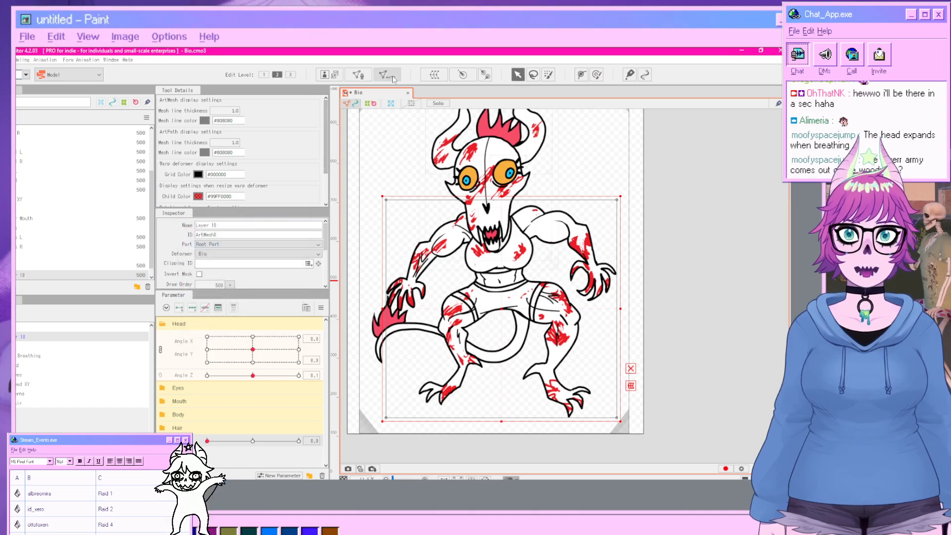
# Enter mesh editing for the body art mesh and auto-generate its mesh with the Deformation (Little) preset.
pyautogui.click(359, 75)
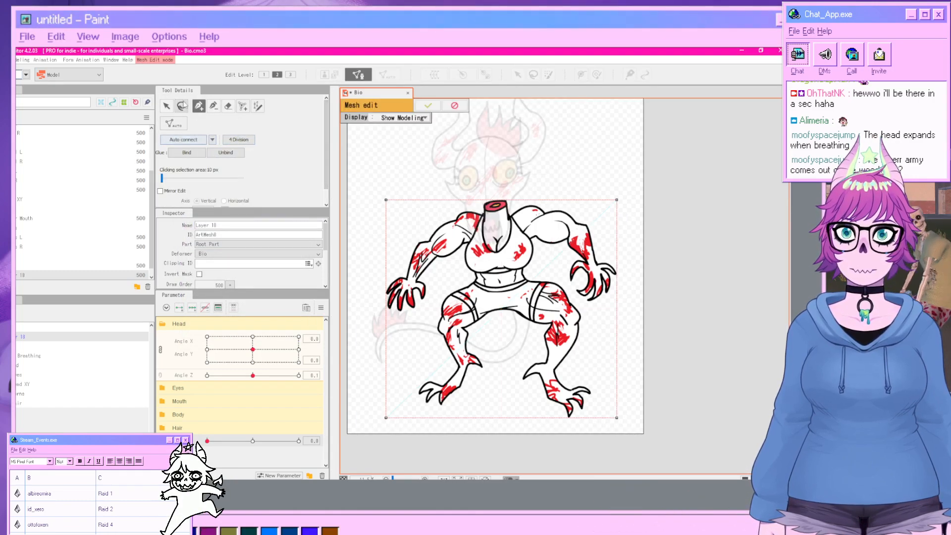
pyautogui.click(169, 123)
pyautogui.click(258, 134)
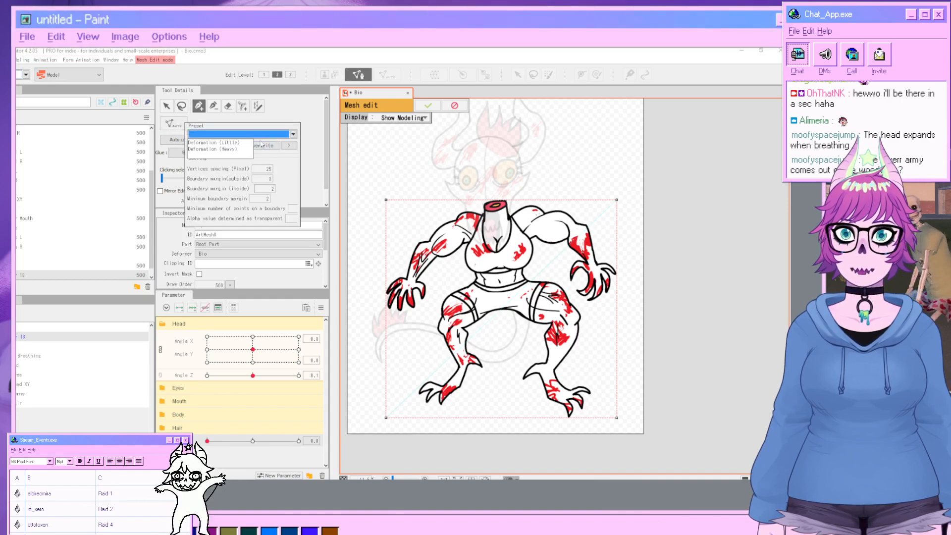
pyautogui.click(213, 142)
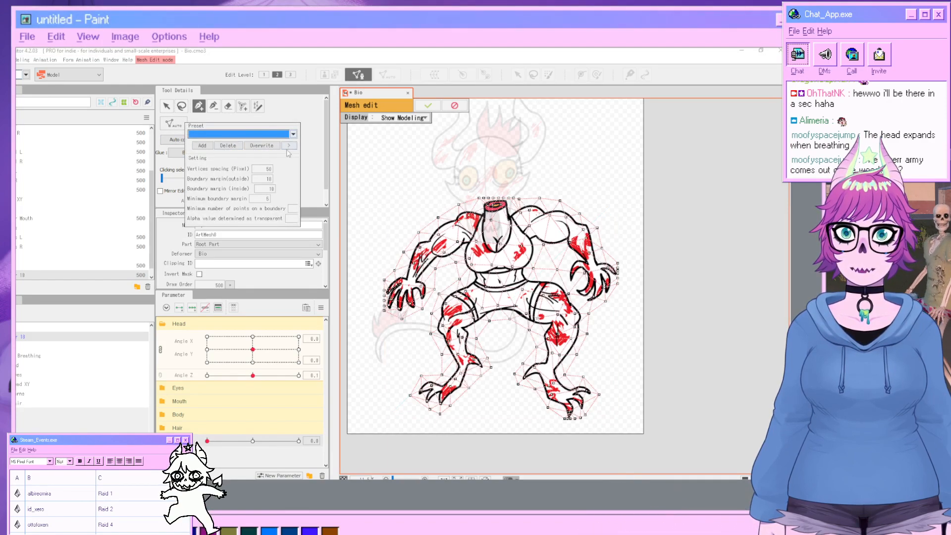
pyautogui.press('Return')
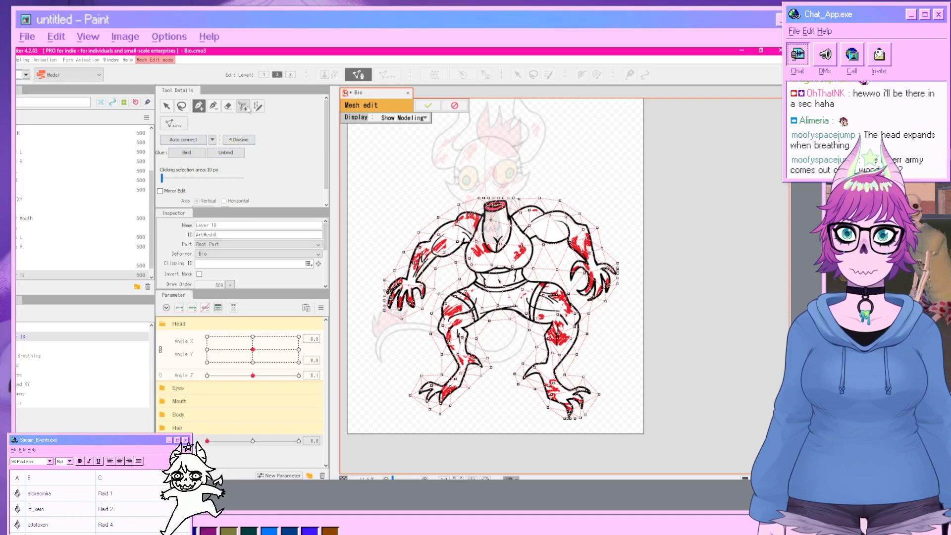
# Add divisions to the body mesh and apply the mesh edit.
pyautogui.click(229, 108)
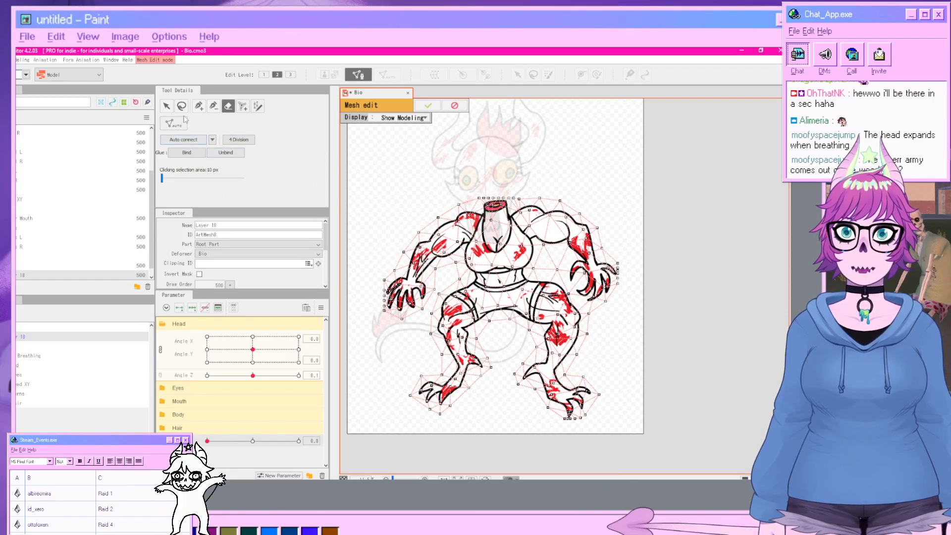
pyautogui.moveTo(182, 128)
pyautogui.click(243, 137)
pyautogui.click(230, 150)
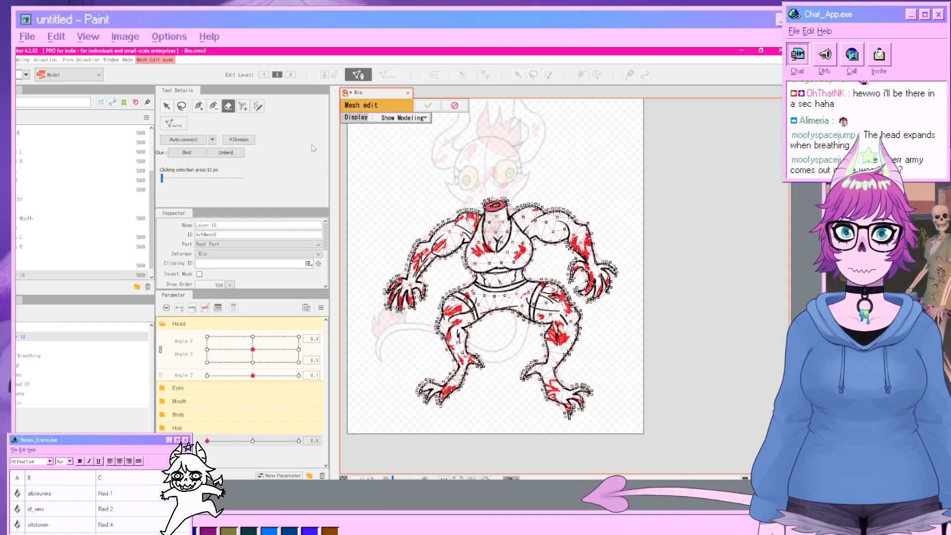
pyautogui.click(435, 108)
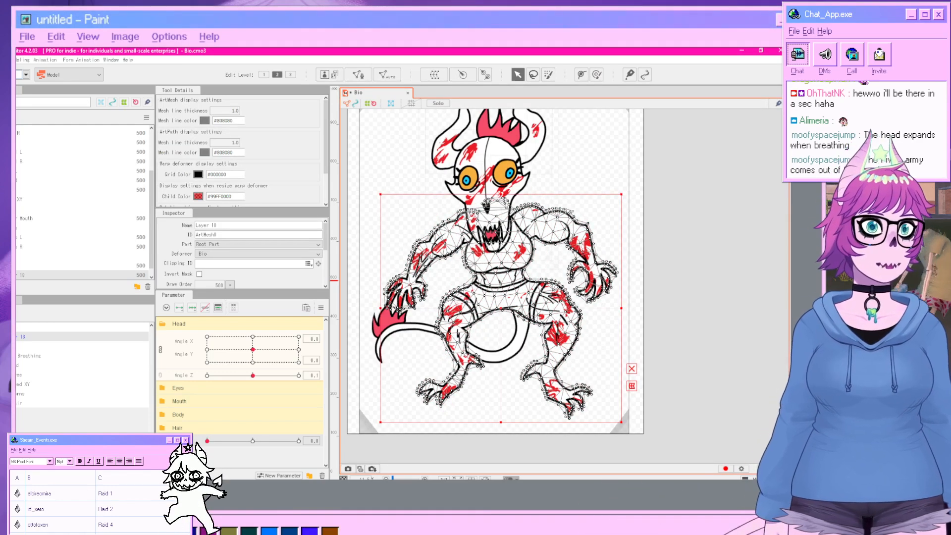
# Draw a deform path across the body from the right hand over the shoulders down to the left hand.
pyautogui.click(581, 74)
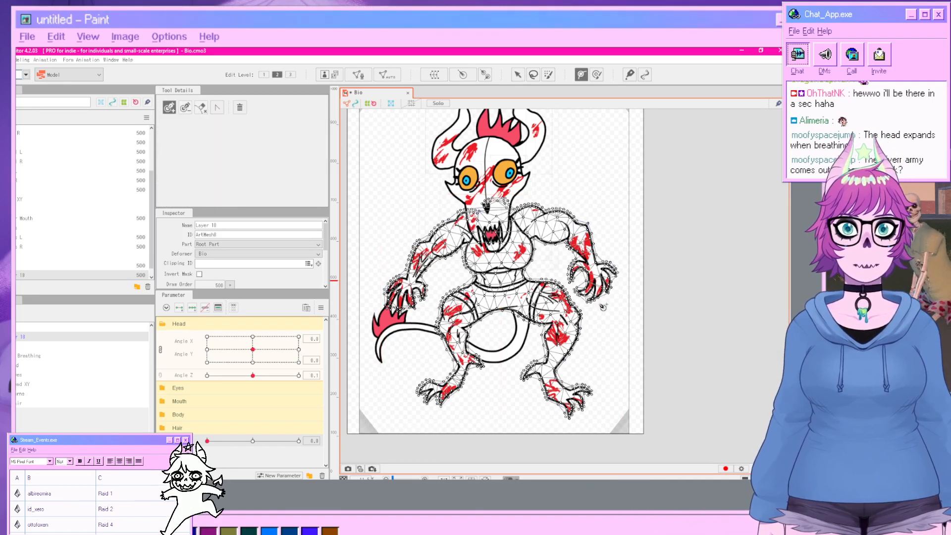
pyautogui.click(599, 303)
pyautogui.click(535, 194)
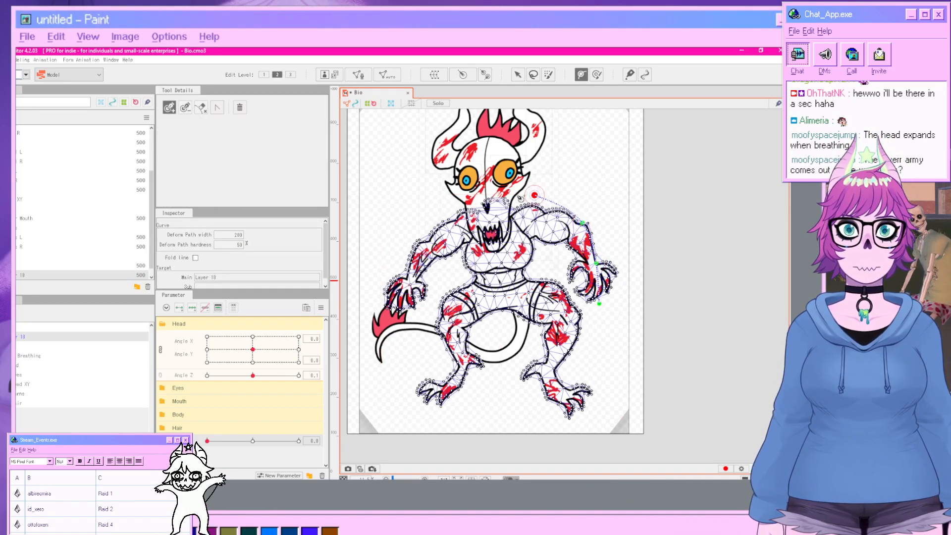
pyautogui.click(489, 193)
pyautogui.click(449, 200)
pyautogui.click(414, 224)
pyautogui.click(394, 271)
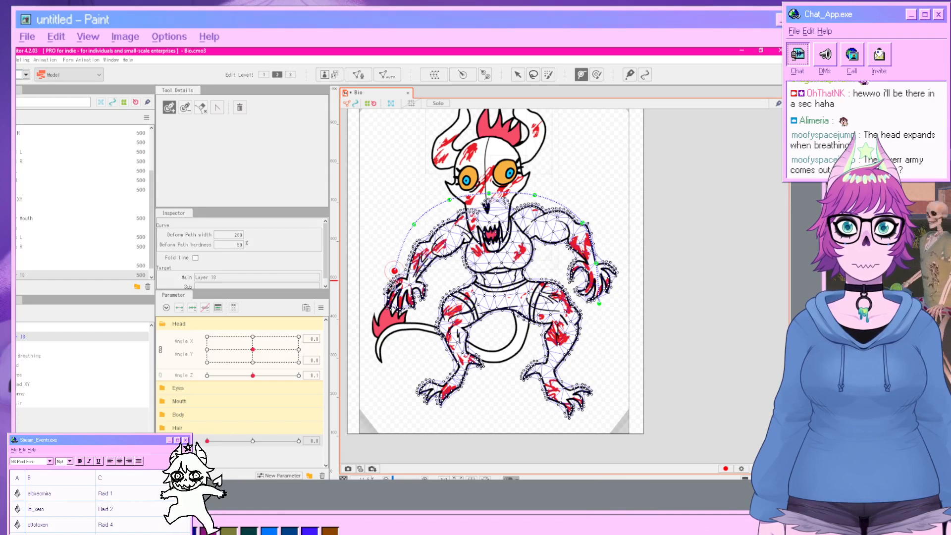
# Set the breathing parameter to 1 and try moving the deform path's left-side points, undoing the last move.
pyautogui.click(517, 74)
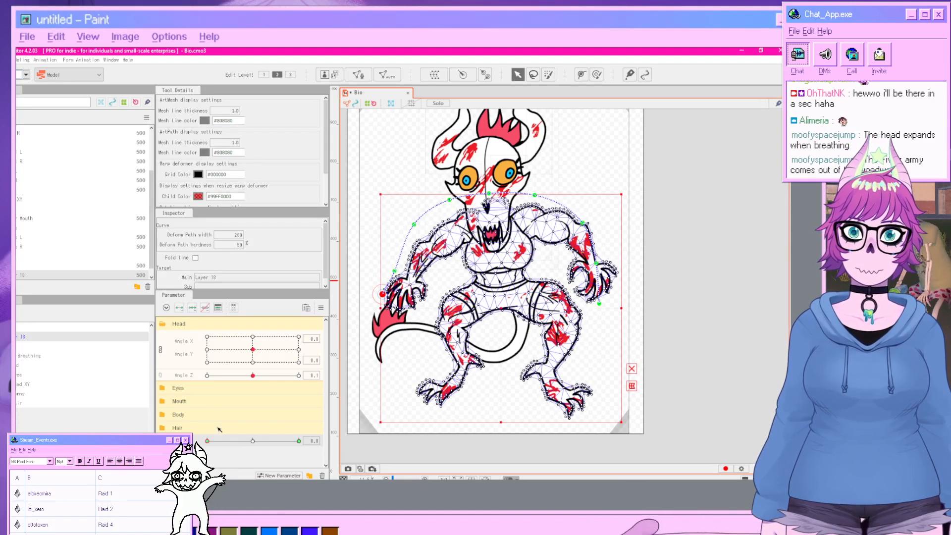
pyautogui.moveTo(207, 441); pyautogui.dragTo(324, 445)
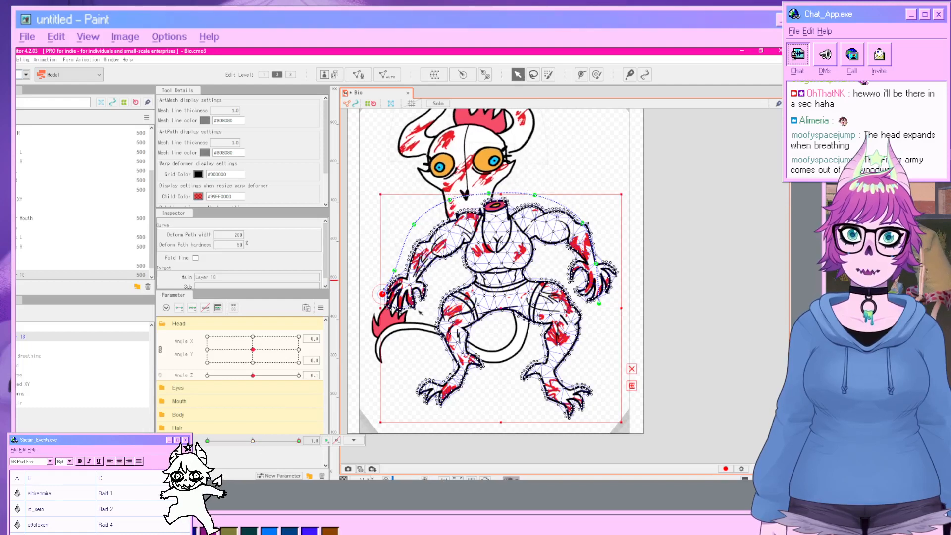
pyautogui.click(414, 225)
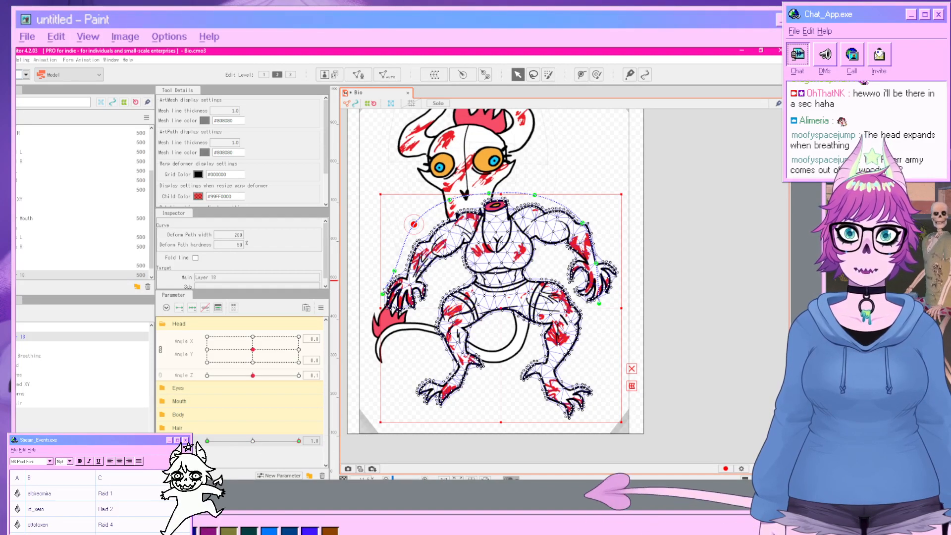
pyautogui.keyDown('shift'); pyautogui.click(383, 294); pyautogui.keyUp('shift')
pyautogui.keyDown('shift'); pyautogui.click(395, 272); pyautogui.keyUp('shift')
pyautogui.moveTo(400, 259); pyautogui.dragTo(395, 245)
pyautogui.hotkey('ctrl', 'z')
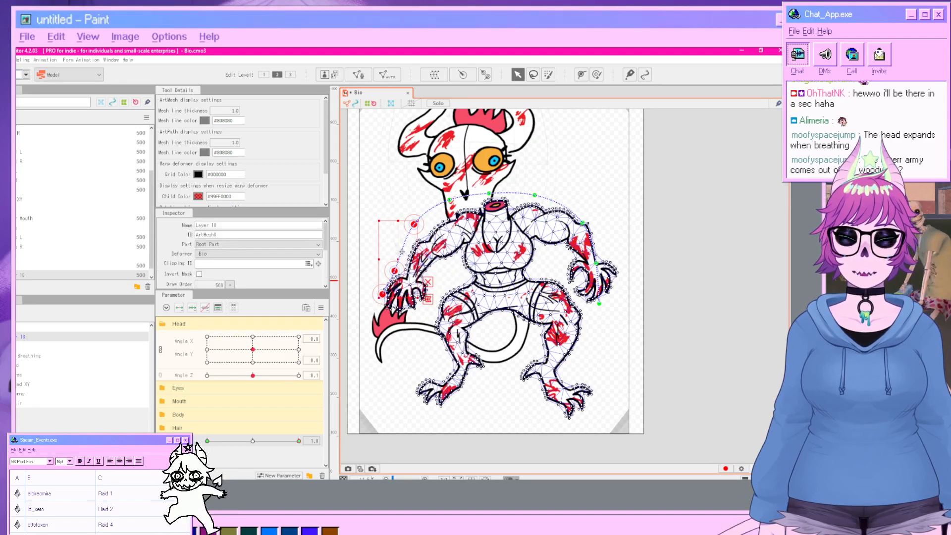
# Raise the deform path's left shoulder point, preview the breathing parameter at 0, and undo these changes.
pyautogui.moveTo(416, 225); pyautogui.dragTo(396, 201)
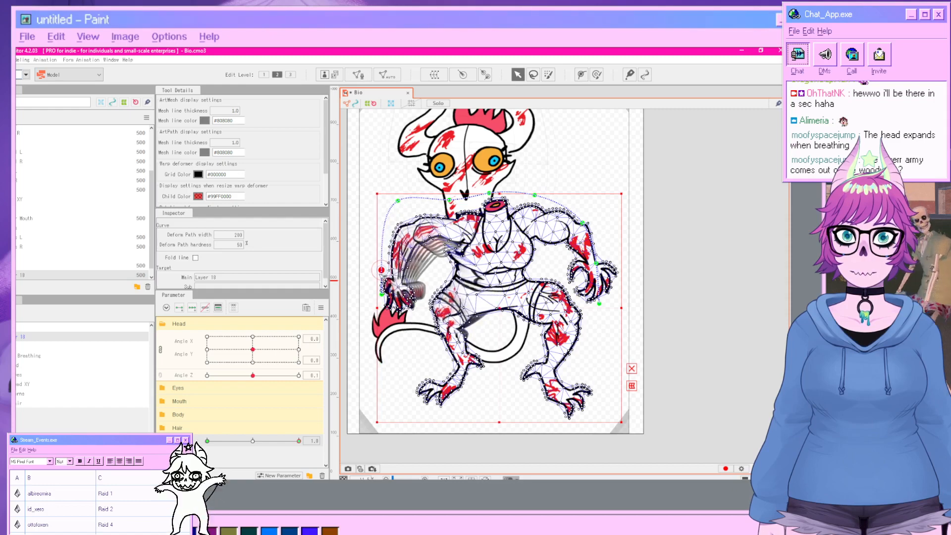
pyautogui.click(468, 386)
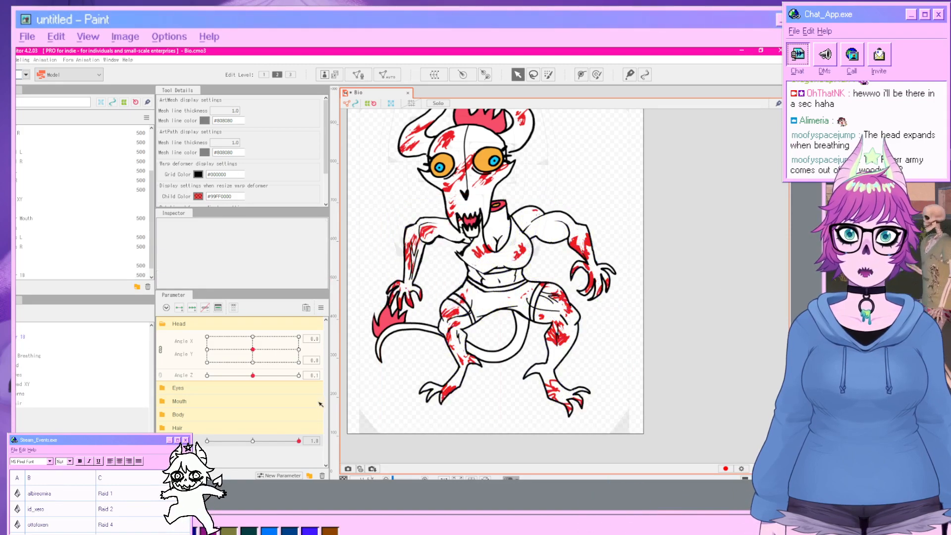
pyautogui.moveTo(298, 444); pyautogui.dragTo(207, 444)
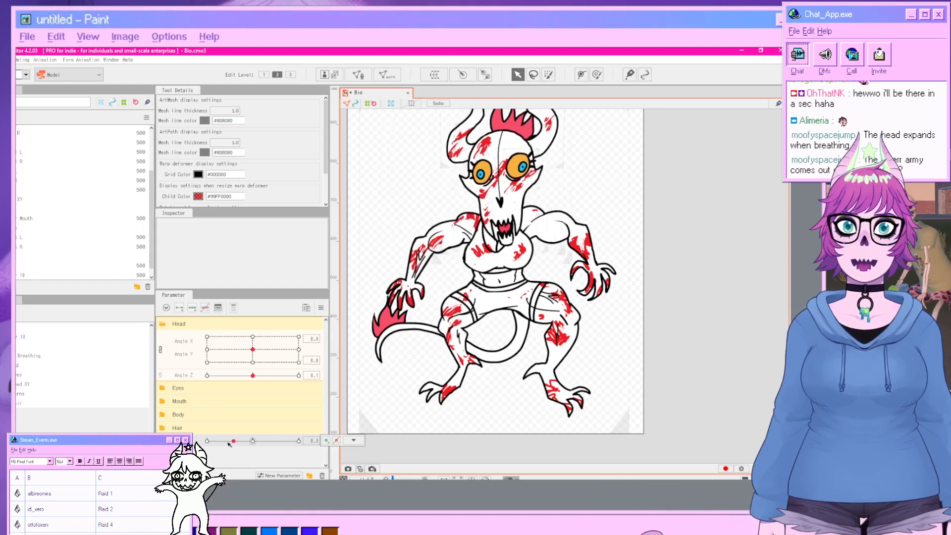
pyautogui.hotkey('ctrl', 'z')
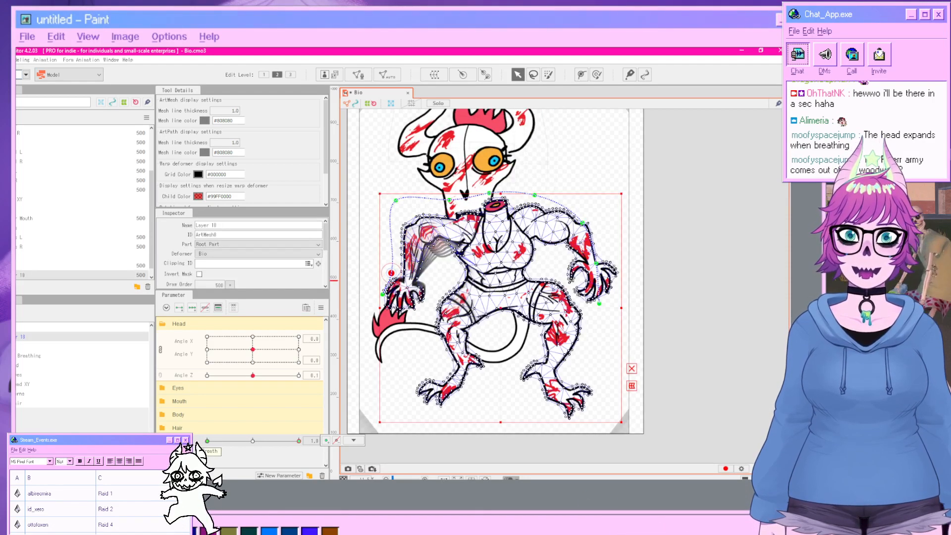
pyautogui.hotkey('ctrl', 'z')
pyautogui.hotkey('ctrl', 'z')
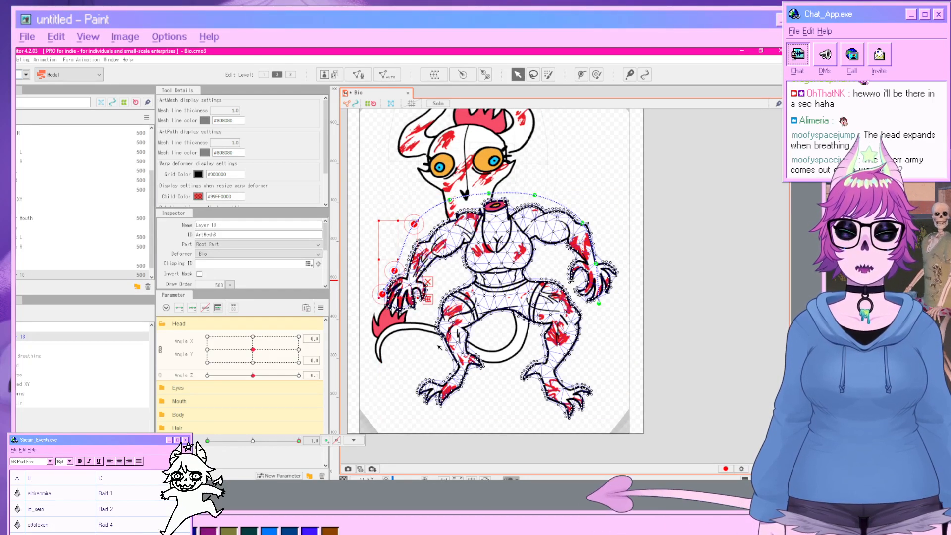
# Raise the deform path's left and right shoulder points upward for the full-breath pose.
pyautogui.scroll(3, 466, 399)
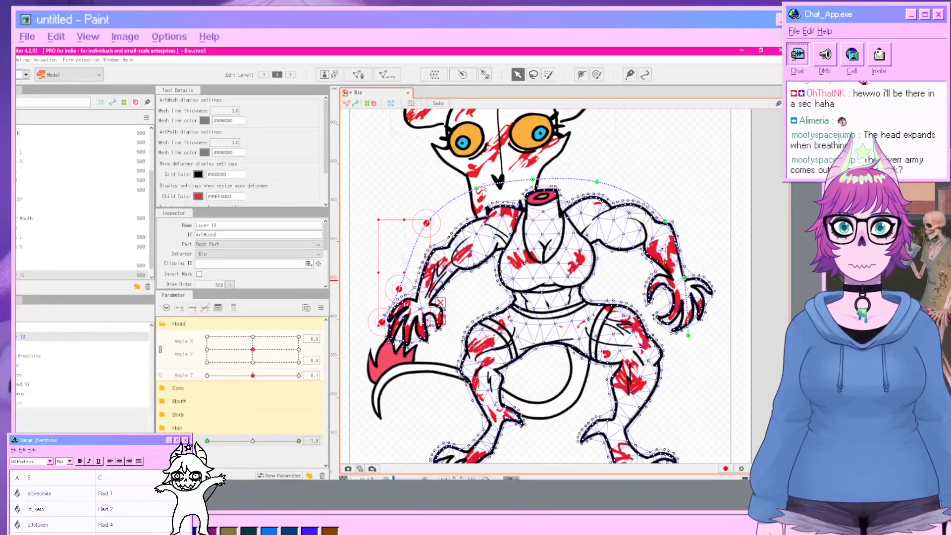
pyautogui.click(426, 223)
pyautogui.moveTo(450, 208); pyautogui.dragTo(429, 186)
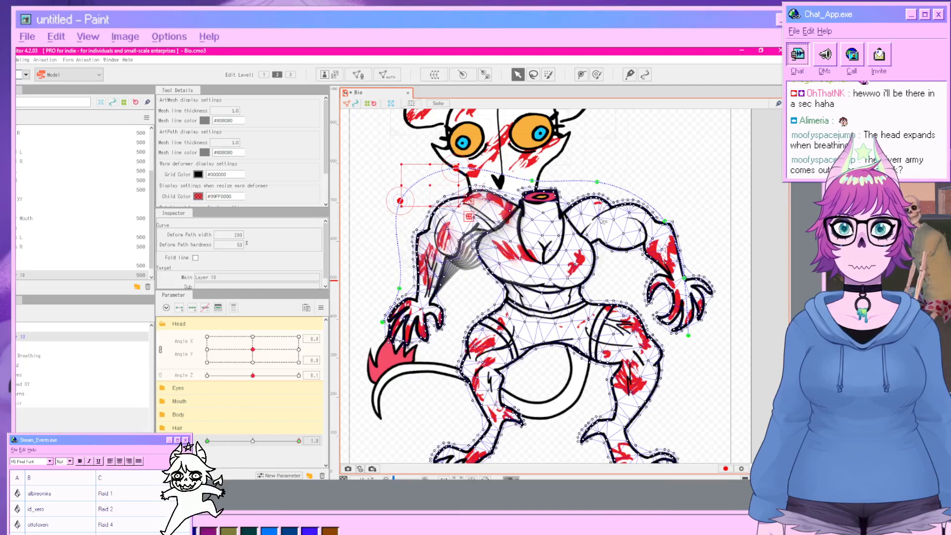
pyautogui.click(722, 253)
pyautogui.click(609, 224)
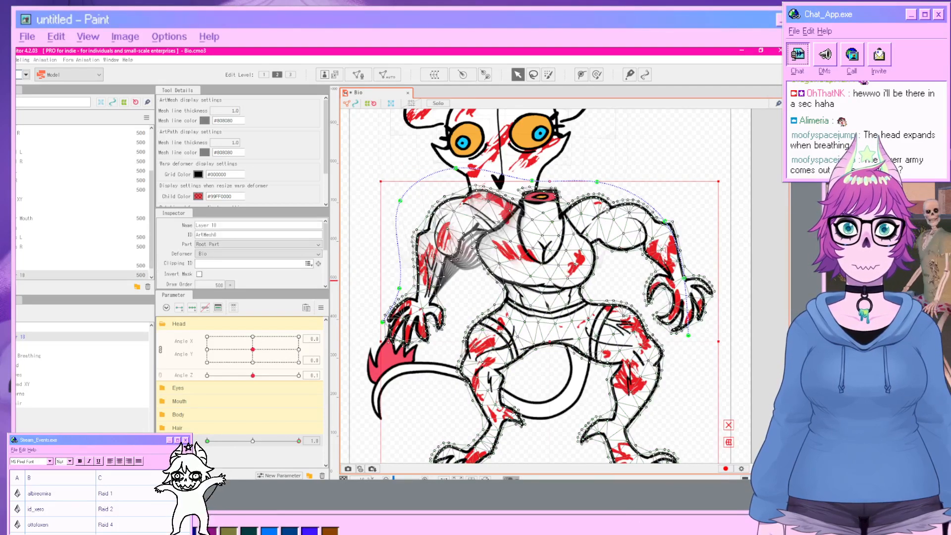
pyautogui.click(597, 182)
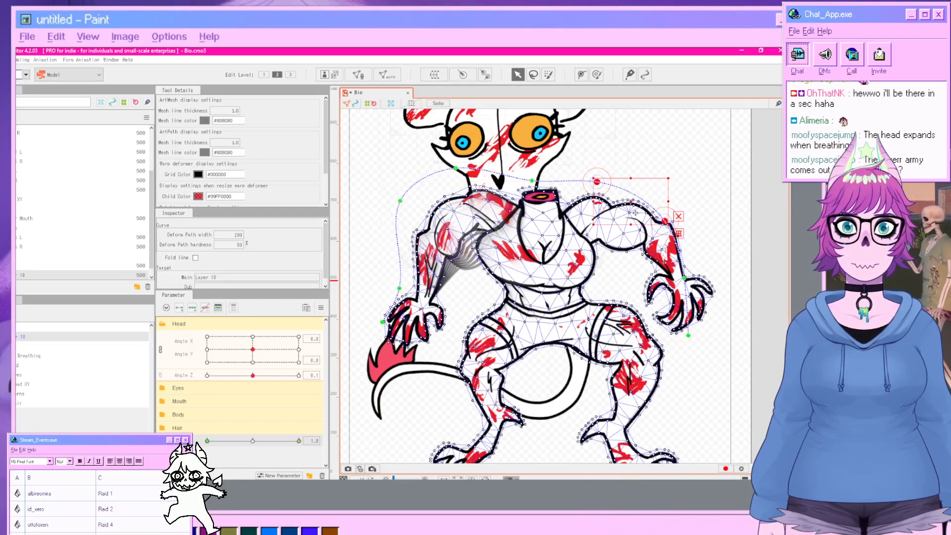
pyautogui.moveTo(635, 212); pyautogui.dragTo(643, 181)
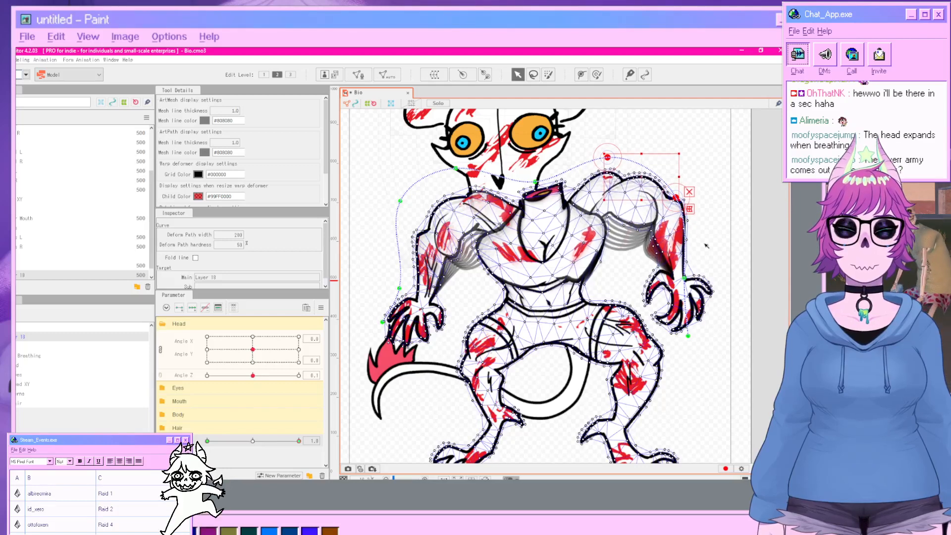
# Deselect the path and preview the breathing deformation with the parameter slider.
pyautogui.click(760, 280)
pyautogui.scroll(-2, 708, 299)
pyautogui.moveTo(708, 298); pyautogui.dragTo(679, 254)
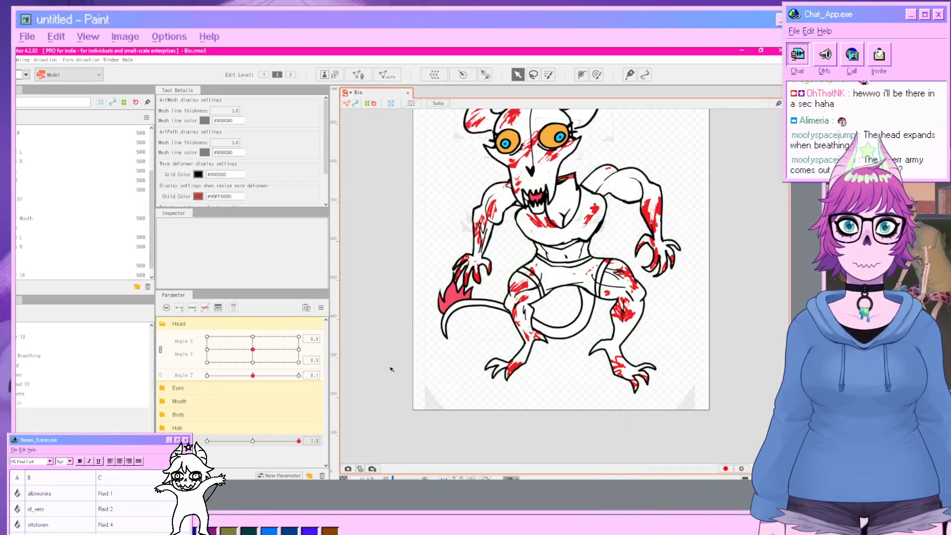
pyautogui.moveTo(298, 441)
pyautogui.mouseDown()
pyautogui.moveTo(208, 441)
pyautogui.moveTo(311, 441)
pyautogui.moveTo(183, 431)
pyautogui.moveTo(306, 433)
pyautogui.mouseUp()
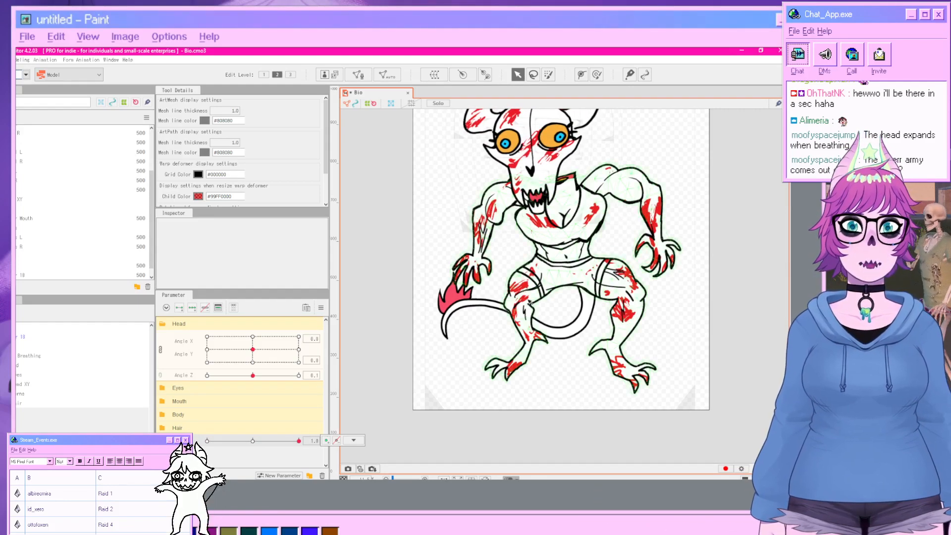
# Select the Bio warp deformer and pull its side grid points outward to widen the torso and arms.
pyautogui.click(22, 339)
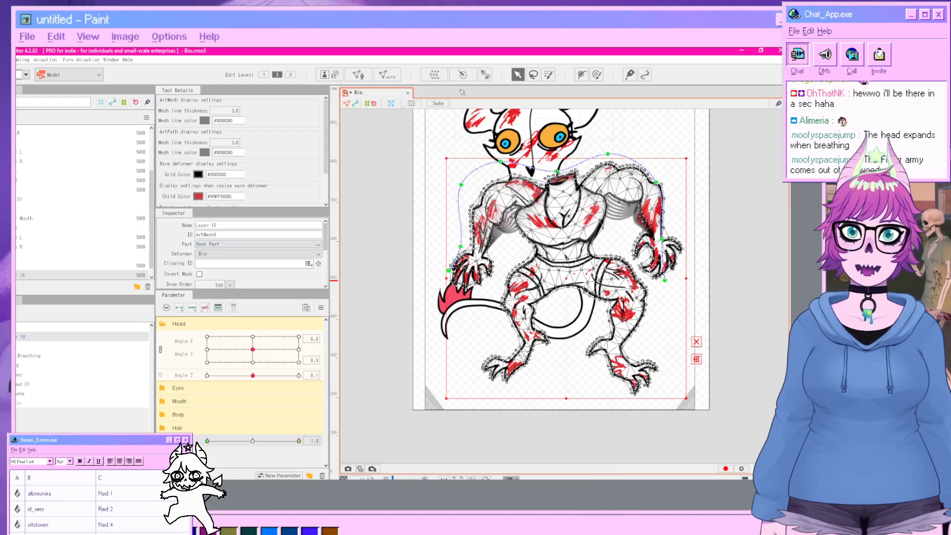
pyautogui.click(18, 331)
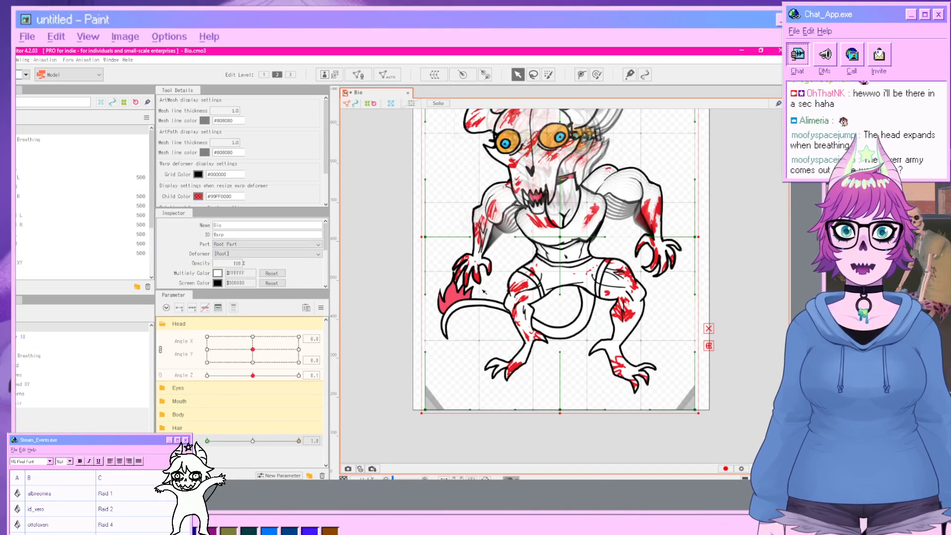
pyautogui.moveTo(481, 342)
pyautogui.mouseDown()
pyautogui.moveTo(443, 337)
pyautogui.moveTo(467, 339)
pyautogui.mouseUp()
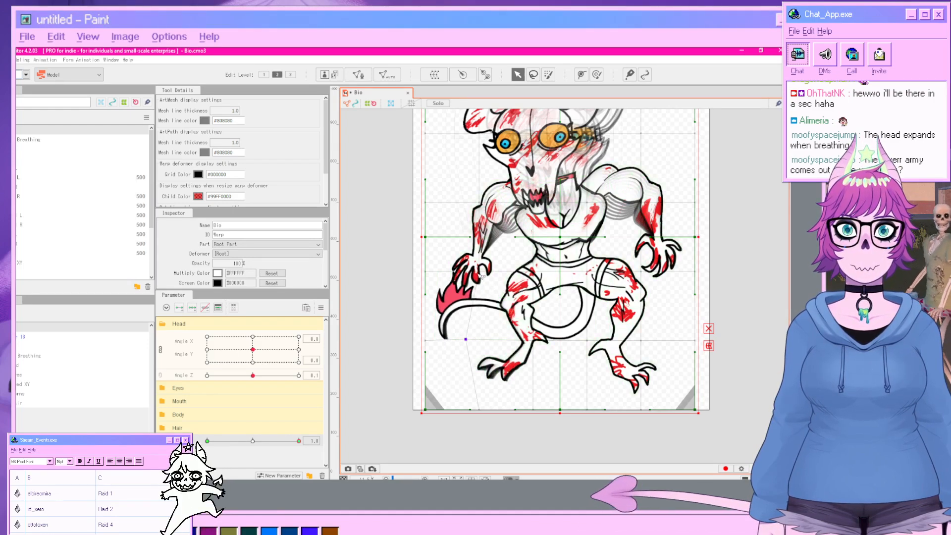
pyautogui.moveTo(478, 272); pyautogui.dragTo(454, 269)
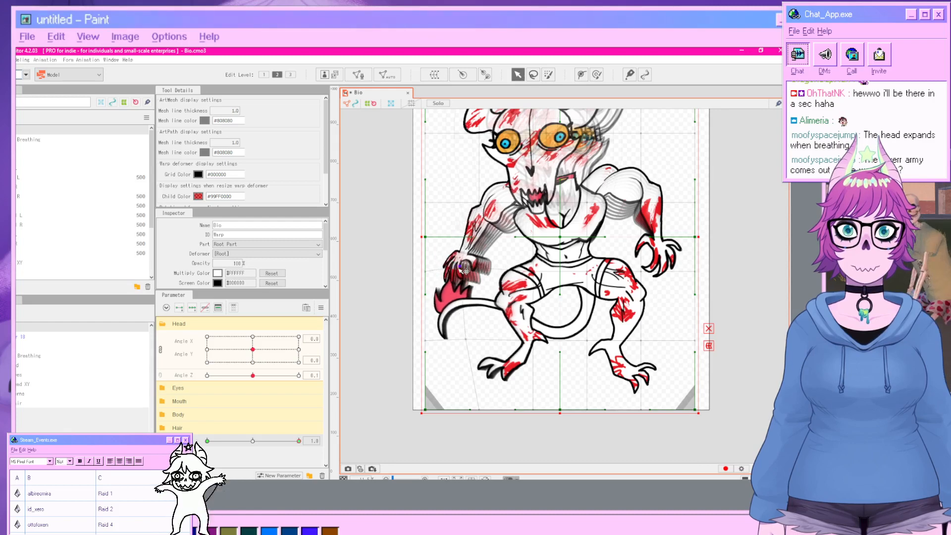
pyautogui.moveTo(642, 272); pyautogui.dragTo(676, 274)
# Pull the warp deformer's bottom grid points inward and lower its upper centre point.
pyautogui.moveTo(642, 409); pyautogui.dragTo(619, 407)
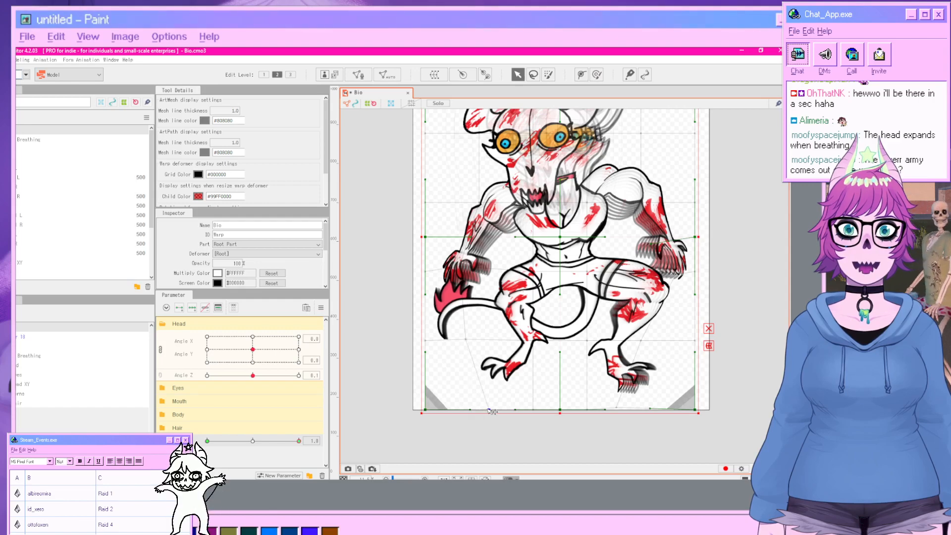
pyautogui.moveTo(492, 411); pyautogui.dragTo(514, 410)
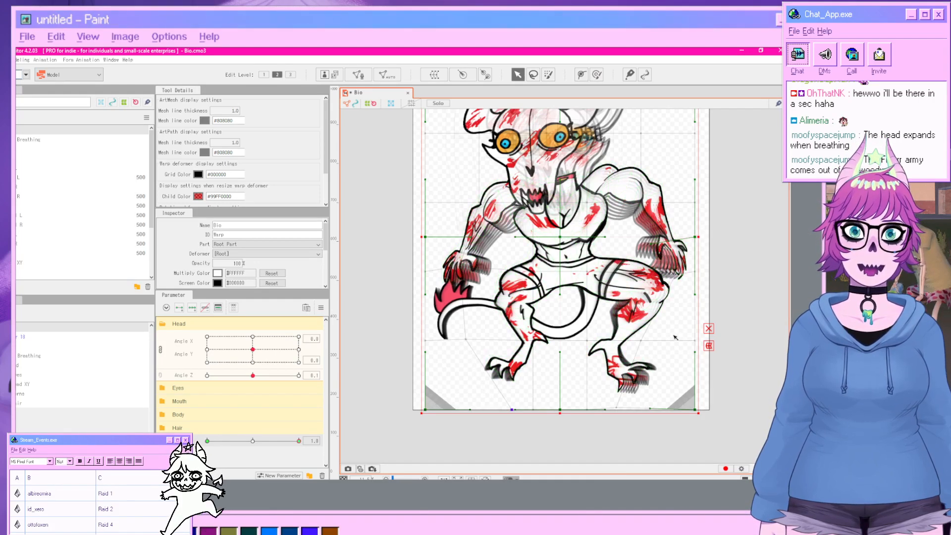
pyautogui.moveTo(560, 237); pyautogui.dragTo(563, 250)
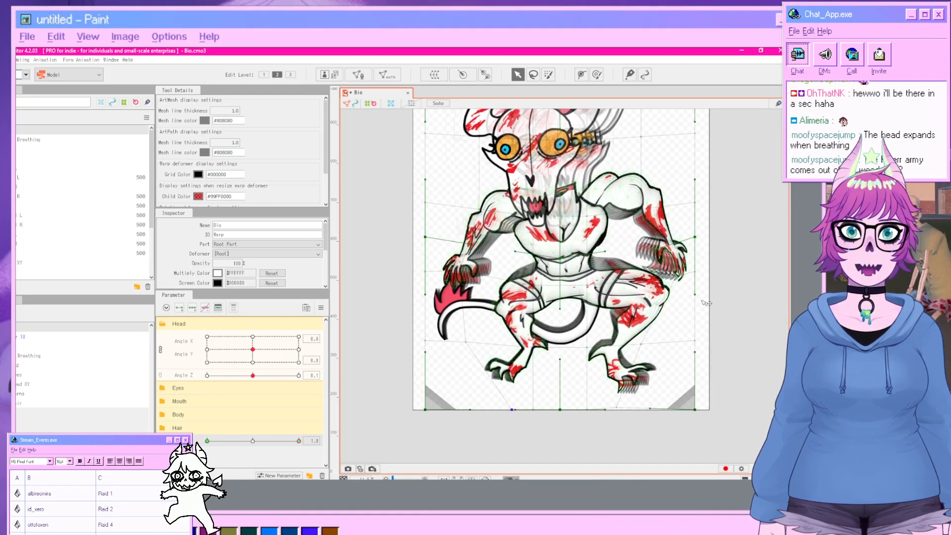
# Deselect everything and scrub the breath parameter to review the full-breath pose.
pyautogui.click(576, 356)
pyautogui.moveTo(298, 441); pyautogui.dragTo(325, 452)
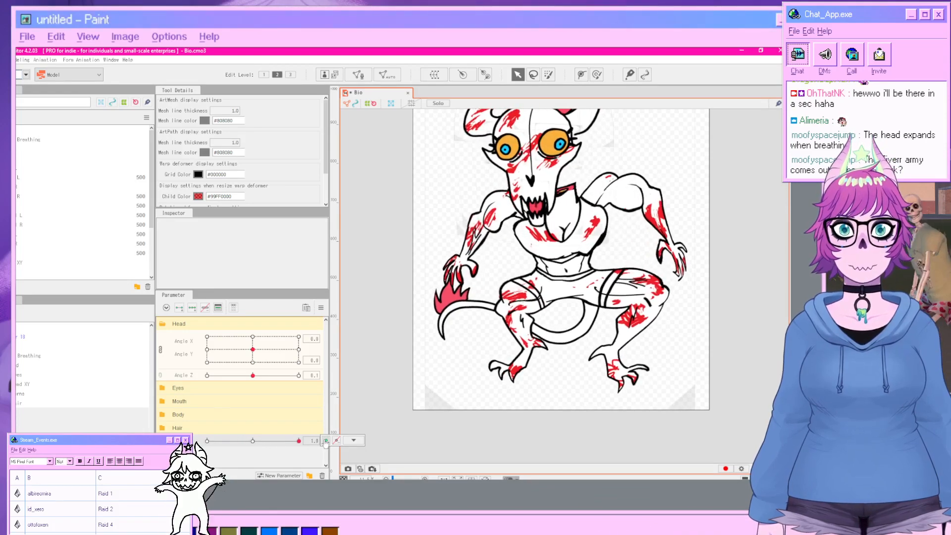
pyautogui.click(353, 440)
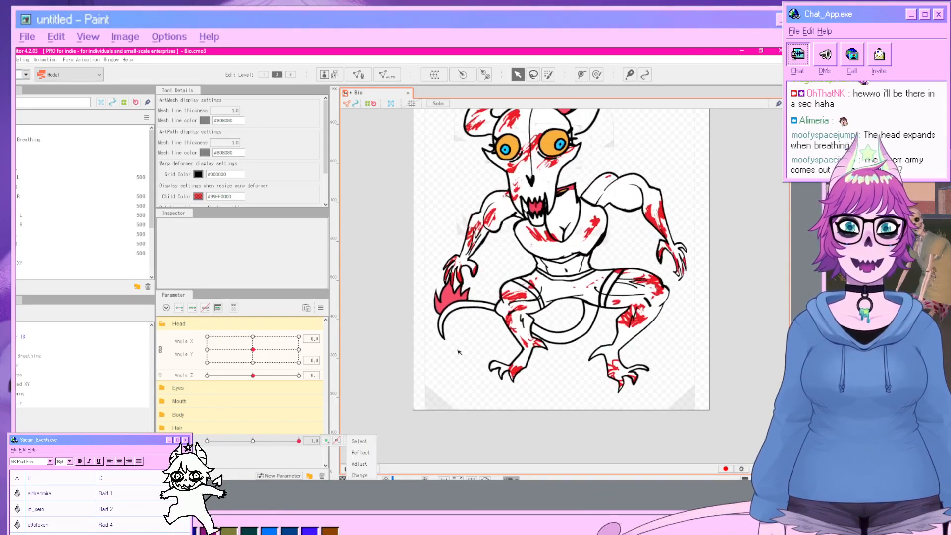
pyautogui.click(17, 335)
pyautogui.click(534, 220)
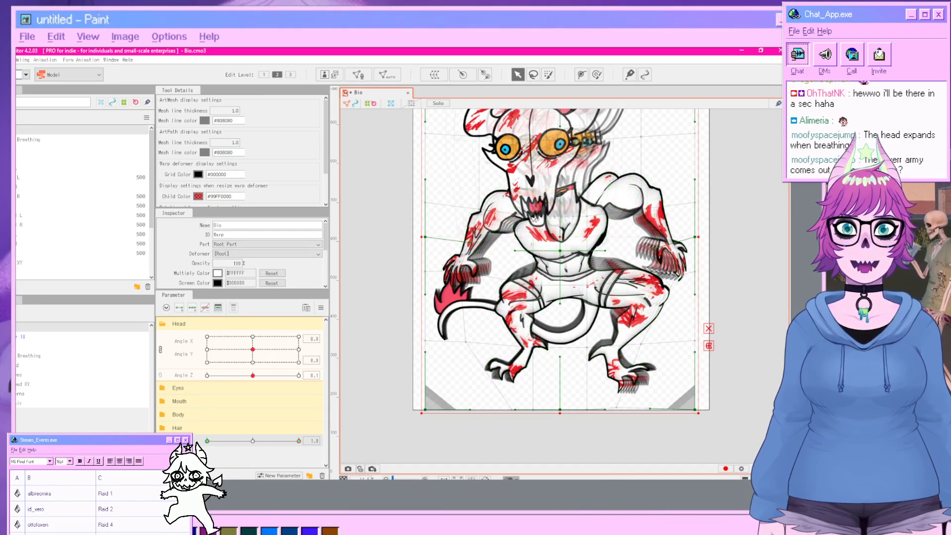
pyautogui.moveTo(534, 217); pyautogui.dragTo(525, 239)
pyautogui.hotkey('ctrl', 'z')
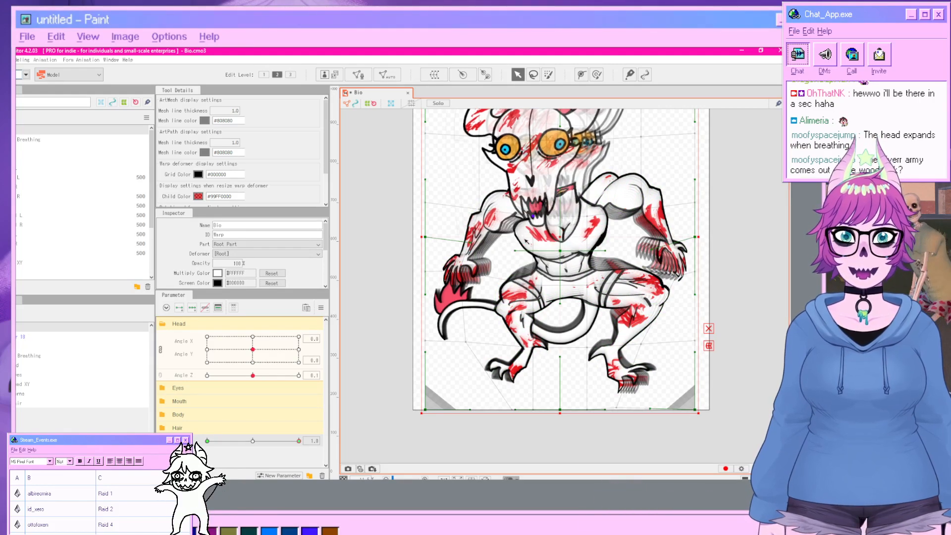
pyautogui.scroll(-2, 283, 271)
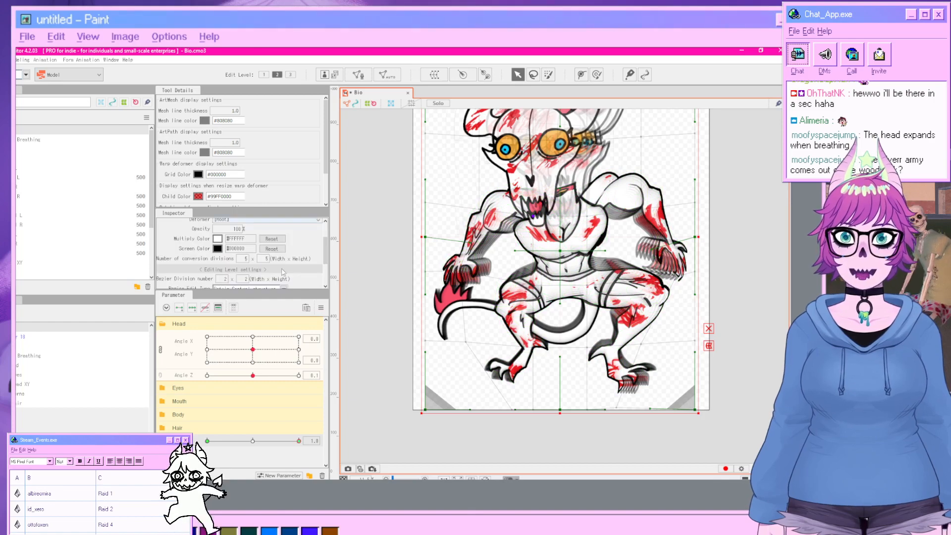
pyautogui.click(22, 341)
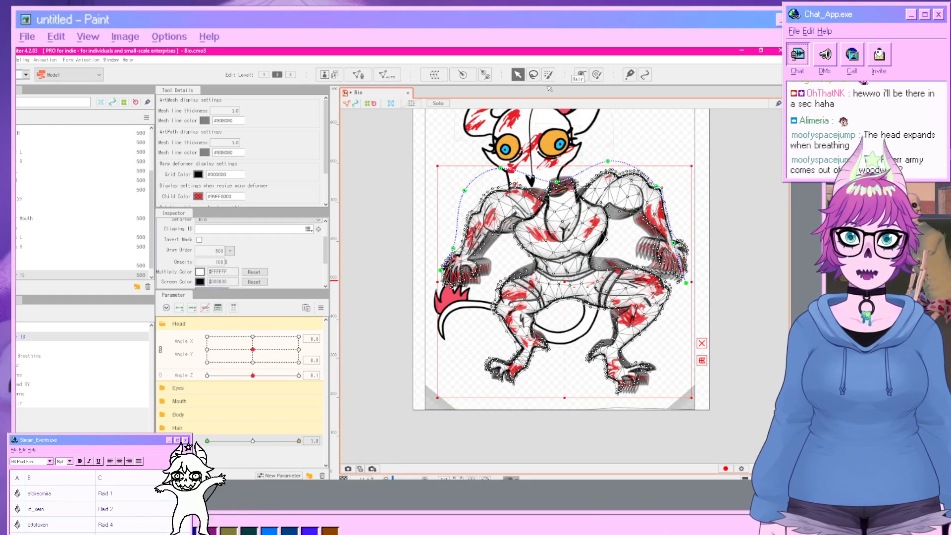
pyautogui.click(533, 75)
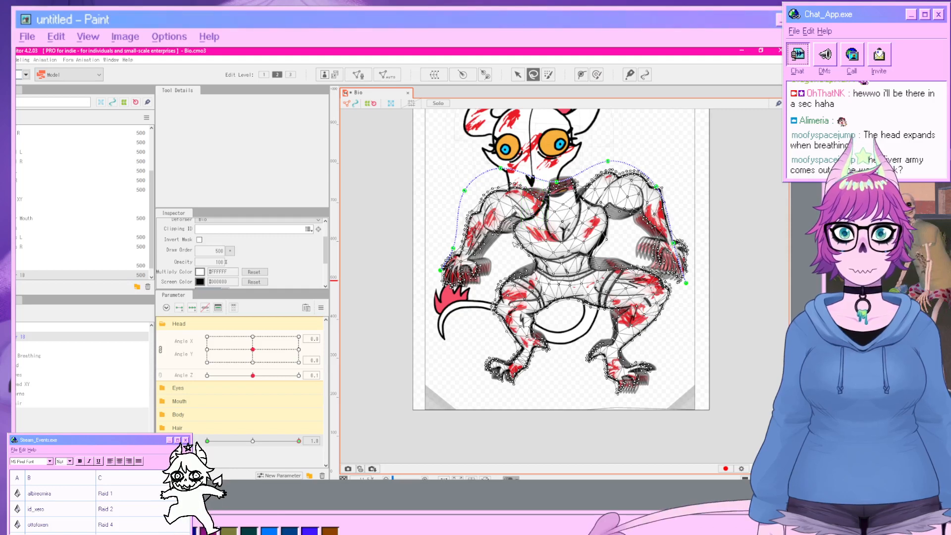
pyautogui.click(514, 242)
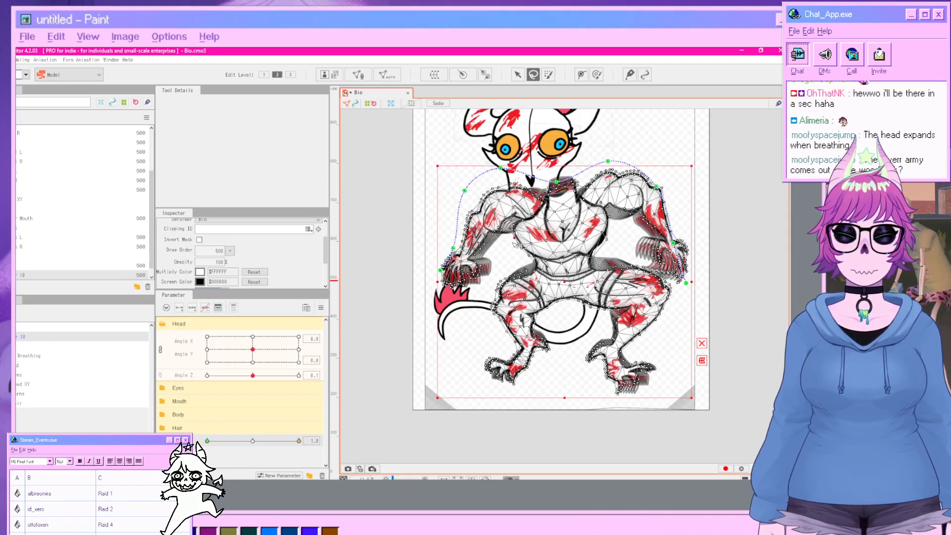
pyautogui.click(512, 251)
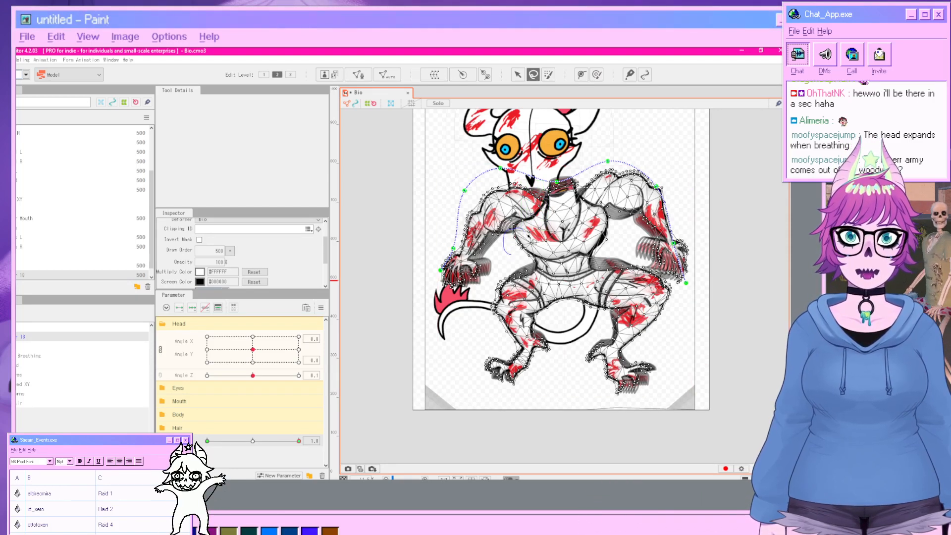
pyautogui.moveTo(528, 235)
pyautogui.mouseDown()
pyautogui.moveTo(533, 253)
pyautogui.moveTo(509, 255)
pyautogui.mouseUp()
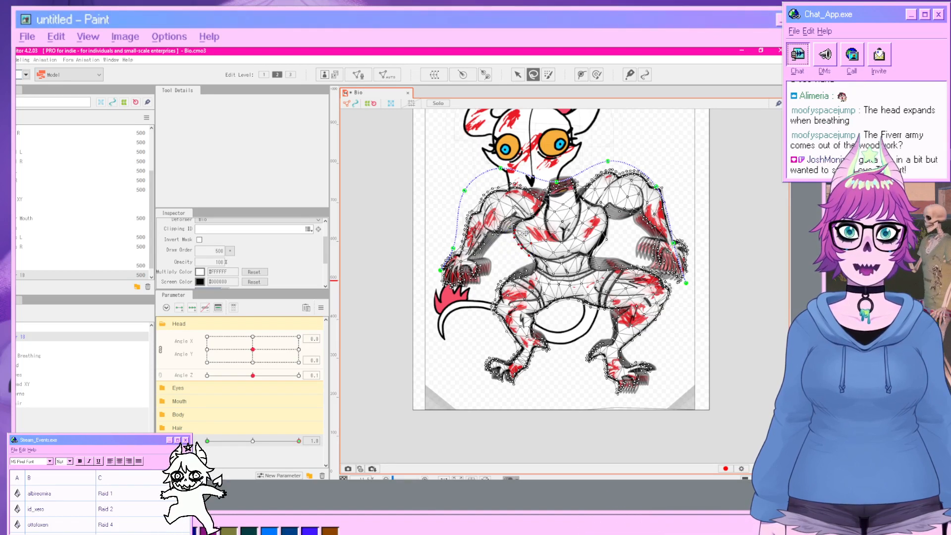
pyautogui.click(518, 77)
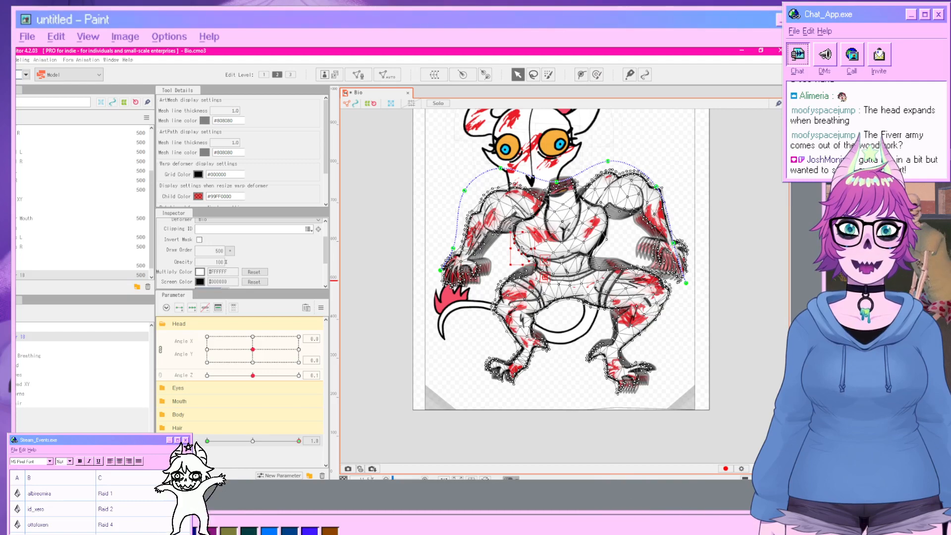
pyautogui.click(734, 298)
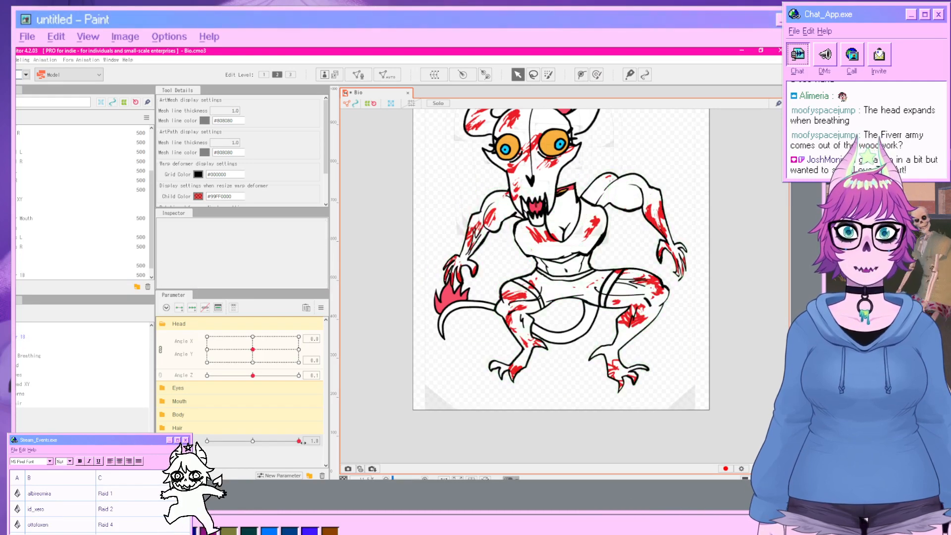
# At full breath, lasso-select vertices on the Layer 18 chest mesh and nudge them slightly downward.
pyautogui.moveTo(302, 442)
pyautogui.mouseDown()
pyautogui.moveTo(207, 442)
pyautogui.moveTo(316, 434)
pyautogui.mouseUp()
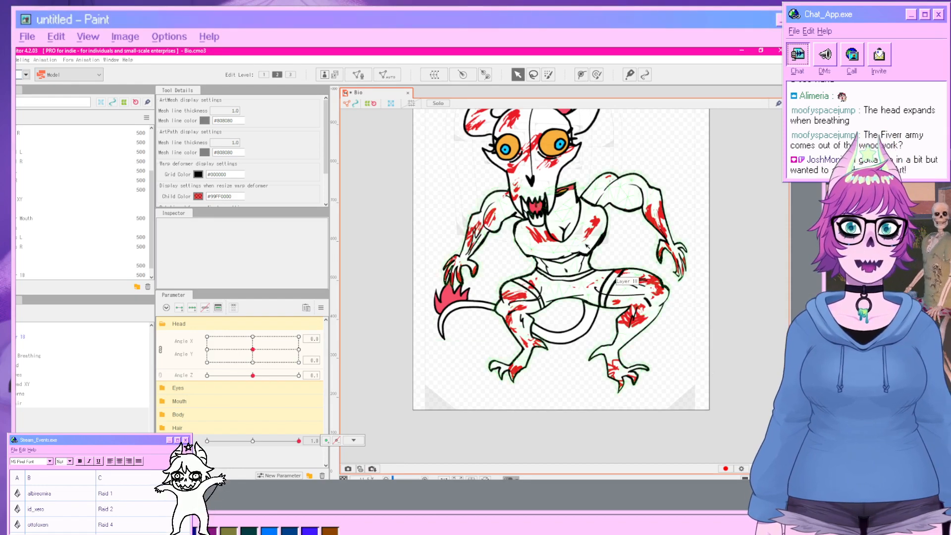
pyautogui.click(586, 246)
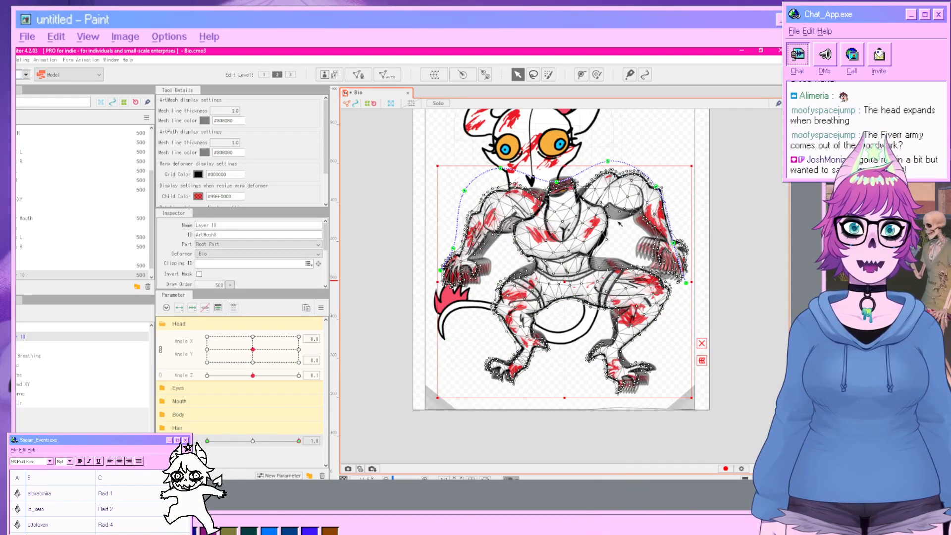
pyautogui.click(534, 76)
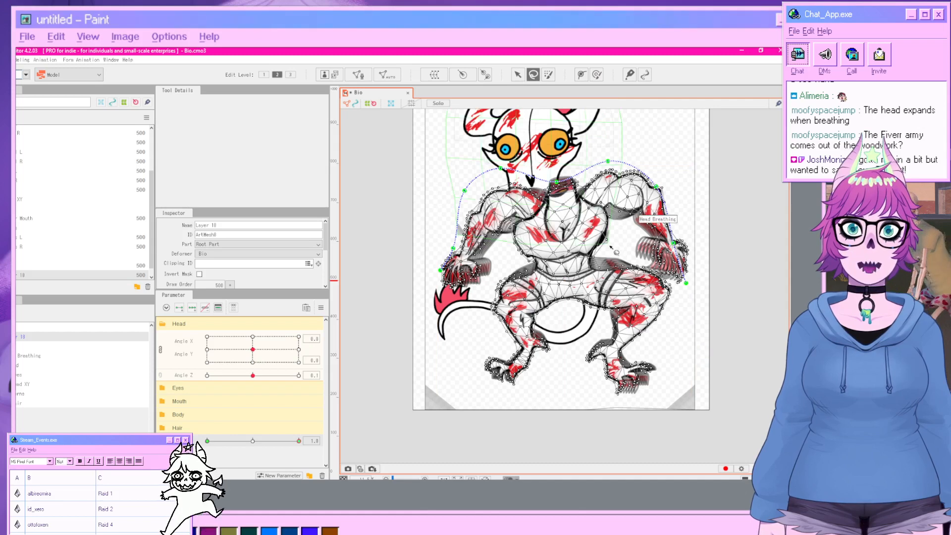
pyautogui.moveTo(616, 247)
pyautogui.mouseDown()
pyautogui.moveTo(610, 220)
pyautogui.moveTo(592, 256)
pyautogui.mouseUp()
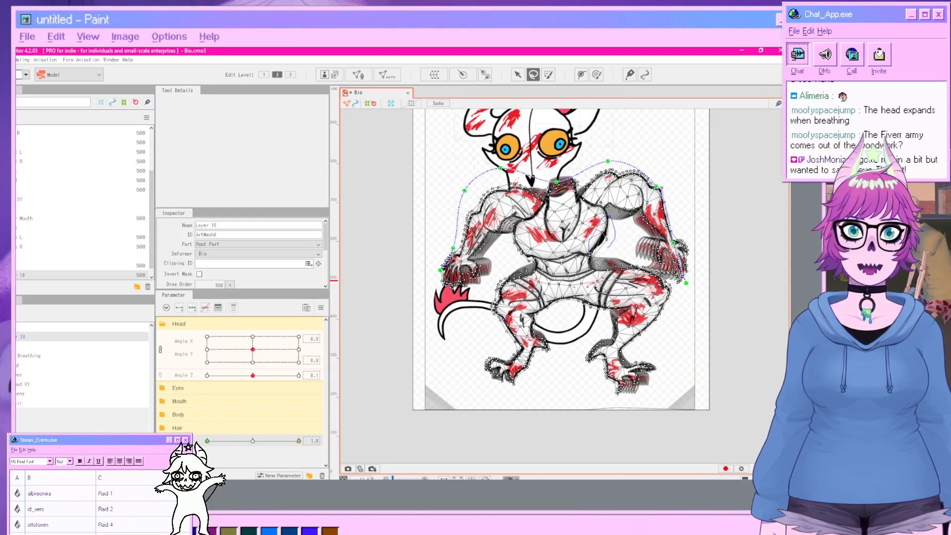
pyautogui.click(517, 75)
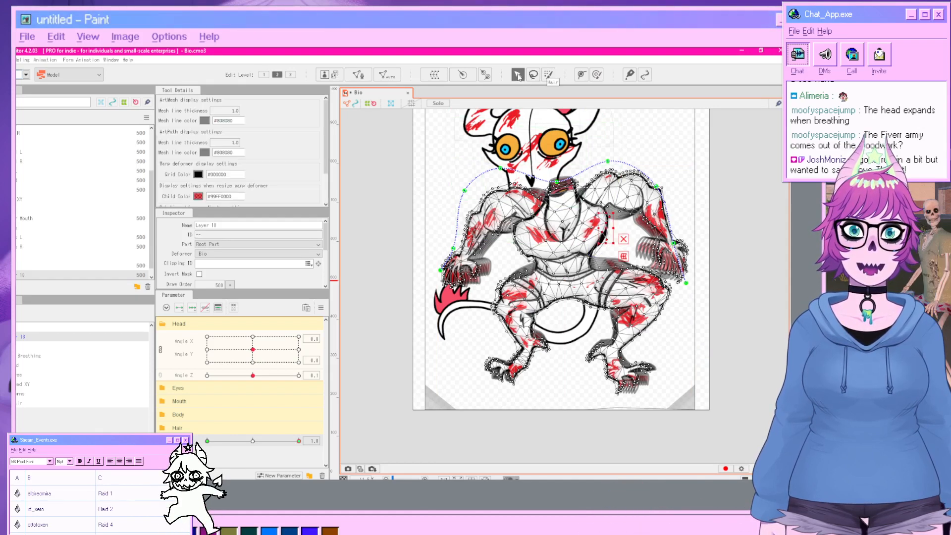
pyautogui.moveTo(606, 231); pyautogui.dragTo(609, 236)
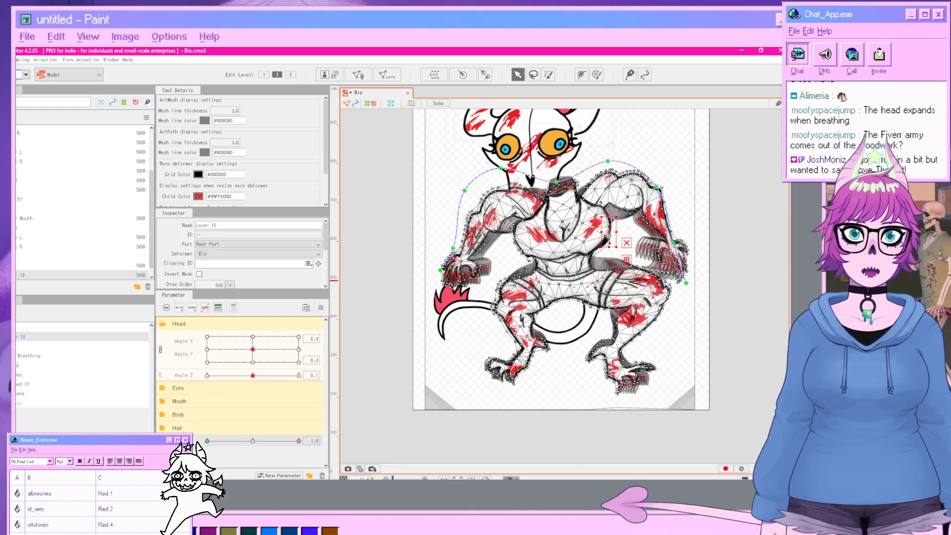
pyautogui.click(725, 273)
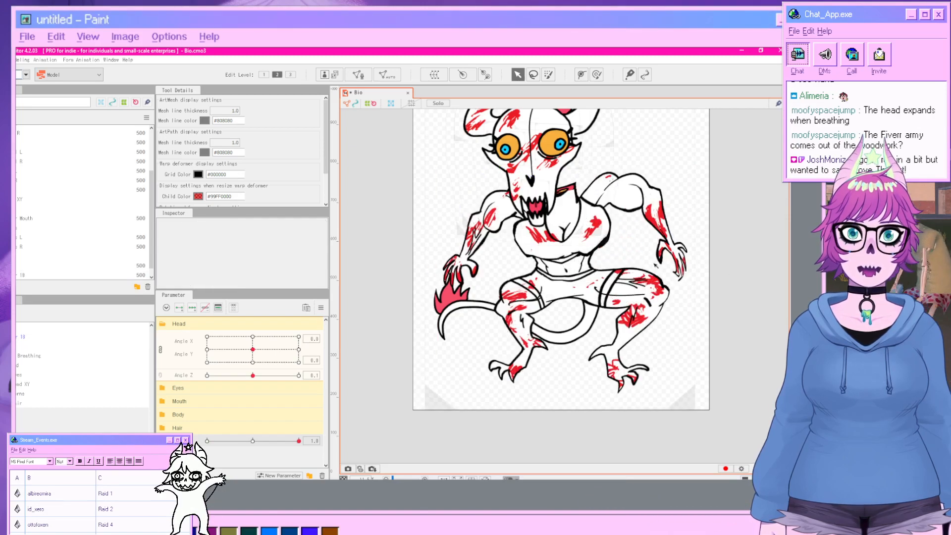
# Zoom around the body and scrub the breath parameter to check the chest deformation.
pyautogui.scroll(-2, 667, 324)
pyautogui.scroll(3, 659, 353)
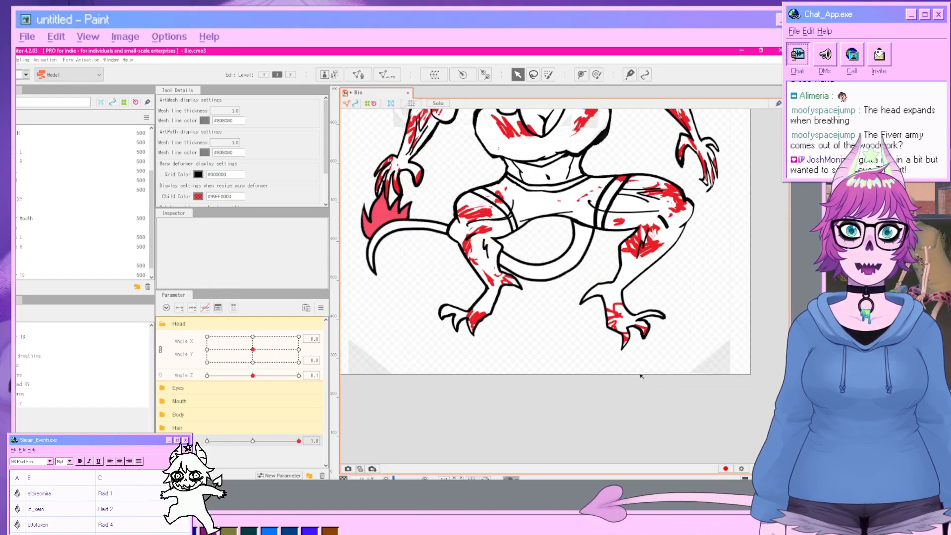
pyautogui.scroll(-2, 628, 318)
pyautogui.moveTo(616, 270); pyautogui.dragTo(608, 319)
pyautogui.scroll(2, 608, 315)
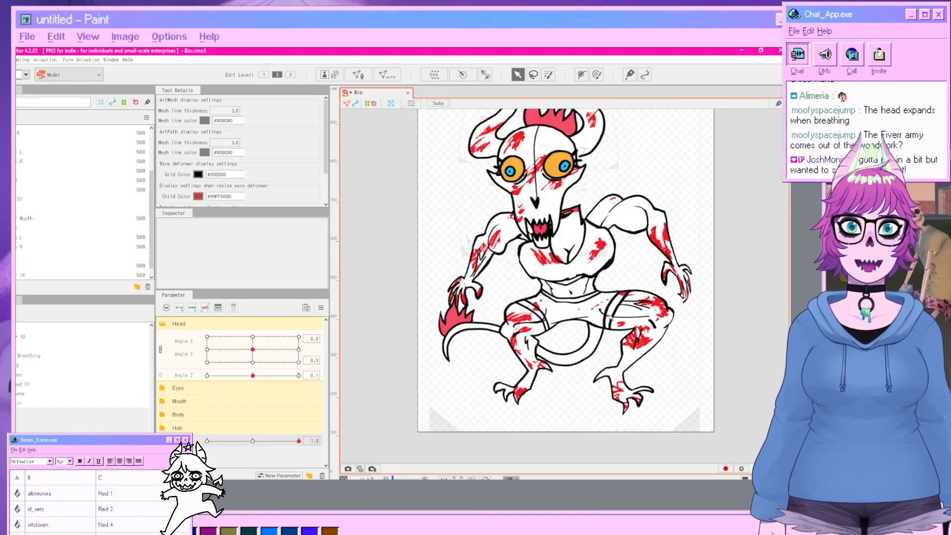
pyautogui.moveTo(299, 440); pyautogui.dragTo(330, 445)
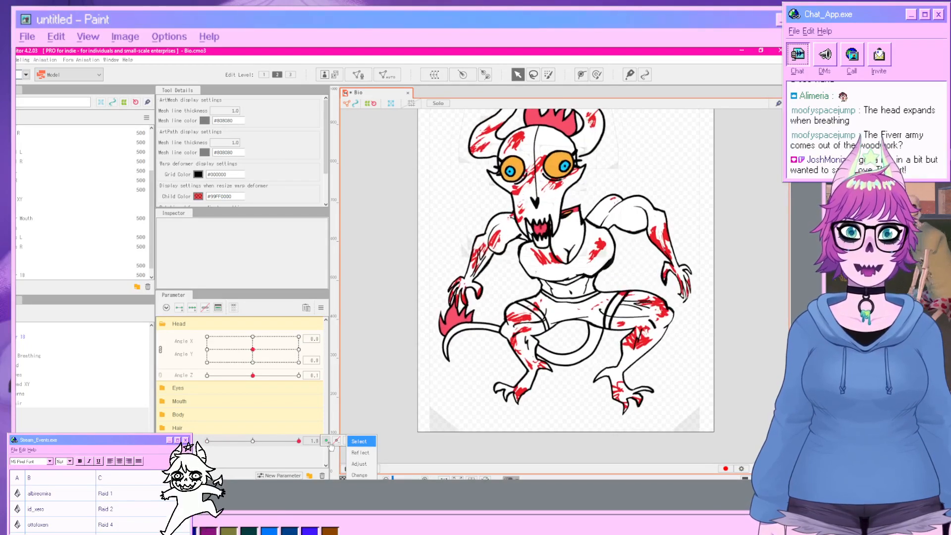
# Select the Bio warp deformer and pull two of its waist grid points inward toward the centre.
pyautogui.click(26, 328)
pyautogui.scroll(2, 510, 323)
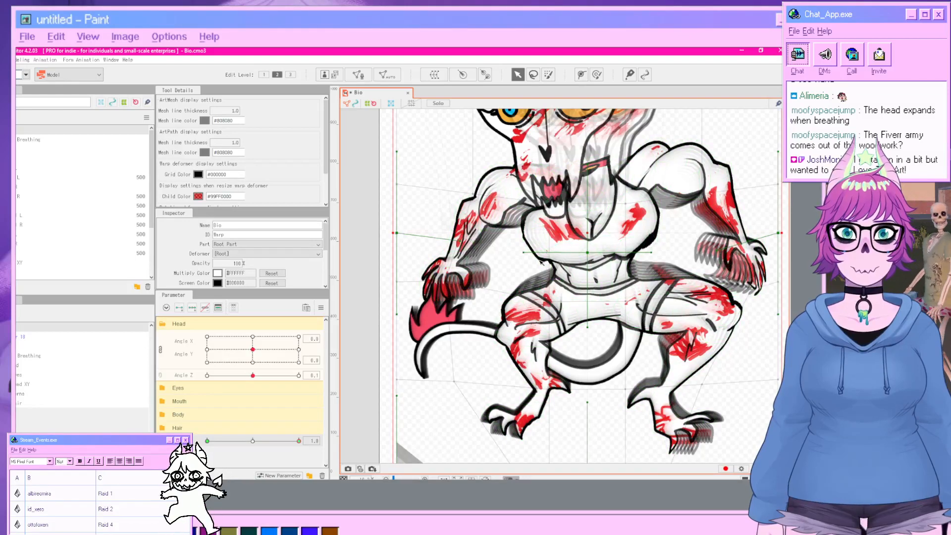
pyautogui.moveTo(524, 253); pyautogui.dragTo(547, 254)
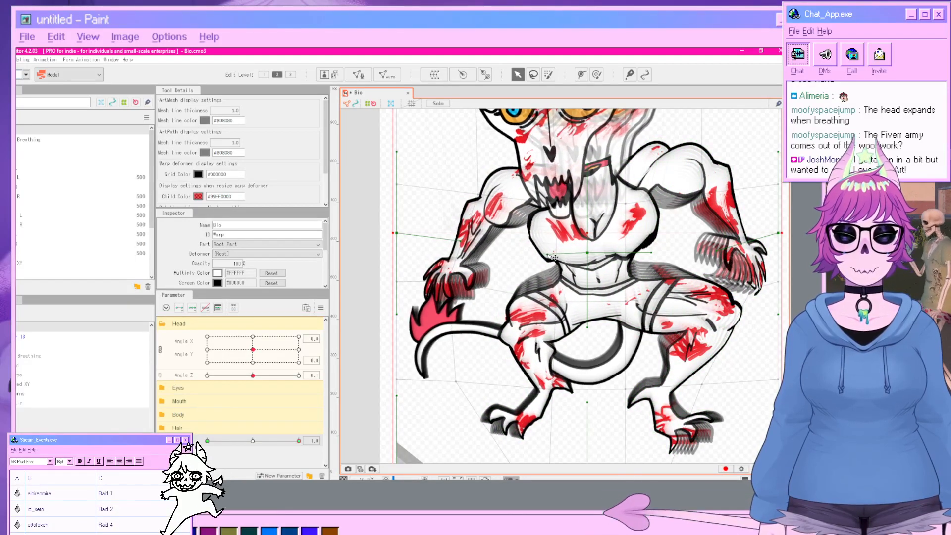
pyautogui.hotkey('ctrl', 'z')
pyautogui.scroll(-3, 284, 282)
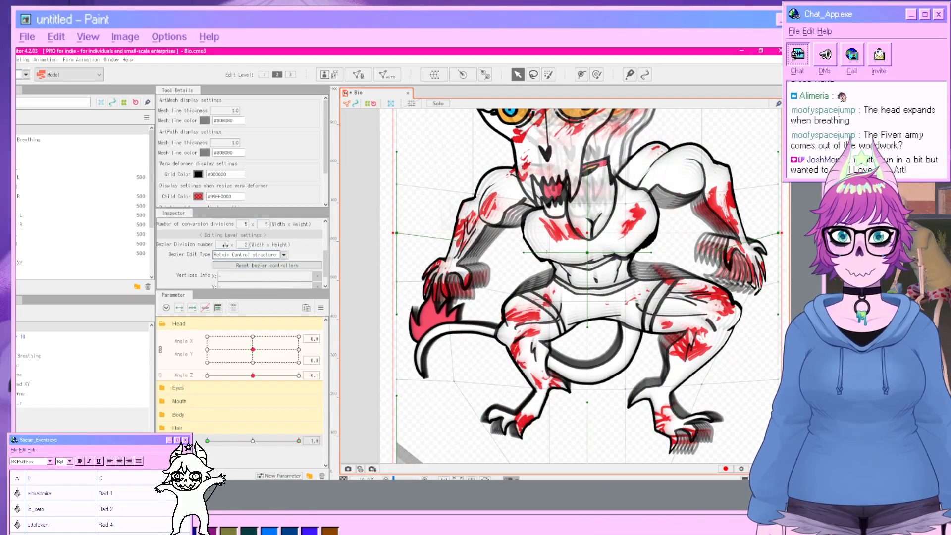
pyautogui.click(248, 263)
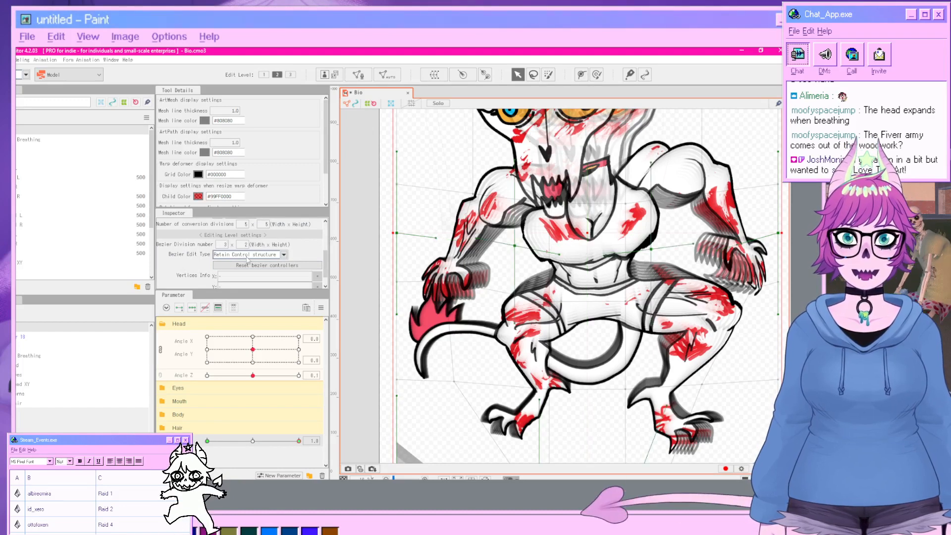
pyautogui.moveTo(522, 247); pyautogui.dragTo(530, 251)
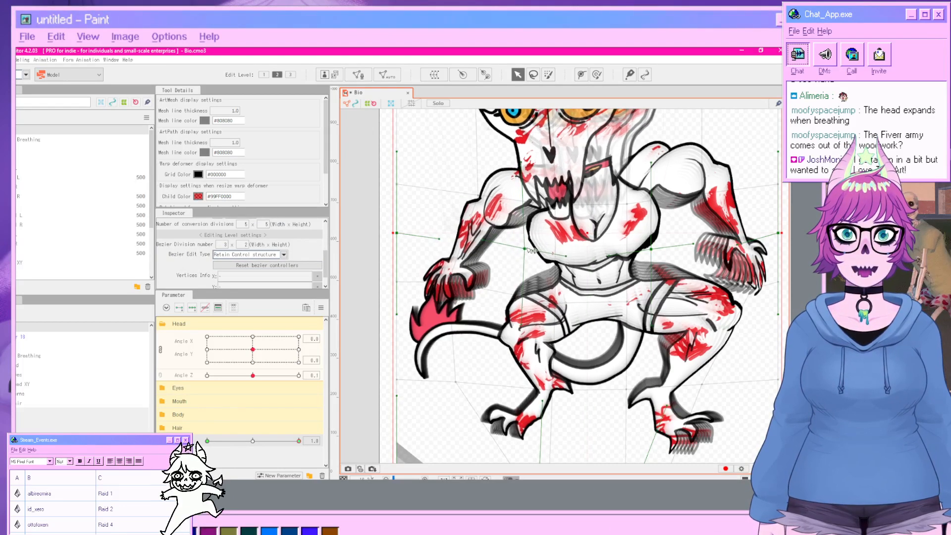
pyautogui.hotkey('ctrl', 'z')
pyautogui.moveTo(553, 300); pyautogui.dragTo(569, 300)
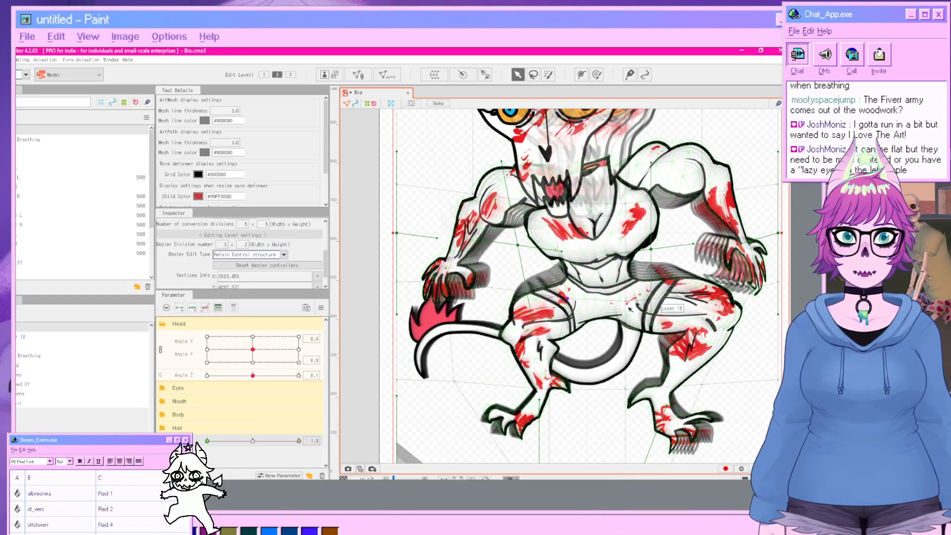
pyautogui.moveTo(627, 303); pyautogui.dragTo(615, 303)
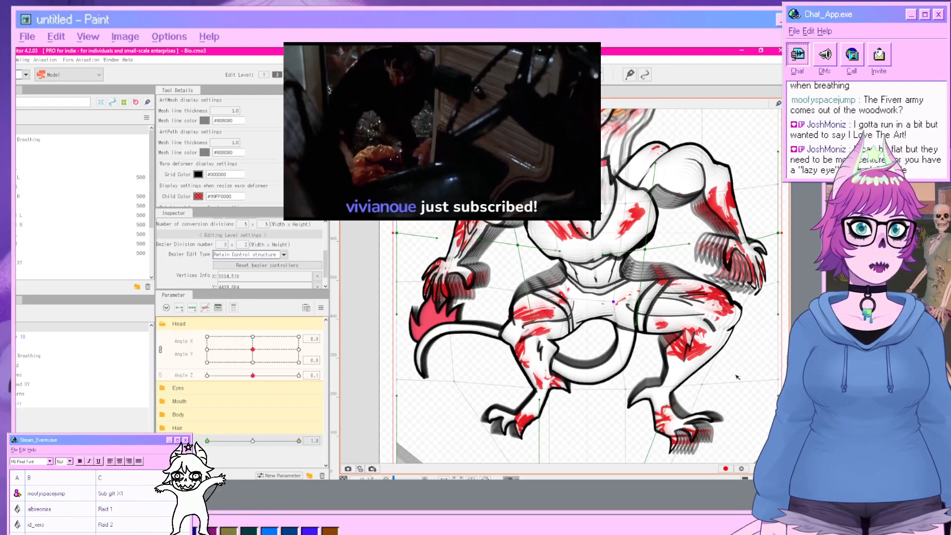
# Deselect the warp deformer and scrub the breath parameter to review the torso motion.
pyautogui.scroll(-2, 739, 374)
pyautogui.scroll(-2, 739, 374)
pyautogui.moveTo(739, 374); pyautogui.dragTo(668, 361)
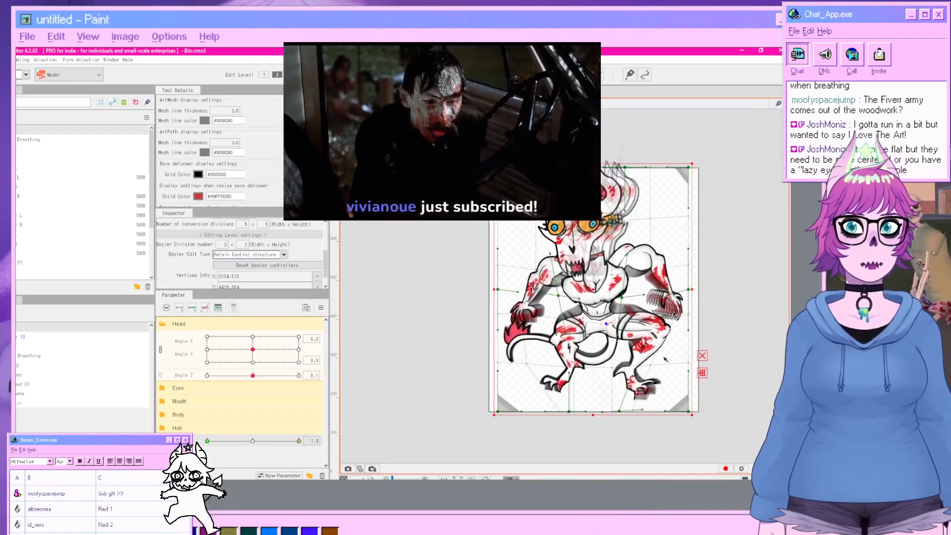
pyautogui.click(699, 342)
pyautogui.scroll(2, 655, 351)
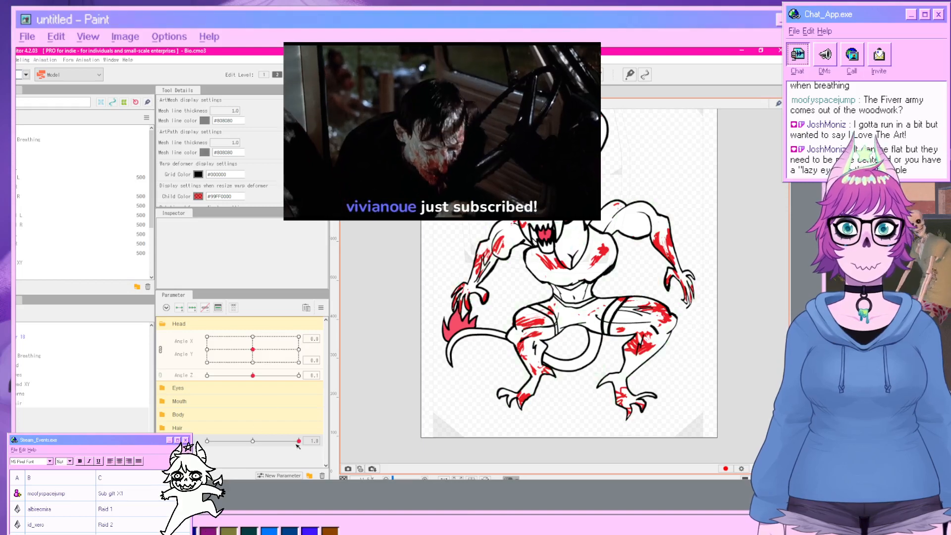
pyautogui.moveTo(299, 441)
pyautogui.mouseDown()
pyautogui.moveTo(206, 441)
pyautogui.moveTo(305, 443)
pyautogui.mouseUp()
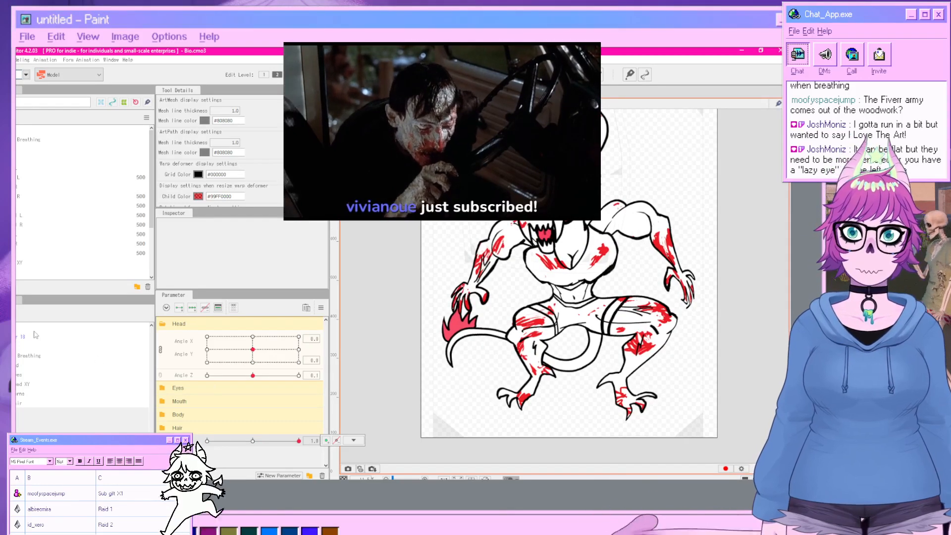
# Select the Bio warp deformer and push a lower-right grid point outward, then deselect it.
pyautogui.click(521, 295)
pyautogui.scroll(2, 573, 316)
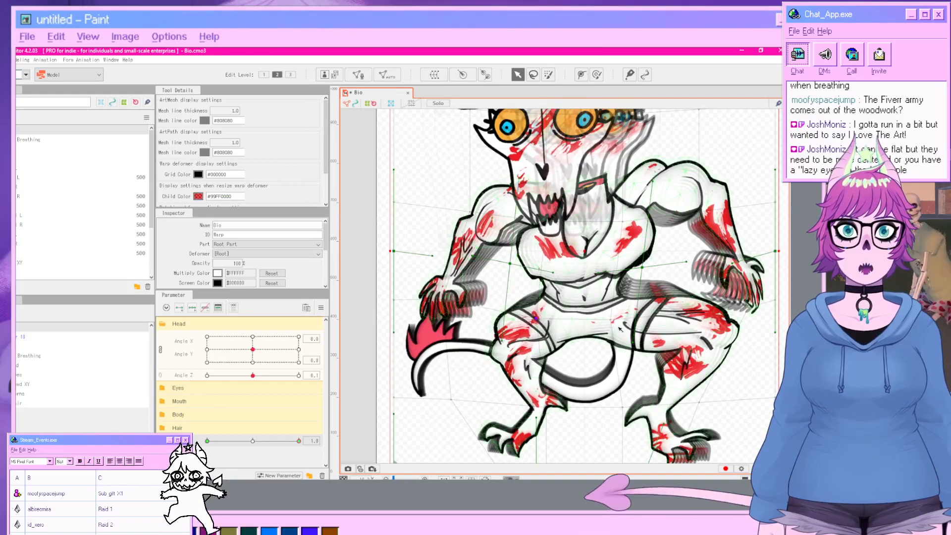
pyautogui.moveTo(613, 321); pyautogui.dragTo(642, 321)
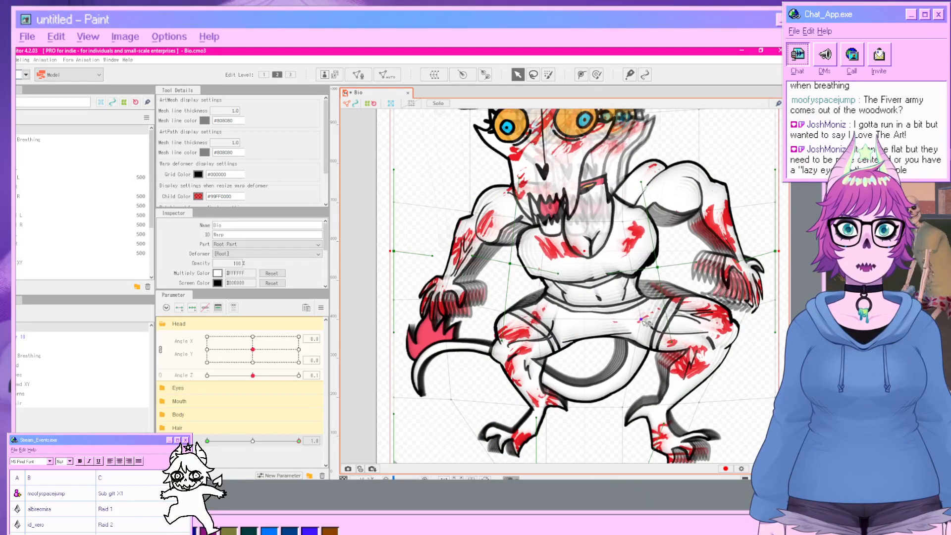
pyautogui.click(369, 322)
# Zoom out and scrub the breath parameter to review the whole breathing animation.
pyautogui.scroll(-2, 414, 336)
pyautogui.scroll(-2, 446, 352)
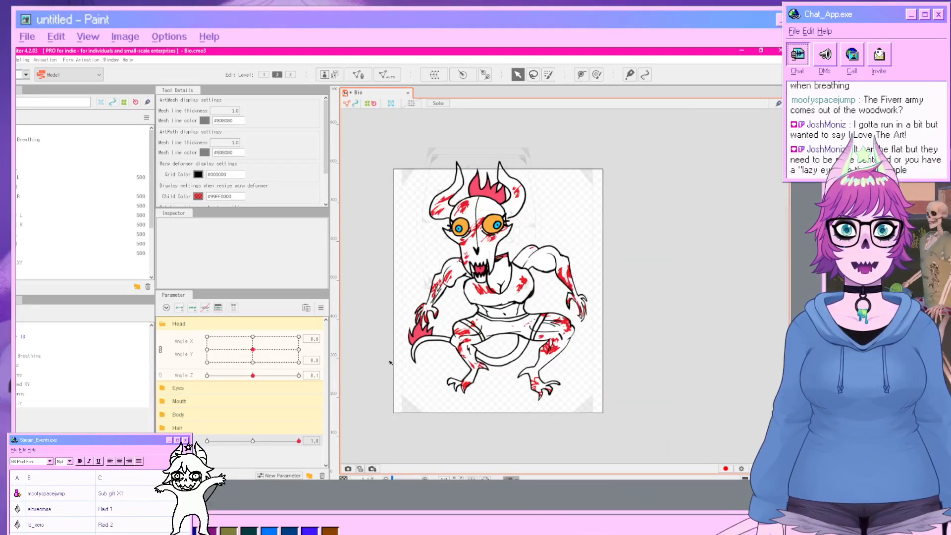
pyautogui.moveTo(454, 359); pyautogui.dragTo(457, 354)
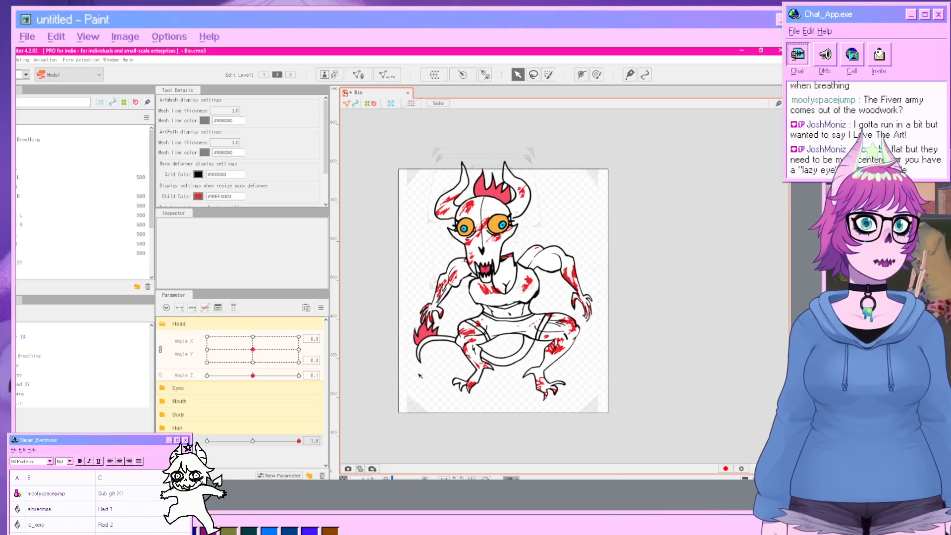
pyautogui.moveTo(299, 442); pyautogui.dragTo(208, 449)
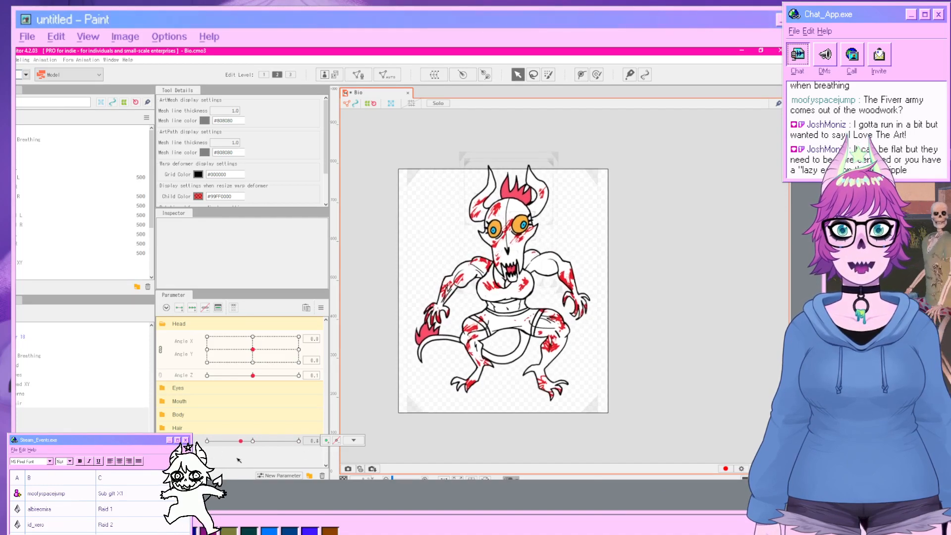
# Open the Physics/Scene Blending Settings window and play the Random Pose scene to preview the model.
pyautogui.click(24, 60)
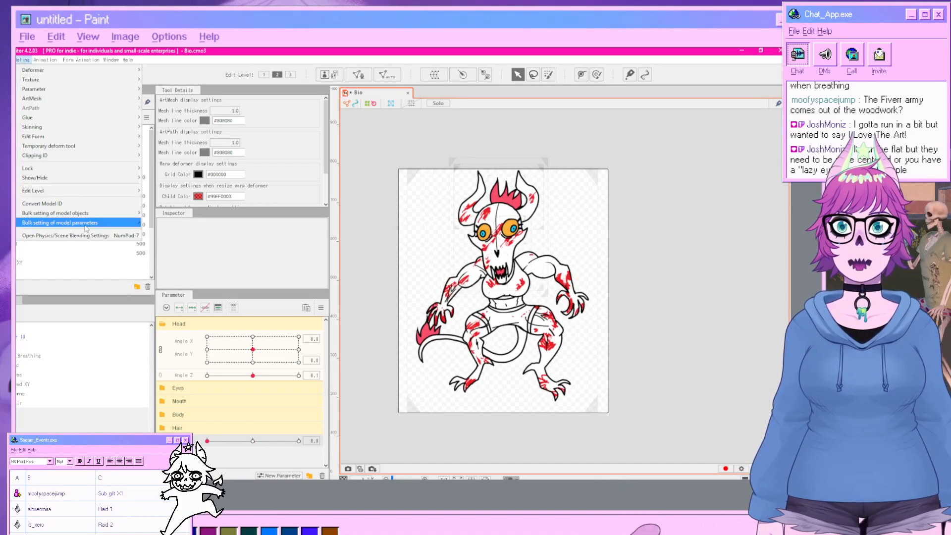
pyautogui.click(64, 237)
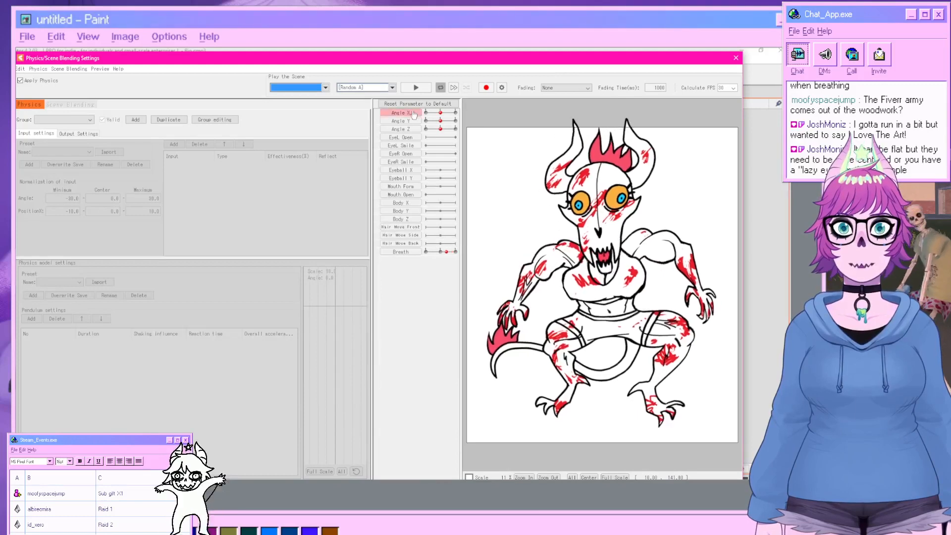
pyautogui.click(376, 87)
pyautogui.click(367, 109)
pyautogui.click(416, 88)
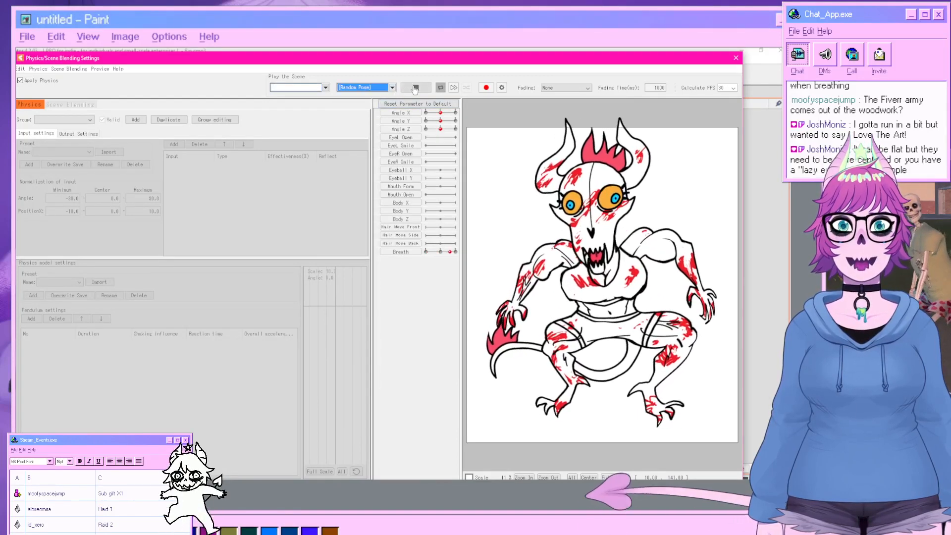
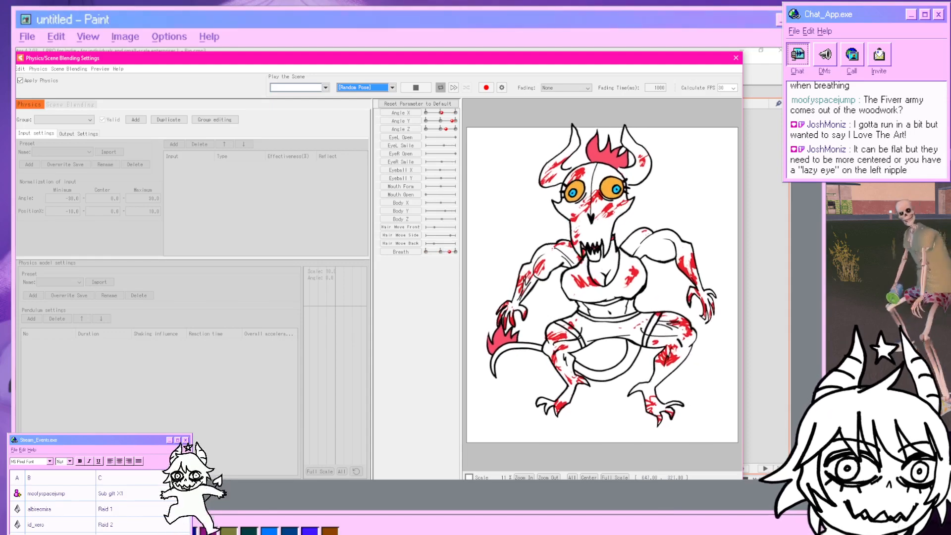
# Close the preview window, select the tail art mesh, and create a parent warp deformer named Tail for it.
pyautogui.click(735, 58)
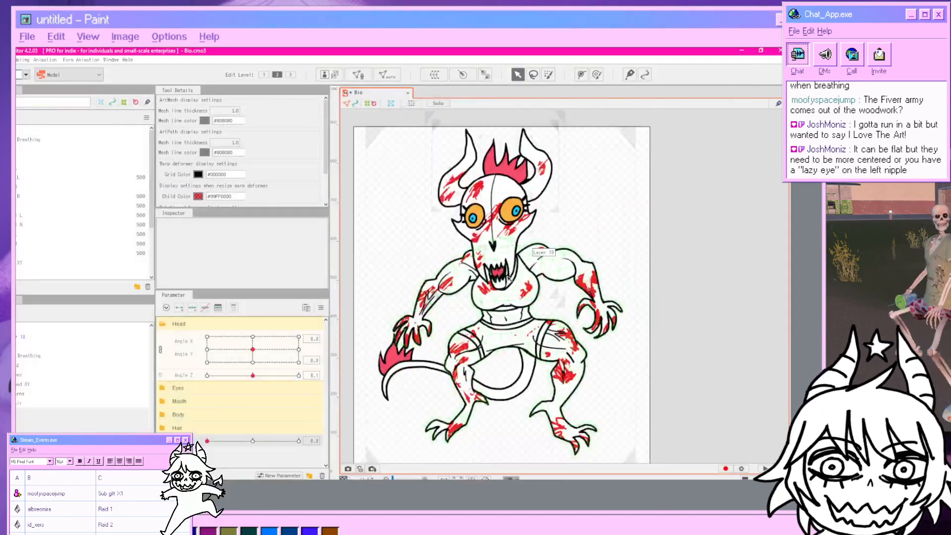
pyautogui.scroll(3, 508, 278)
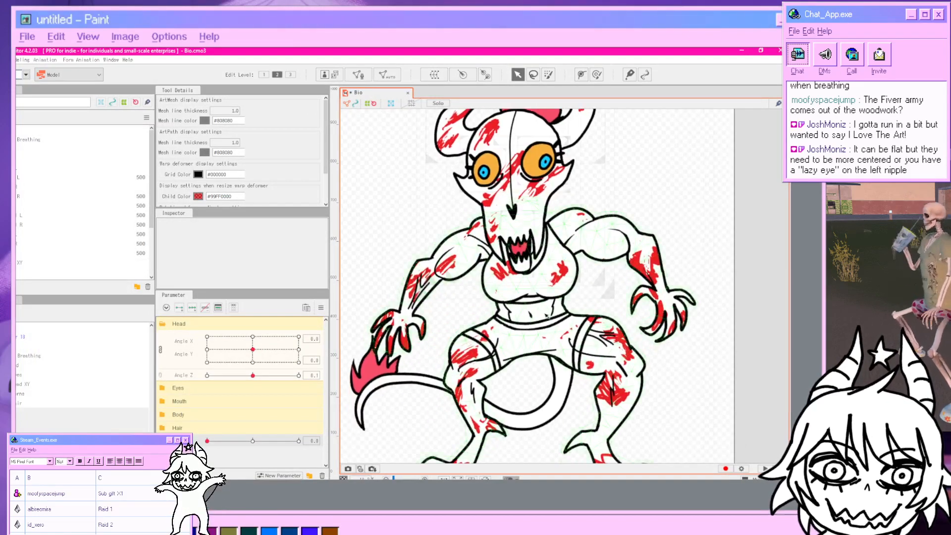
pyautogui.scroll(-3, 547, 297)
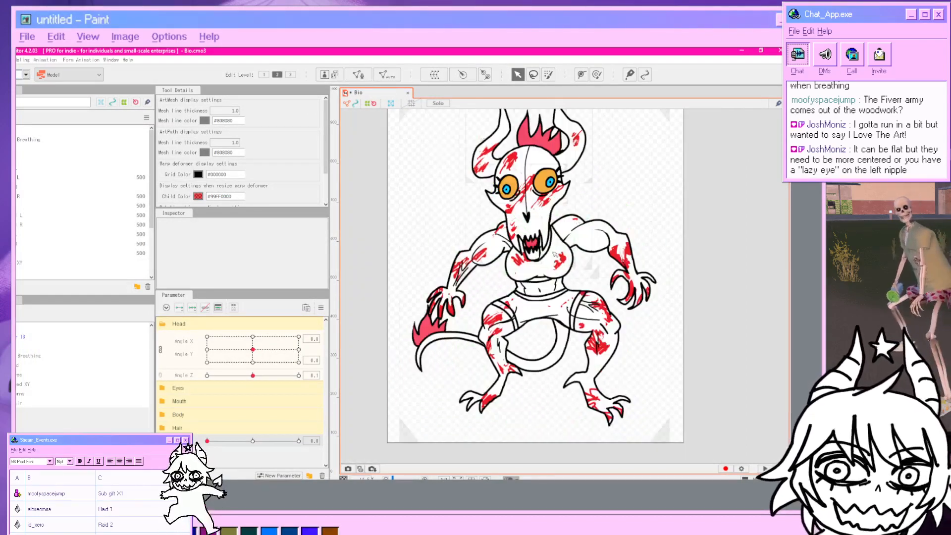
pyautogui.moveTo(546, 324); pyautogui.dragTo(550, 313)
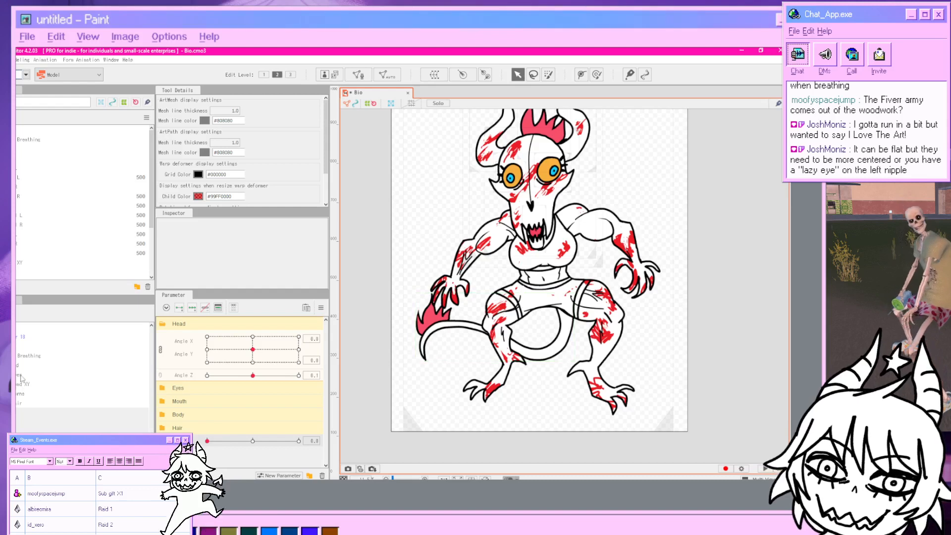
pyautogui.click(19, 346)
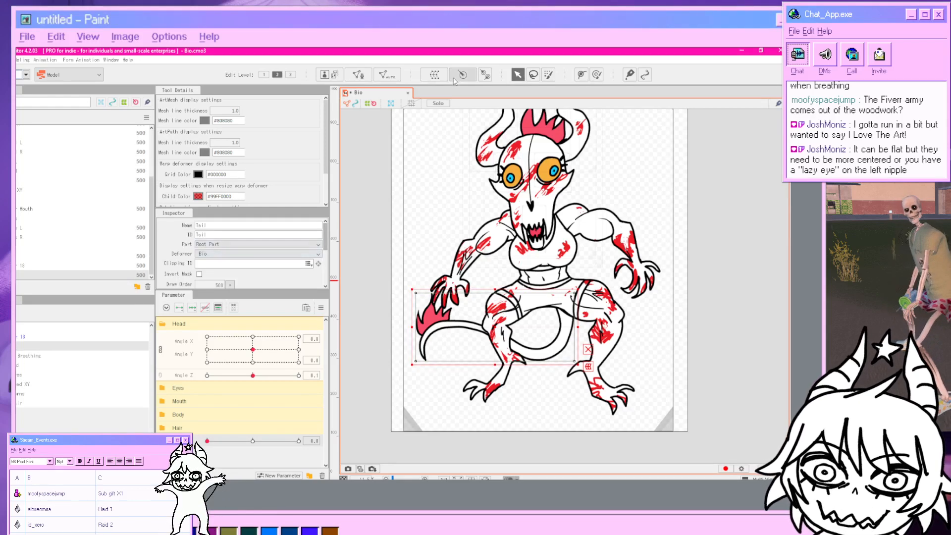
pyautogui.click(435, 74)
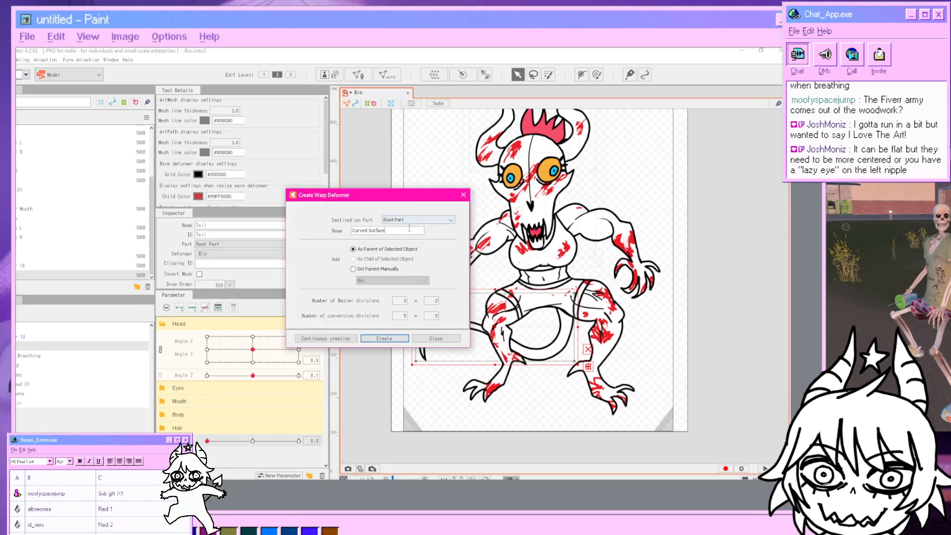
pyautogui.moveTo(394, 231); pyautogui.dragTo(334, 228)
pyautogui.write('Tail')
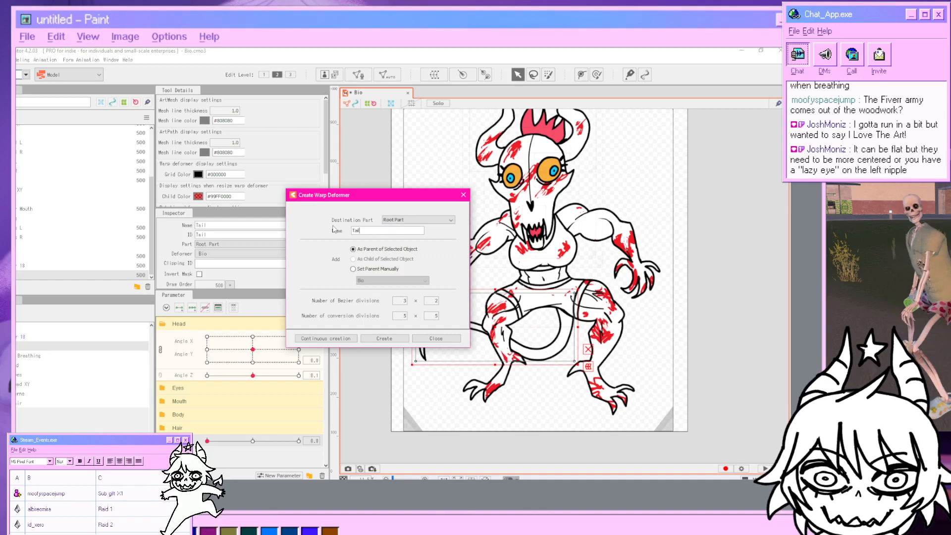
pyautogui.click(385, 338)
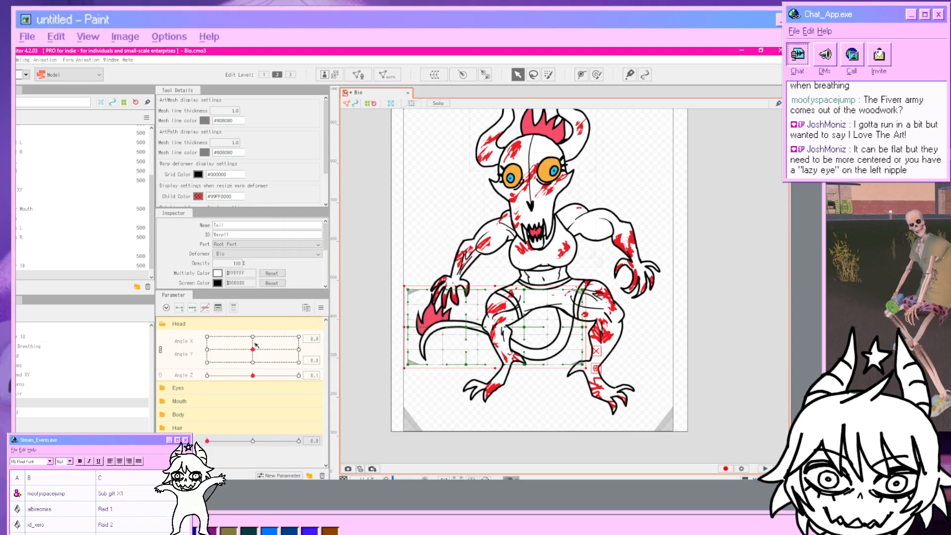
# Add keys for the breath parameter to the Tail deformer and bend the tail upward at breath 1.0, then scrub breath to review.
pyautogui.click(180, 309)
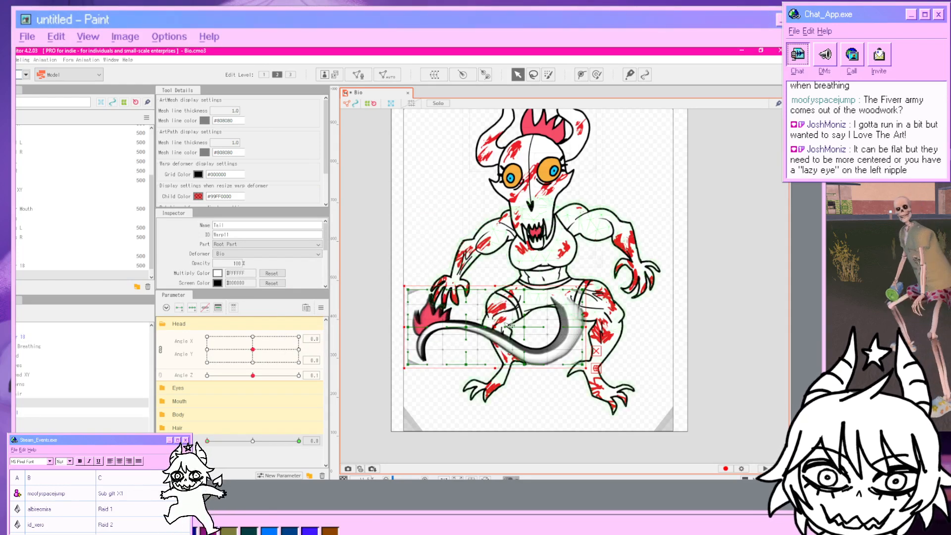
pyautogui.moveTo(252, 441); pyautogui.dragTo(325, 444)
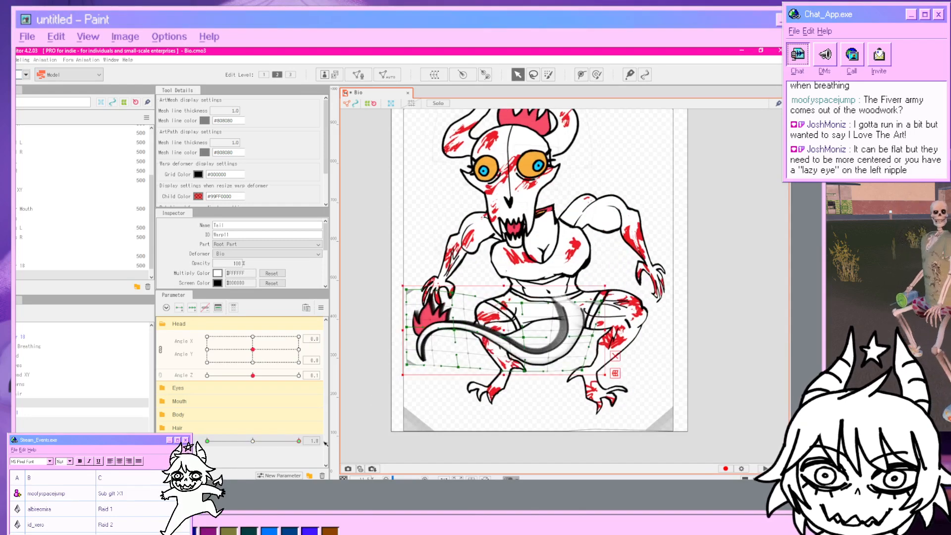
pyautogui.click(615, 356)
pyautogui.moveTo(458, 334)
pyautogui.mouseDown()
pyautogui.moveTo(462, 297)
pyautogui.moveTo(459, 316)
pyautogui.mouseUp()
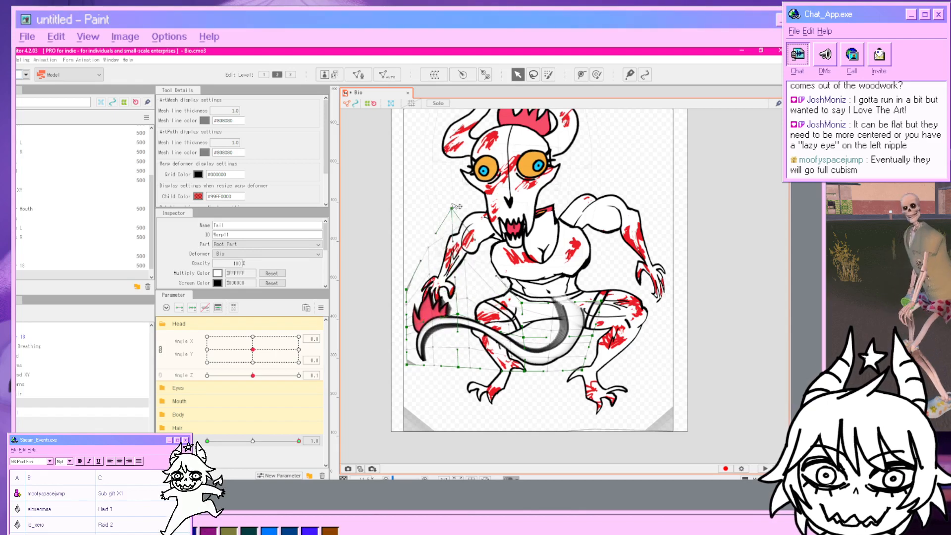
pyautogui.moveTo(524, 337); pyautogui.dragTo(502, 344)
pyautogui.moveTo(458, 368); pyautogui.dragTo(459, 326)
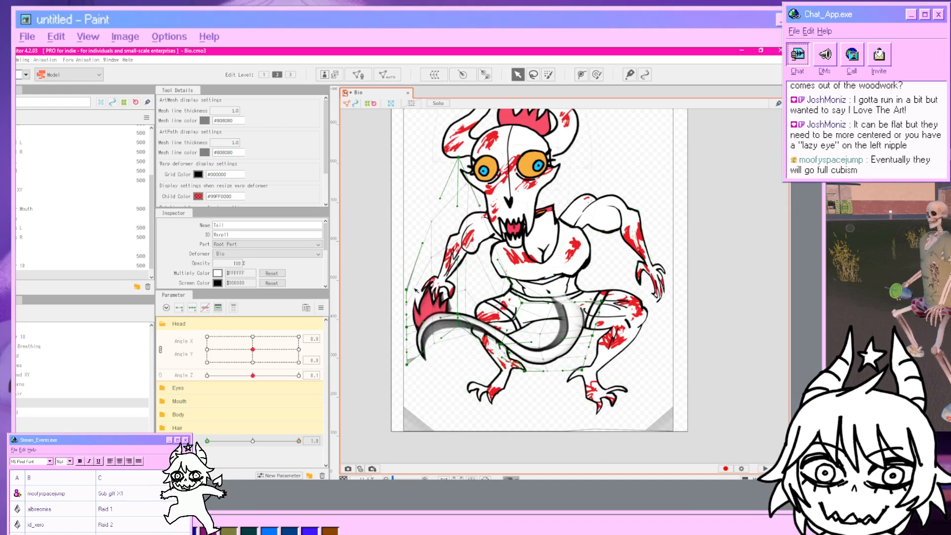
pyautogui.moveTo(407, 290); pyautogui.dragTo(426, 219)
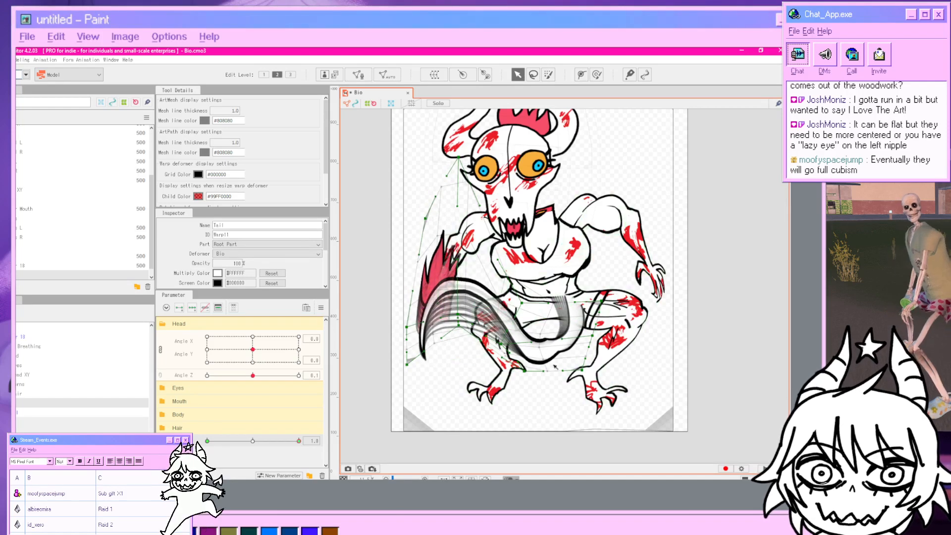
pyautogui.moveTo(544, 361); pyautogui.dragTo(525, 358)
pyautogui.moveTo(584, 370); pyautogui.dragTo(583, 352)
pyautogui.click(762, 352)
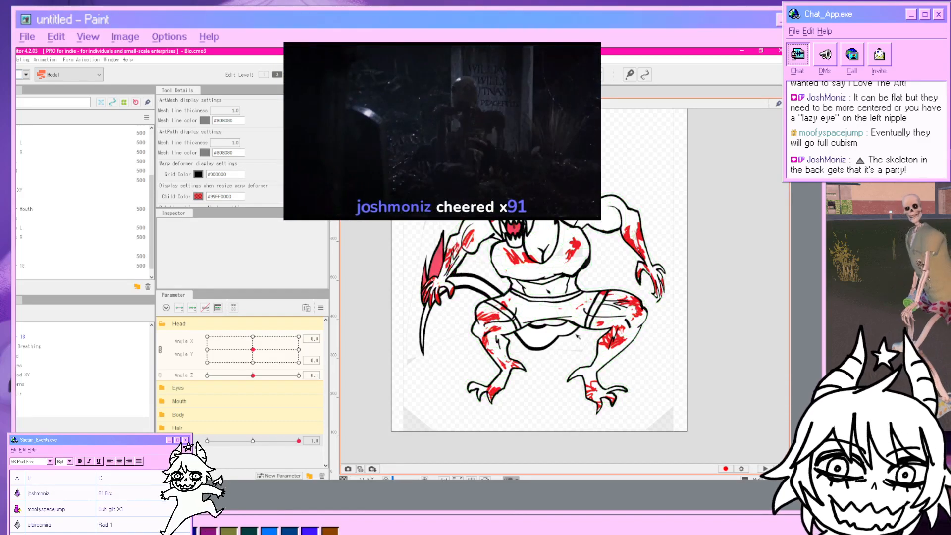
pyautogui.moveTo(299, 441)
pyautogui.mouseDown()
pyautogui.moveTo(203, 440)
pyautogui.moveTo(312, 434)
pyautogui.mouseUp()
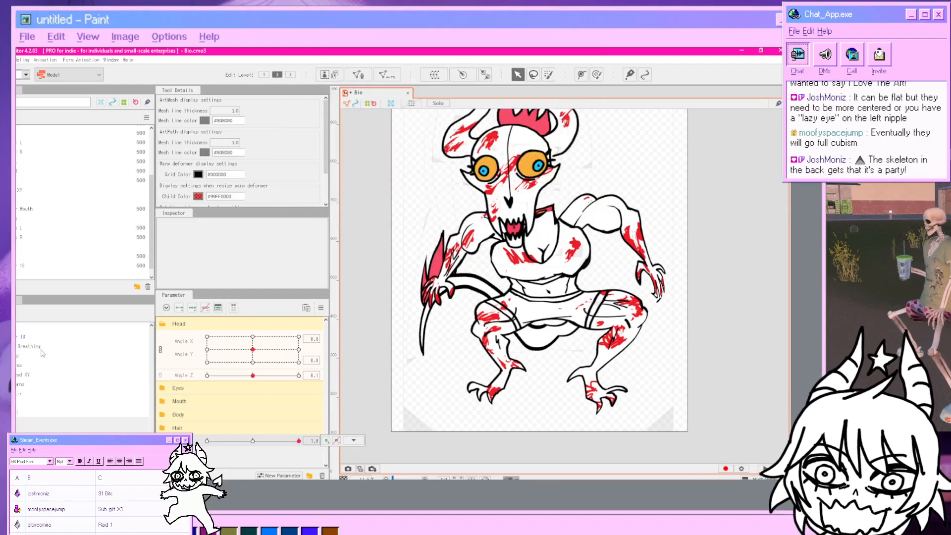
# Reselect the Tail deformer and pull its central grid points upward to reshape the tail's curve.
pyautogui.click(20, 403)
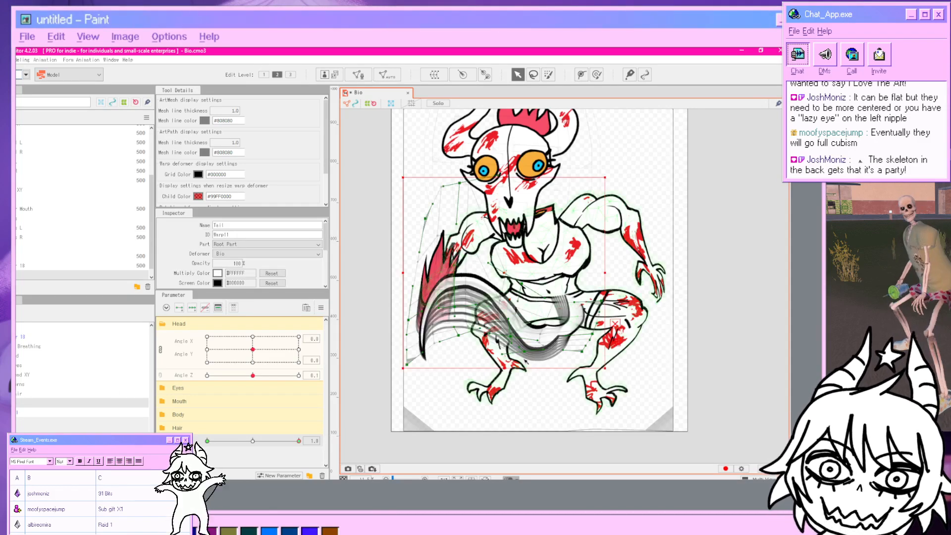
pyautogui.scroll(2, 526, 362)
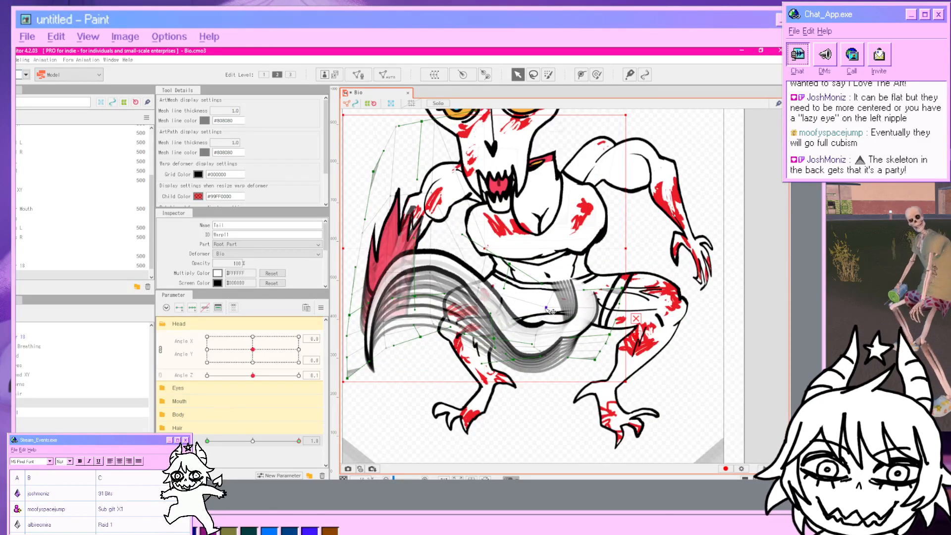
pyautogui.moveTo(546, 309); pyautogui.dragTo(540, 239)
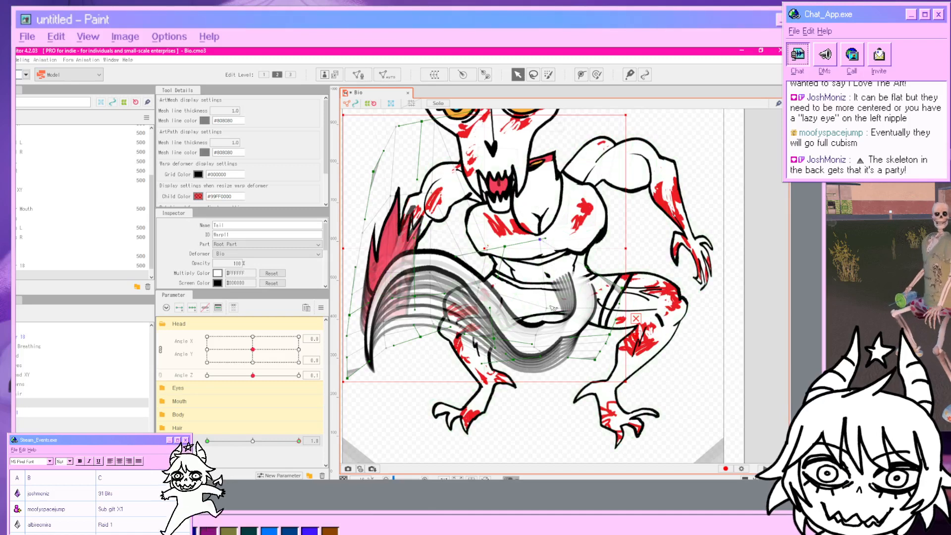
pyautogui.moveTo(548, 308); pyautogui.dragTo(520, 278)
pyautogui.moveTo(609, 336)
pyautogui.mouseDown()
pyautogui.moveTo(588, 332)
pyautogui.moveTo(604, 338)
pyautogui.mouseUp()
pyautogui.moveTo(520, 281)
pyautogui.mouseDown()
pyautogui.moveTo(518, 271)
pyautogui.moveTo(525, 279)
pyautogui.mouseUp()
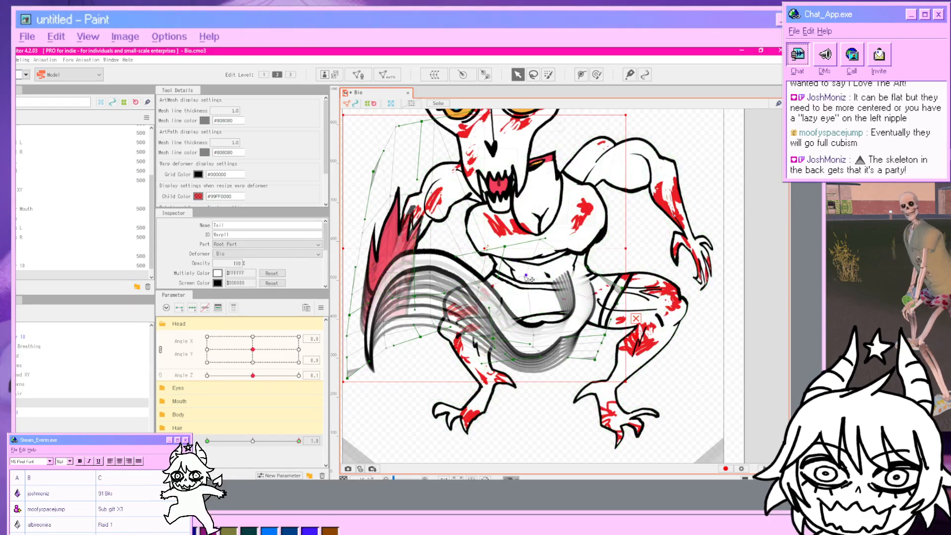
pyautogui.click(643, 390)
pyautogui.scroll(-2, 622, 403)
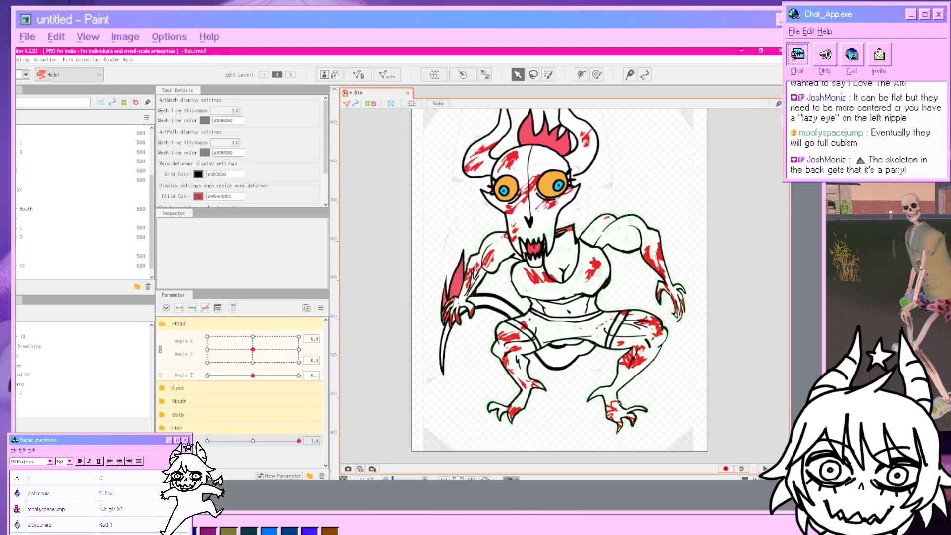
# Undo the recent Tail deformer grid edits and deselect the deformer.
pyautogui.hotkey('ctrl', 'z')
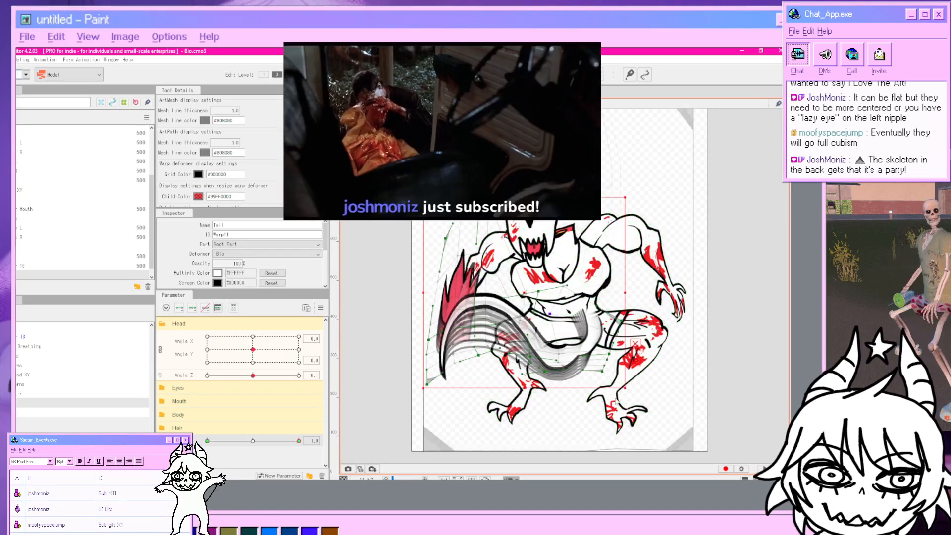
pyautogui.hotkey('ctrl', 'z')
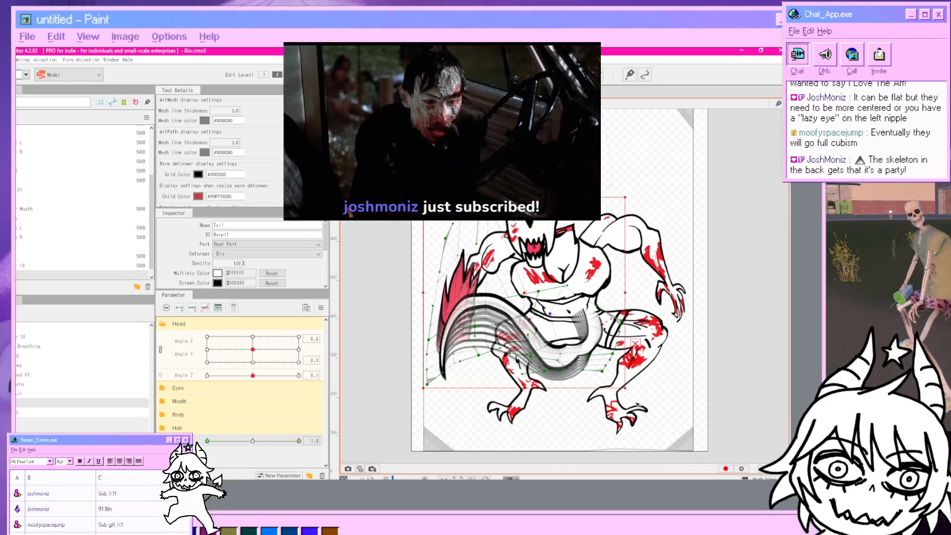
pyautogui.hotkey('ctrl', 'z')
pyautogui.hotkey('ctrl', 'z')
pyautogui.hotkey('ctrl', 'z')
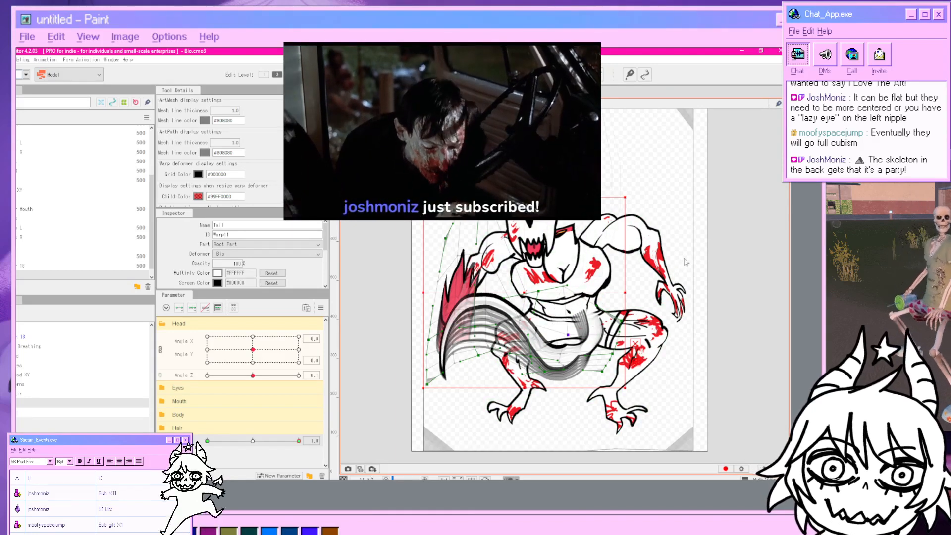
pyautogui.hotkey('ctrl', 'z')
pyautogui.hotkey('ctrl', 'z')
pyautogui.hotkey('ctrl', 'z')
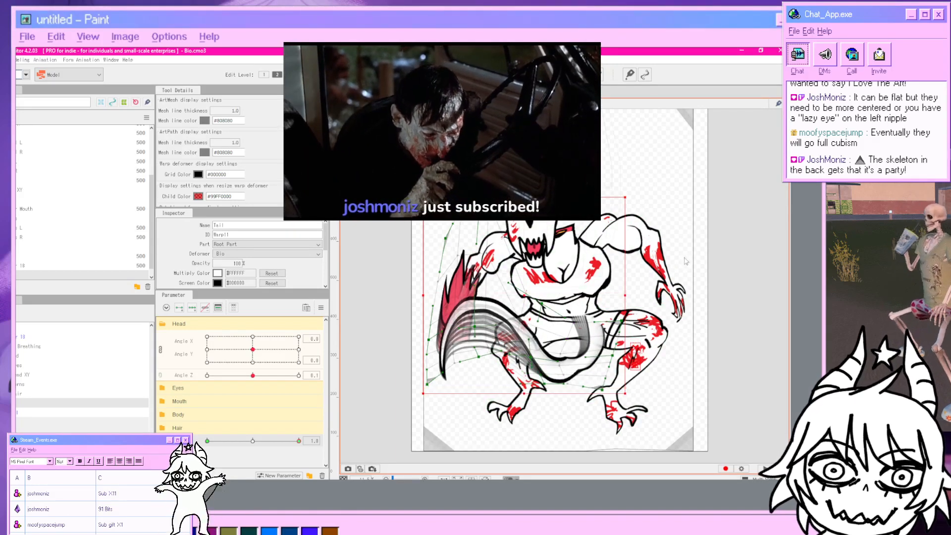
pyautogui.click(685, 259)
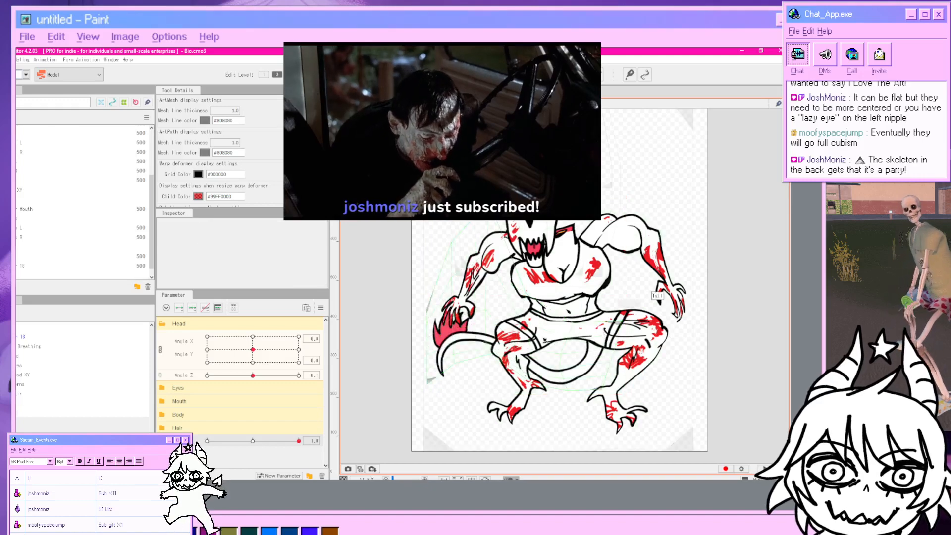
# Scrub the breath parameter back down to 0 to review the tail motion.
pyautogui.moveTo(298, 441)
pyautogui.mouseDown()
pyautogui.moveTo(207, 441)
pyautogui.moveTo(352, 441)
pyautogui.moveTo(206, 440)
pyautogui.moveTo(317, 444)
pyautogui.mouseUp()
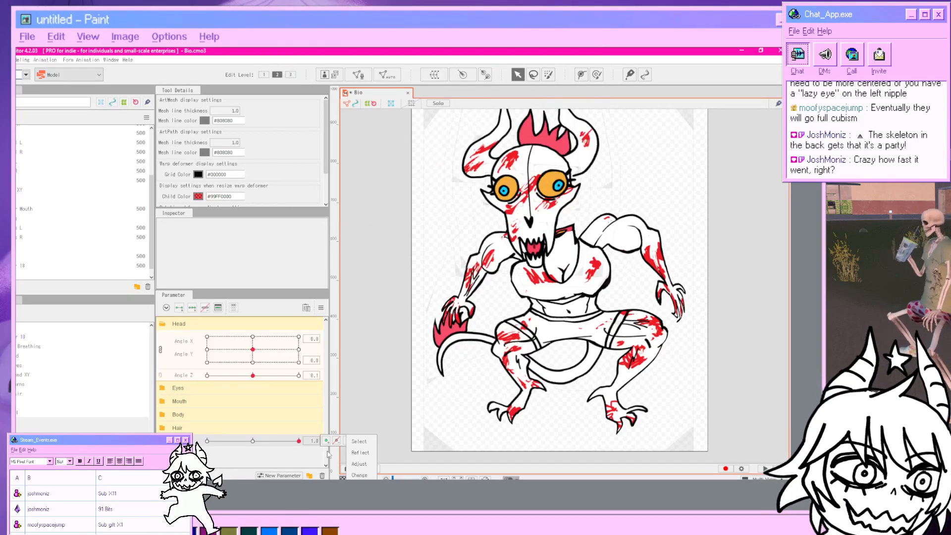
pyautogui.moveTo(327, 455); pyautogui.dragTo(307, 442)
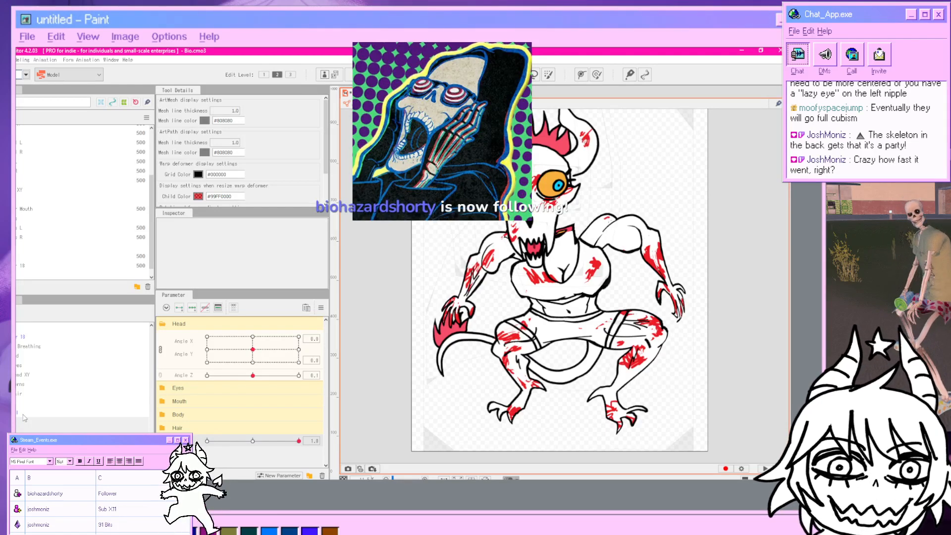
pyautogui.moveTo(299, 441); pyautogui.dragTo(207, 441)
# Preview the model again by playing the Random Pose scene in the Physics/Scene Blending Settings window, then close it.
pyautogui.click(22, 59)
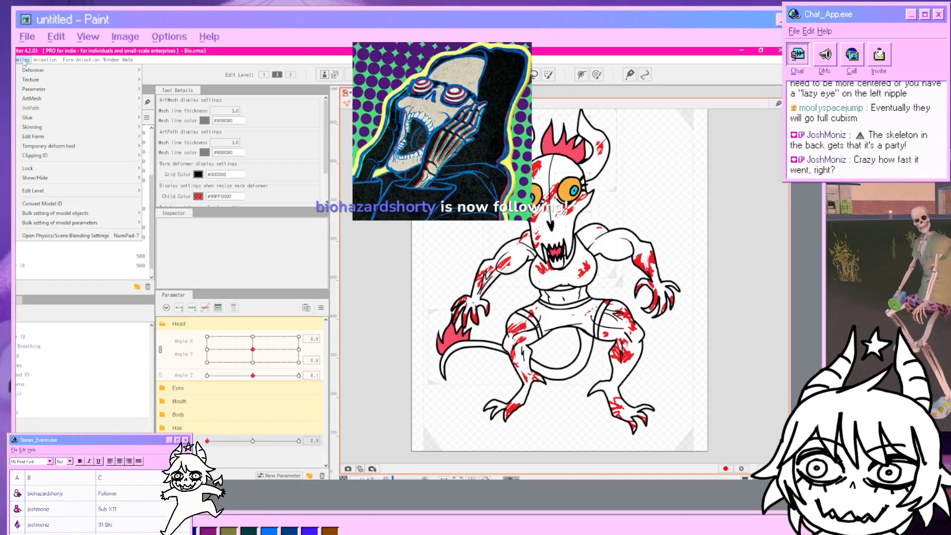
pyautogui.click(60, 234)
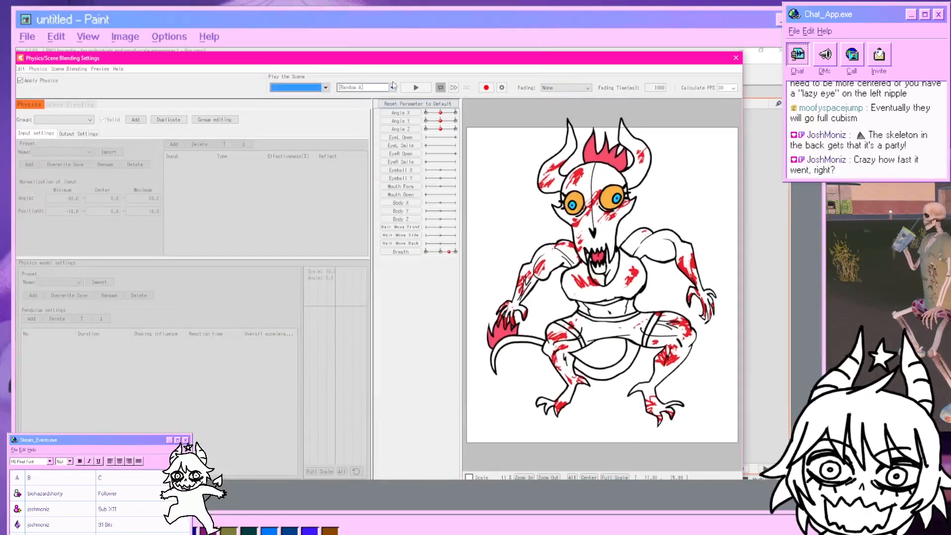
pyautogui.click(392, 87)
pyautogui.click(353, 109)
pyautogui.click(416, 88)
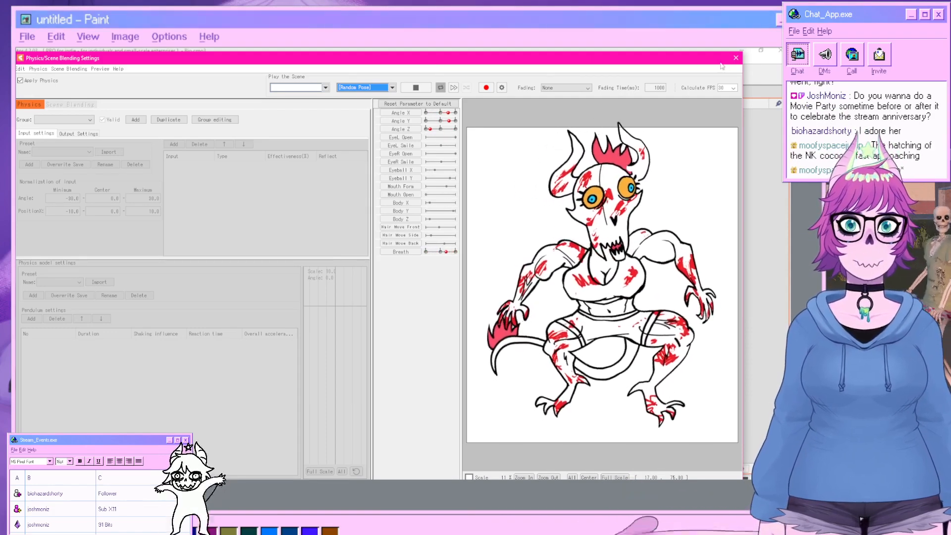
pyautogui.click(736, 58)
# Key the Hair deformer on Angle X and, at Angle X 30, shift its grid toward the left side of the head.
pyautogui.moveTo(572, 159); pyautogui.dragTo(569, 227)
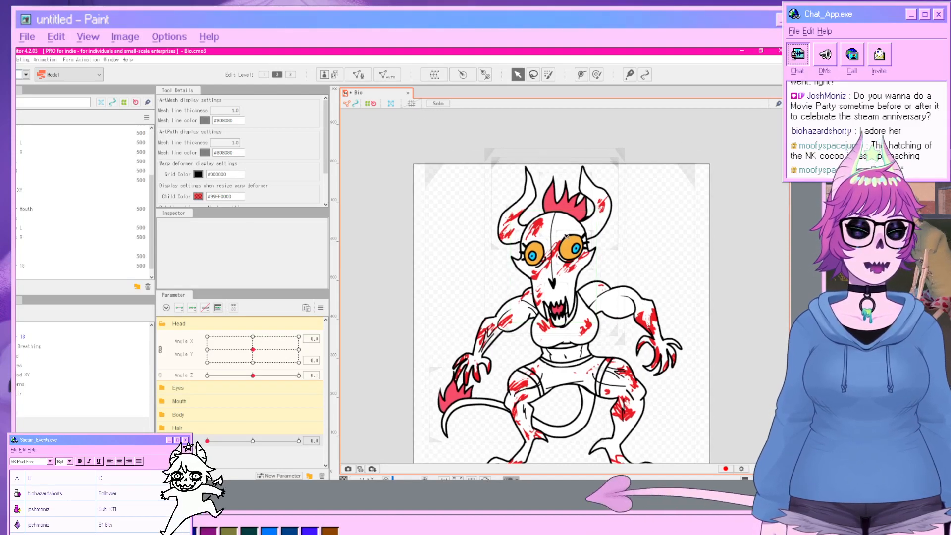
pyautogui.scroll(2, 562, 242)
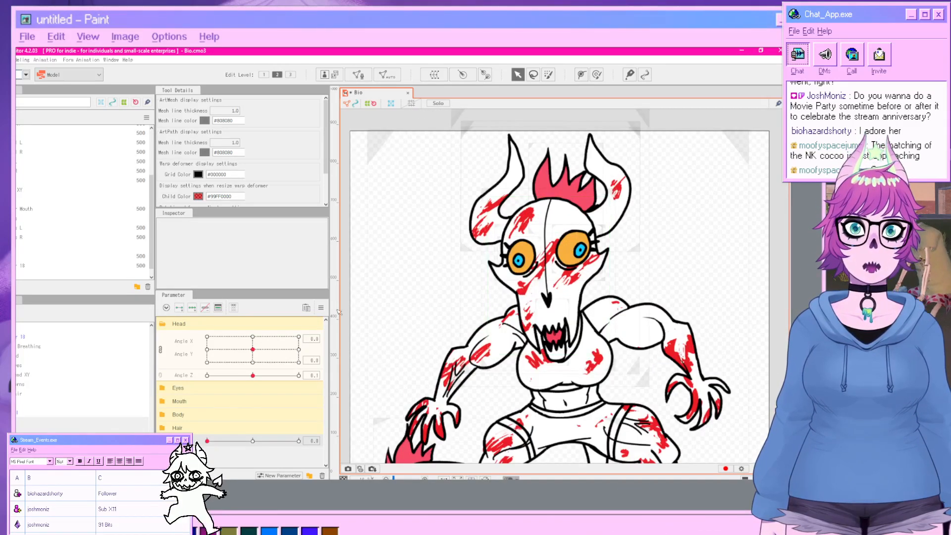
pyautogui.click(36, 395)
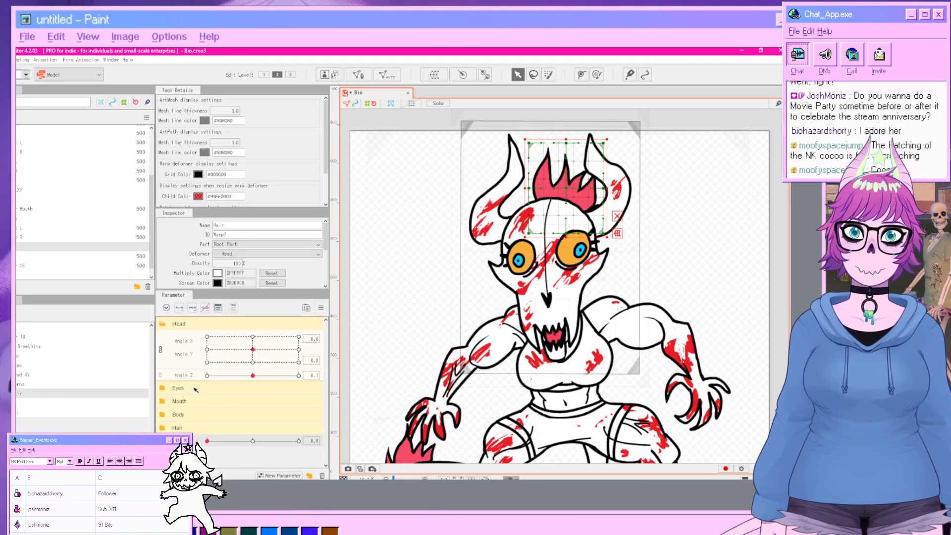
pyautogui.click(162, 351)
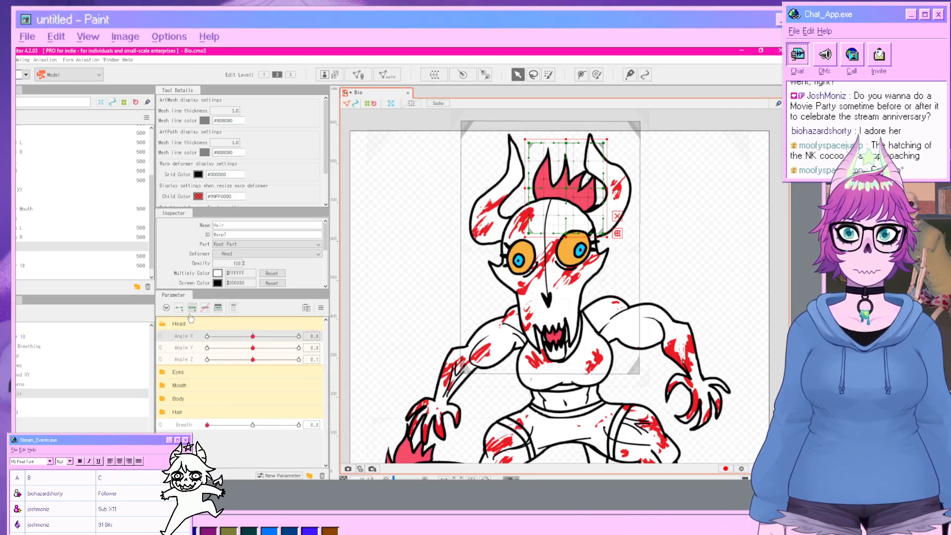
pyautogui.moveTo(253, 336); pyautogui.dragTo(299, 336)
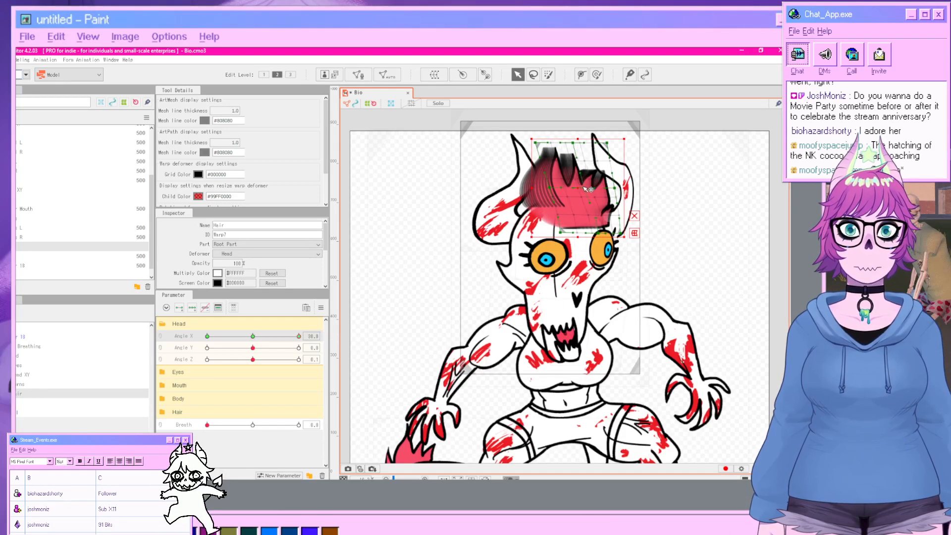
pyautogui.moveTo(574, 190); pyautogui.dragTo(536, 190)
pyautogui.hotkey('ctrl', 'z')
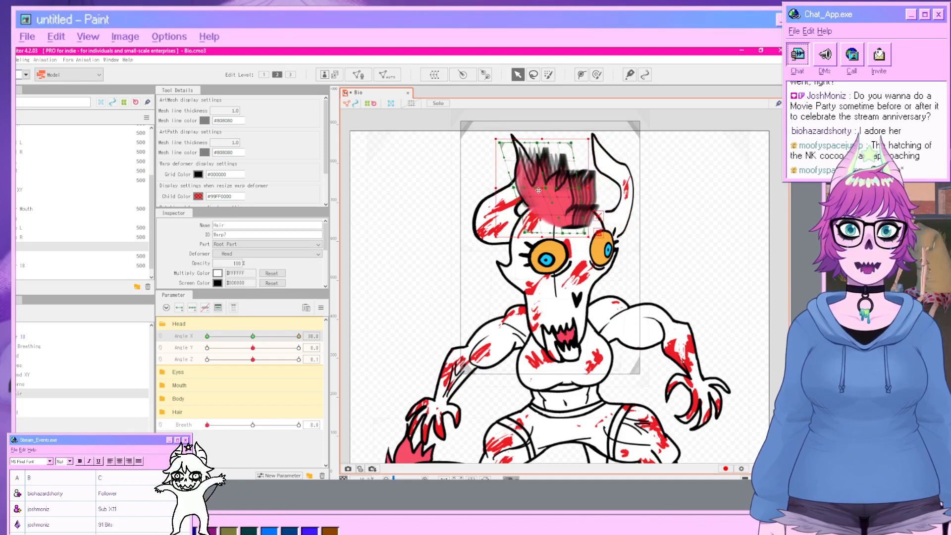
pyautogui.click(659, 267)
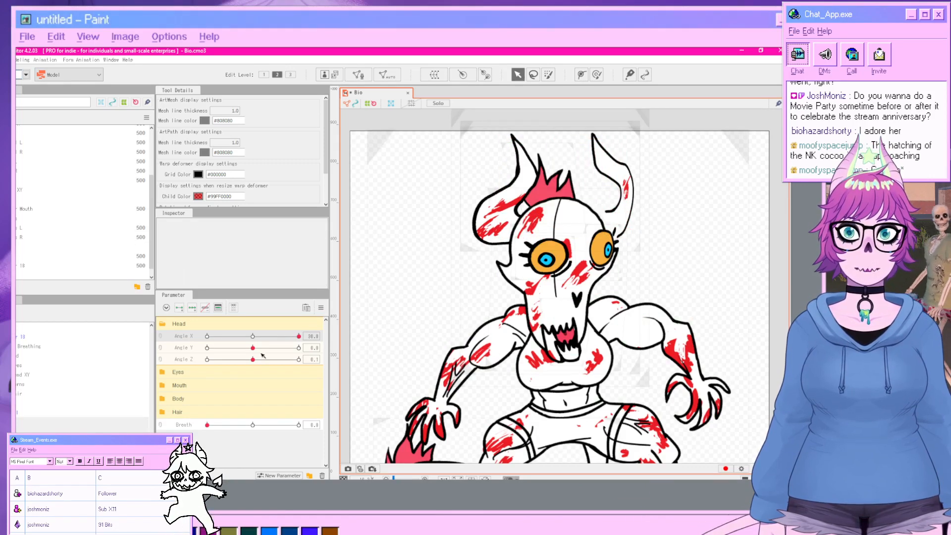
# Set Angle X to -30 and shift the Hair deformer grid to the left for that key.
pyautogui.moveTo(298, 336); pyautogui.dragTo(182, 339)
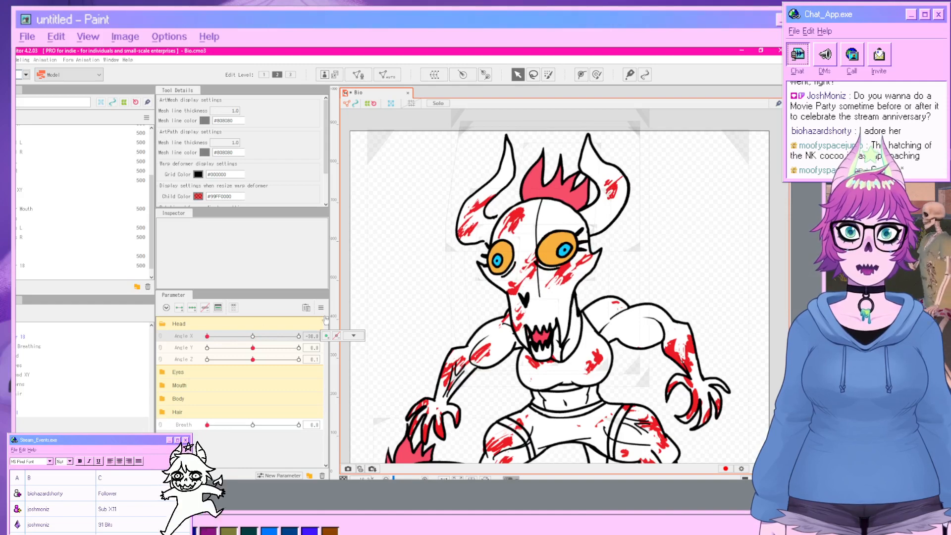
pyautogui.click(23, 396)
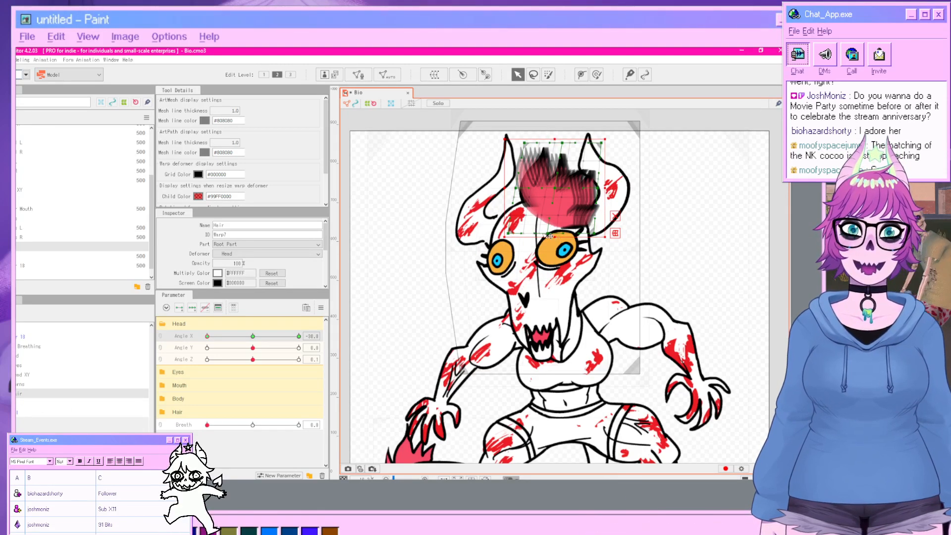
pyautogui.moveTo(549, 237); pyautogui.dragTo(409, 231)
pyautogui.click(747, 259)
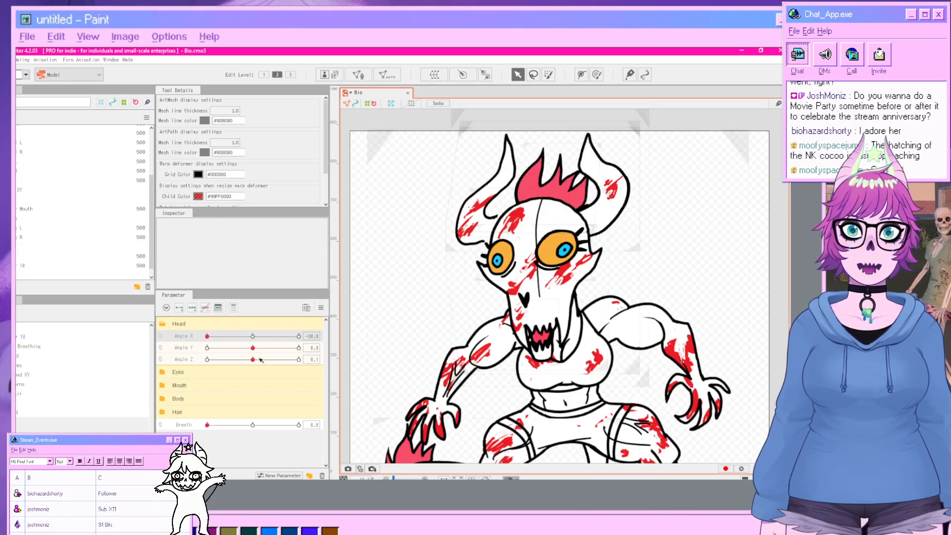
# Key the Horns deformer on Angle X and, at Angle X -30, shift its grid points to the right.
pyautogui.moveTo(208, 336); pyautogui.dragTo(253, 364)
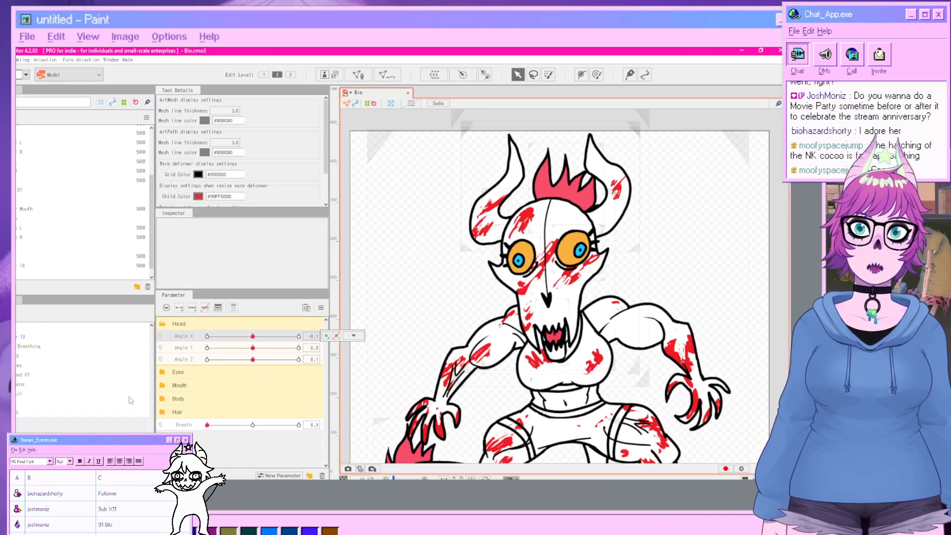
pyautogui.moveTo(252, 336); pyautogui.dragTo(141, 340)
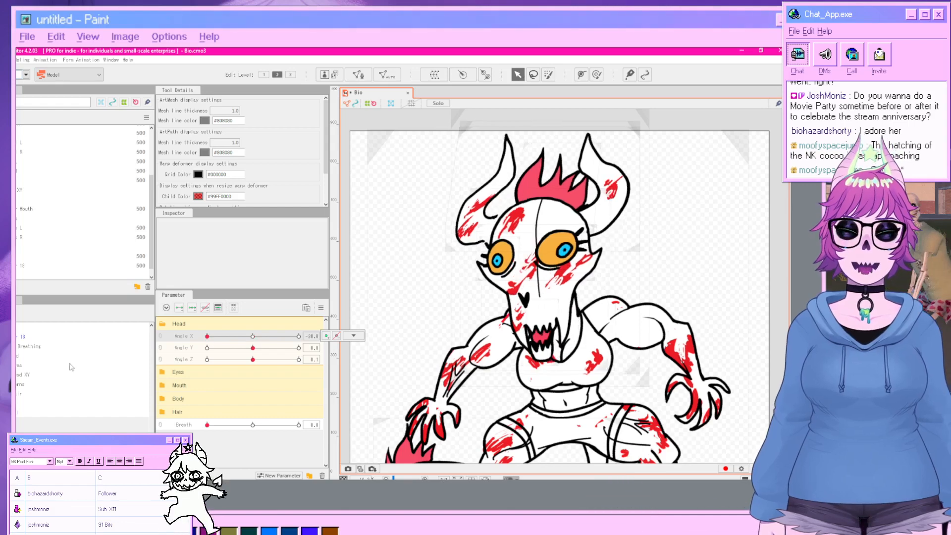
pyautogui.click(464, 228)
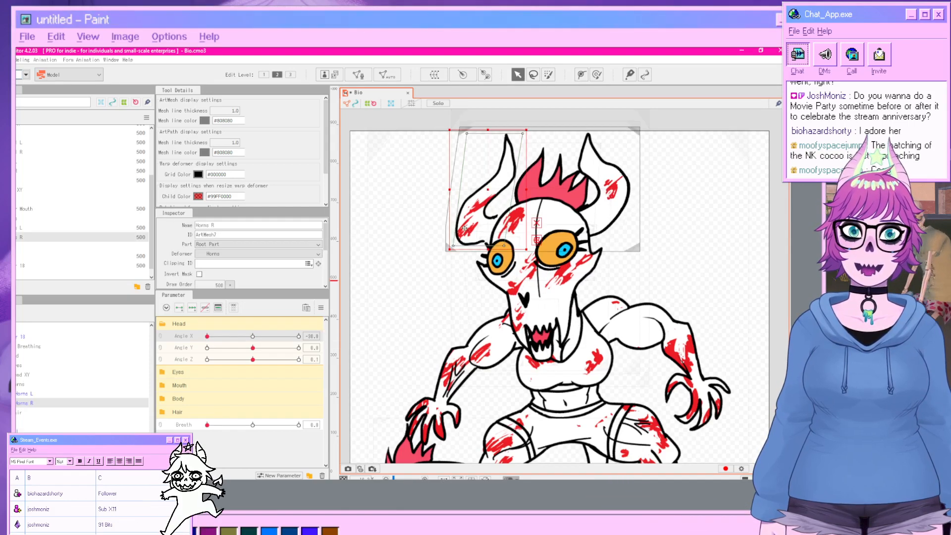
pyautogui.click(41, 384)
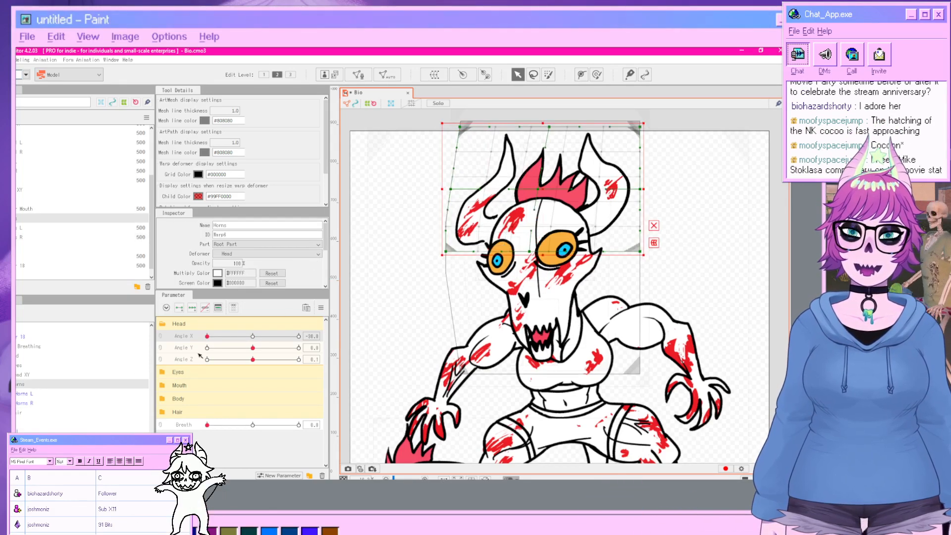
pyautogui.click(191, 309)
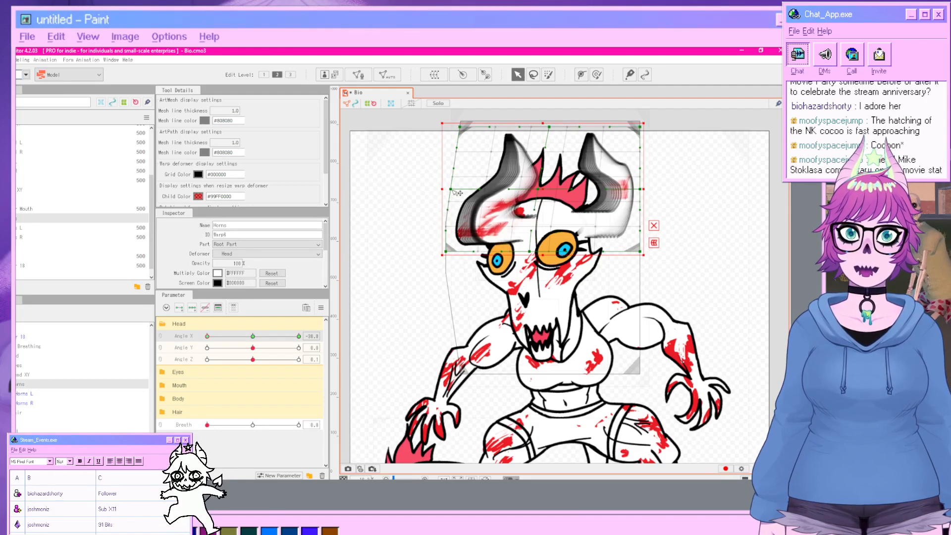
pyautogui.moveTo(452, 190); pyautogui.dragTo(544, 194)
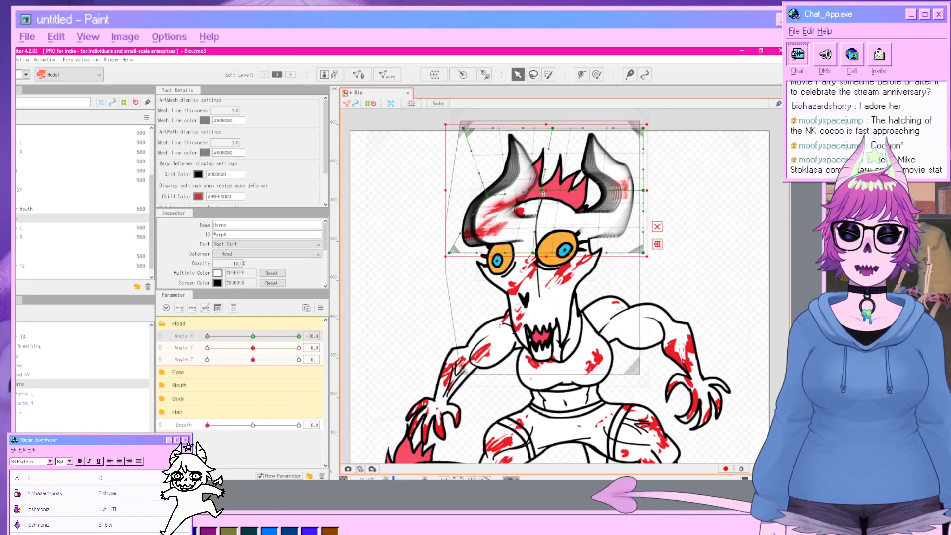
pyautogui.click(736, 252)
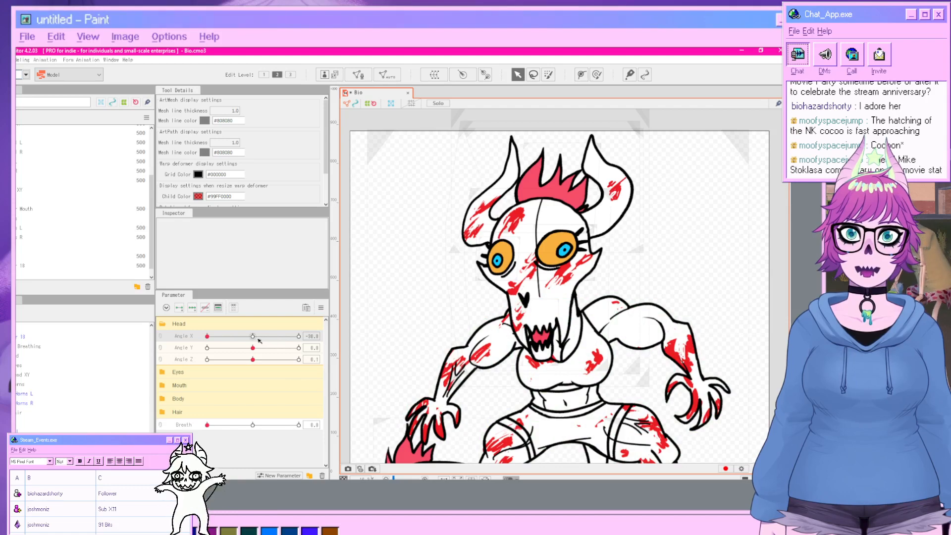
# At Angle X 30, pull the Horns deformer grid points up and to the left, then scrub Angle X to review.
pyautogui.moveTo(260, 340); pyautogui.dragTo(342, 335)
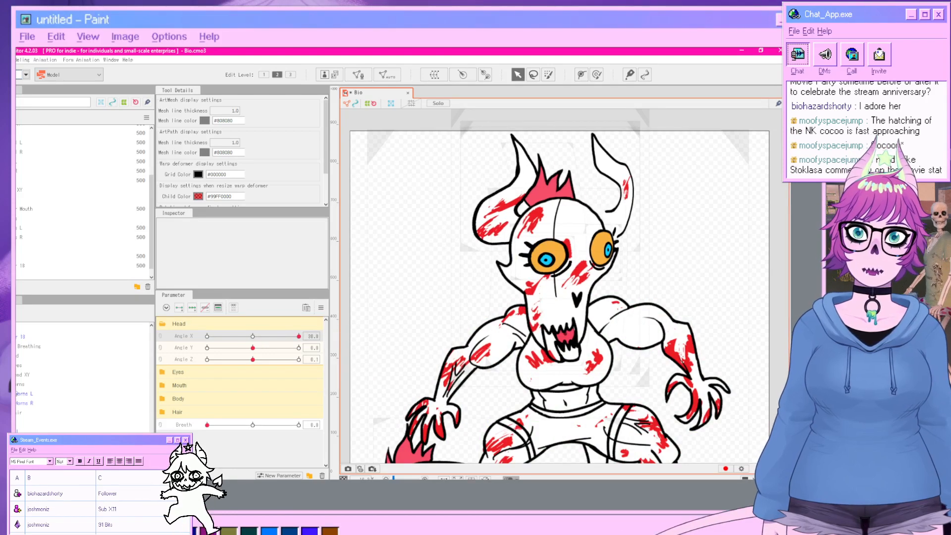
pyautogui.click(501, 181)
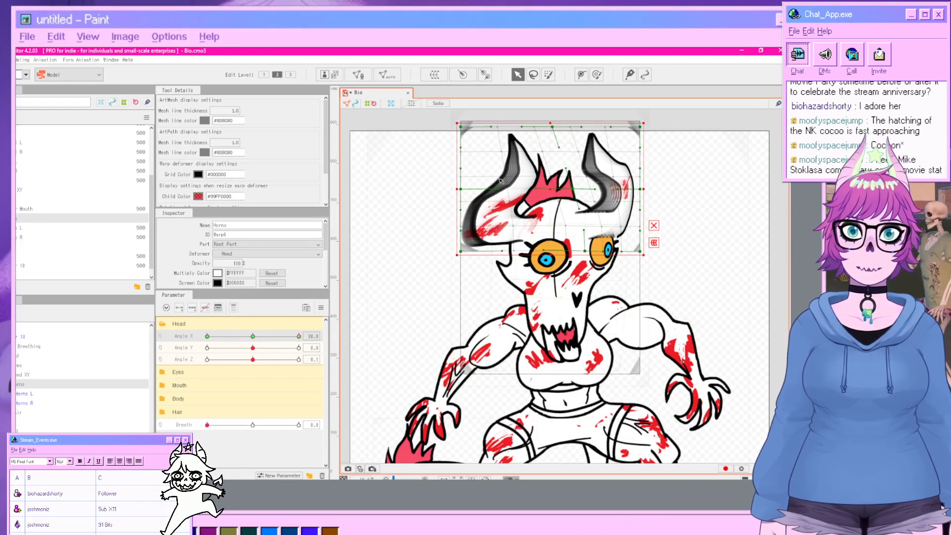
pyautogui.moveTo(500, 181); pyautogui.dragTo(392, 152)
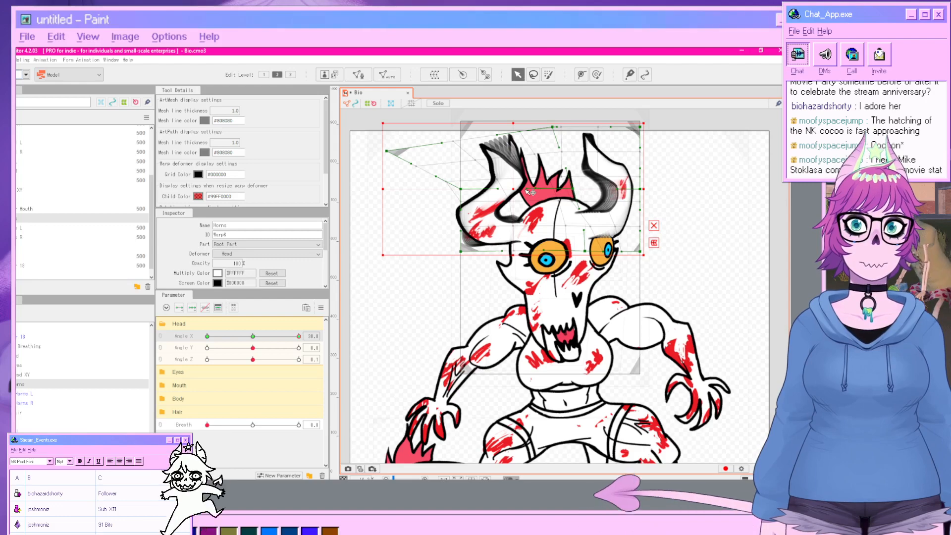
pyautogui.click(712, 248)
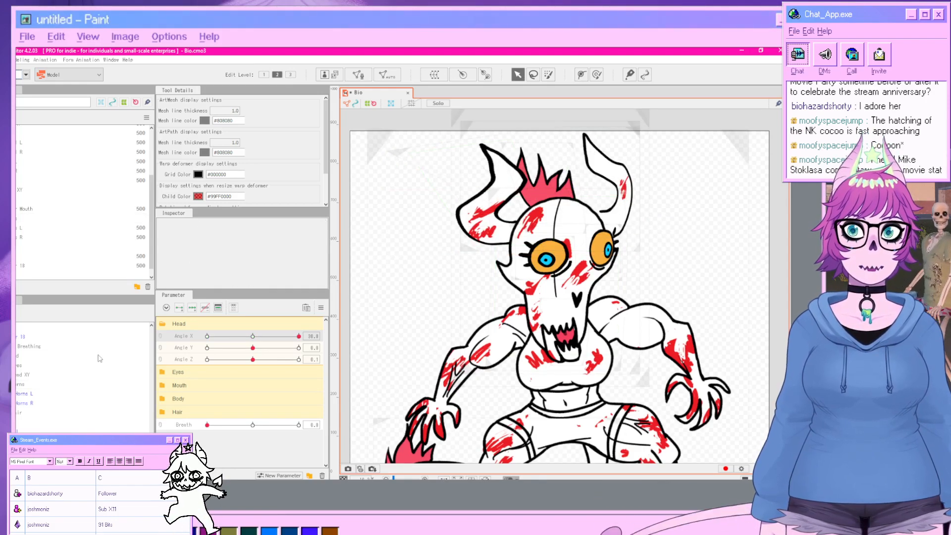
pyautogui.click(23, 384)
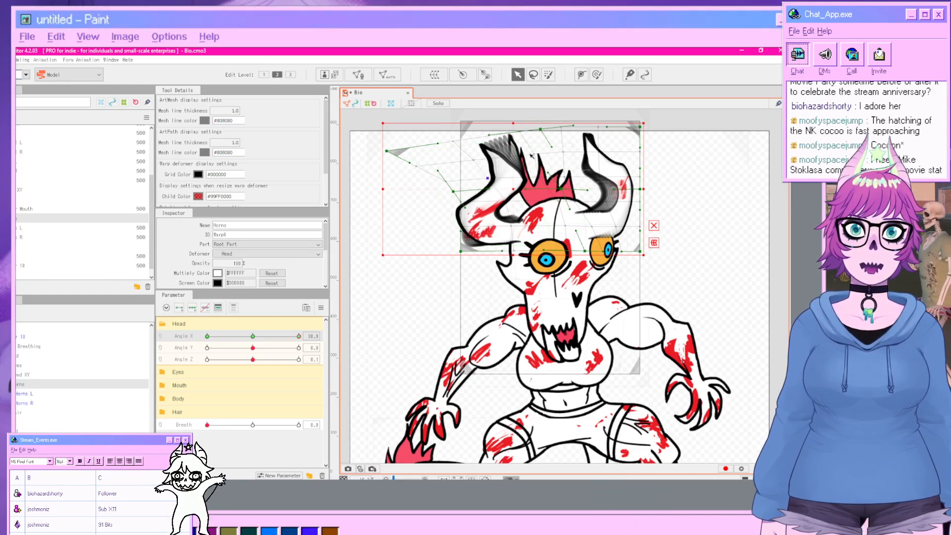
pyautogui.moveTo(550, 147); pyautogui.dragTo(410, 166)
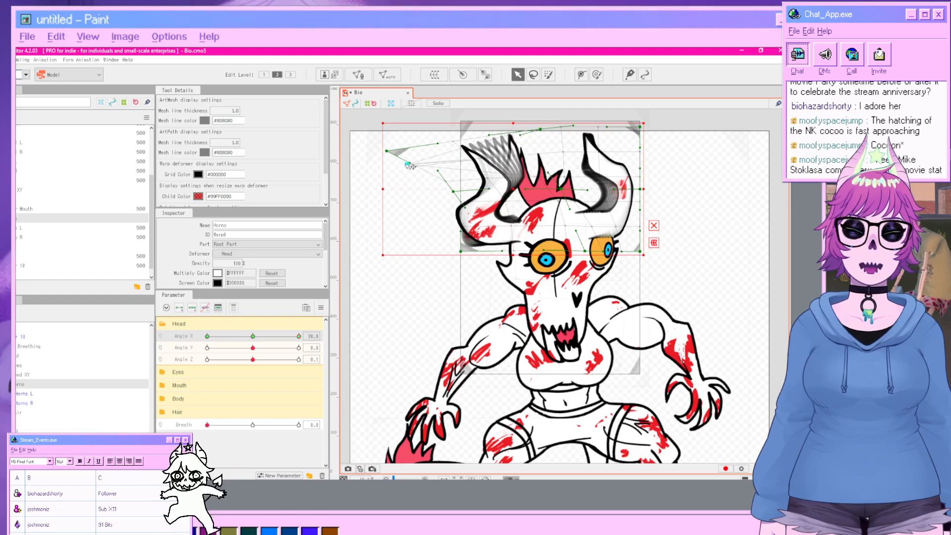
pyautogui.click(387, 368)
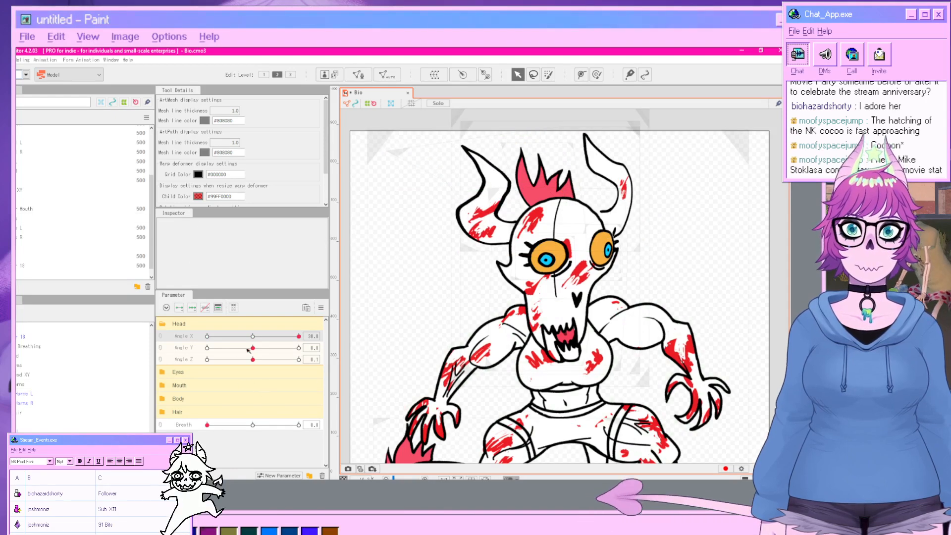
pyautogui.click(207, 336)
pyautogui.moveTo(165, 340); pyautogui.dragTo(372, 381)
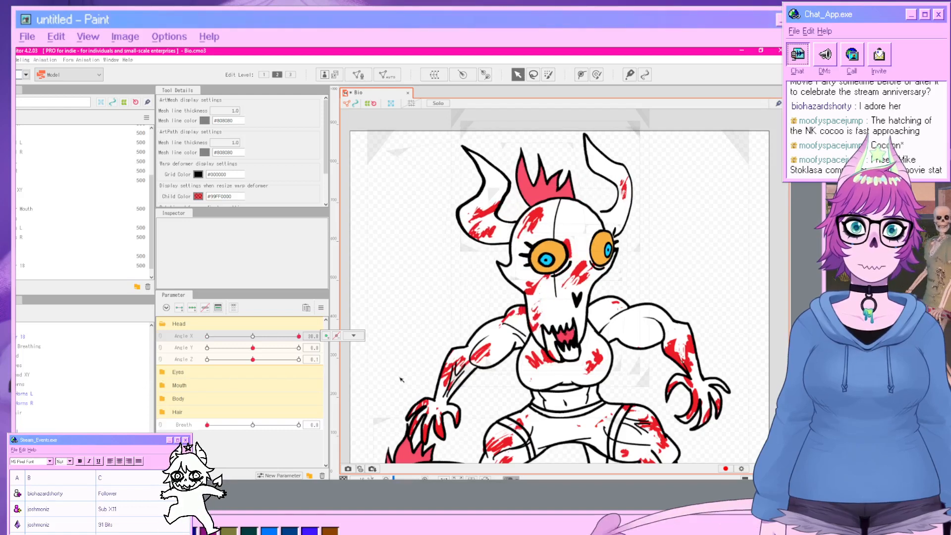
# Select the Head art mesh and create a warp deformer named HEEEEEEEEEEEEE as its parent.
pyautogui.click(21, 358)
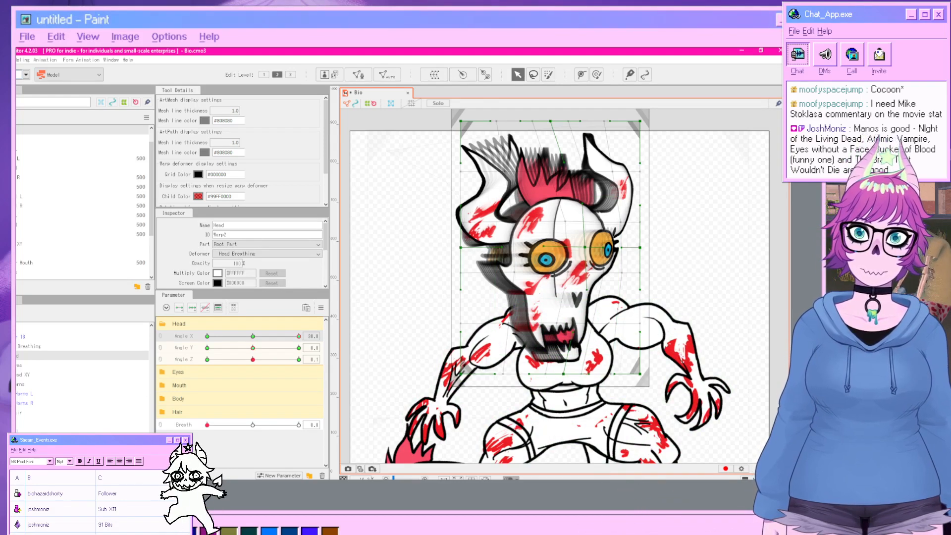
pyautogui.click(50, 374)
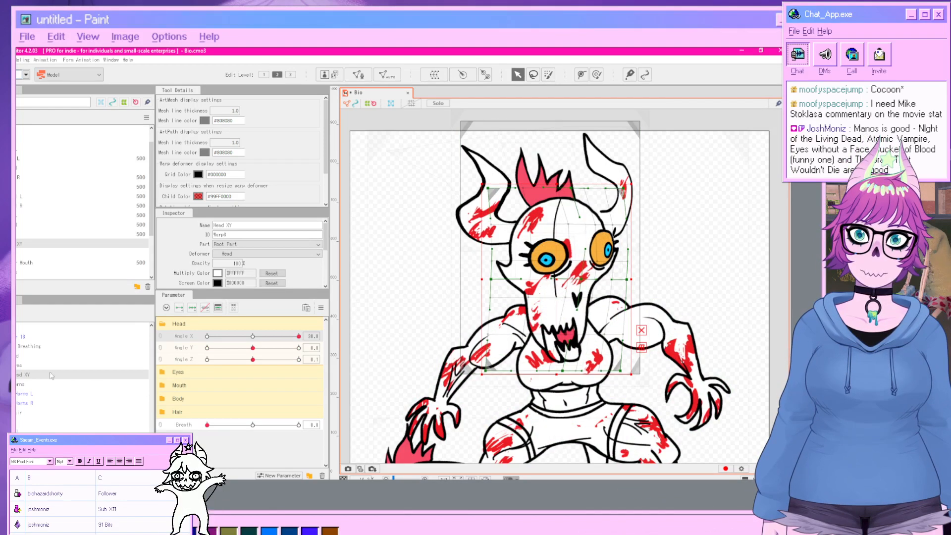
pyautogui.click(561, 333)
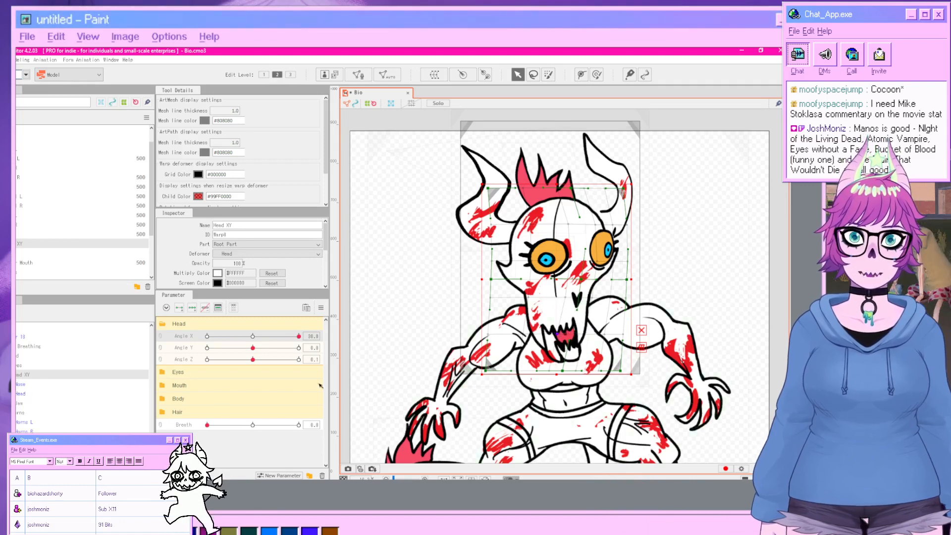
pyautogui.click(22, 394)
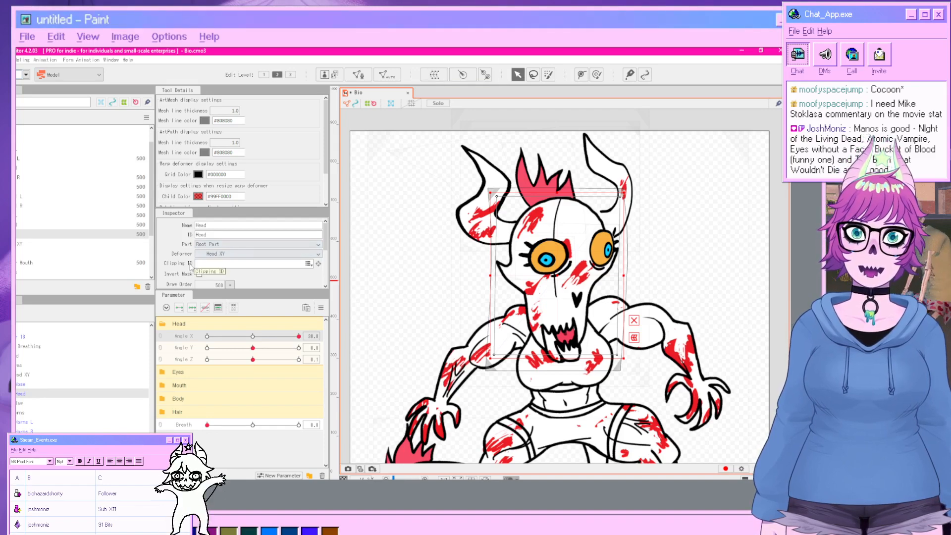
pyautogui.click(434, 74)
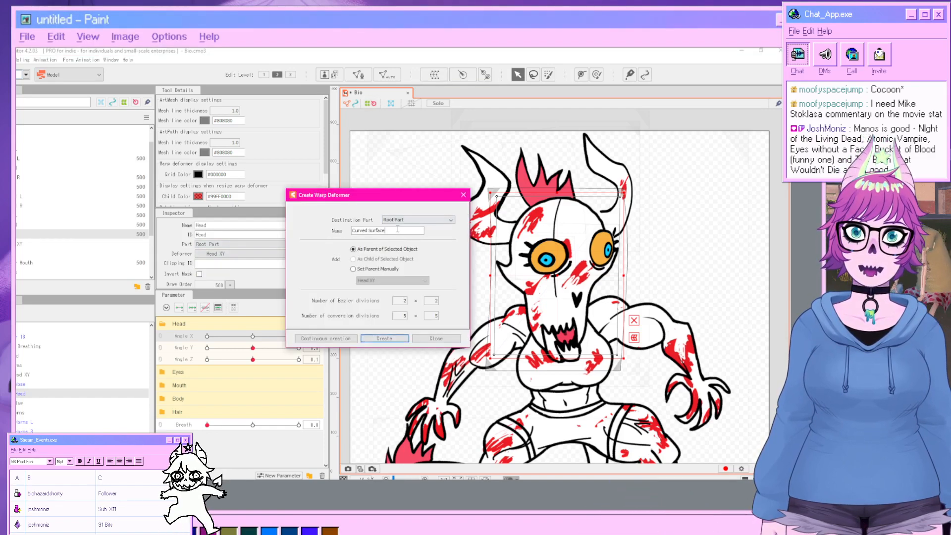
pyautogui.moveTo(397, 229); pyautogui.dragTo(304, 222)
pyautogui.write('HEEEEEEEEEEEEE')
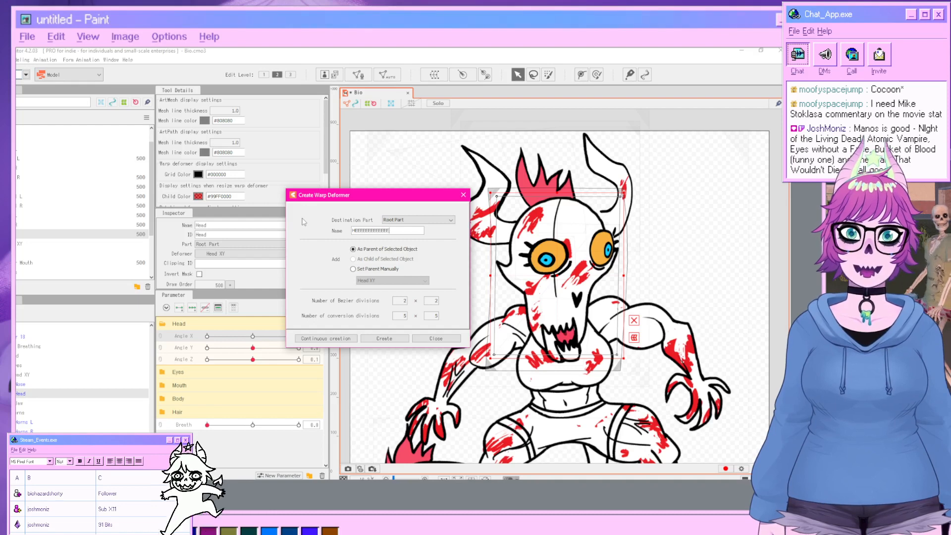
pyautogui.press('Return')
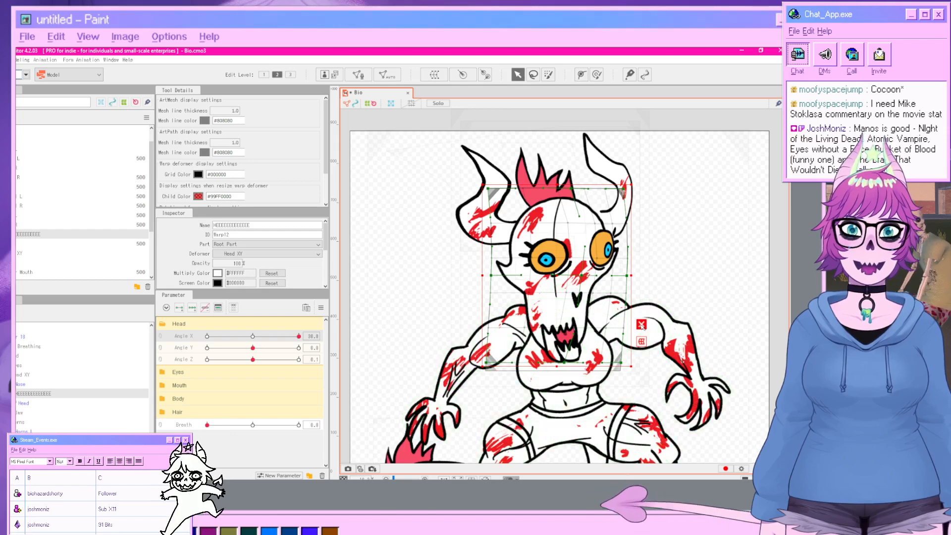
# Key the new deformer on Angle X and pull one face grid point far to the right at Angle X 30.
pyautogui.click(193, 308)
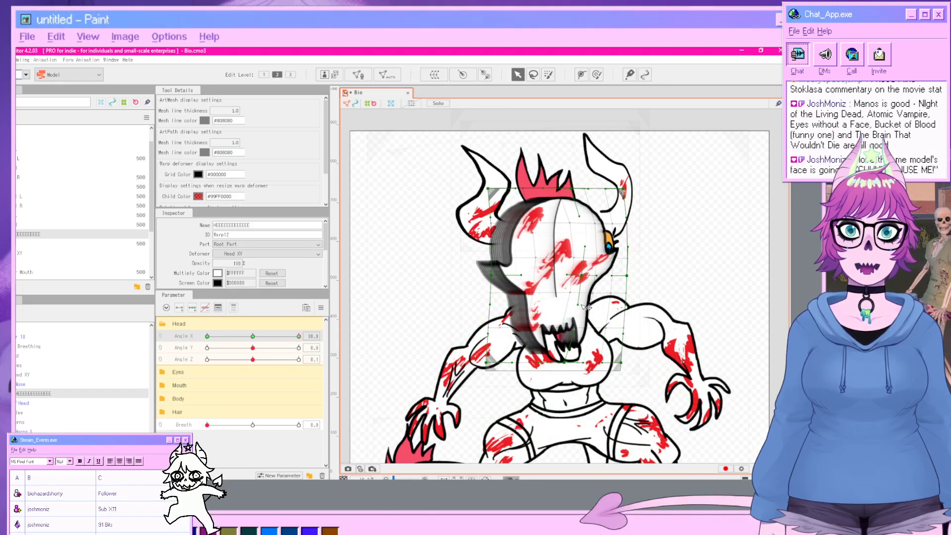
pyautogui.moveTo(534, 328); pyautogui.dragTo(741, 344)
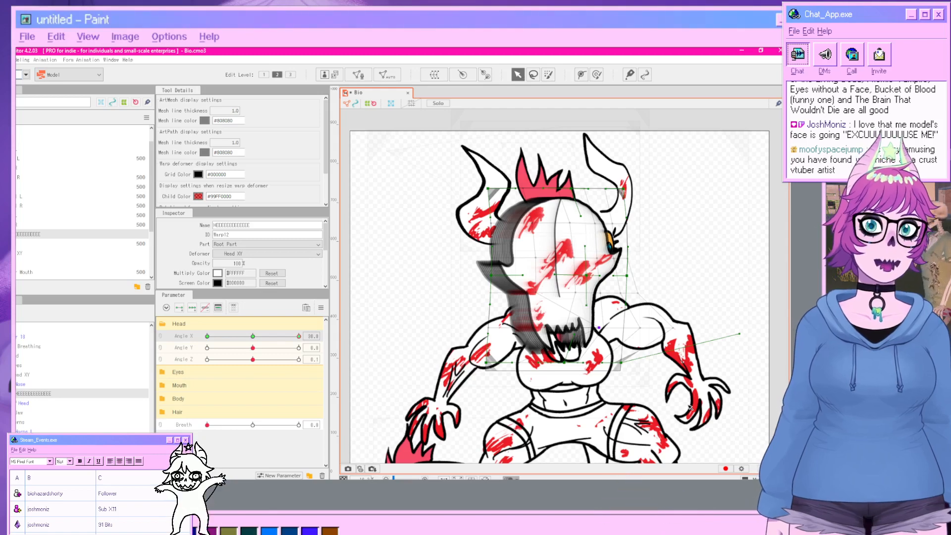
pyautogui.click(369, 384)
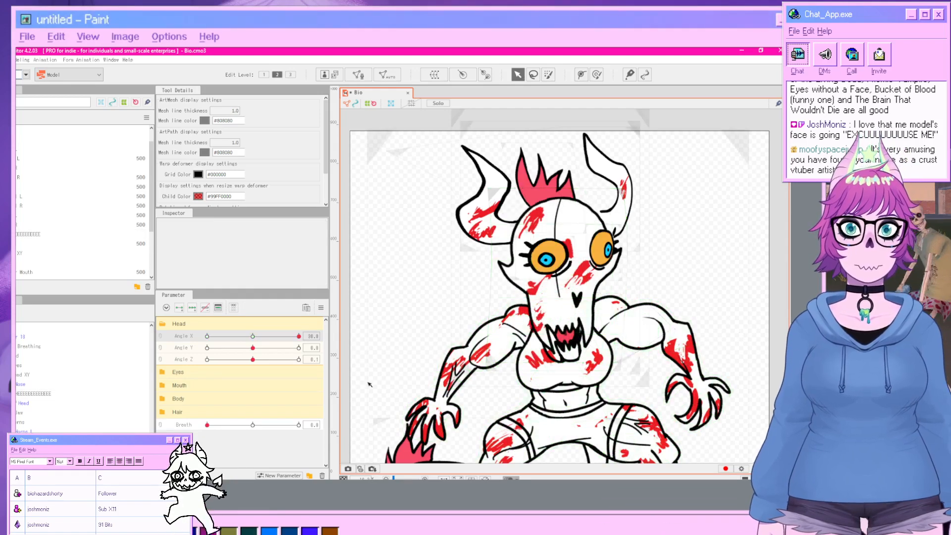
# At Angle X -30, drag the HEEEEEEEEEEEEE deformer's lower face grid points to the left.
pyautogui.moveTo(300, 335); pyautogui.dragTo(149, 340)
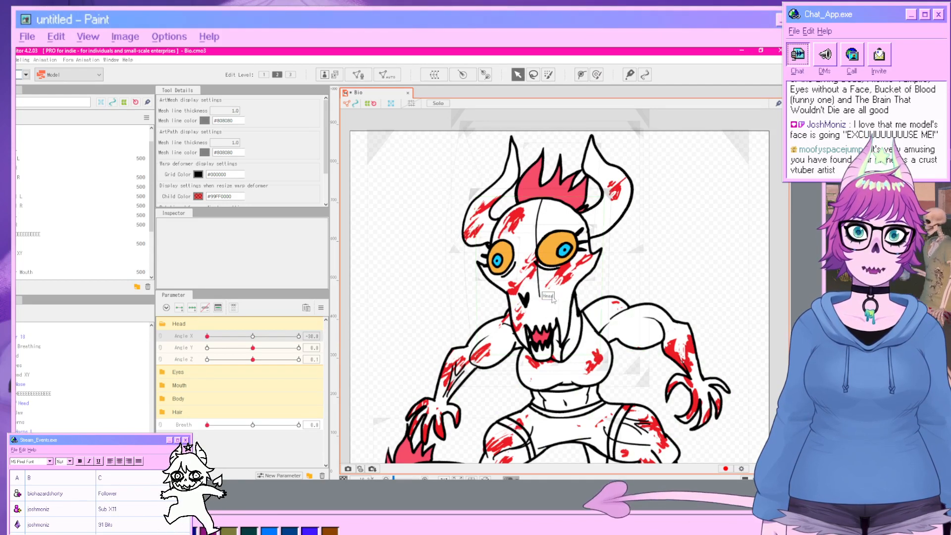
pyautogui.click(479, 311)
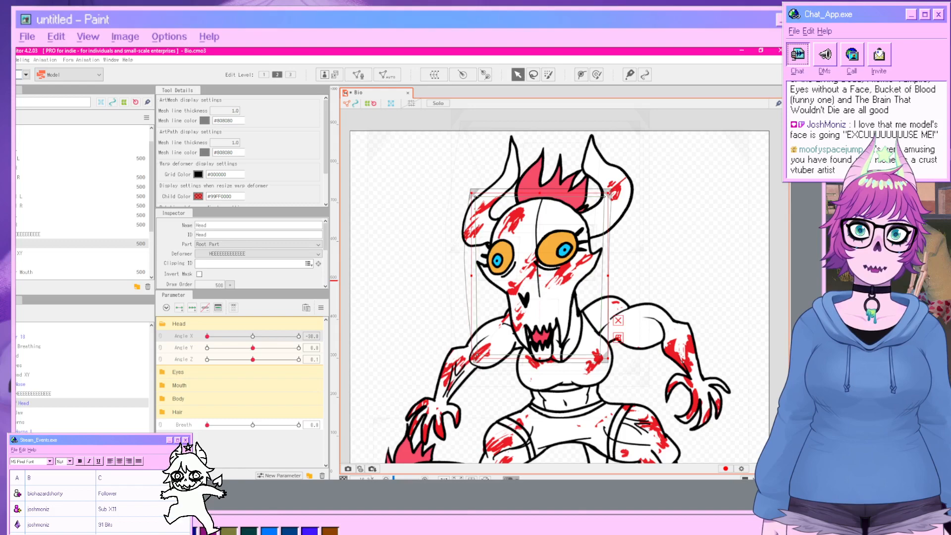
pyautogui.click(32, 393)
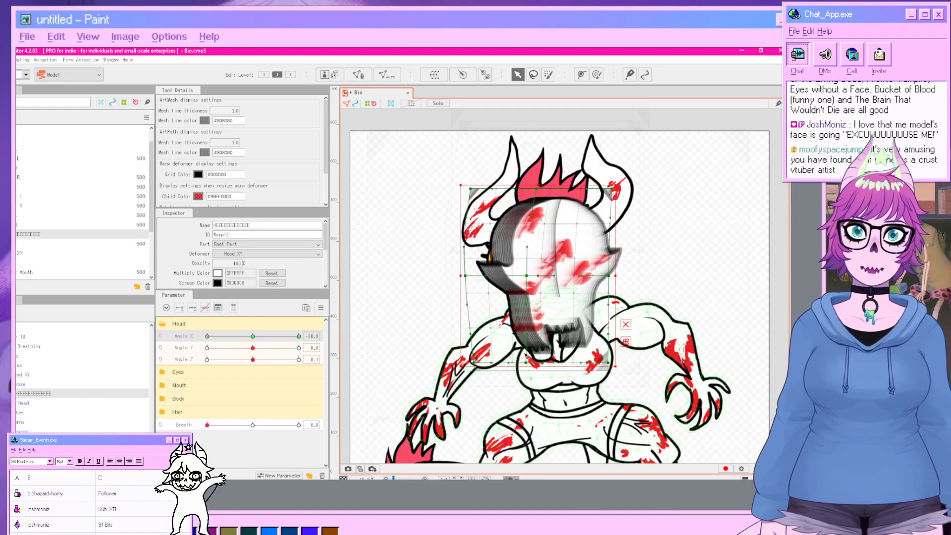
pyautogui.moveTo(528, 362); pyautogui.dragTo(514, 364)
pyautogui.moveTo(474, 363); pyautogui.dragTo(474, 364)
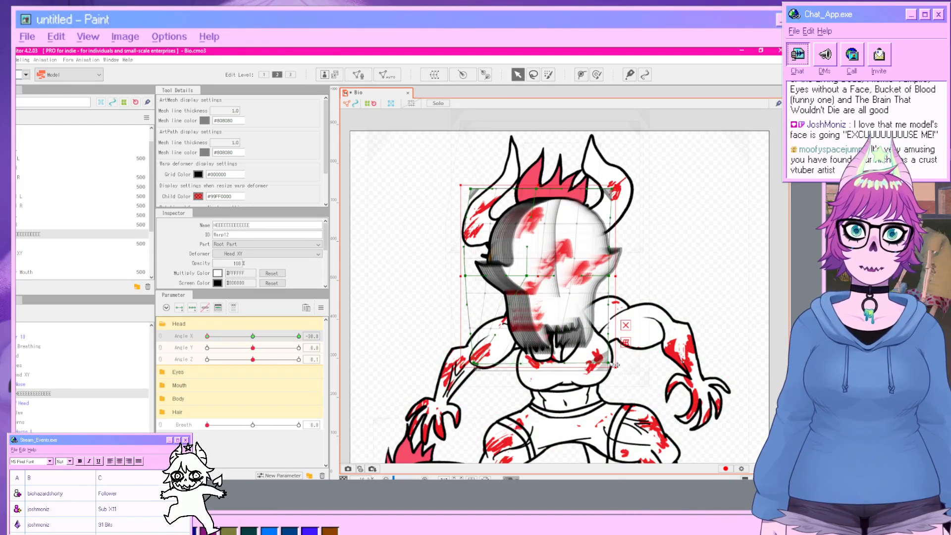
pyautogui.moveTo(609, 364); pyautogui.dragTo(528, 368)
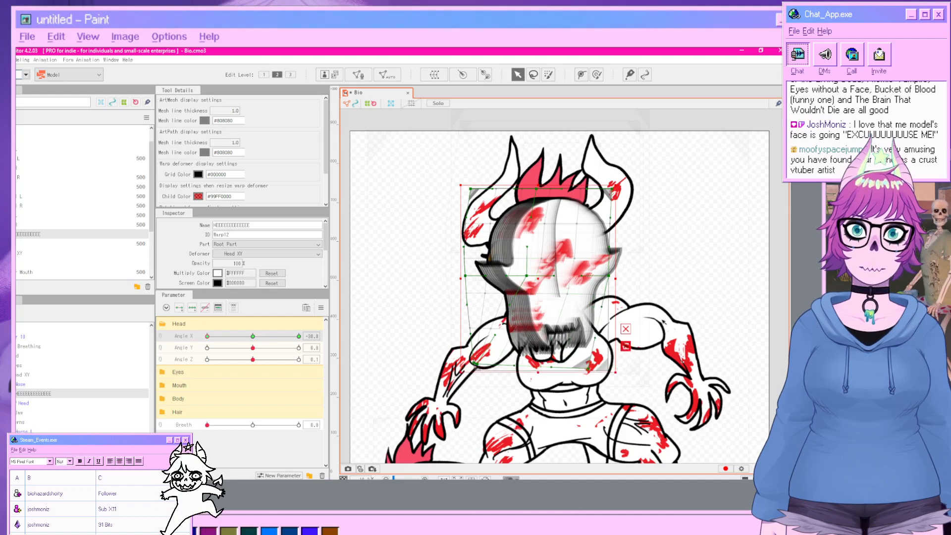
pyautogui.click(647, 375)
# Key the Horns deformer on Angle Y and, at Angle Y 30, pull its grid points upward.
pyautogui.moveTo(208, 336); pyautogui.dragTo(163, 342)
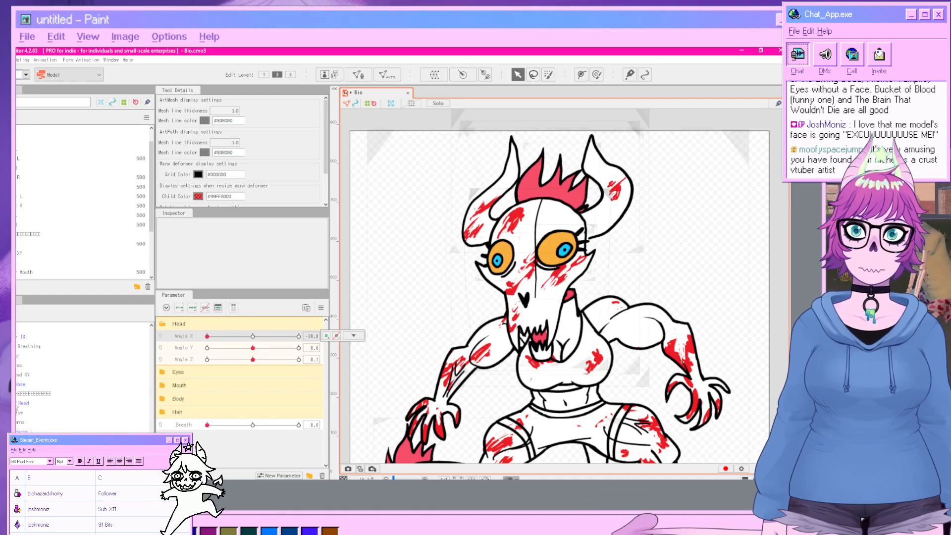
pyautogui.moveTo(208, 340); pyautogui.dragTo(299, 348)
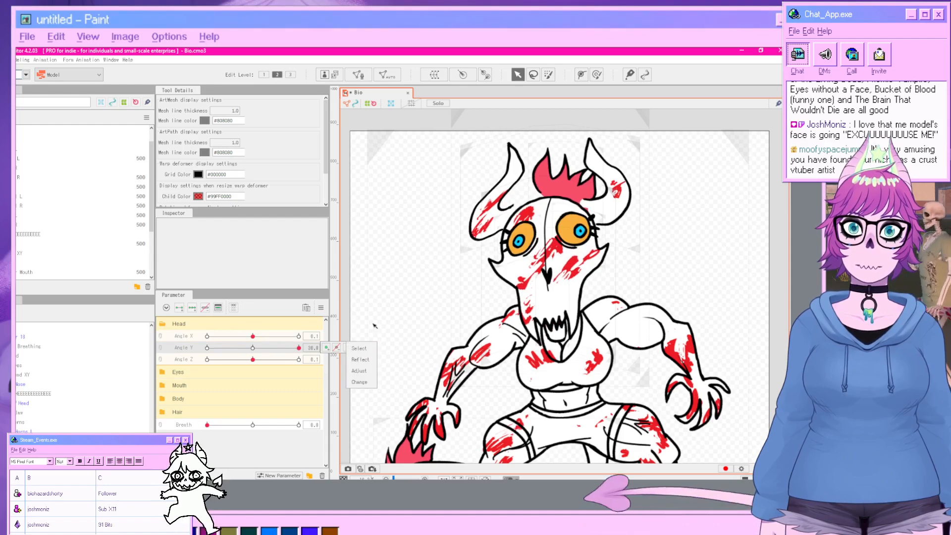
pyautogui.click(31, 429)
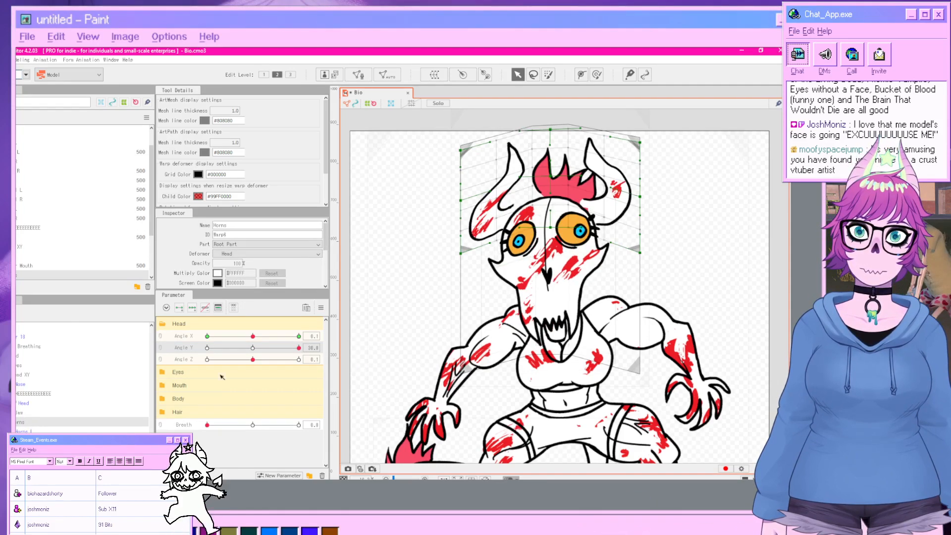
pyautogui.click(192, 308)
pyautogui.click(551, 274)
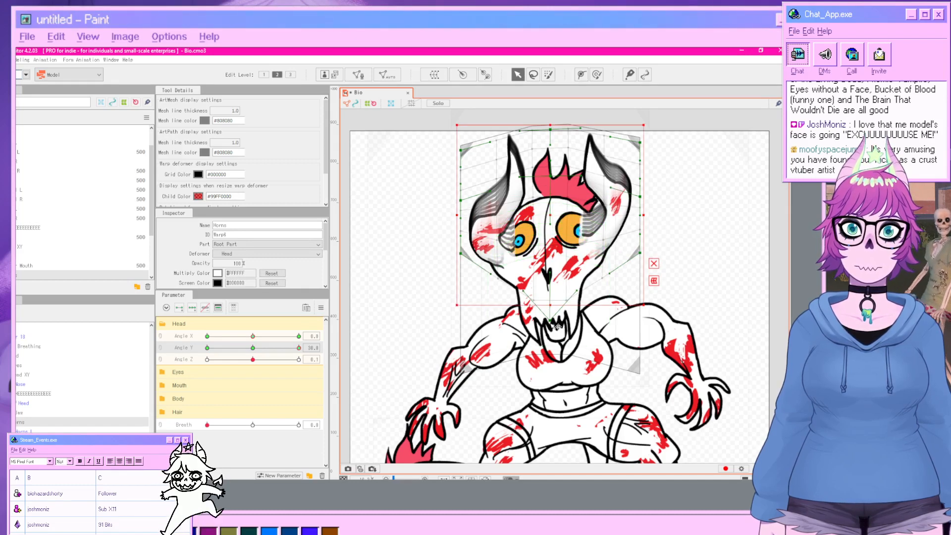
pyautogui.moveTo(552, 322); pyautogui.dragTo(551, 298)
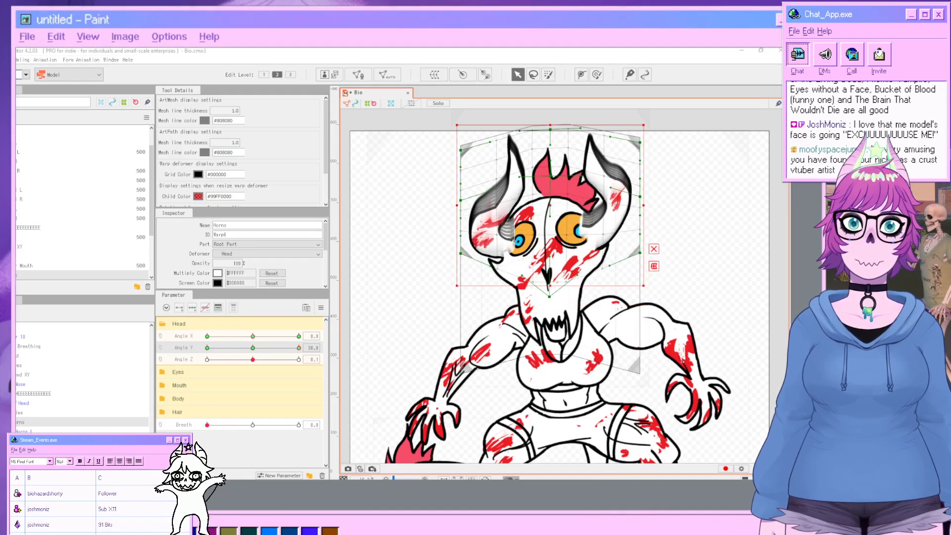
pyautogui.click(755, 280)
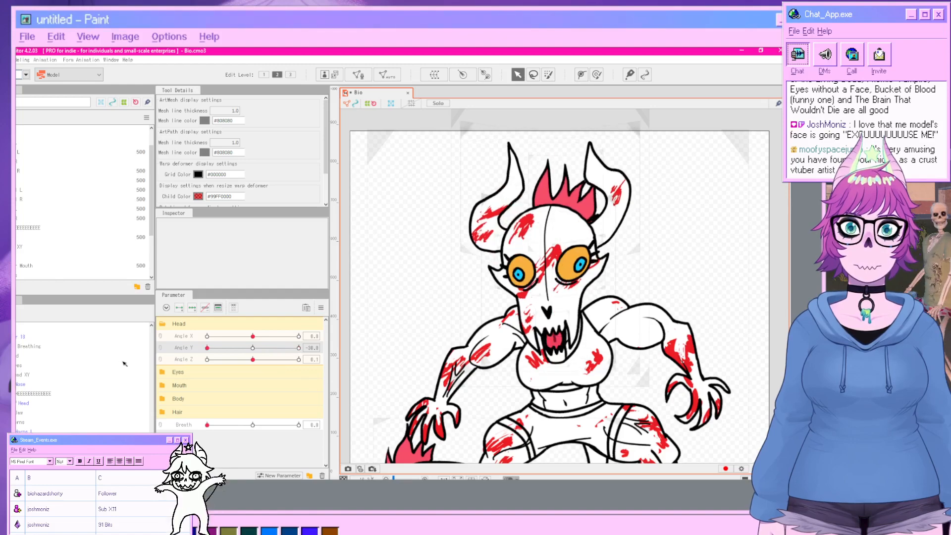
# At Angle Y -30, select the Horns deformer and pull its upper middle grid points up.
pyautogui.click(489, 216)
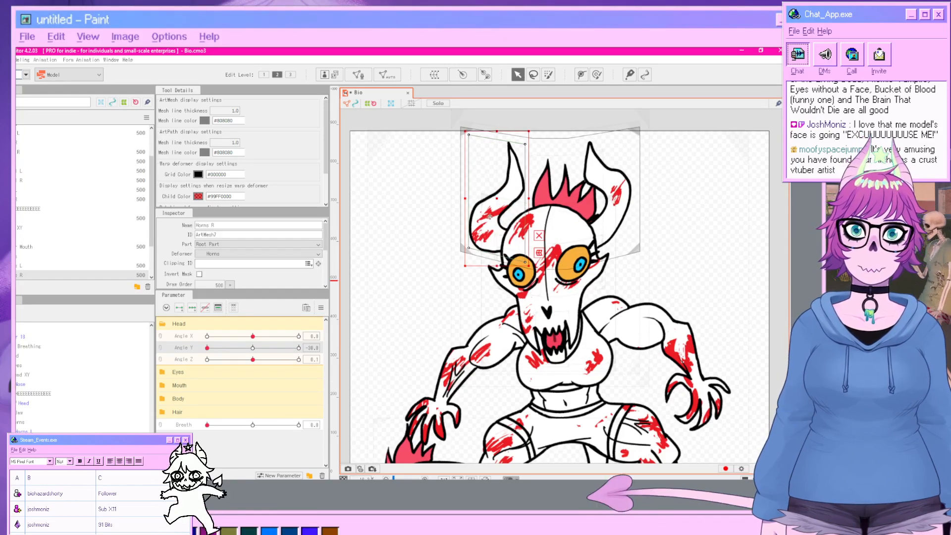
pyautogui.click(28, 423)
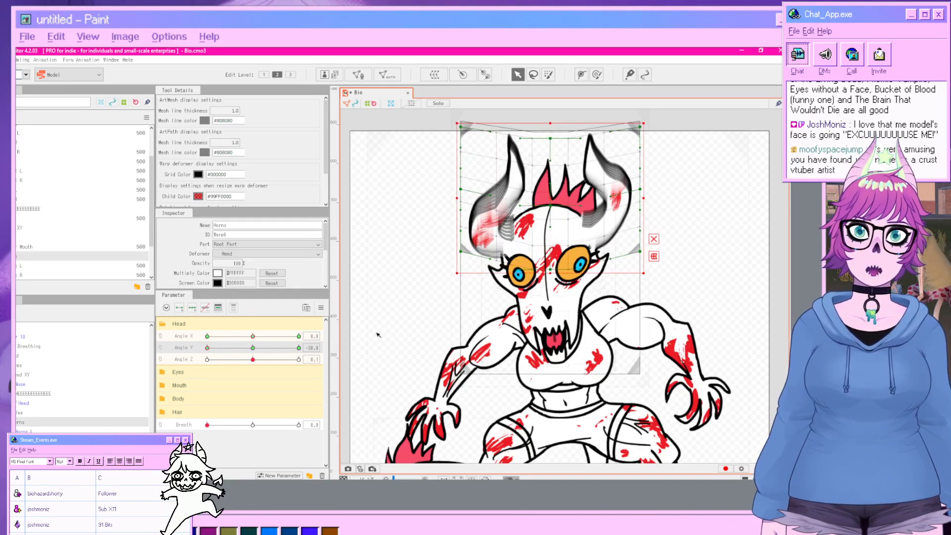
pyautogui.moveTo(406, 336); pyautogui.dragTo(385, 399)
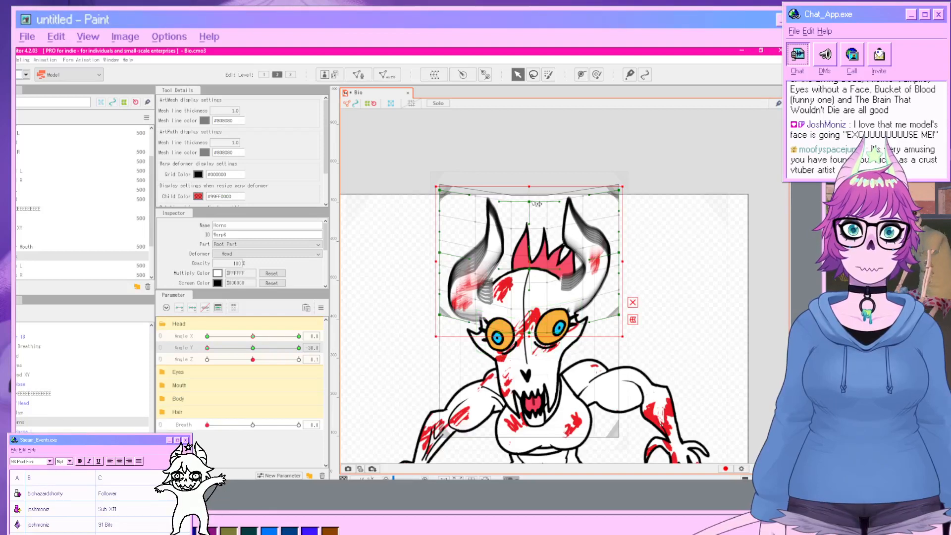
pyautogui.click(633, 304)
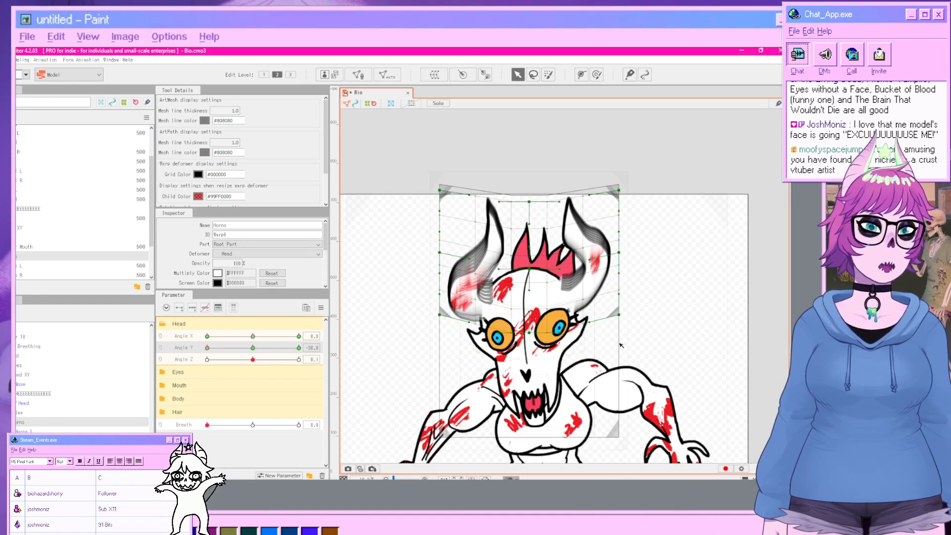
pyautogui.moveTo(531, 202); pyautogui.dragTo(530, 163)
pyautogui.moveTo(531, 269); pyautogui.dragTo(531, 221)
pyautogui.click(708, 313)
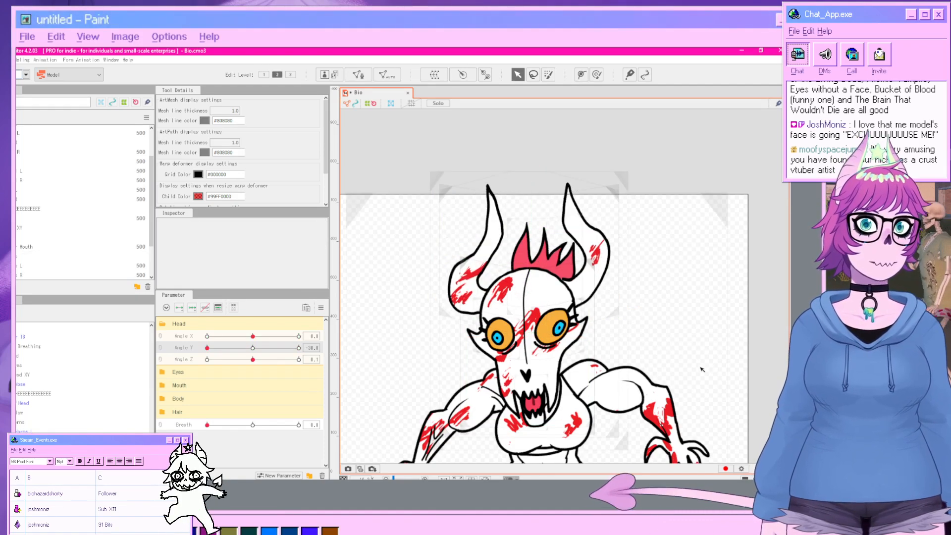
# Key the Pupil L mesh on Eyeball X, moving it right at Eyeball X 1 and left at -1.
pyautogui.scroll(-4, 687, 385)
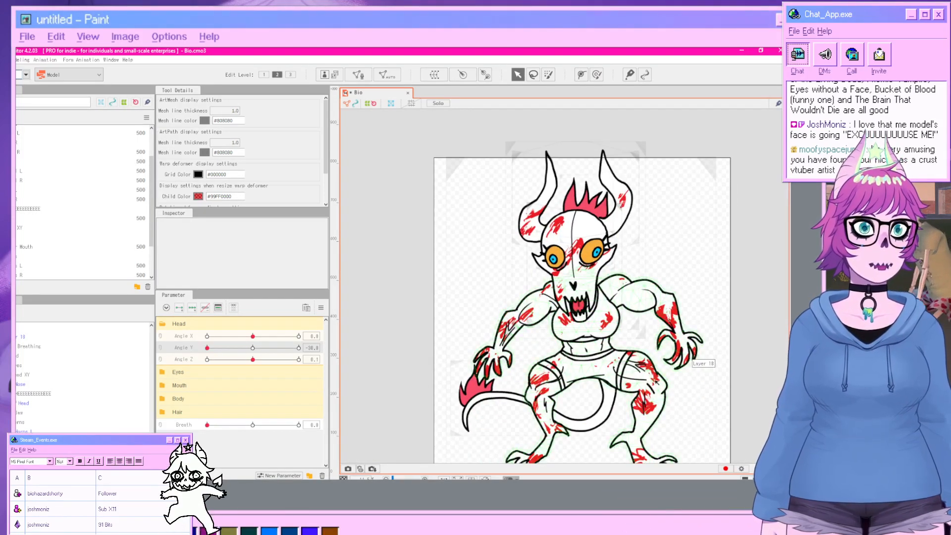
pyautogui.scroll(2, 601, 363)
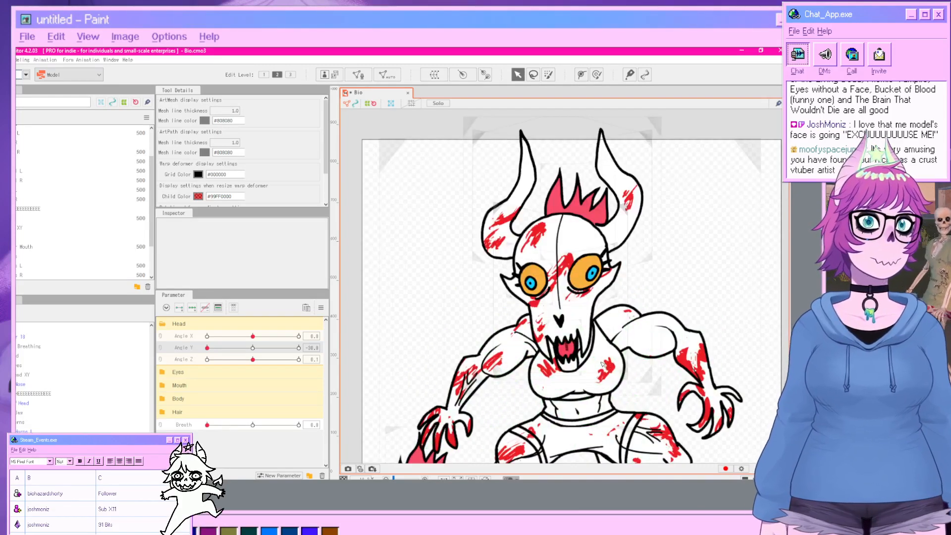
pyautogui.moveTo(208, 348); pyautogui.dragTo(254, 365)
pyautogui.click(169, 387)
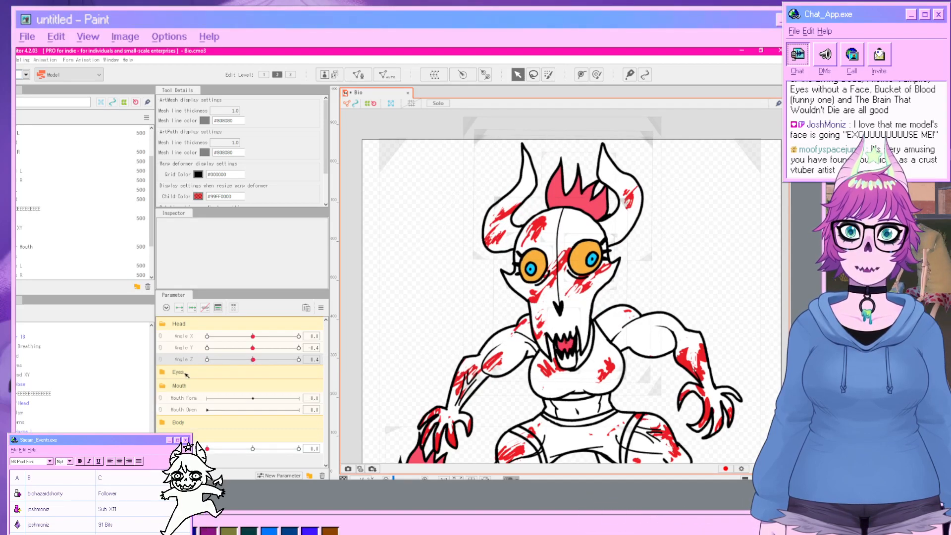
pyautogui.scroll(3, 556, 313)
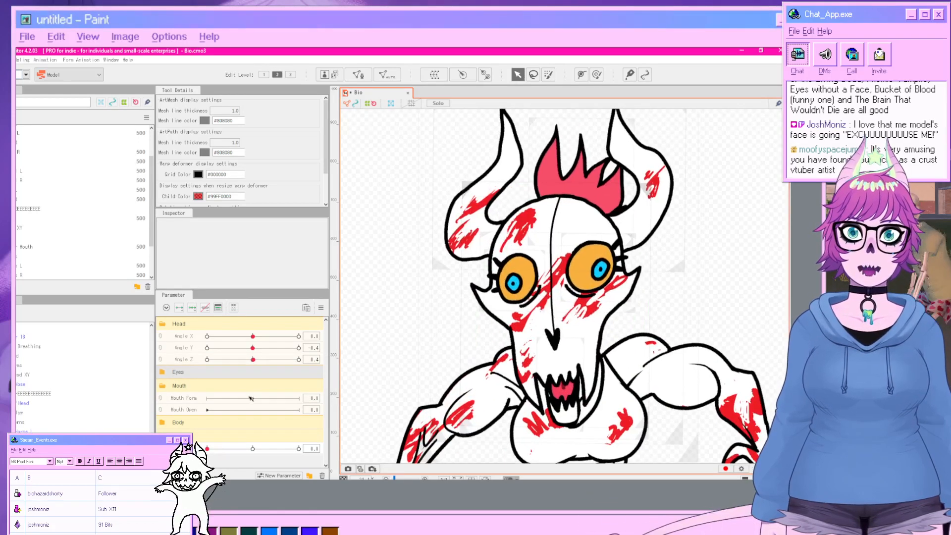
pyautogui.click(178, 372)
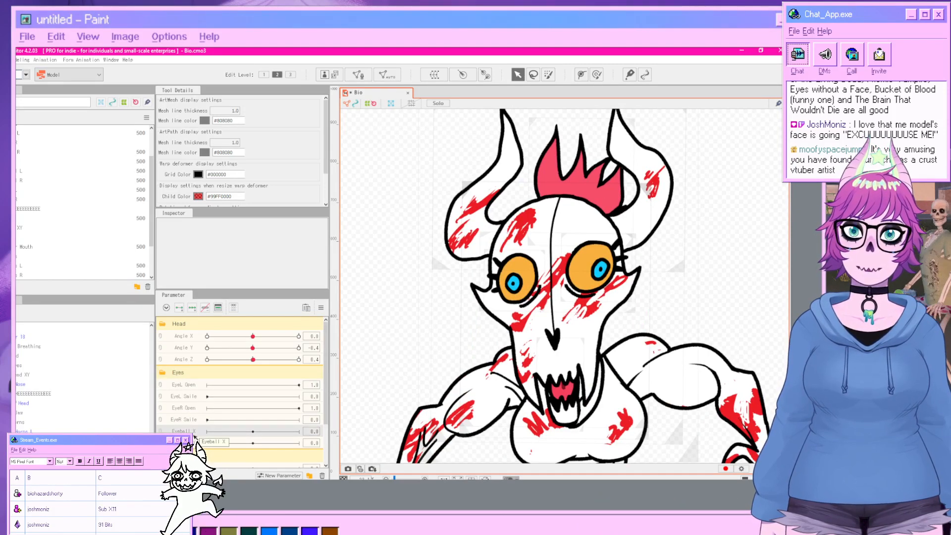
pyautogui.click(598, 270)
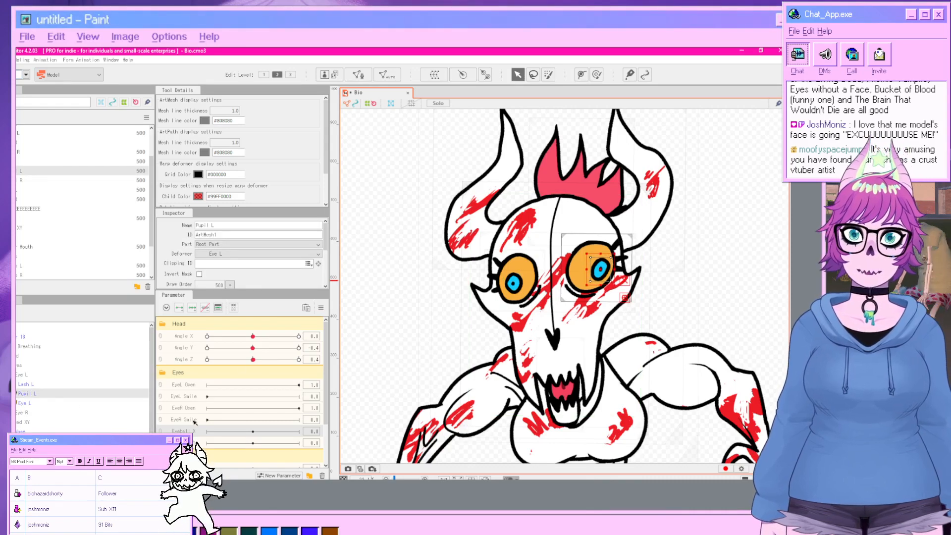
pyautogui.click(191, 308)
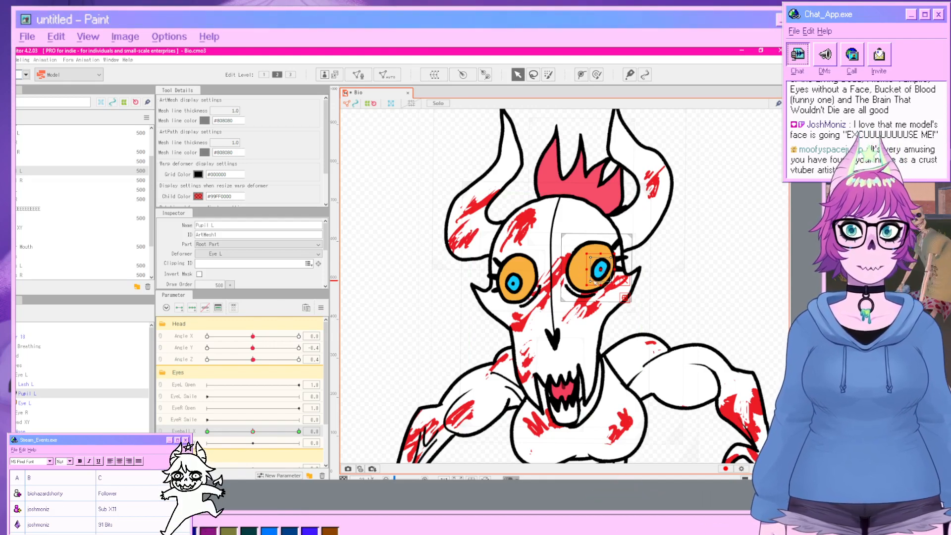
pyautogui.moveTo(254, 432); pyautogui.dragTo(299, 432)
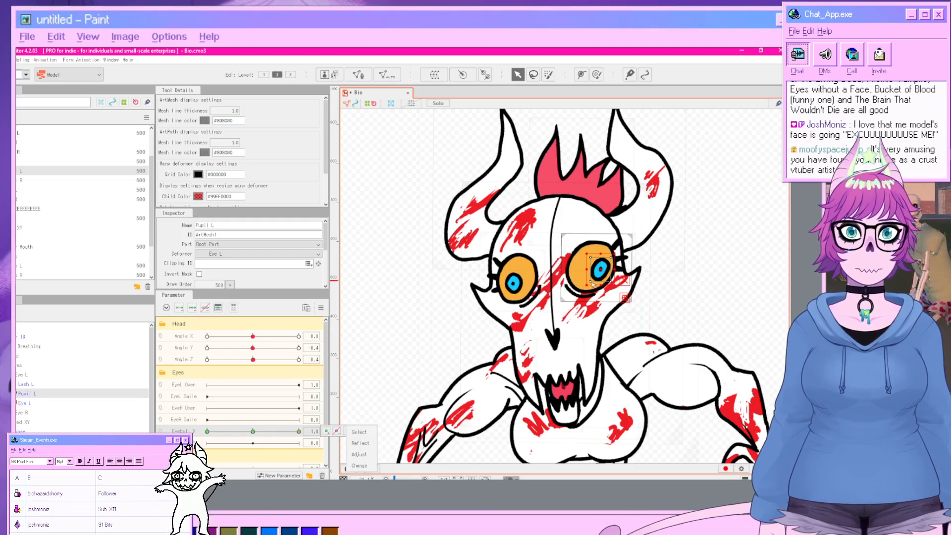
pyautogui.moveTo(604, 270); pyautogui.dragTo(615, 268)
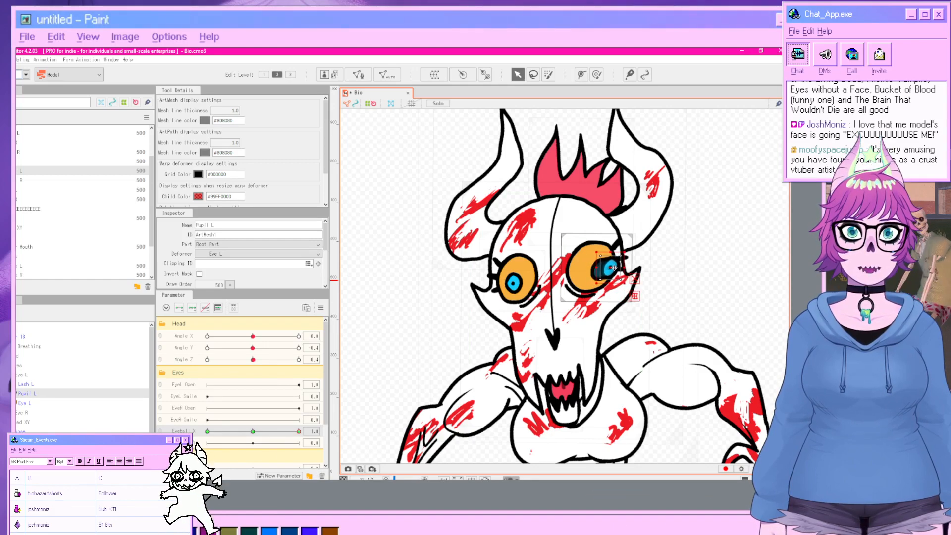
pyautogui.click(207, 431)
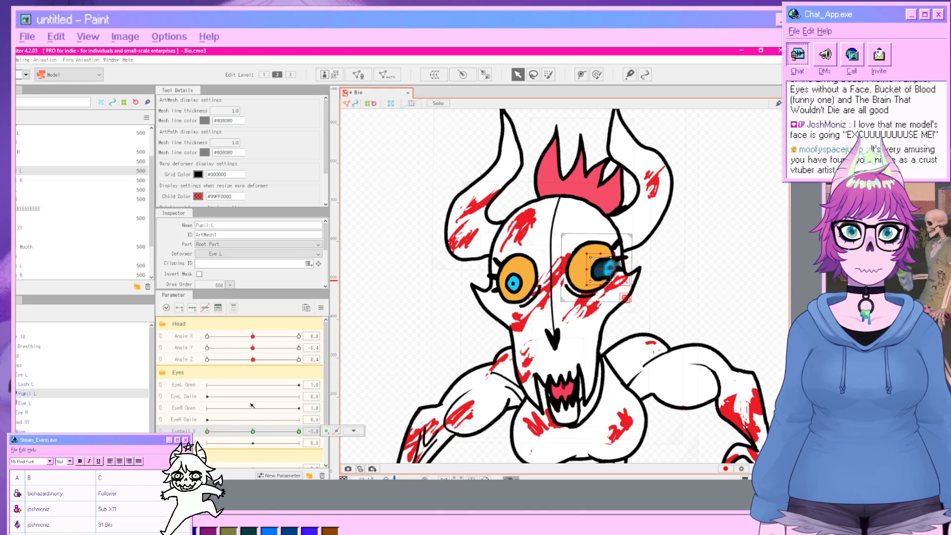
pyautogui.moveTo(602, 270); pyautogui.dragTo(577, 271)
pyautogui.click(742, 278)
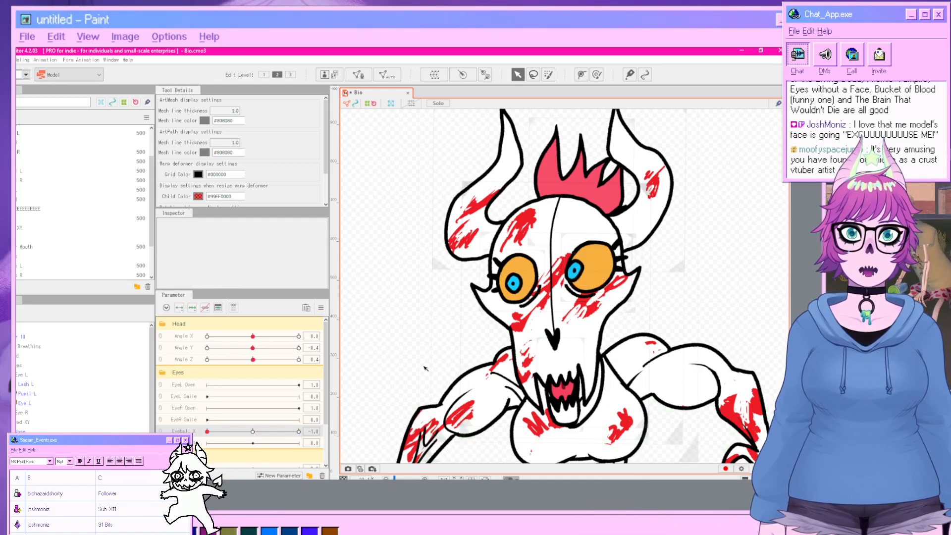
# Key the Pupil R mesh on Eyeball X, moving it left at -1 and right at 1, then recenter Eyeball X.
pyautogui.moveTo(227, 432)
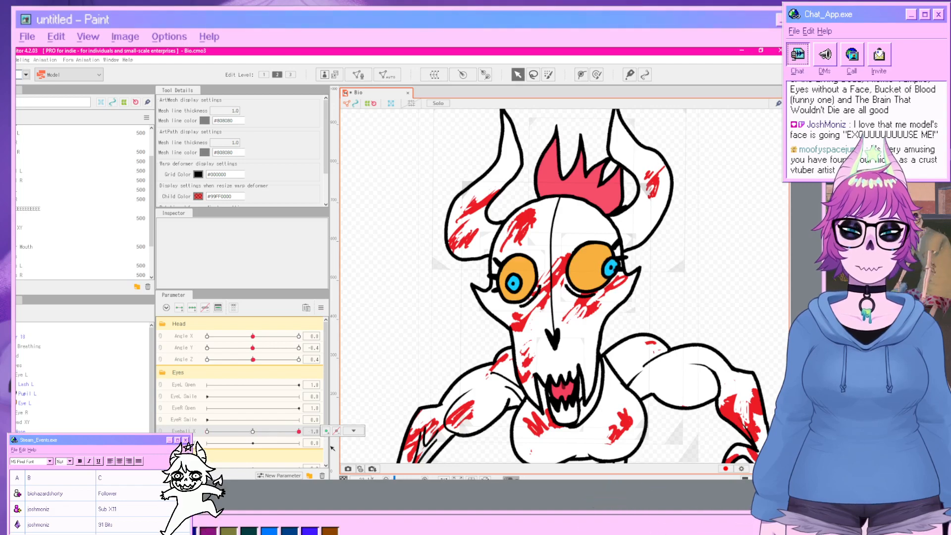
pyautogui.moveTo(230, 431); pyautogui.dragTo(254, 408)
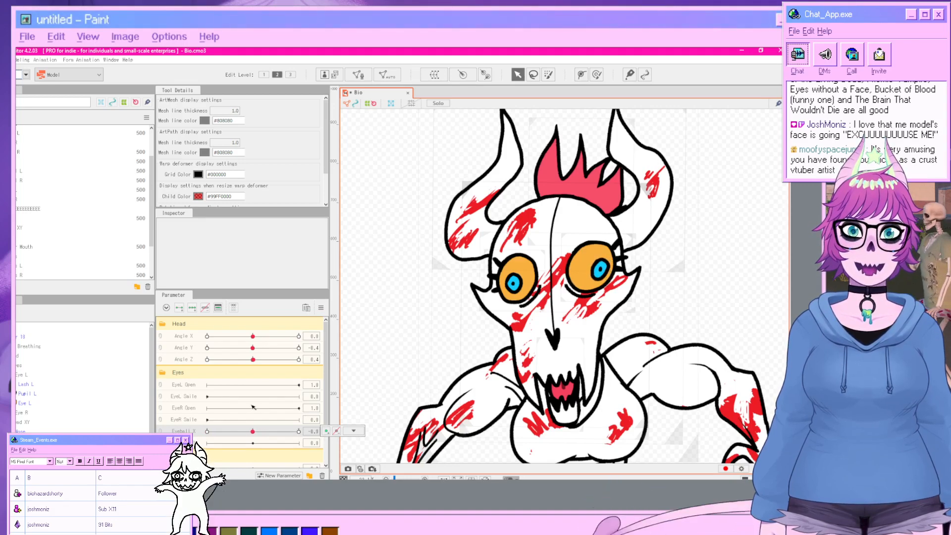
pyautogui.click(512, 284)
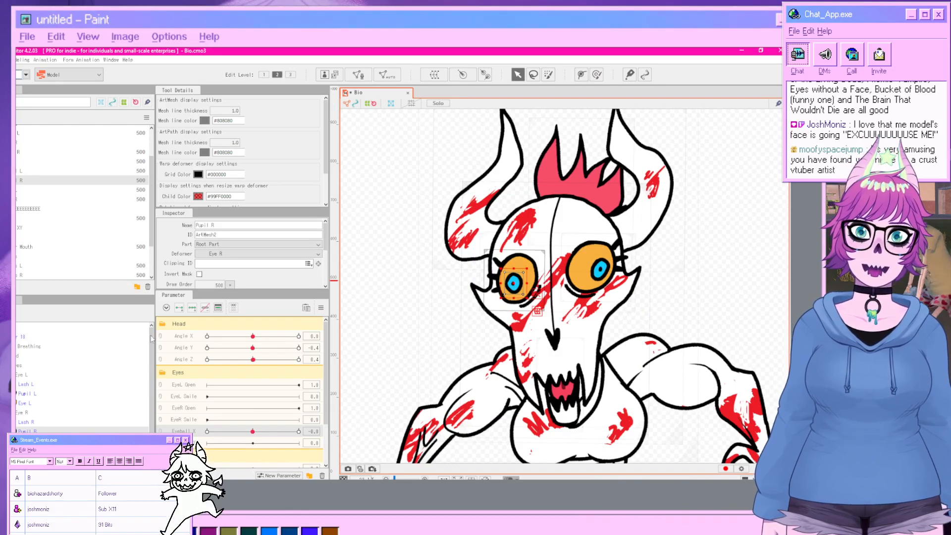
pyautogui.click(192, 308)
pyautogui.moveTo(252, 431); pyautogui.dragTo(206, 432)
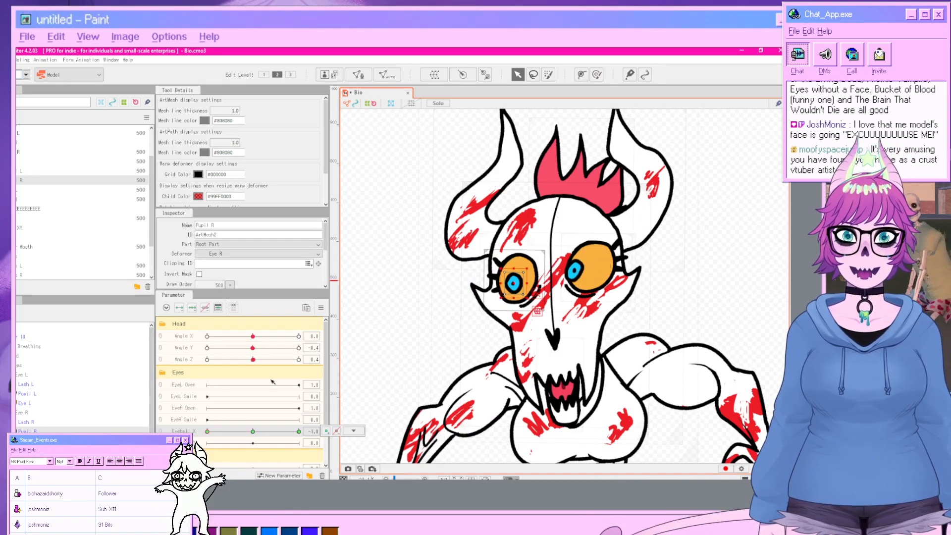
pyautogui.moveTo(513, 283); pyautogui.dragTo(504, 276)
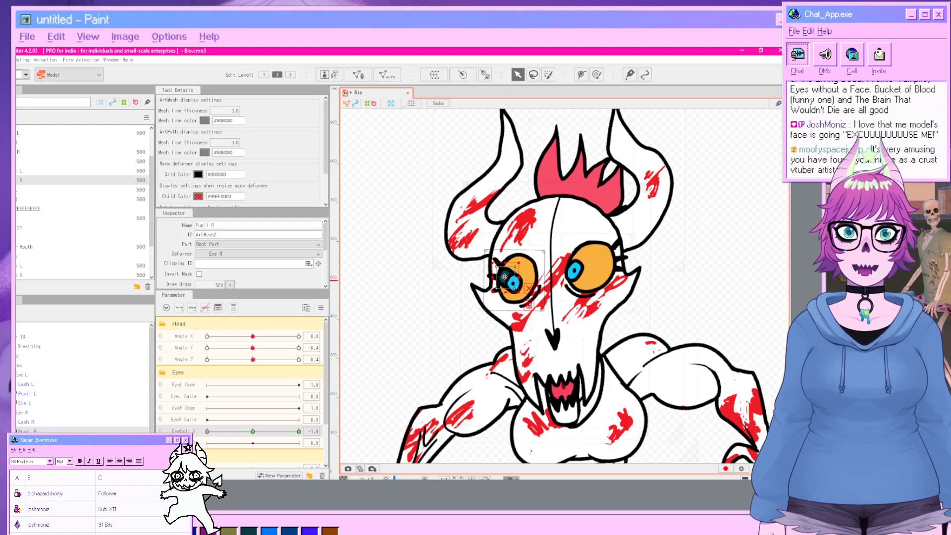
pyautogui.moveTo(207, 431); pyautogui.dragTo(300, 432)
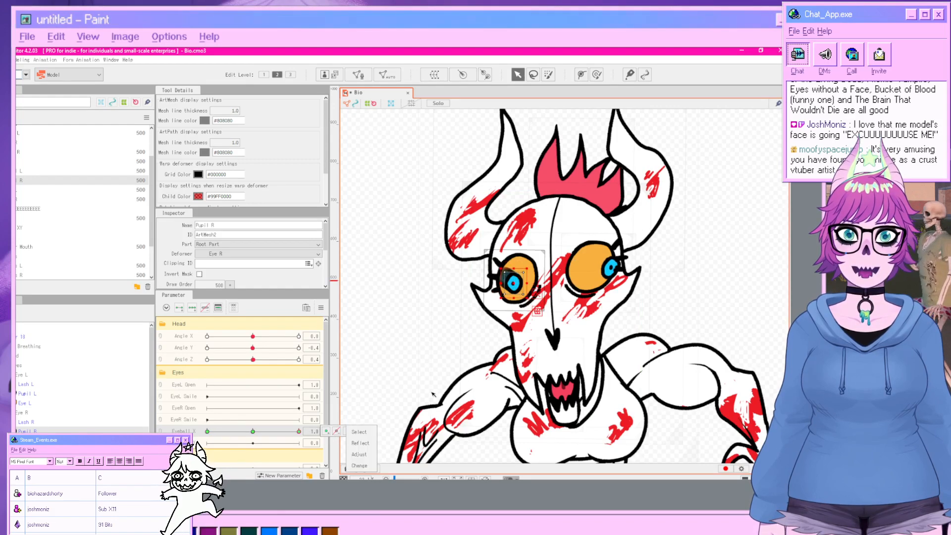
pyautogui.moveTo(514, 282); pyautogui.dragTo(533, 282)
pyautogui.click(775, 309)
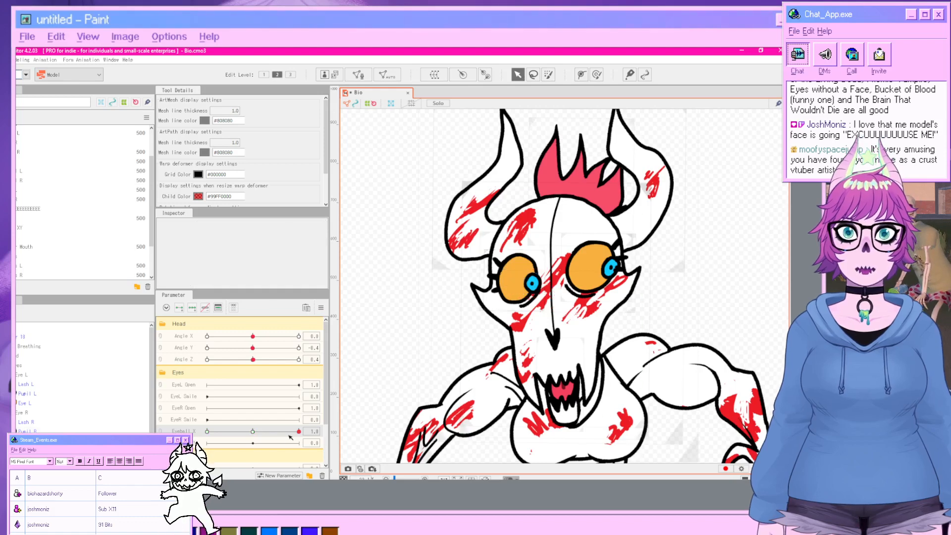
pyautogui.moveTo(290, 437); pyautogui.dragTo(255, 451)
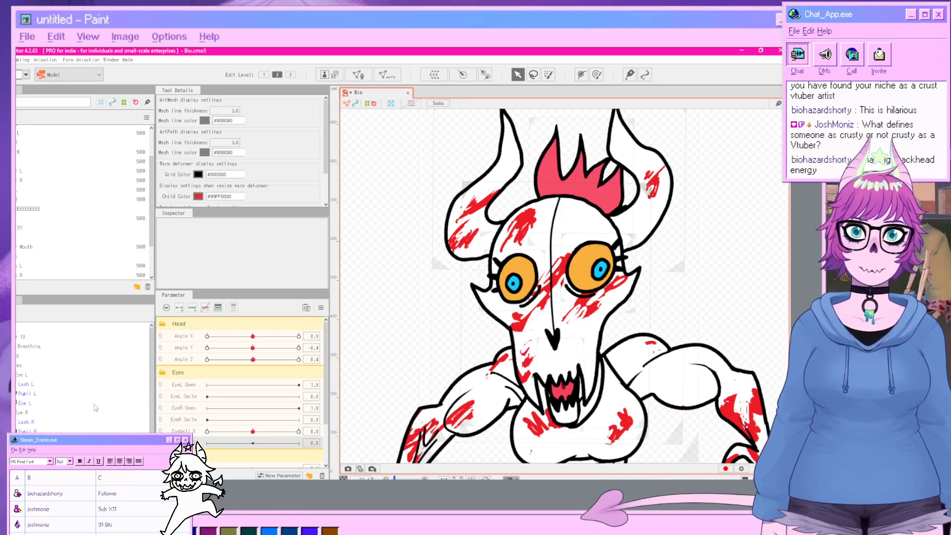
# Key the Pupil R mesh on Eyeball Y, moving it up at 1 and down at -1, then recenter Eyeball Y.
pyautogui.click(61, 429)
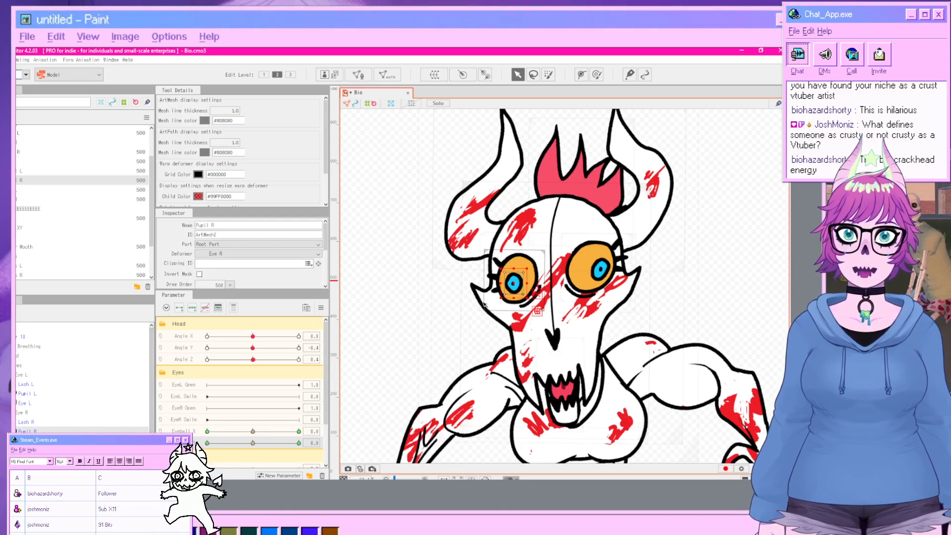
pyautogui.click(299, 443)
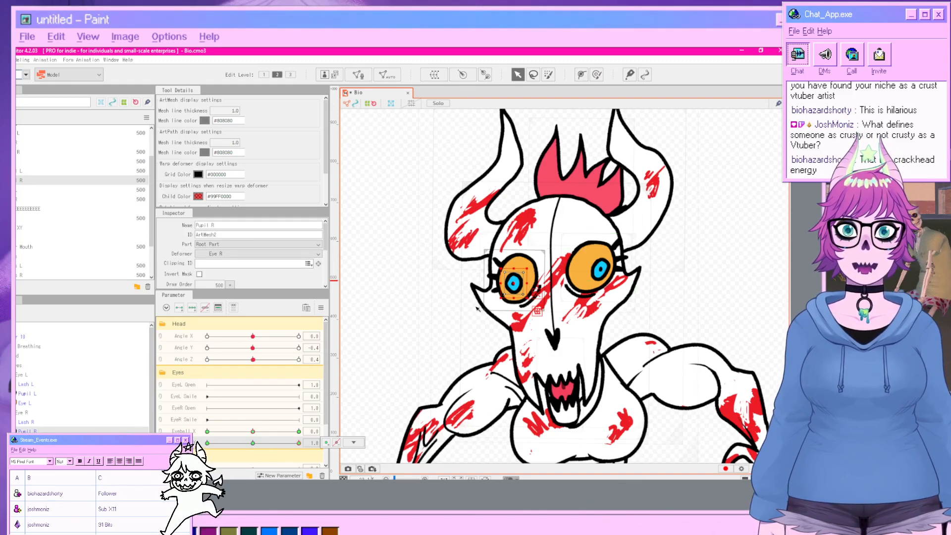
pyautogui.moveTo(515, 284); pyautogui.dragTo(519, 261)
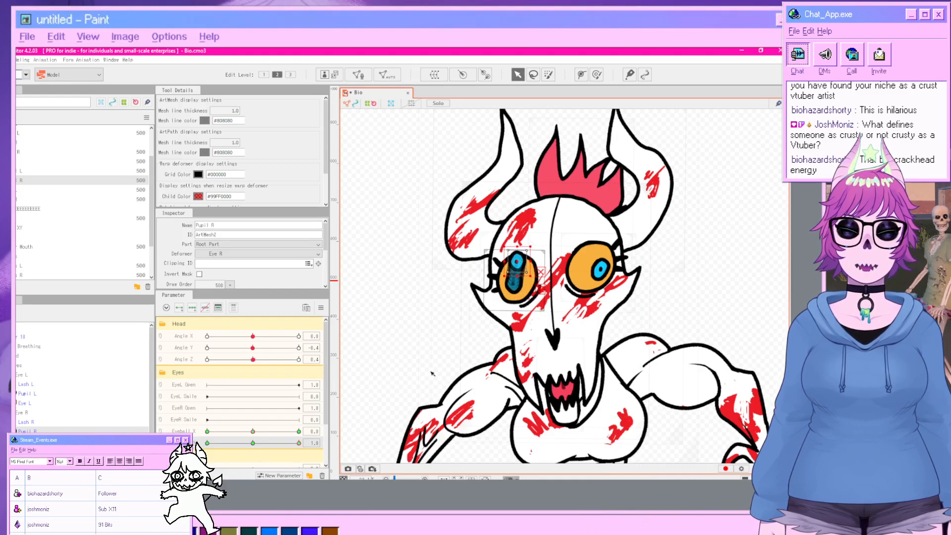
pyautogui.moveTo(301, 444); pyautogui.dragTo(207, 444)
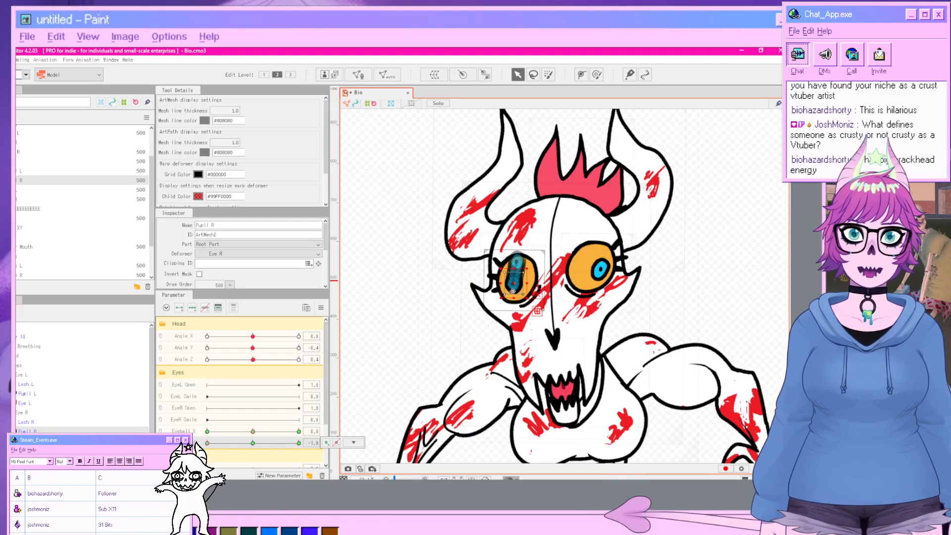
pyautogui.moveTo(515, 289); pyautogui.dragTo(517, 300)
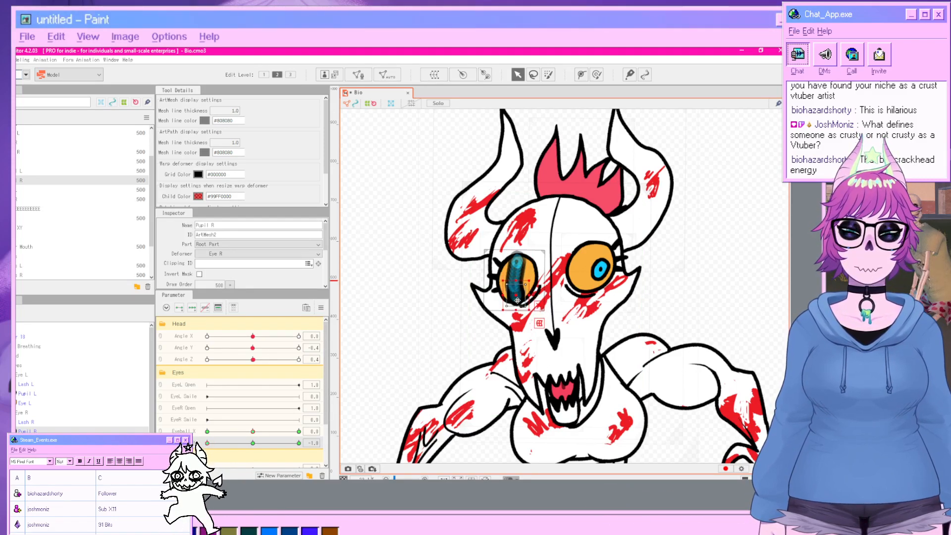
pyautogui.click(695, 289)
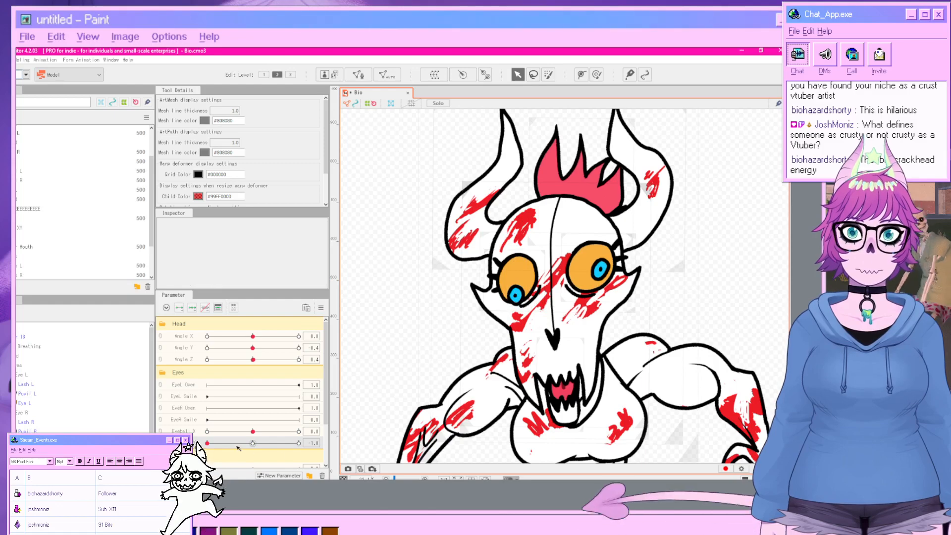
pyautogui.moveTo(235, 445); pyautogui.dragTo(271, 455)
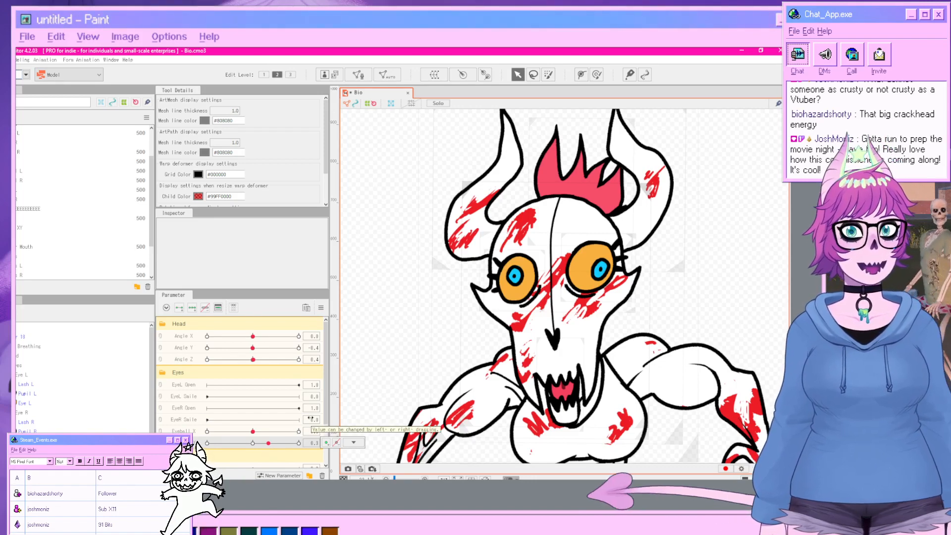
pyautogui.moveTo(263, 446); pyautogui.dragTo(253, 448)
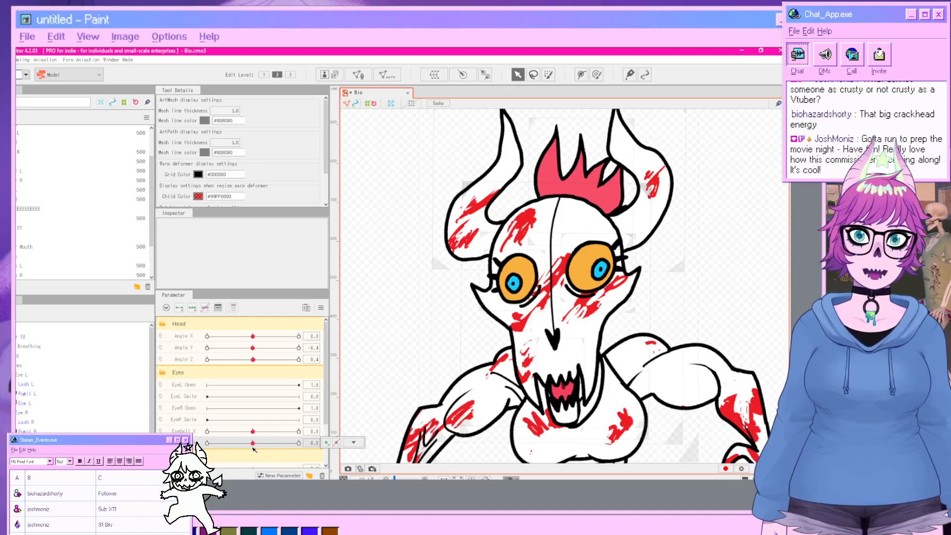
# Key the Pupil L mesh on Eyeball Y, moving it up at 1 and down at -1, then recenter Eyeball Y.
pyautogui.click(29, 394)
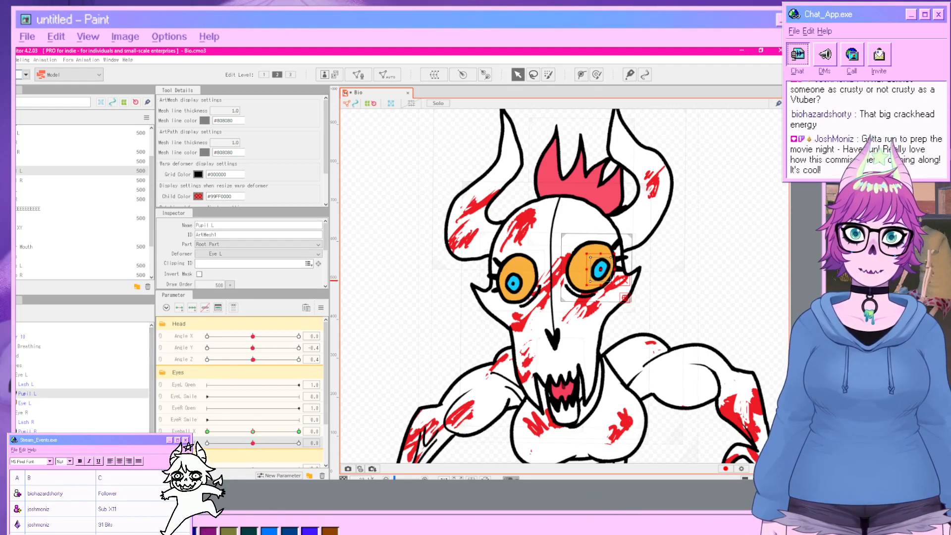
pyautogui.click(192, 307)
pyautogui.moveTo(253, 443); pyautogui.dragTo(320, 448)
pyautogui.moveTo(600, 270); pyautogui.dragTo(595, 249)
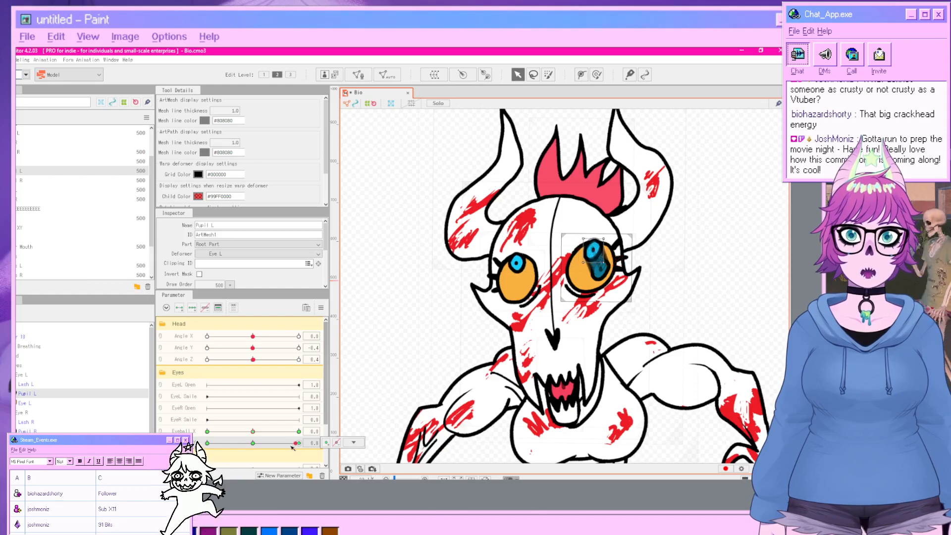
pyautogui.moveTo(299, 443); pyautogui.dragTo(206, 442)
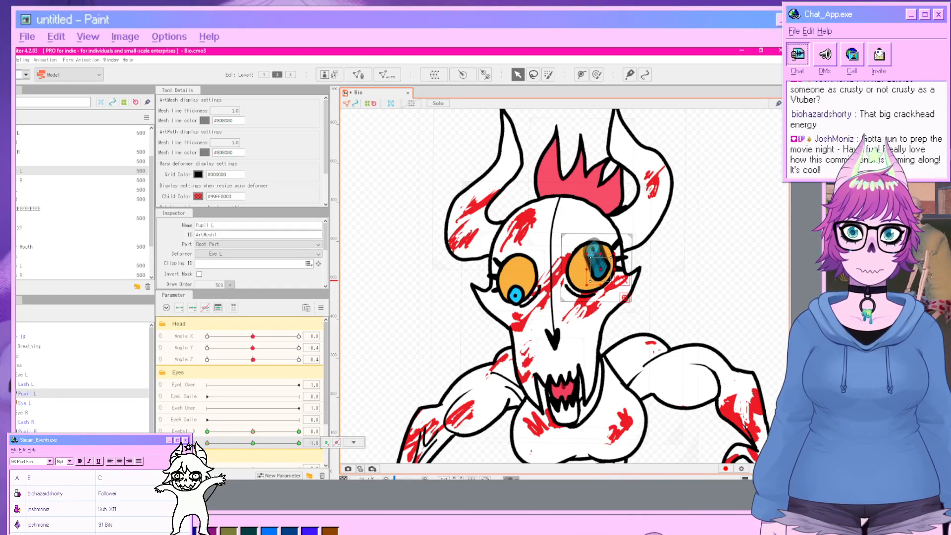
pyautogui.moveTo(596, 276); pyautogui.dragTo(601, 280)
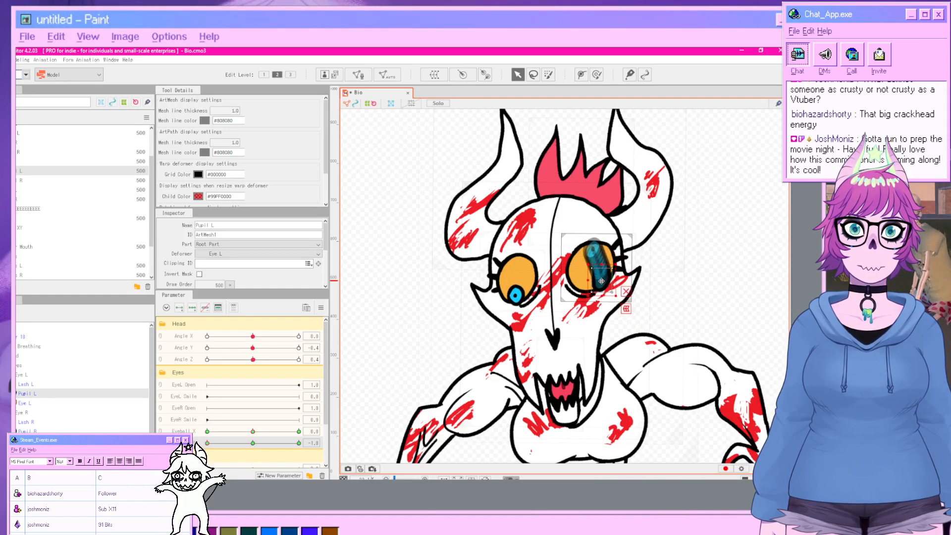
pyautogui.click(738, 312)
pyautogui.moveTo(208, 444); pyautogui.dragTo(239, 445)
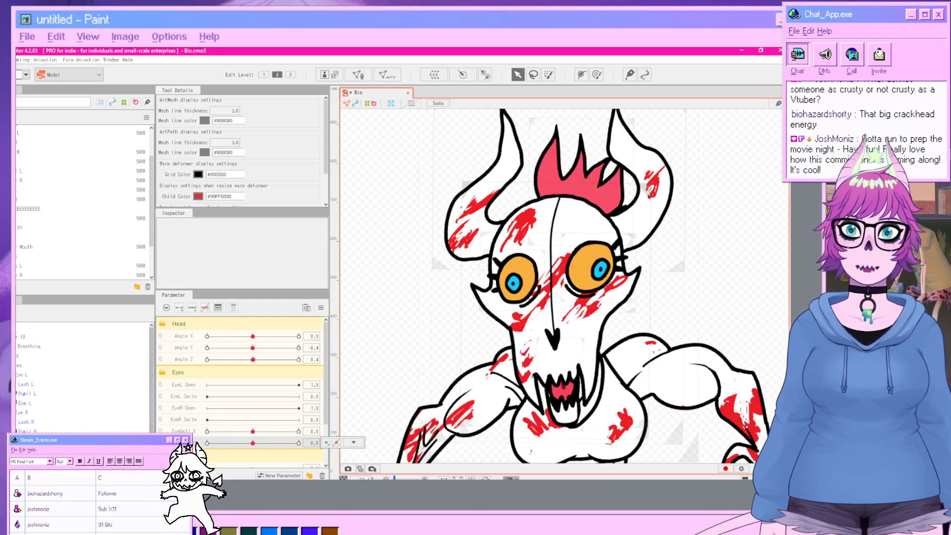
# Preview the model playing a random pose in the Physics/Scene Blending Settings window, then close it.
pyautogui.click(23, 59)
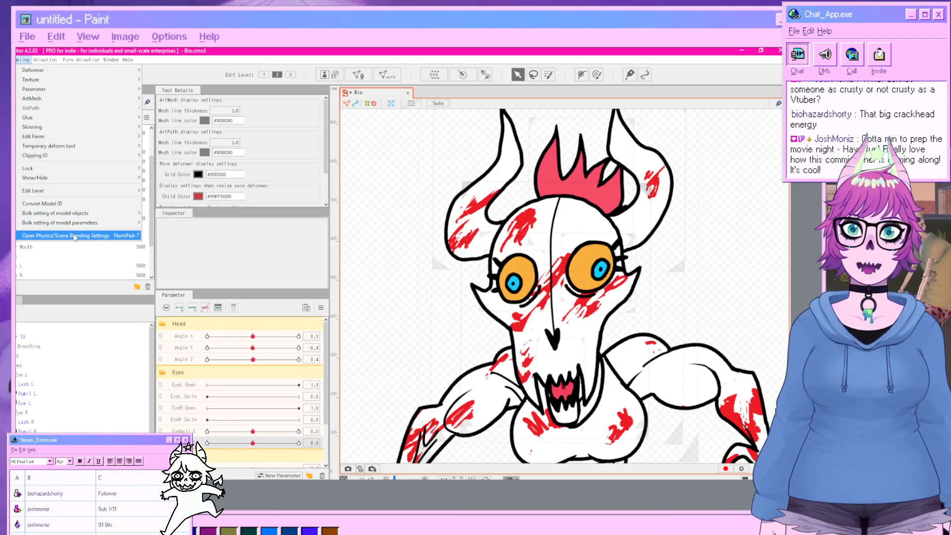
pyautogui.click(70, 235)
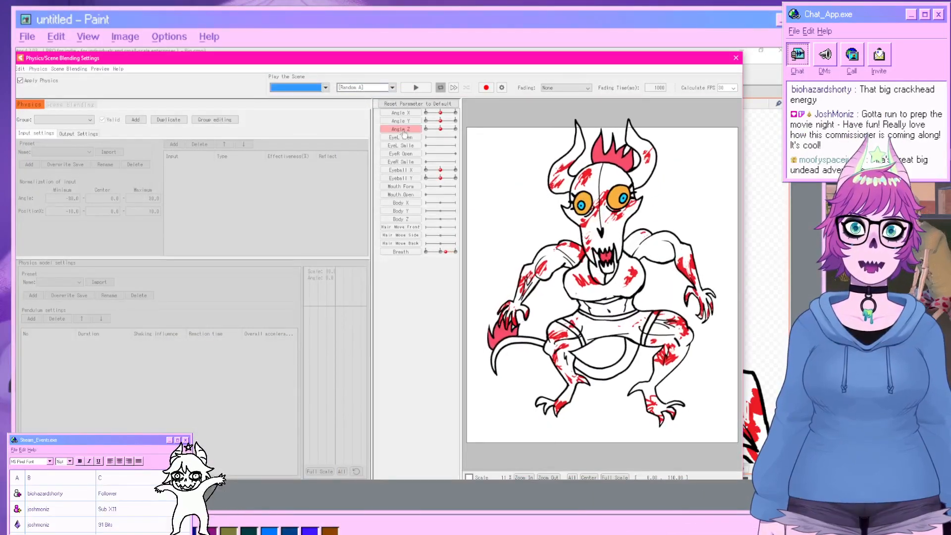
pyautogui.click(365, 88)
pyautogui.click(365, 109)
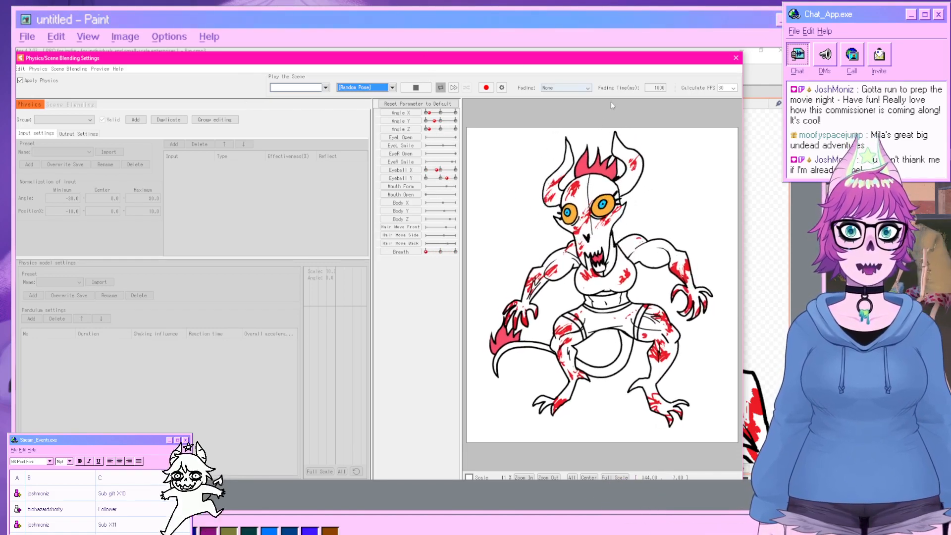
pyautogui.click(736, 57)
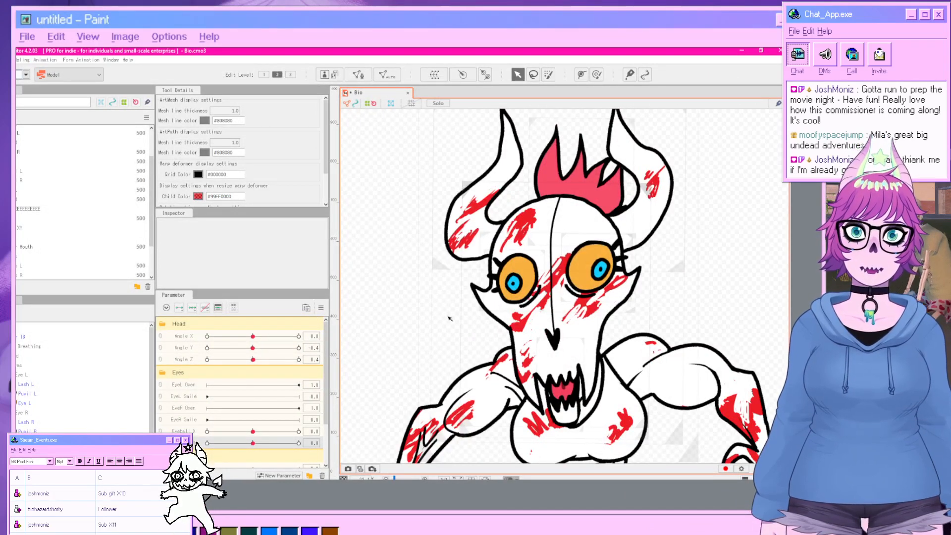
# Try to generate an automatic mesh for the Eye R mesh with the Deformation (Heavy) preset.
pyautogui.moveTo(264, 443)
pyautogui.mouseDown()
pyautogui.moveTo(342, 439)
pyautogui.moveTo(255, 445)
pyautogui.mouseUp()
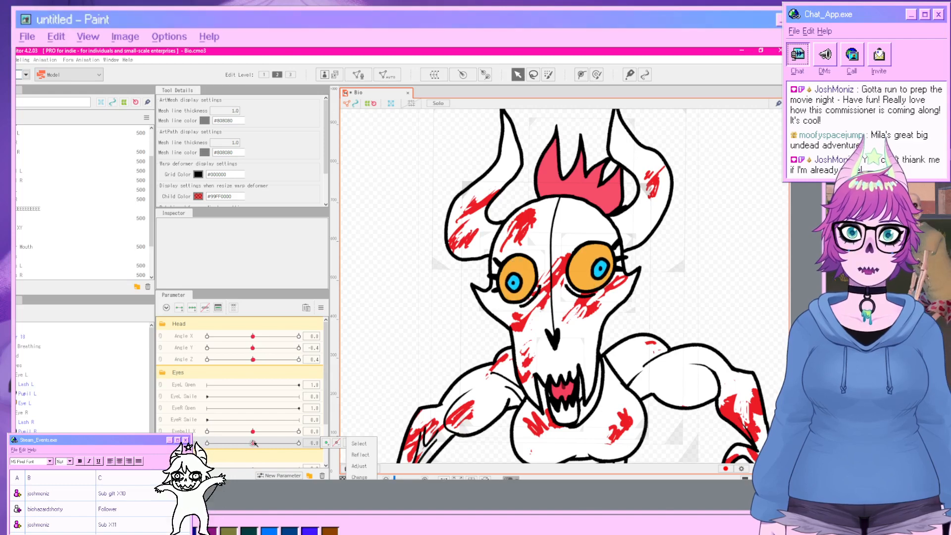
pyautogui.click(196, 422)
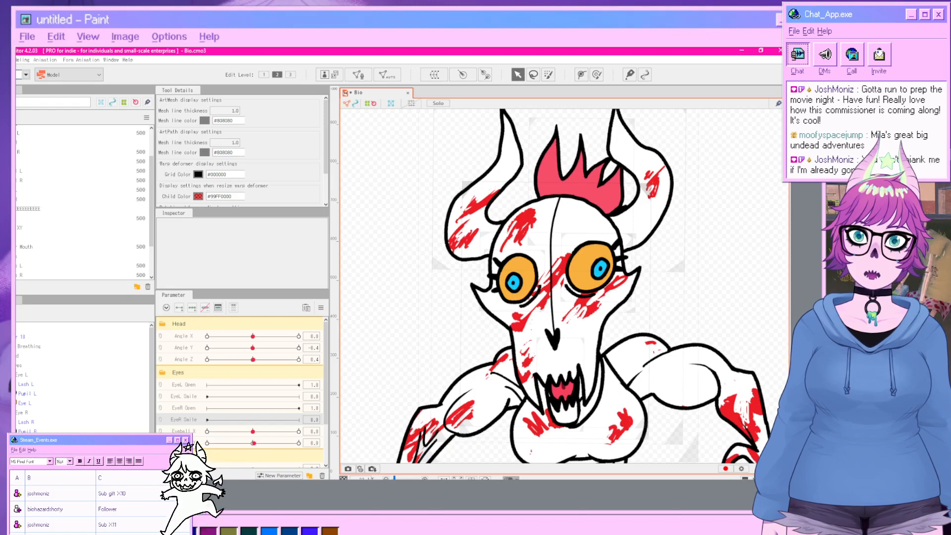
pyautogui.click(26, 440)
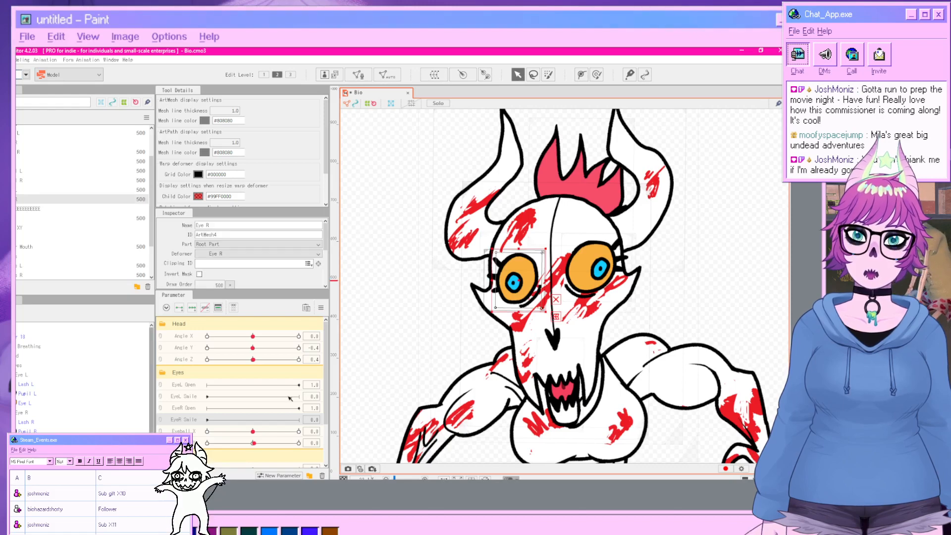
pyautogui.click(393, 78)
pyautogui.click(240, 244)
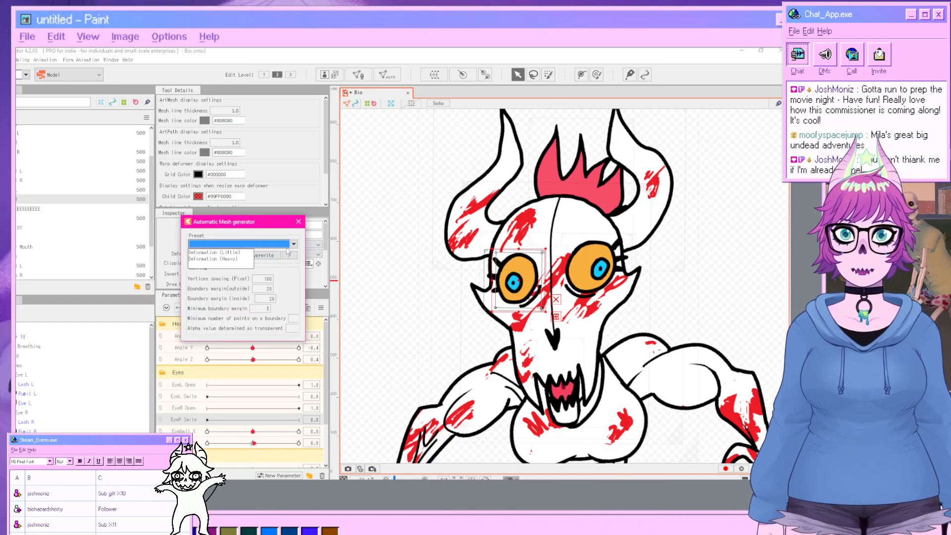
pyautogui.click(242, 266)
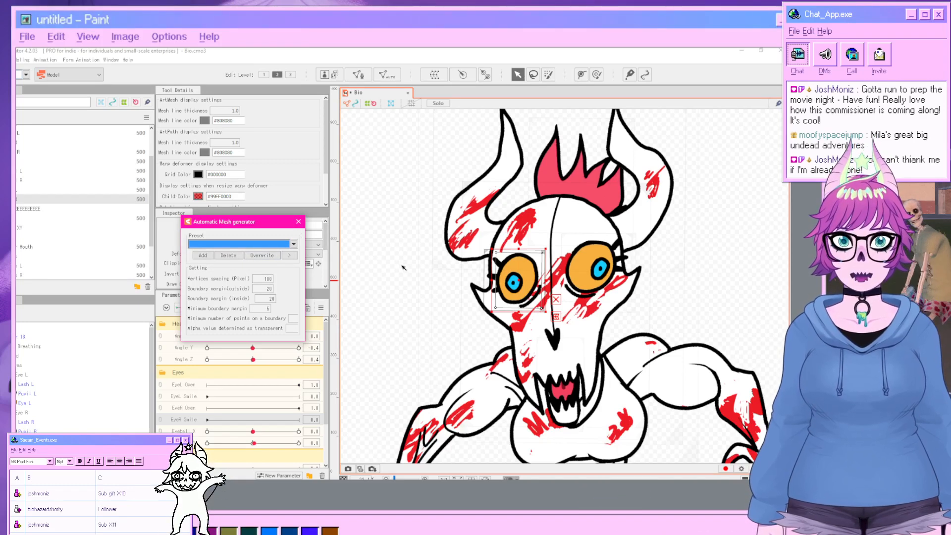
pyautogui.click(385, 257)
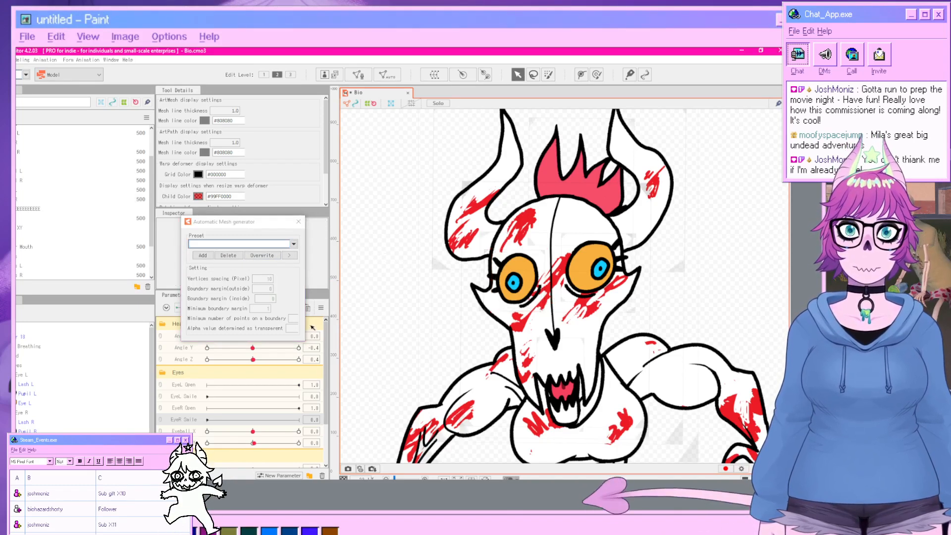
pyautogui.click(515, 301)
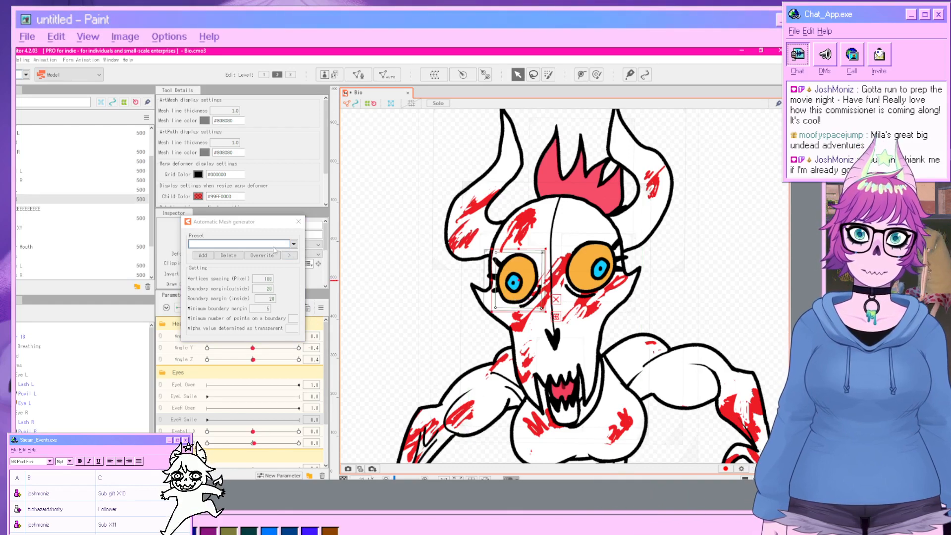
pyautogui.click(294, 244)
pyautogui.click(237, 259)
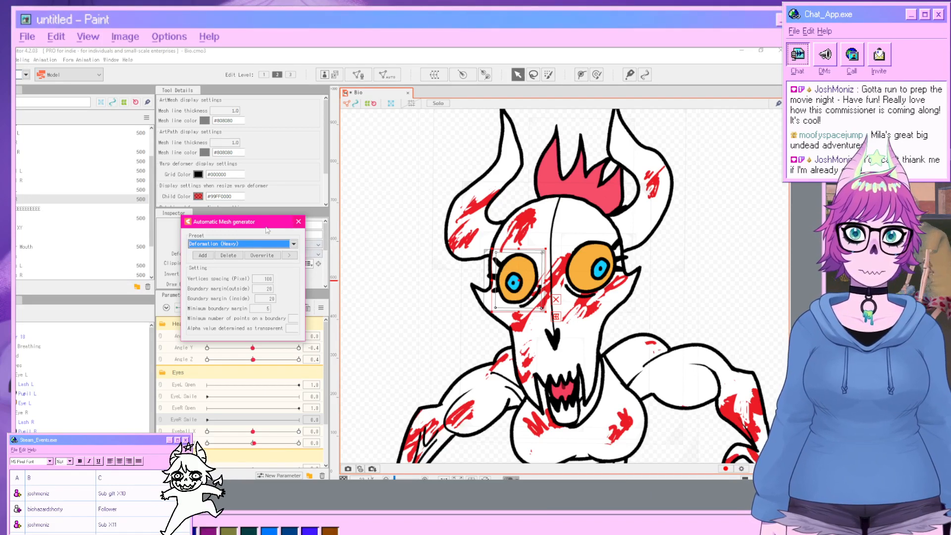
pyautogui.click(408, 286)
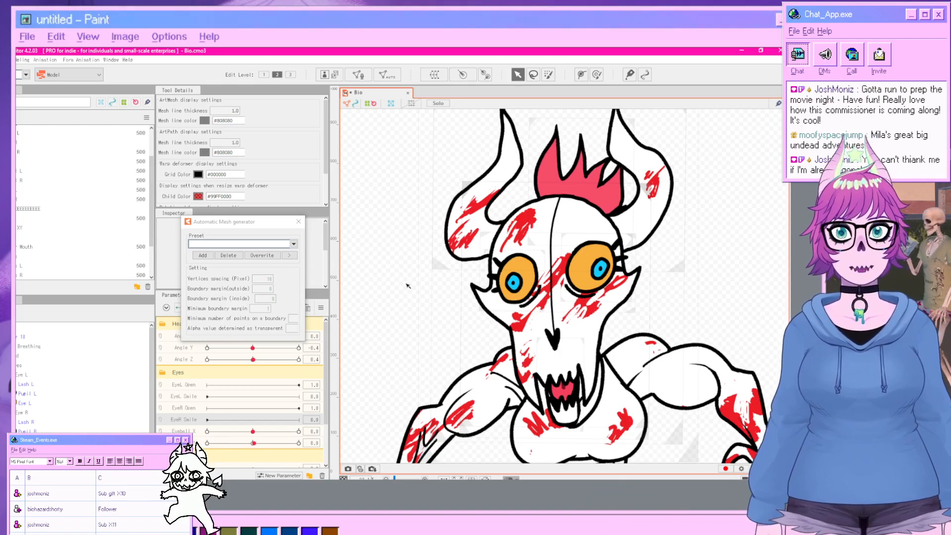
pyautogui.click(290, 251)
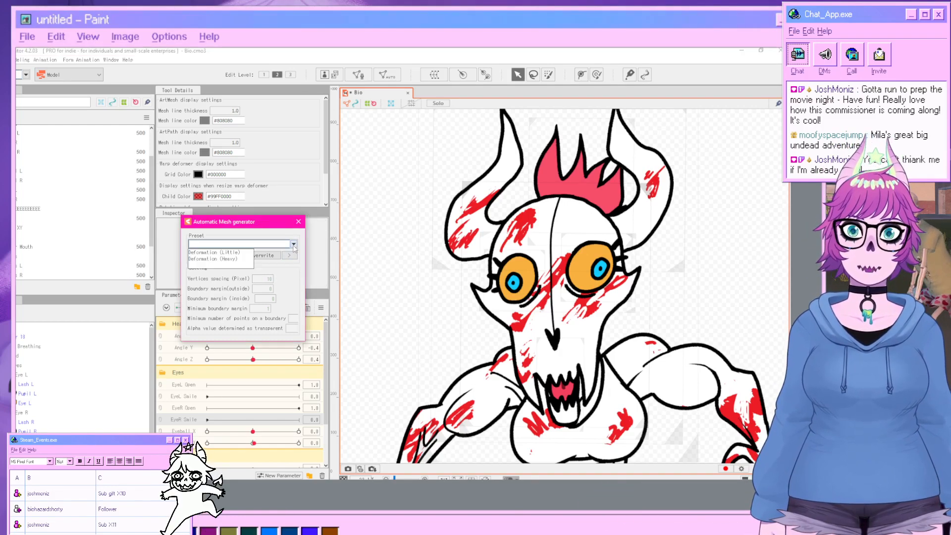
pyautogui.click(229, 245)
pyautogui.click(229, 259)
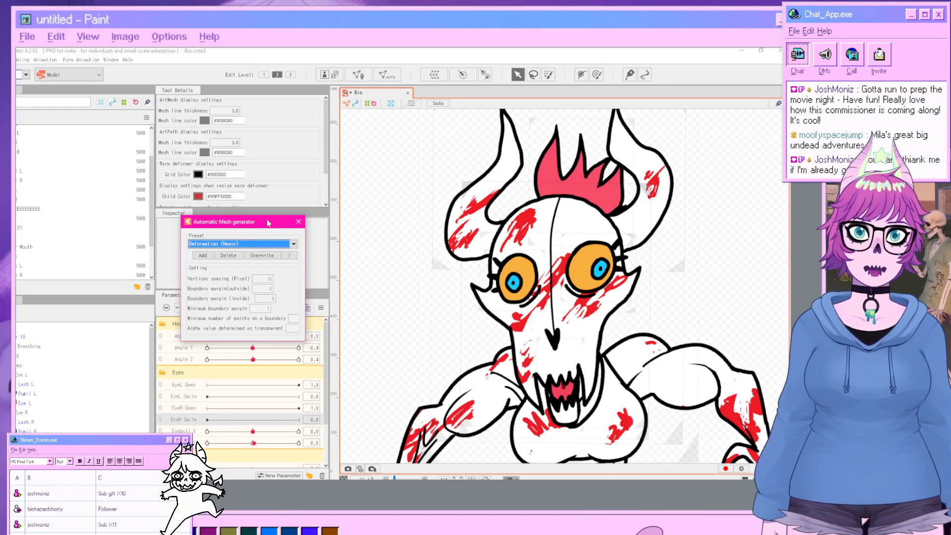
pyautogui.click(298, 223)
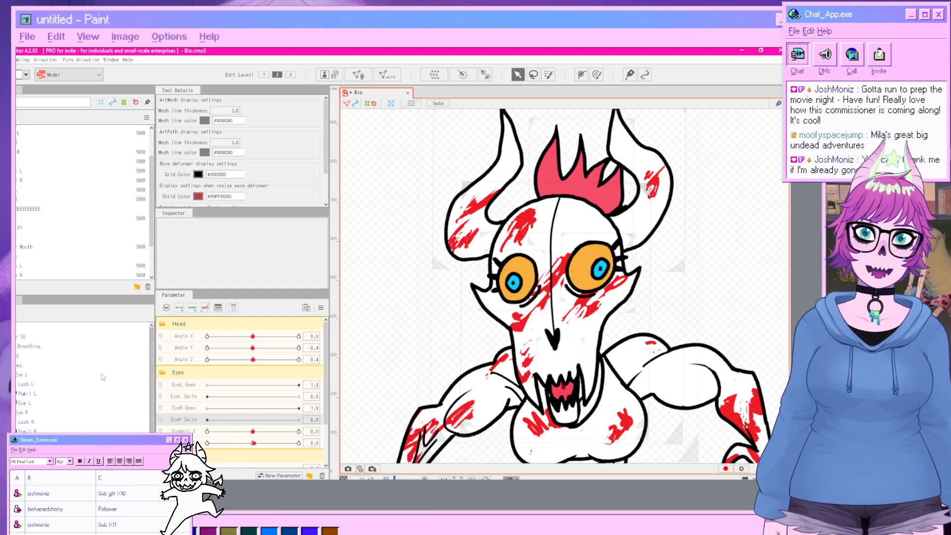
# Reselect Eye R and retry the Automatic Mesh generator with the Deformation (Heavy) preset.
pyautogui.click(501, 297)
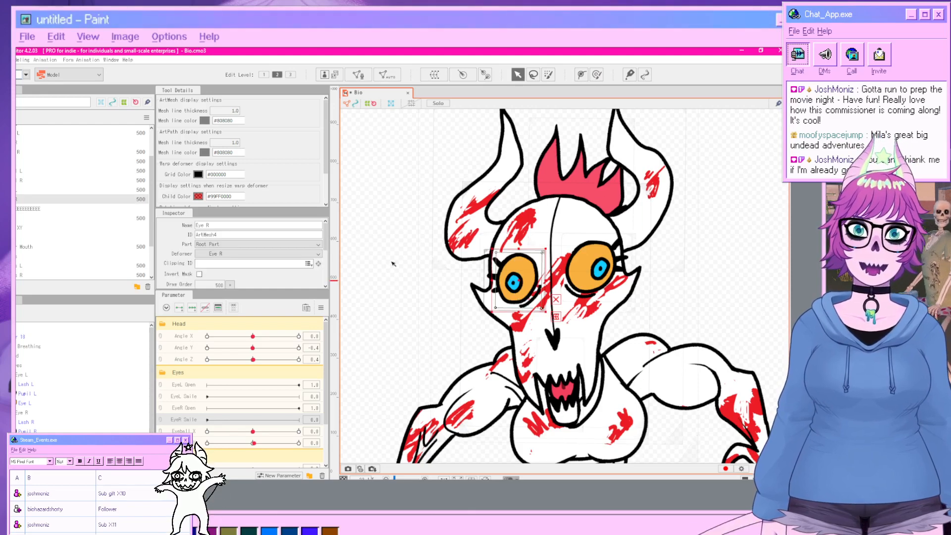
pyautogui.click(387, 74)
pyautogui.click(240, 243)
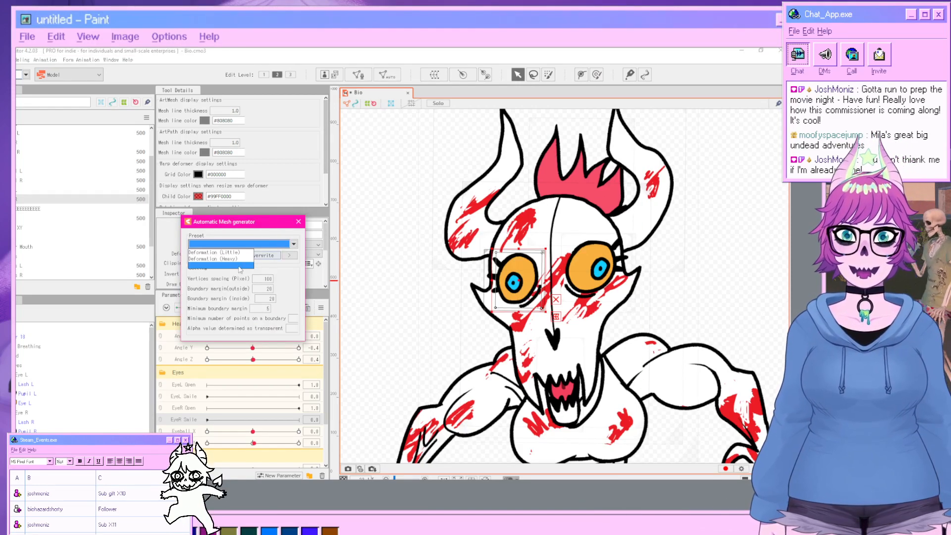
pyautogui.click(239, 267)
pyautogui.click(410, 269)
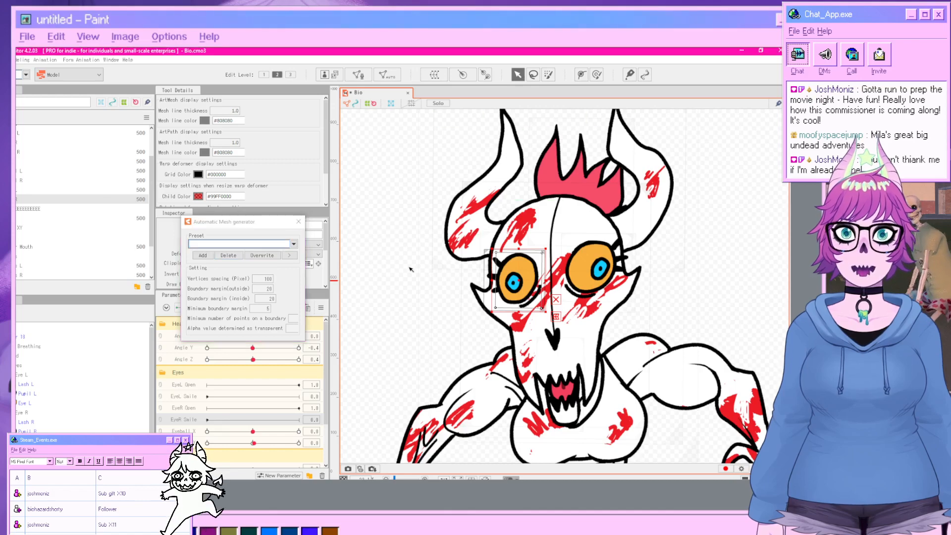
pyautogui.click(298, 221)
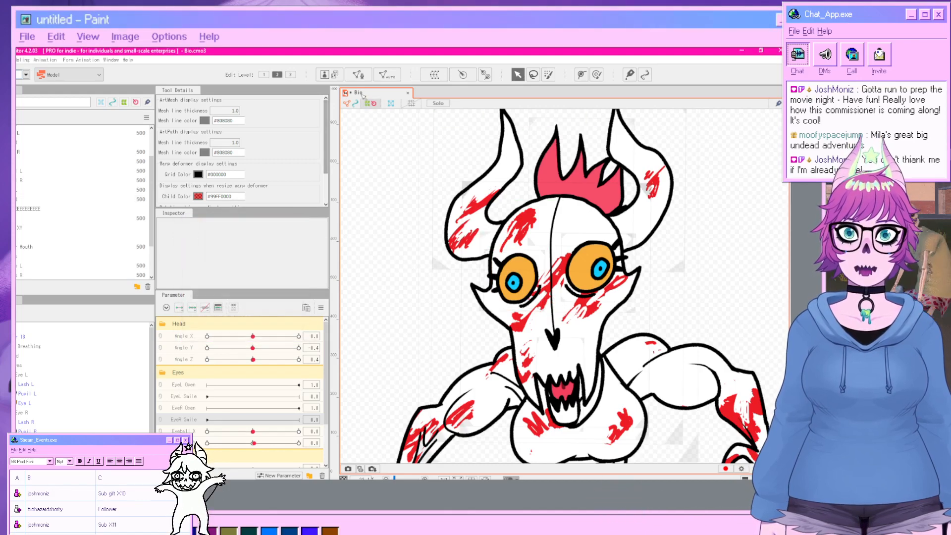
pyautogui.click(359, 75)
pyautogui.click(377, 284)
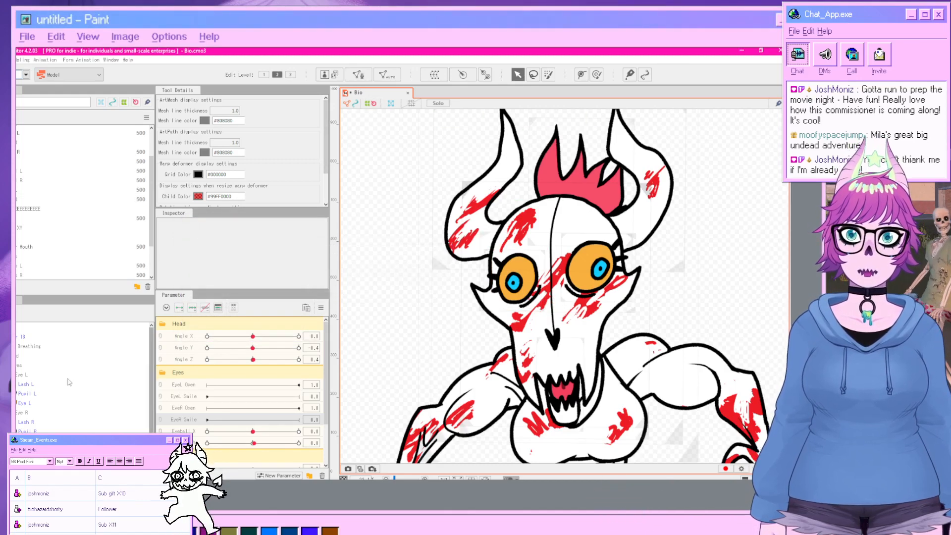
pyautogui.click(54, 441)
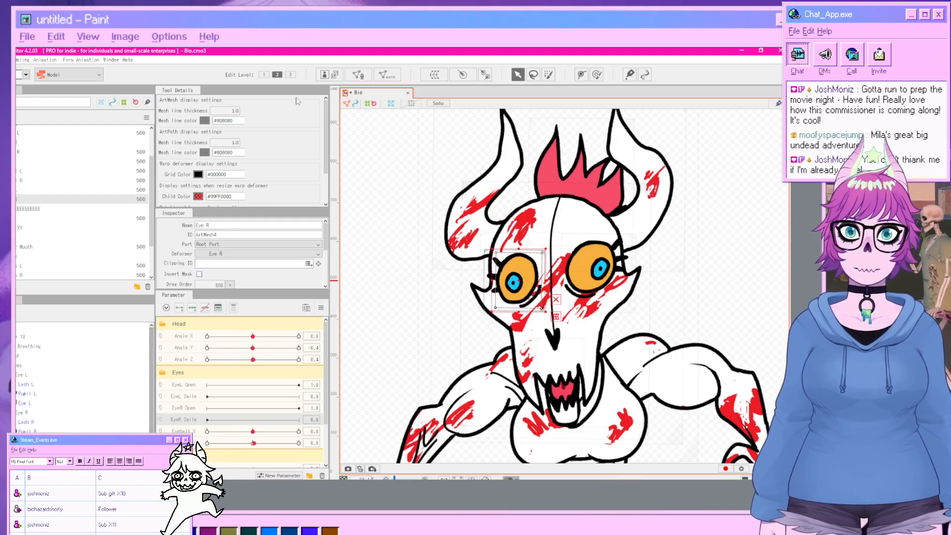
# Generate an automatic mesh for Eye R with vertex spacing 50 and boundary margins 10, then apply the mesh edit.
pyautogui.click(359, 75)
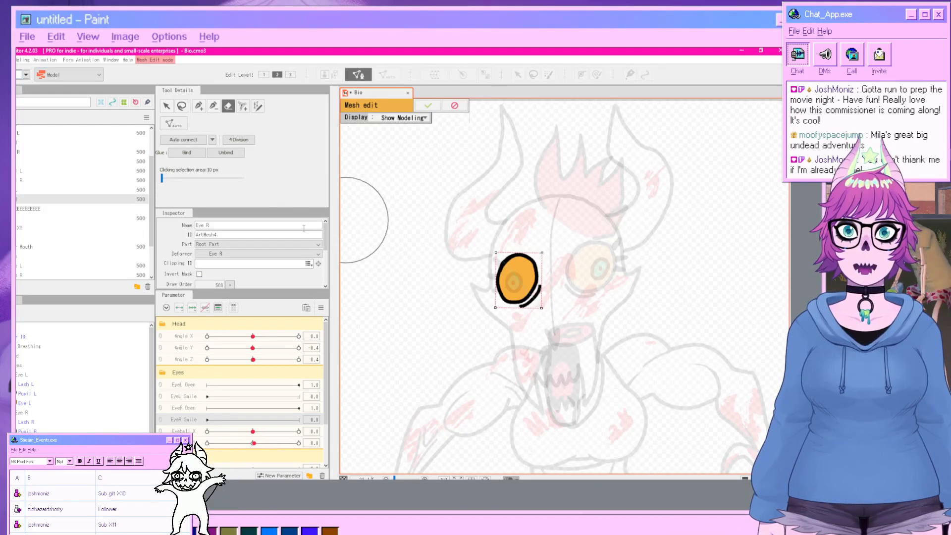
pyautogui.moveTo(464, 269)
pyautogui.mouseDown()
pyautogui.moveTo(504, 308)
pyautogui.moveTo(533, 257)
pyautogui.mouseUp()
pyautogui.click(172, 124)
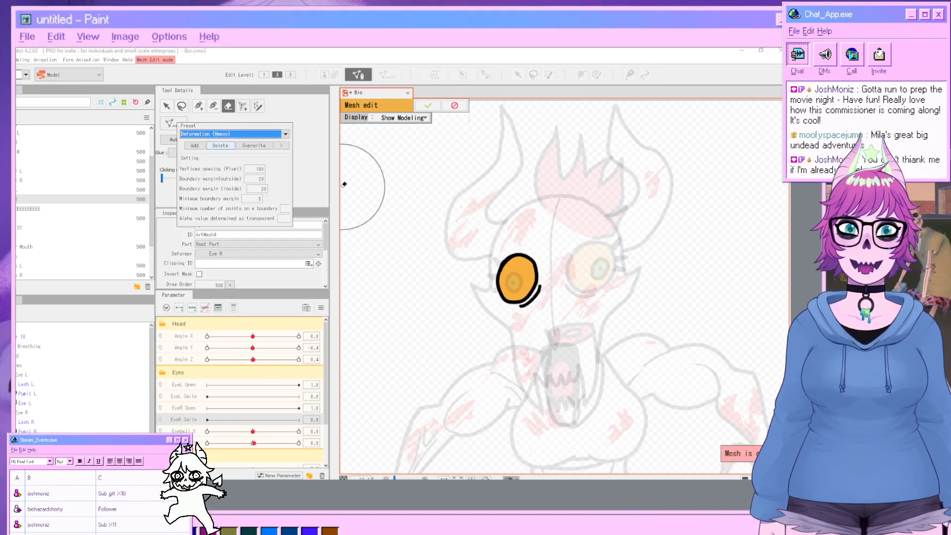
pyautogui.click(285, 134)
pyautogui.click(229, 155)
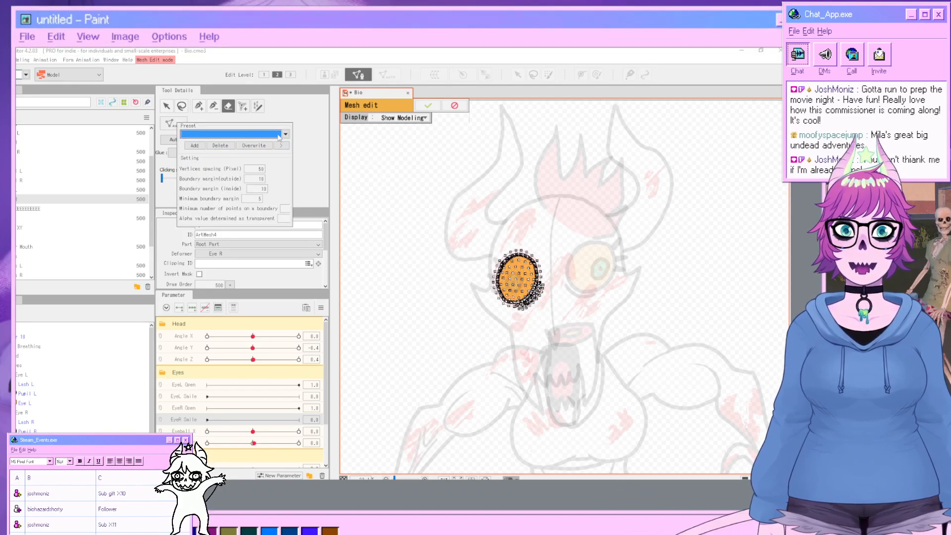
pyautogui.click(298, 116)
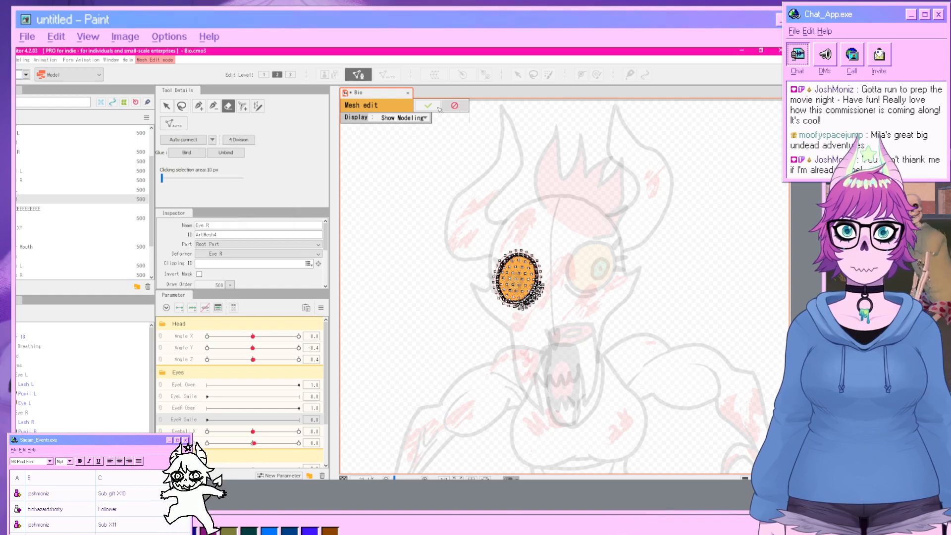
pyautogui.click(426, 106)
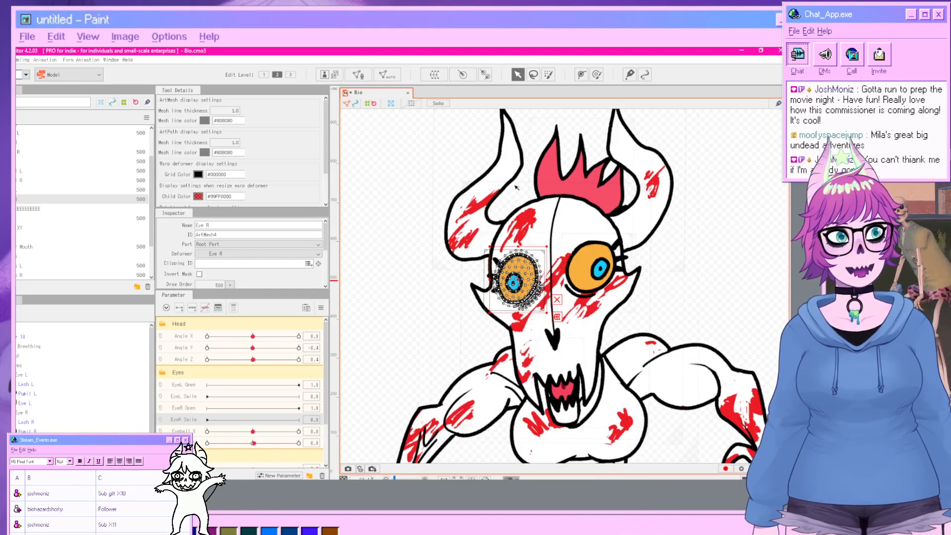
# Add three keyforms to EyeR Open and close the Eye R mesh at 0 by pulling its upper edge down.
pyautogui.scroll(2, 538, 257)
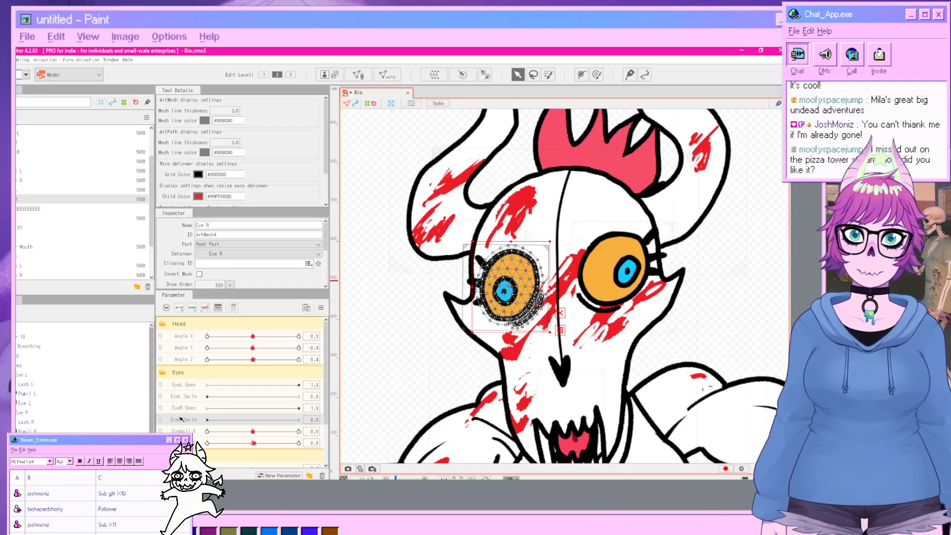
pyautogui.click(185, 387)
pyautogui.click(185, 408)
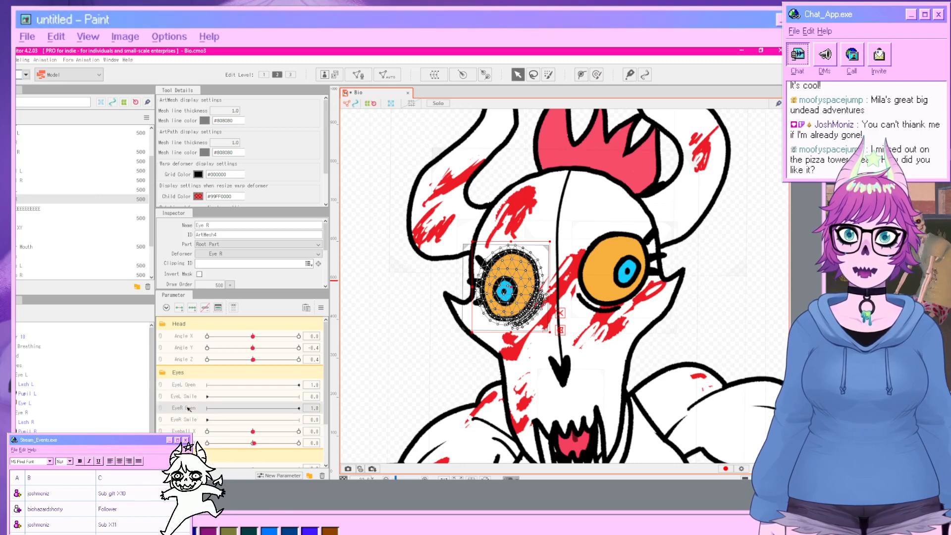
pyautogui.click(192, 311)
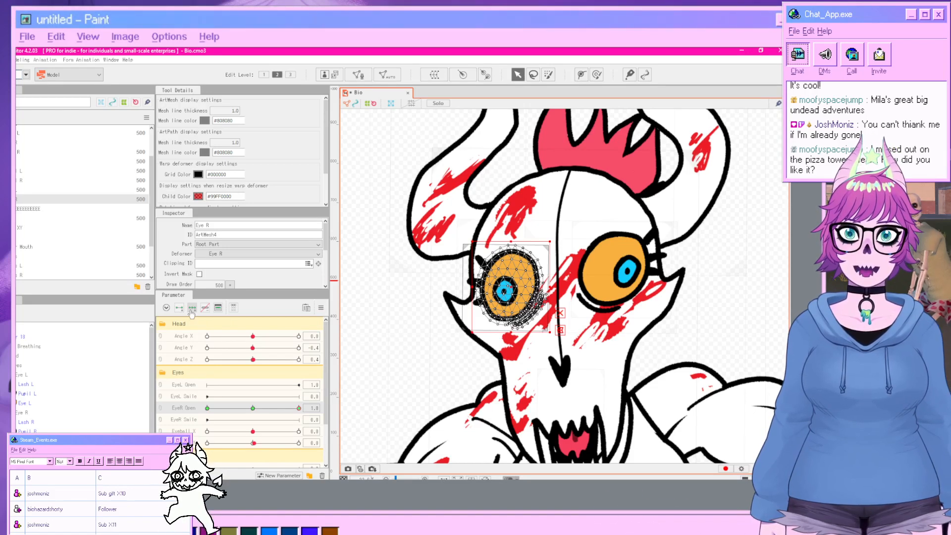
pyautogui.click(261, 410)
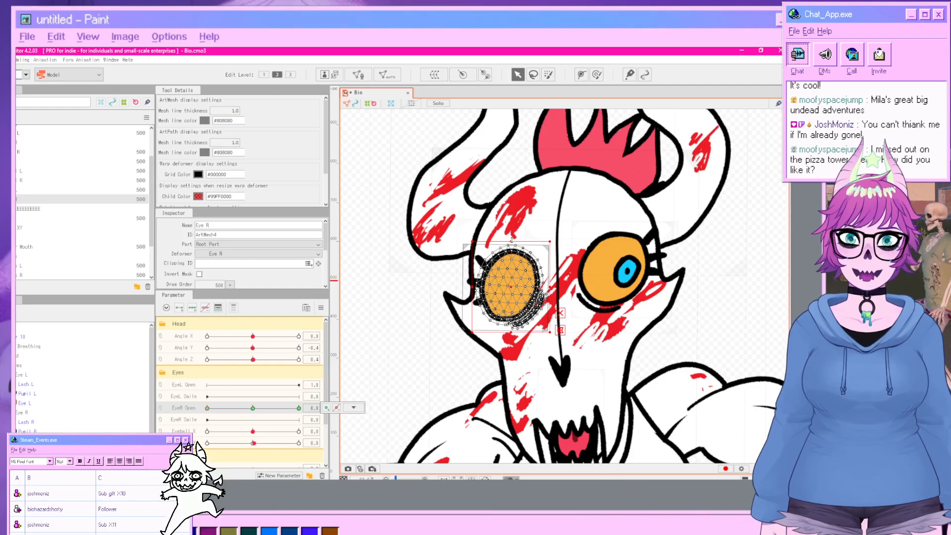
pyautogui.moveTo(512, 242); pyautogui.dragTo(517, 287)
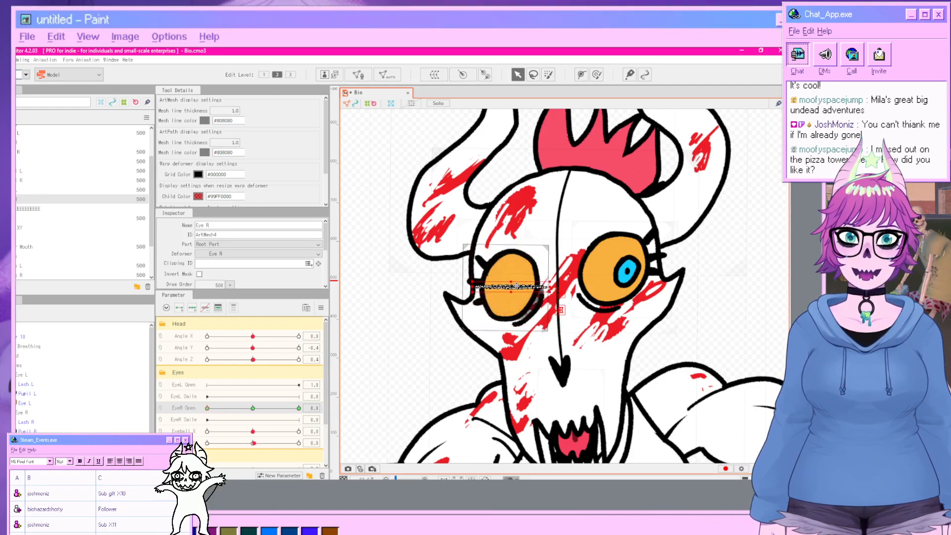
pyautogui.click(723, 318)
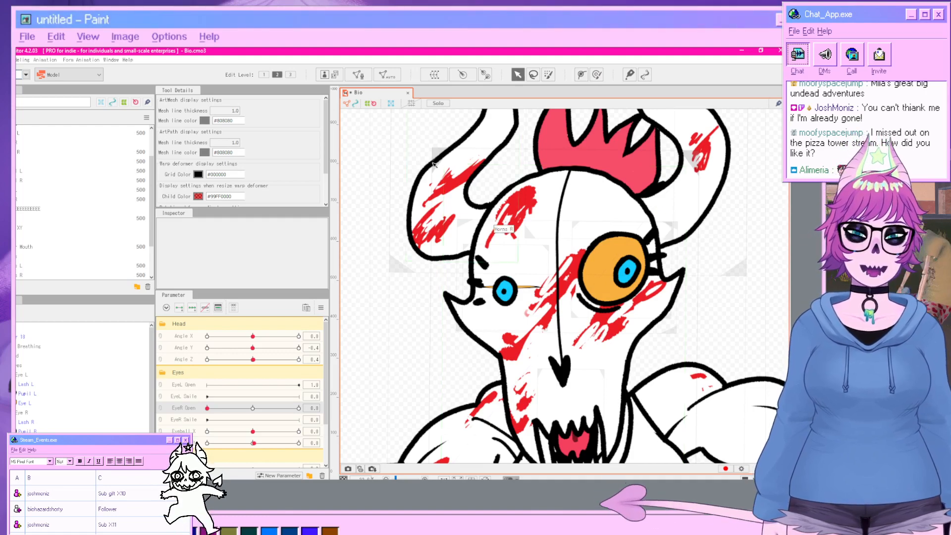
# Select the Pupil R mesh and squash it down into the closed right eye at EyeR Open 0.
pyautogui.click(505, 289)
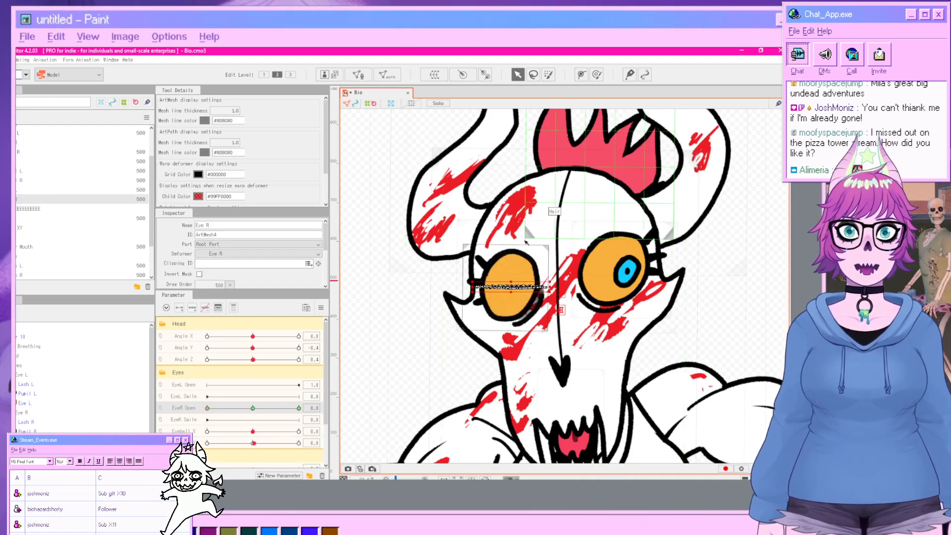
pyautogui.click(17, 199)
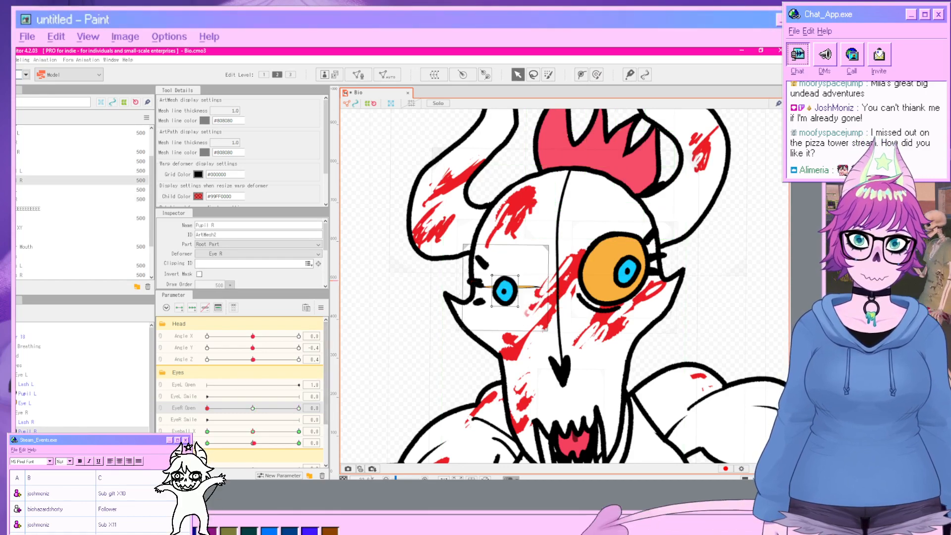
pyautogui.click(17, 199)
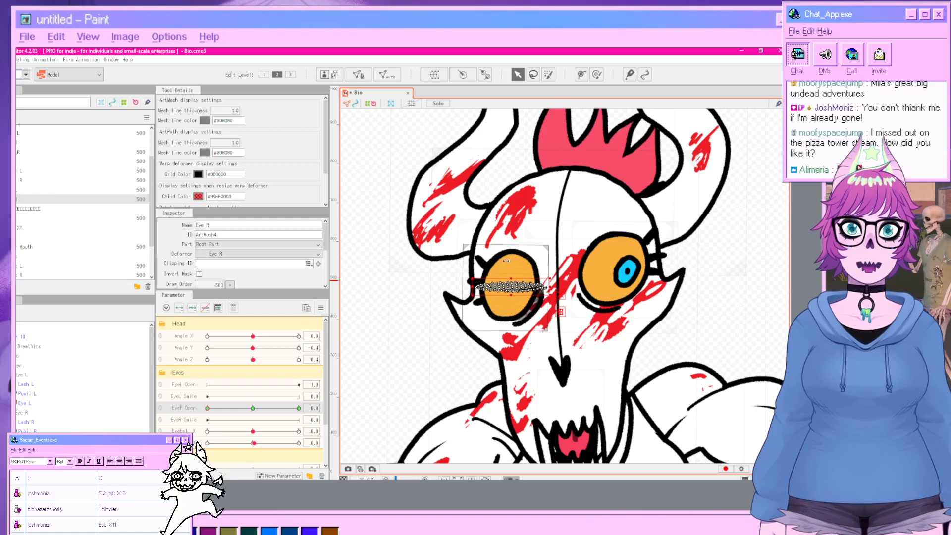
pyautogui.click(711, 351)
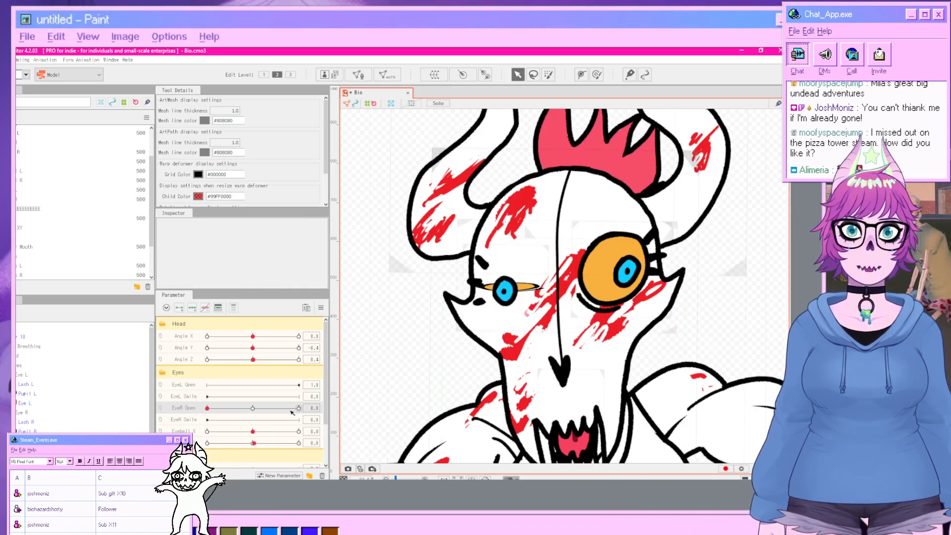
pyautogui.click(506, 288)
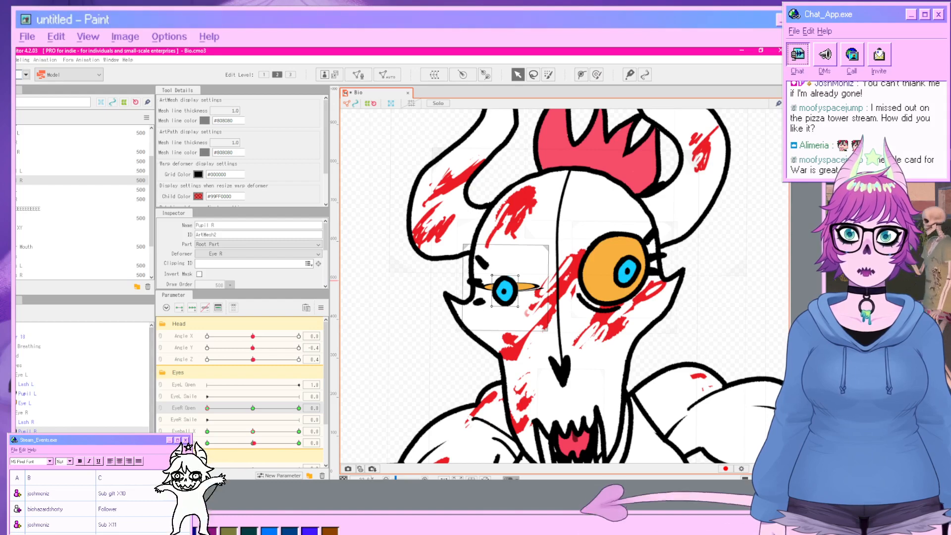
pyautogui.click(43, 423)
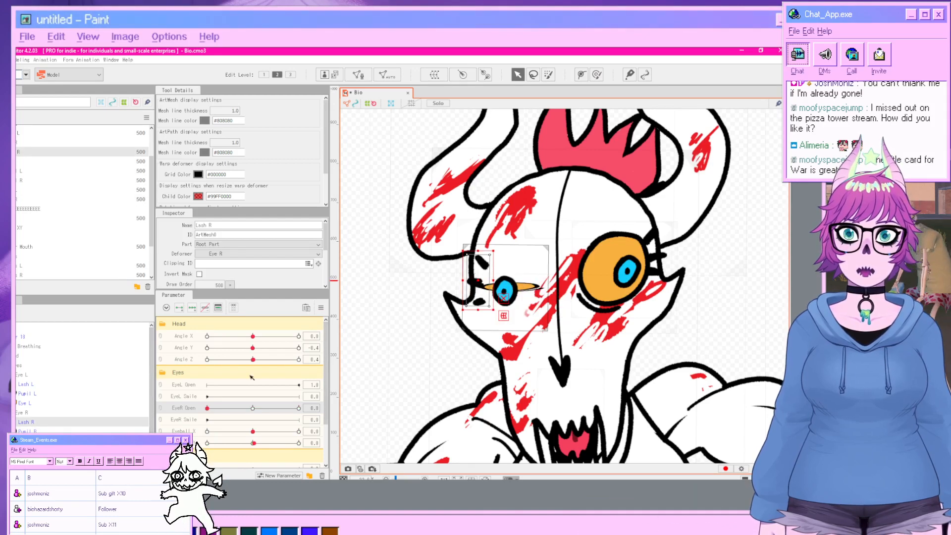
pyautogui.press('Down')
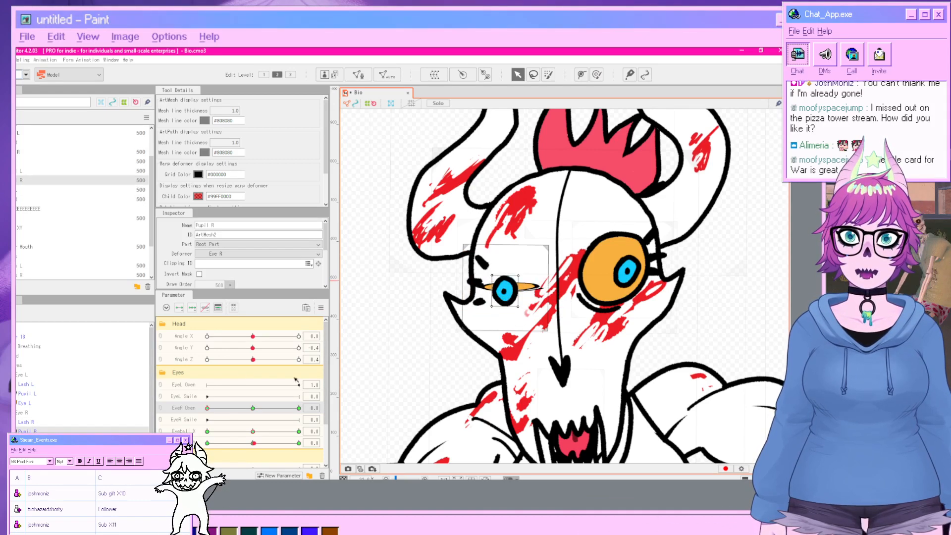
pyautogui.click(495, 279)
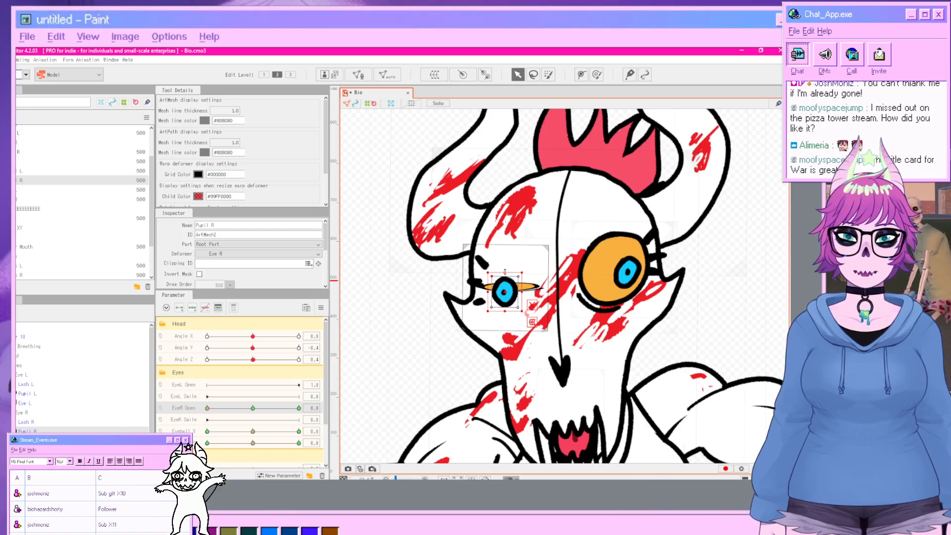
pyautogui.moveTo(505, 272); pyautogui.dragTo(505, 287)
pyautogui.click(427, 381)
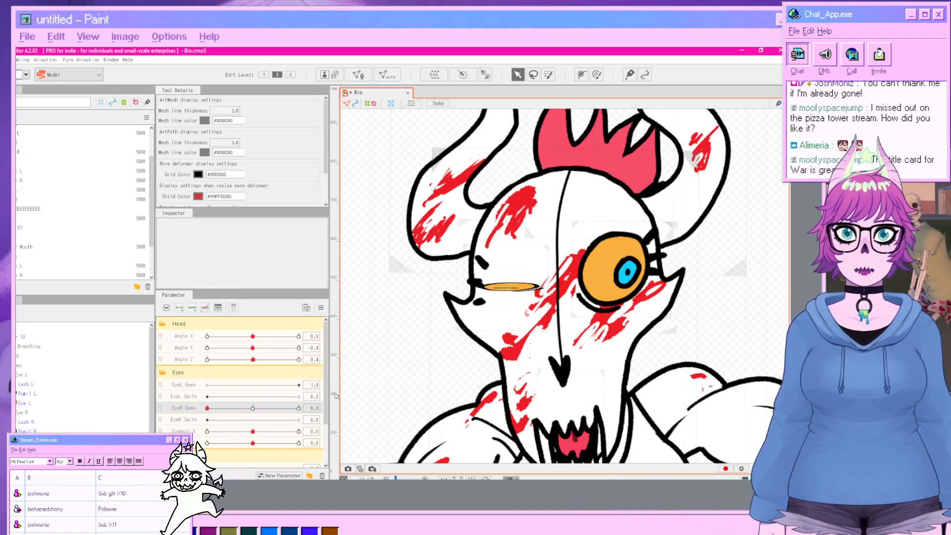
# Scrub the EyeR Open slider to preview the right eye opening and closing.
pyautogui.moveTo(207, 408); pyautogui.dragTo(173, 399)
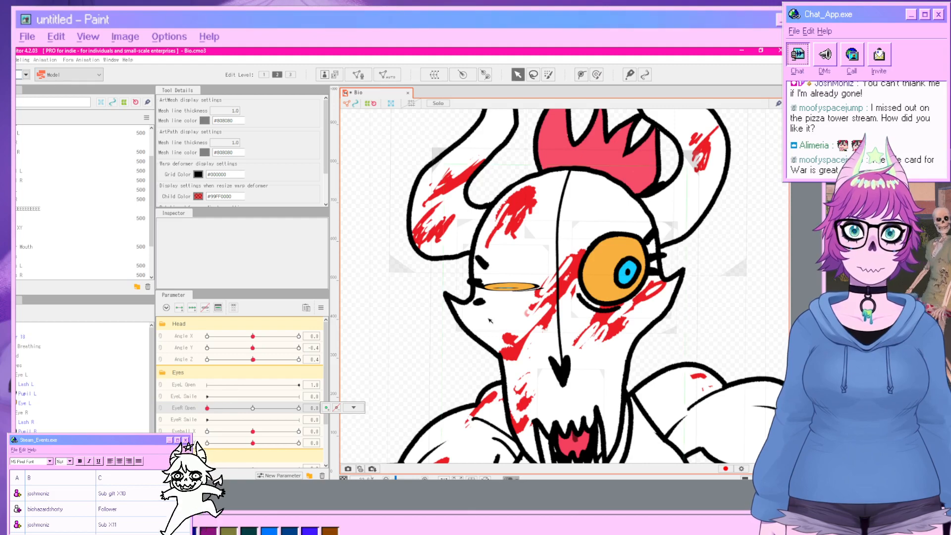
pyautogui.click(521, 288)
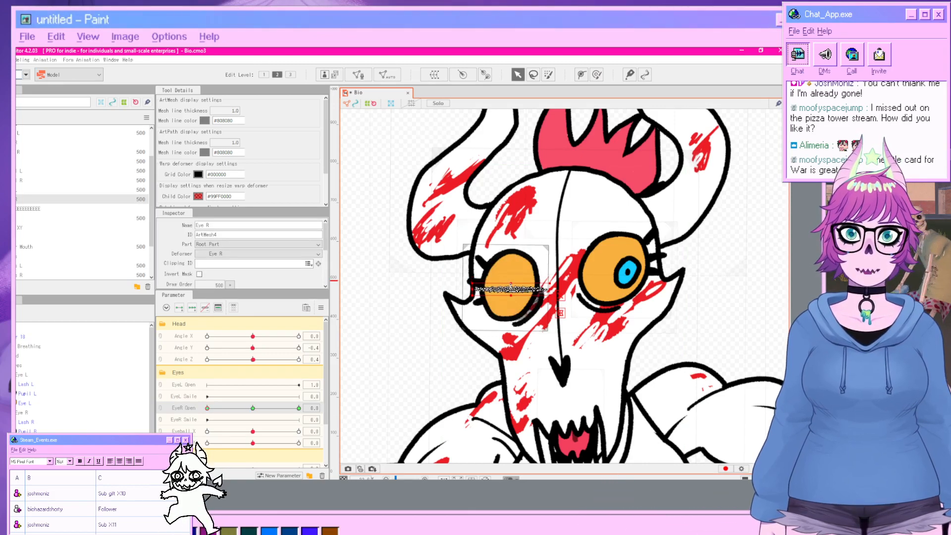
pyautogui.click(713, 323)
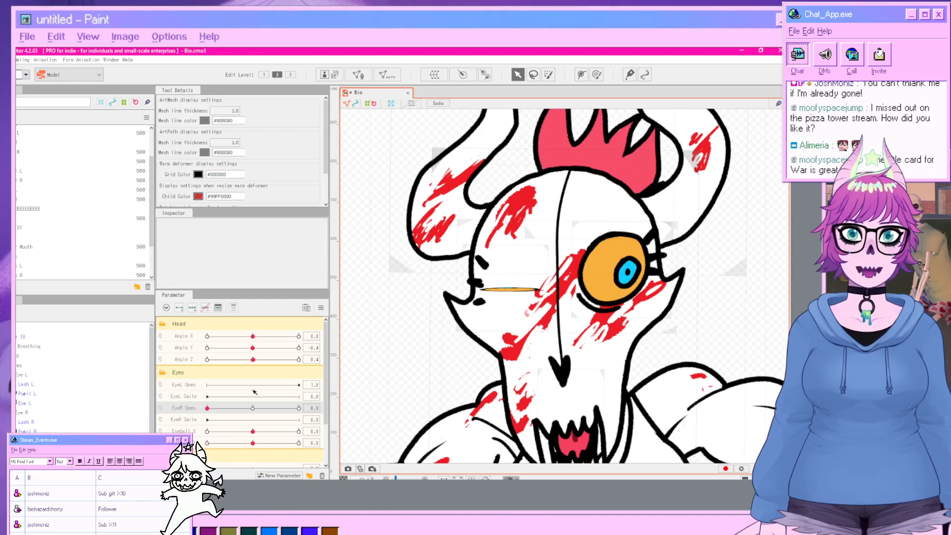
pyautogui.moveTo(207, 408); pyautogui.dragTo(252, 406)
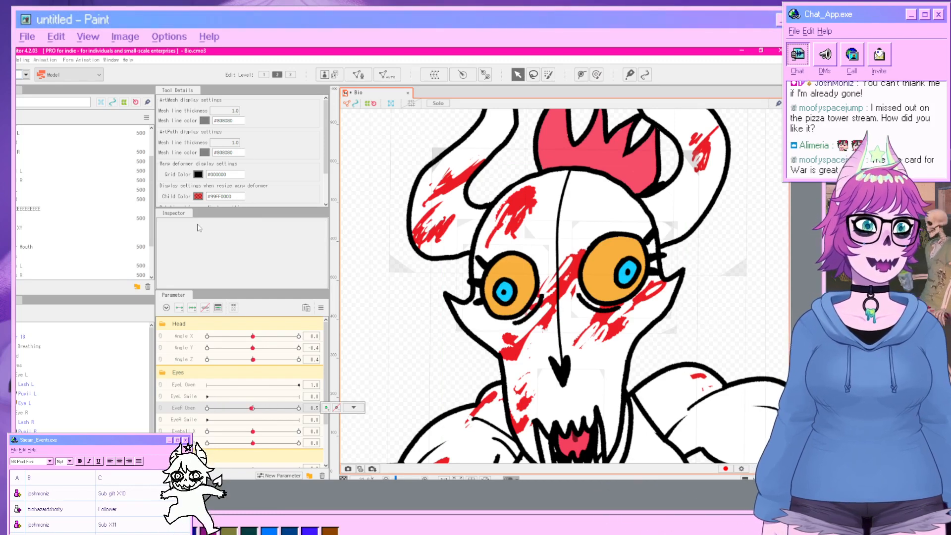
pyautogui.moveTo(252, 408); pyautogui.dragTo(287, 408)
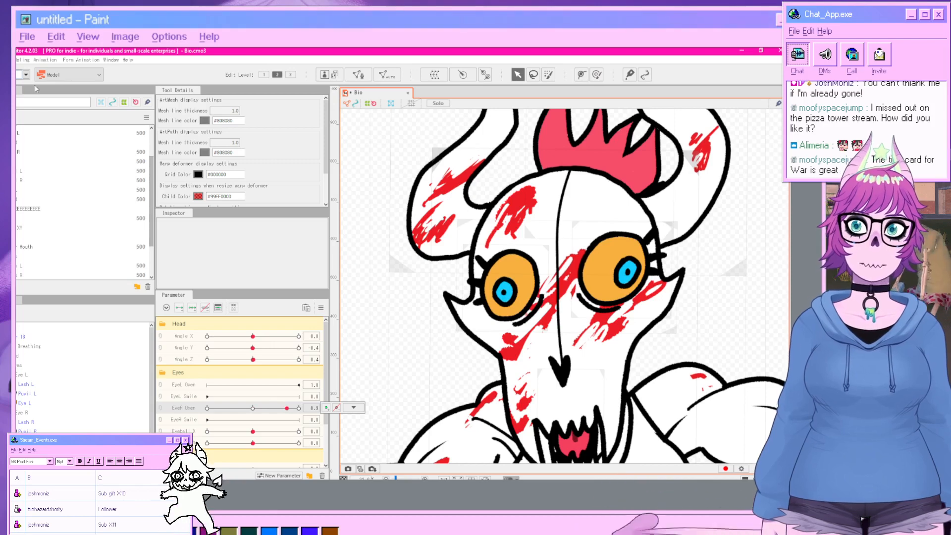
# Preview the model playing a random pose in the Physics/Scene Blending Settings window, then close it.
pyautogui.click(38, 60)
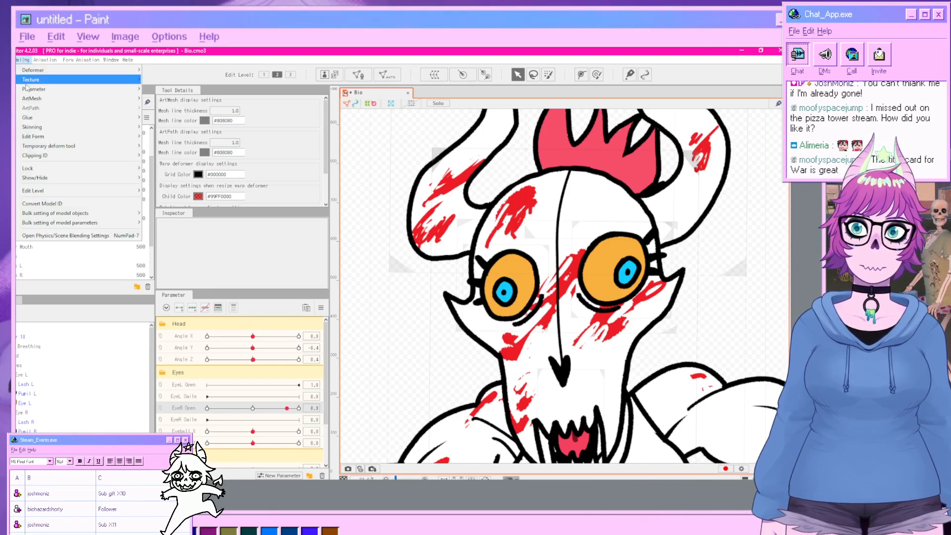
pyautogui.click(50, 239)
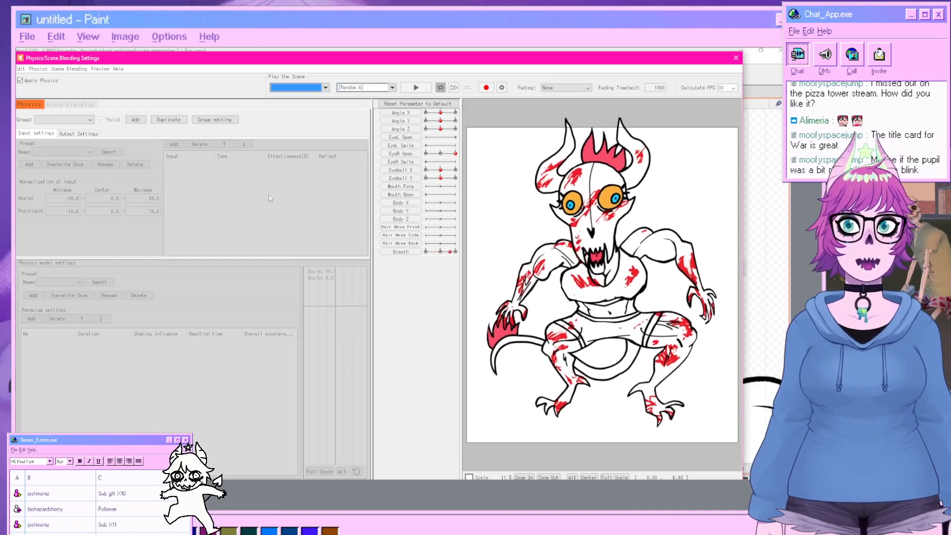
pyautogui.click(363, 90)
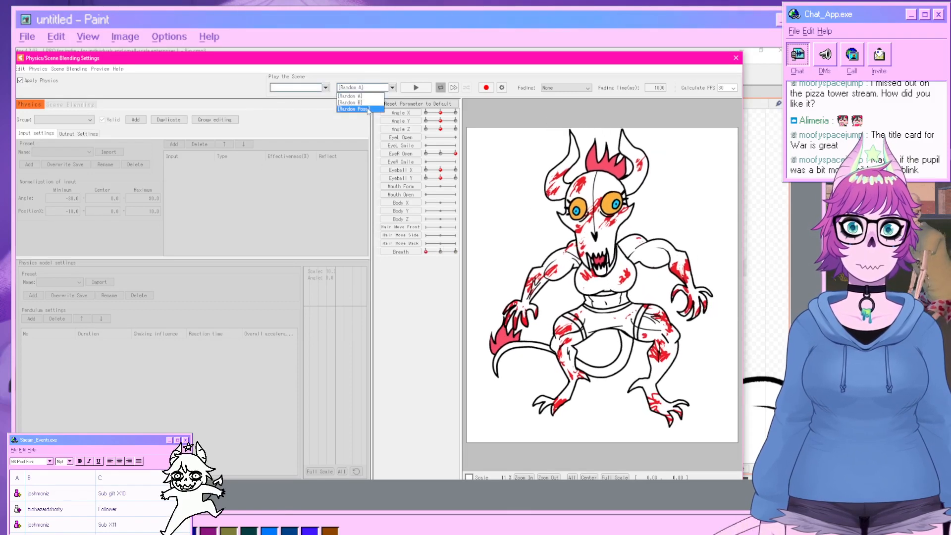
pyautogui.click(360, 104)
pyautogui.click(415, 88)
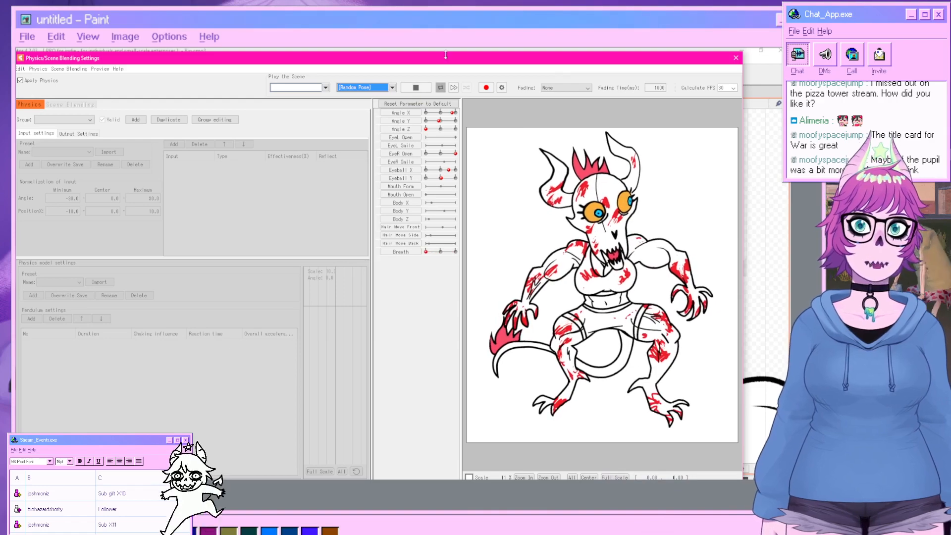
pyautogui.click(736, 58)
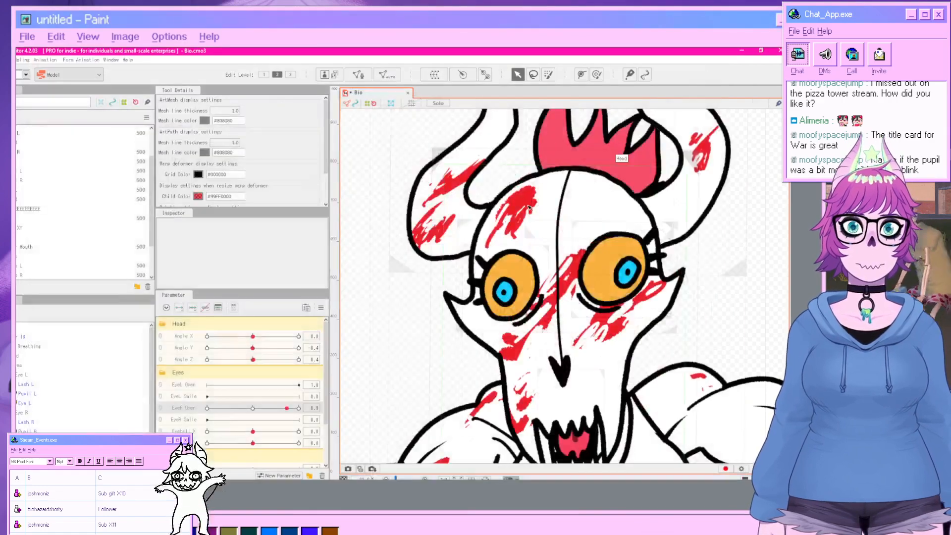
# Return EyeR Open to 0 and nudge the Pupil R mesh slightly lower in the closed eye.
pyautogui.moveTo(279, 410); pyautogui.dragTo(202, 400)
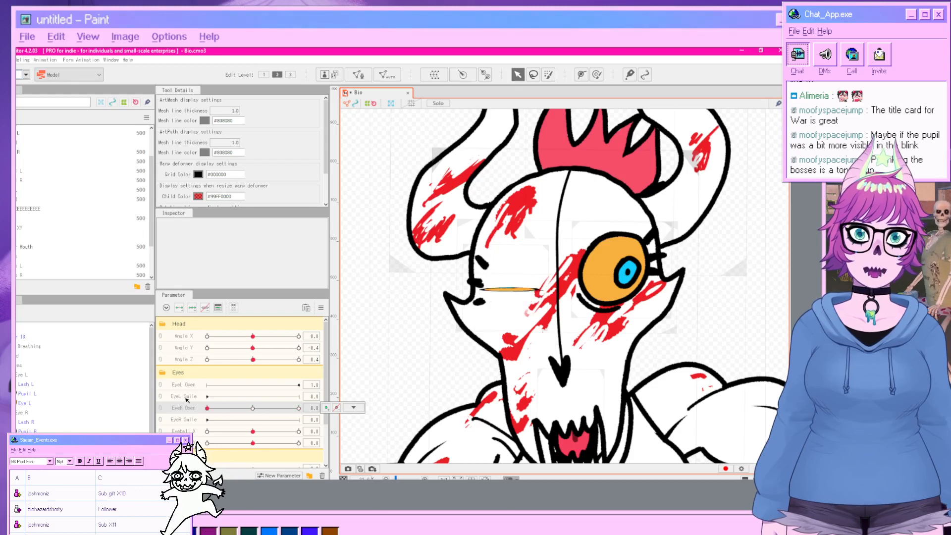
pyautogui.click(26, 395)
pyautogui.click(27, 430)
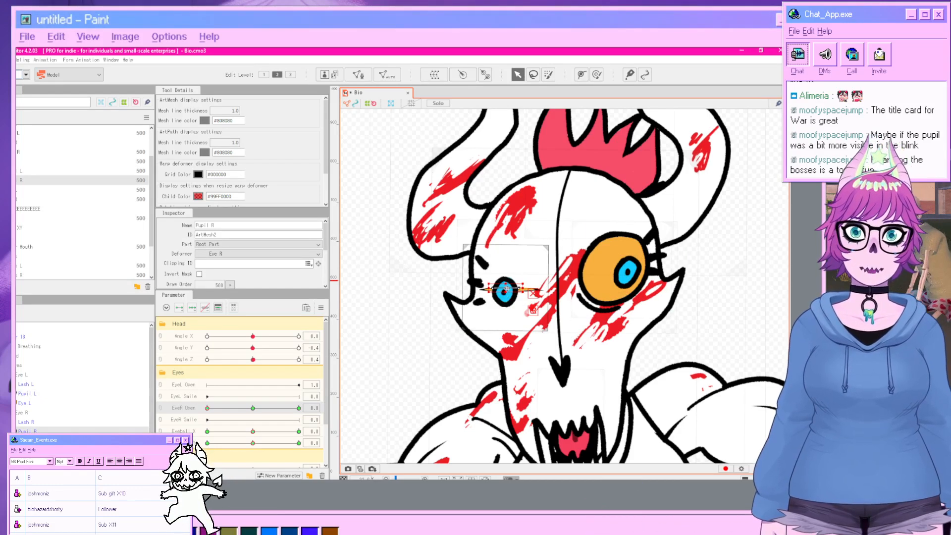
pyautogui.moveTo(506, 288); pyautogui.dragTo(507, 290)
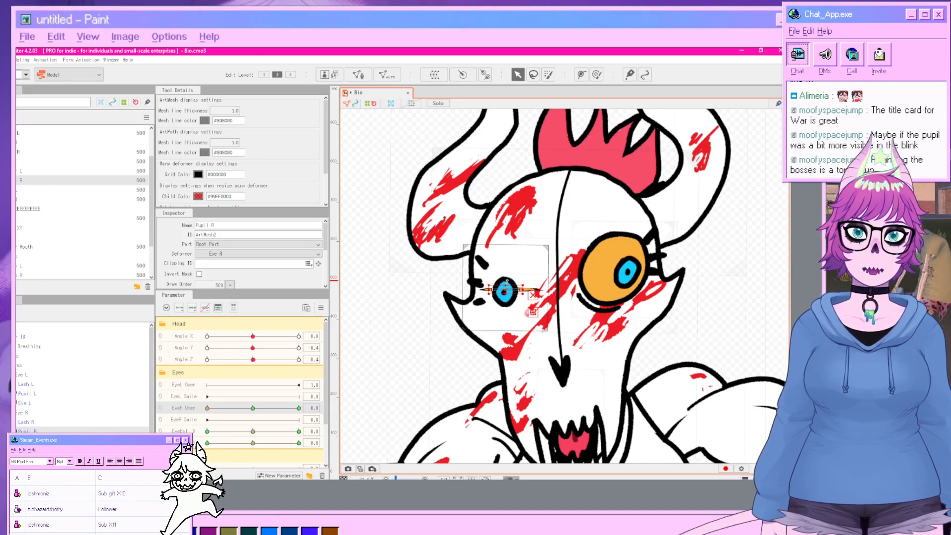
pyautogui.press('super')
pyautogui.press('super')
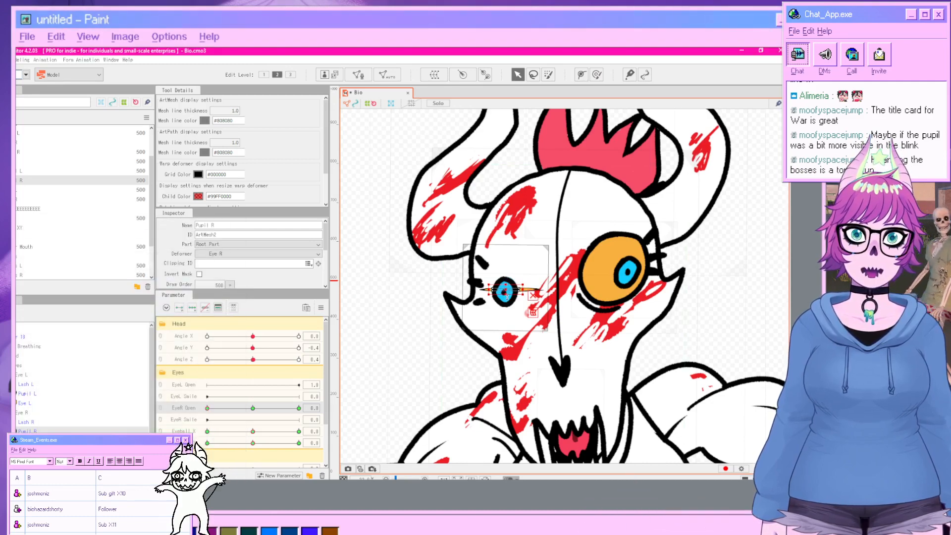
pyautogui.click(732, 340)
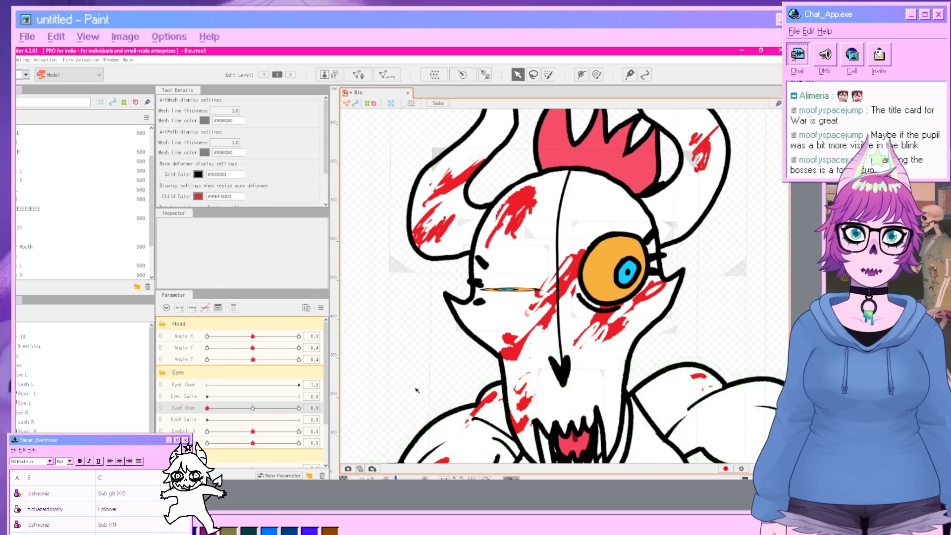
pyautogui.click(506, 290)
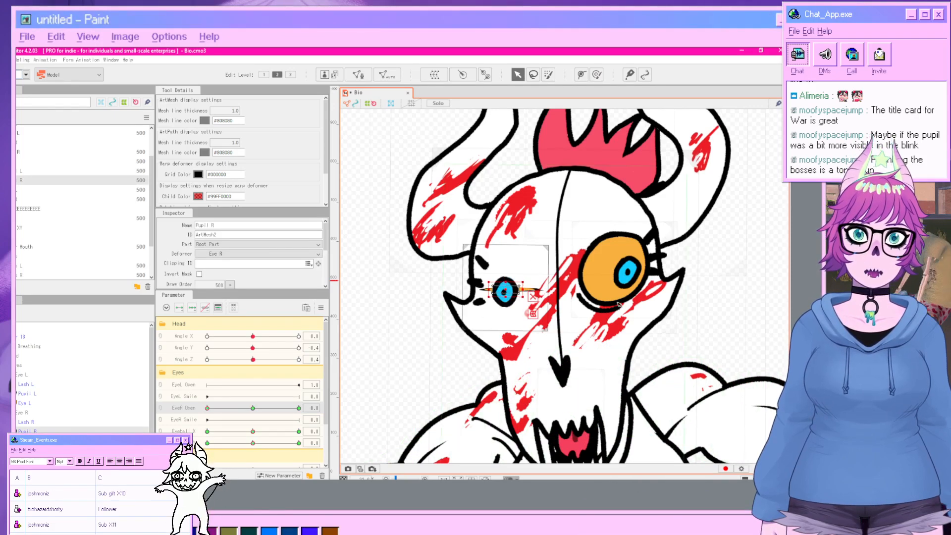
pyautogui.click(736, 340)
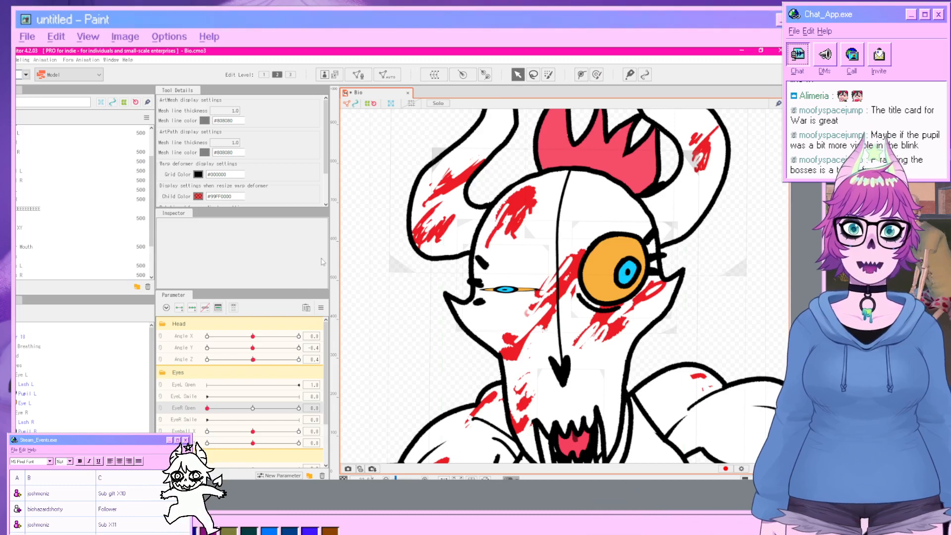
pyautogui.click(23, 59)
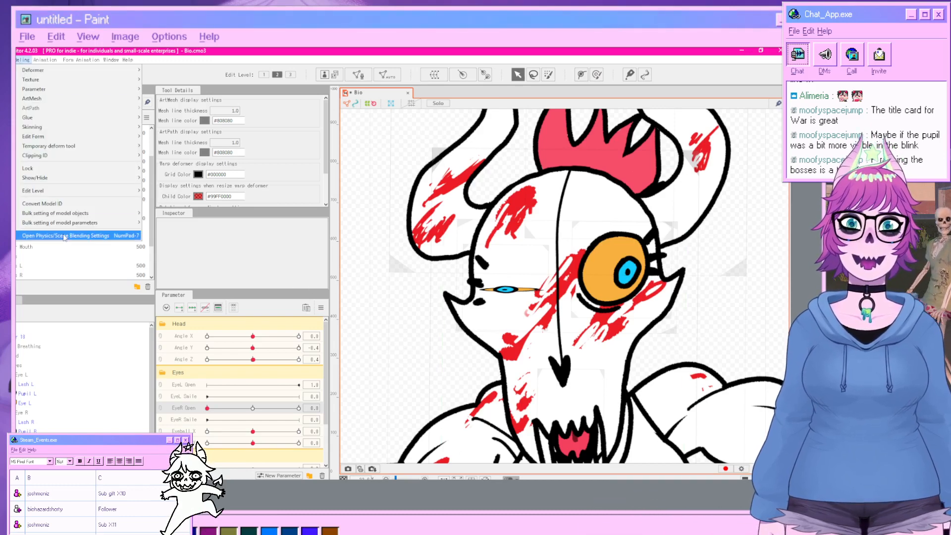
pyautogui.click(124, 267)
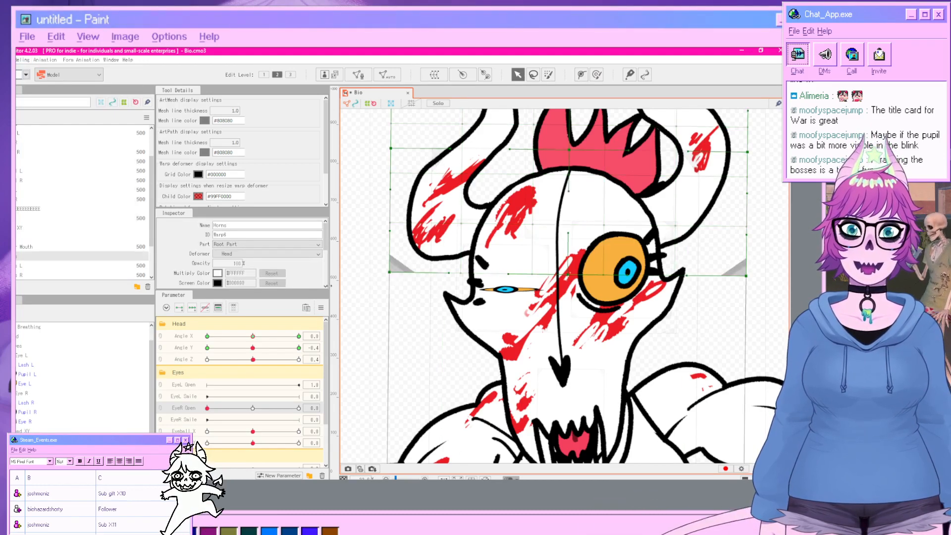
pyautogui.click(25, 375)
pyautogui.click(30, 415)
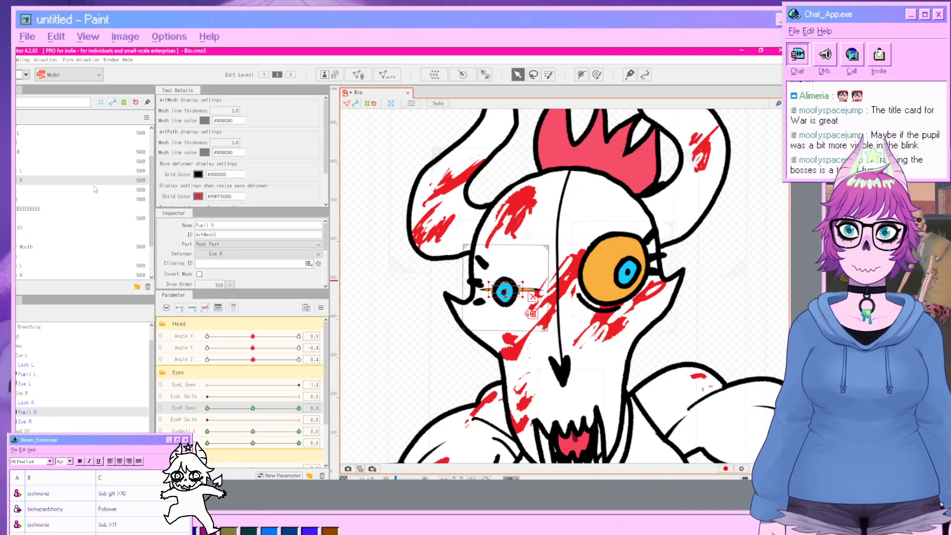
# Preview the model playing a Random Pose in the Physics/Scene Blending Settings window, then close it.
pyautogui.click(22, 59)
pyautogui.click(59, 237)
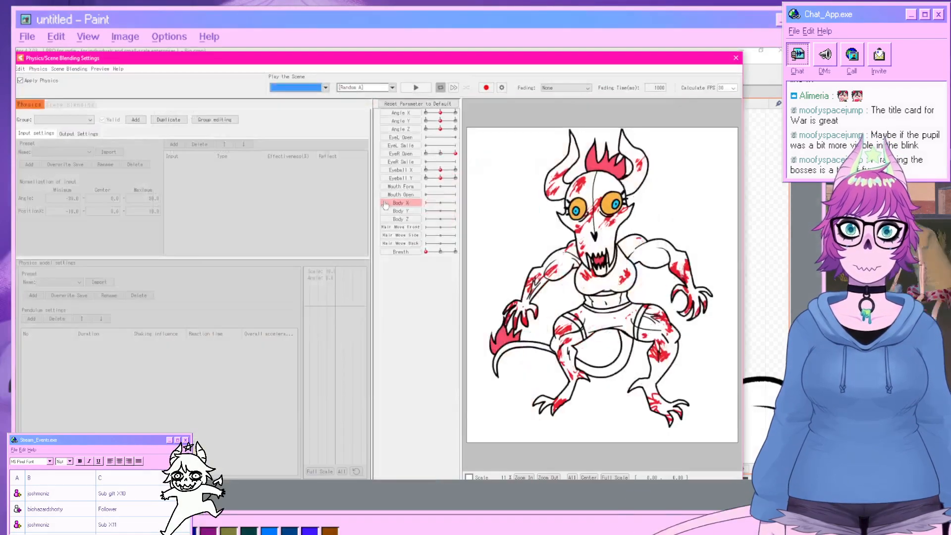
pyautogui.click(392, 87)
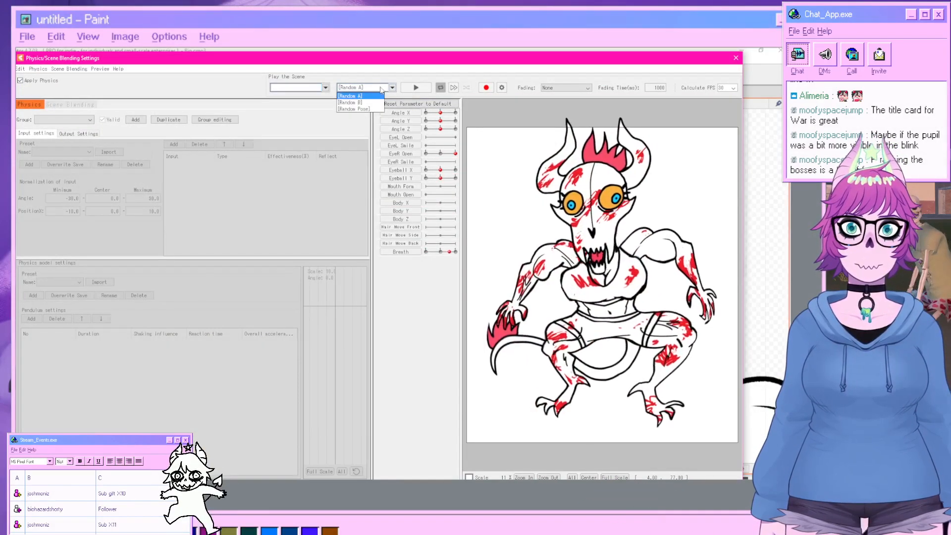
pyautogui.click(410, 88)
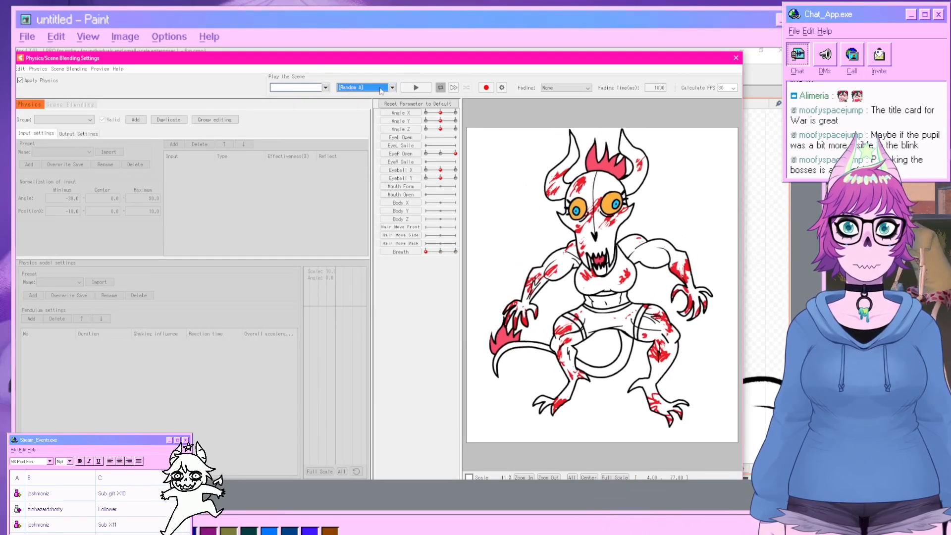
pyautogui.click(380, 90)
pyautogui.click(358, 110)
pyautogui.click(416, 88)
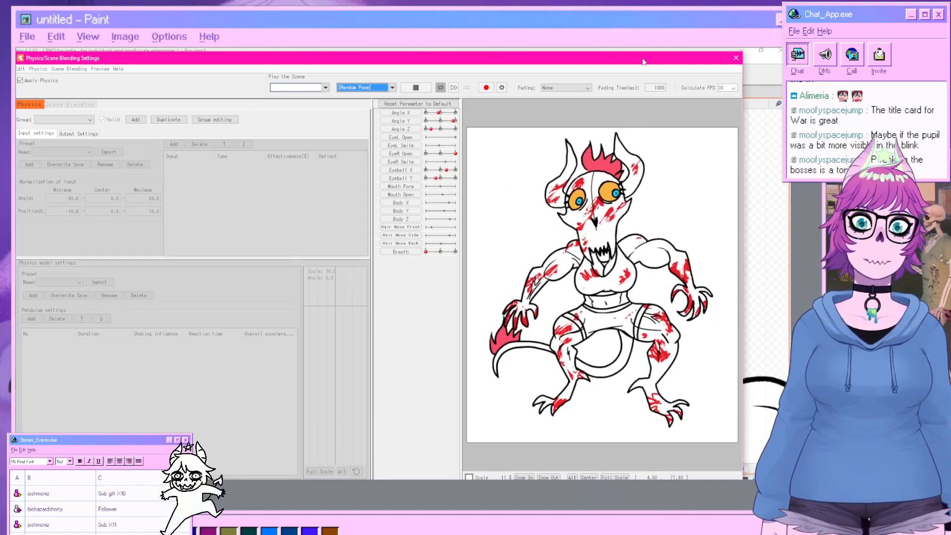
pyautogui.click(736, 58)
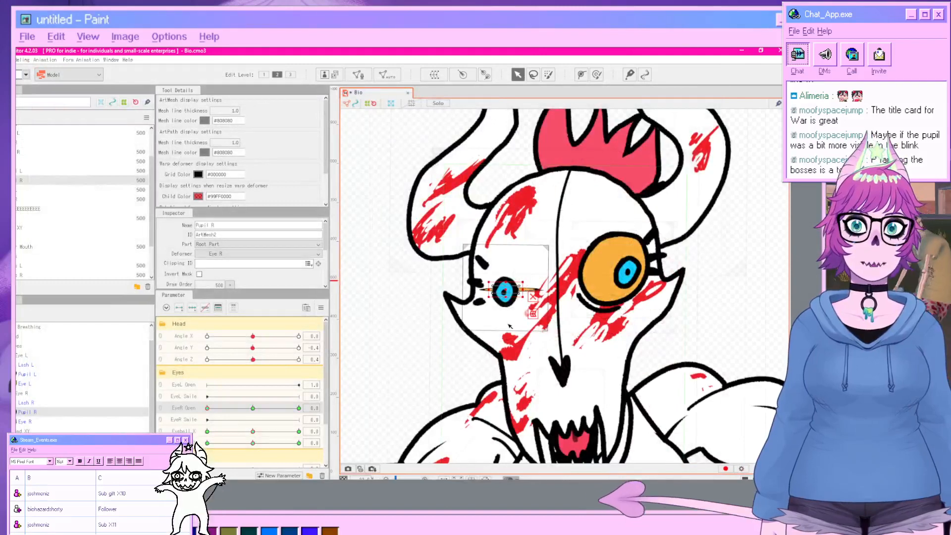
# Set EyeR Open to 0 and lower the Lash R mesh onto the closed right eye.
pyautogui.click(412, 322)
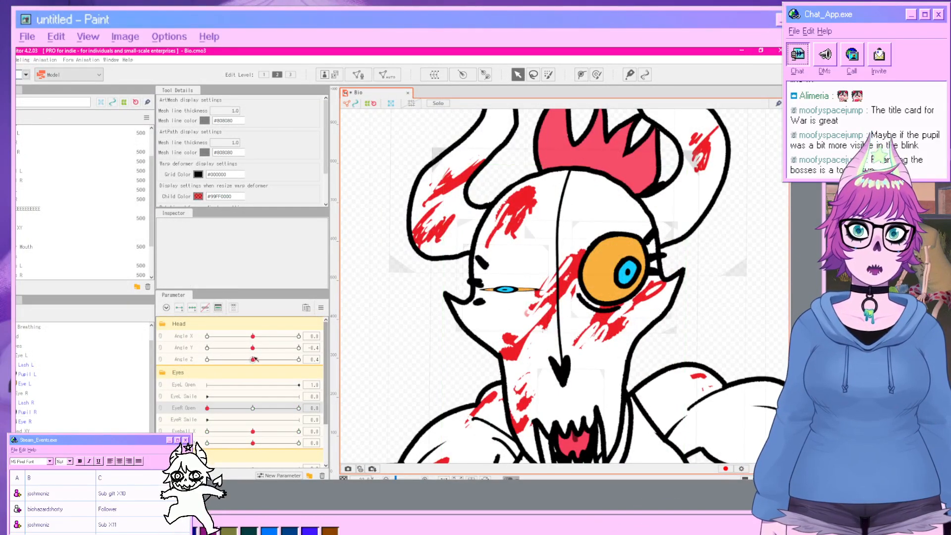
pyautogui.moveTo(208, 408)
pyautogui.mouseDown()
pyautogui.moveTo(263, 409)
pyautogui.moveTo(191, 404)
pyautogui.mouseUp()
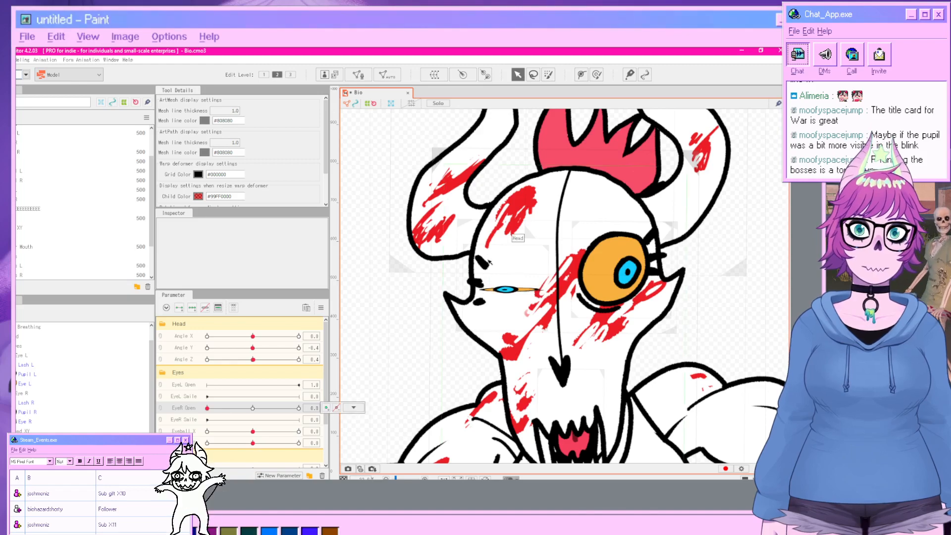
pyautogui.click(483, 266)
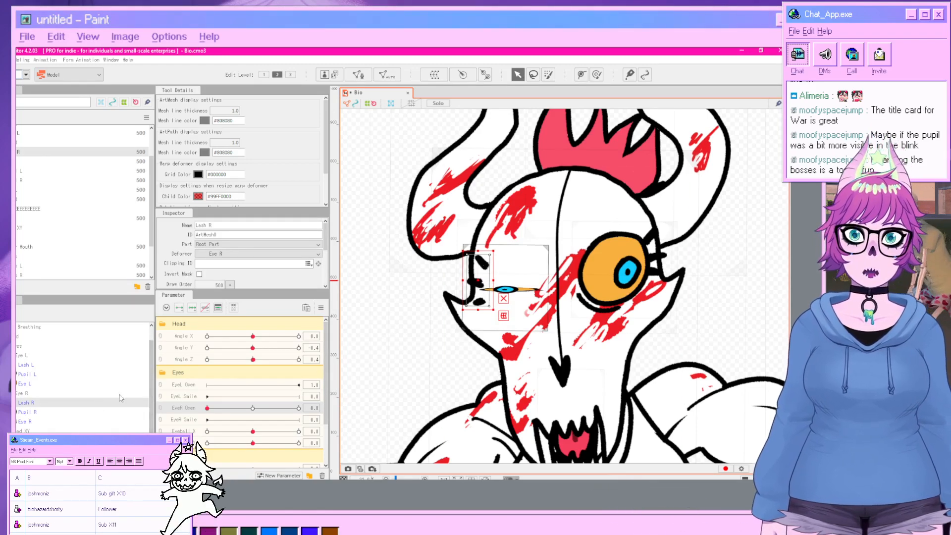
pyautogui.click(192, 308)
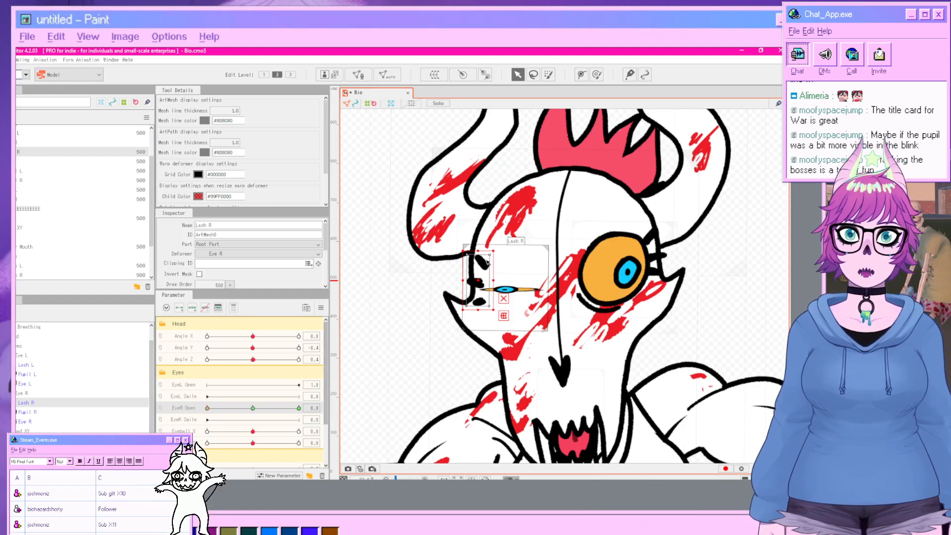
pyautogui.moveTo(480, 251); pyautogui.dragTo(485, 285)
pyautogui.click(724, 330)
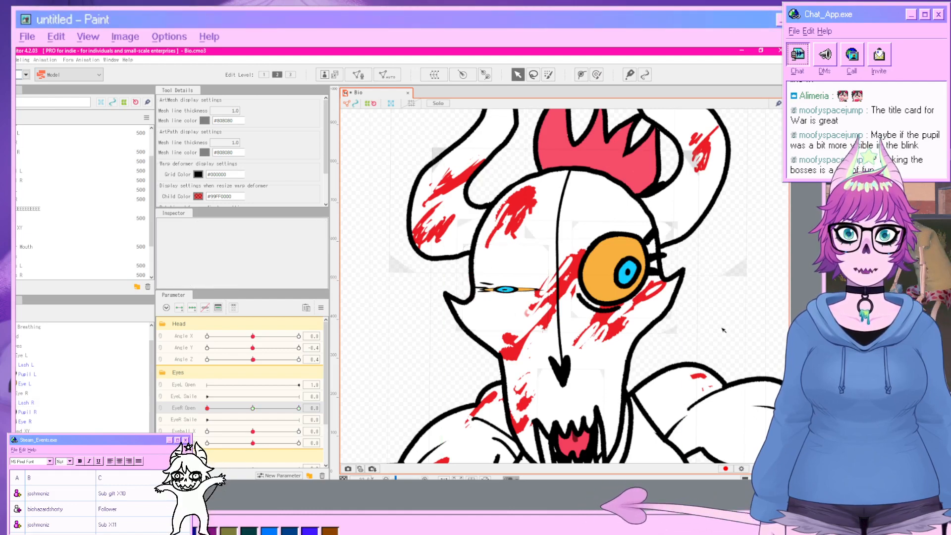
# With EyeR Open at 1, add keyforms for the Eye L mesh on EyeL Open and set that slider to 0.
pyautogui.moveTo(241, 407); pyautogui.dragTo(299, 408)
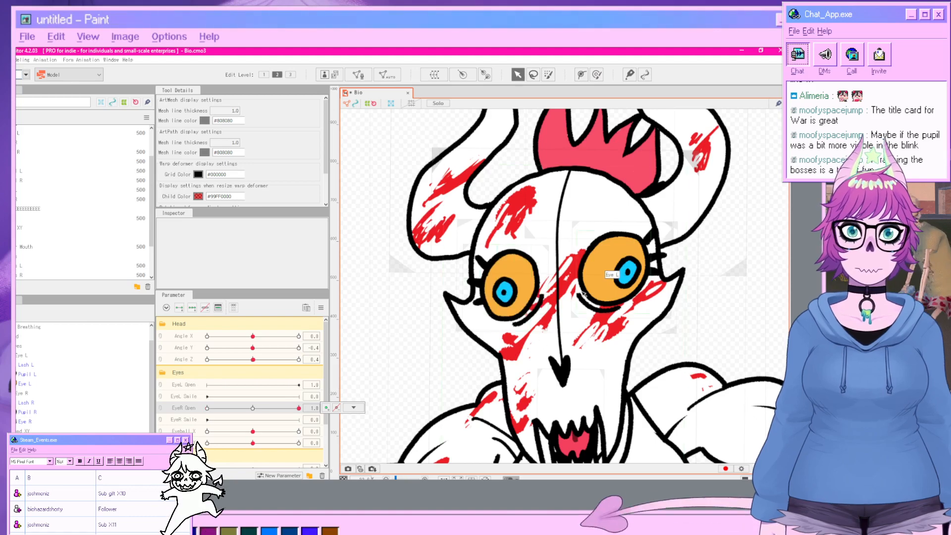
pyautogui.click(611, 268)
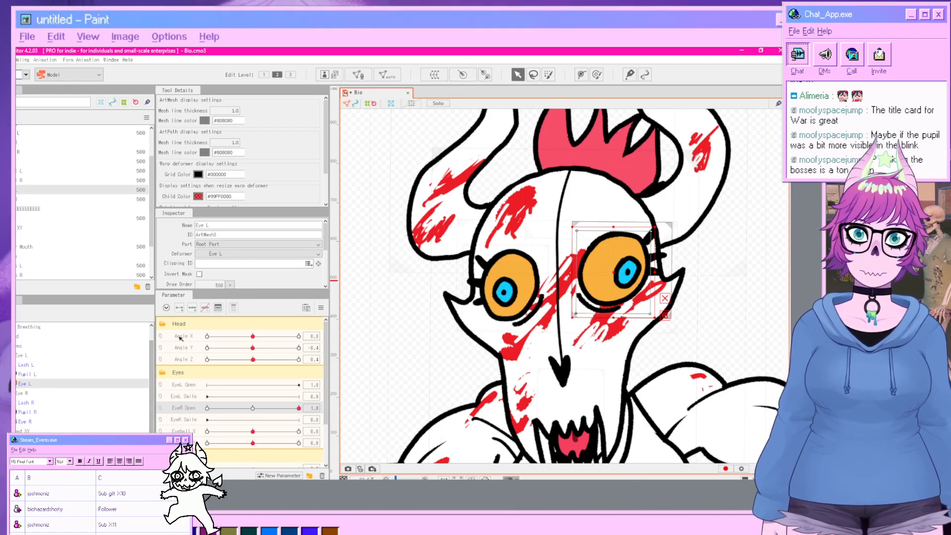
pyautogui.click(182, 385)
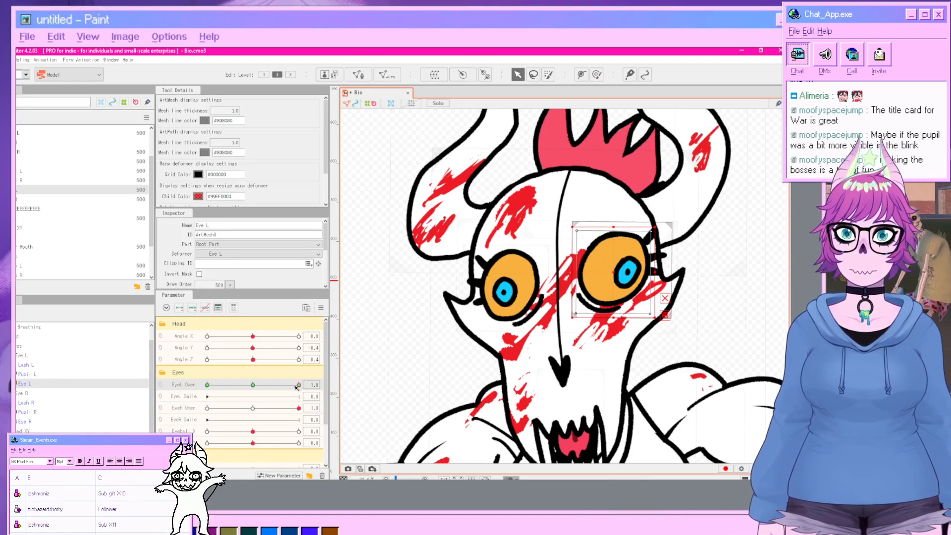
pyautogui.moveTo(297, 386); pyautogui.dragTo(193, 381)
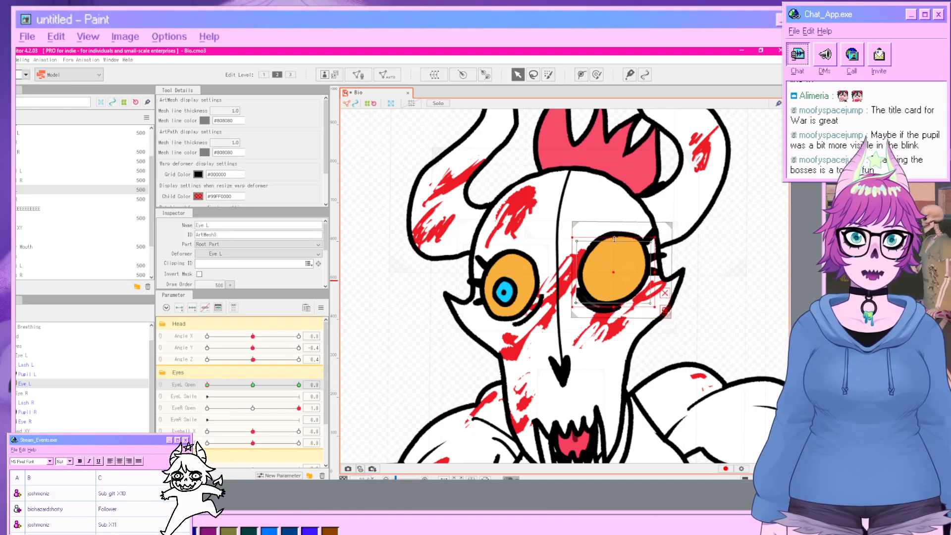
pyautogui.click(736, 301)
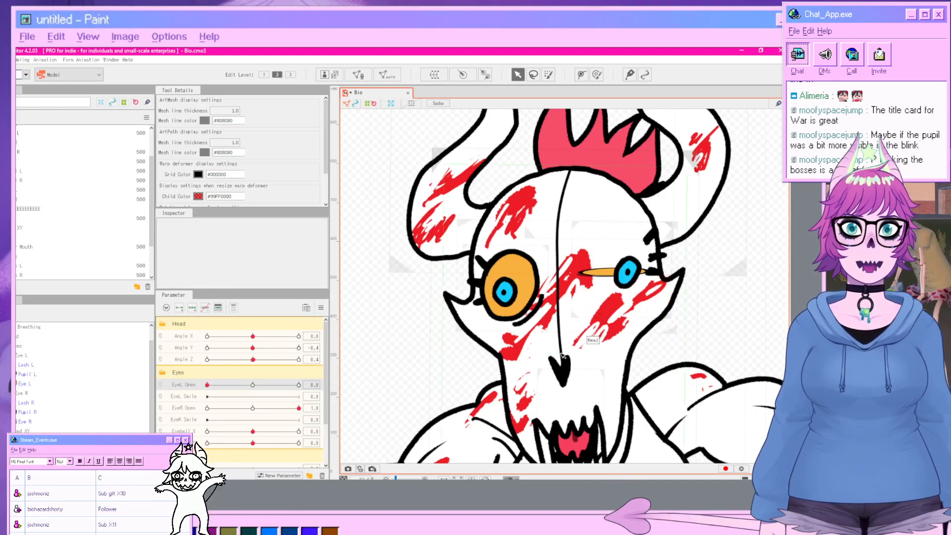
# Move the Pupil L mesh down into the closed left eye at EyeL Open 0.
pyautogui.click(650, 258)
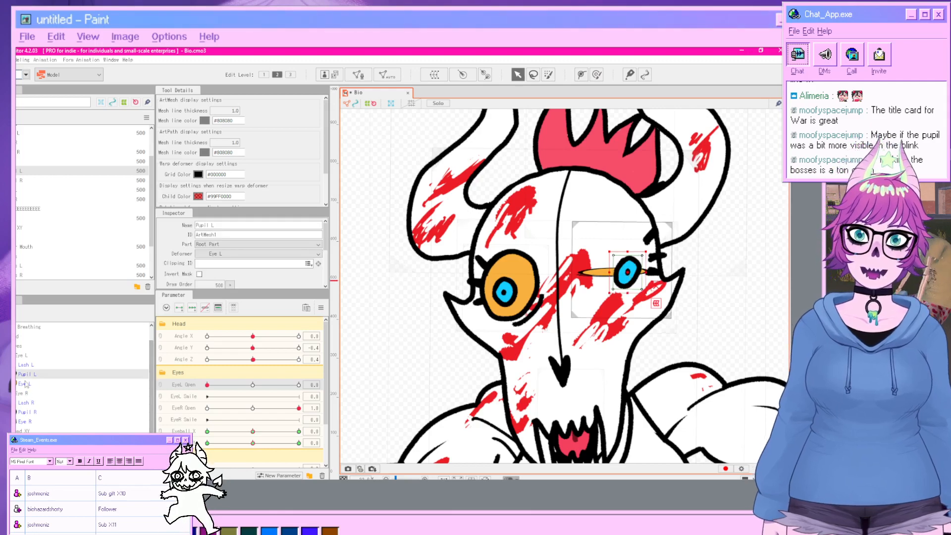
pyautogui.click(192, 307)
pyautogui.moveTo(632, 254); pyautogui.dragTo(634, 270)
pyautogui.click(776, 295)
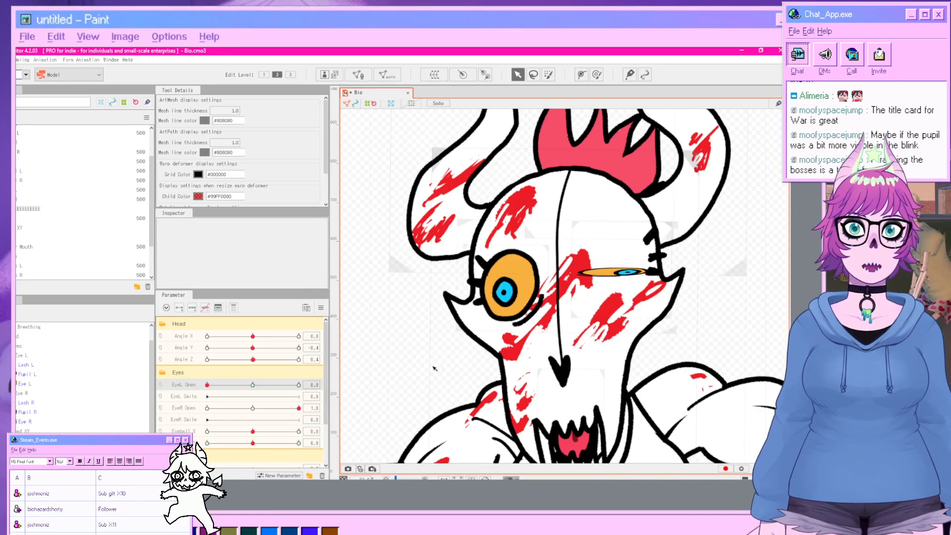
pyautogui.click(627, 273)
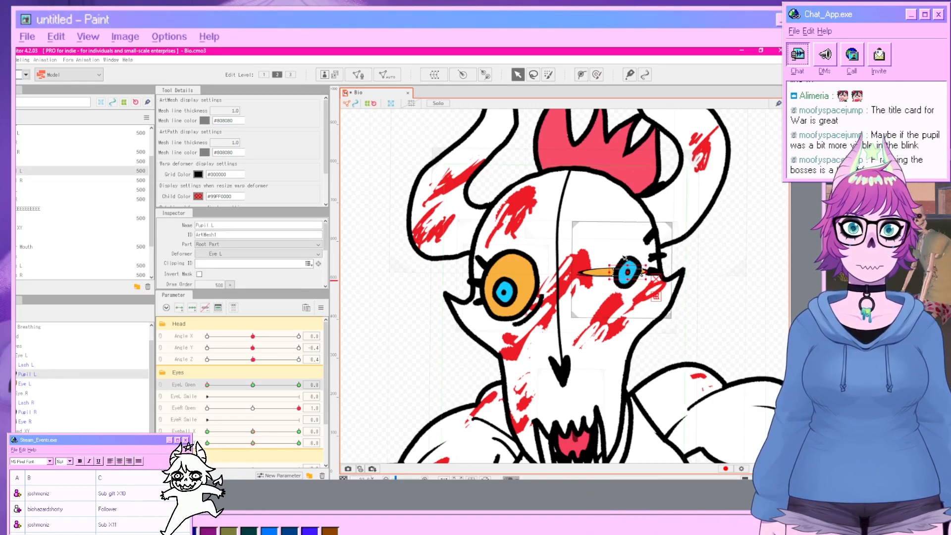
pyautogui.click(770, 296)
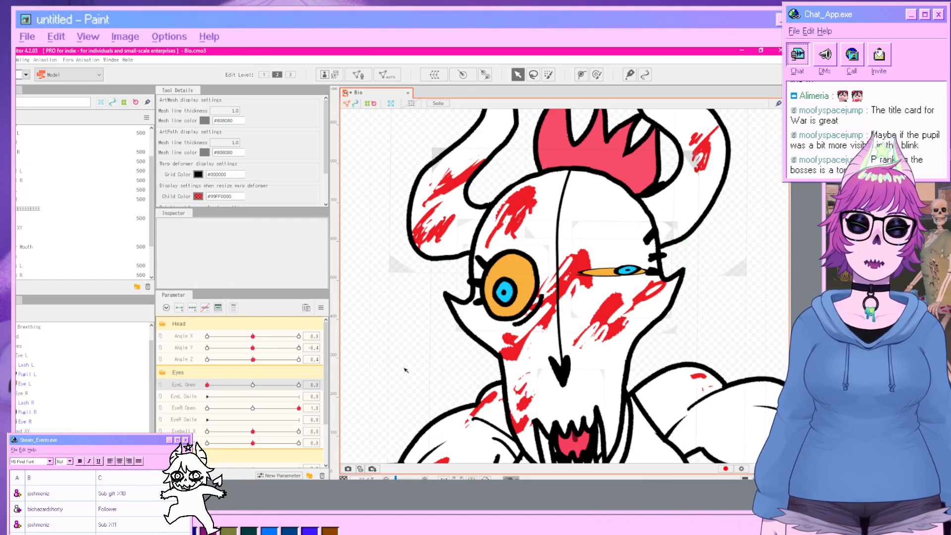
# Lower the Lash L mesh onto the closed left eye.
pyautogui.click(32, 367)
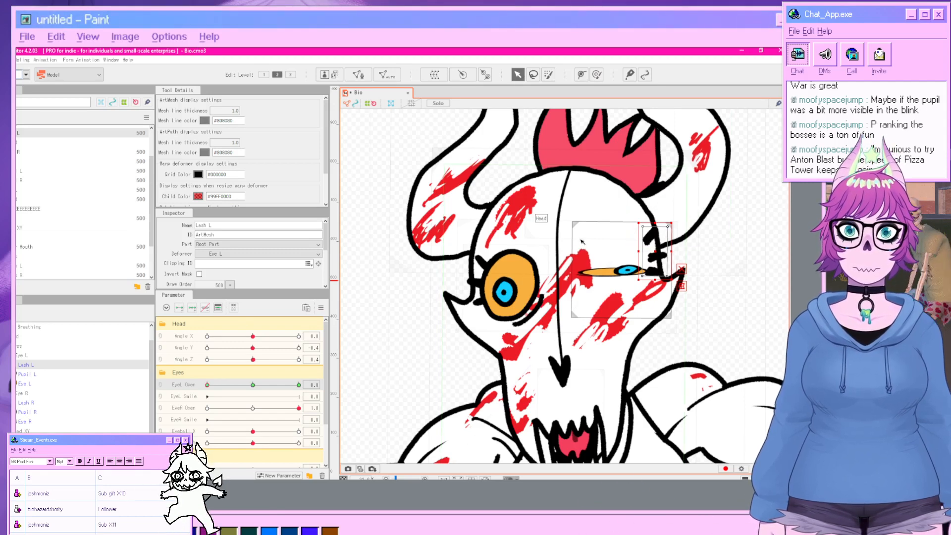
pyautogui.moveTo(650, 219); pyautogui.dragTo(652, 266)
pyautogui.click(766, 276)
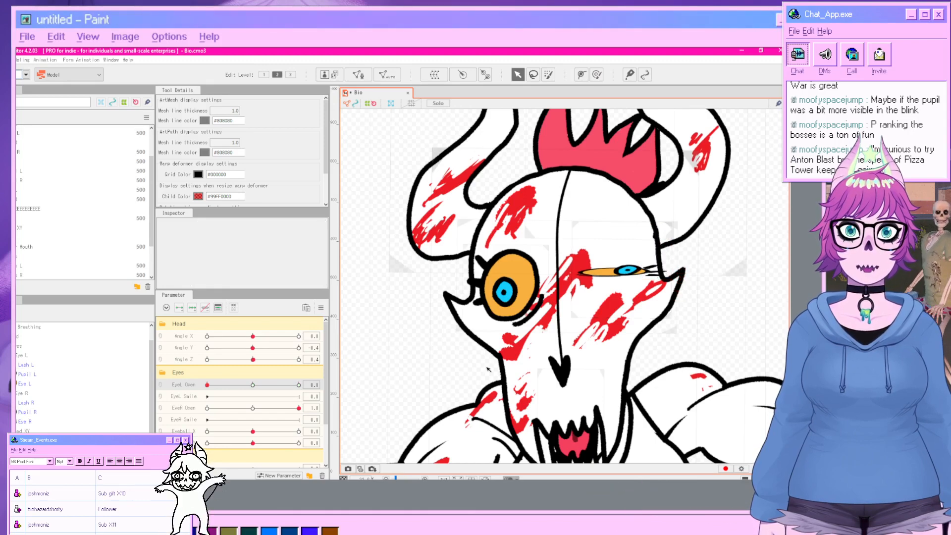
# Set EyeL Open to 0.5 and preview a Random Pose in the Physics/Scene Blending Settings window, then close it.
pyautogui.click(253, 384)
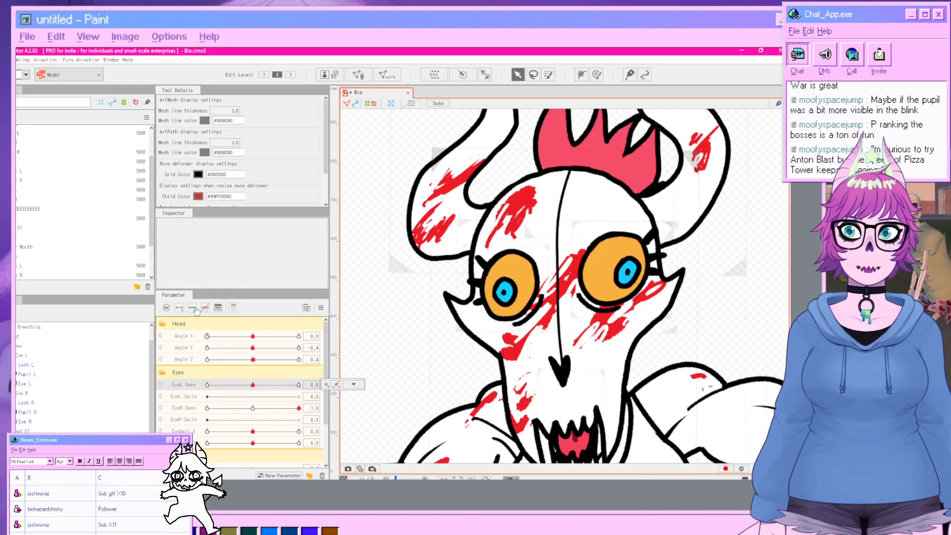
pyautogui.click(24, 60)
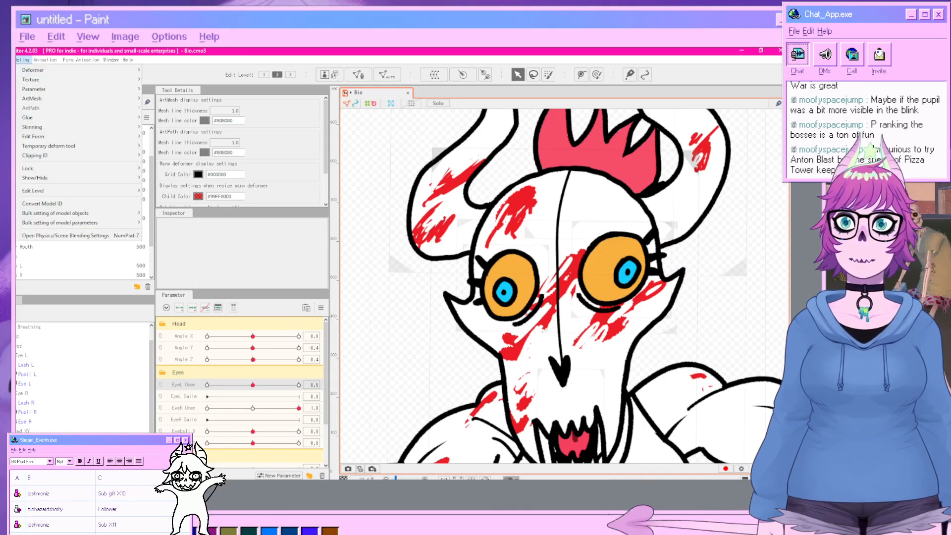
pyautogui.click(59, 237)
pyautogui.click(393, 87)
pyautogui.click(357, 99)
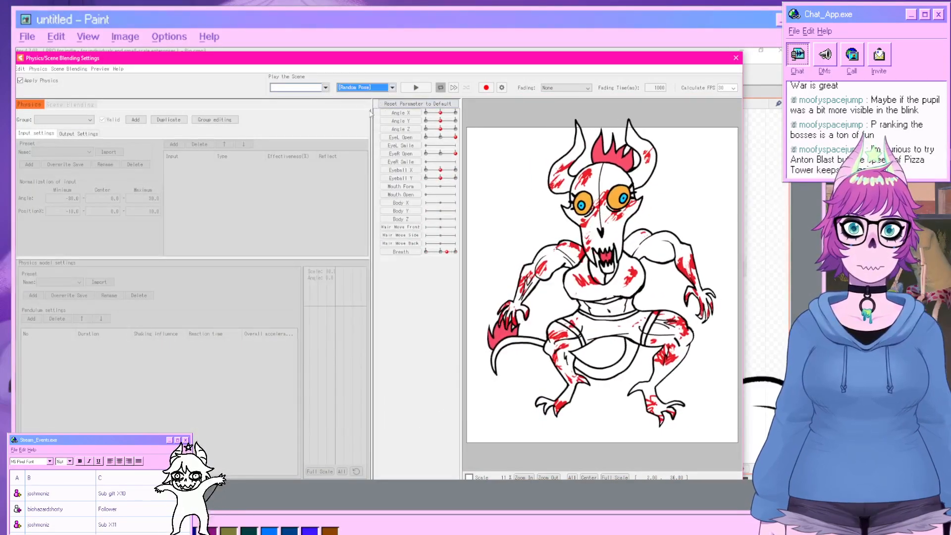
pyautogui.click(427, 89)
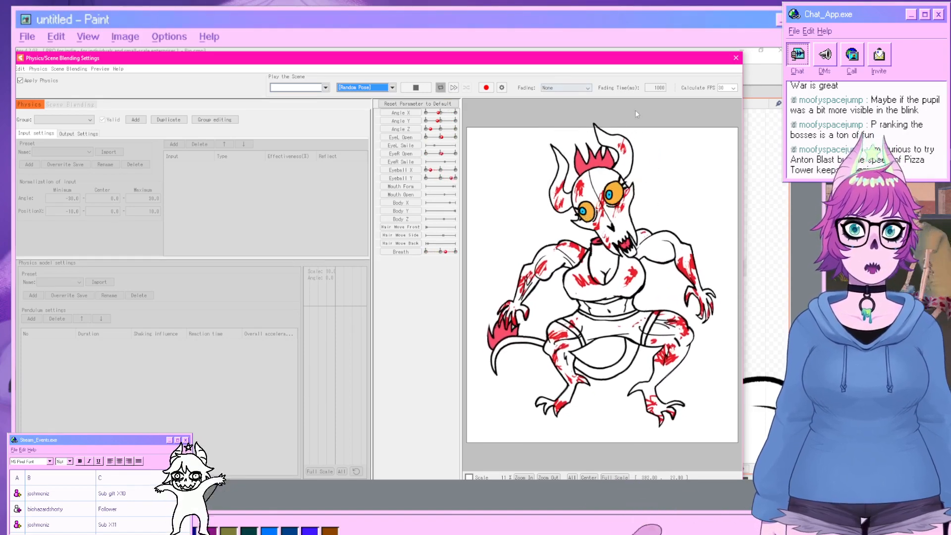
pyautogui.click(735, 59)
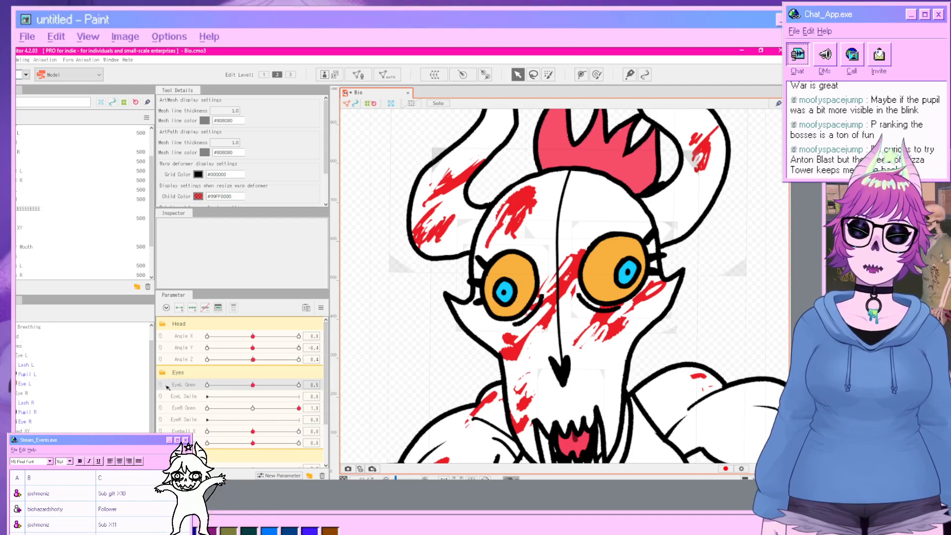
# Synthesize corner keyforms for the Pupil L mesh across the EyeL Open and Eyeball X parameters.
pyautogui.click(26, 375)
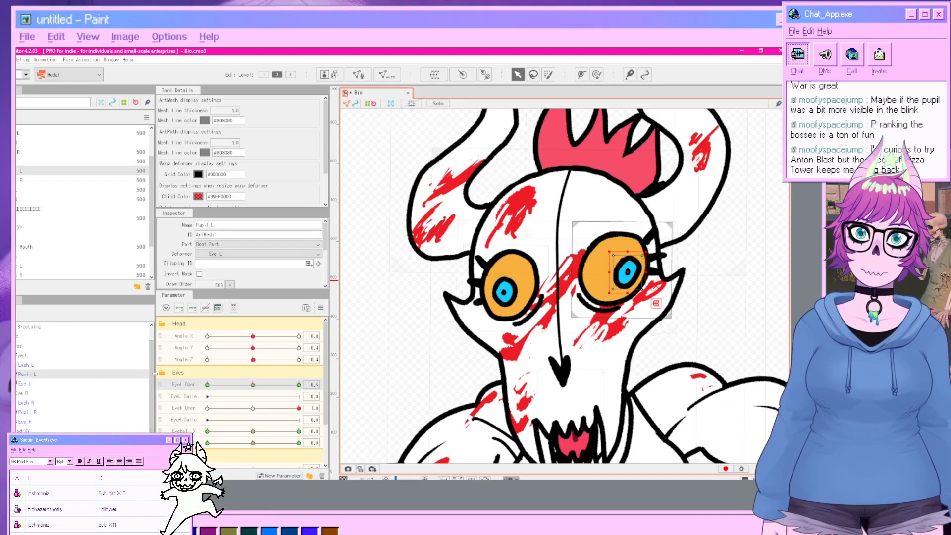
pyautogui.rightClick(202, 433)
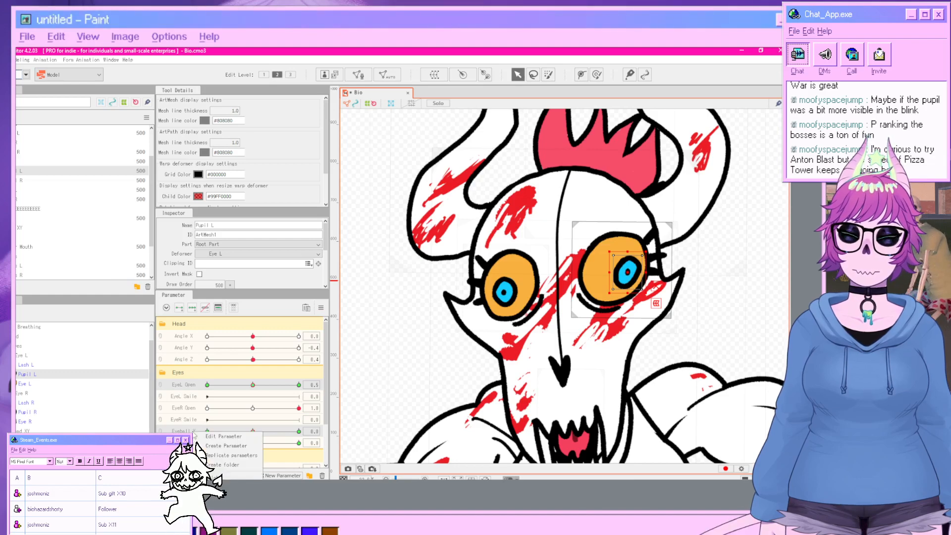
pyautogui.click(322, 307)
pyautogui.click(361, 351)
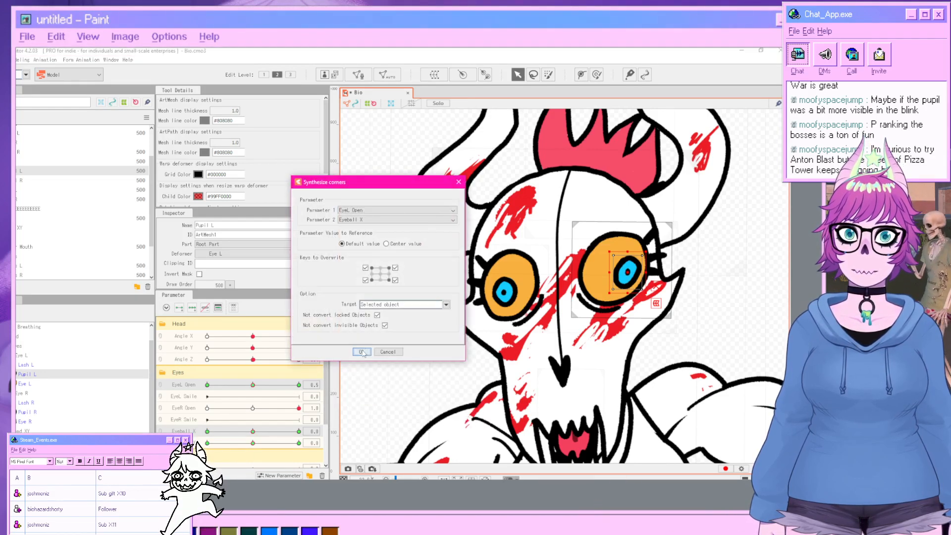
pyautogui.click(361, 352)
pyautogui.click(385, 367)
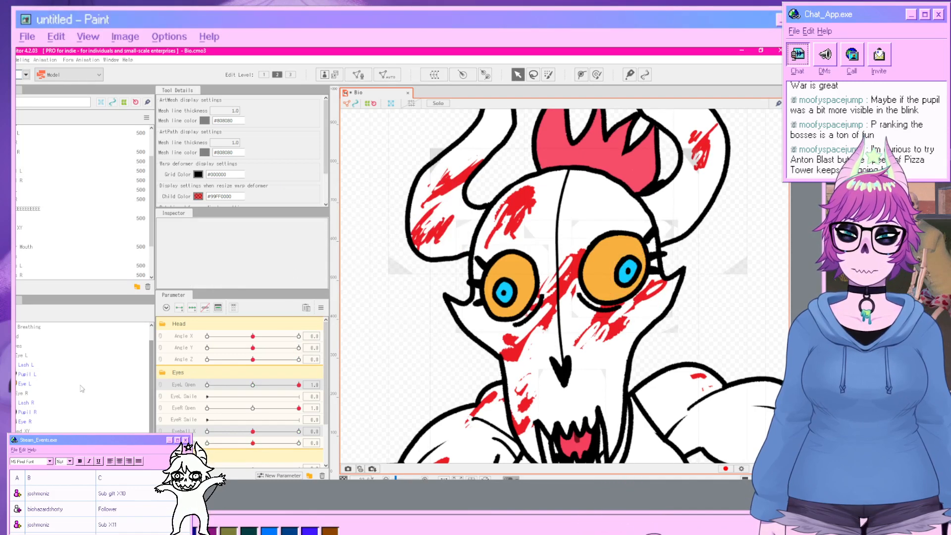
# Synthesize corner keyforms for the Pupil R mesh.
pyautogui.click(498, 297)
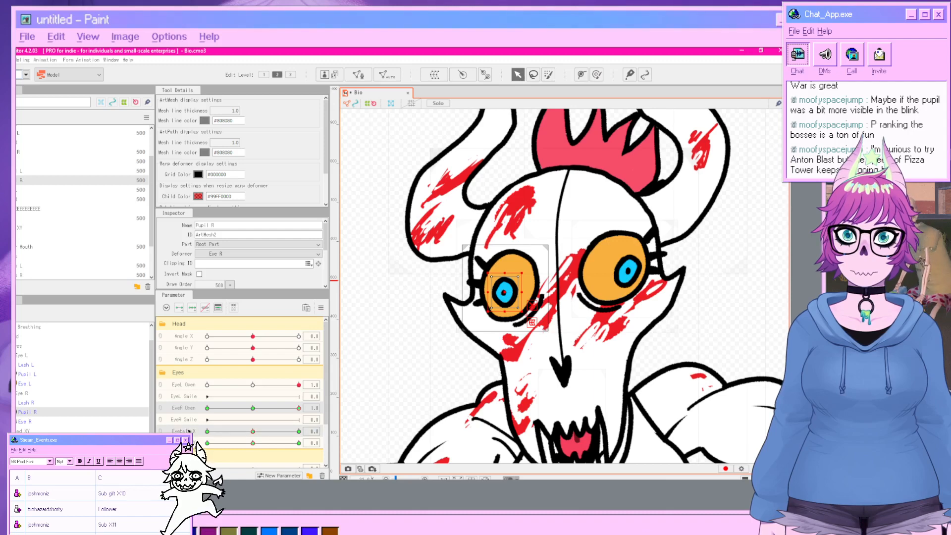
pyautogui.click(321, 307)
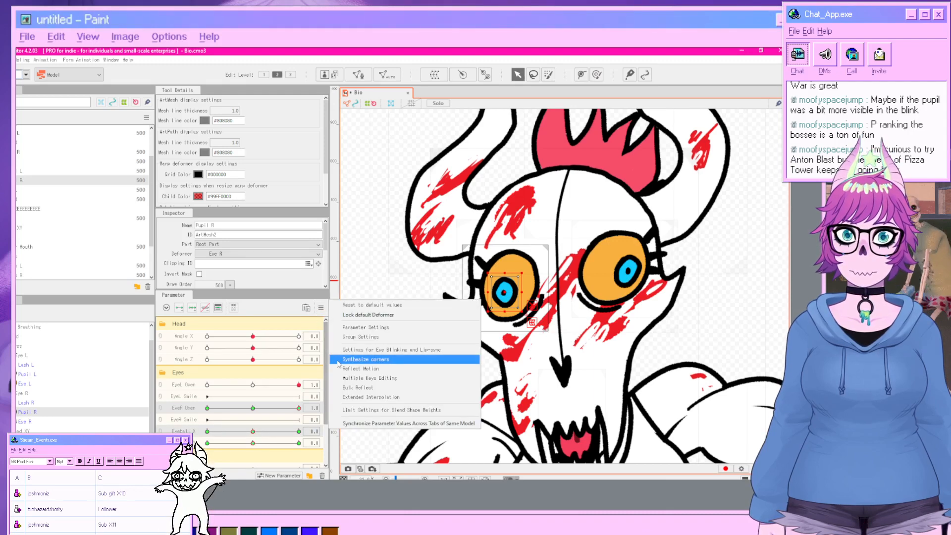
pyautogui.click(403, 356)
pyautogui.click(361, 353)
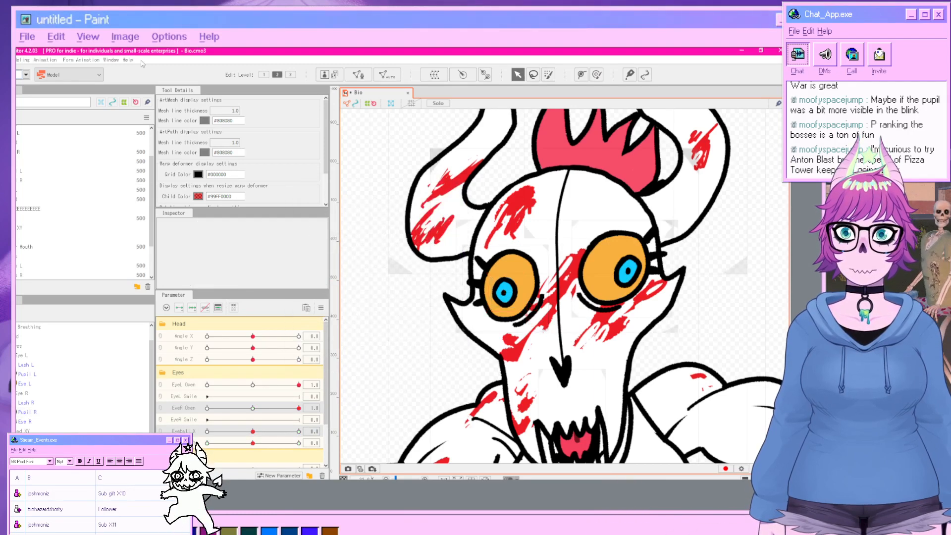
# Preview a Random Pose in the Physics/Scene Blending Settings window, then close it.
pyautogui.click(27, 60)
pyautogui.click(106, 239)
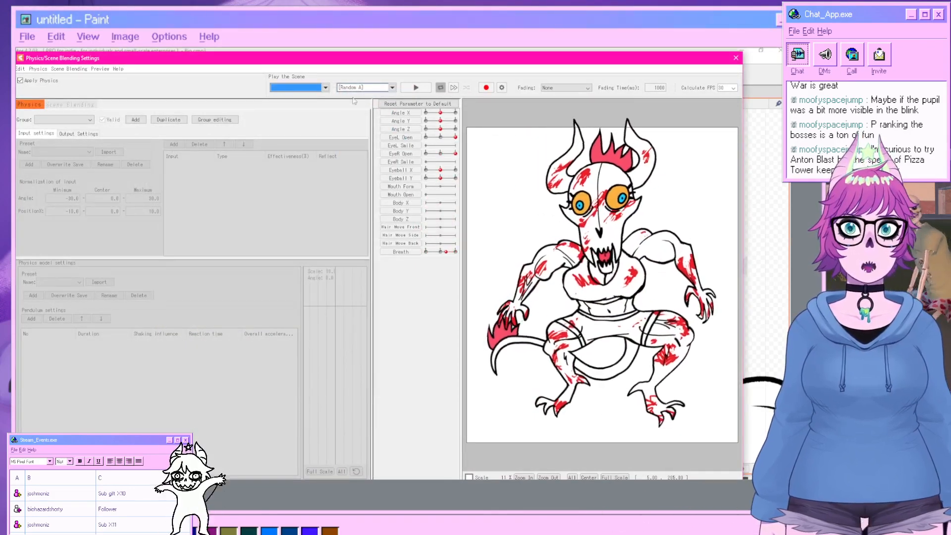
pyautogui.click(364, 87)
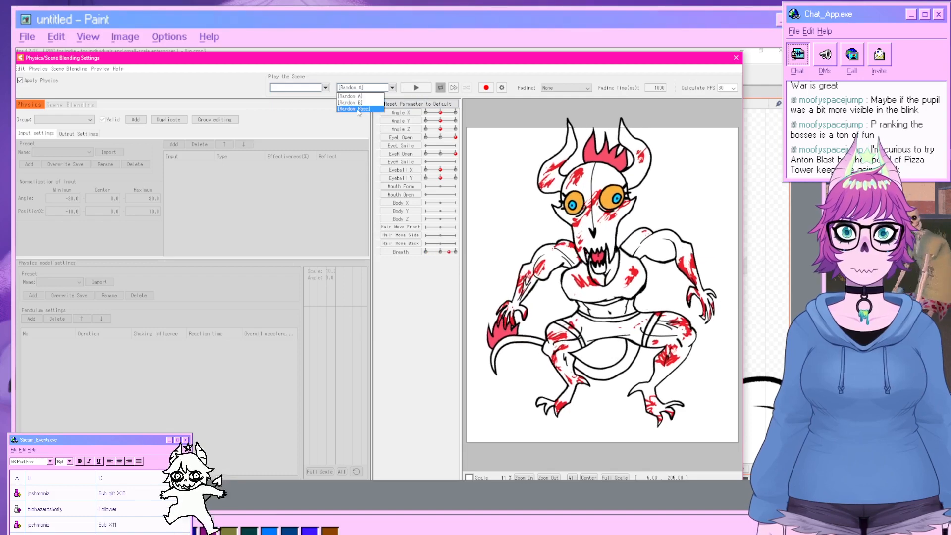
pyautogui.click(354, 108)
pyautogui.click(415, 88)
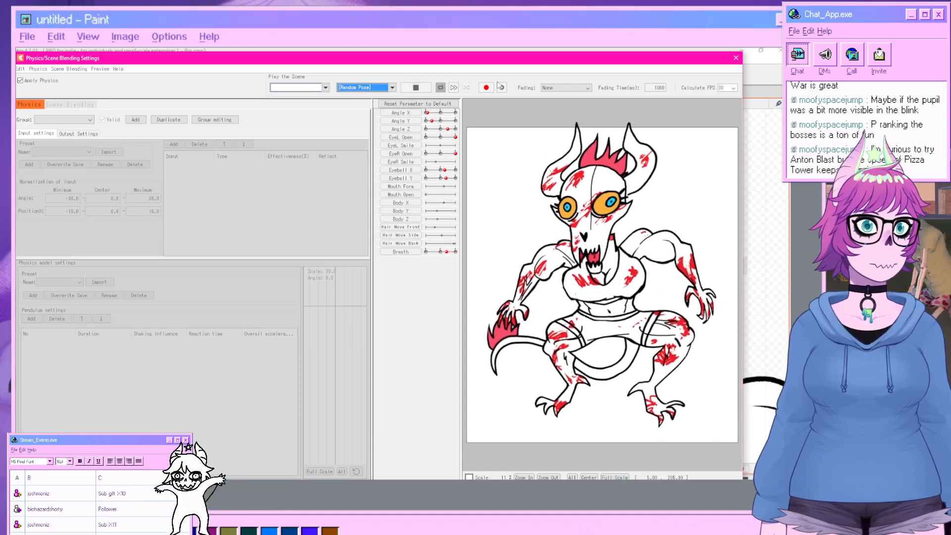
pyautogui.click(737, 58)
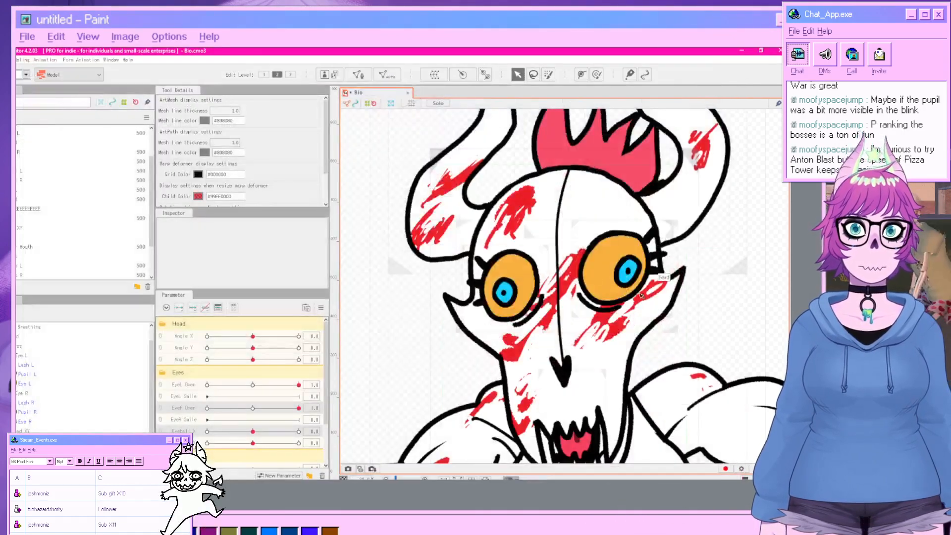
# Clip the Pupil L mesh to the left eye mesh by setting its clipping ID.
pyautogui.click(630, 281)
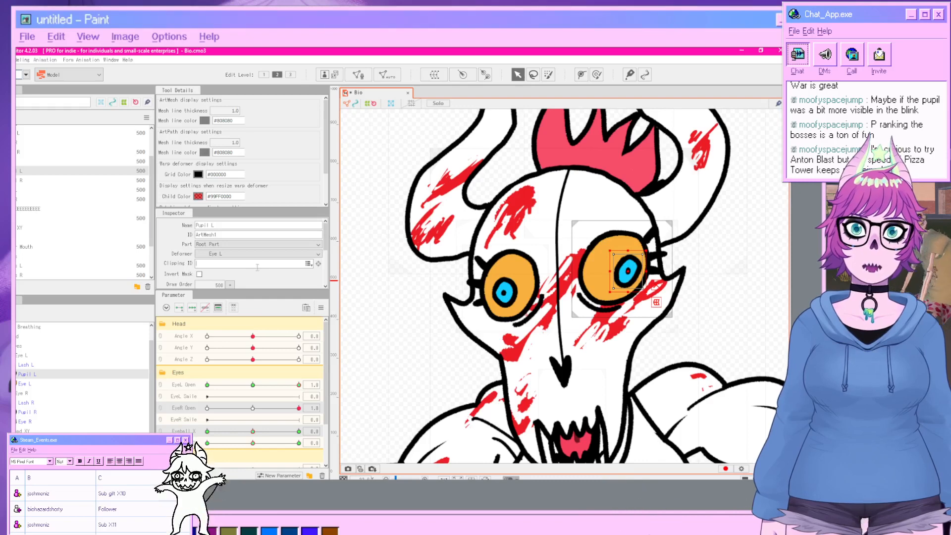
pyautogui.click(308, 264)
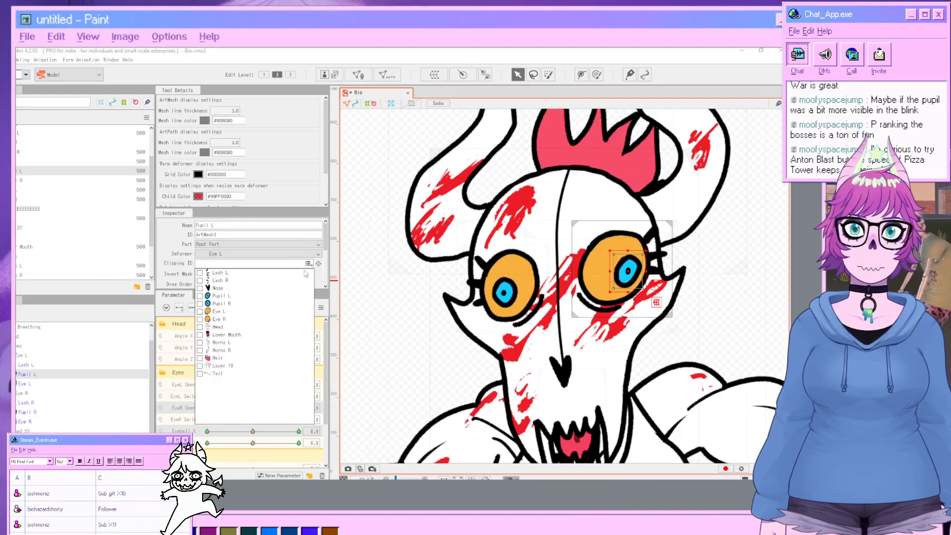
pyautogui.click(202, 312)
pyautogui.click(356, 299)
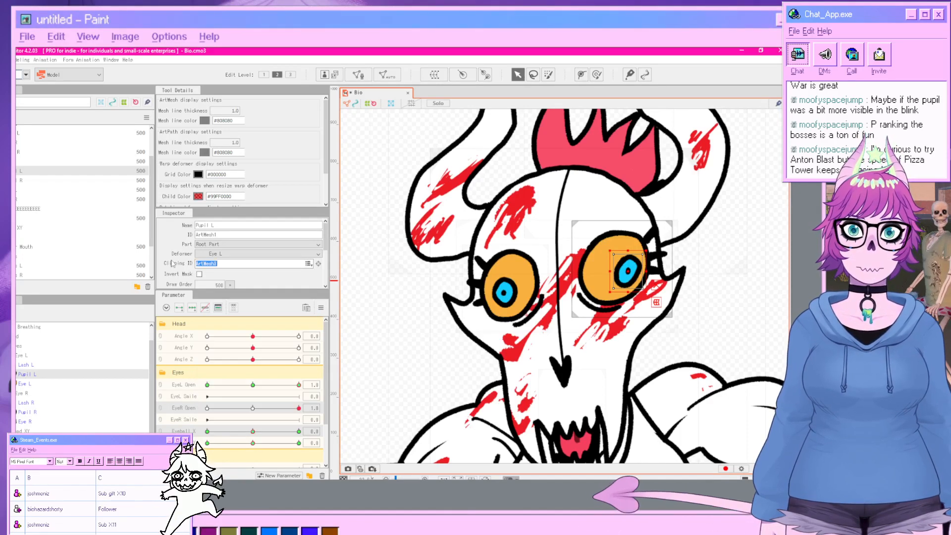
pyautogui.click(357, 299)
# Preview a Random Pose again in the Physics/Scene Blending Settings window and close it.
pyautogui.click(23, 59)
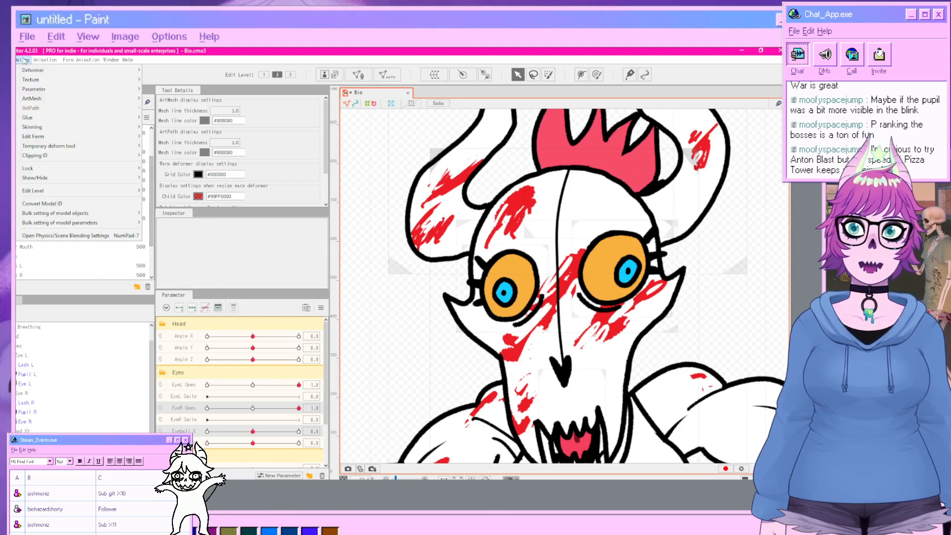
pyautogui.click(75, 236)
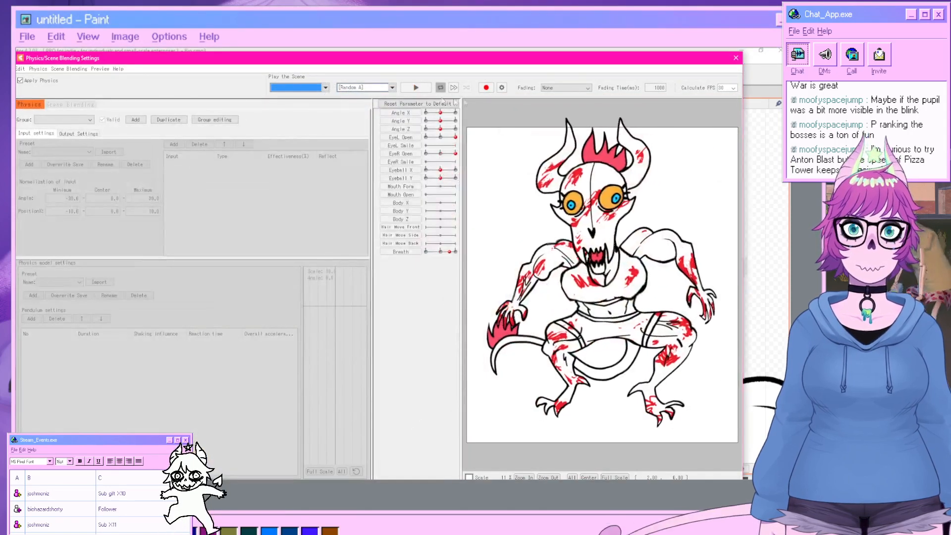
pyautogui.click(361, 87)
pyautogui.click(358, 109)
pyautogui.click(416, 87)
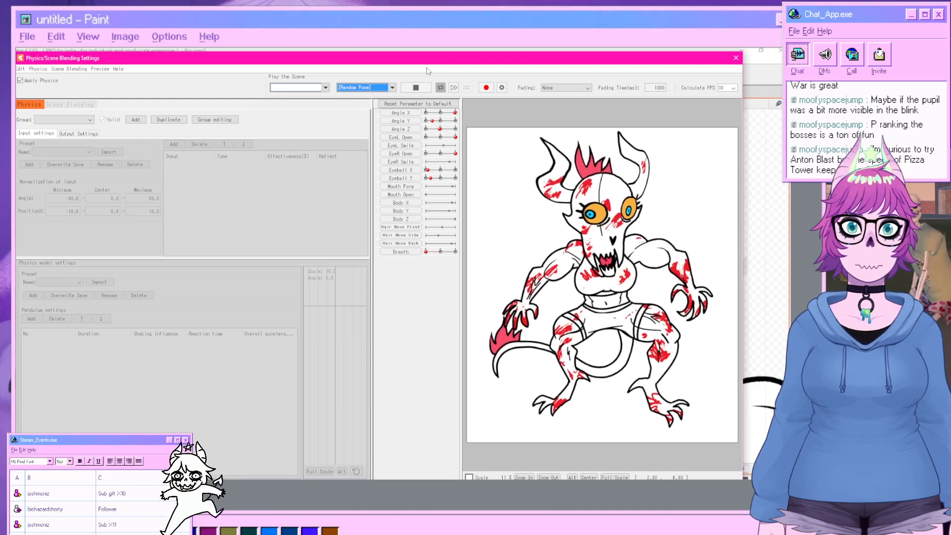
pyautogui.click(736, 58)
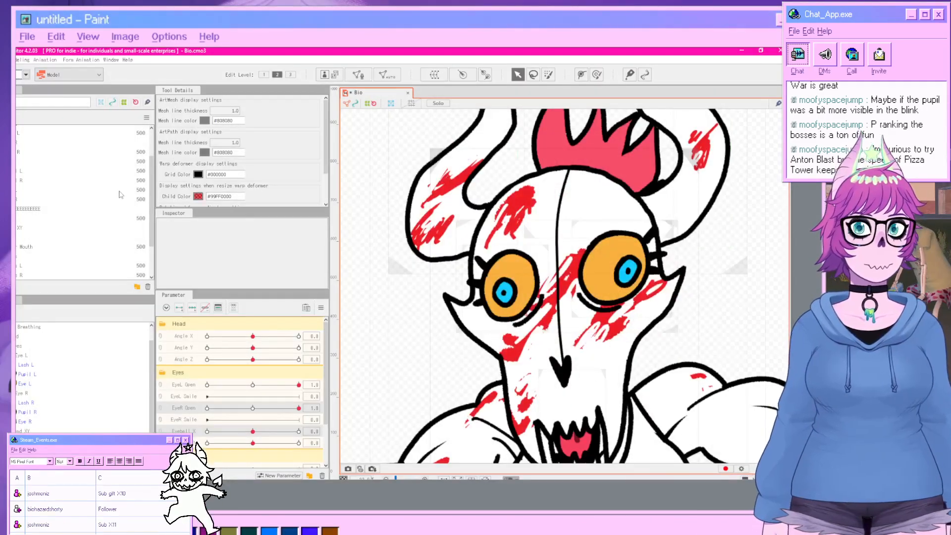
# Create a new parameter named Pupil Jiggle ranging from -30 to 30 with default 0.
pyautogui.click(1, 60)
pyautogui.click(20, 110)
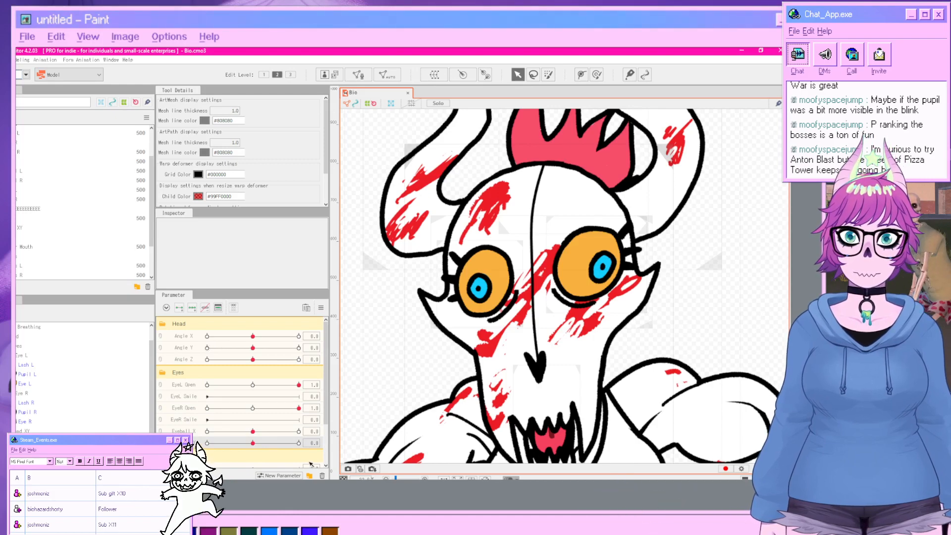
pyautogui.click(287, 476)
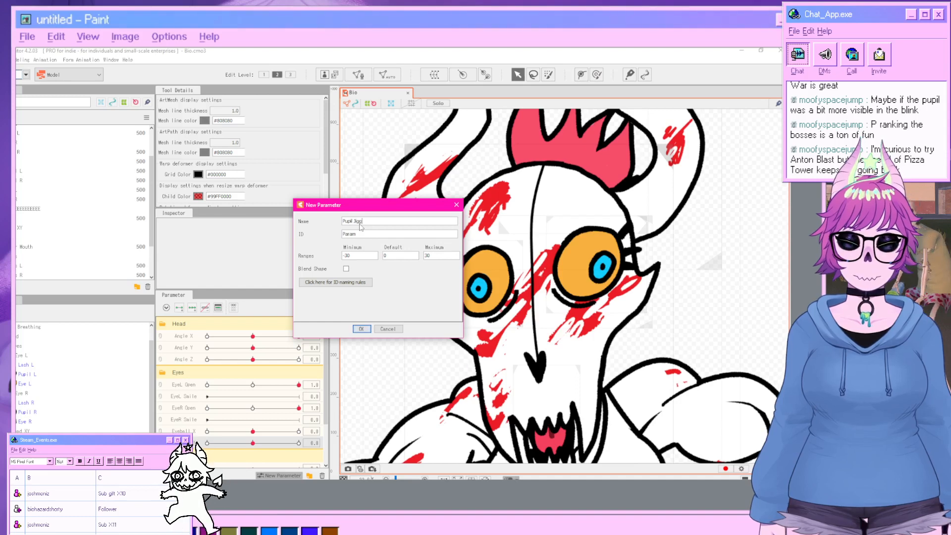
pyautogui.doubleClick(363, 237)
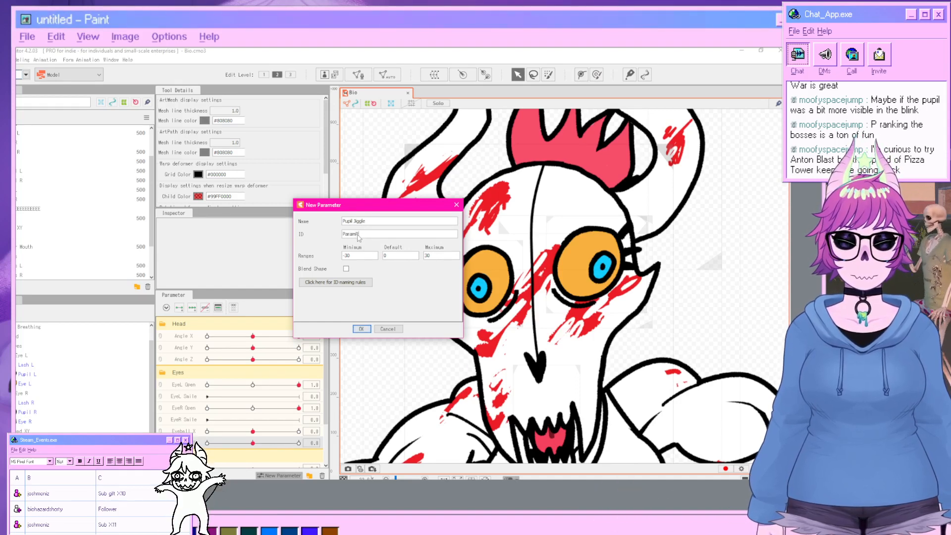
pyautogui.write('PupilJiggle')
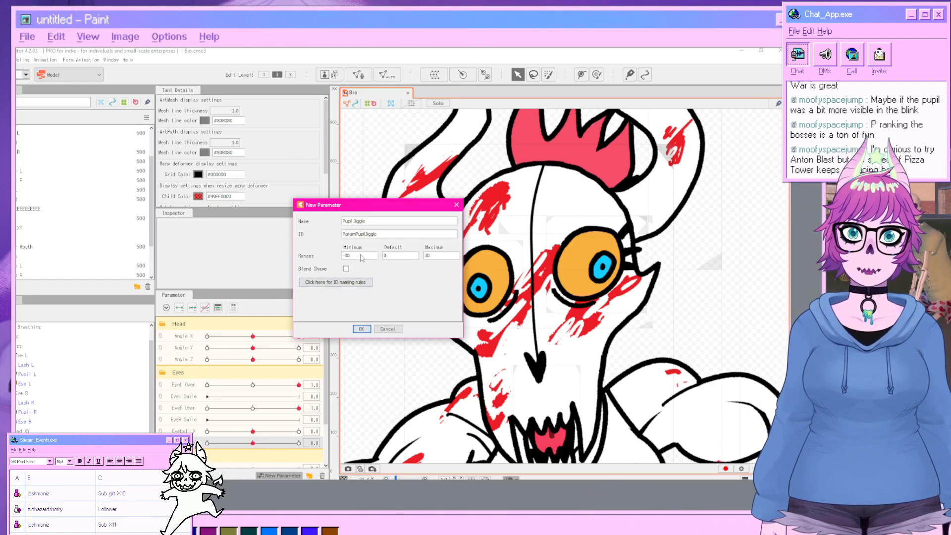
pyautogui.click(361, 329)
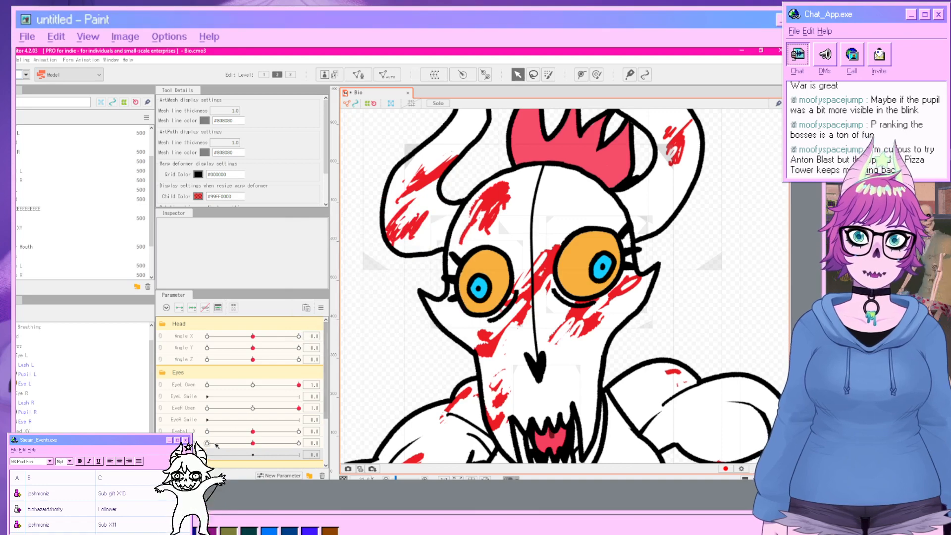
# Create a warp deformer named Pupil Jiggle as parent of the Pupil L mesh.
pyautogui.click(30, 374)
pyautogui.click(434, 74)
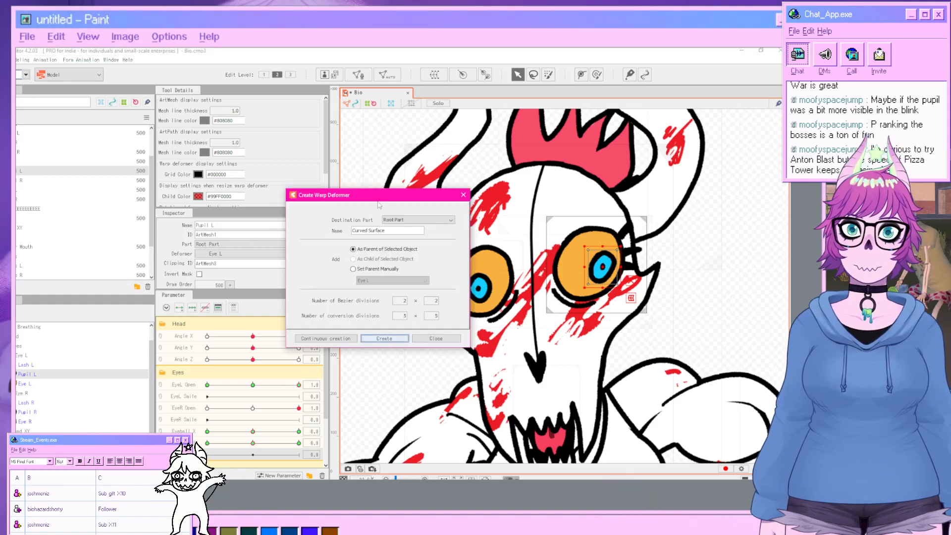
pyautogui.moveTo(373, 232); pyautogui.dragTo(335, 233)
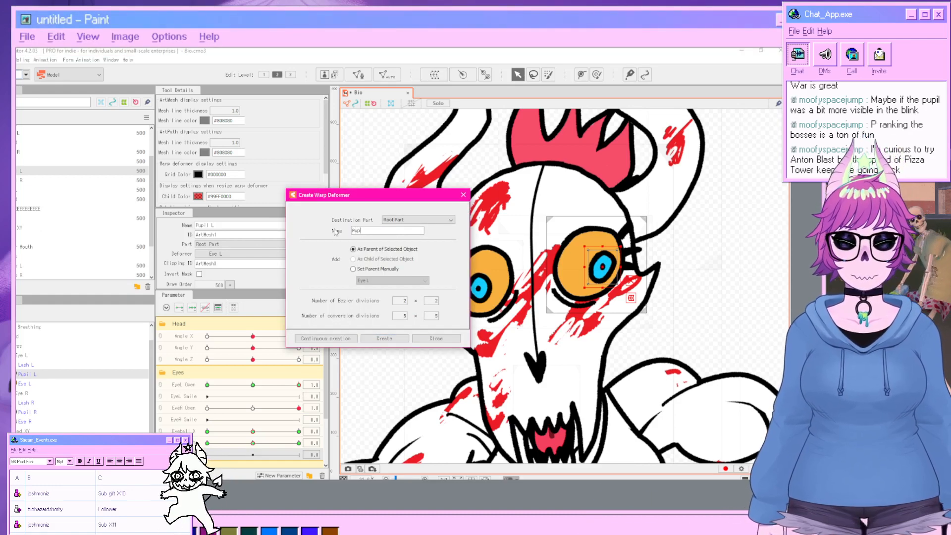
pyautogui.write('Pupil Jiggle')
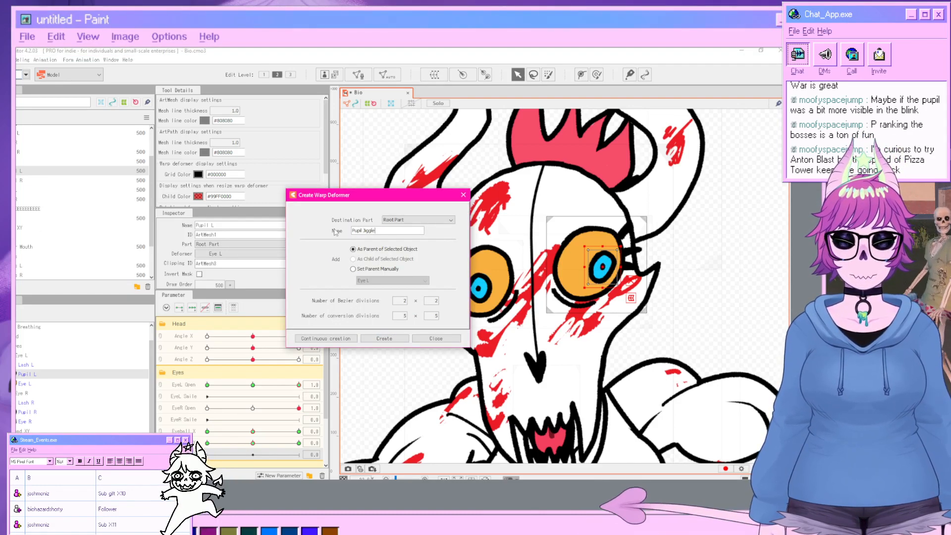
pyautogui.click(370, 342)
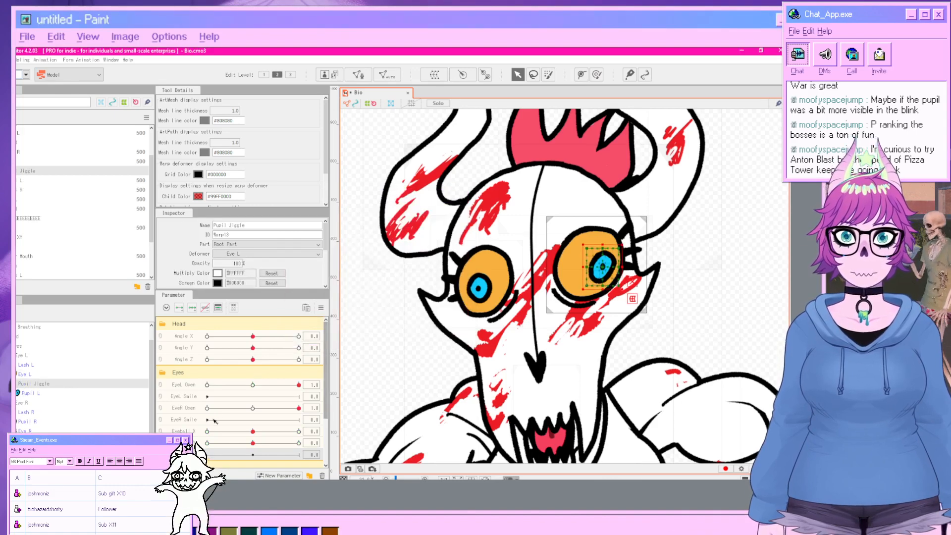
# Add three keyforms on Pupil Jiggle, shifting the left pupil deformer right at 30 and left at -30.
pyautogui.scroll(-2, 212, 427)
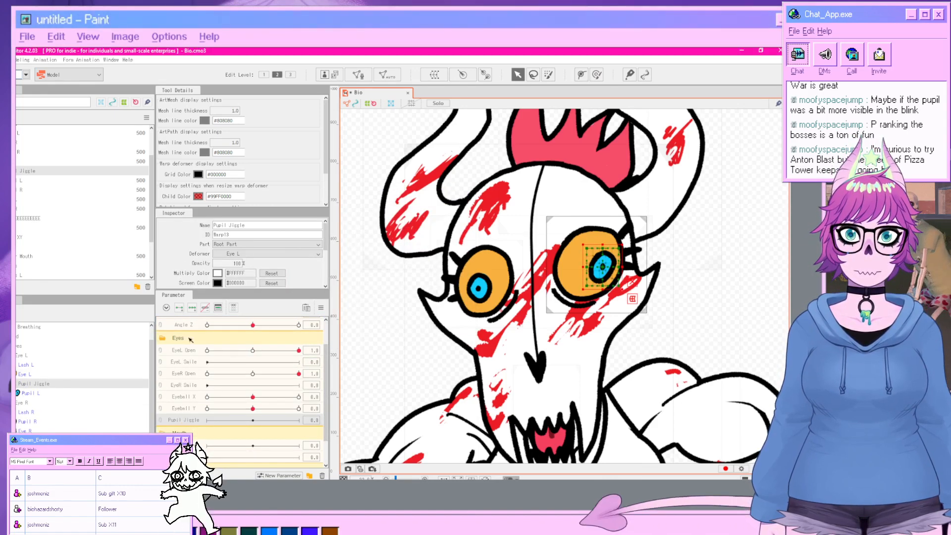
pyautogui.click(193, 307)
pyautogui.moveTo(254, 420); pyautogui.dragTo(315, 420)
pyautogui.click(353, 419)
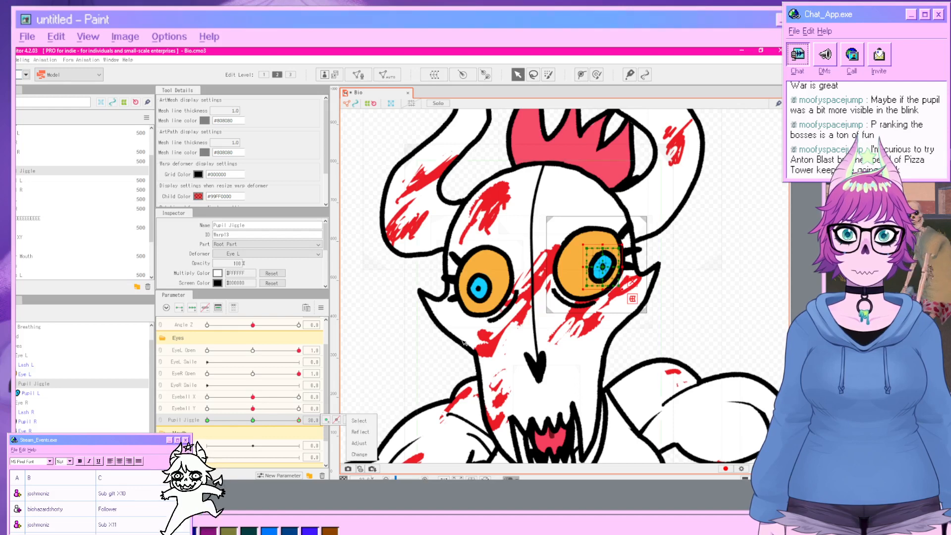
pyautogui.moveTo(602, 267); pyautogui.dragTo(611, 267)
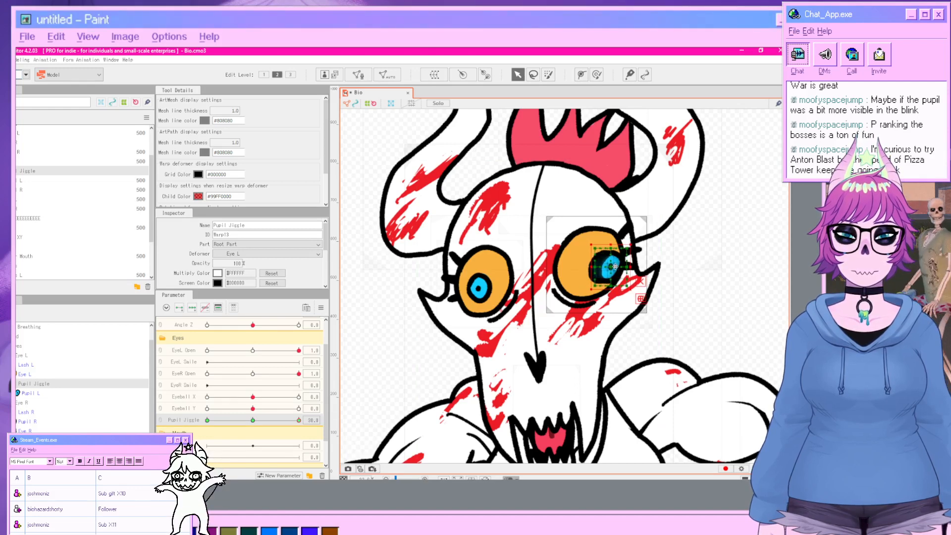
pyautogui.moveTo(299, 421); pyautogui.dragTo(203, 419)
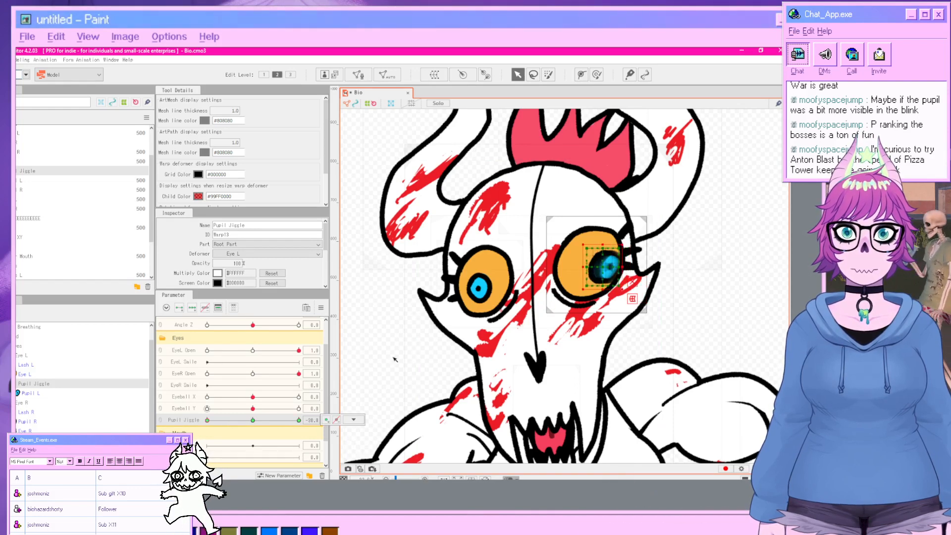
pyautogui.moveTo(601, 268); pyautogui.dragTo(589, 269)
pyautogui.click(729, 285)
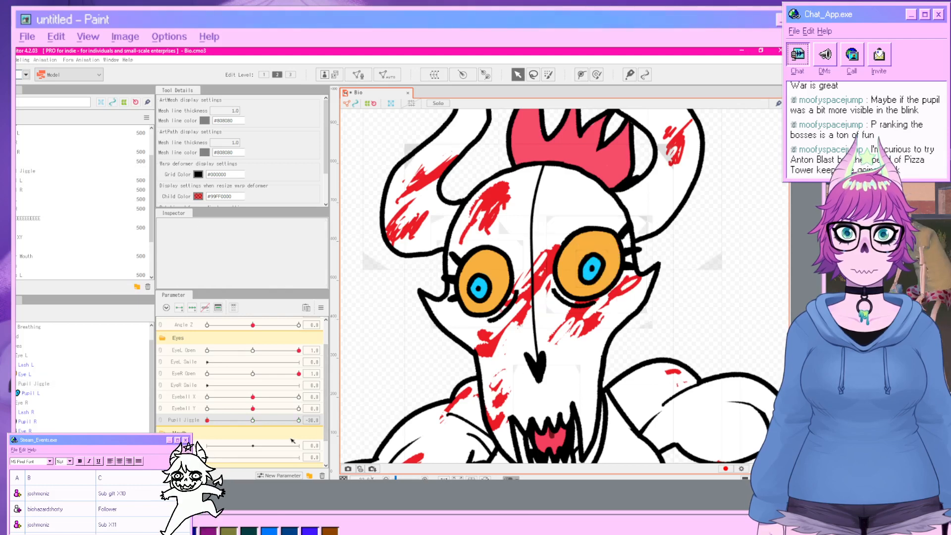
pyautogui.moveTo(291, 421); pyautogui.dragTo(253, 460)
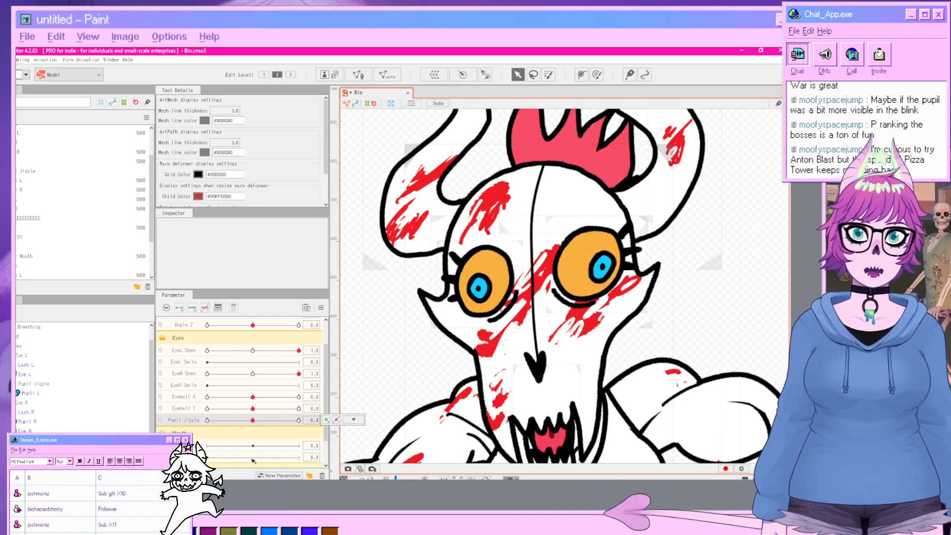
# Create a warp deformer named Pupil Jiggle as parent of the Pupil R mesh.
pyautogui.click(479, 286)
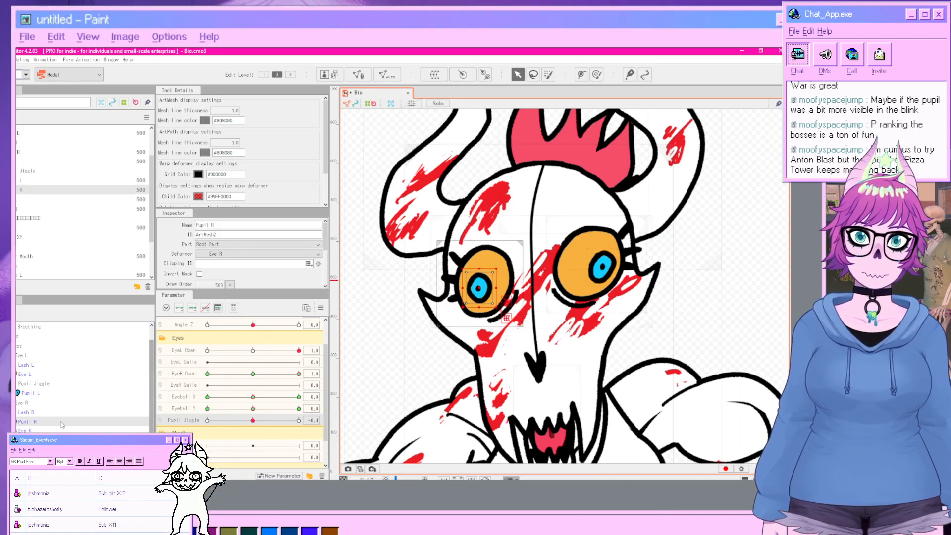
pyautogui.click(435, 74)
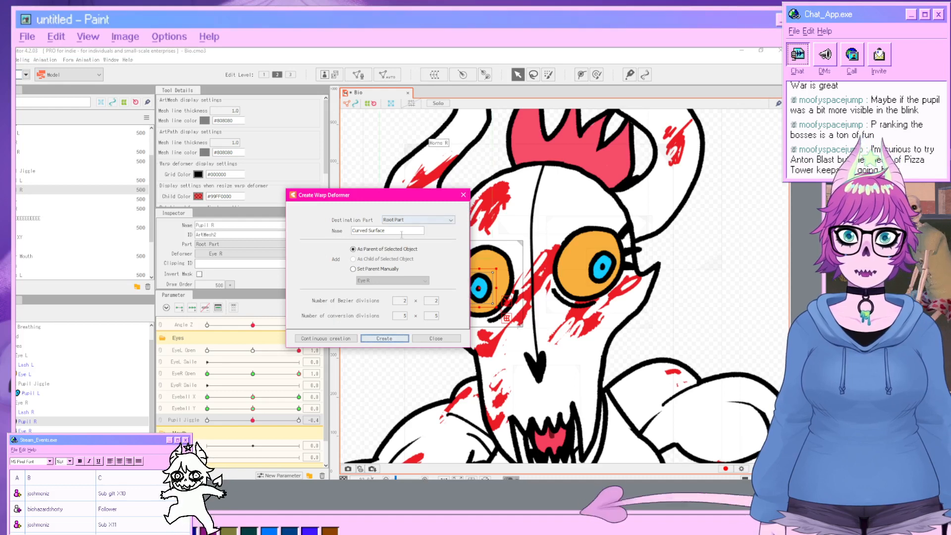
pyautogui.moveTo(398, 234); pyautogui.dragTo(308, 232)
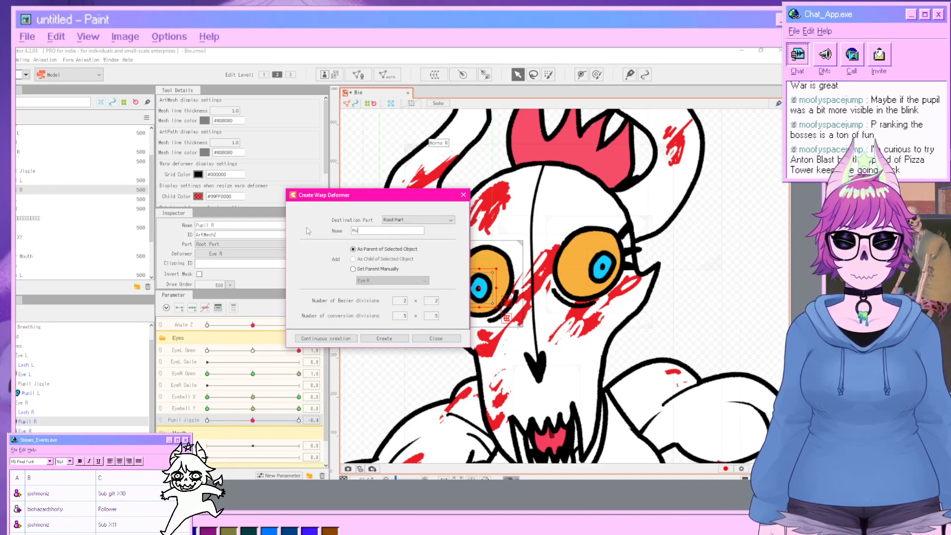
pyautogui.write('Pupil Jiggl')
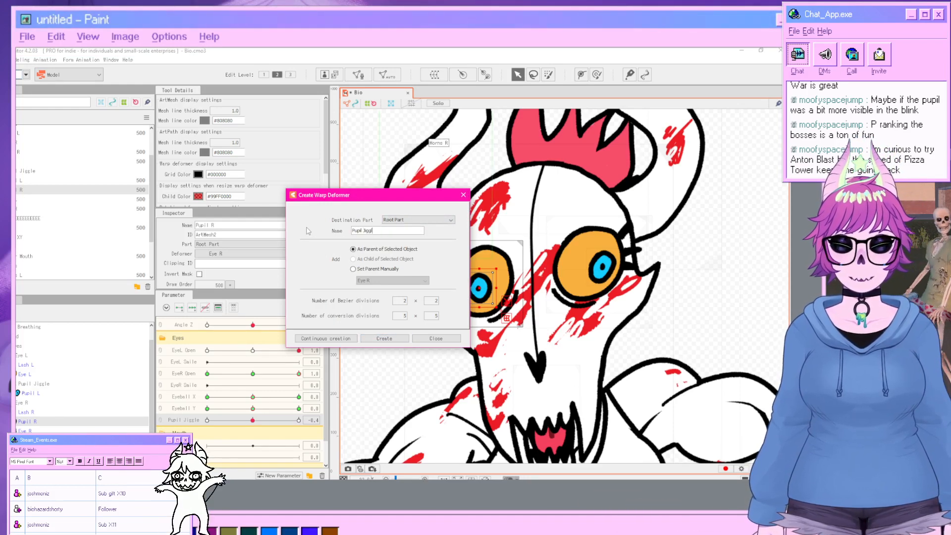
pyautogui.write('e')
pyautogui.press('Return')
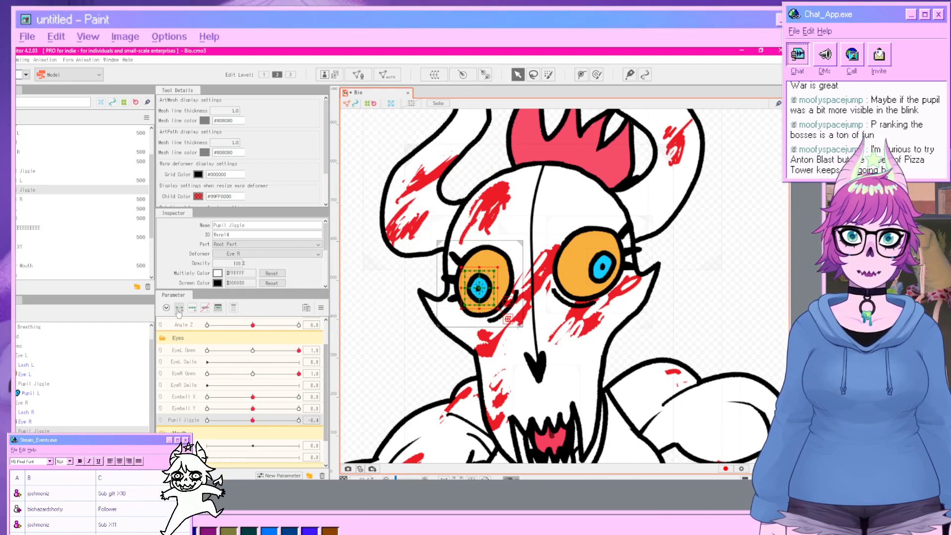
# Shift the right pupil's Pupil Jiggle deformer left at -30 and right at 30 on the Pupil Jiggle parameter.
pyautogui.moveTo(253, 421); pyautogui.dragTo(215, 395)
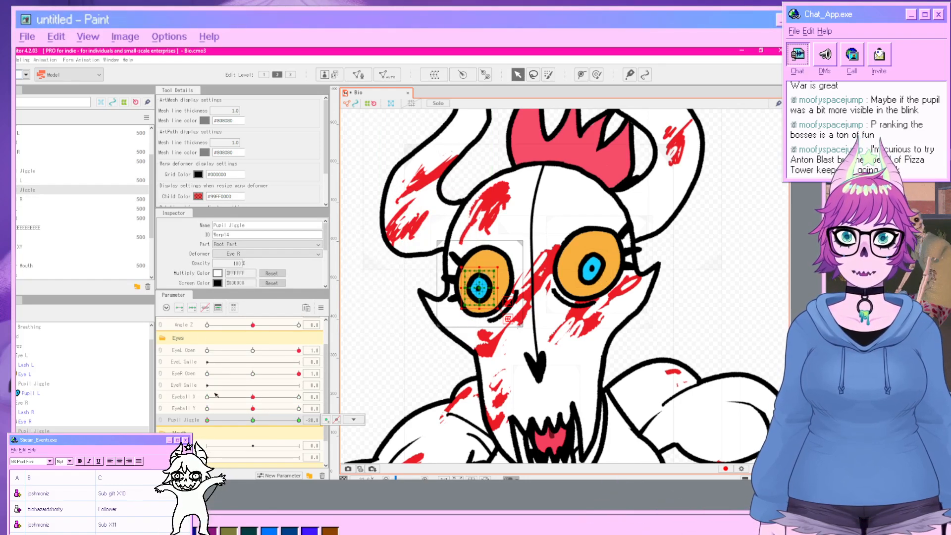
pyautogui.moveTo(478, 284); pyautogui.dragTo(472, 285)
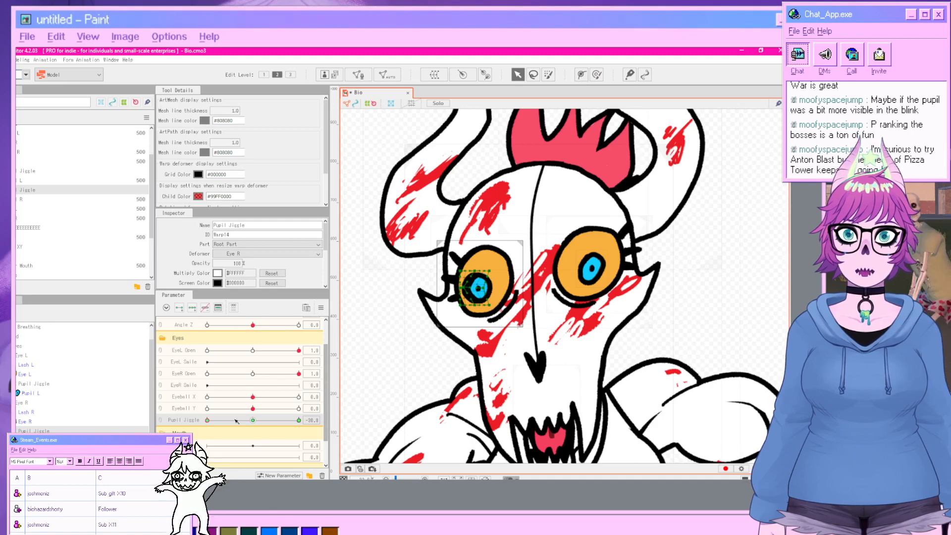
pyautogui.moveTo(236, 421); pyautogui.dragTo(304, 429)
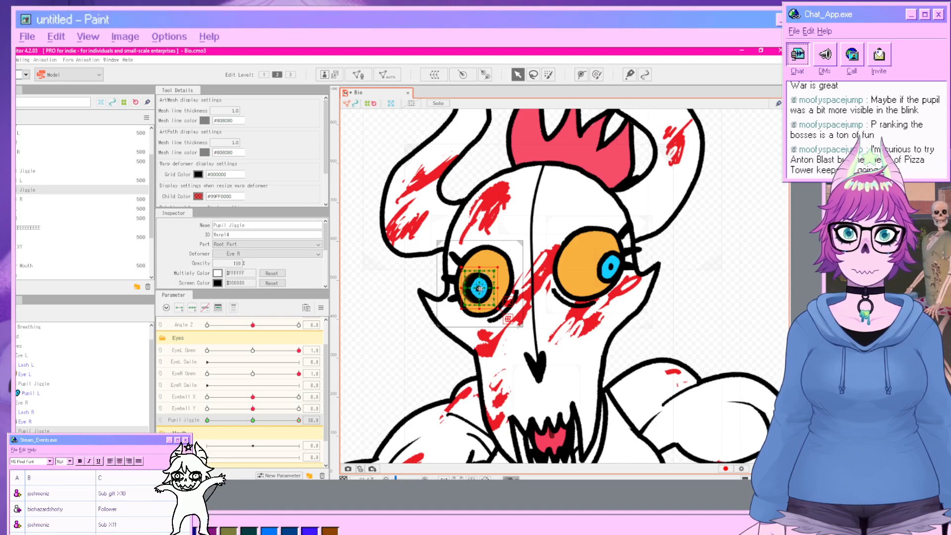
pyautogui.moveTo(480, 288); pyautogui.dragTo(503, 288)
pyautogui.click(735, 339)
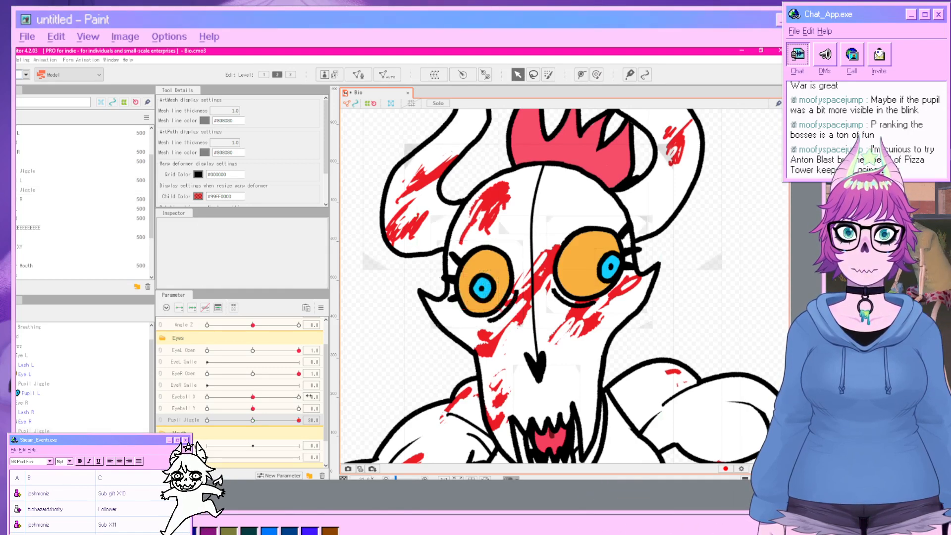
# Refine the right pupil deformer's position at Pupil Jiggle -30, then return the parameter to its centre.
pyautogui.moveTo(281, 422); pyautogui.dragTo(152, 424)
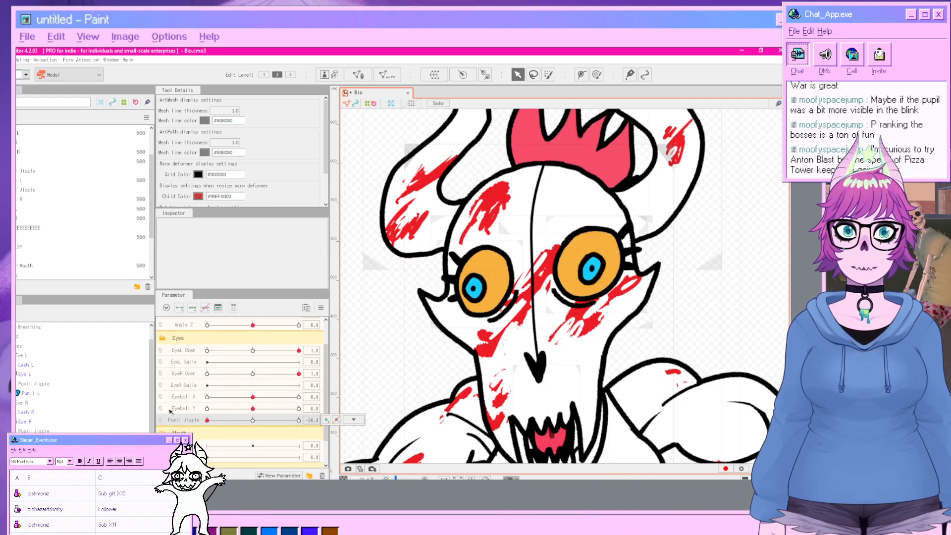
pyautogui.click(474, 289)
pyautogui.hotkey('ctrl', 'z')
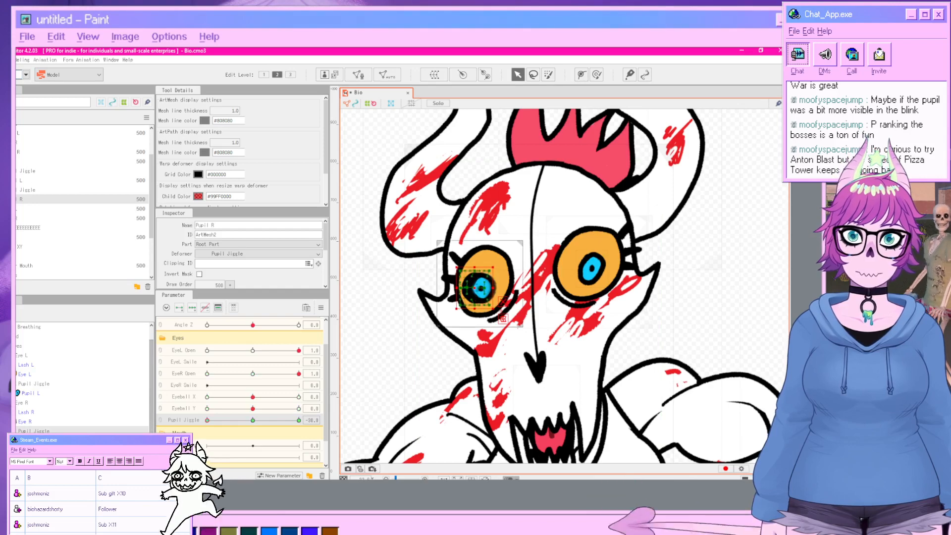
pyautogui.scroll(2, 480, 305)
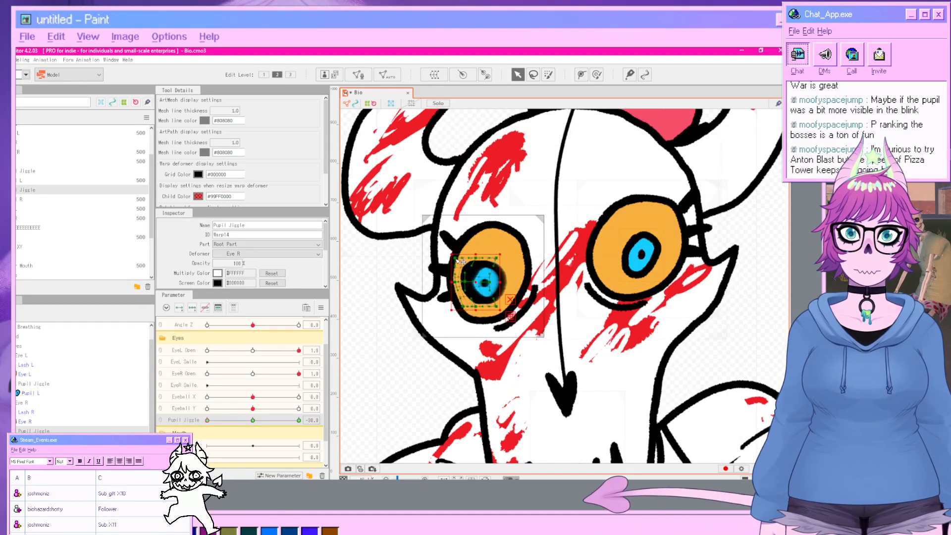
pyautogui.moveTo(455, 258); pyautogui.dragTo(464, 258)
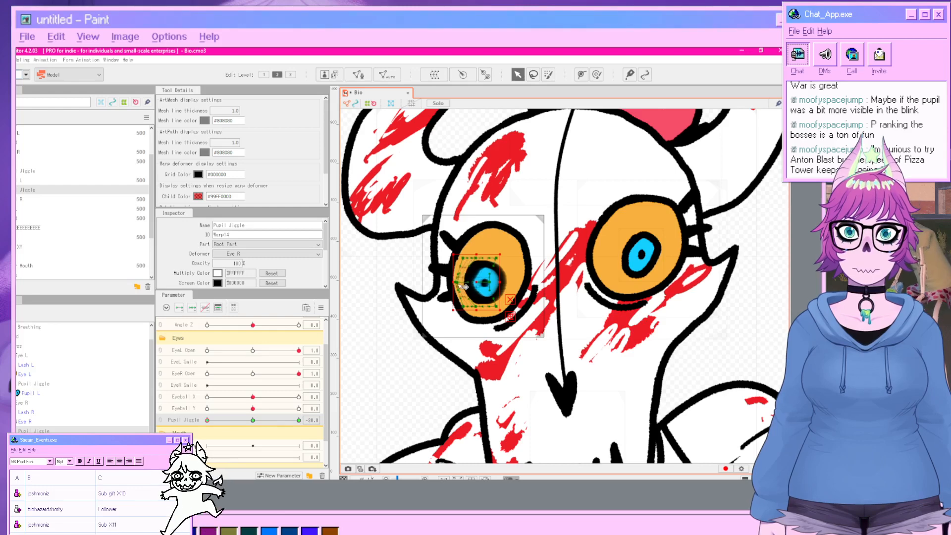
pyautogui.click(706, 347)
pyautogui.scroll(-4, 601, 362)
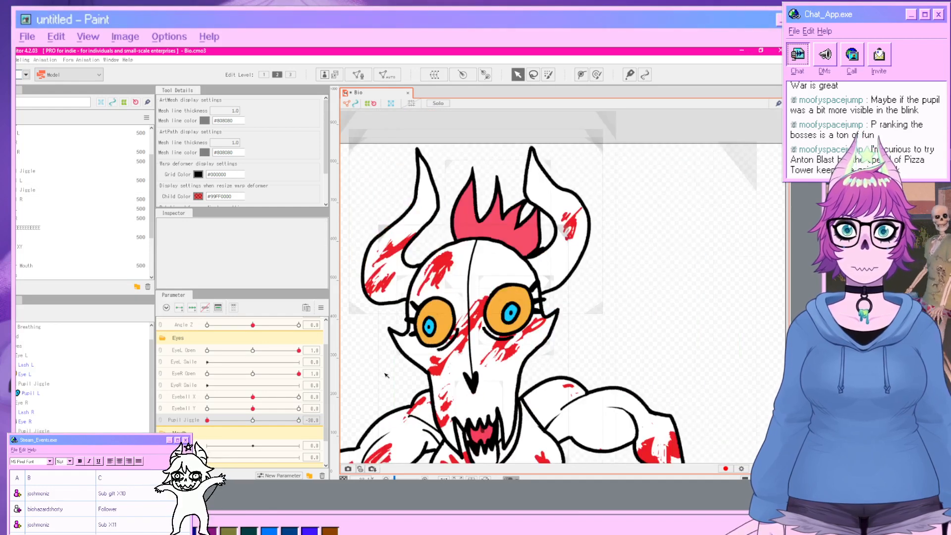
pyautogui.click(208, 420)
pyautogui.moveTo(207, 423); pyautogui.dragTo(253, 446)
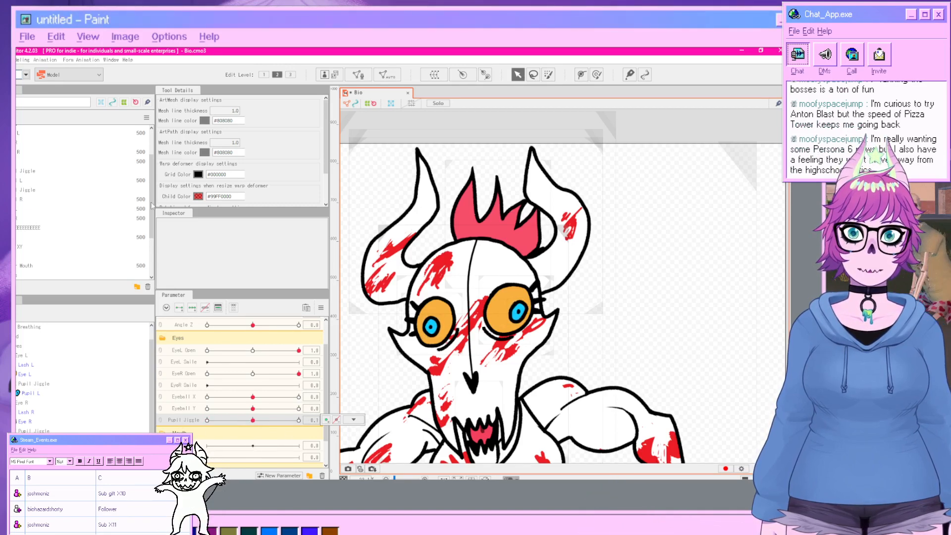
# Open the Physics settings and add a physics group named Pupil Jiggle using the Head Input preset.
pyautogui.click(19, 60)
pyautogui.click(59, 238)
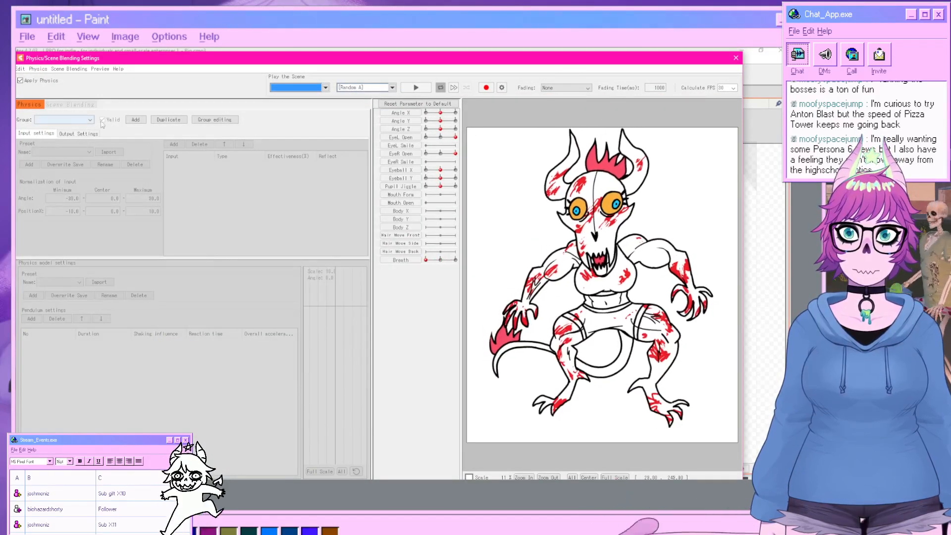
pyautogui.click(136, 120)
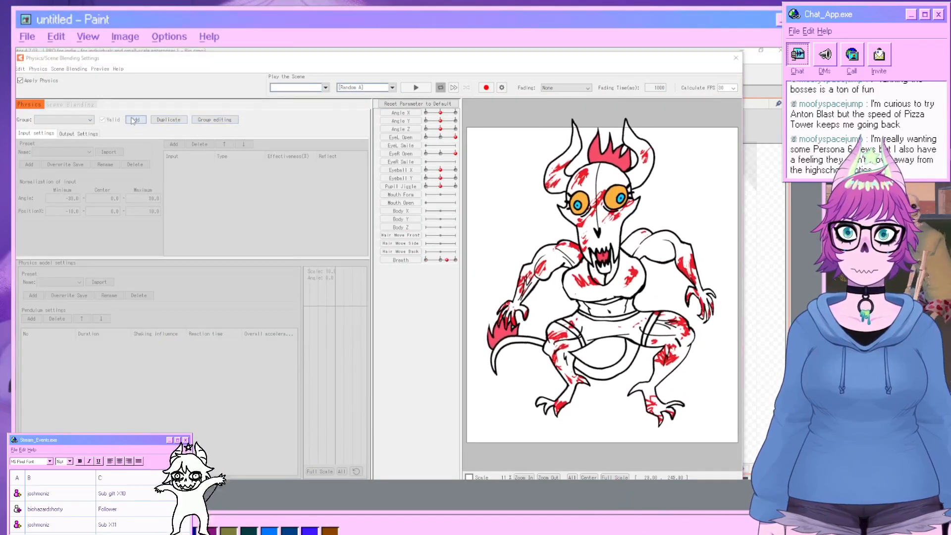
pyautogui.write('Pupil Jiggle')
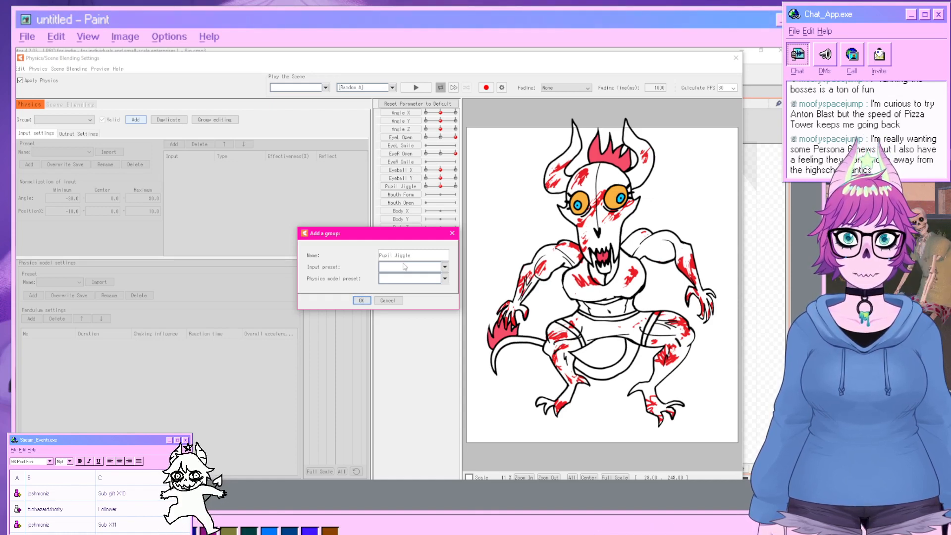
pyautogui.click(405, 267)
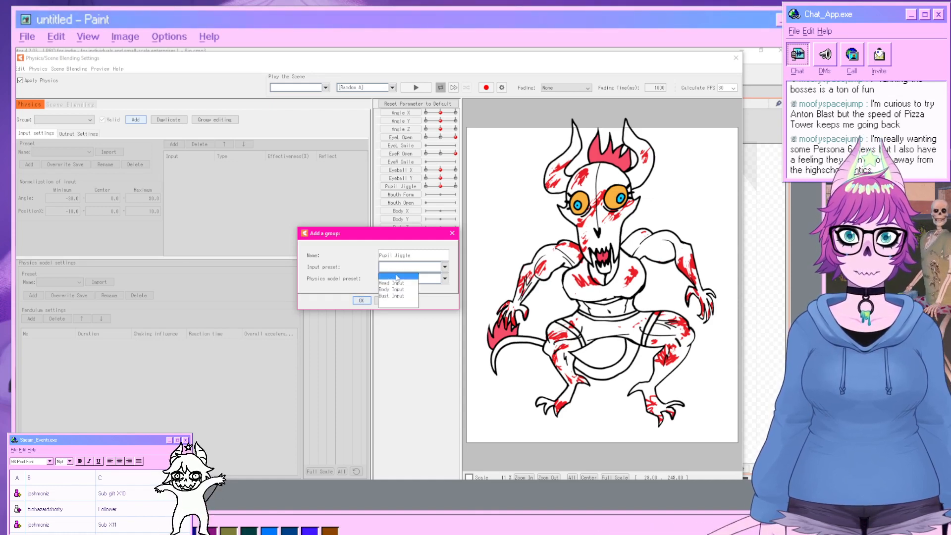
pyautogui.click(396, 274)
pyautogui.click(394, 281)
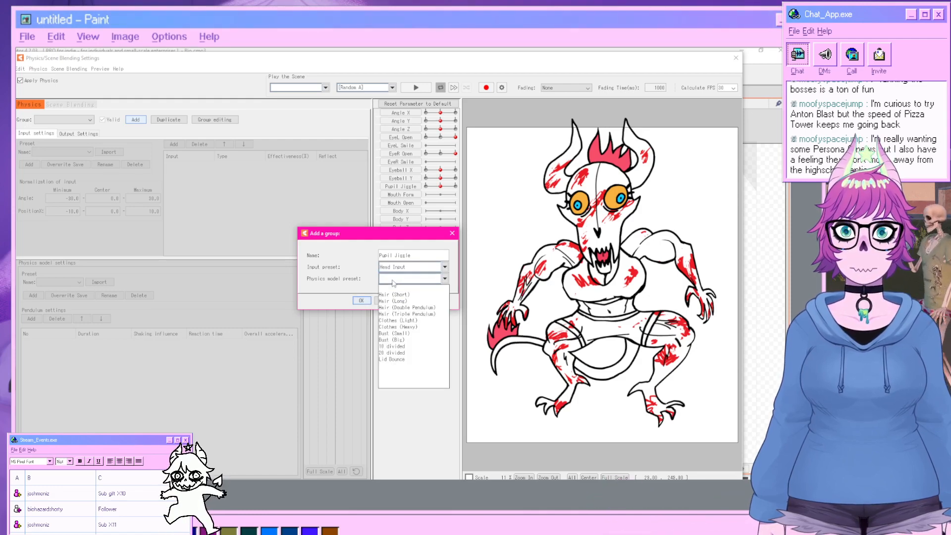
pyautogui.click(354, 279)
pyautogui.click(361, 301)
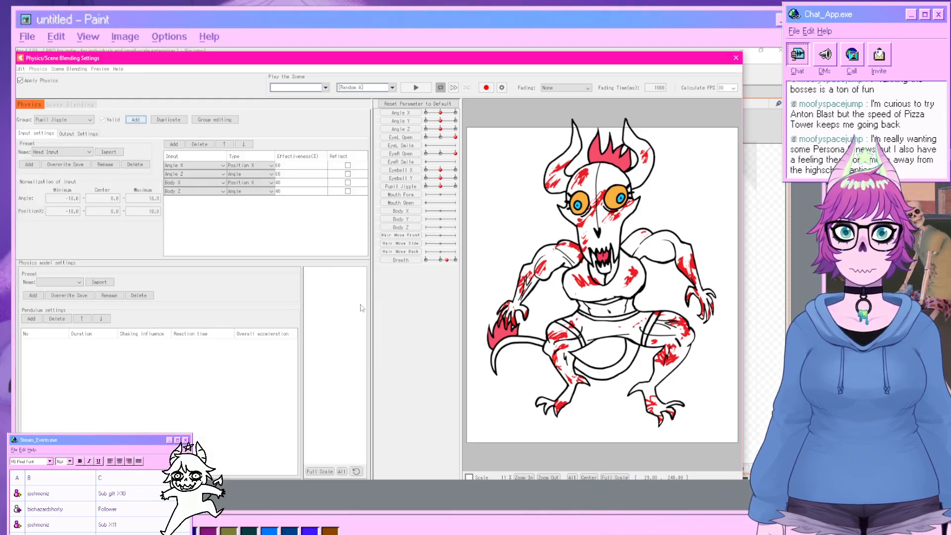
# Add a pendulum to the group and set Pupil Jiggle as its output parameter.
pyautogui.scroll(2, 605, 237)
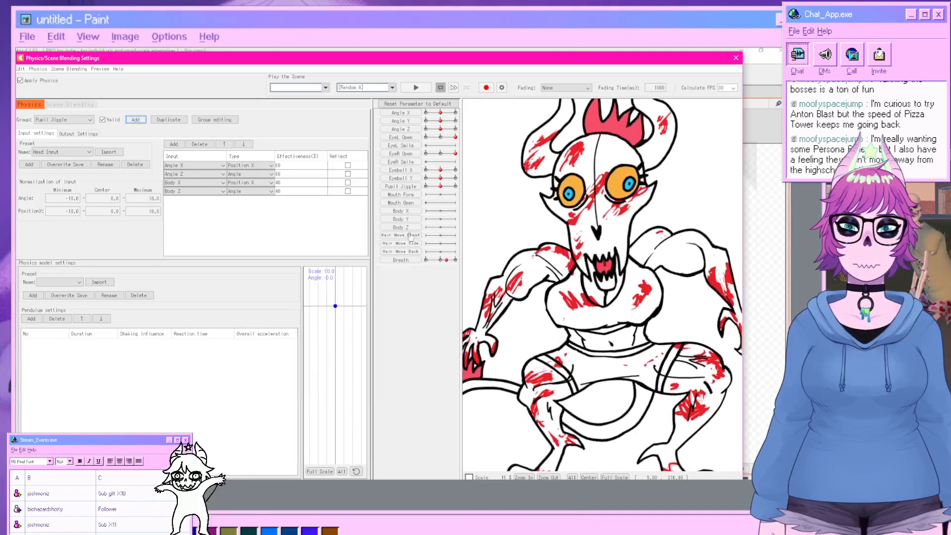
pyautogui.click(41, 317)
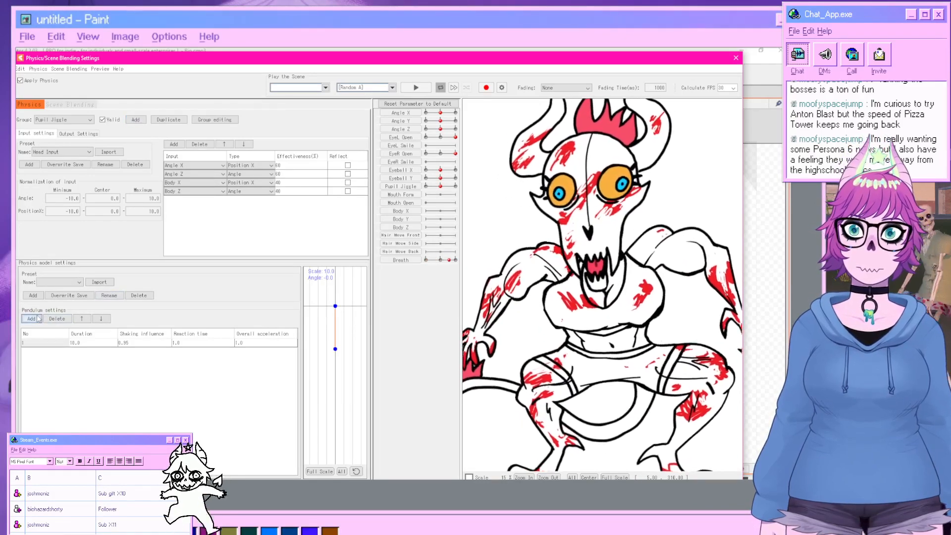
pyautogui.click(83, 134)
pyautogui.click(36, 134)
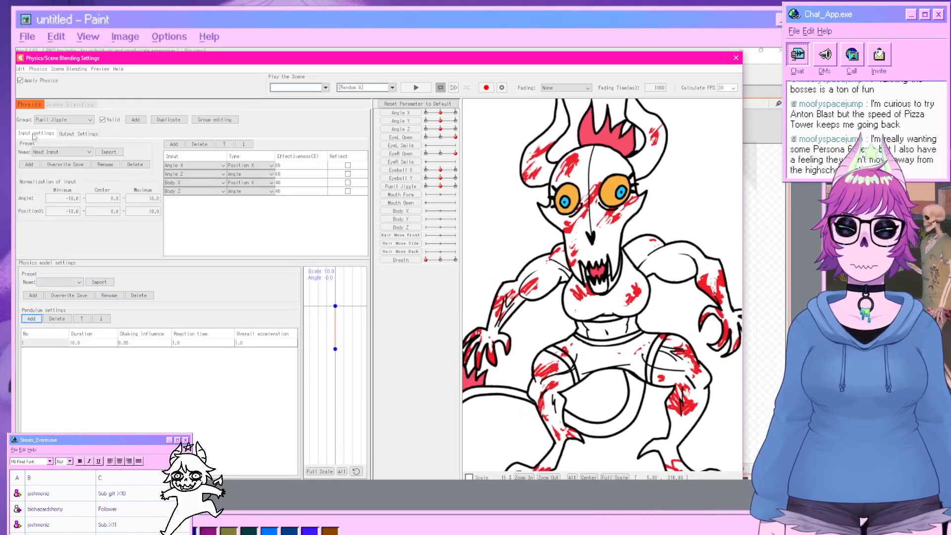
pyautogui.click(79, 133)
pyautogui.click(26, 144)
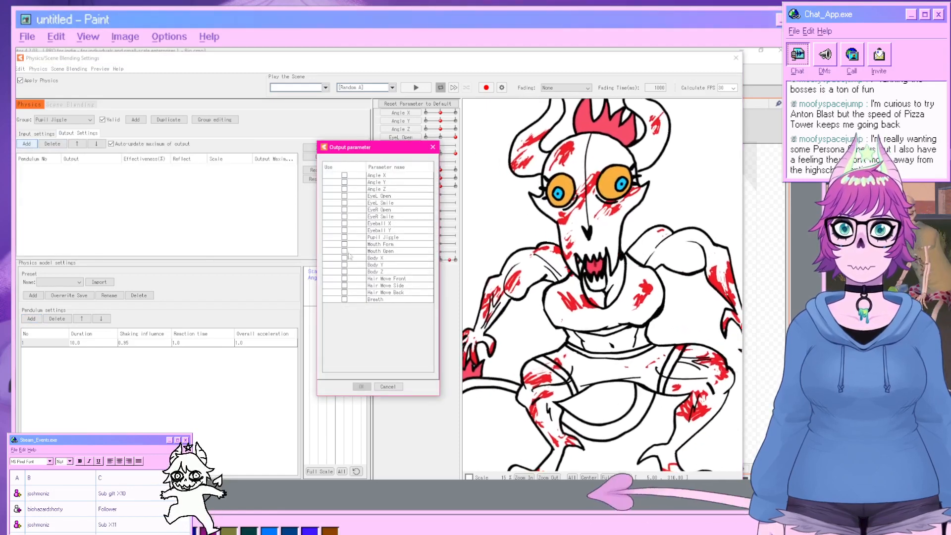
pyautogui.click(345, 238)
pyautogui.click(362, 386)
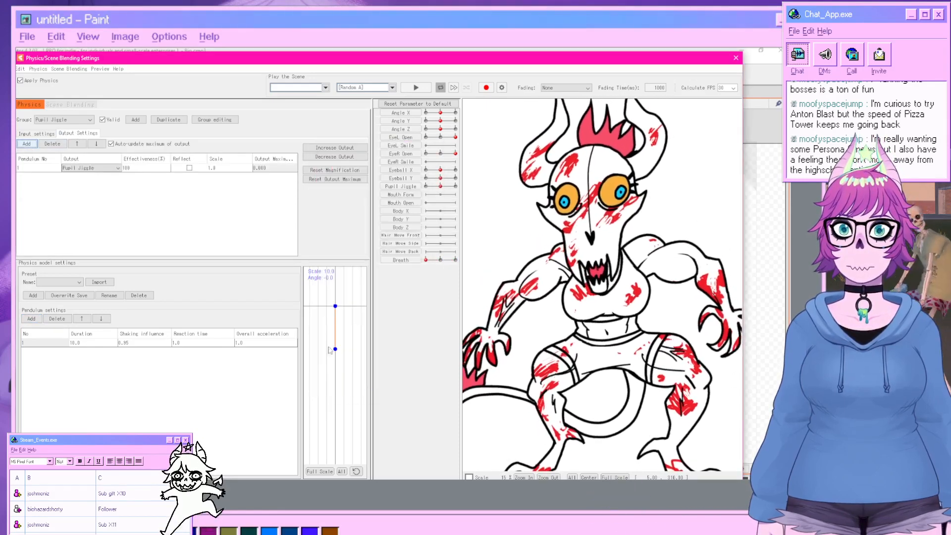
# Replace the group's inputs with a single Eyeball X input, deleting the other entries.
pyautogui.click(36, 134)
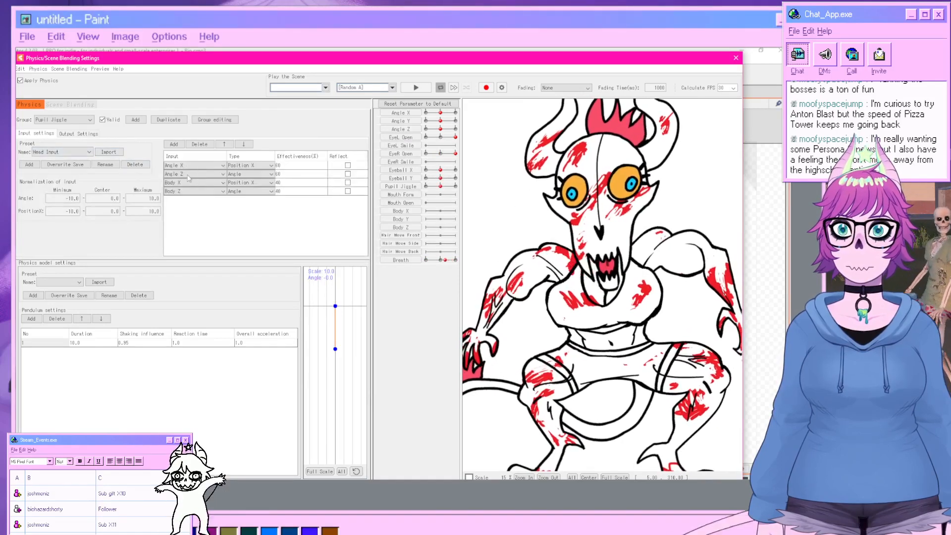
pyautogui.click(196, 166)
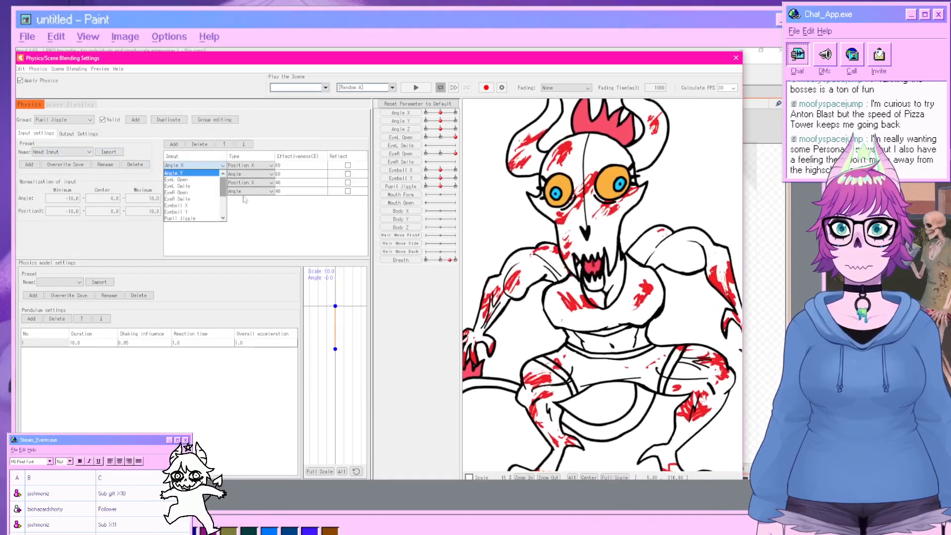
pyautogui.click(243, 197)
pyautogui.click(205, 166)
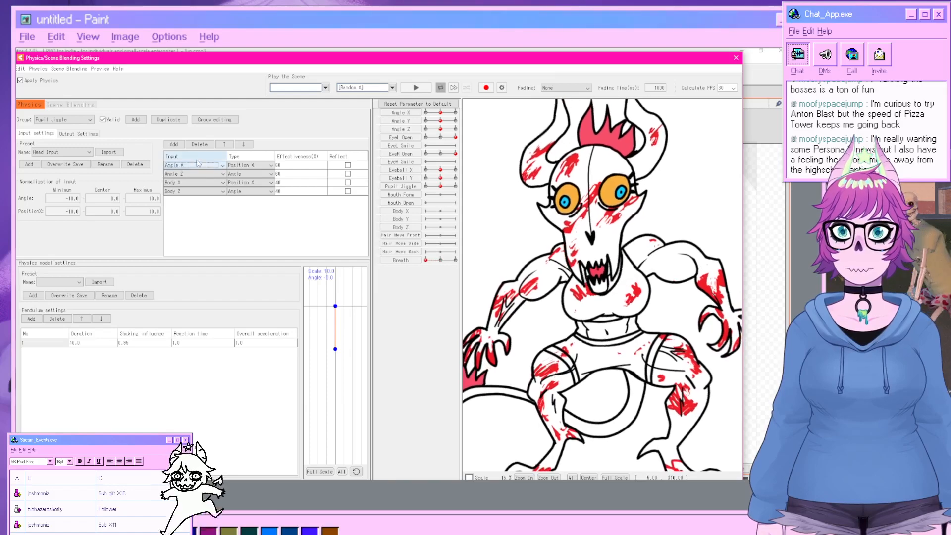
pyautogui.click(200, 144)
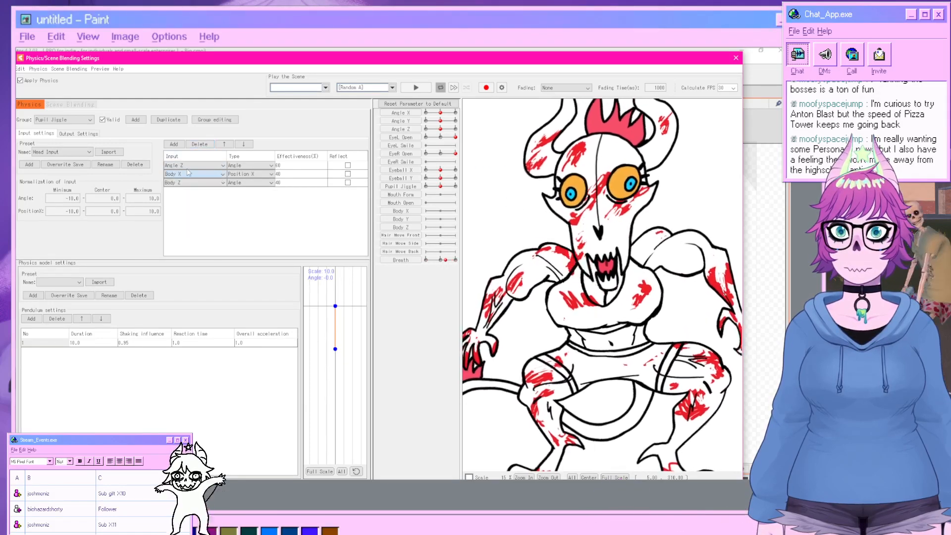
pyautogui.click(189, 175)
pyautogui.click(180, 166)
pyautogui.click(200, 144)
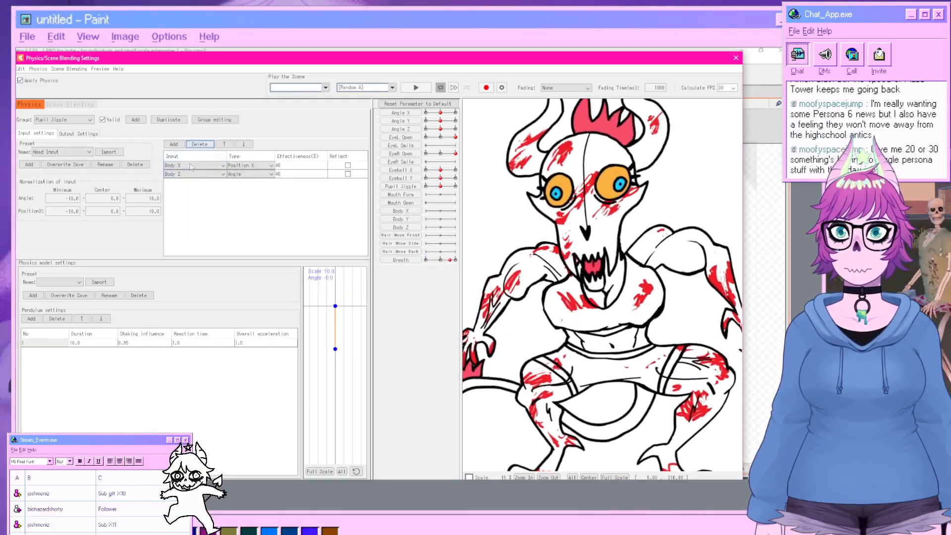
pyautogui.click(188, 166)
pyautogui.click(198, 144)
pyautogui.click(189, 167)
pyautogui.click(199, 144)
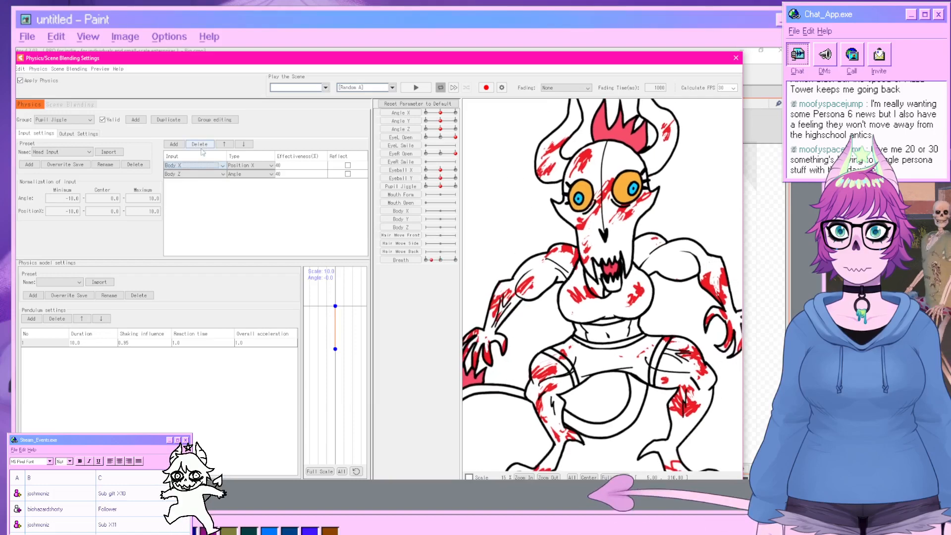
pyautogui.click(186, 174)
pyautogui.click(199, 145)
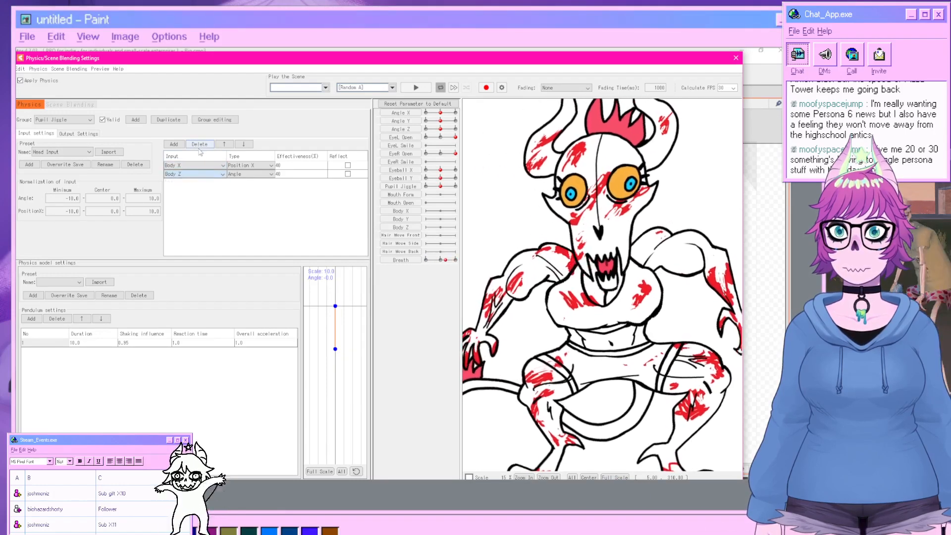
pyautogui.click(202, 144)
pyautogui.click(213, 166)
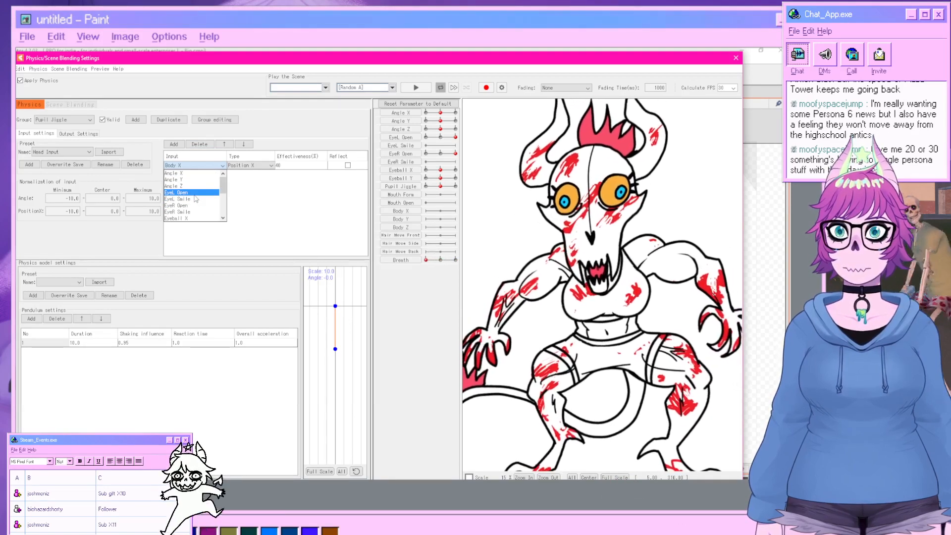
pyautogui.scroll(-1, 195, 200)
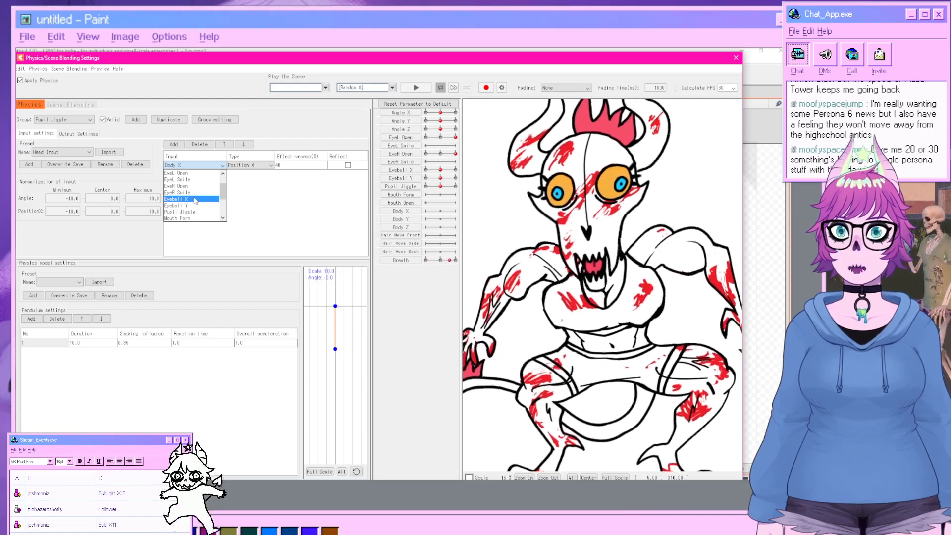
pyautogui.click(196, 199)
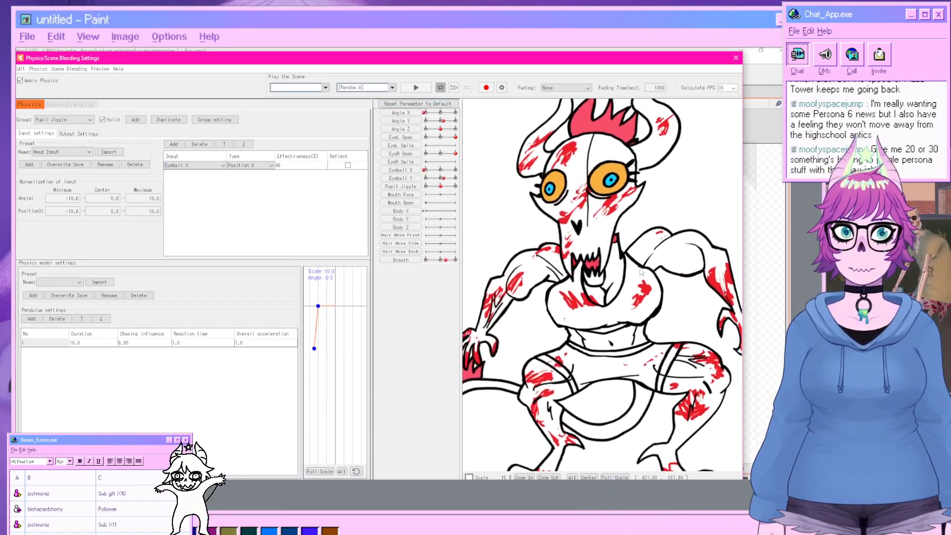
# Play the Random Pose scene to preview the physics.
pyautogui.click(392, 88)
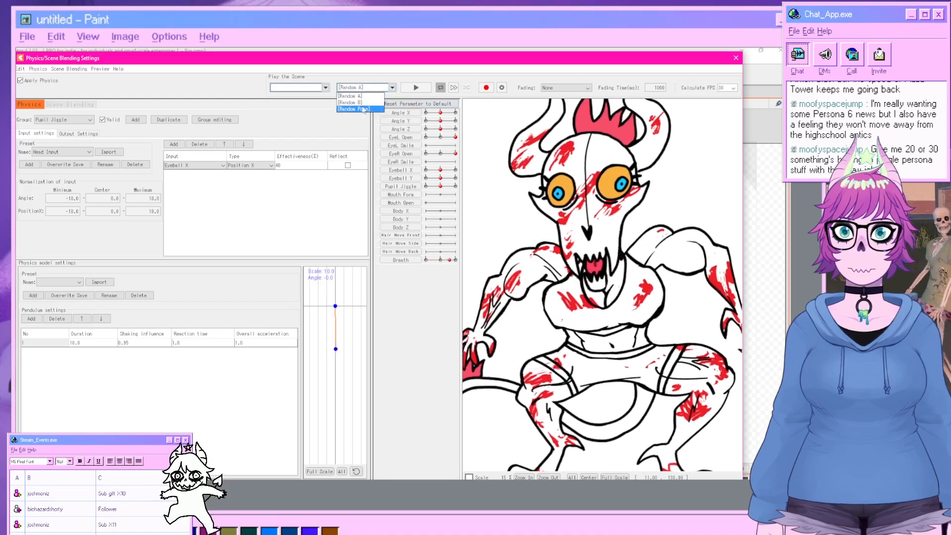
pyautogui.click(364, 110)
pyautogui.click(411, 89)
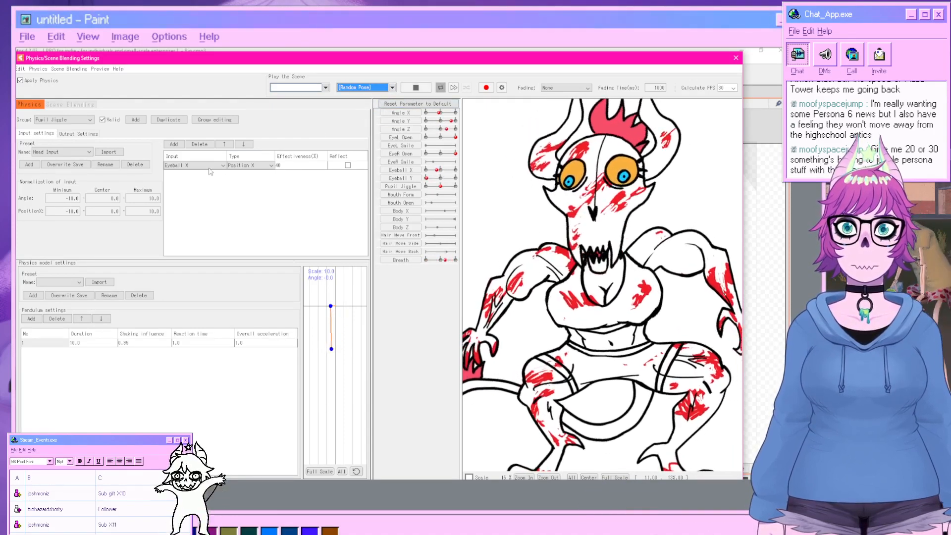
# Set the Eyeball X input's effectiveness to 100 and add a second pendulum.
pyautogui.doubleClick(292, 166)
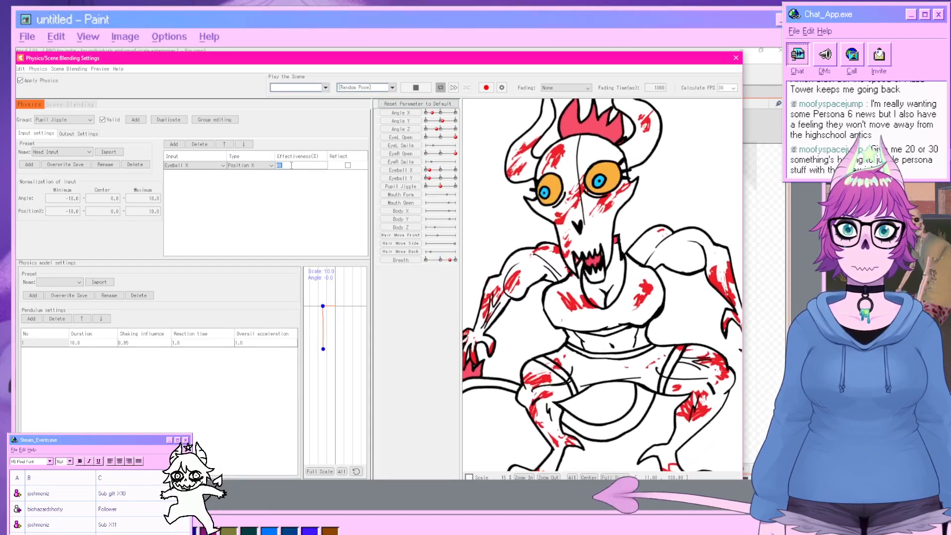
pyautogui.press('Return')
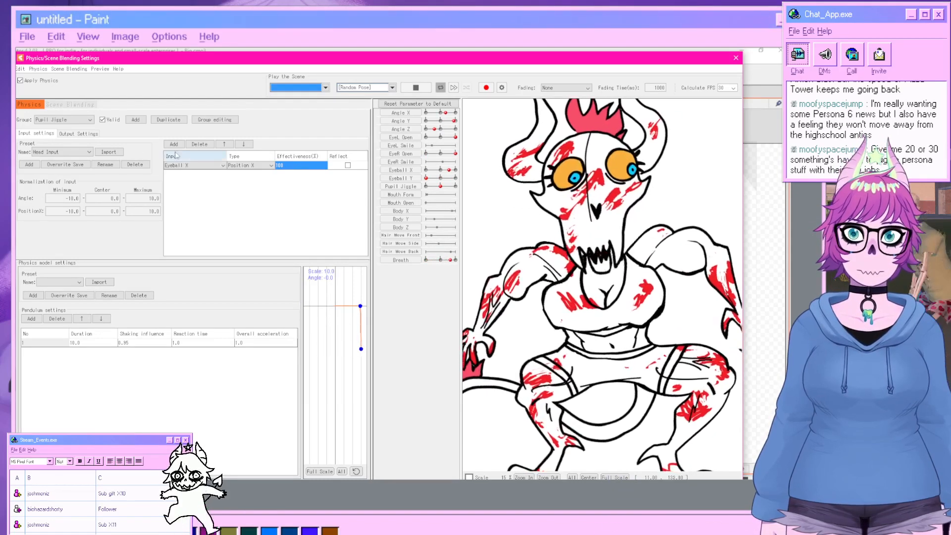
pyautogui.click(31, 319)
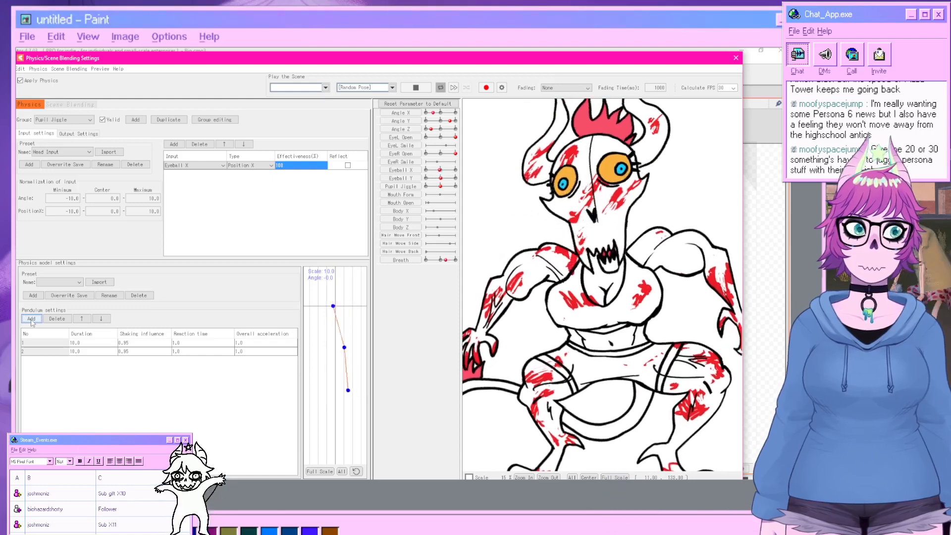
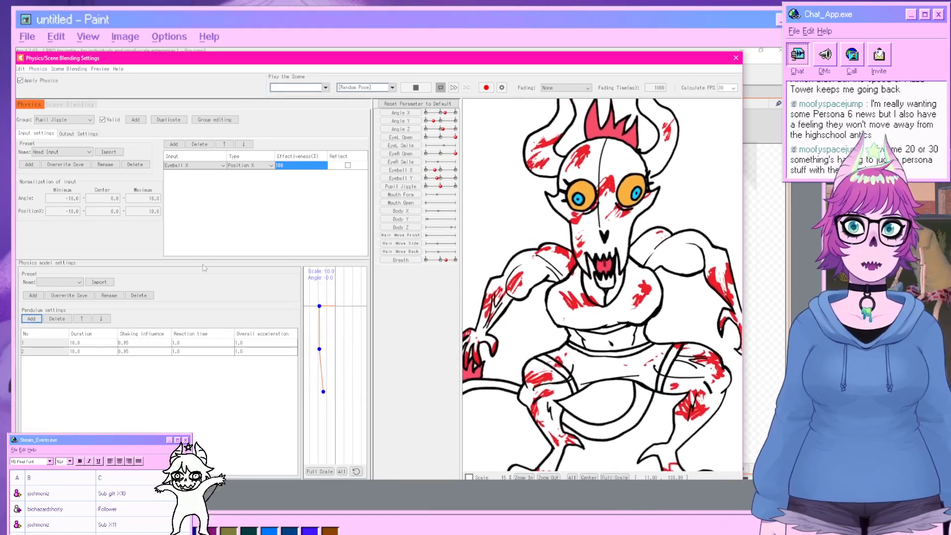
# Change the group's input parameter from Eyeball X to Angle X.
pyautogui.click(191, 166)
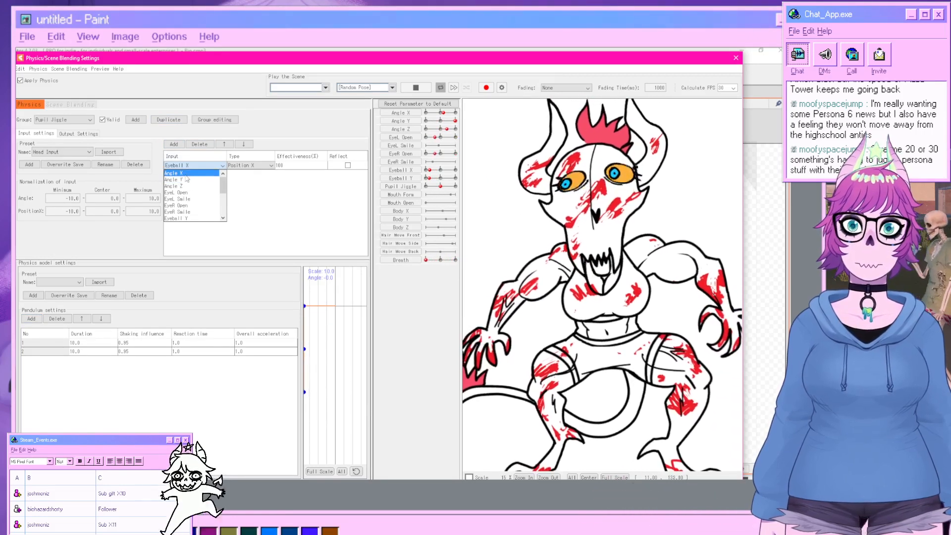
pyautogui.click(188, 173)
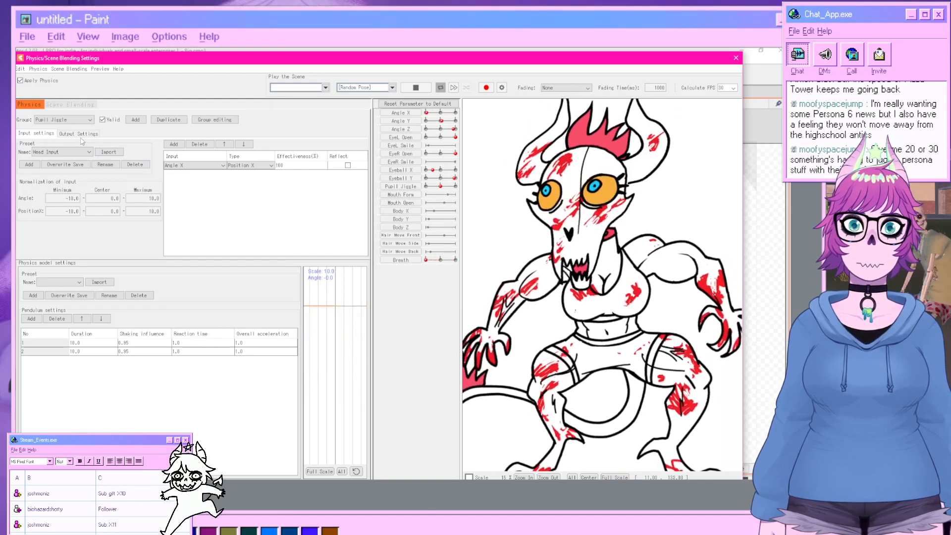
# Set the Pupil Jiggle output's scale to 100.
pyautogui.click(72, 135)
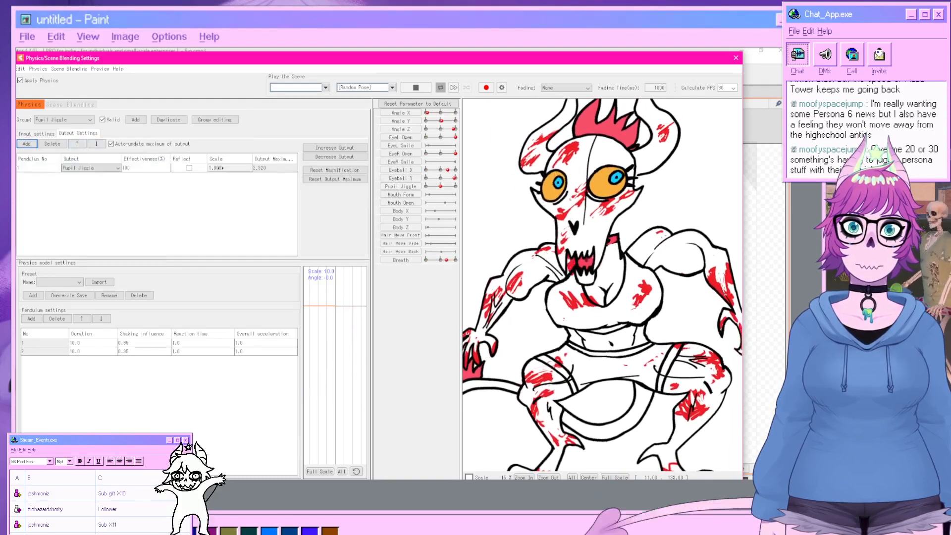
pyautogui.doubleClick(222, 168)
pyautogui.write('100')
pyautogui.press('Return')
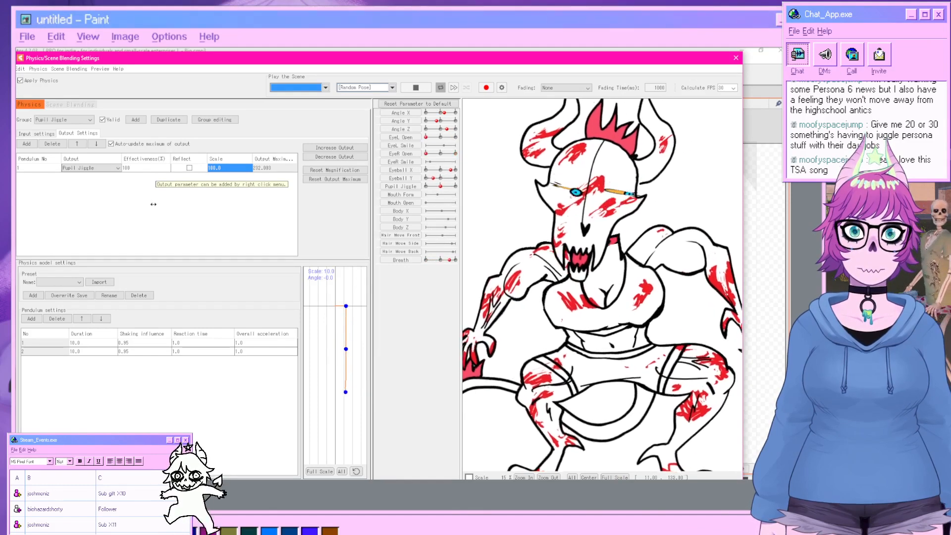
# Set the first pendulum's overall acceleration to 5.0.
pyautogui.click(37, 134)
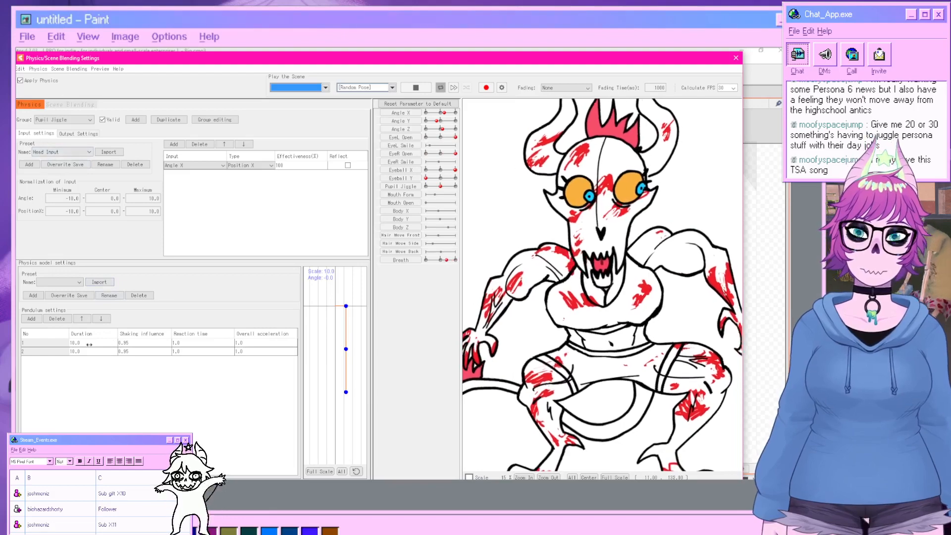
pyautogui.doubleClick(246, 343)
pyautogui.write('2')
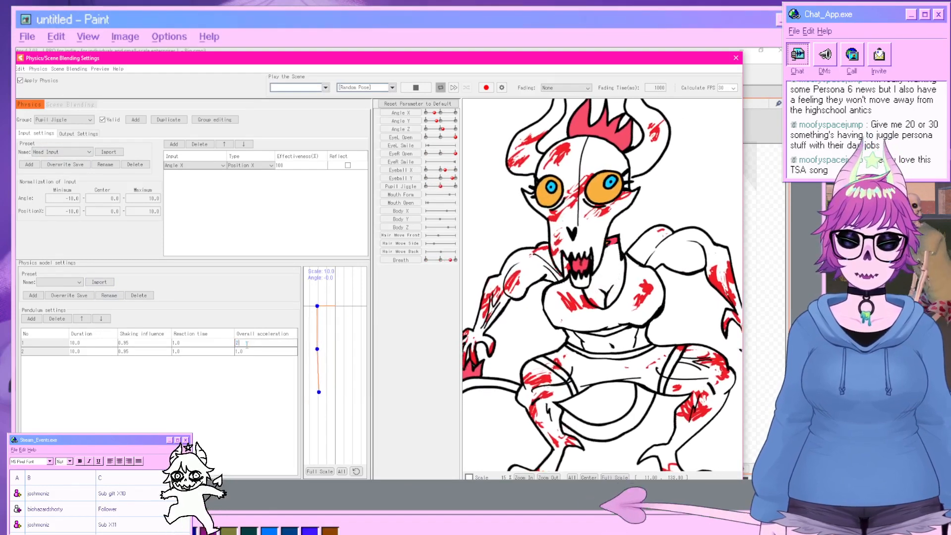
pyautogui.write('0')
pyautogui.press('Return')
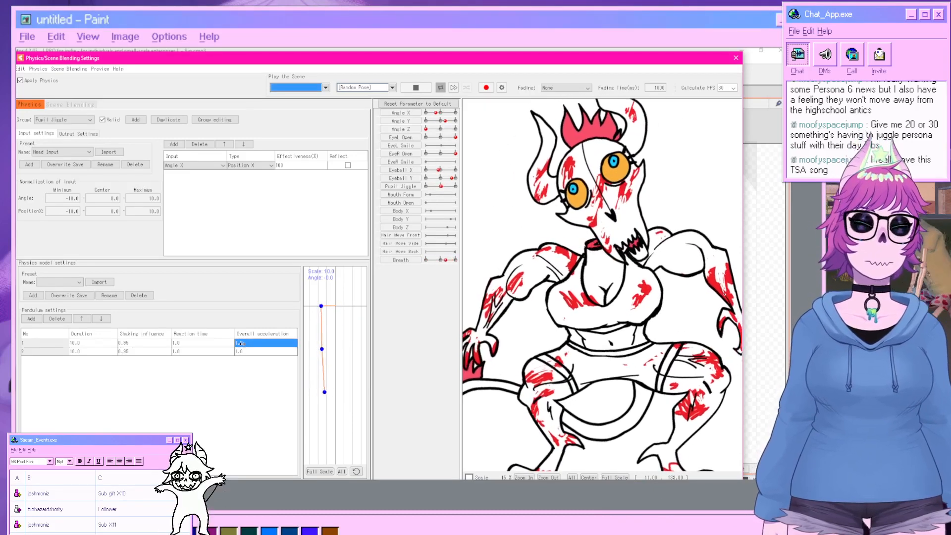
# Add Eyeball X as a second input parameter of the Pupil Jiggle group.
pyautogui.click(78, 133)
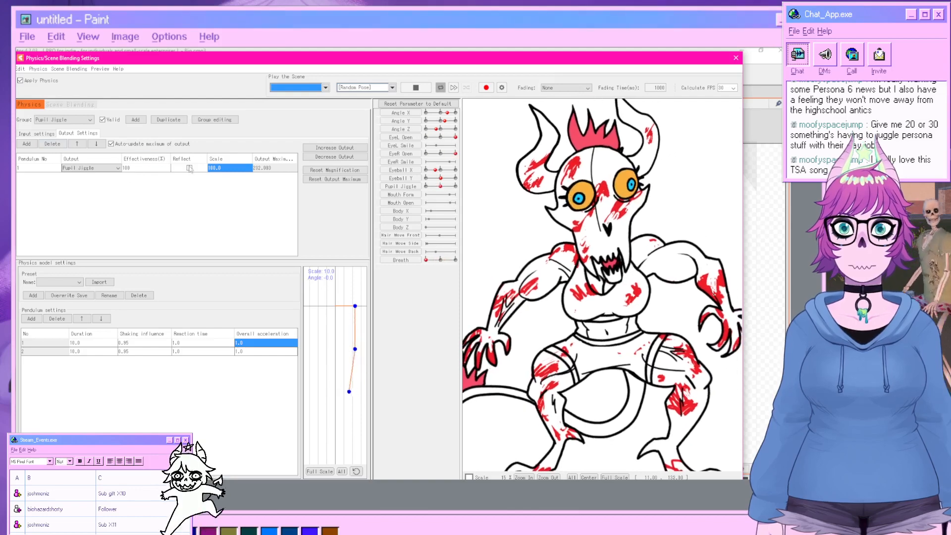
pyautogui.click(36, 133)
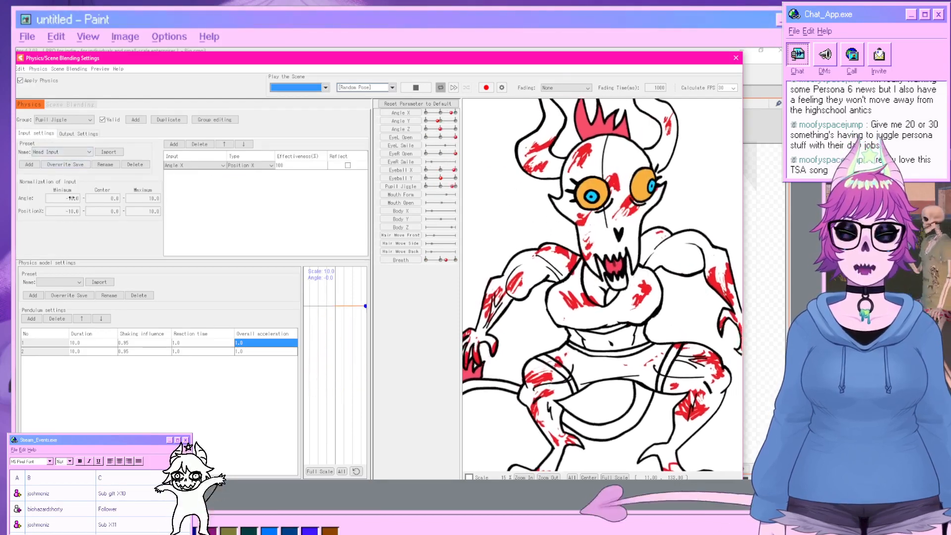
pyautogui.click(173, 144)
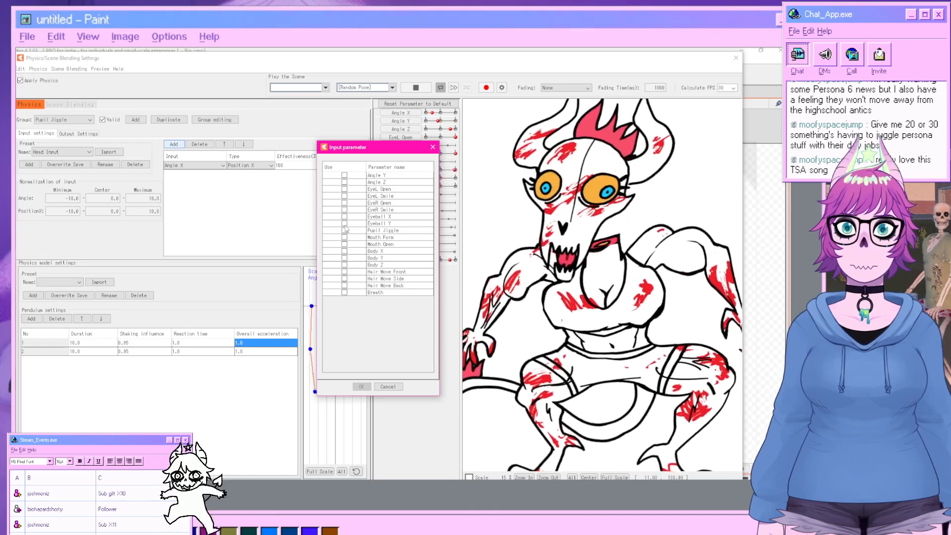
pyautogui.click(344, 217)
pyautogui.click(361, 387)
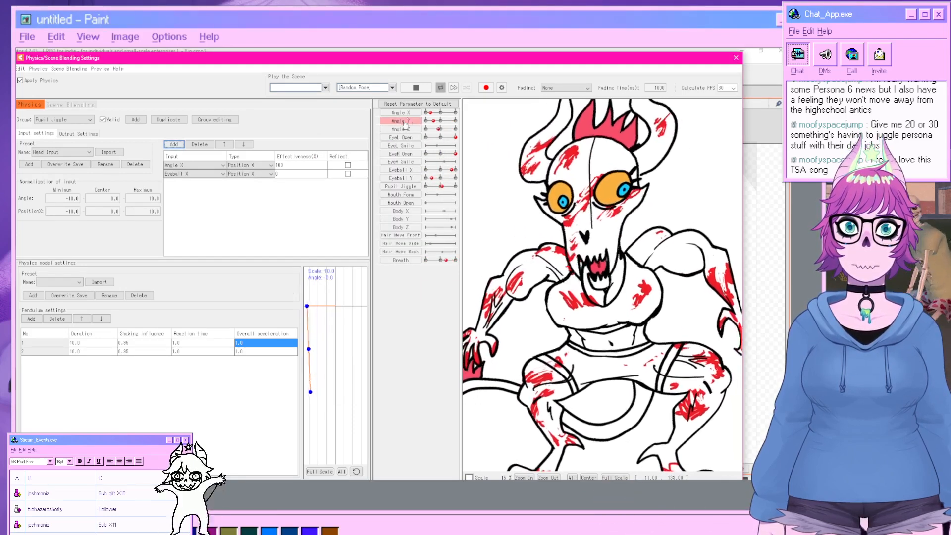
# Preview the physics by dragging the model around the preview canvas.
pyautogui.click(415, 87)
pyautogui.moveTo(496, 241); pyautogui.dragTo(648, 229)
pyautogui.moveTo(571, 194); pyautogui.dragTo(444, 219)
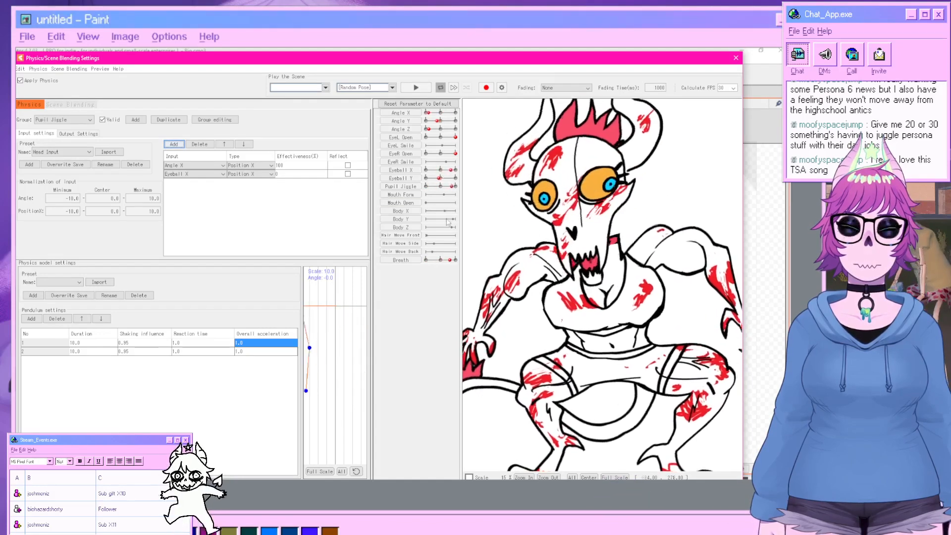
# Set the Angle X input's effectiveness to 80 and the Eyeball X input's effectiveness to 20.
pyautogui.click(265, 176)
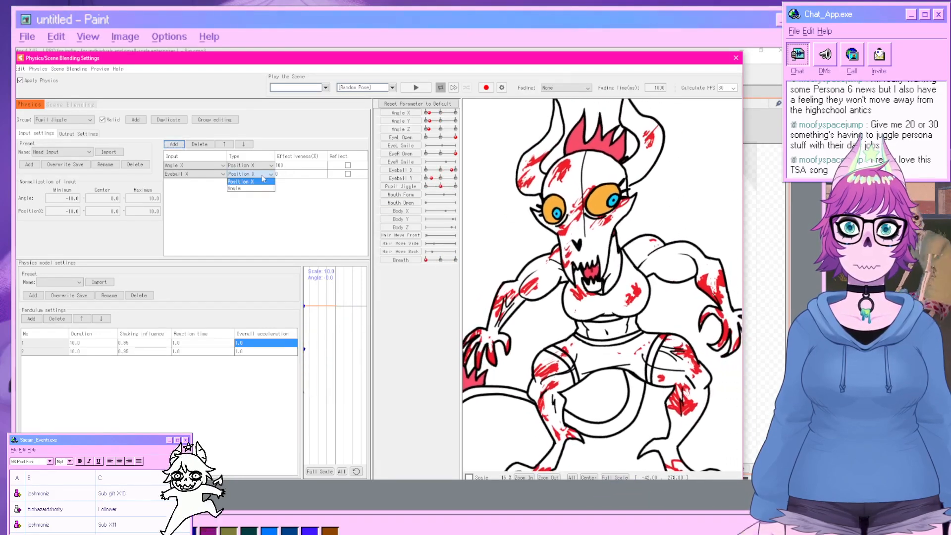
pyautogui.click(269, 174)
pyautogui.doubleClick(288, 165)
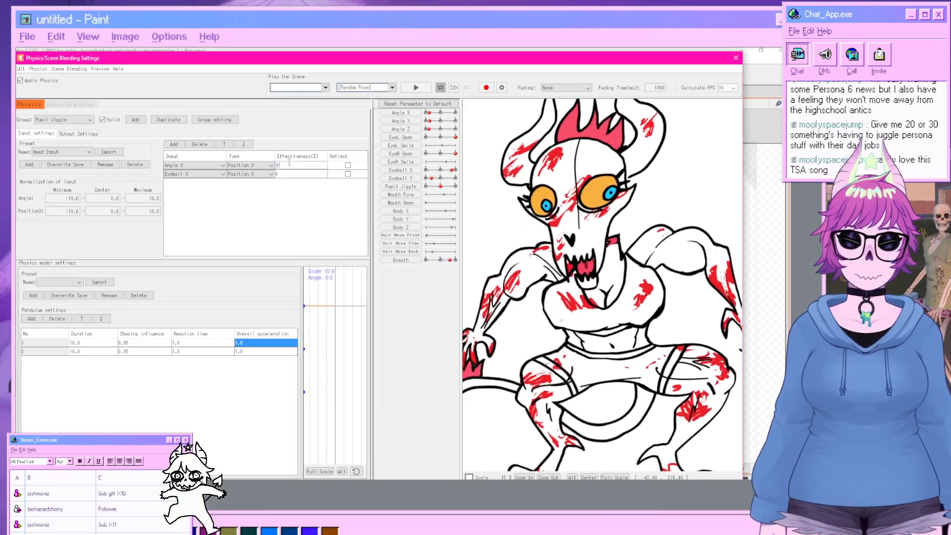
pyautogui.write('80')
pyautogui.press('Return')
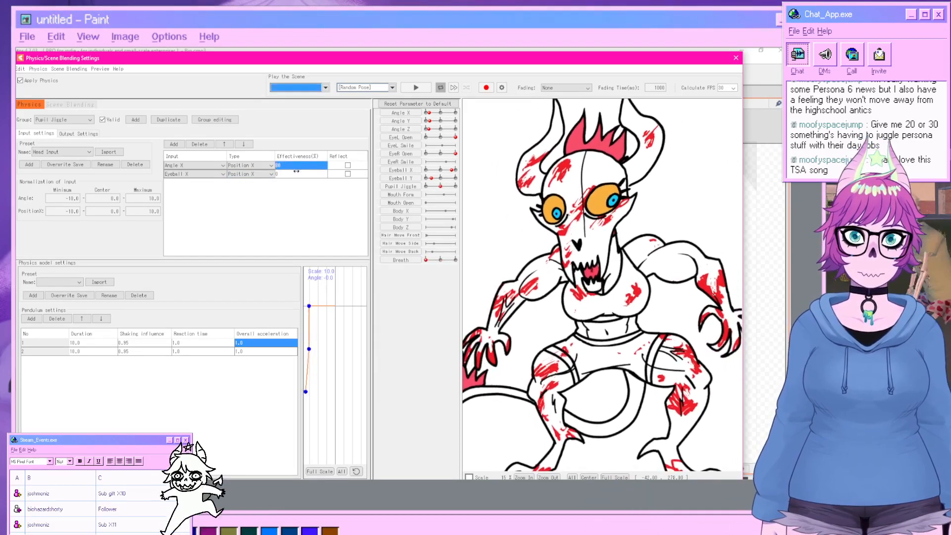
pyautogui.click(298, 173)
pyautogui.write('20')
pyautogui.press('Return')
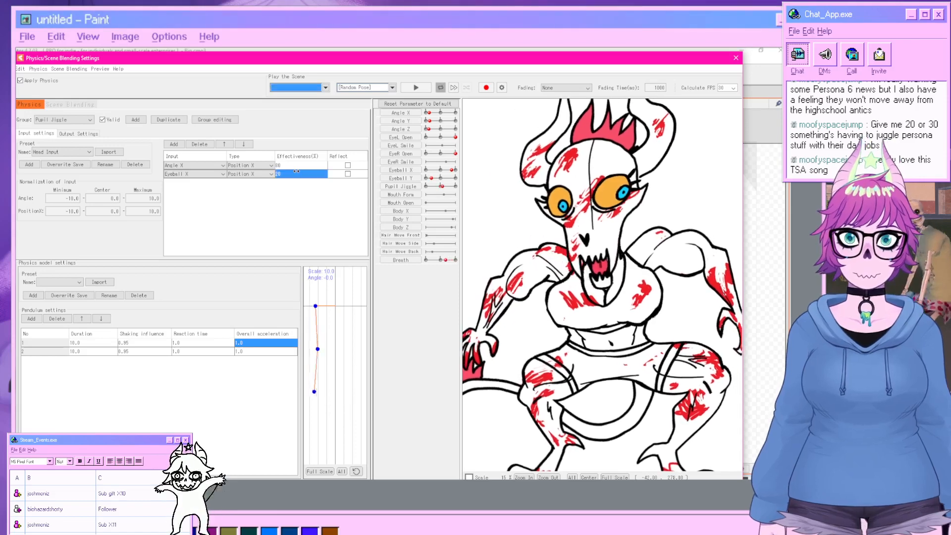
# Set the input position normalization range to -60 minimum and 60 maximum.
pyautogui.doubleClick(68, 199)
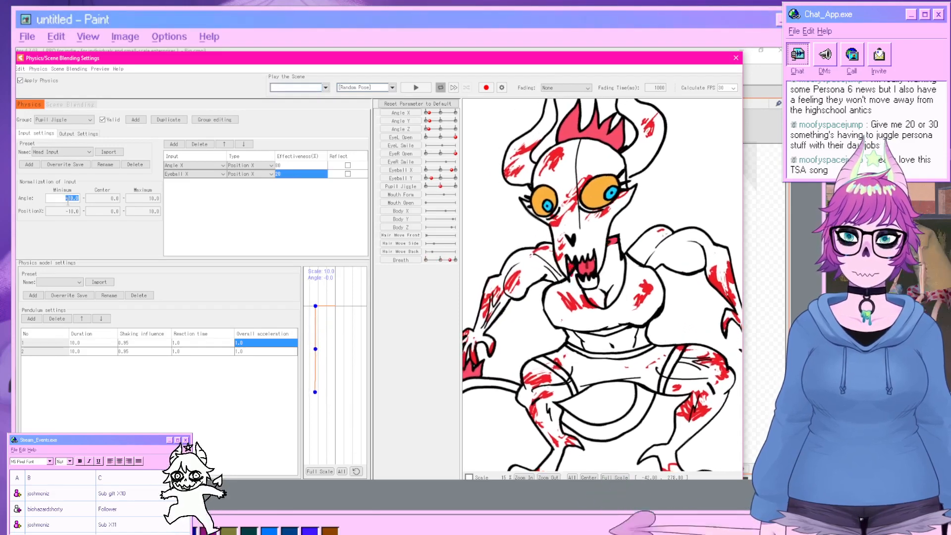
pyautogui.doubleClick(68, 212)
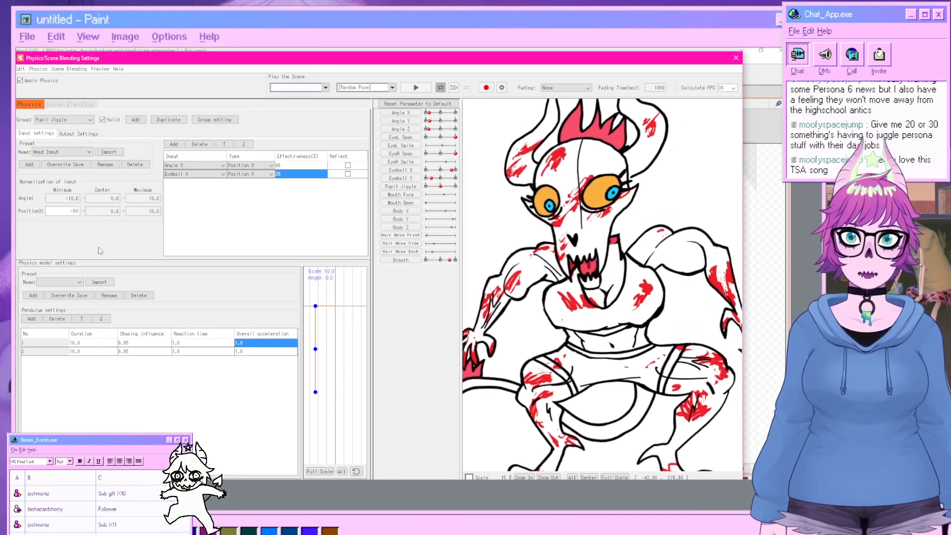
pyautogui.press('Return')
pyautogui.doubleClick(151, 212)
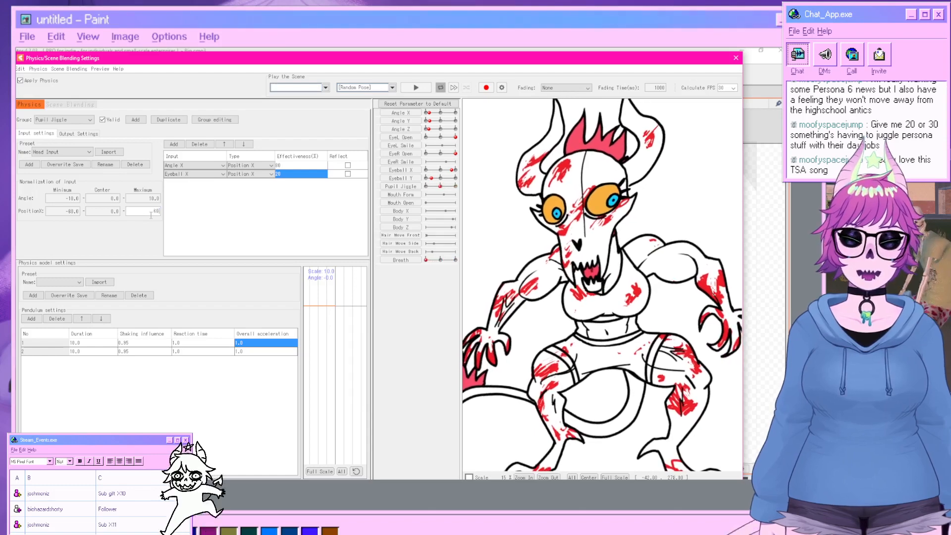
pyautogui.write('60')
pyautogui.press('Return')
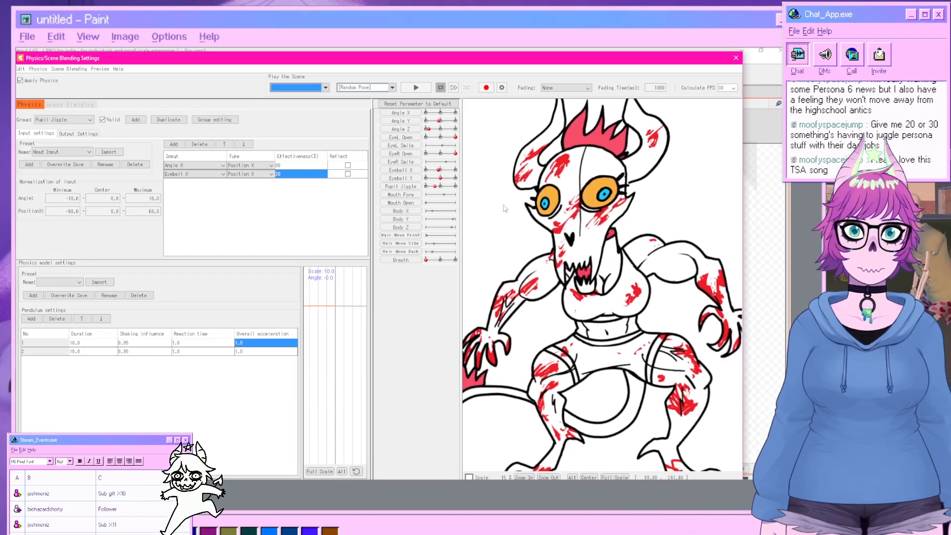
# Set the Pupil Jiggle output's scale to 50.
pyautogui.click(78, 134)
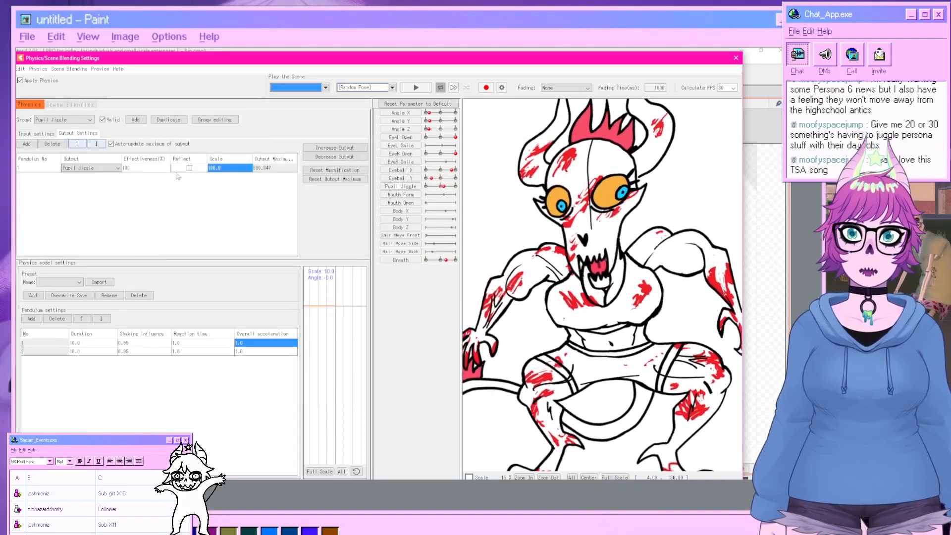
pyautogui.click(225, 168)
pyautogui.moveTo(246, 167); pyautogui.dragTo(241, 165)
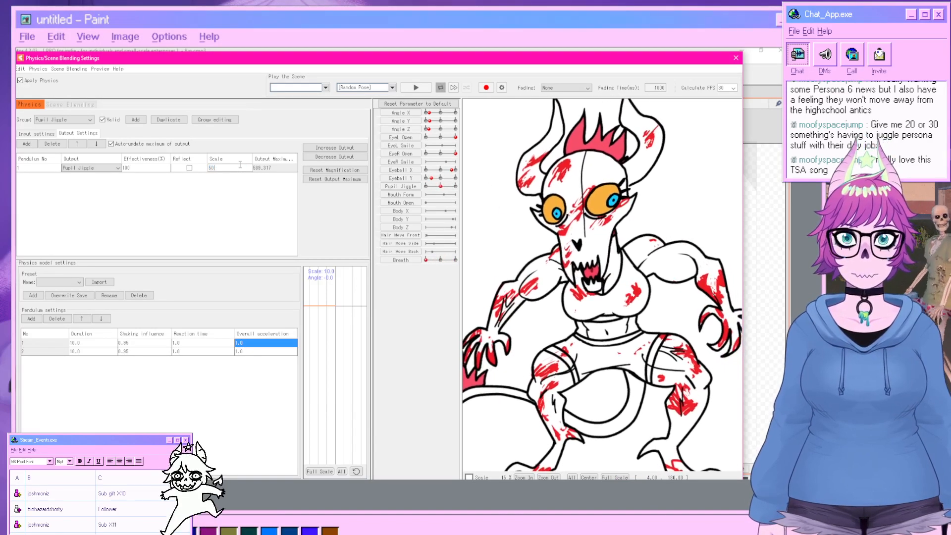
pyautogui.press('Return')
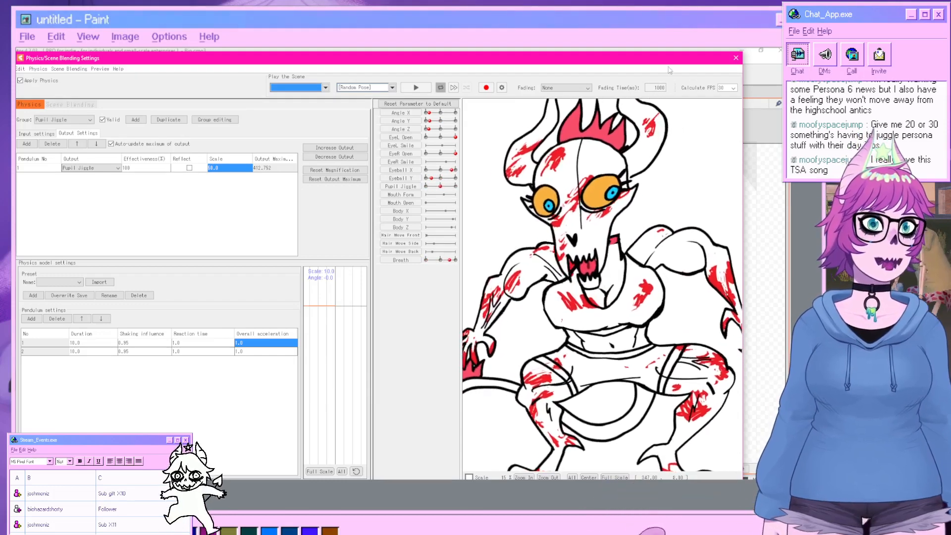
# Close the physics settings and test the model's motion by moving a parameter slider back and forth.
pyautogui.click(735, 58)
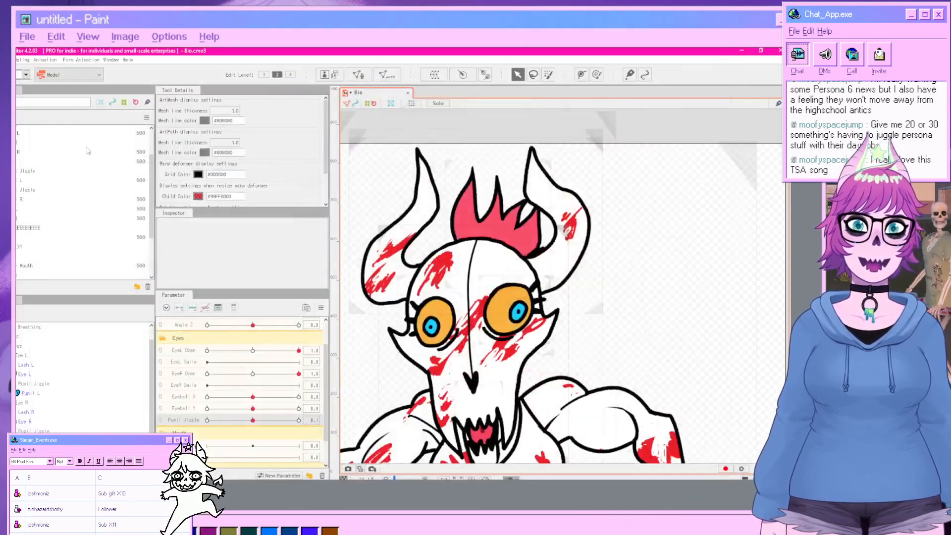
pyautogui.scroll(-3, 423, 194)
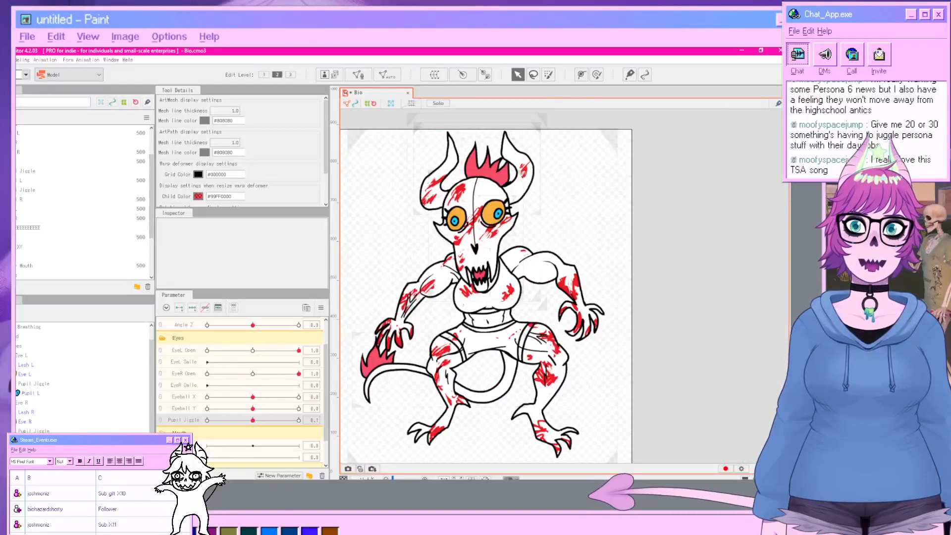
pyautogui.click(16, 60)
pyautogui.click(47, 134)
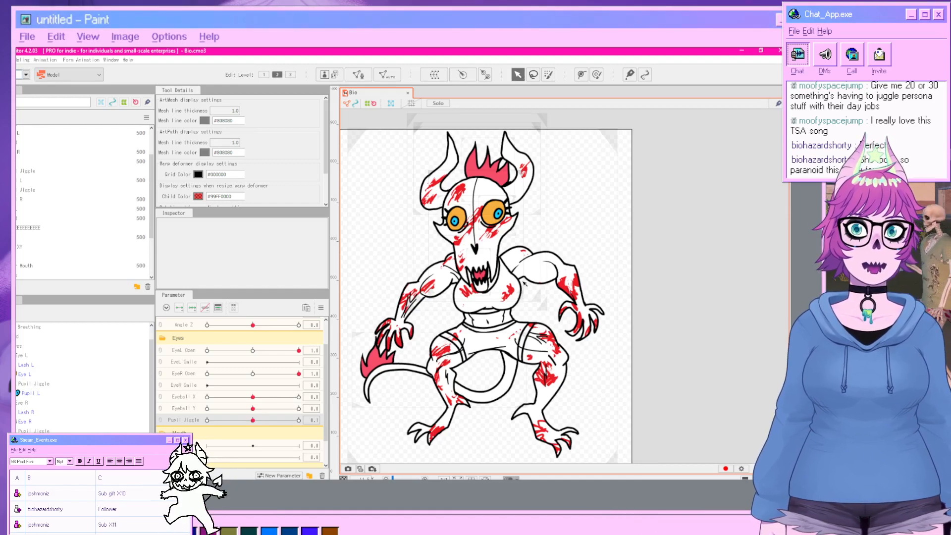
pyautogui.scroll(-2, 221, 401)
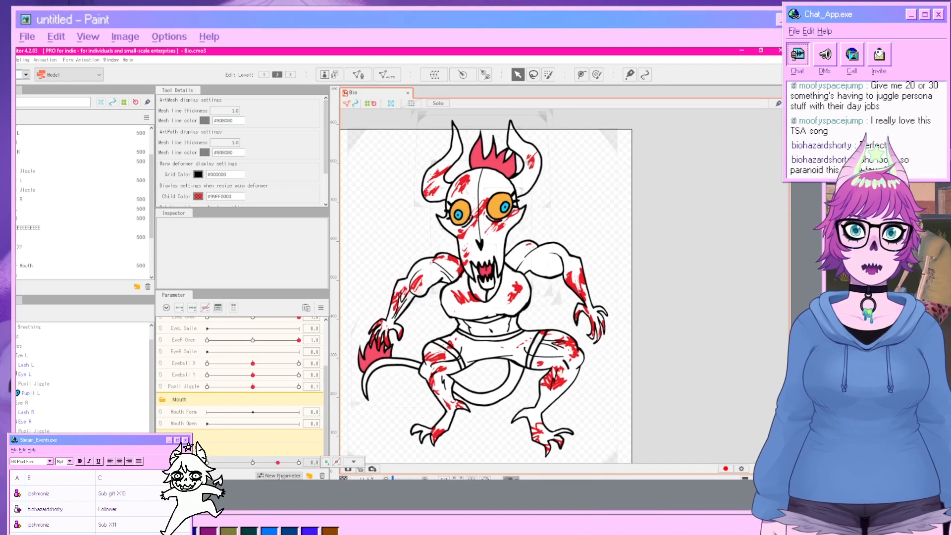
pyautogui.click(354, 462)
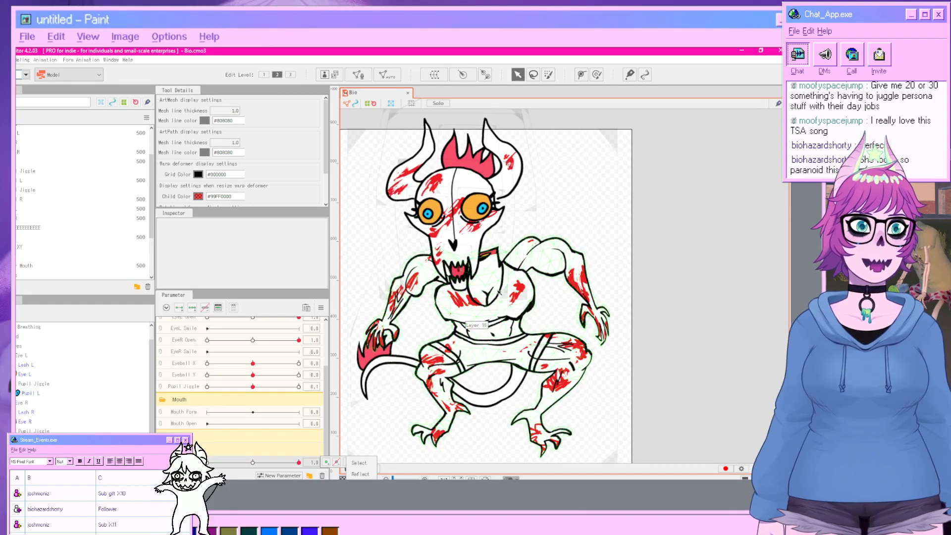
pyautogui.moveTo(299, 462); pyautogui.dragTo(319, 470)
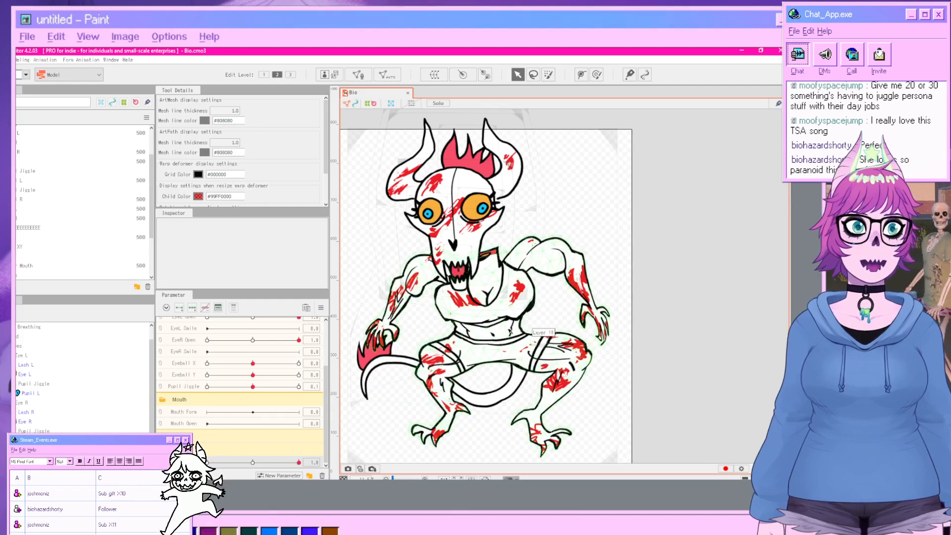
pyautogui.moveTo(299, 463); pyautogui.dragTo(206, 456)
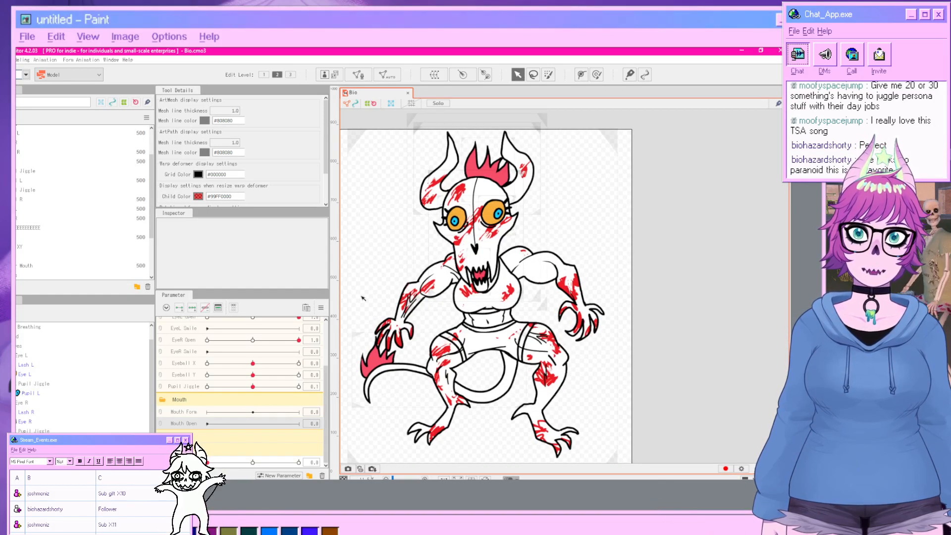
# Select the jaw deformer and test the Mouth Open parameter through its full range.
pyautogui.click(485, 289)
pyautogui.scroll(2, 474, 292)
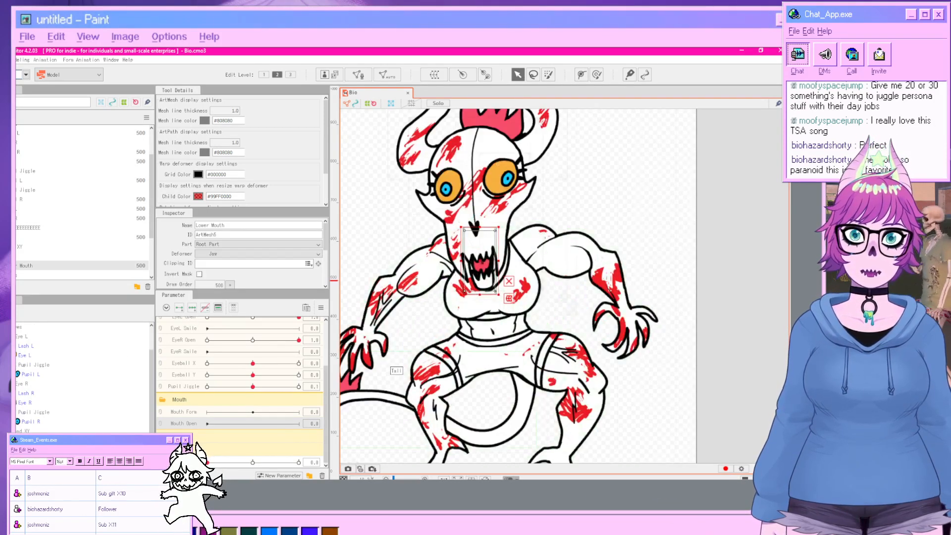
pyautogui.click(39, 257)
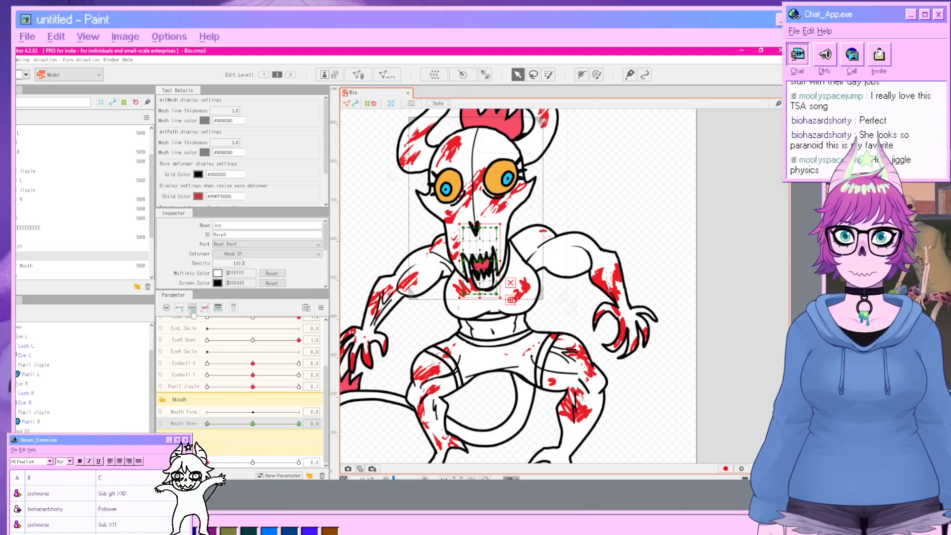
pyautogui.moveTo(208, 424); pyautogui.dragTo(298, 424)
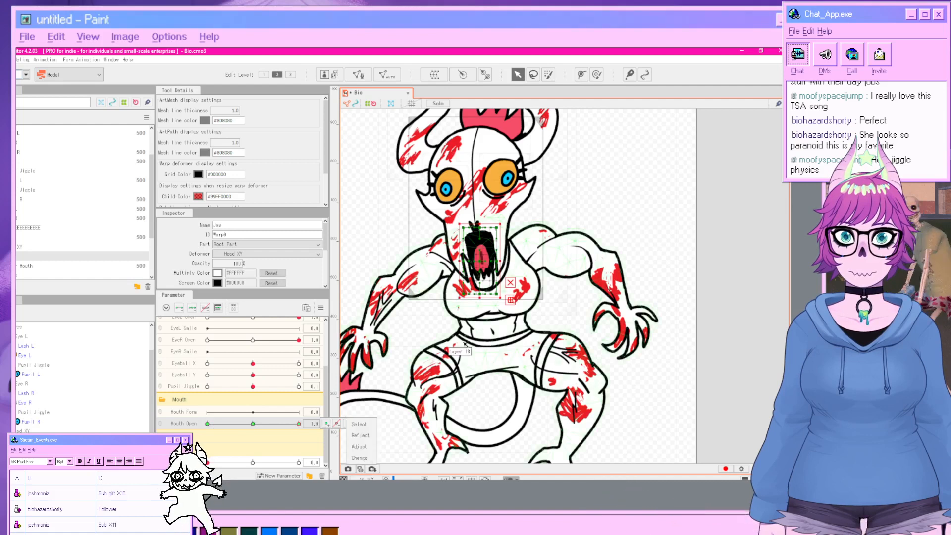
pyautogui.moveTo(480, 258); pyautogui.dragTo(502, 351)
pyautogui.click(741, 342)
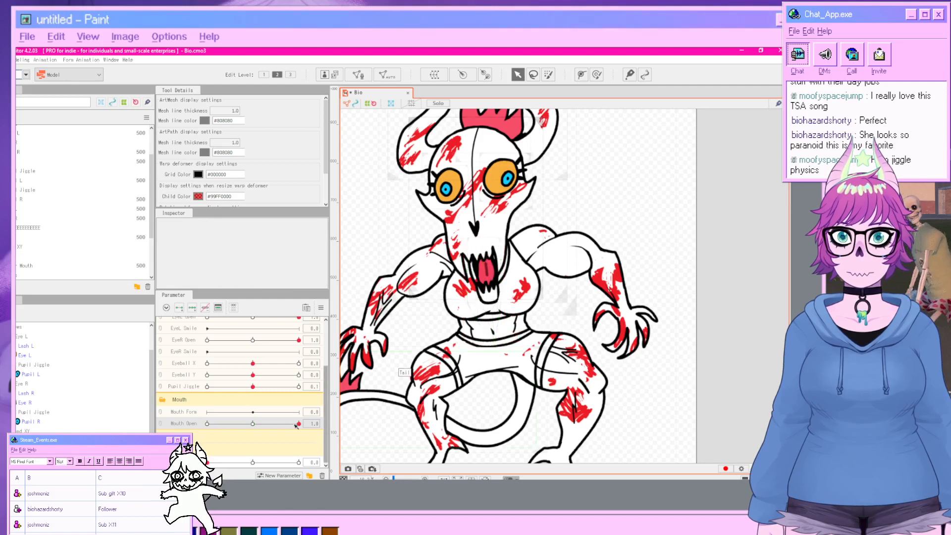
pyautogui.moveTo(297, 424); pyautogui.dragTo(251, 426)
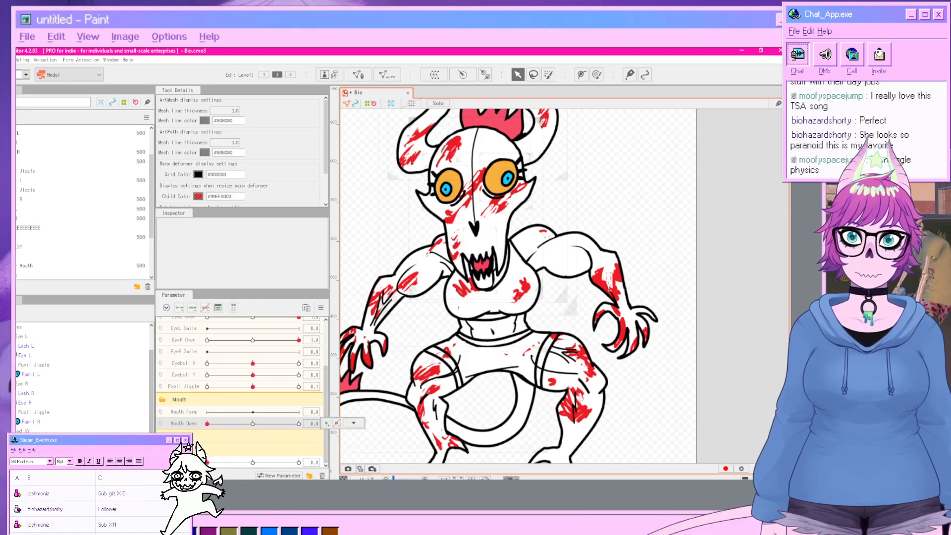
# Undo the last change, deselect everything and move the Mouth Open slider to its maximum.
pyautogui.hotkey('ctrl', 'z')
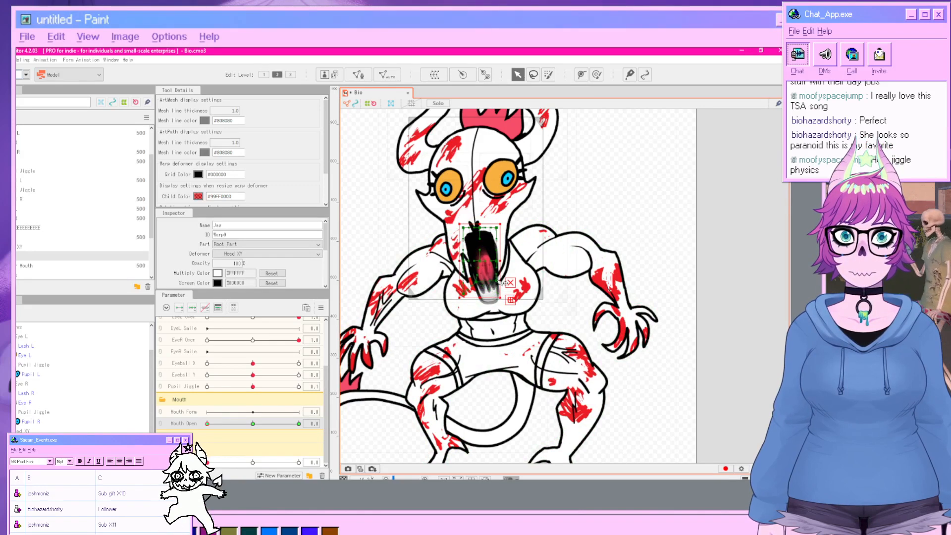
pyautogui.click(737, 310)
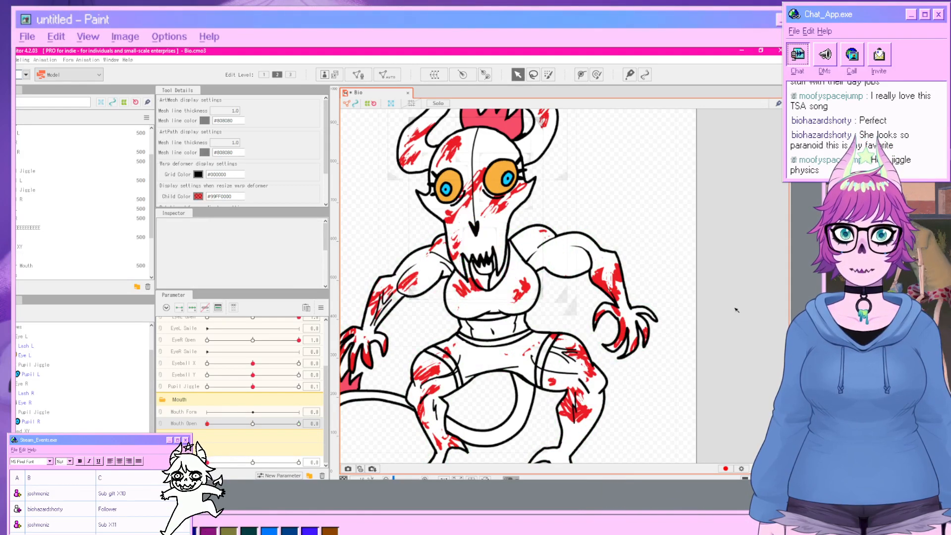
pyautogui.moveTo(208, 424); pyautogui.dragTo(295, 439)
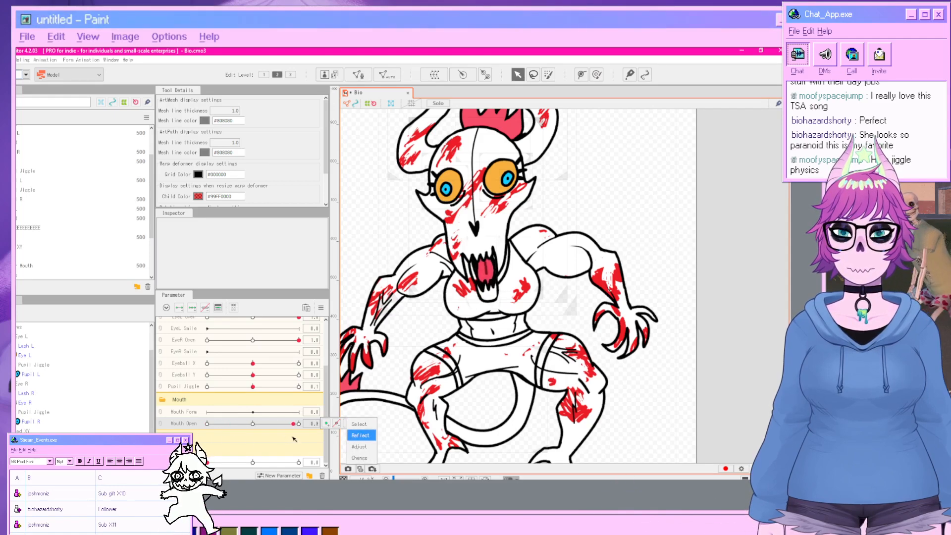
pyautogui.click(321, 308)
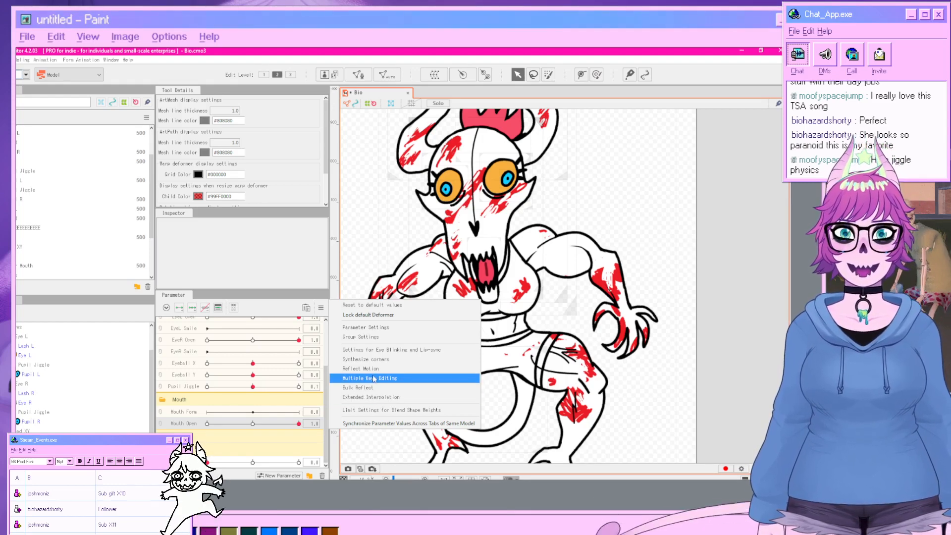
pyautogui.click(372, 396)
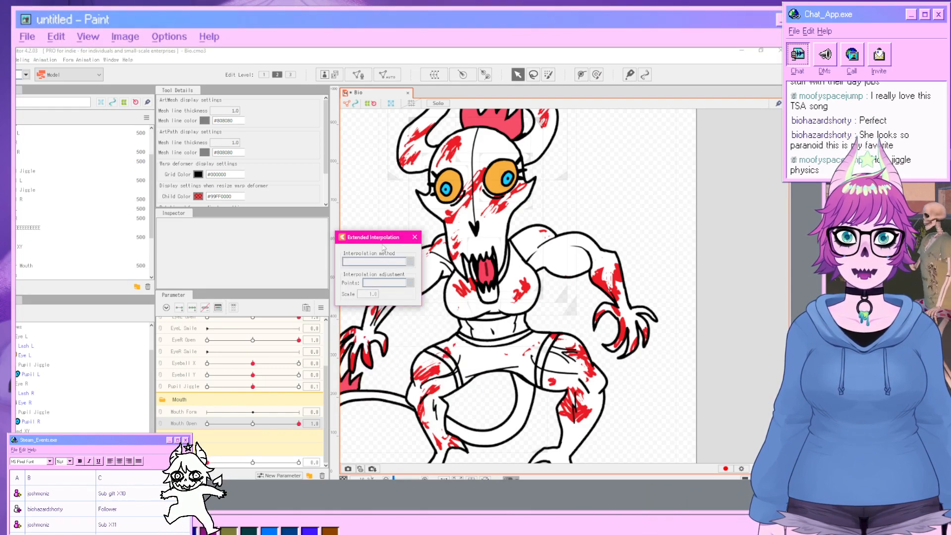
pyautogui.click(414, 237)
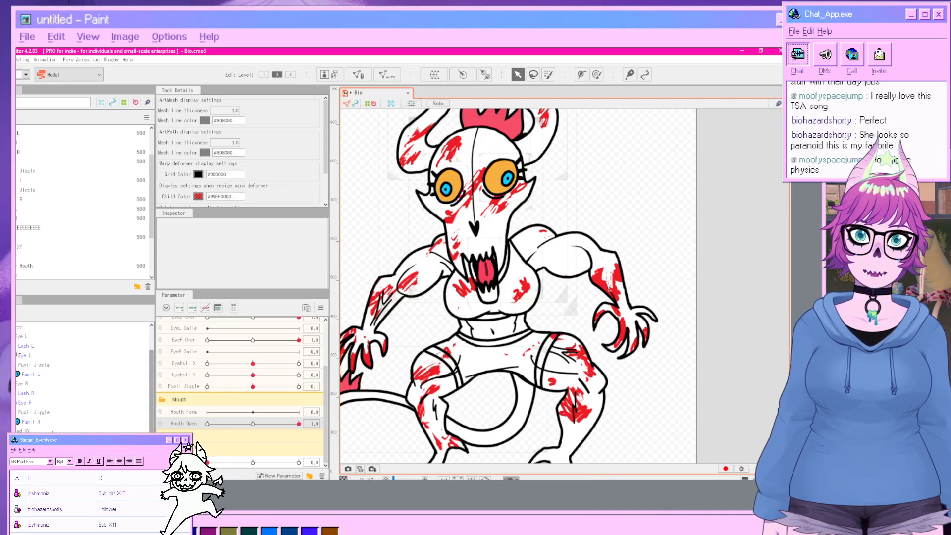
# Select the jaw deformer and apply Extended Interpolation to Mouth Open using Ellipse Interpolation with 5 points.
pyautogui.click(488, 283)
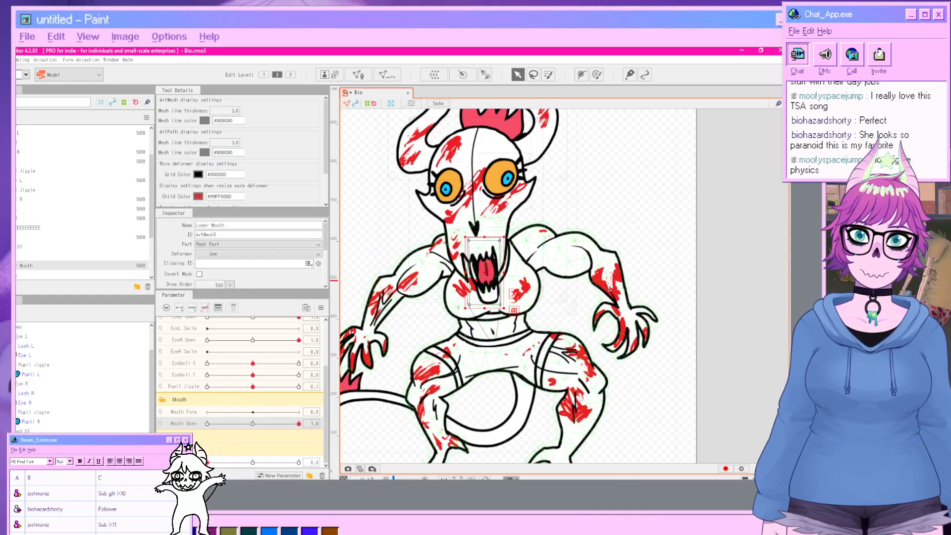
pyautogui.click(514, 311)
pyautogui.click(321, 308)
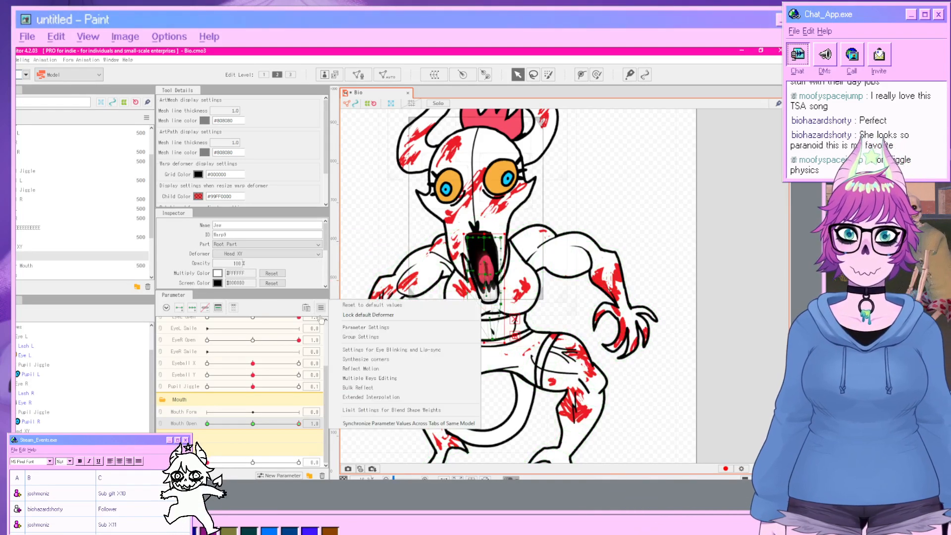
pyautogui.click(355, 397)
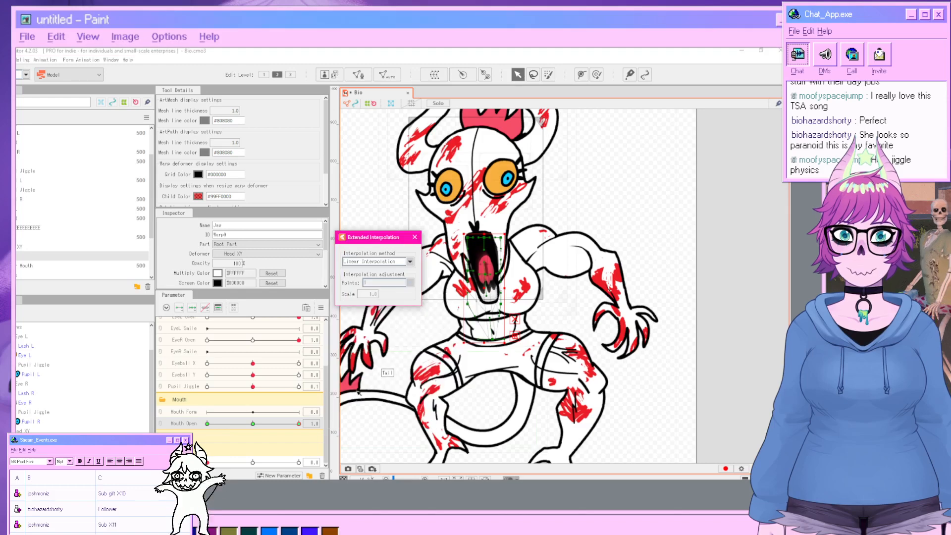
pyautogui.click(388, 262)
pyautogui.click(376, 284)
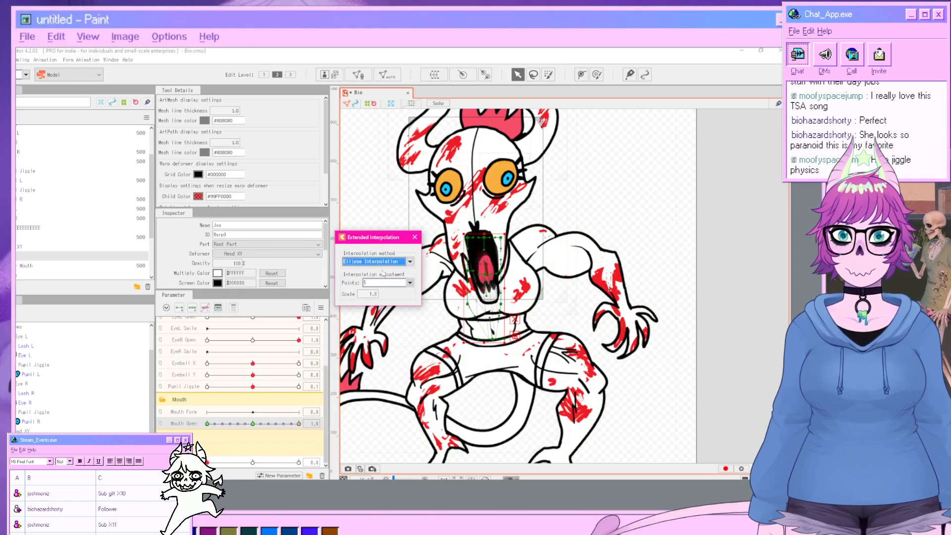
pyautogui.click(415, 237)
# Test the Mouth Open parameter with nothing selected and return it to 0.
pyautogui.moveTo(263, 424); pyautogui.dragTo(299, 425)
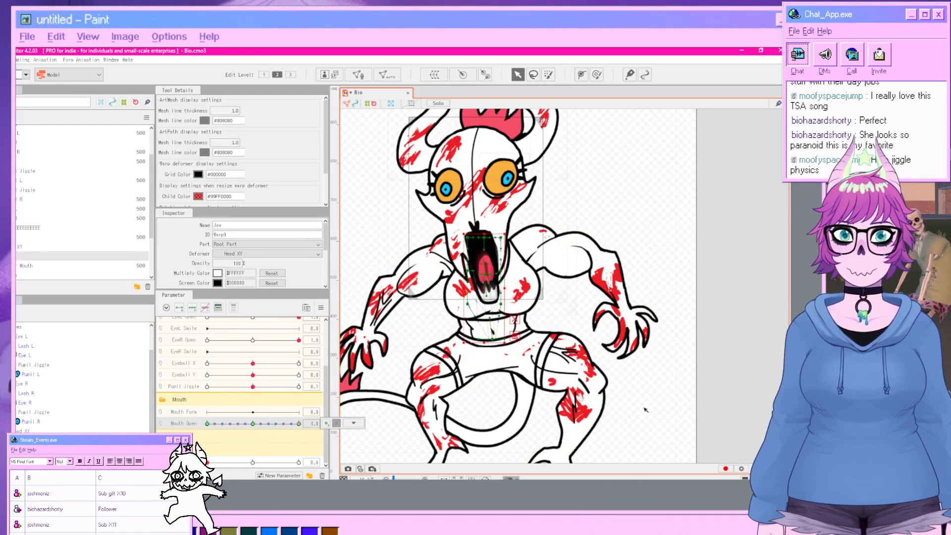
pyautogui.click(448, 407)
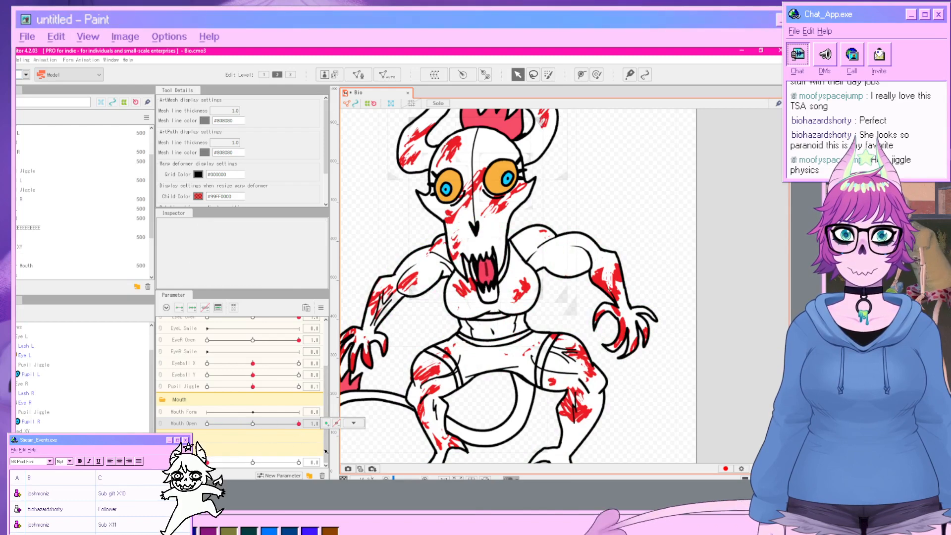
pyautogui.moveTo(369, 477); pyautogui.dragTo(212, 460)
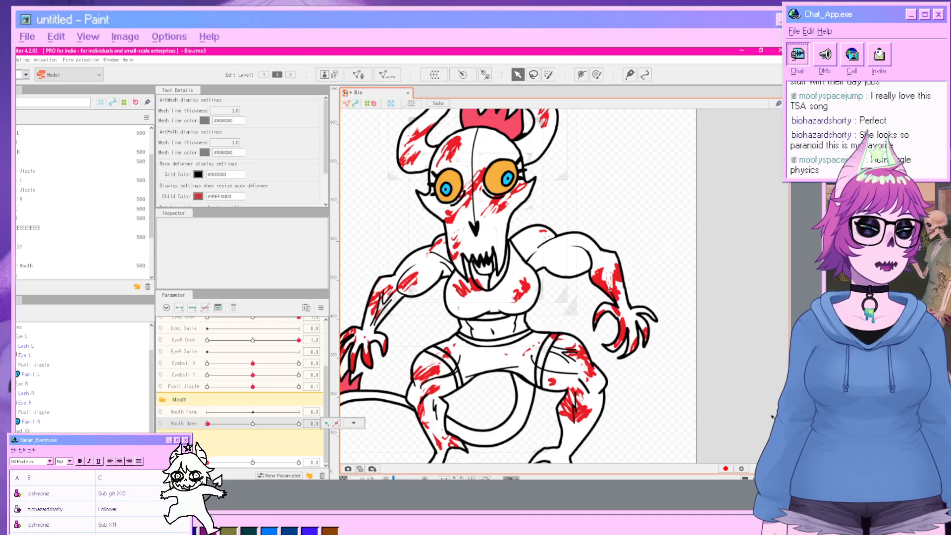
# Open the Physics/Scene Blending settings, play a Random Pose preview, then close the settings.
pyautogui.click(19, 60)
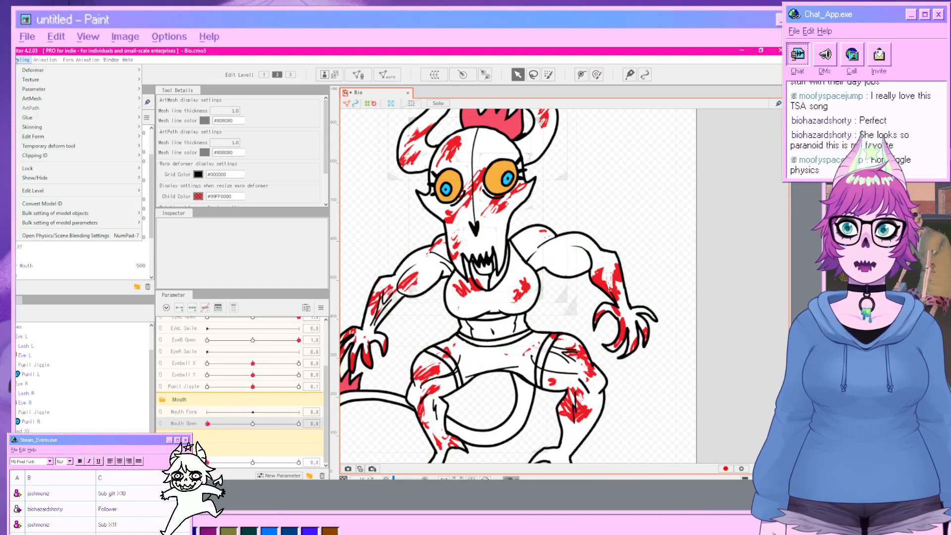
pyautogui.click(67, 236)
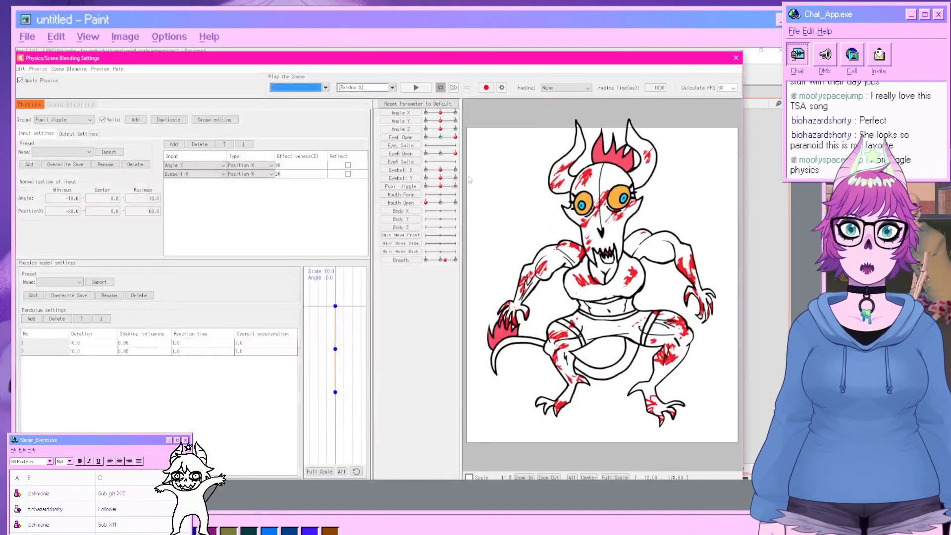
pyautogui.click(392, 87)
pyautogui.click(357, 96)
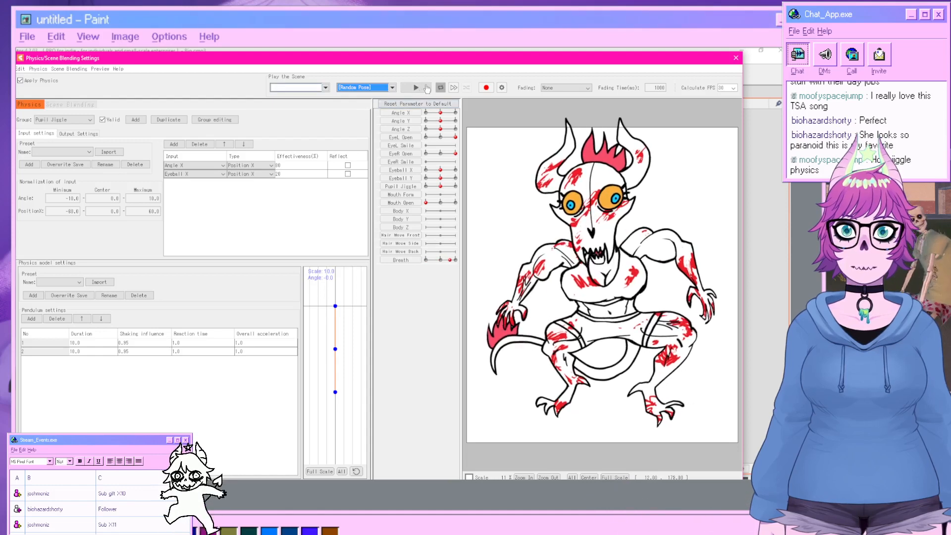
pyautogui.click(424, 88)
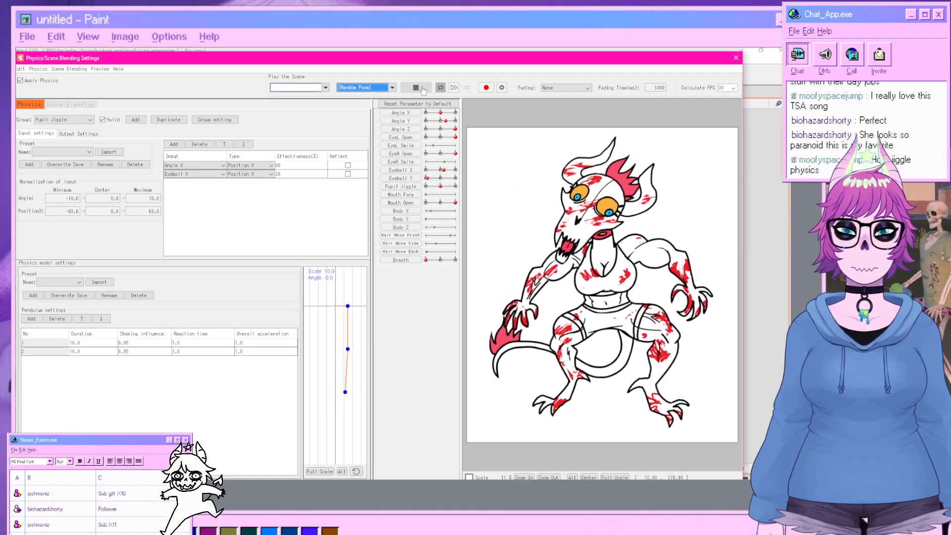
pyautogui.click(737, 59)
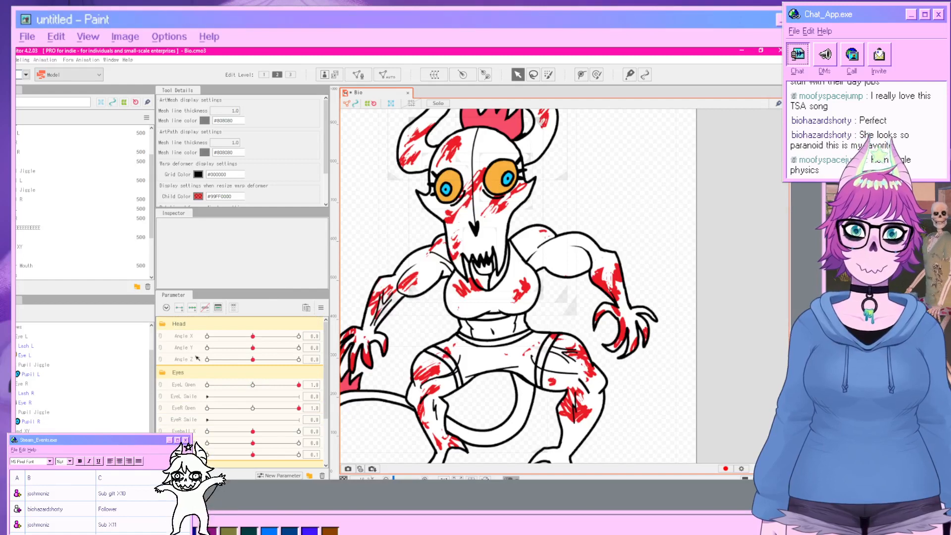
# Set Angle Z to 30 and inspect the jaw deformer at that head tilt.
pyautogui.moveTo(253, 359); pyautogui.dragTo(325, 364)
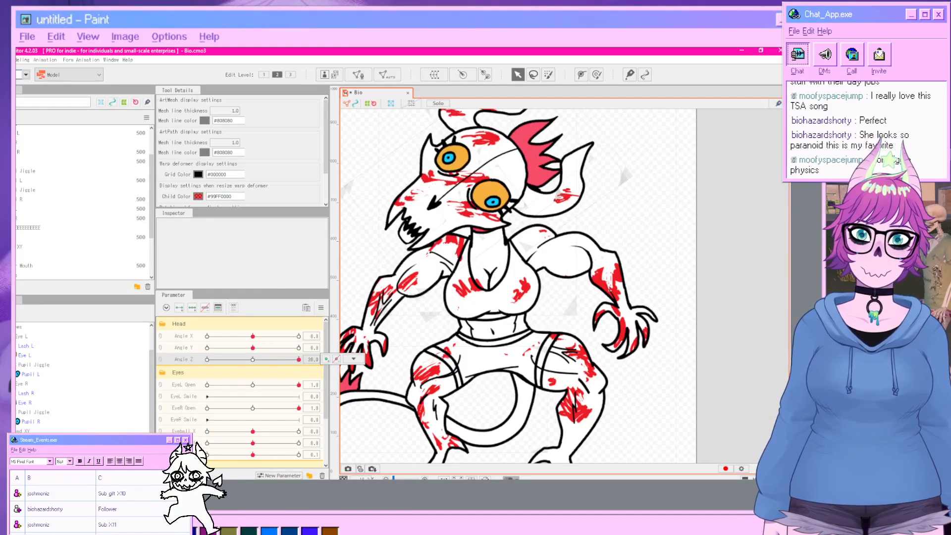
pyautogui.click(60, 440)
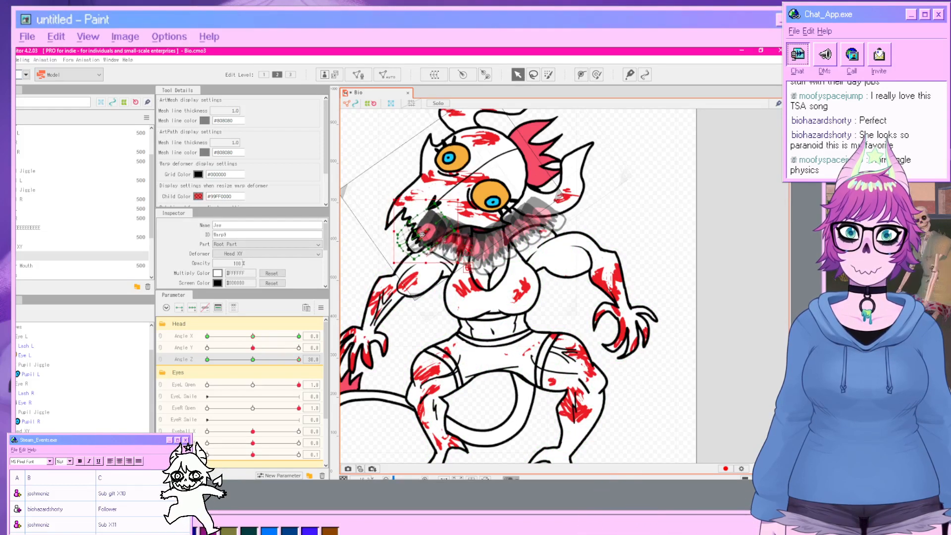
pyautogui.click(726, 318)
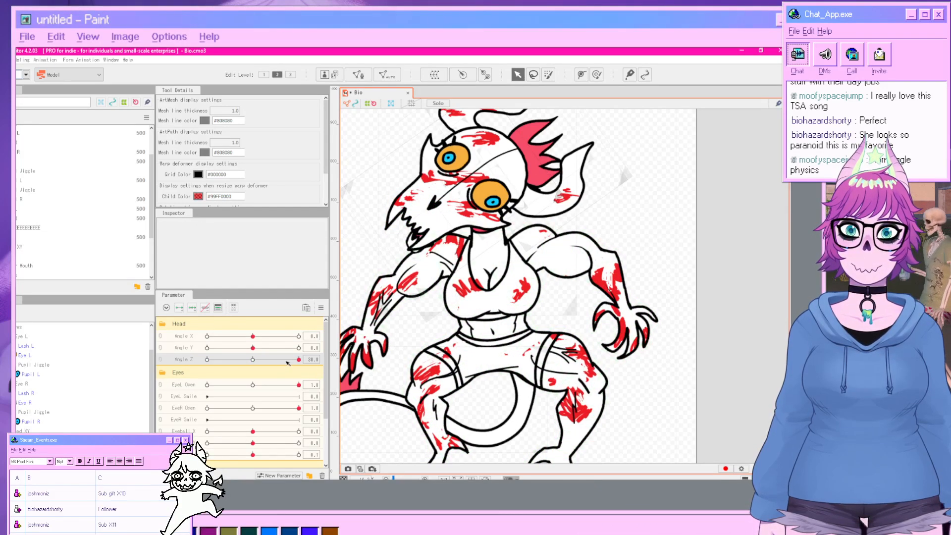
# At Angle Z -30, nudge the jaw deformer slightly downward, then return Angle Z to about -1.
pyautogui.moveTo(286, 363); pyautogui.dragTo(202, 362)
pyautogui.click(60, 440)
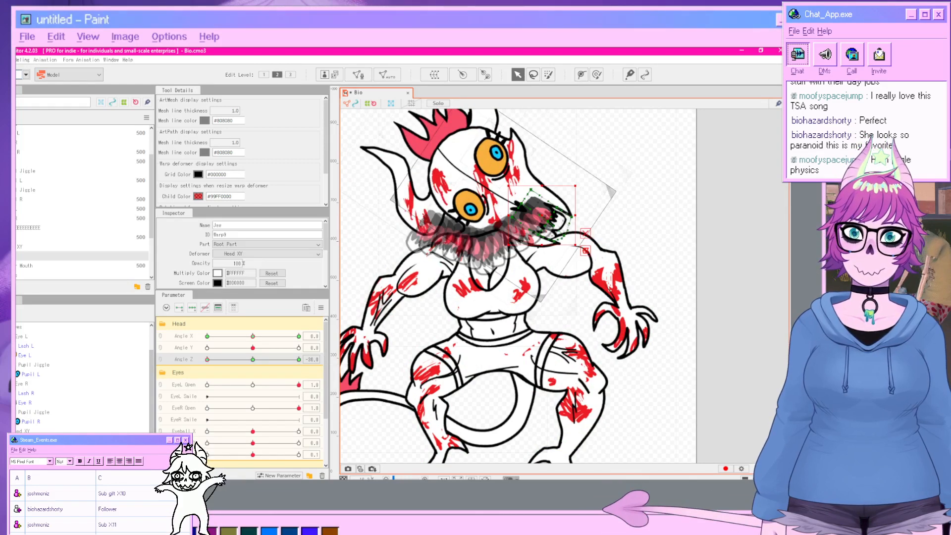
pyautogui.moveTo(540, 218); pyautogui.dragTo(536, 231)
pyautogui.click(723, 300)
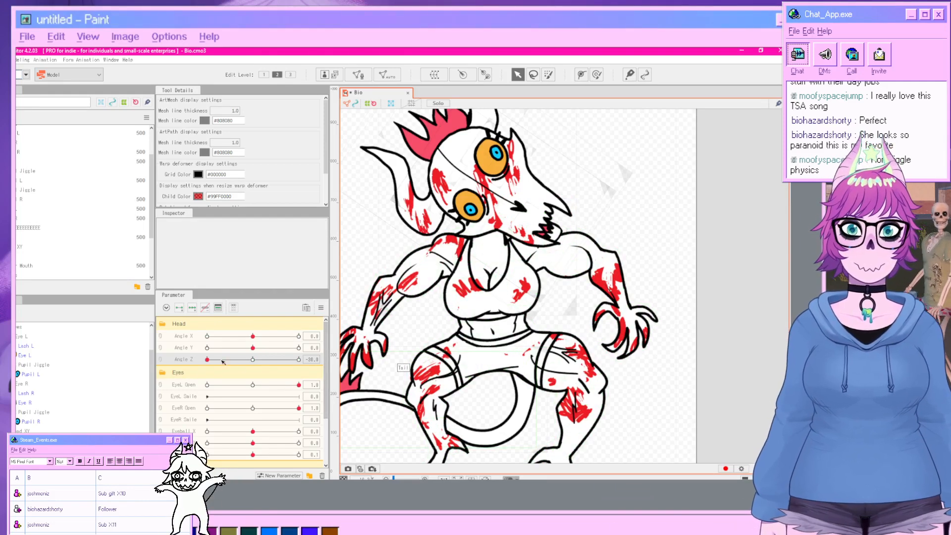
pyautogui.moveTo(223, 362); pyautogui.dragTo(252, 362)
# Preview the model's physics again with Random Pose playback and close the physics window.
pyautogui.click(23, 60)
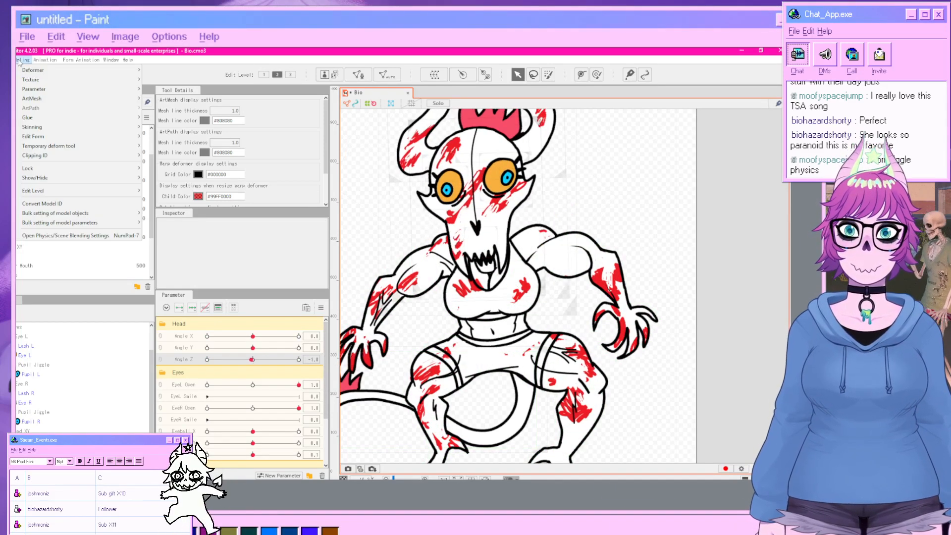
pyautogui.click(55, 235)
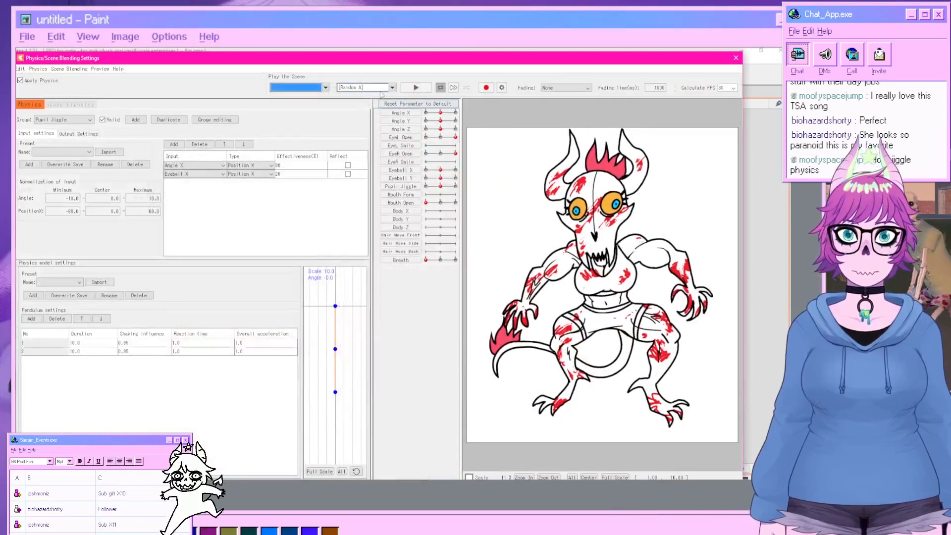
pyautogui.click(382, 88)
pyautogui.click(360, 102)
pyautogui.click(419, 88)
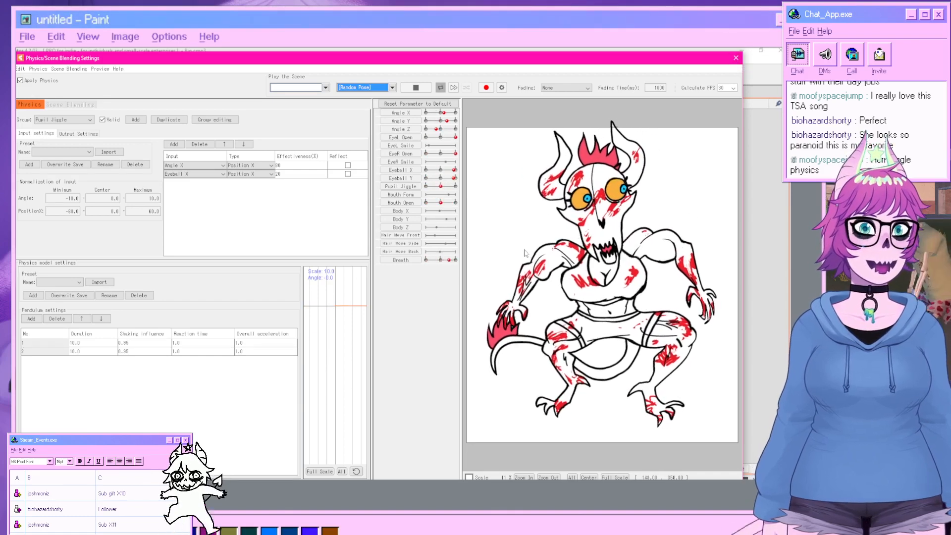
pyautogui.click(737, 58)
# Select the Tail art mesh and regenerate its mesh automatically with the Deformation (Heavy) preset.
pyautogui.scroll(-3, 485, 240)
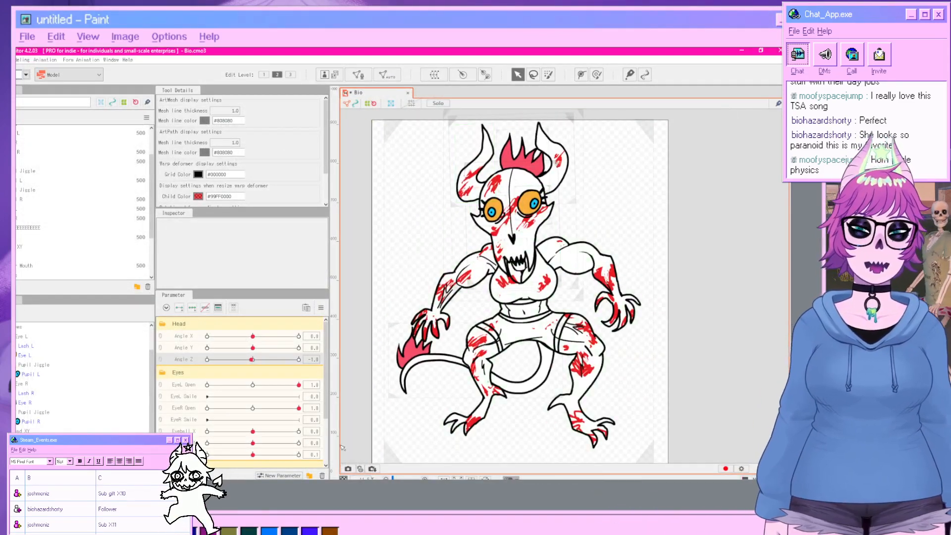
pyautogui.scroll(-3, 83, 425)
pyautogui.click(91, 430)
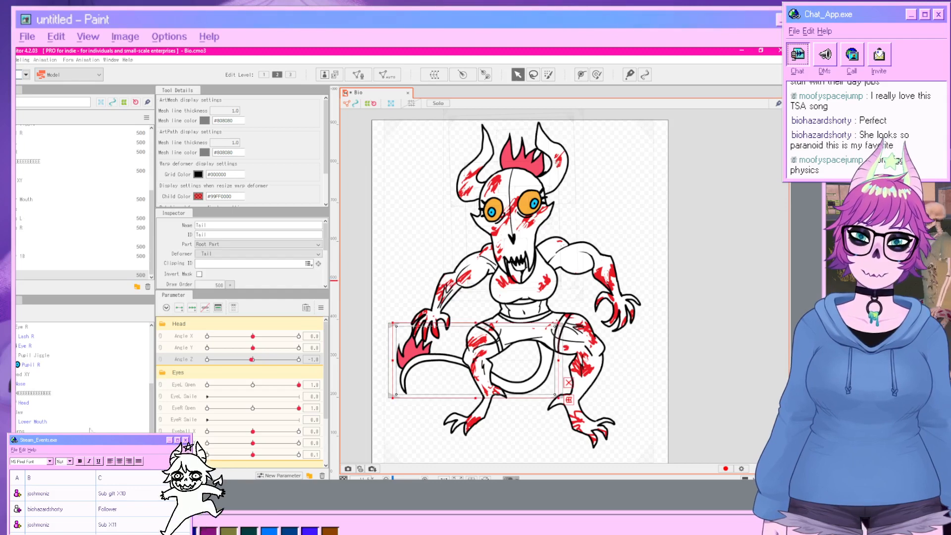
pyautogui.click(358, 74)
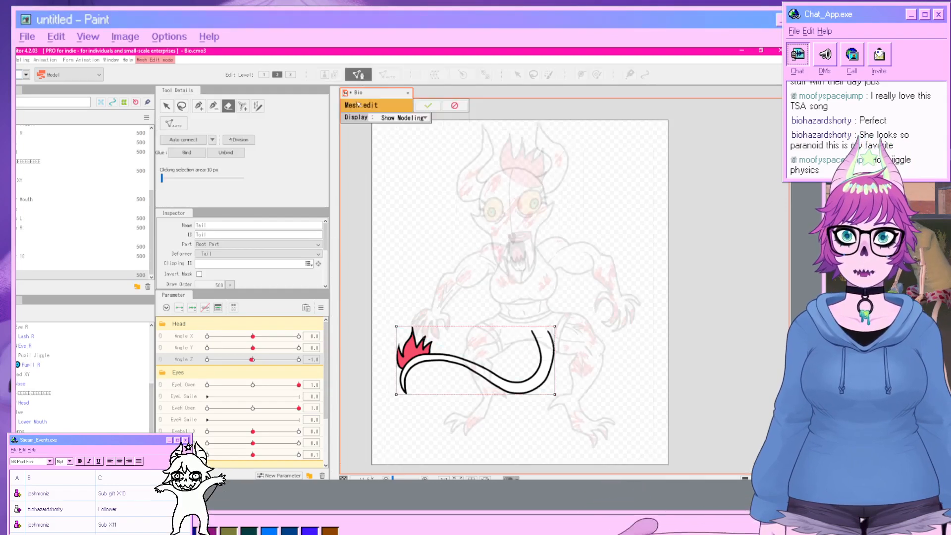
pyautogui.moveTo(441, 379)
pyautogui.mouseDown()
pyautogui.moveTo(395, 388)
pyautogui.moveTo(539, 381)
pyautogui.mouseUp()
pyautogui.click(178, 129)
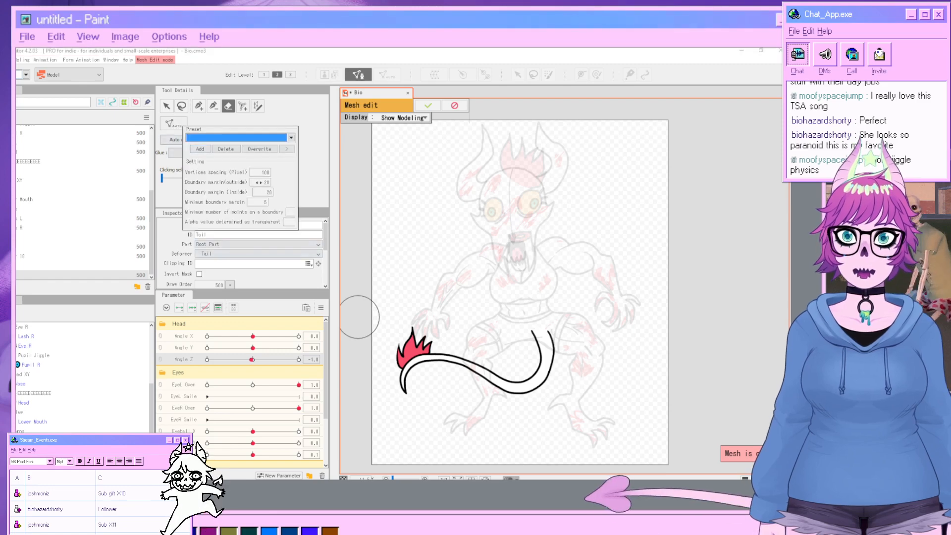
pyautogui.click(253, 138)
pyautogui.click(230, 154)
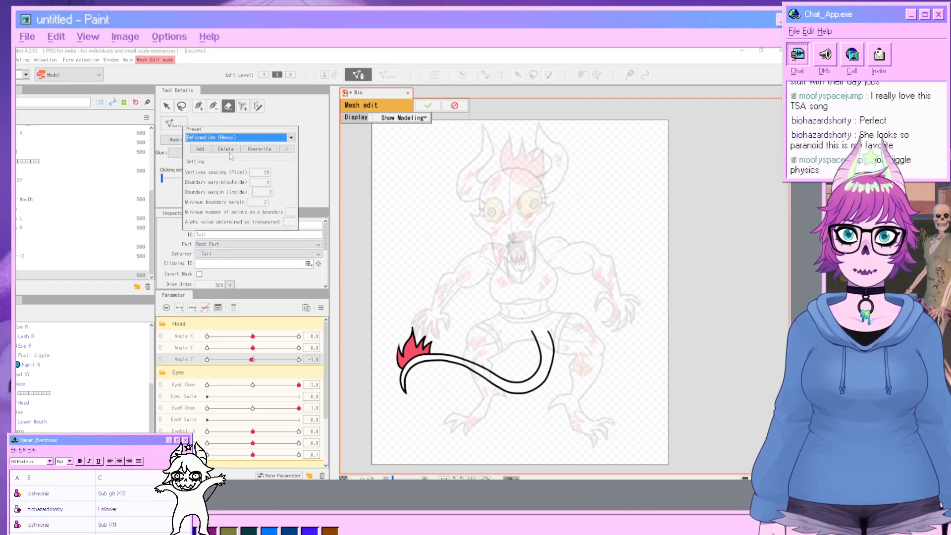
pyautogui.click(310, 149)
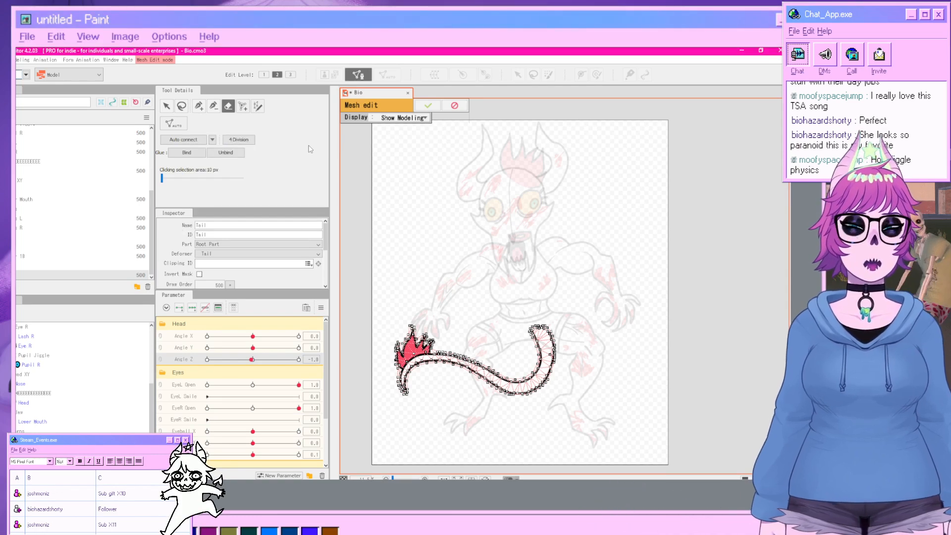
pyautogui.click(427, 105)
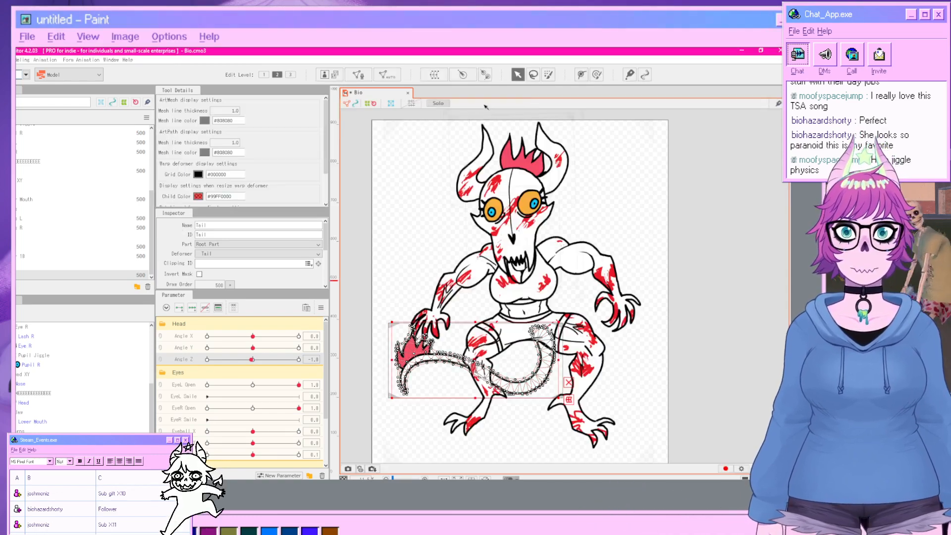
# Draw a two-point deformation path along the tail art mesh, from the tail tip toward its base.
pyautogui.click(581, 75)
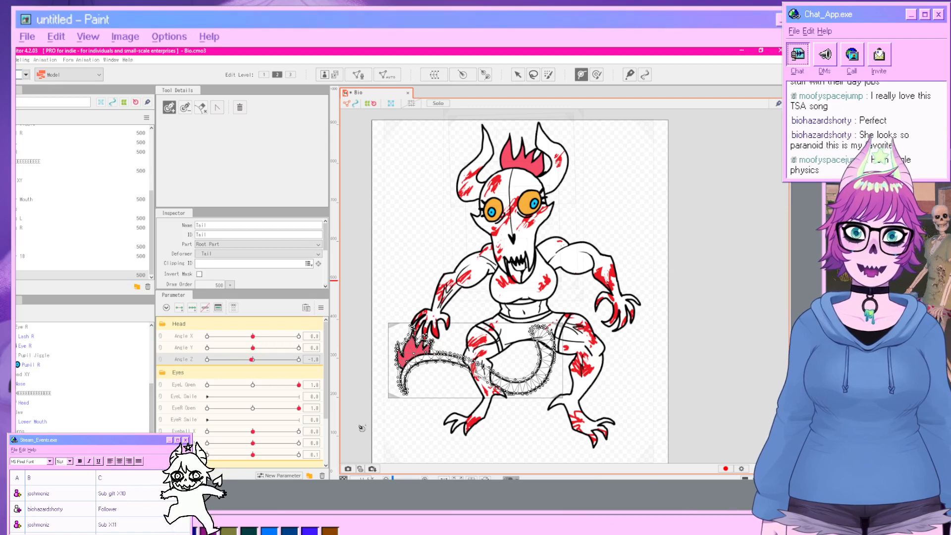
pyautogui.click(406, 404)
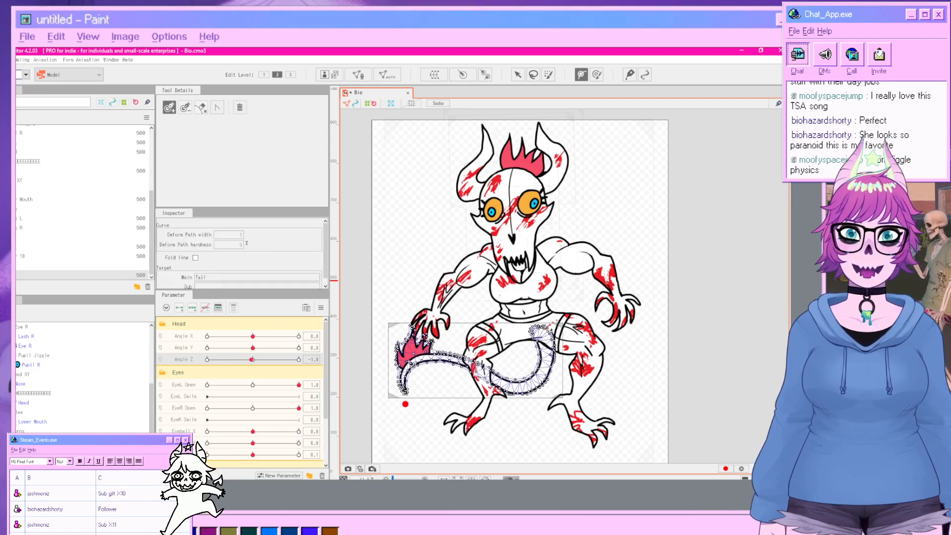
pyautogui.click(470, 365)
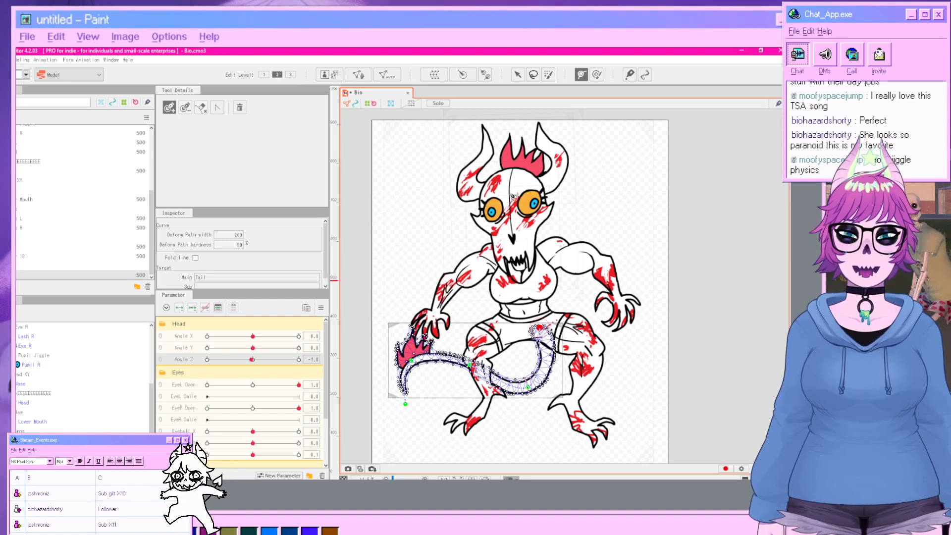
# With the tail parameter at its maximum, add keys and curl the tail path's points upward.
pyautogui.click(518, 75)
pyautogui.scroll(-3, 204, 399)
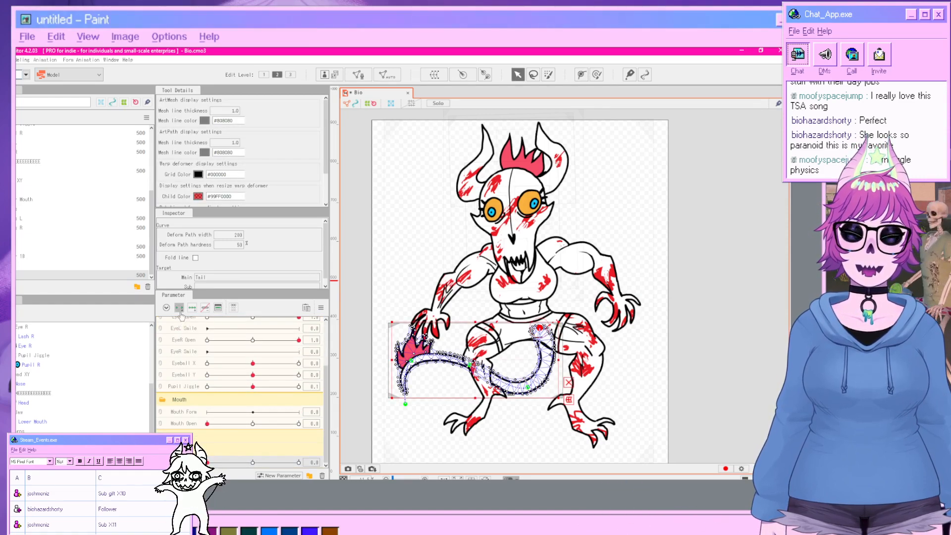
pyautogui.moveTo(211, 463); pyautogui.dragTo(298, 463)
pyautogui.click(354, 461)
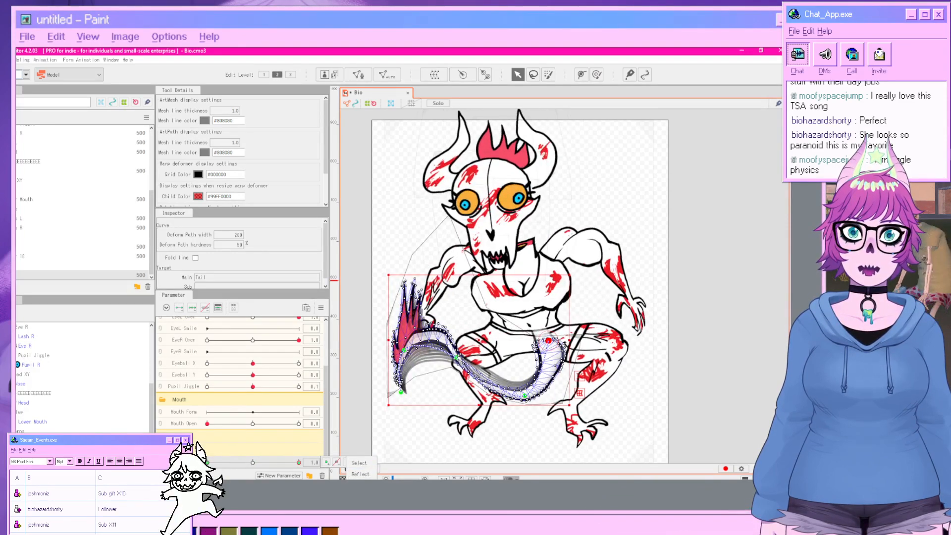
pyautogui.moveTo(456, 357); pyautogui.dragTo(474, 341)
pyautogui.moveTo(524, 396); pyautogui.dragTo(527, 380)
pyautogui.moveTo(548, 341); pyautogui.dragTo(531, 339)
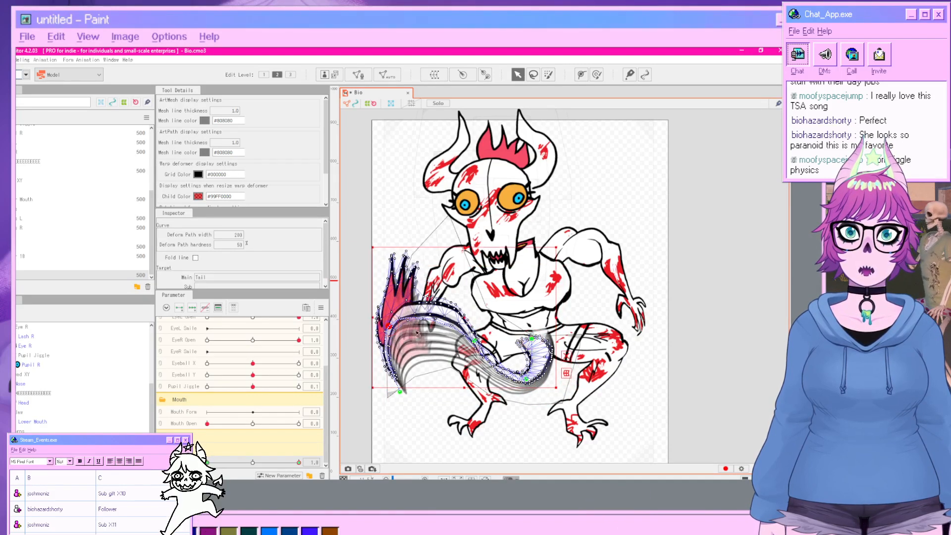
pyautogui.click(711, 386)
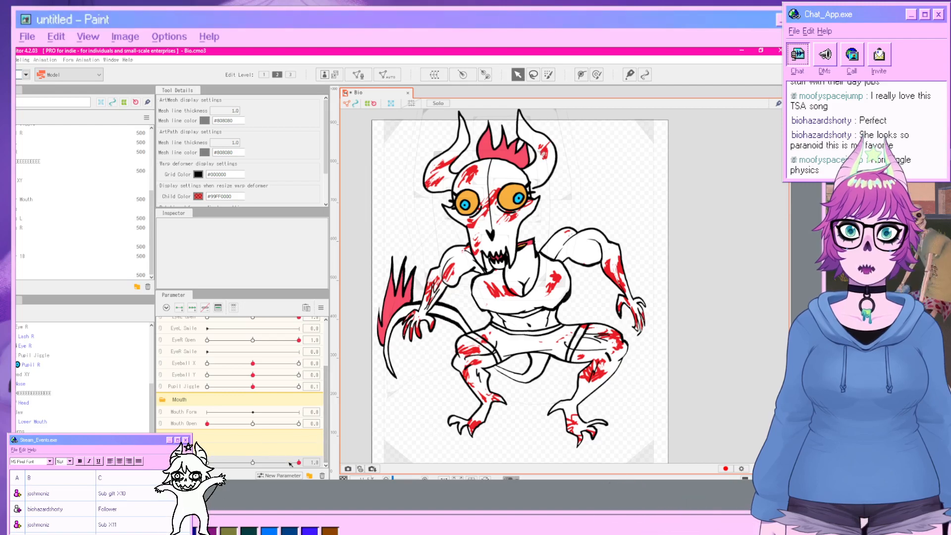
# Scrub the tail parameter back and forth to preview the tail's curl motion.
pyautogui.moveTo(298, 462); pyautogui.dragTo(399, 453)
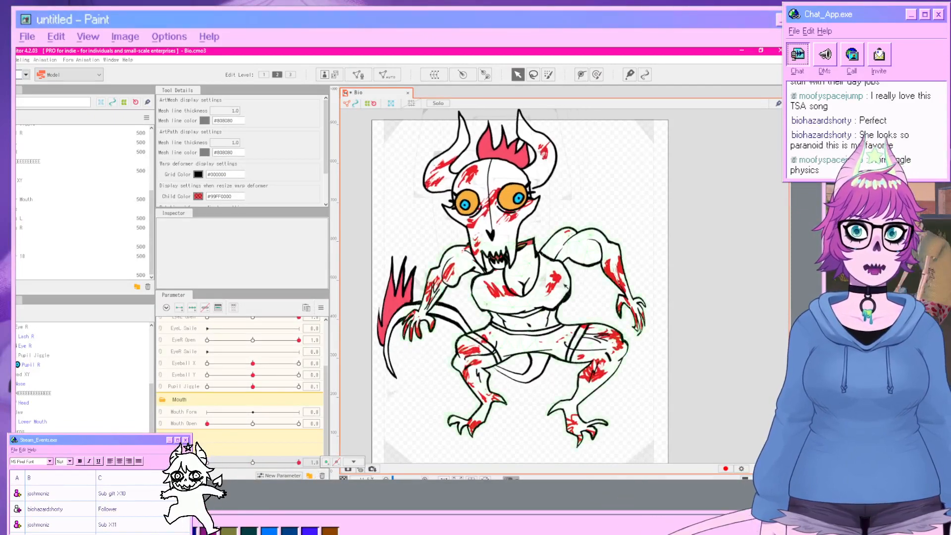
pyautogui.click(520, 332)
pyautogui.click(780, 342)
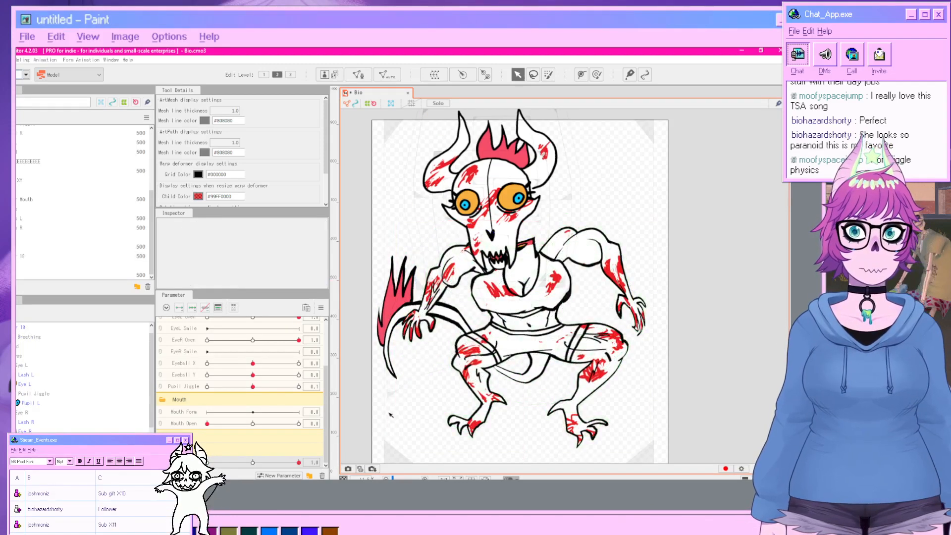
pyautogui.moveTo(298, 463); pyautogui.dragTo(245, 463)
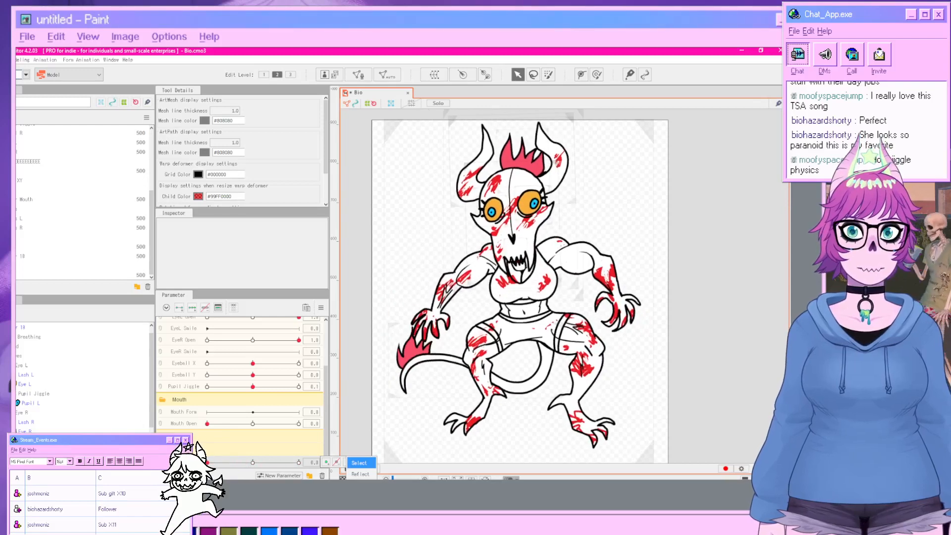
pyautogui.moveTo(207, 463)
pyautogui.mouseDown()
pyautogui.moveTo(270, 463)
pyautogui.moveTo(207, 463)
pyautogui.mouseUp()
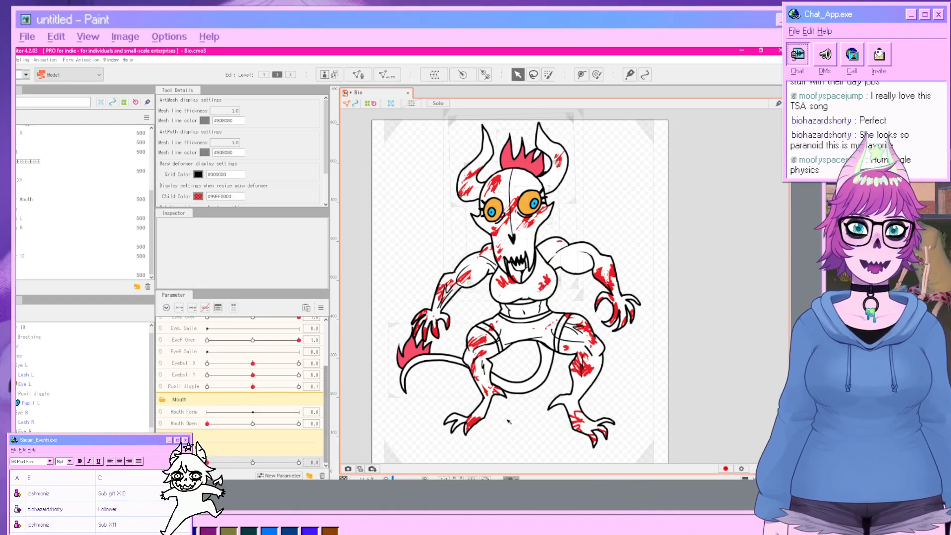
# Select the body art meshes and create a warp deformer named Body XY as their parent.
pyautogui.scroll(-2, 79, 377)
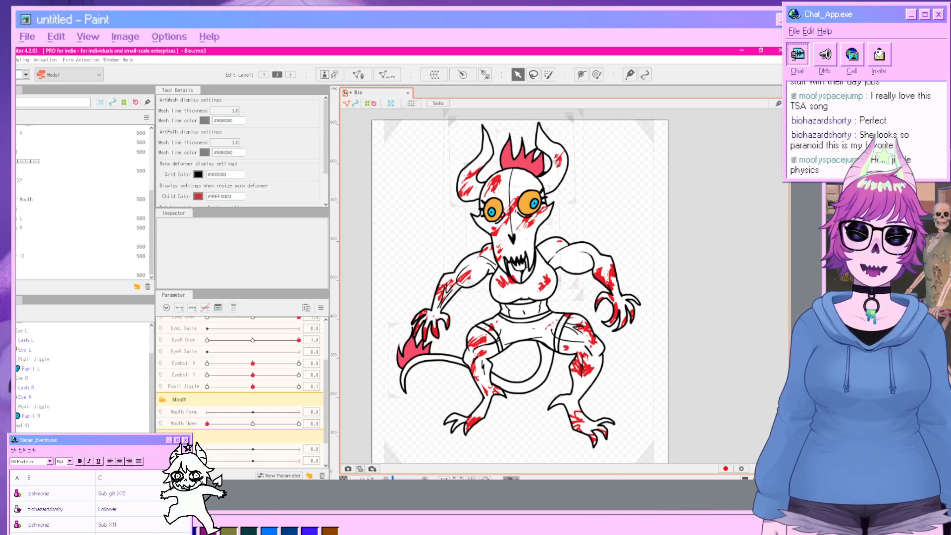
pyautogui.scroll(-1, 193, 401)
pyautogui.click(189, 417)
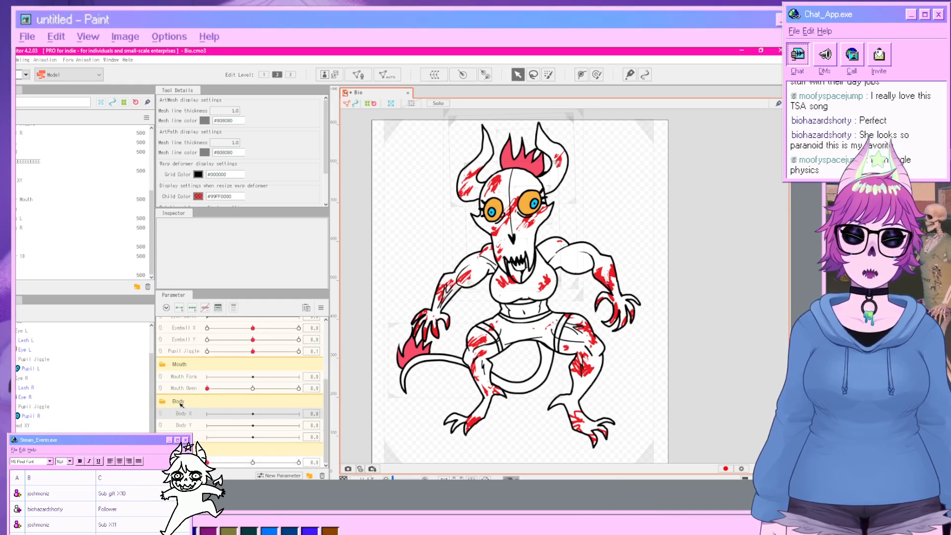
pyautogui.scroll(2, 48, 386)
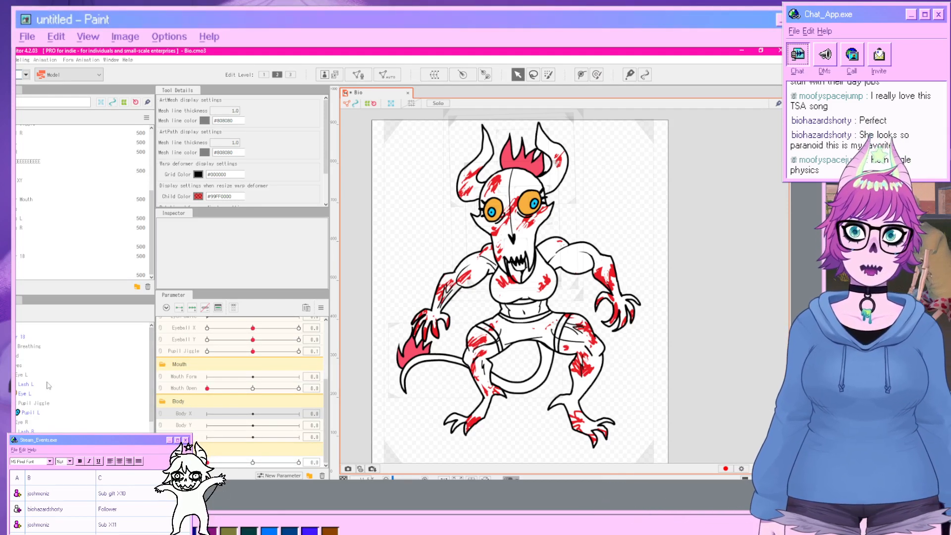
pyautogui.scroll(-4, 49, 386)
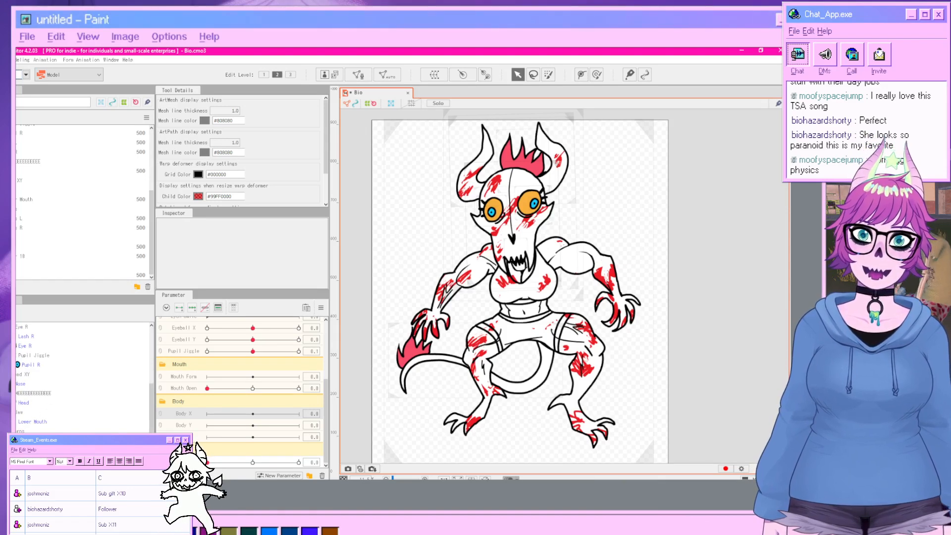
pyautogui.click(22, 455)
pyautogui.scroll(4, 20, 389)
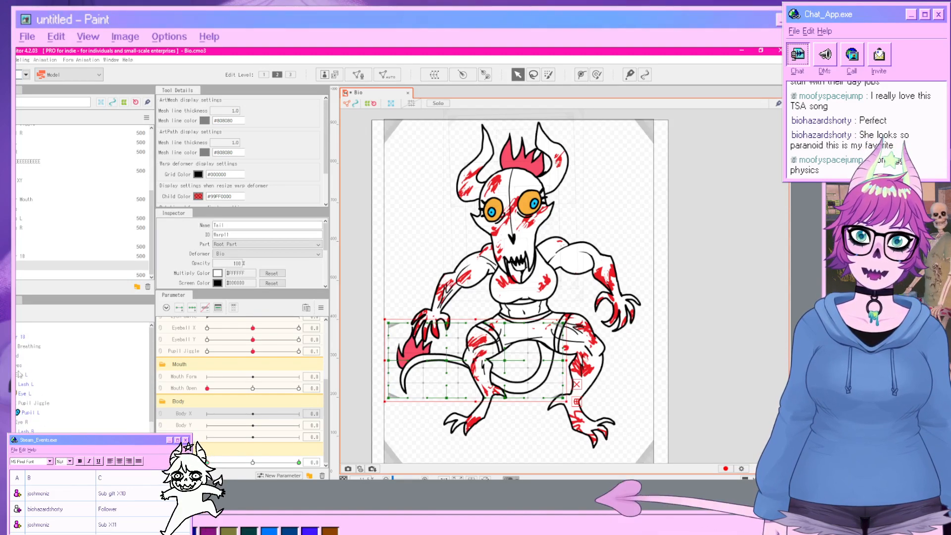
pyautogui.click(17, 345)
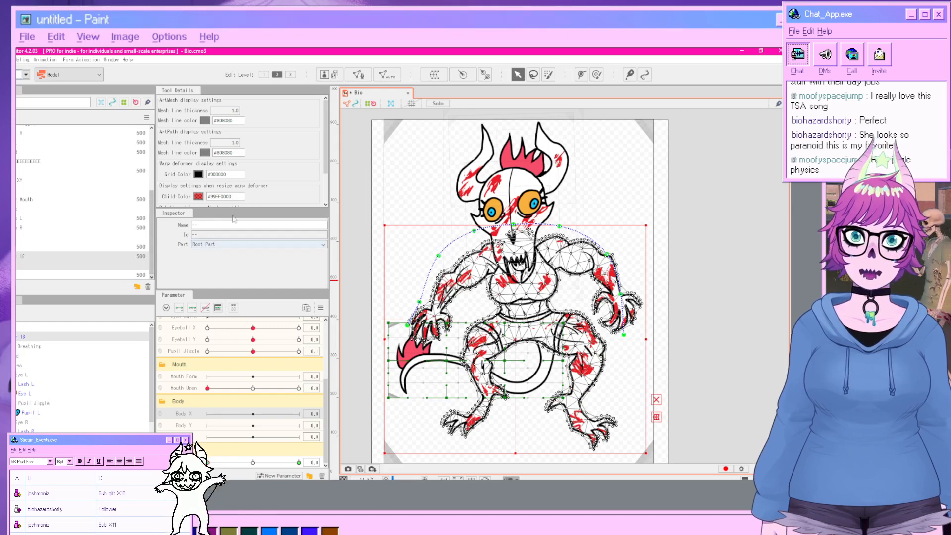
pyautogui.click(59, 336)
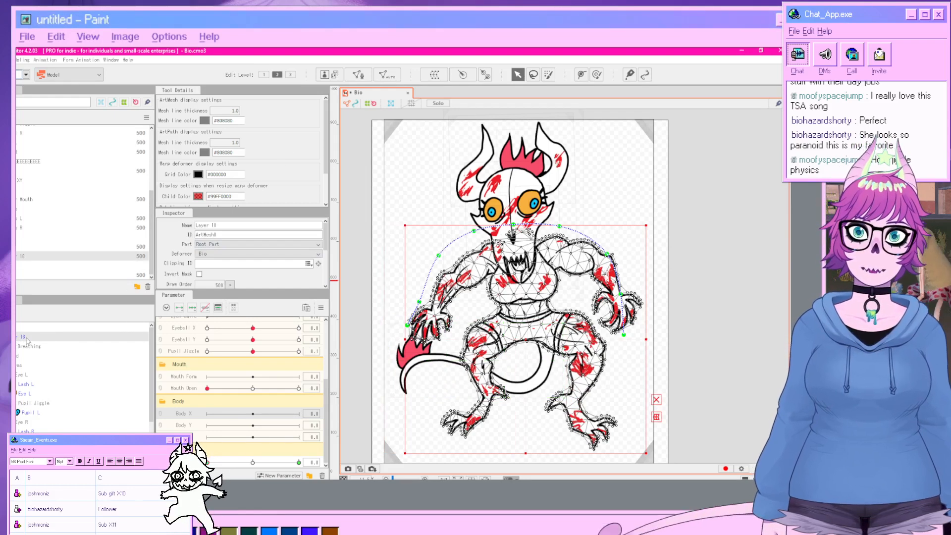
pyautogui.click(438, 79)
pyautogui.write('B')
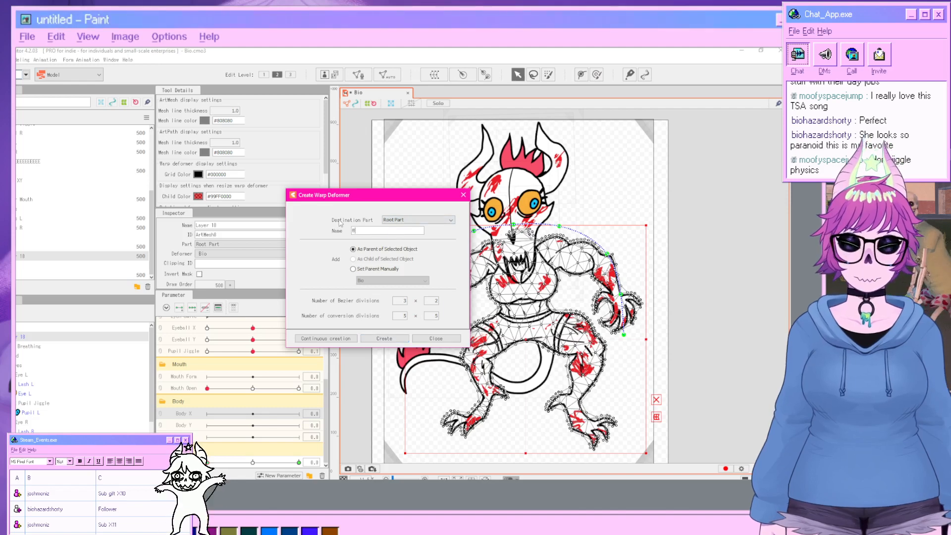
pyautogui.write('ody XY')
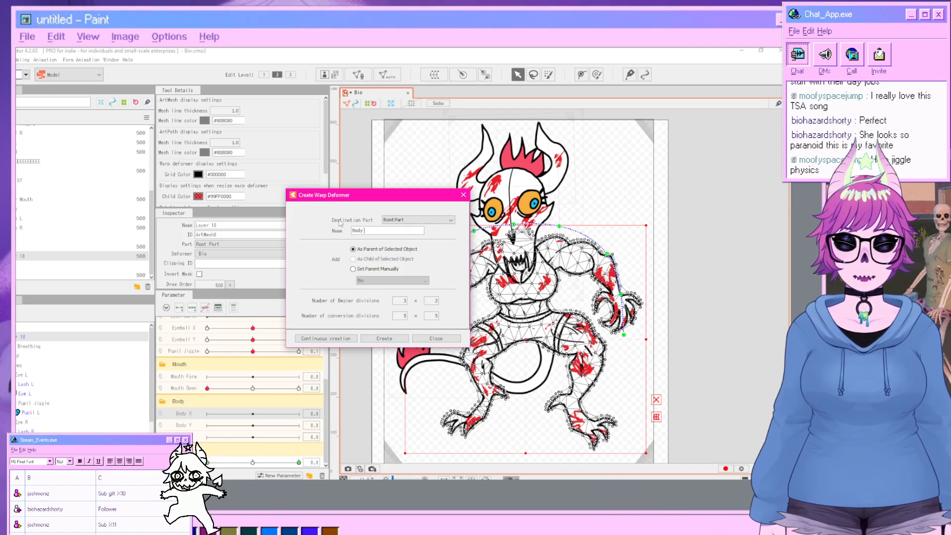
pyautogui.click(392, 338)
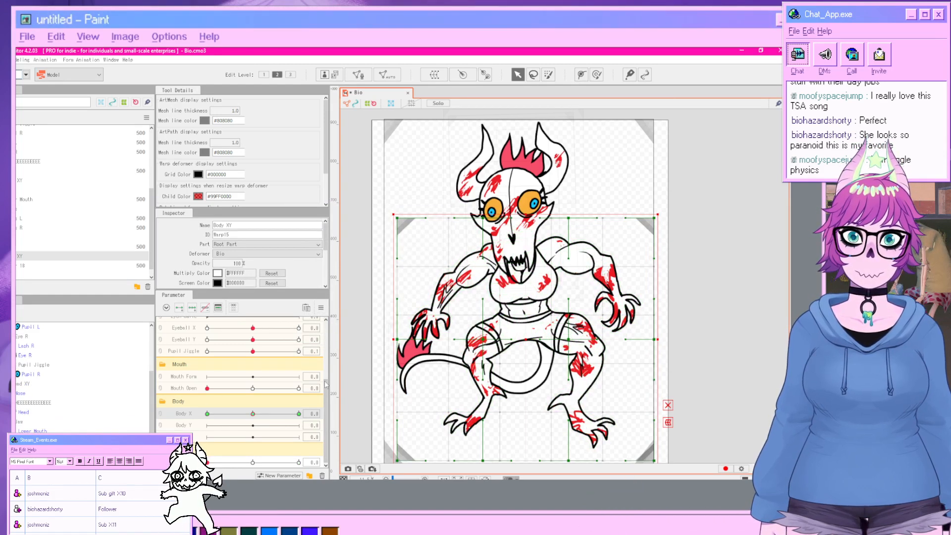
# Set Body X to -10 and warp the Body XY deformer so the body leans to the left.
pyautogui.moveTo(253, 414); pyautogui.dragTo(207, 413)
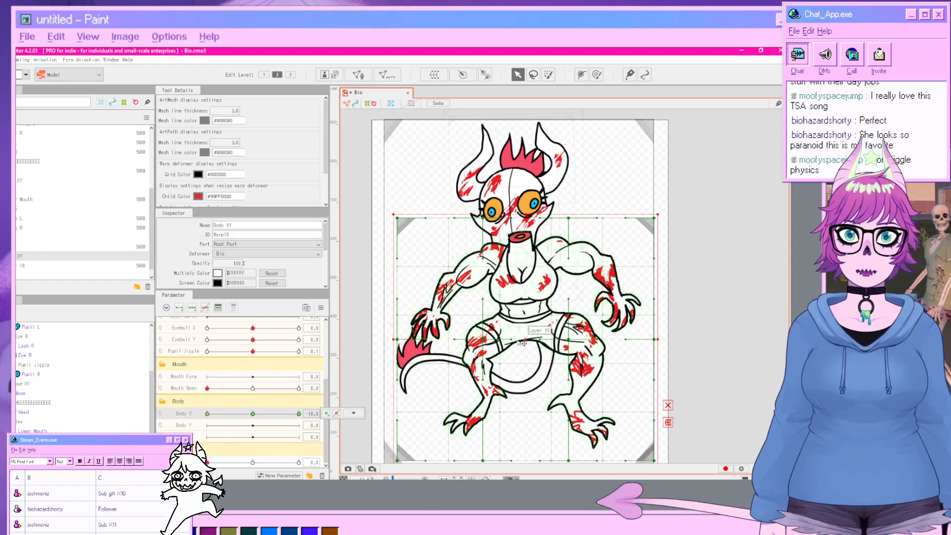
pyautogui.moveTo(488, 344); pyautogui.dragTo(457, 342)
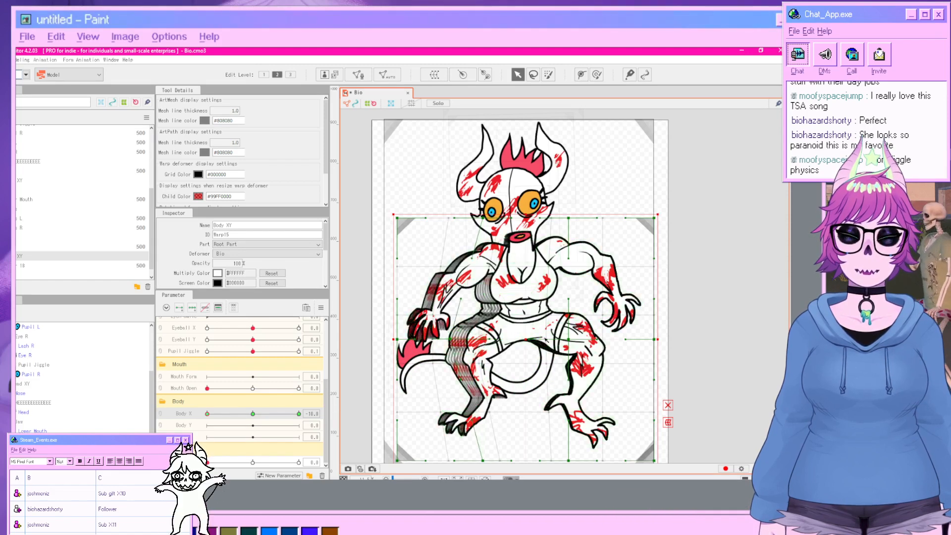
pyautogui.moveTo(568, 340); pyautogui.dragTo(546, 340)
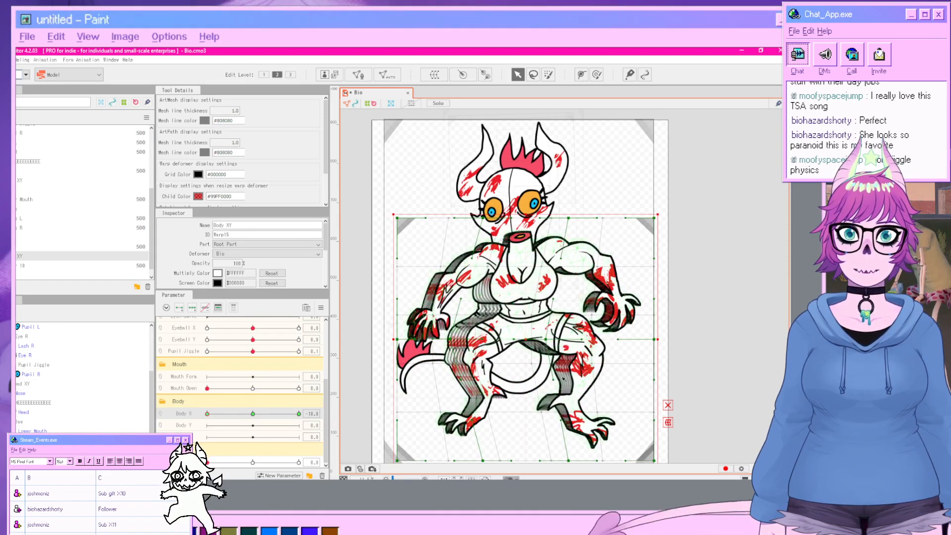
pyautogui.moveTo(568, 461); pyautogui.dragTo(581, 460)
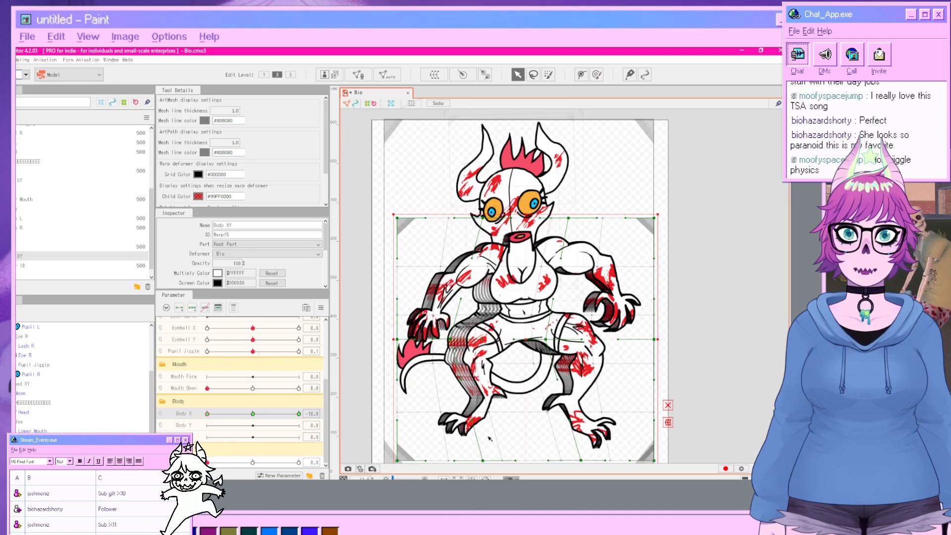
pyautogui.click(693, 307)
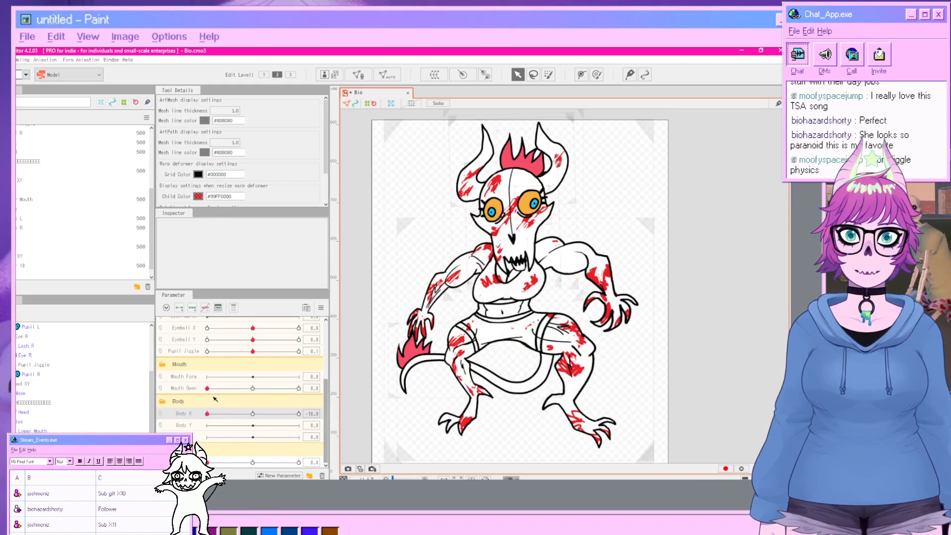
# Set Body X to 10, warp the body deformer to lean right, then return Body X to about 0.
pyautogui.moveTo(207, 414); pyautogui.dragTo(298, 414)
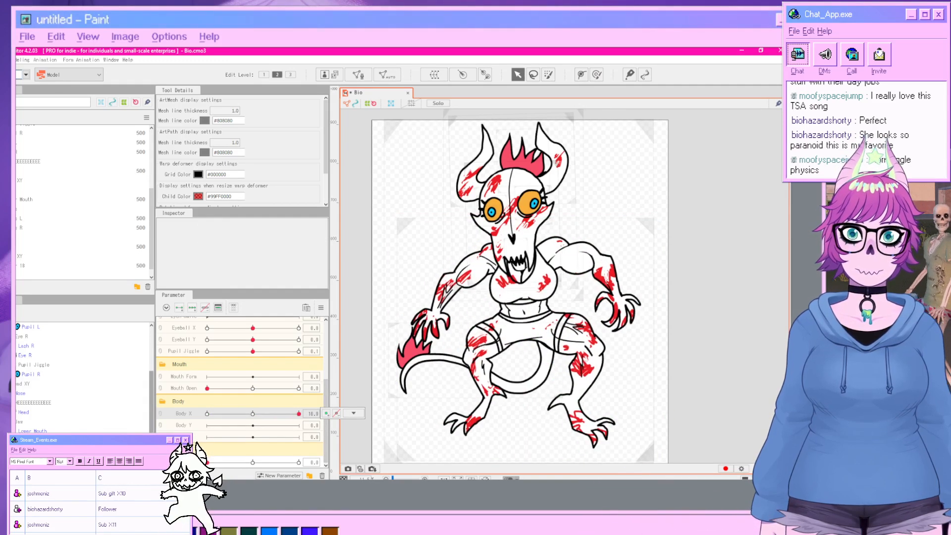
pyautogui.click(359, 422)
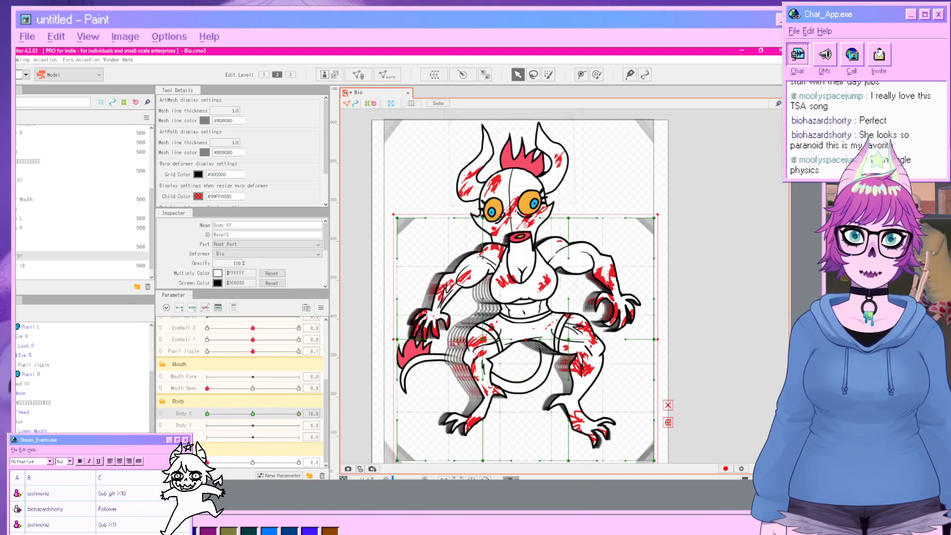
pyautogui.moveTo(483, 339); pyautogui.dragTo(515, 341)
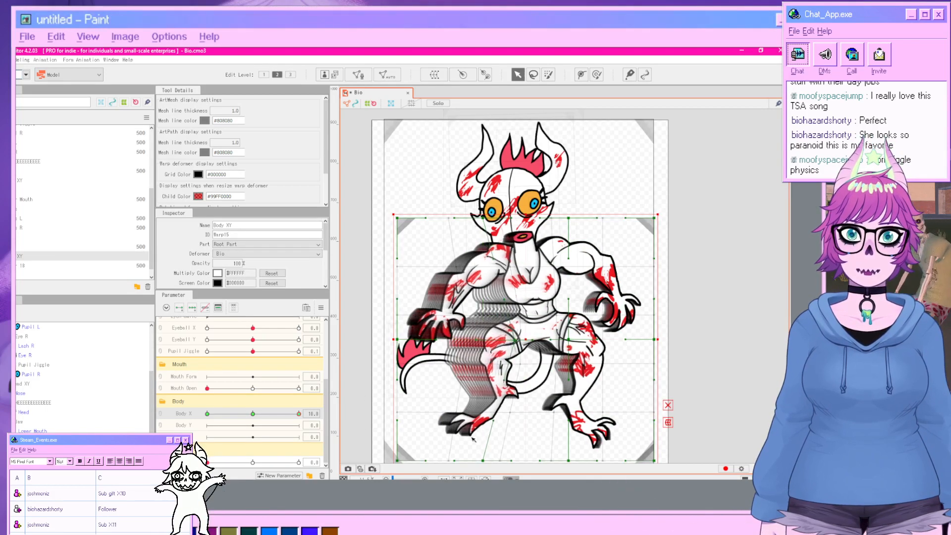
pyautogui.moveTo(483, 463); pyautogui.dragTo(448, 457)
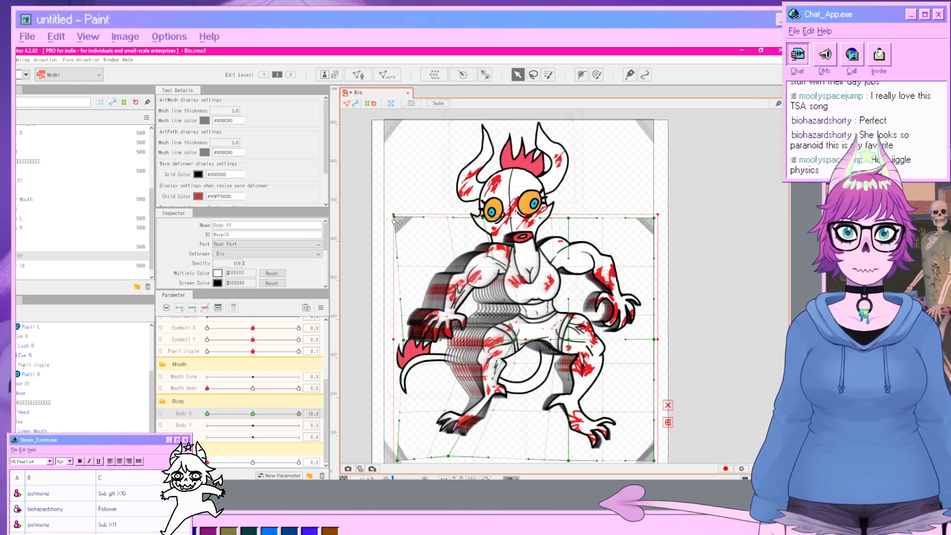
pyautogui.moveTo(398, 218); pyautogui.dragTo(393, 216)
pyautogui.moveTo(552, 339); pyautogui.dragTo(570, 340)
pyautogui.moveTo(571, 301); pyautogui.dragTo(509, 301)
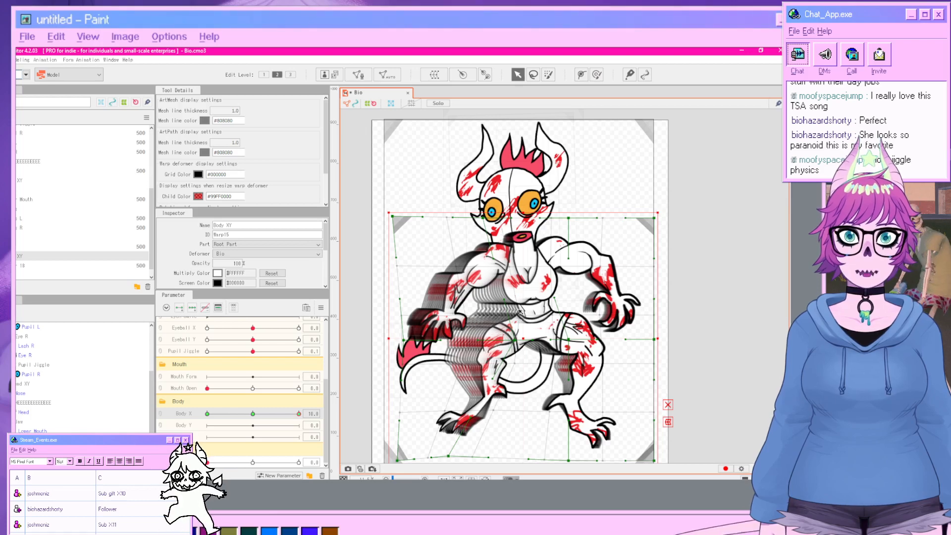
pyautogui.moveTo(523, 315); pyautogui.dragTo(504, 317)
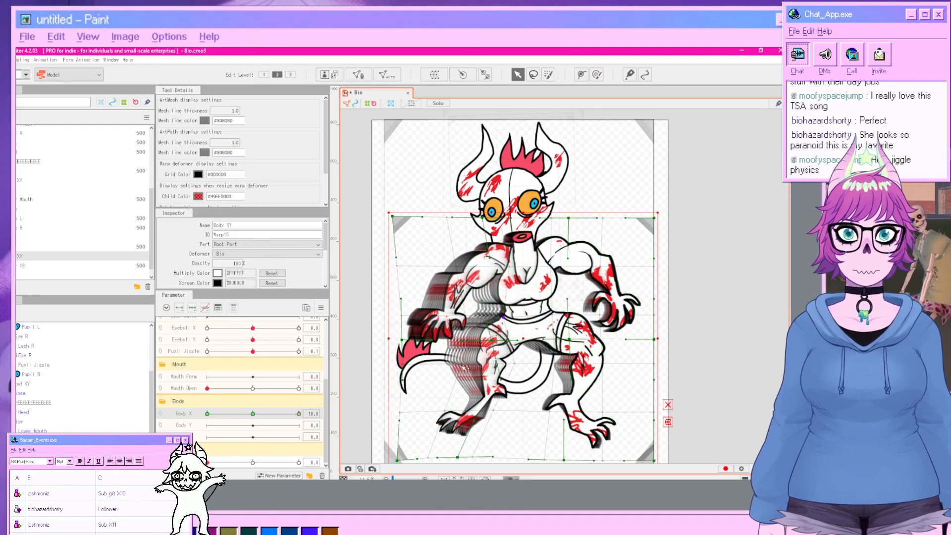
pyautogui.moveTo(464, 368); pyautogui.dragTo(411, 375)
pyautogui.click(732, 375)
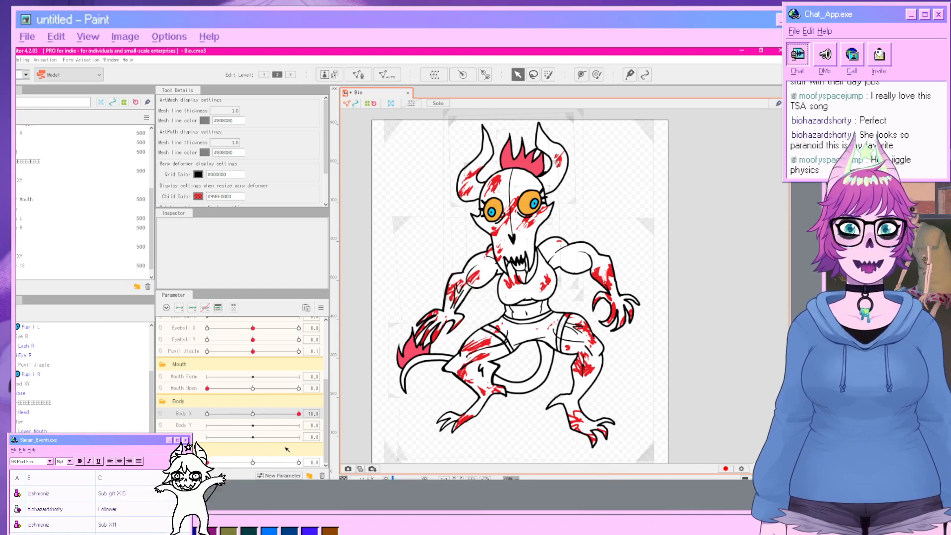
pyautogui.moveTo(283, 415); pyautogui.dragTo(249, 412)
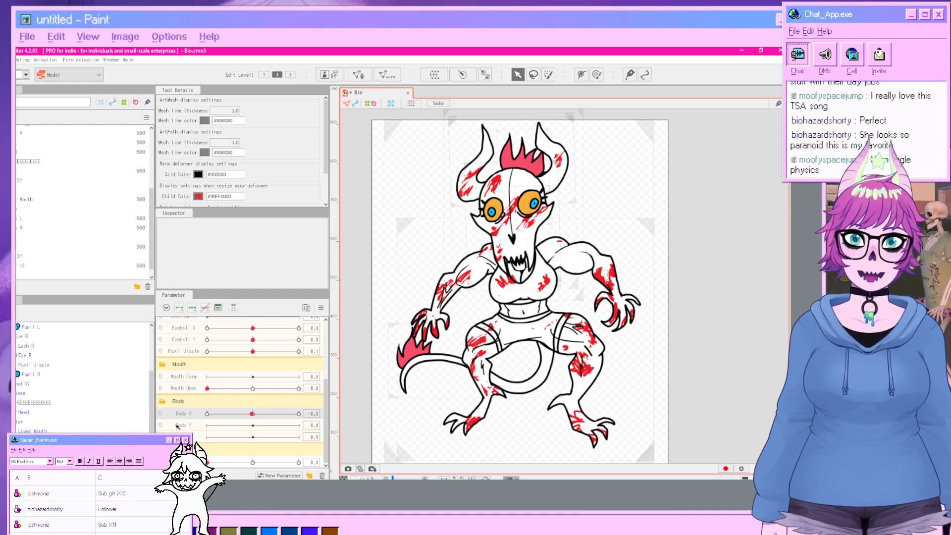
pyautogui.click(468, 361)
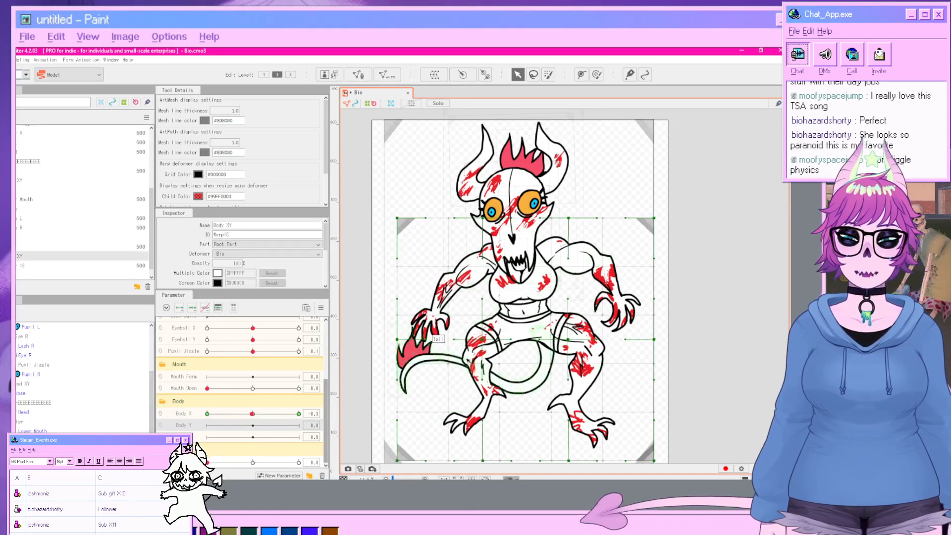
# Try raising the Body XY deformer's middle points, then undo those warp edits.
pyautogui.click(484, 339)
pyautogui.moveTo(484, 339); pyautogui.dragTo(480, 319)
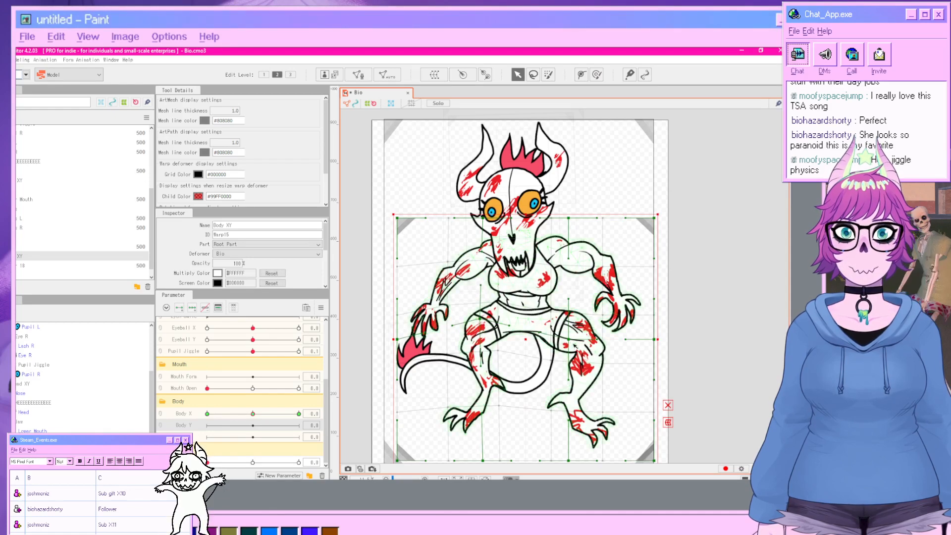
pyautogui.moveTo(569, 340); pyautogui.dragTo(567, 308)
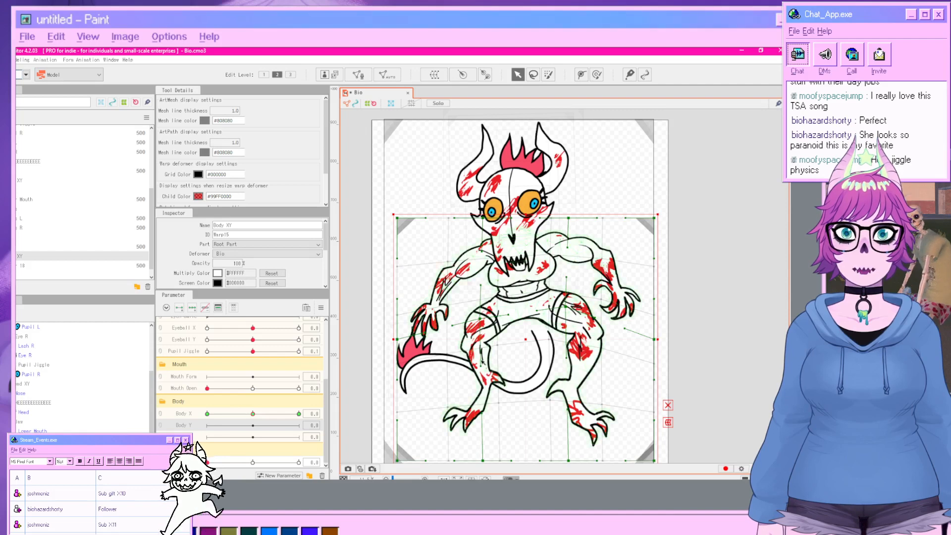
pyautogui.moveTo(481, 366); pyautogui.dragTo(480, 341)
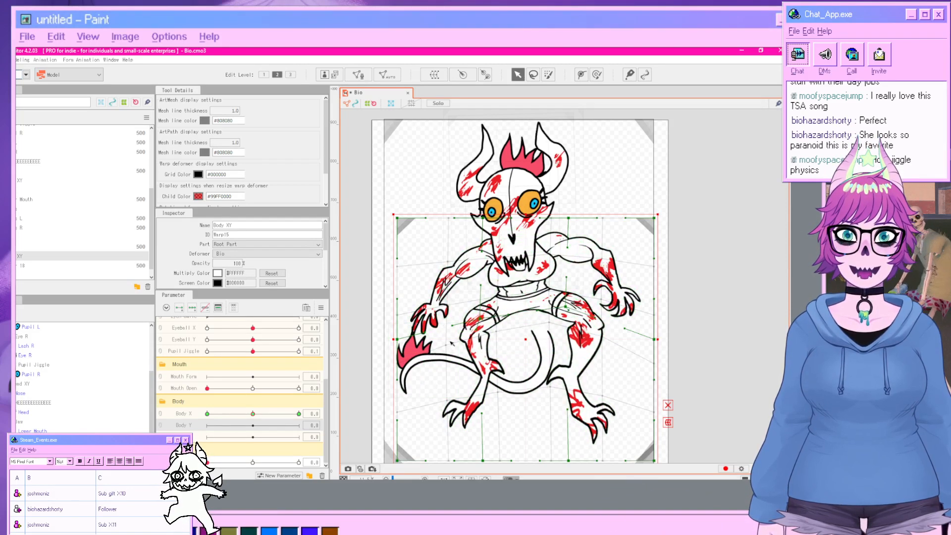
pyautogui.hotkey('ctrl', 'z')
pyautogui.hotkey('ctrl', 'z')
pyautogui.hotkey('ctrl', 'z')
pyautogui.hotkey('ctrl', 'z')
pyautogui.hotkey('ctrl', 'z')
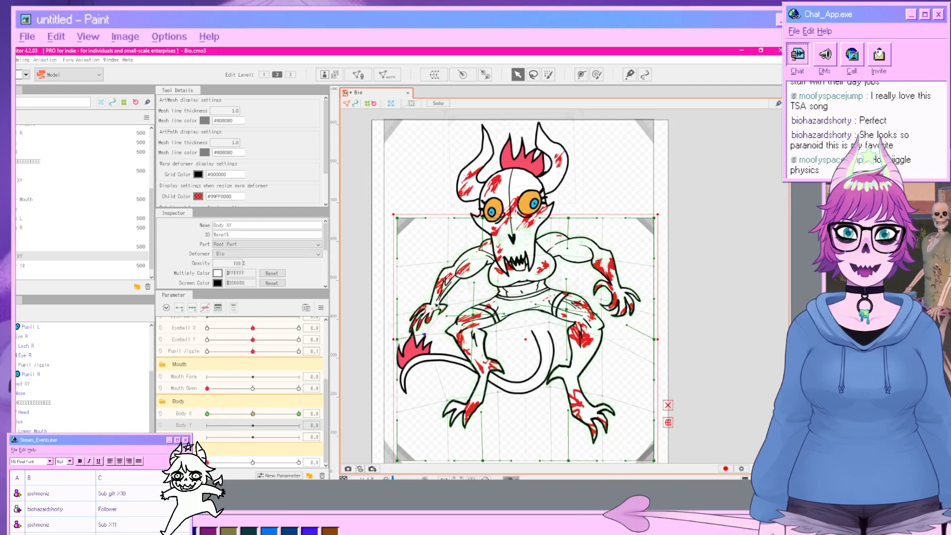
# Try pulling the Body XY deformer's upper corners outward, then undo all the recent warp edits.
pyautogui.moveTo(444, 304); pyautogui.dragTo(420, 233)
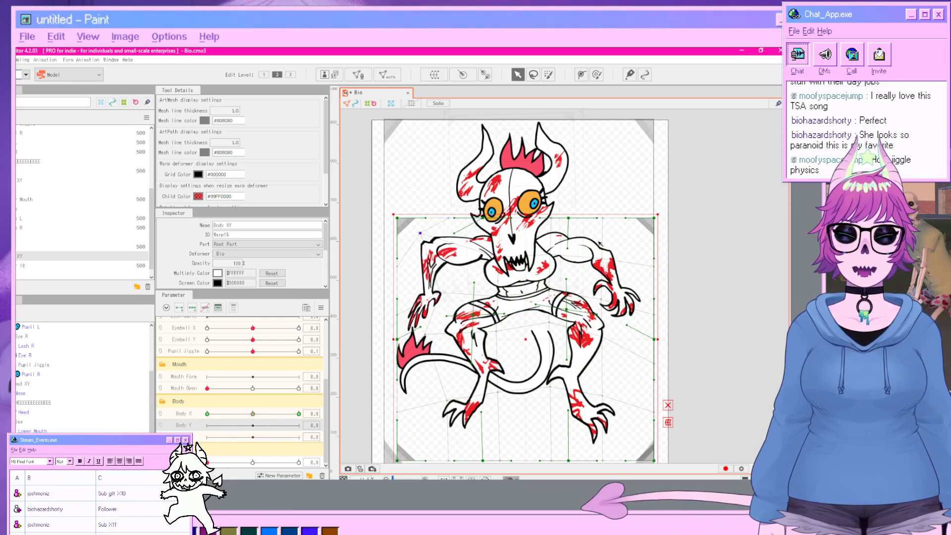
pyautogui.moveTo(601, 260); pyautogui.dragTo(676, 298)
pyautogui.click(430, 376)
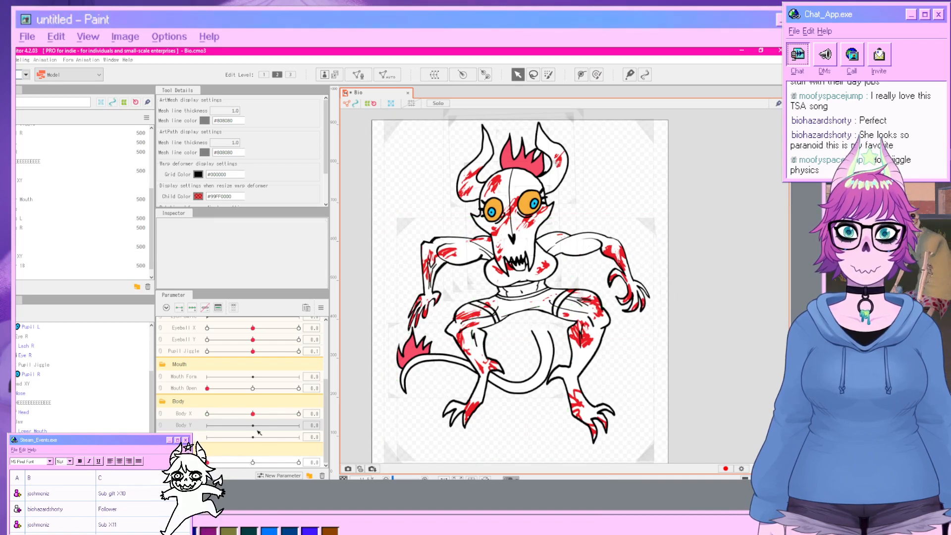
pyautogui.hotkey('ctrl', 'z')
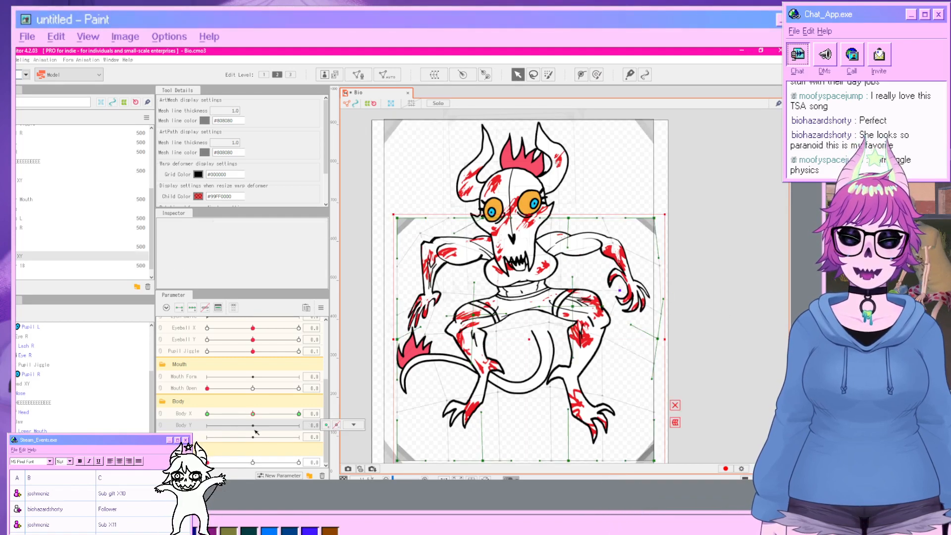
pyautogui.hotkey('ctrl', 'z')
pyautogui.hotkey('ctrl', 'z')
pyautogui.hotkey('ctrl', 'z')
pyautogui.hotkey('ctrl', 'z')
pyautogui.hotkey('ctrl', 'z')
pyautogui.hotkey('ctrl', 'z')
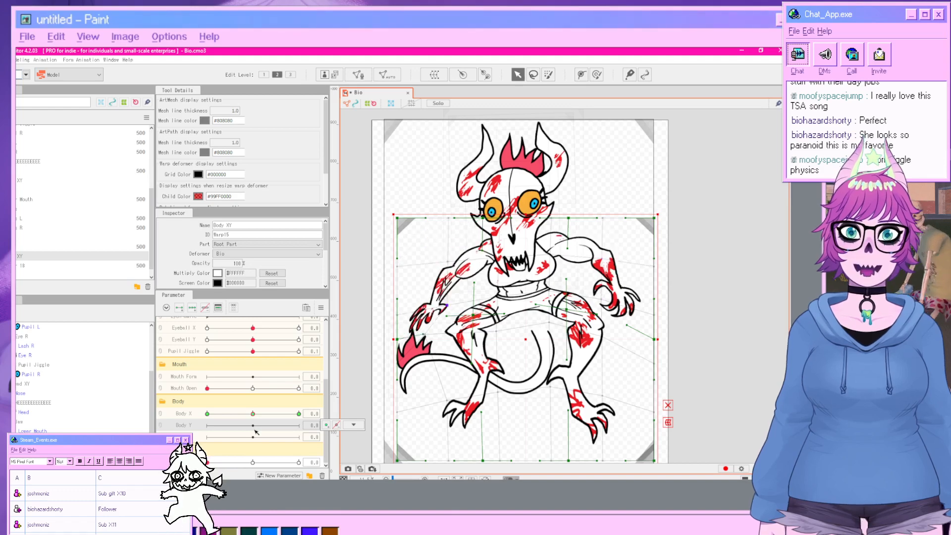
pyautogui.hotkey('ctrl', 'z')
pyautogui.hotkey('ctrl', 'z')
pyautogui.hotkey('ctrl', 'z')
pyautogui.hotkey('ctrl', 'z')
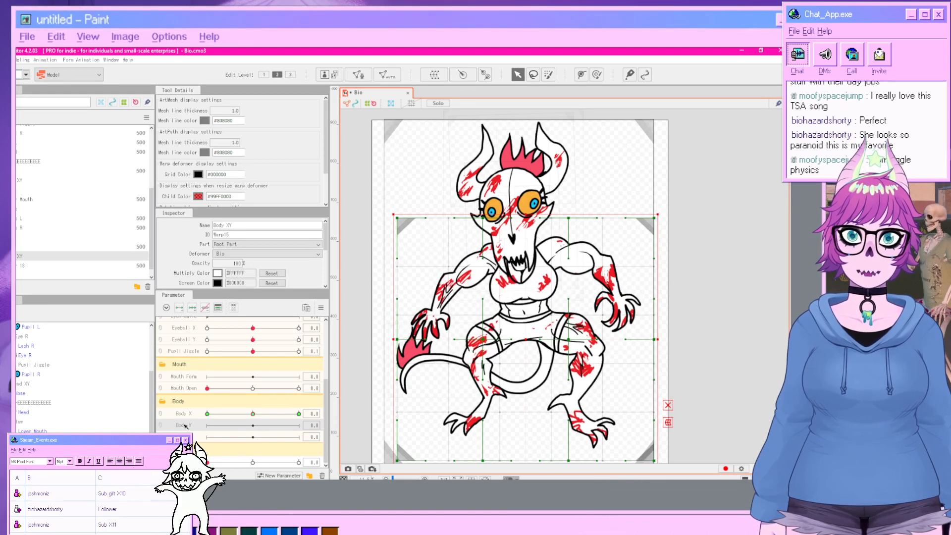
pyautogui.hotkey('ctrl', 'z')
pyautogui.hotkey('ctrl', 'z')
pyautogui.hotkey('ctrl', 'z')
pyautogui.hotkey('ctrl', 'z')
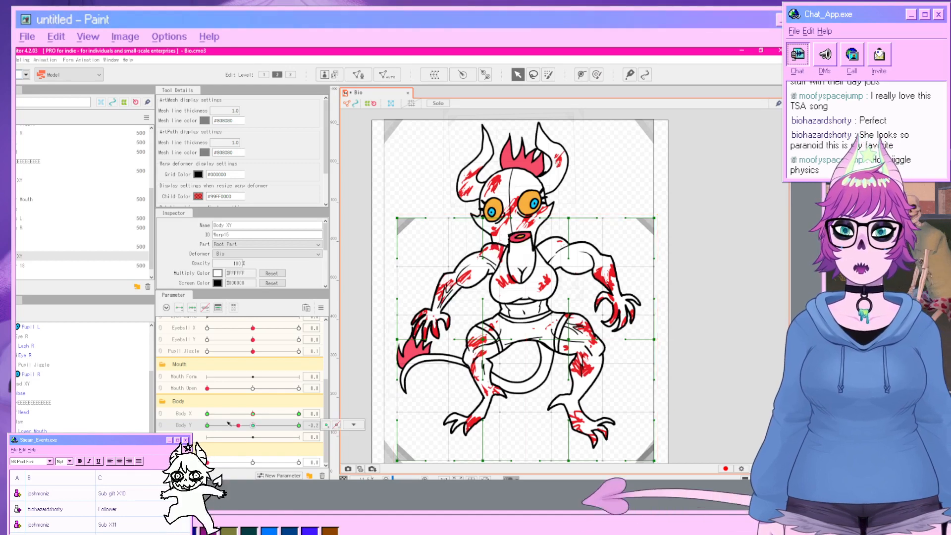
# With Body Y at -10, lift the Body XY deformer's middle and lower-left points to squash the body.
pyautogui.moveTo(490, 342)
pyautogui.mouseDown()
pyautogui.moveTo(464, 328)
pyautogui.moveTo(488, 318)
pyautogui.mouseUp()
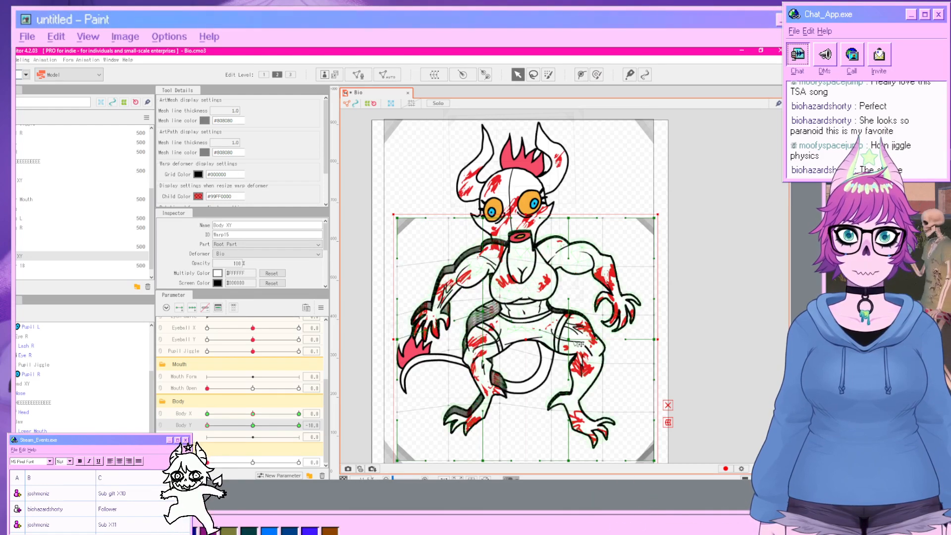
pyautogui.moveTo(571, 341); pyautogui.dragTo(571, 320)
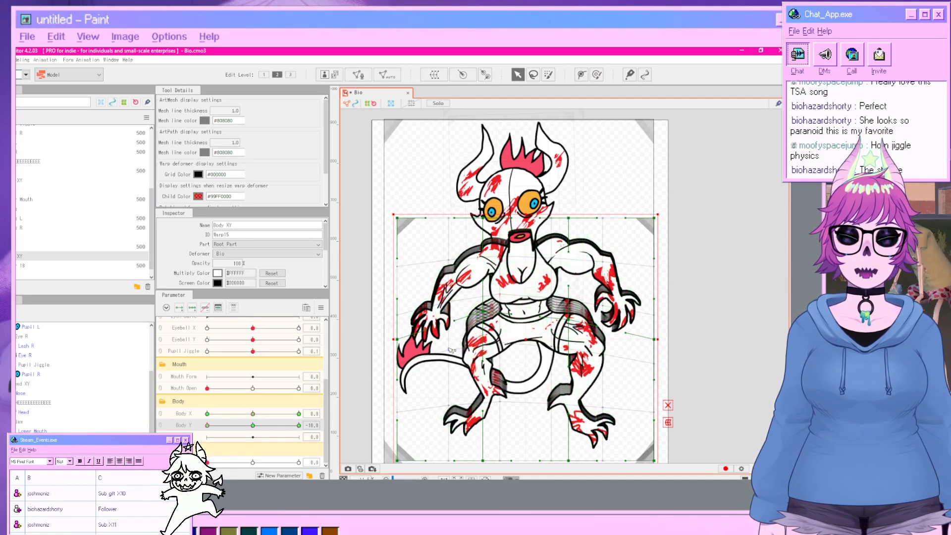
pyautogui.moveTo(451, 350); pyautogui.dragTo(430, 334)
pyautogui.click(709, 361)
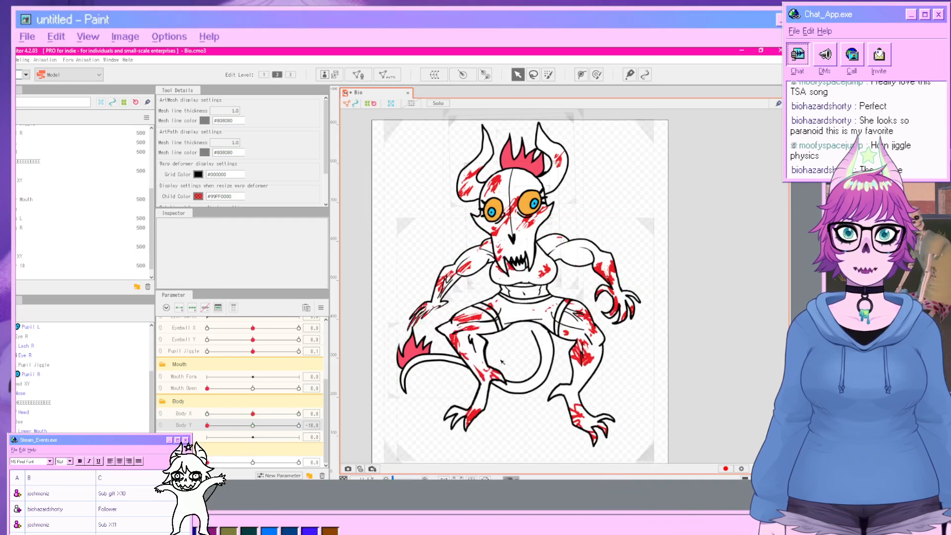
# Reselect the Body XY deformer and spread its upper corners and right side outward to widen the squashed pose.
pyautogui.click(469, 353)
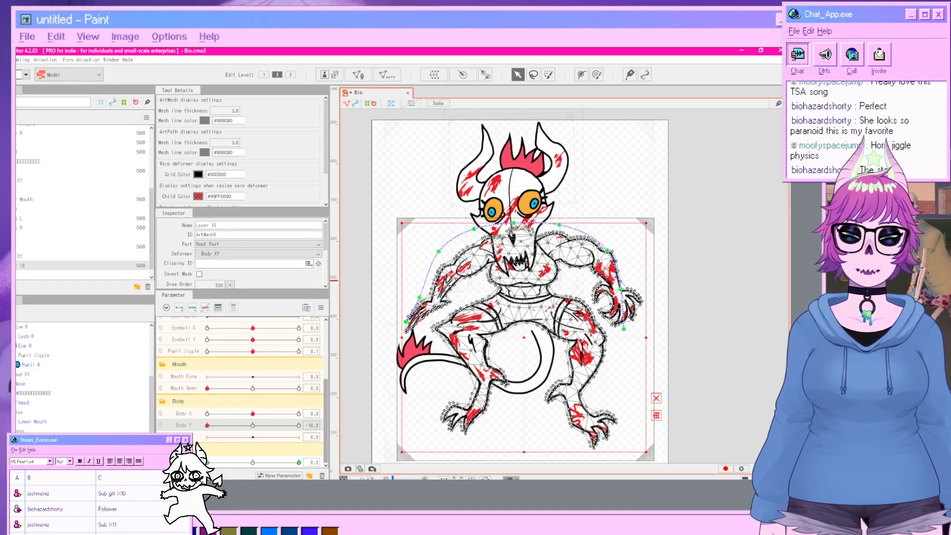
pyautogui.click(22, 256)
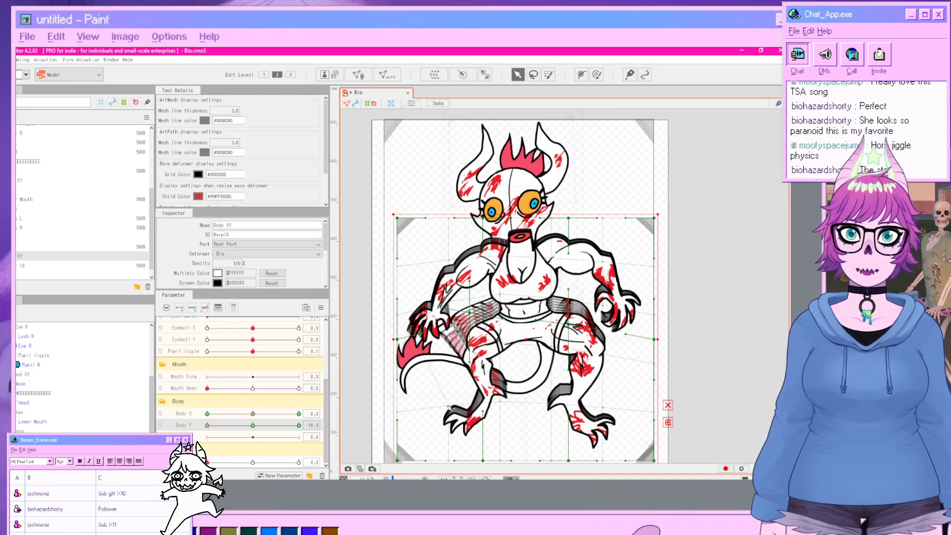
pyautogui.moveTo(447, 411)
pyautogui.mouseDown()
pyautogui.moveTo(421, 406)
pyautogui.moveTo(430, 405)
pyautogui.mouseUp()
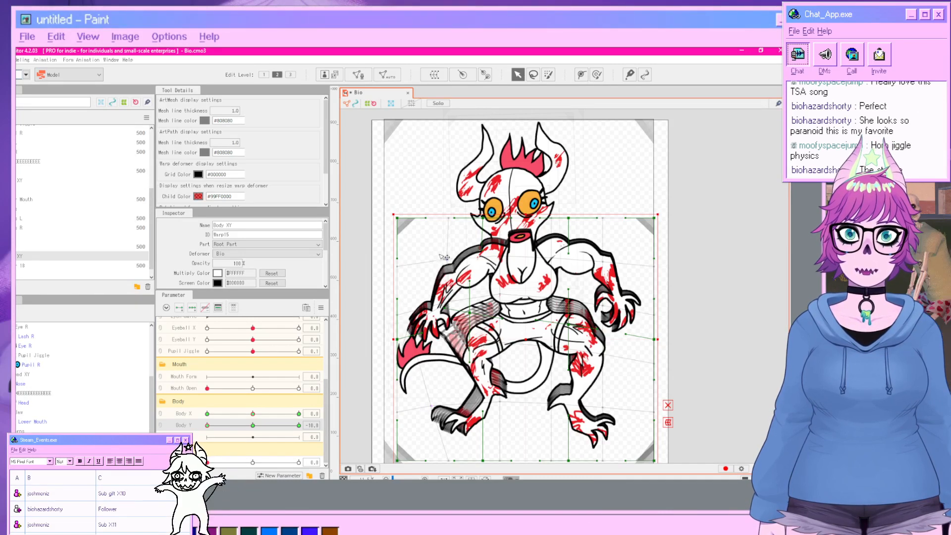
pyautogui.moveTo(440, 255); pyautogui.dragTo(427, 240)
pyautogui.moveTo(600, 257); pyautogui.dragTo(619, 237)
pyautogui.moveTo(603, 346); pyautogui.dragTo(627, 337)
pyautogui.click(737, 344)
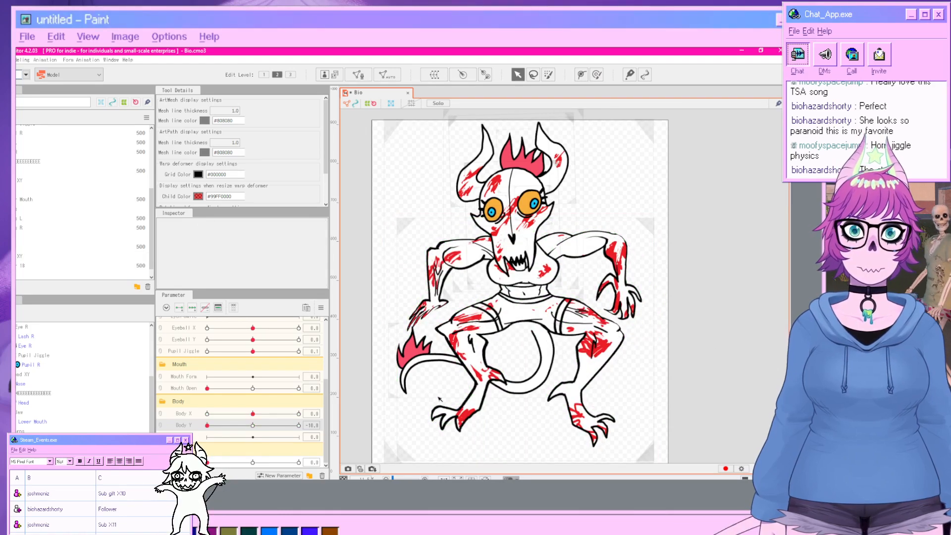
# Scrub the Body Y parameter up and down to preview the body's squash motion.
pyautogui.click(18, 256)
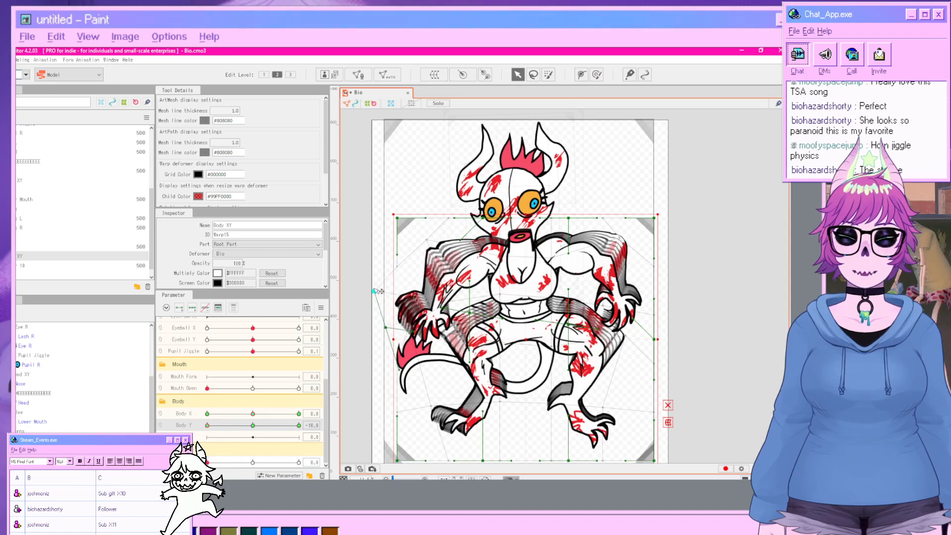
pyautogui.click(779, 343)
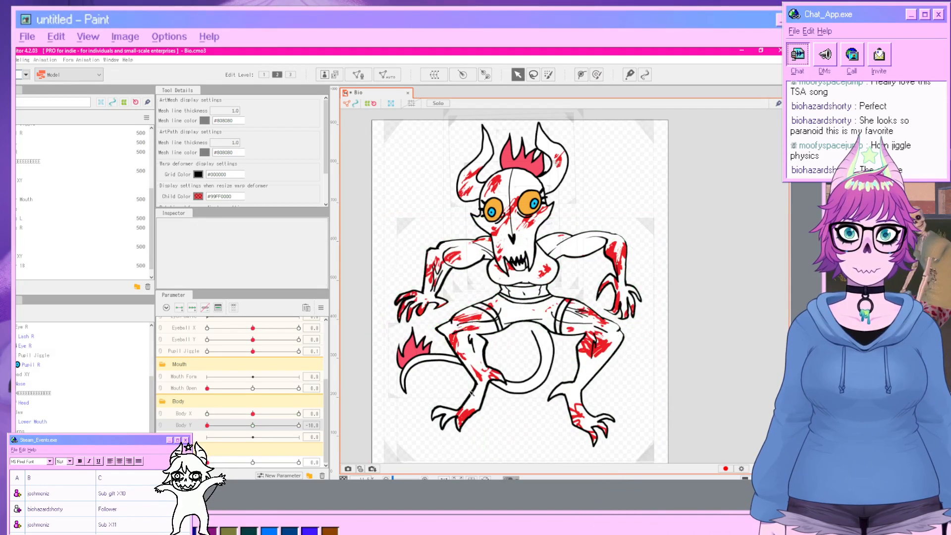
pyautogui.moveTo(196, 426); pyautogui.dragTo(171, 430)
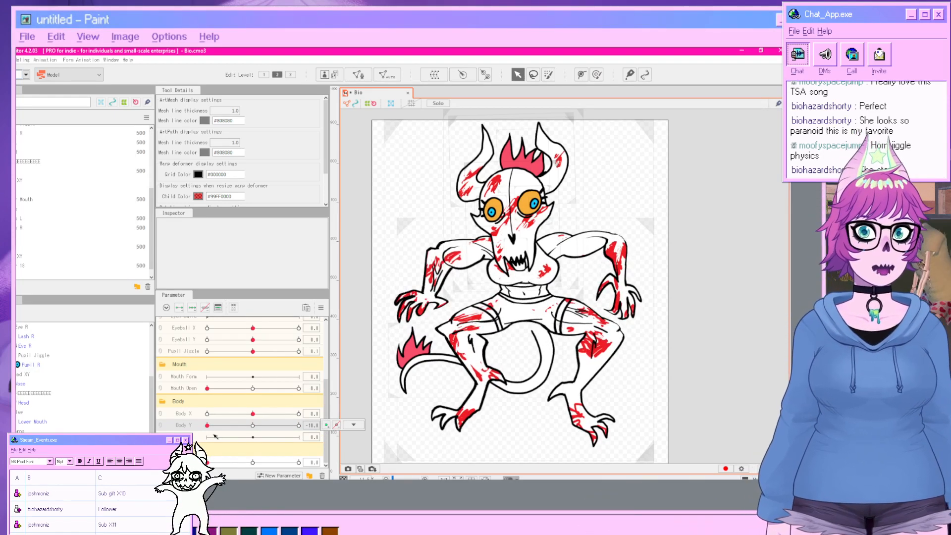
pyautogui.moveTo(215, 435); pyautogui.dragTo(326, 413)
pyautogui.moveTo(253, 426); pyautogui.dragTo(186, 427)
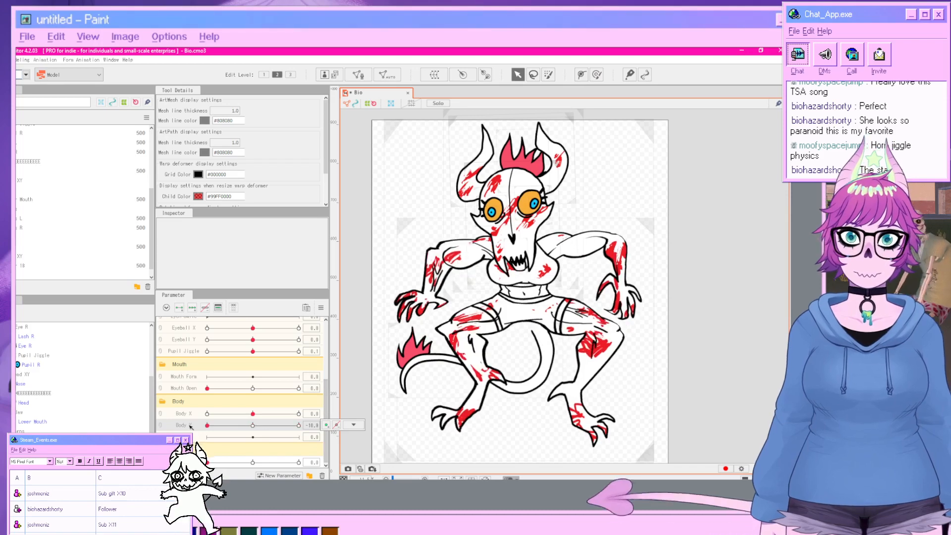
# Open Multiple Keys Editing from the parameter options and select the Body Y parameter.
pyautogui.click(320, 309)
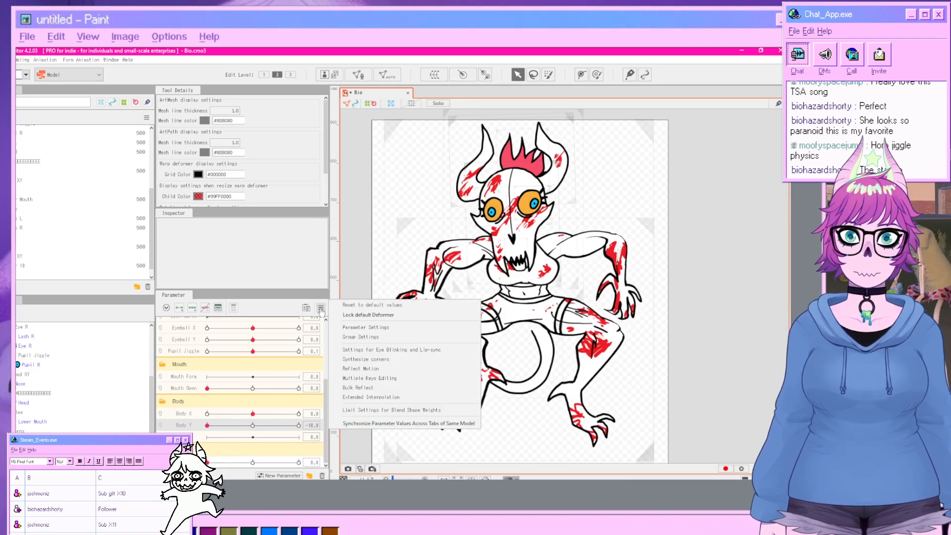
pyautogui.click(368, 378)
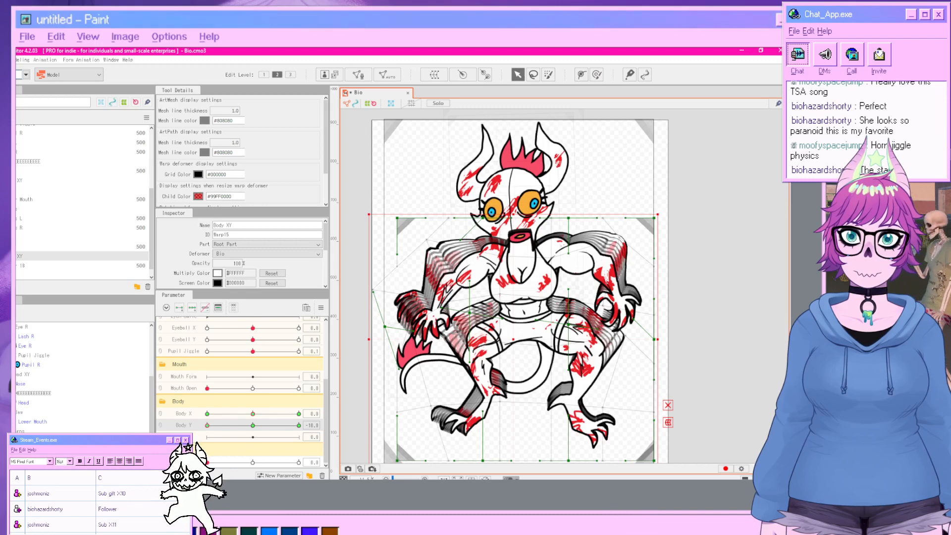
pyautogui.click(186, 437)
pyautogui.click(186, 426)
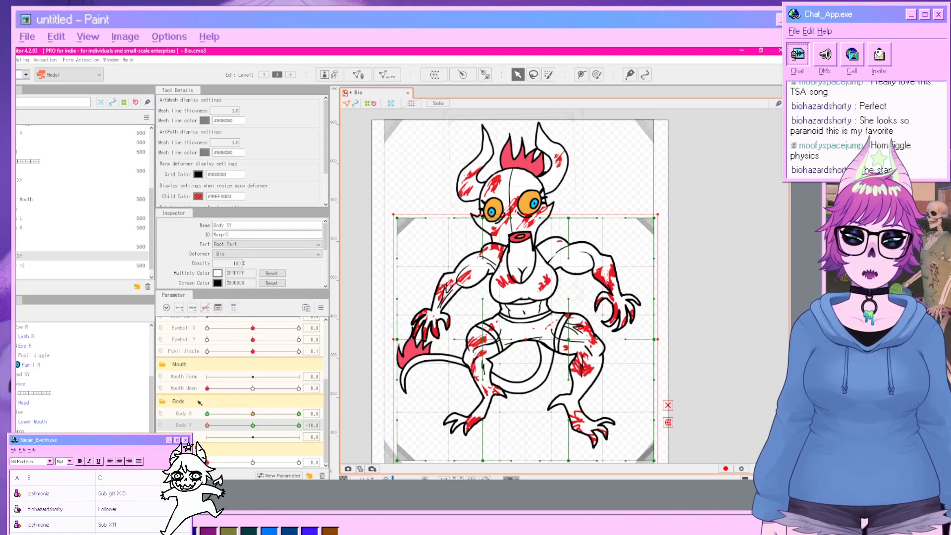
# Set the Body XY deformer's Bezier division number to 2 x 2.
pyautogui.scroll(-3, 244, 262)
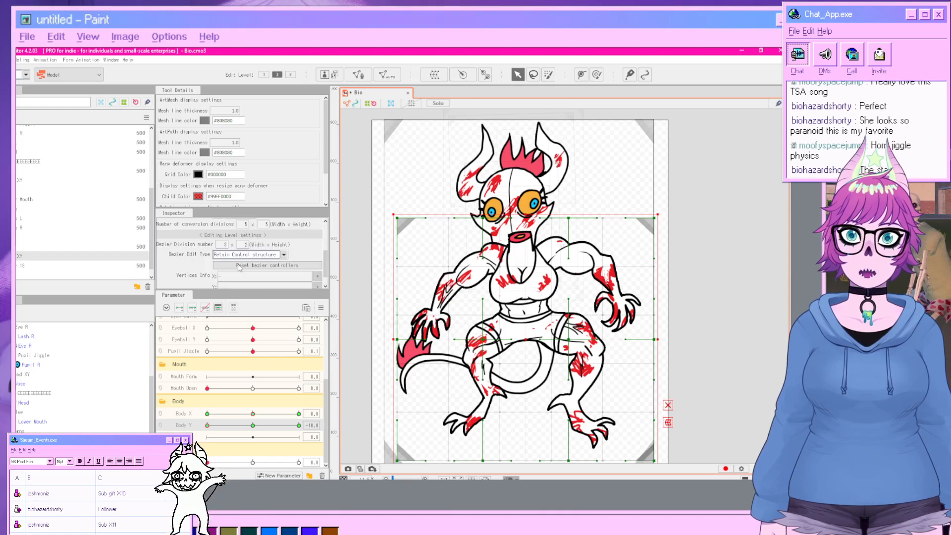
pyautogui.press('Return')
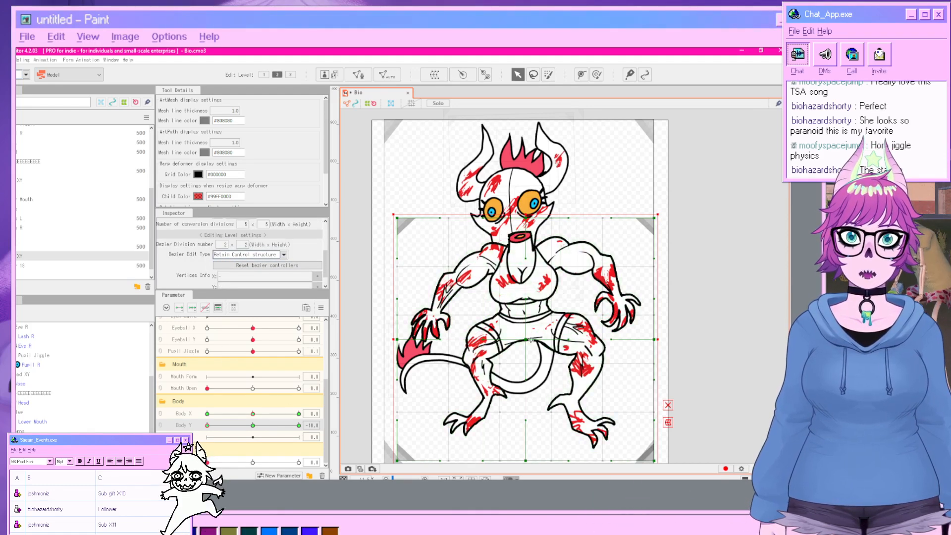
# Switch the Body XY deformer to Bezier editing and lower its top edge to compress the body.
pyautogui.click(669, 406)
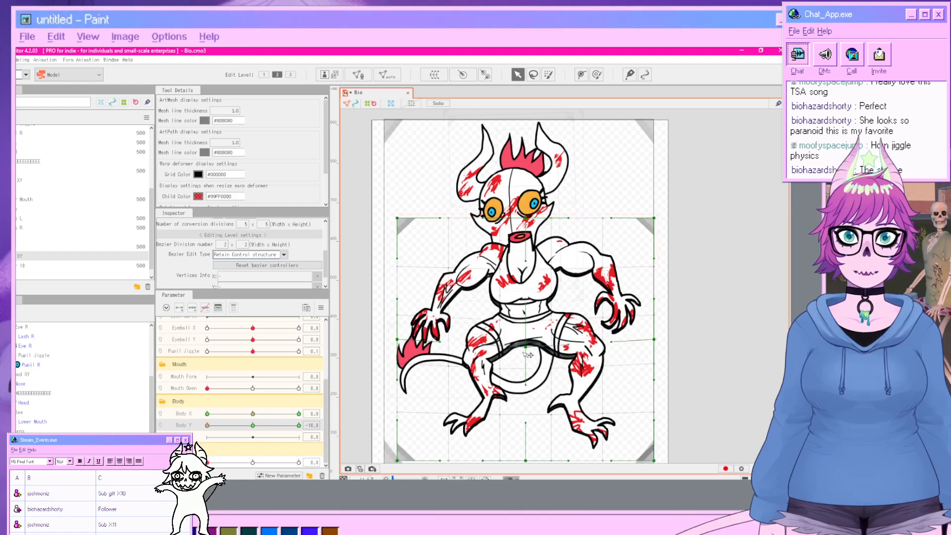
pyautogui.moveTo(527, 219); pyautogui.dragTo(527, 246)
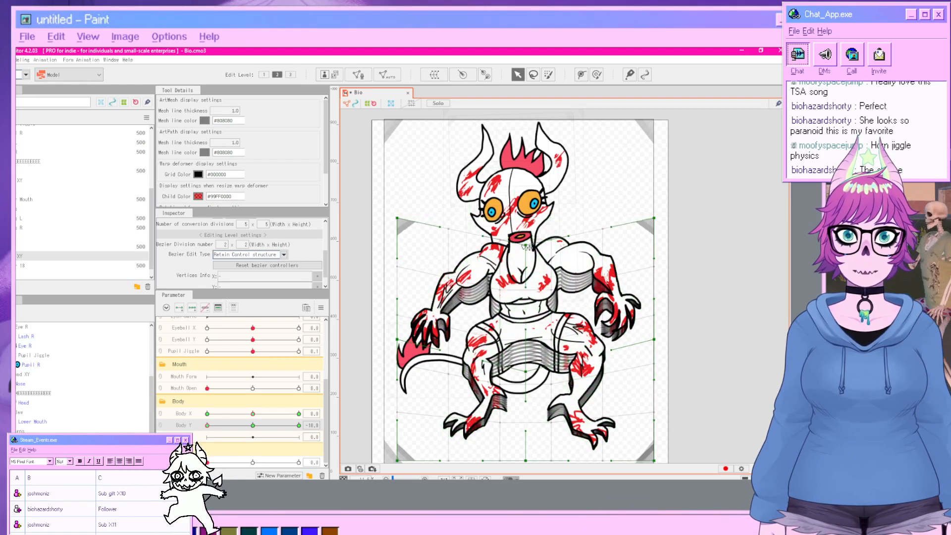
pyautogui.moveTo(397, 218); pyautogui.dragTo(398, 210)
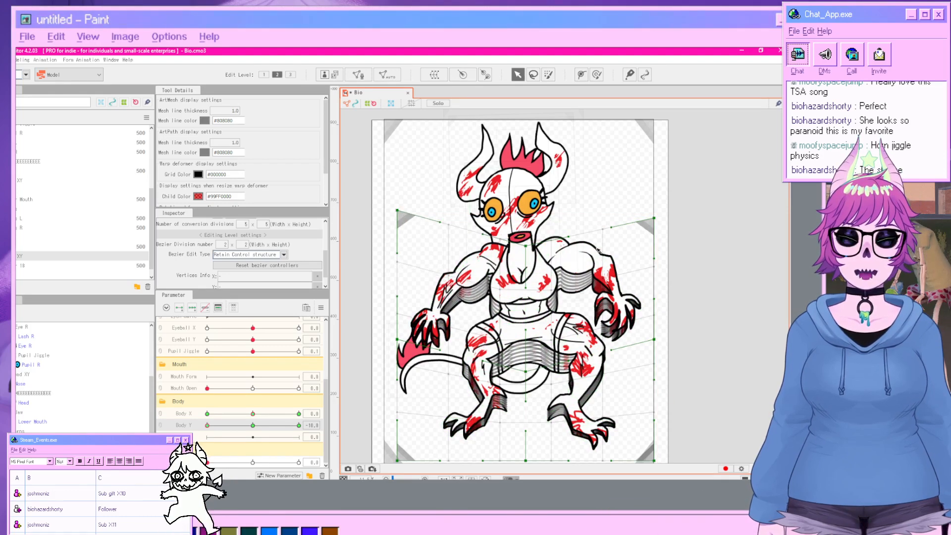
pyautogui.click(717, 275)
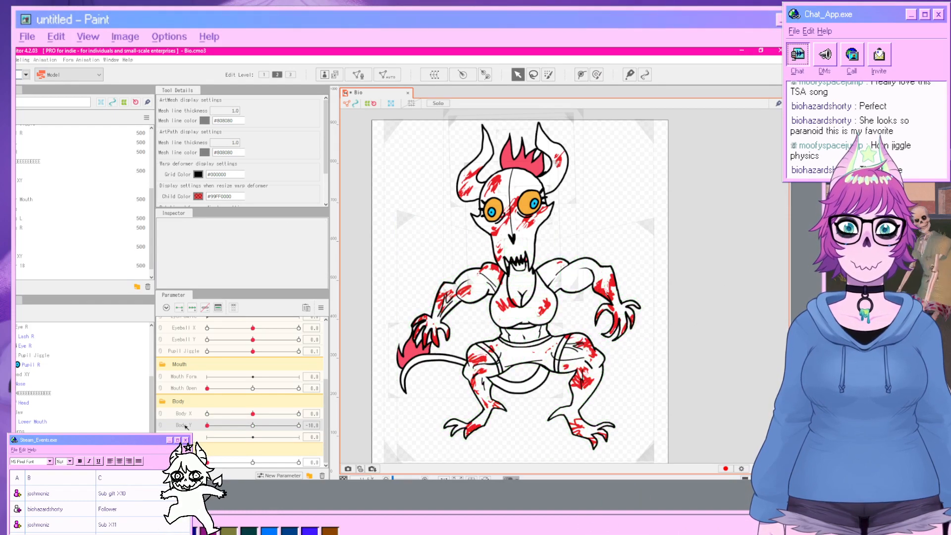
# Set Body Y to 10 and raise the Body XY deformer's centre to stretch the body upward.
pyautogui.click(498, 385)
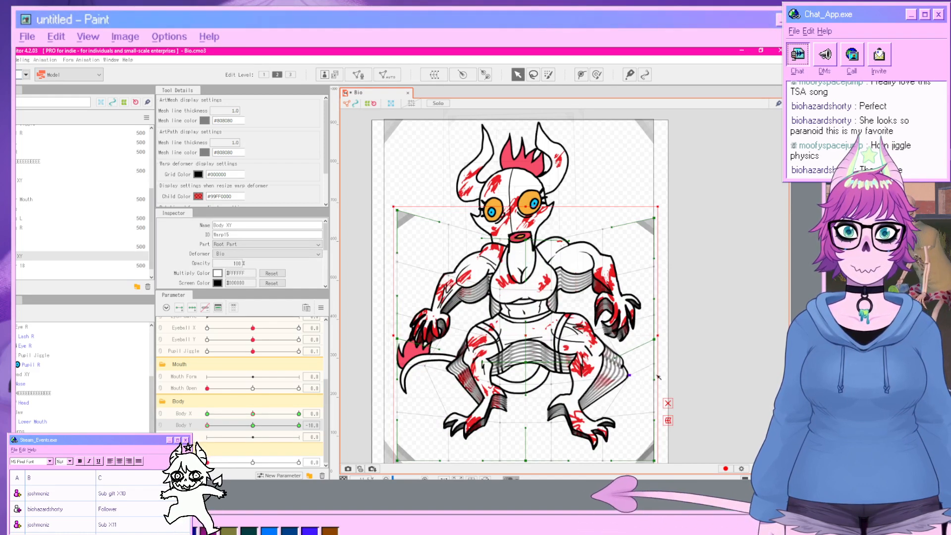
pyautogui.click(732, 374)
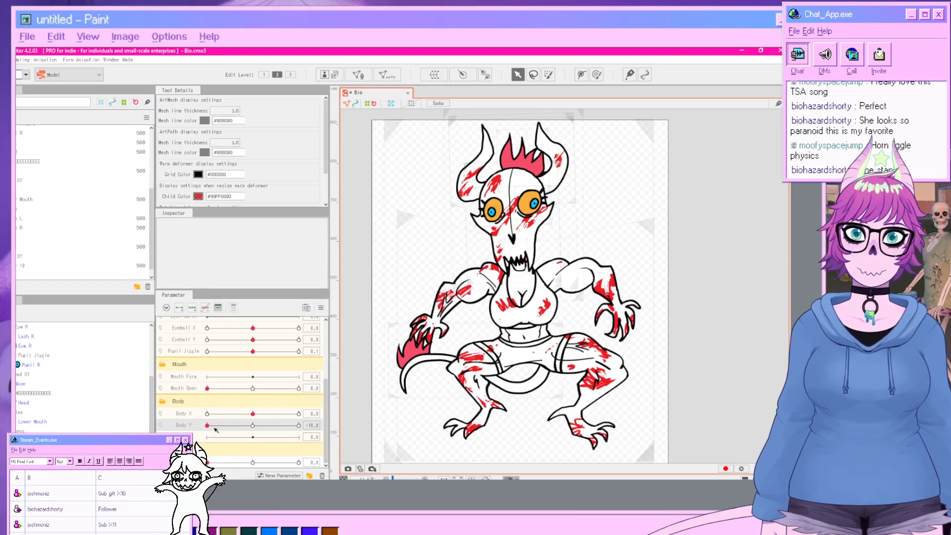
pyautogui.moveTo(215, 429); pyautogui.dragTo(325, 424)
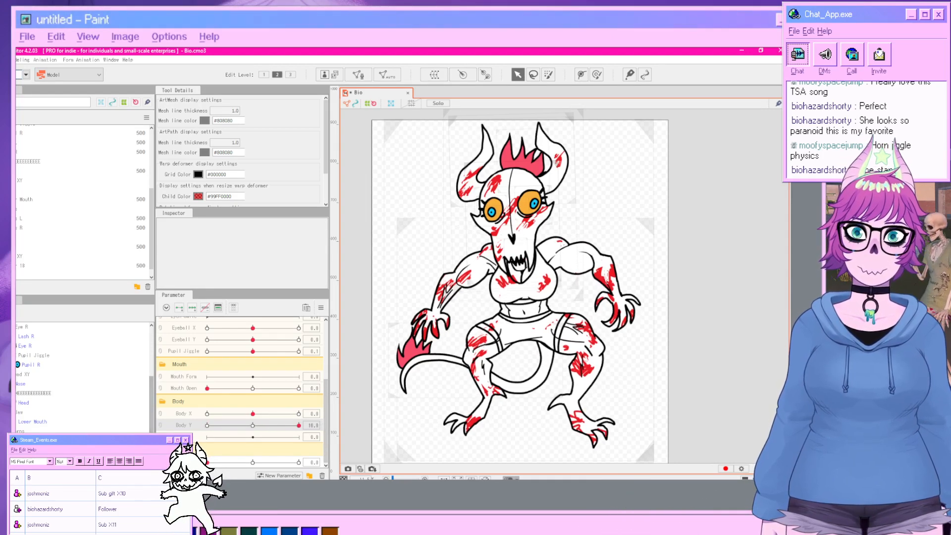
pyautogui.click(517, 349)
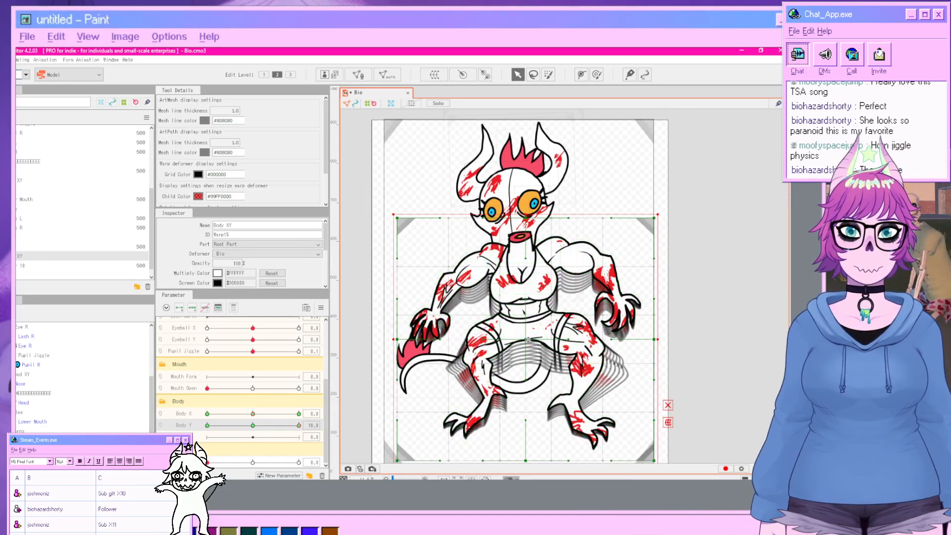
pyautogui.moveTo(526, 342); pyautogui.dragTo(519, 296)
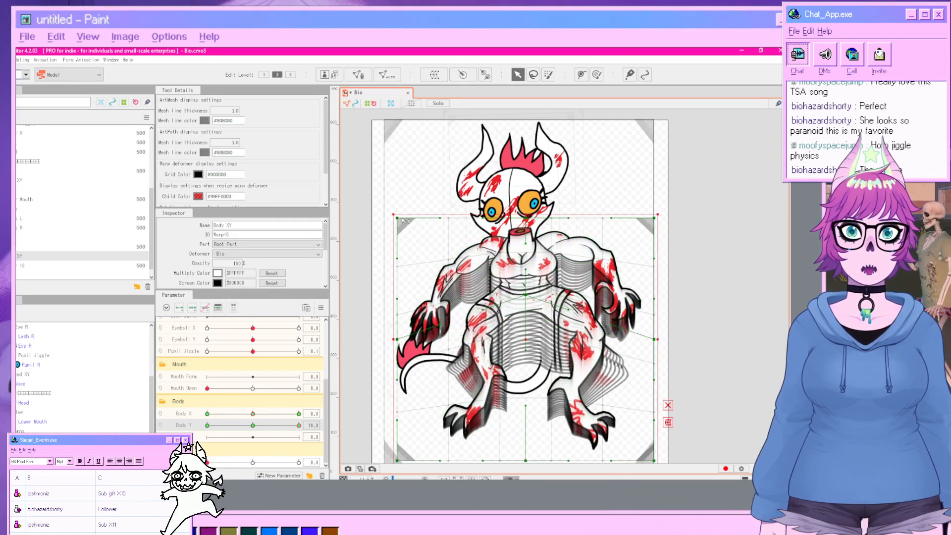
# Pull the Body XY deformer's top-left corner slightly outward at Body Y 10.
pyautogui.moveTo(397, 218); pyautogui.dragTo(390, 218)
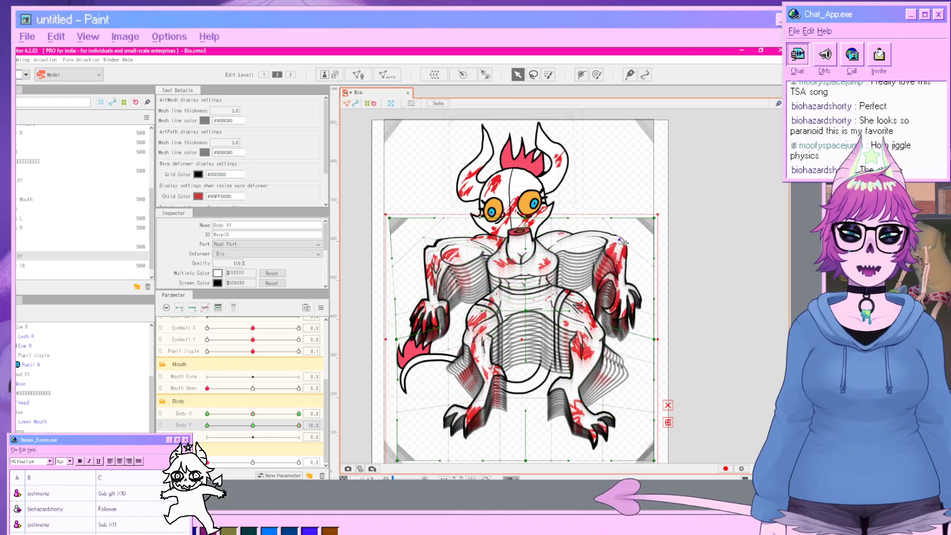
pyautogui.click(724, 275)
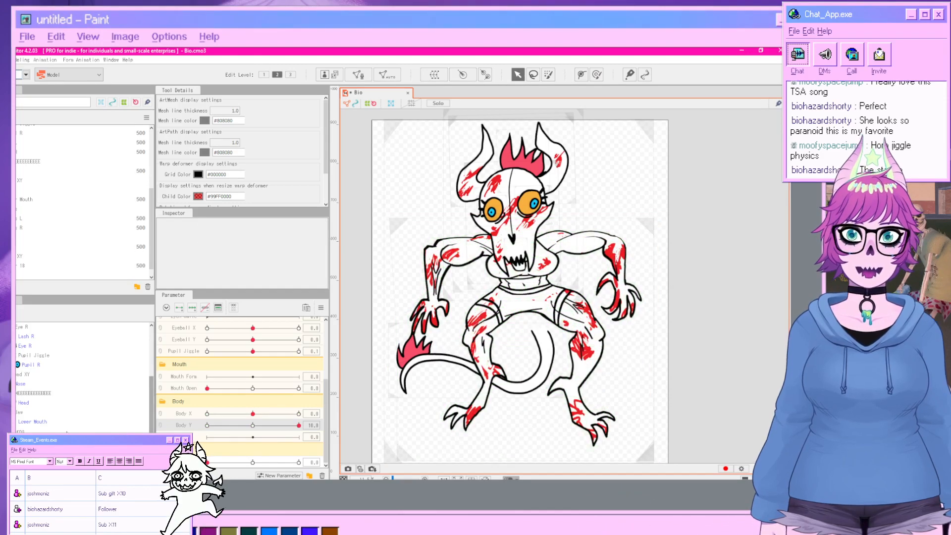
# Drag the Body XY deformer's lower and side points outward at Body Y 10 to widen the stretched body.
pyautogui.click(449, 353)
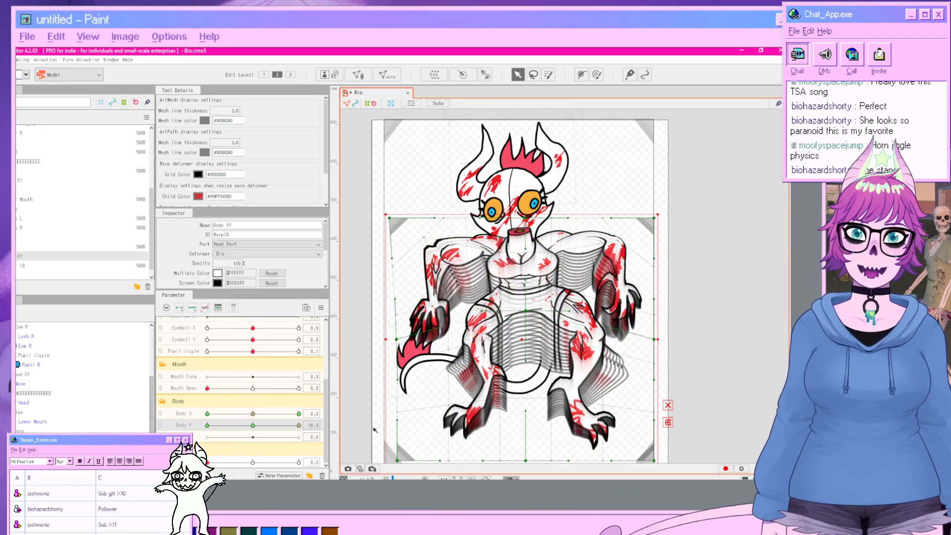
pyautogui.moveTo(449, 352); pyautogui.dragTo(410, 366)
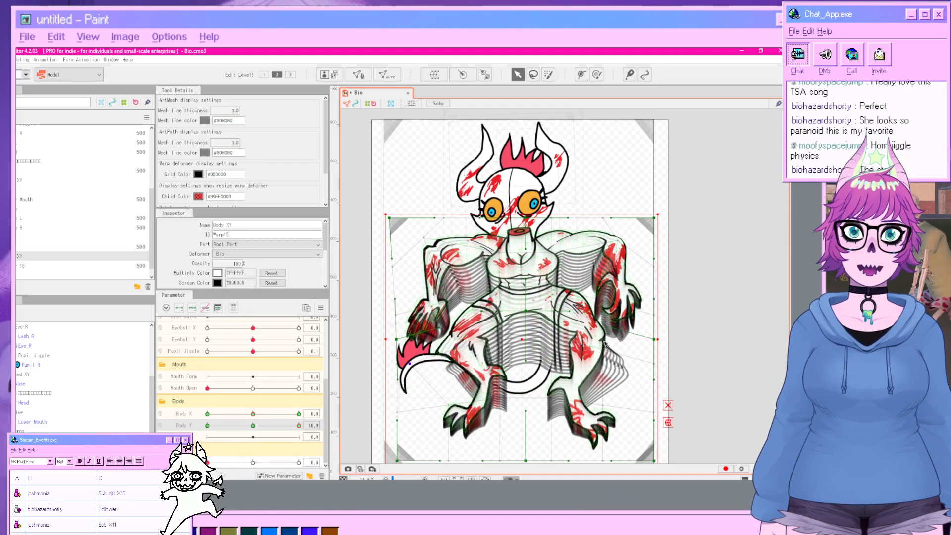
pyautogui.moveTo(592, 352); pyautogui.dragTo(646, 358)
pyautogui.moveTo(400, 304); pyautogui.dragTo(361, 259)
pyautogui.click(712, 304)
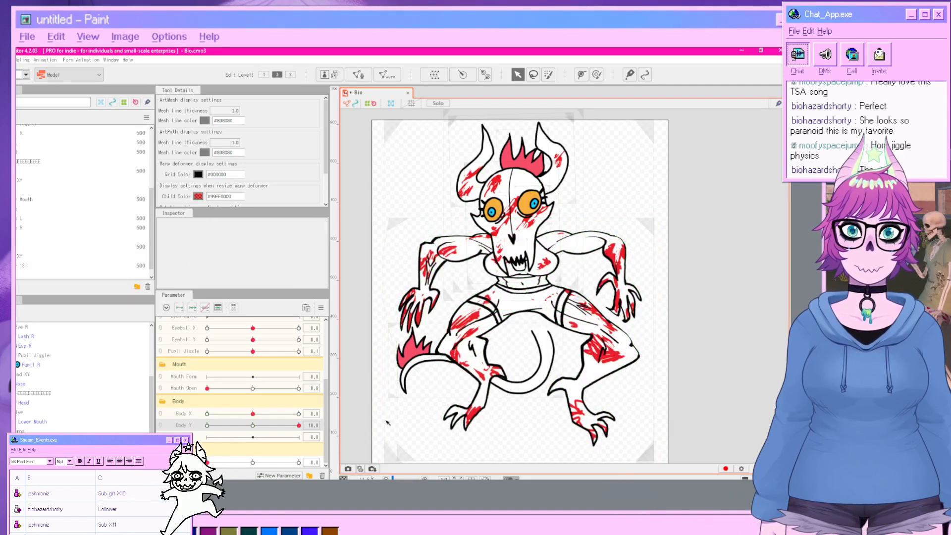
# Set Body Y back to 0, set Body Z to -10, and shift the Body XY deformer's centre and top edge to lean the body.
pyautogui.moveTo(299, 426); pyautogui.dragTo(253, 450)
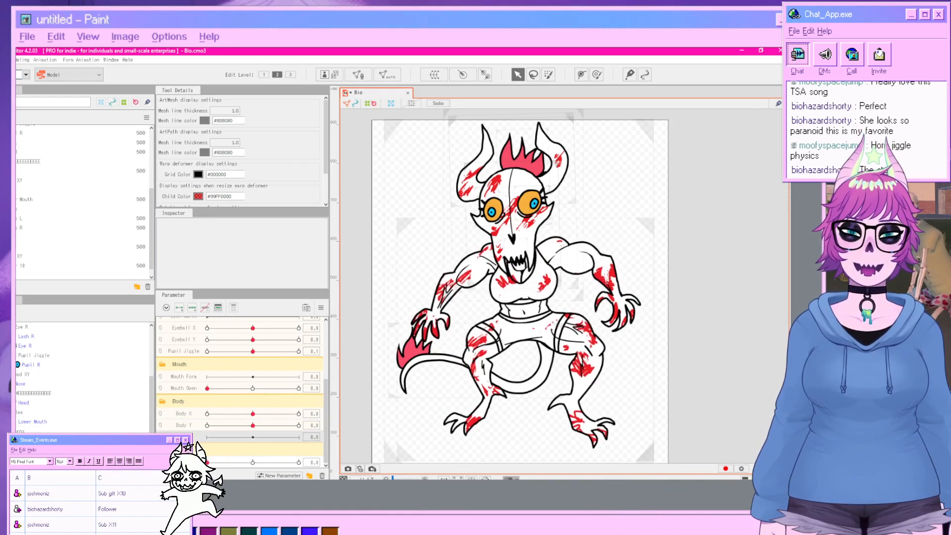
pyautogui.click(65, 256)
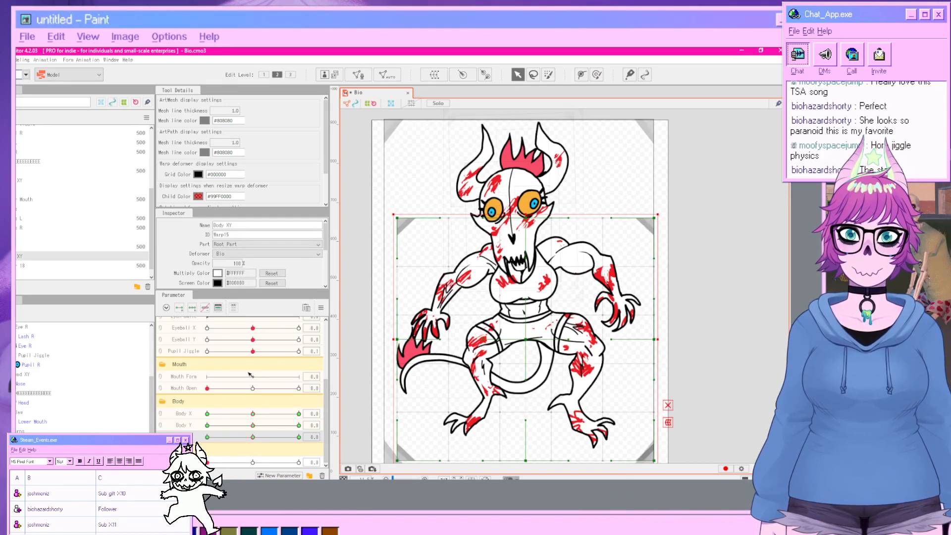
pyautogui.moveTo(254, 438); pyautogui.dragTo(207, 437)
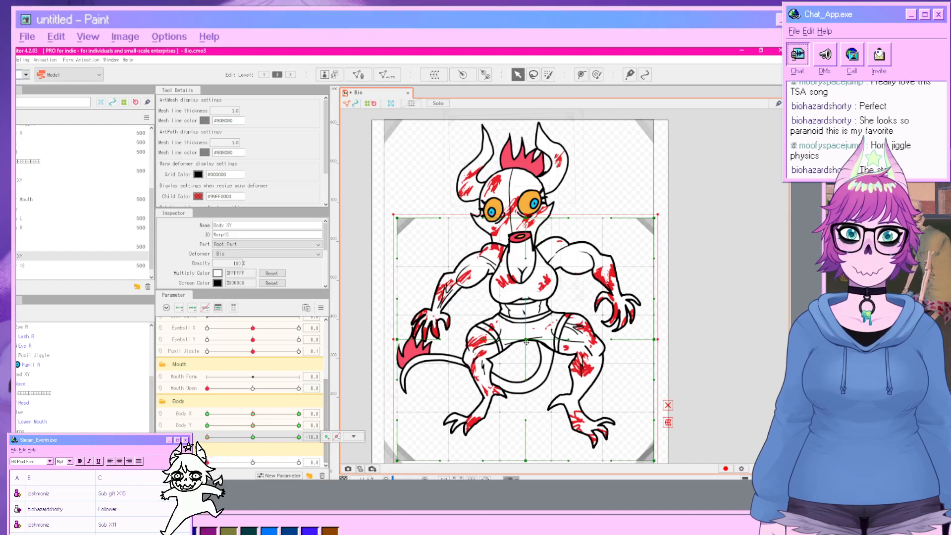
pyautogui.moveTo(526, 339); pyautogui.dragTo(478, 340)
pyautogui.moveTo(400, 219); pyautogui.dragTo(423, 219)
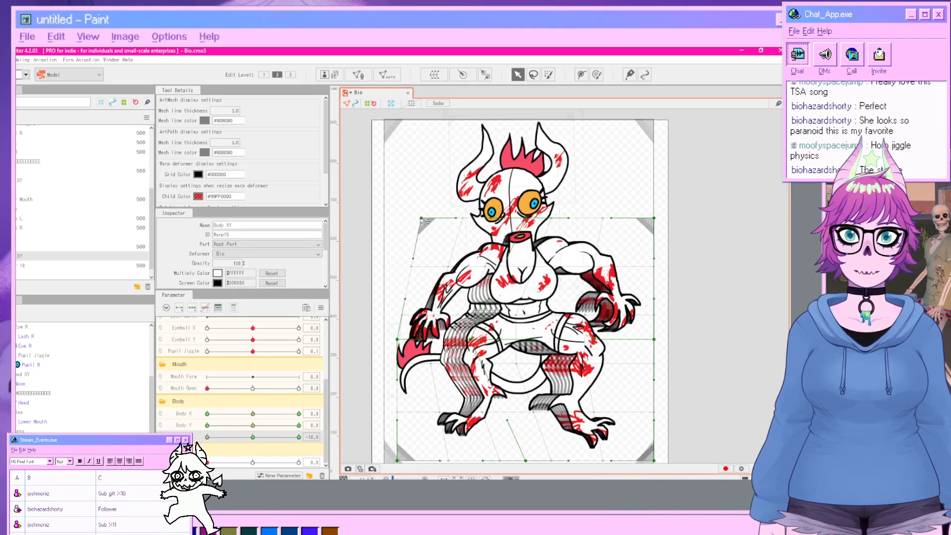
pyautogui.moveTo(526, 460); pyautogui.dragTo(533, 460)
pyautogui.click(707, 441)
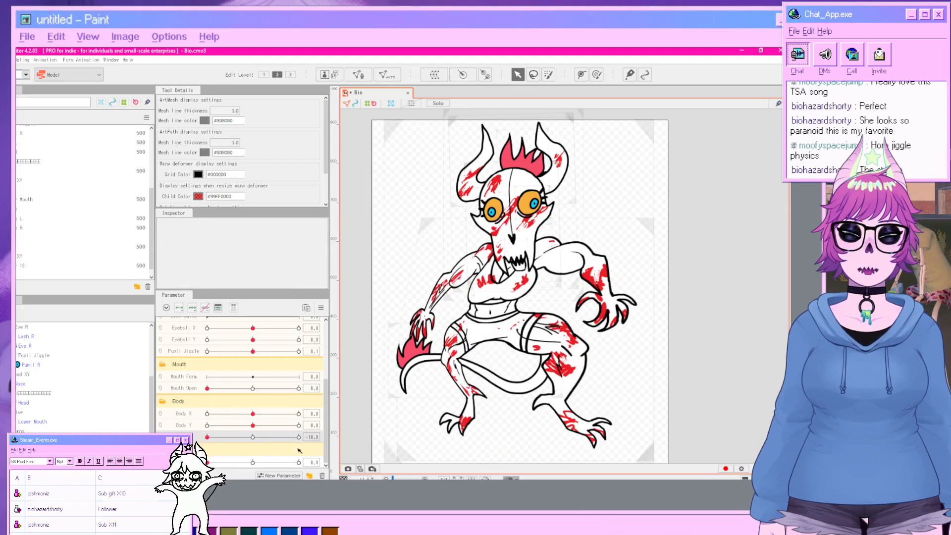
# Pull the Body XY deformer's left side point further outward for the Body Z -10 pose.
pyautogui.click(435, 364)
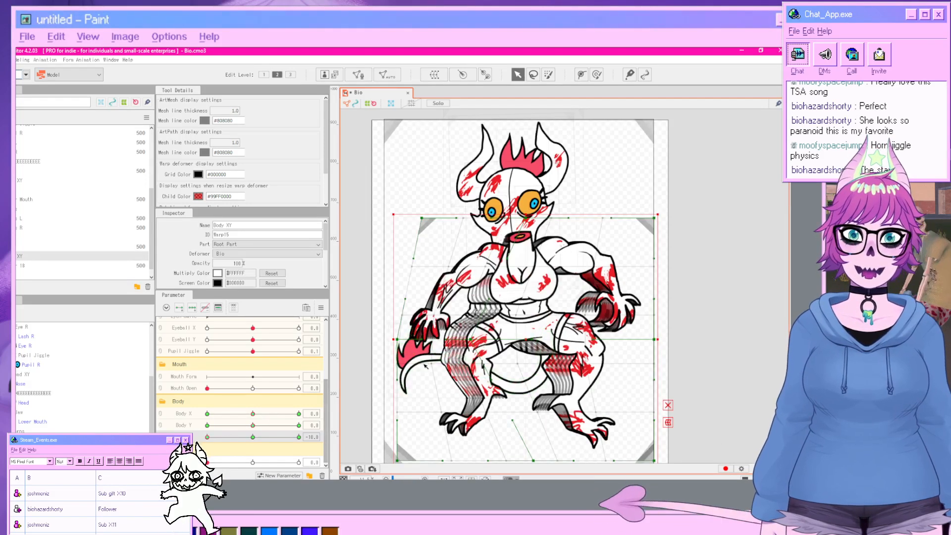
pyautogui.moveTo(435, 364); pyautogui.dragTo(400, 358)
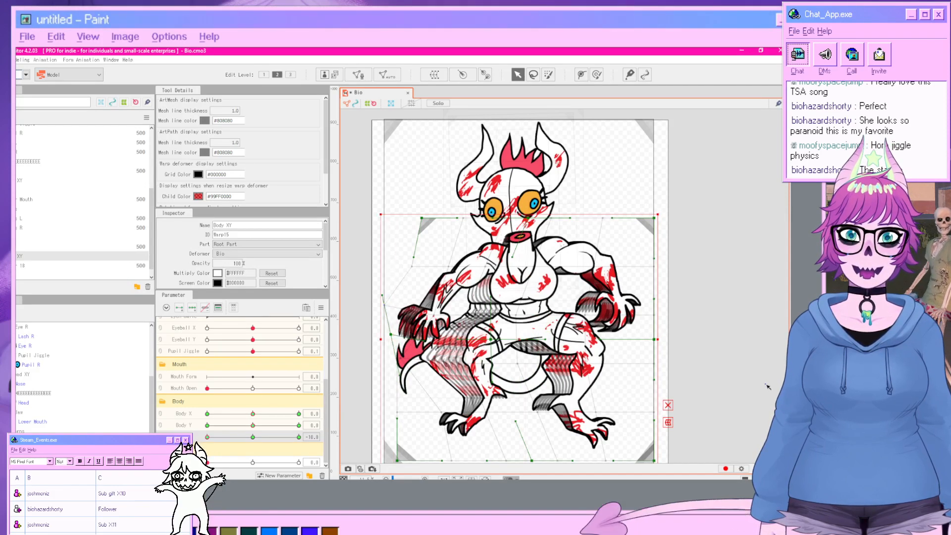
pyautogui.click(738, 389)
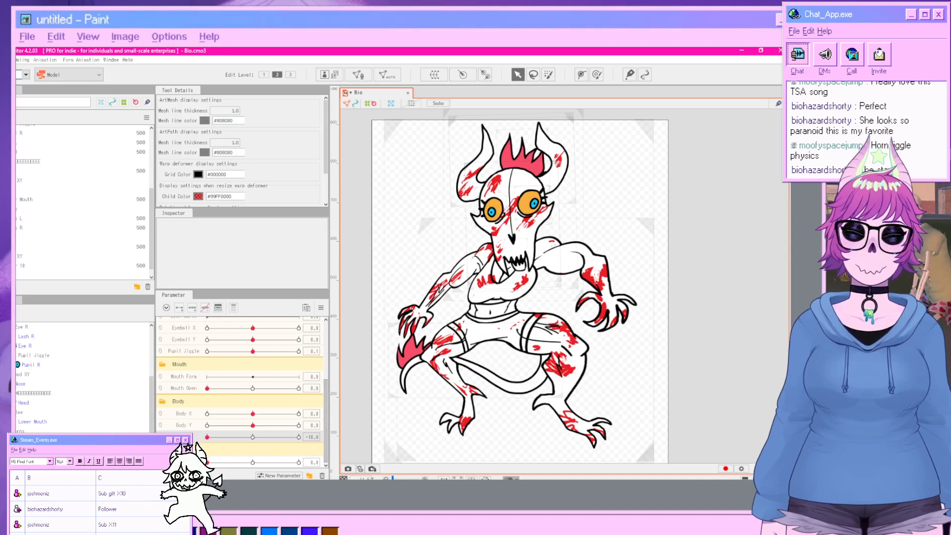
# Set Body Z to 10 and shift the Body XY deformer's centre and top edge to lean the body the opposite way.
pyautogui.click(49, 256)
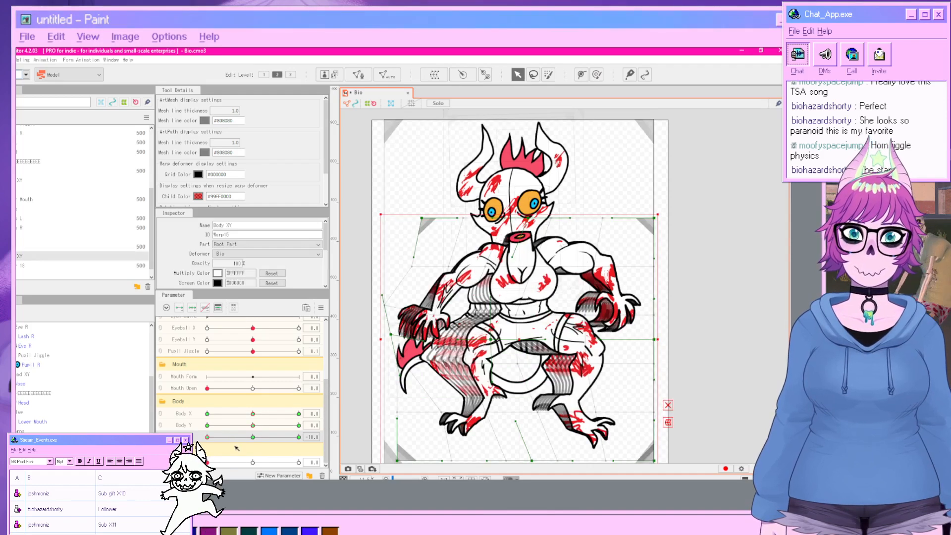
pyautogui.moveTo(225, 437); pyautogui.dragTo(301, 437)
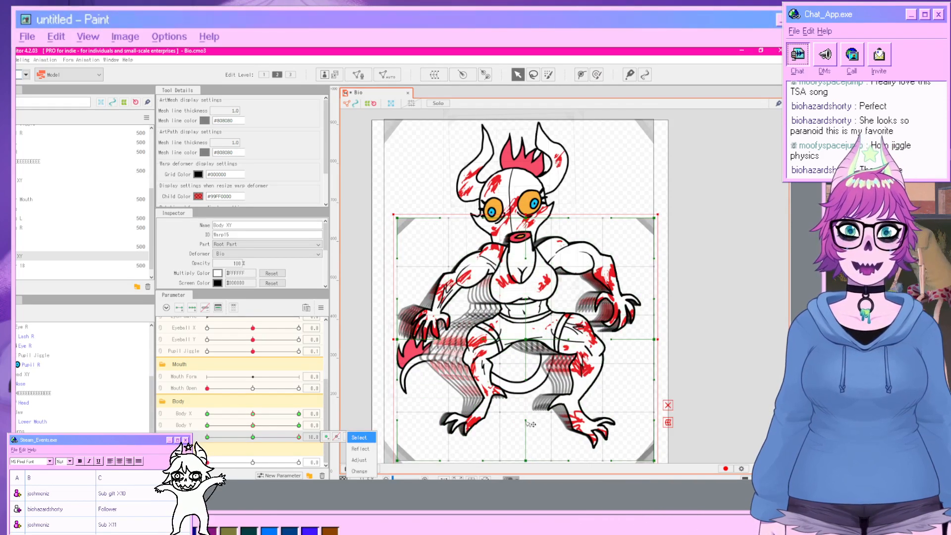
pyautogui.click(665, 407)
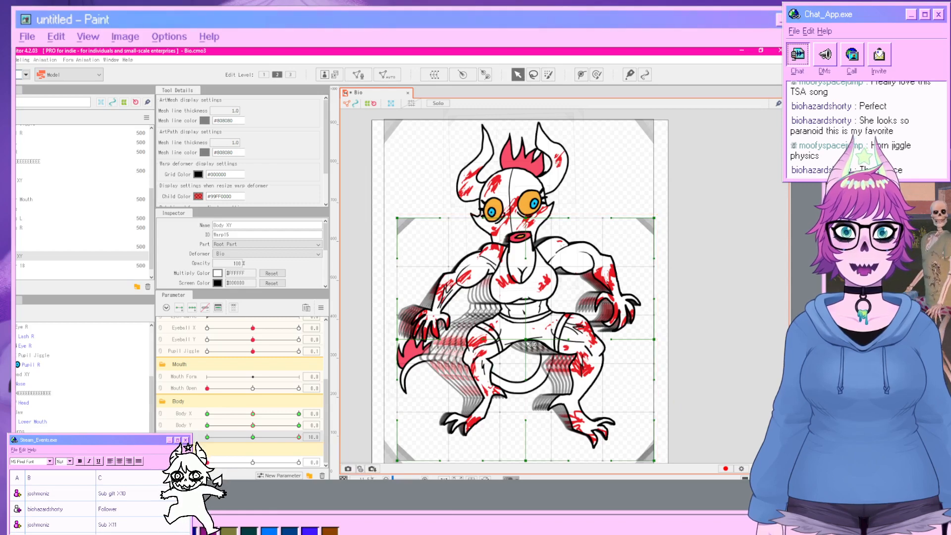
pyautogui.moveTo(527, 340); pyautogui.dragTo(565, 329)
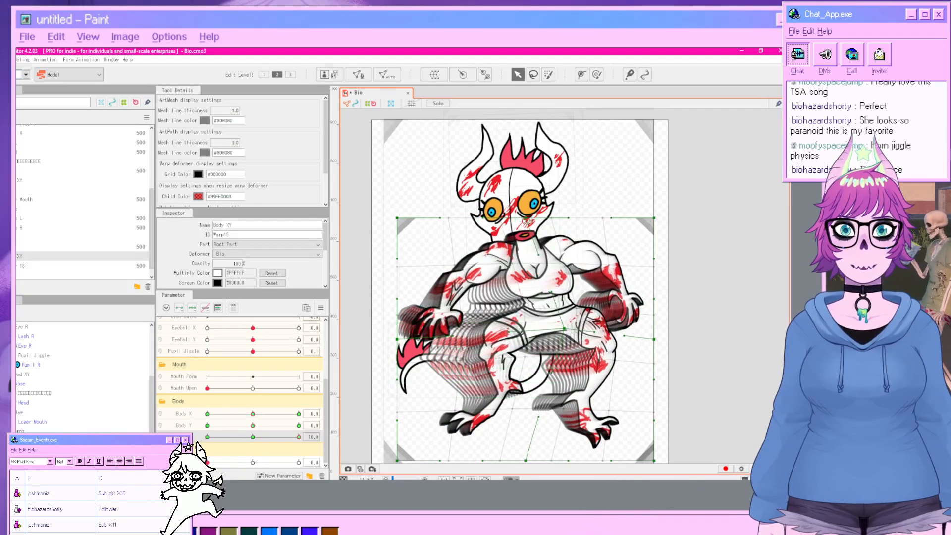
pyautogui.moveTo(526, 219); pyautogui.dragTo(509, 221)
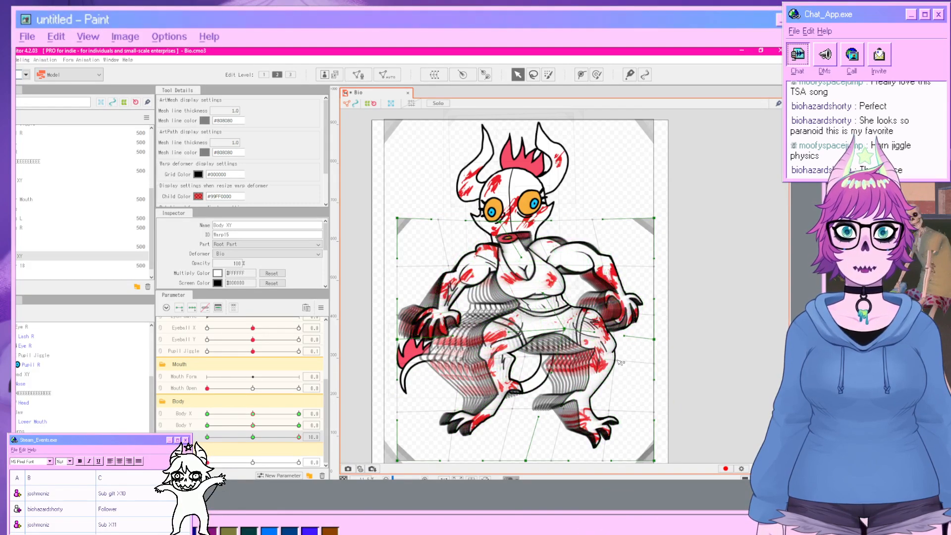
pyautogui.moveTo(618, 361); pyautogui.dragTo(652, 357)
pyautogui.click(735, 355)
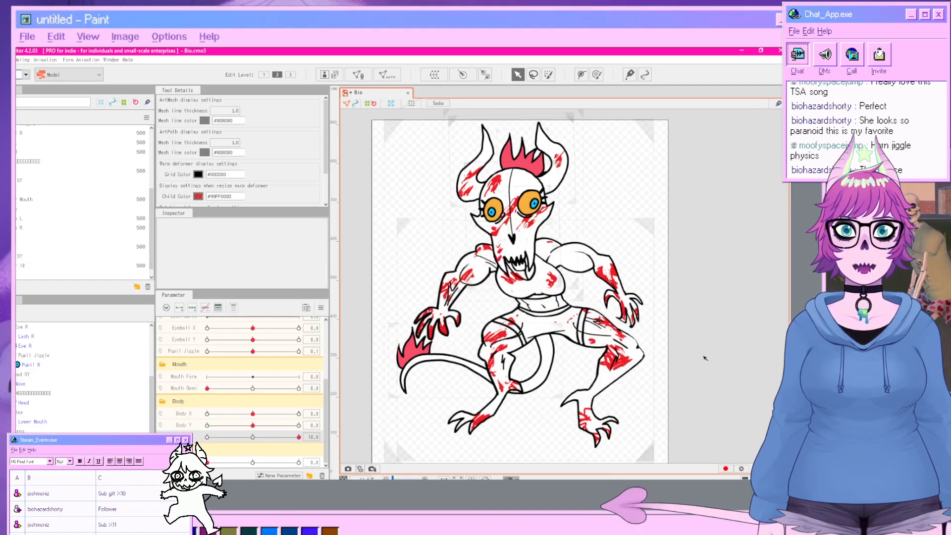
# Refine the Body Z -10 pose by dragging the Body XY deformer's top-left corner far outward.
pyautogui.moveTo(285, 438); pyautogui.dragTo(207, 437)
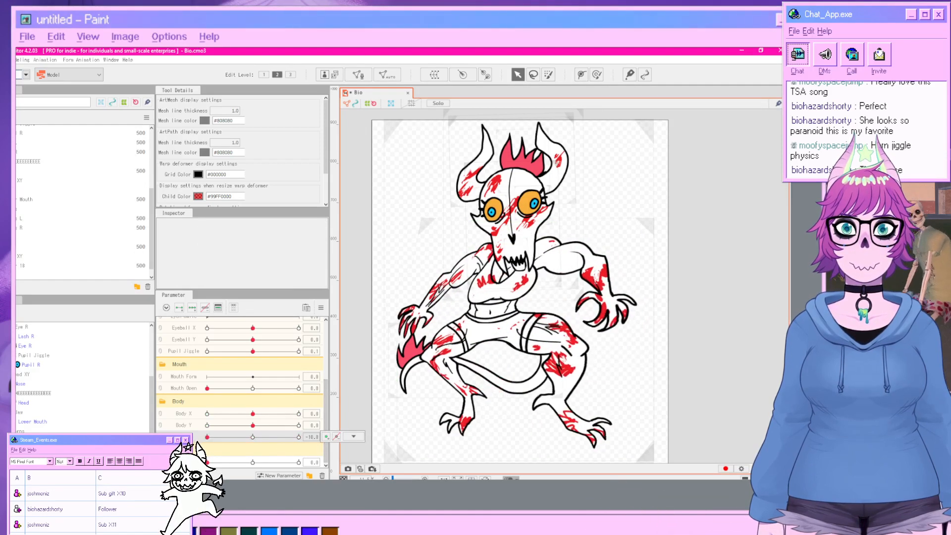
pyautogui.click(184, 442)
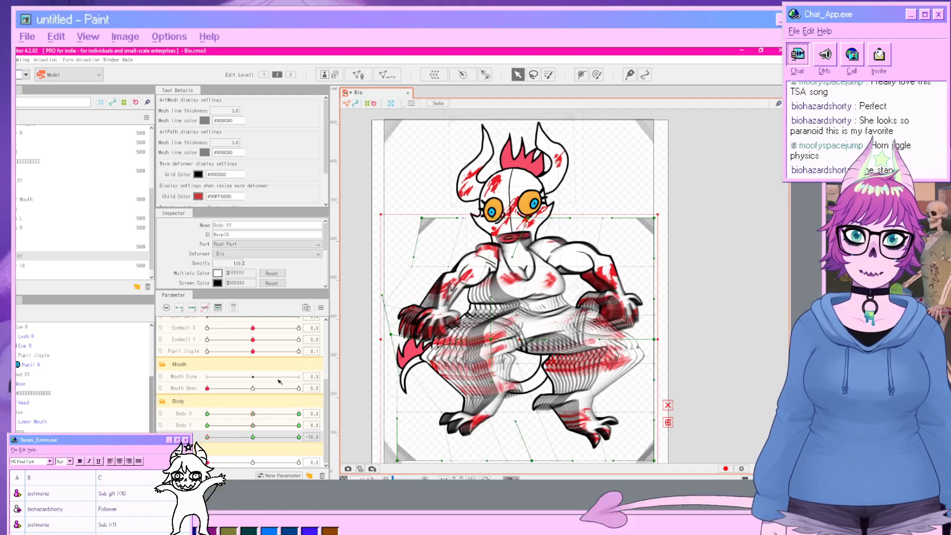
pyautogui.moveTo(447, 265); pyautogui.dragTo(437, 263)
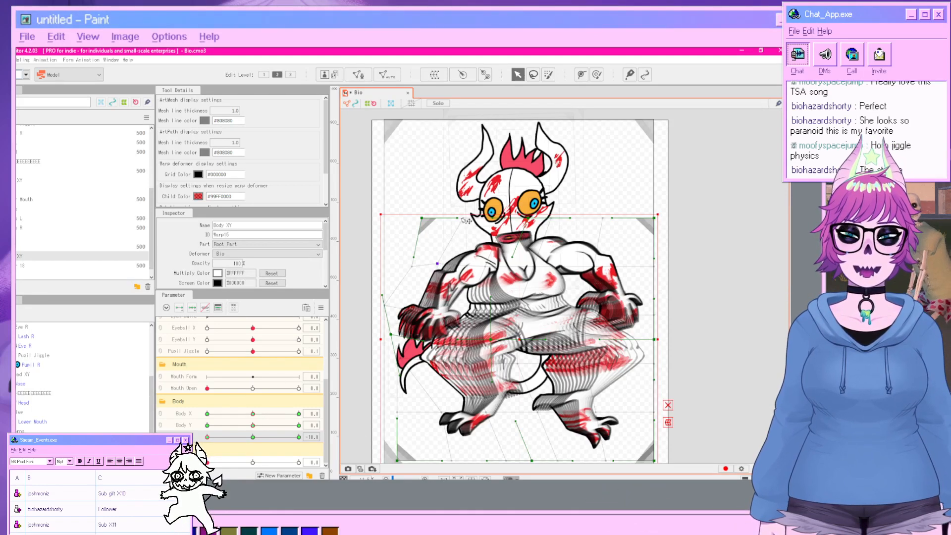
pyautogui.moveTo(466, 220); pyautogui.dragTo(358, 224)
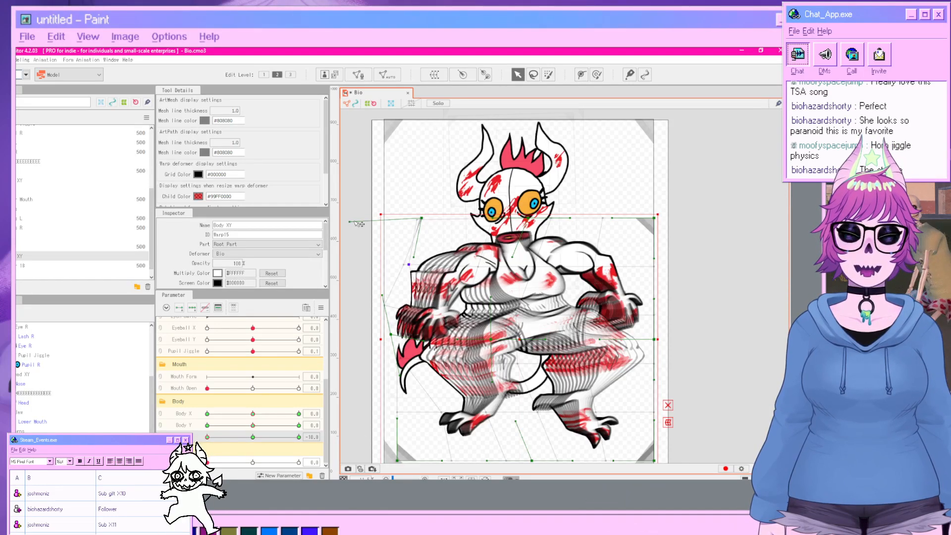
pyautogui.click(730, 307)
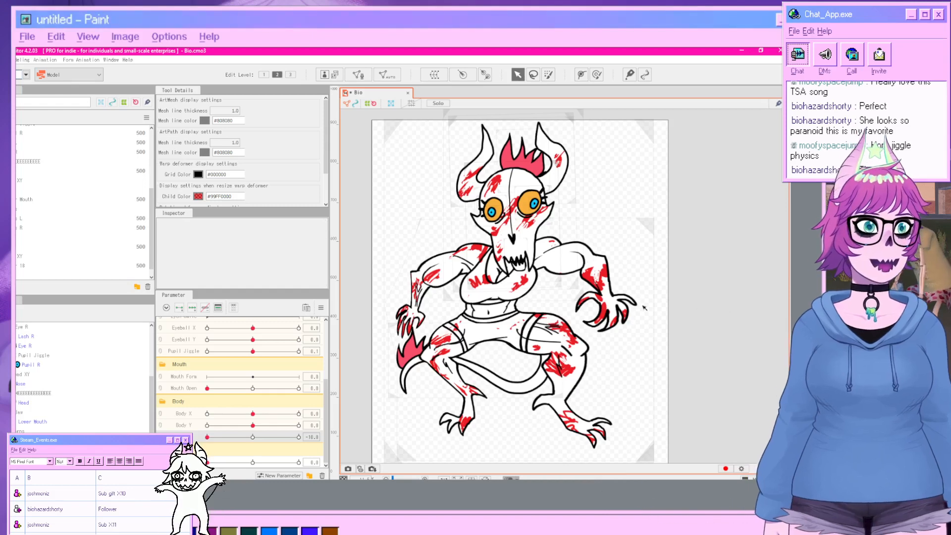
pyautogui.moveTo(219, 441); pyautogui.dragTo(249, 445)
# Open the Physics/Scene Blending Settings and preview the model playing a Random Pose scene.
pyautogui.click(24, 60)
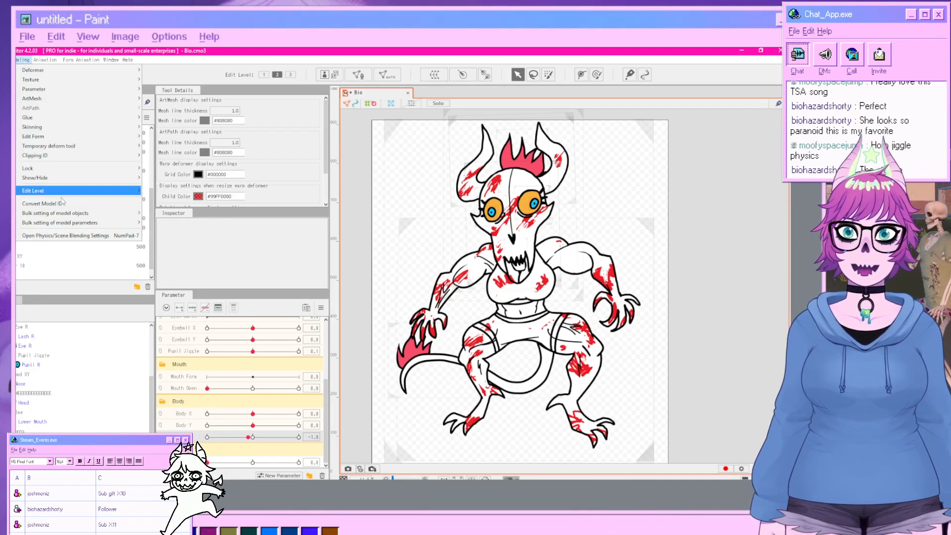
pyautogui.click(80, 233)
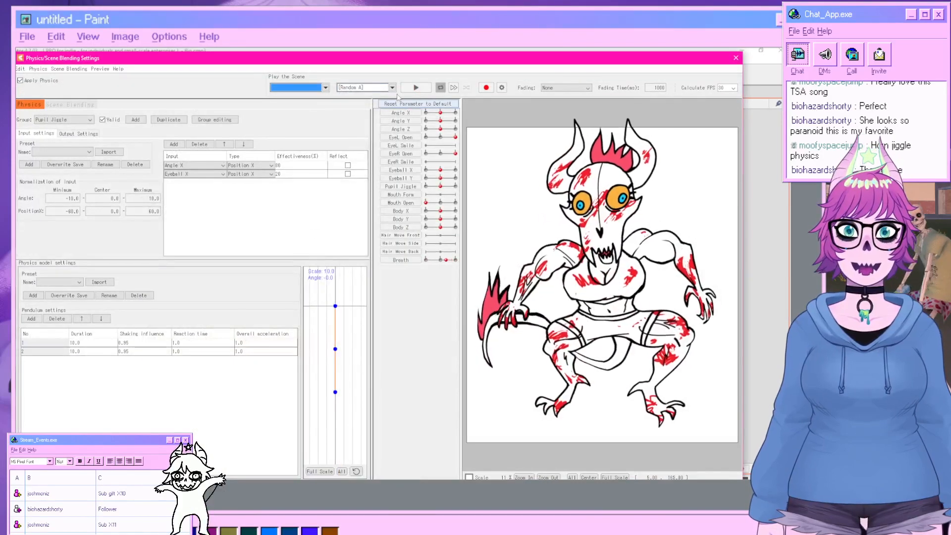
pyautogui.click(367, 88)
pyautogui.click(369, 111)
pyautogui.click(416, 87)
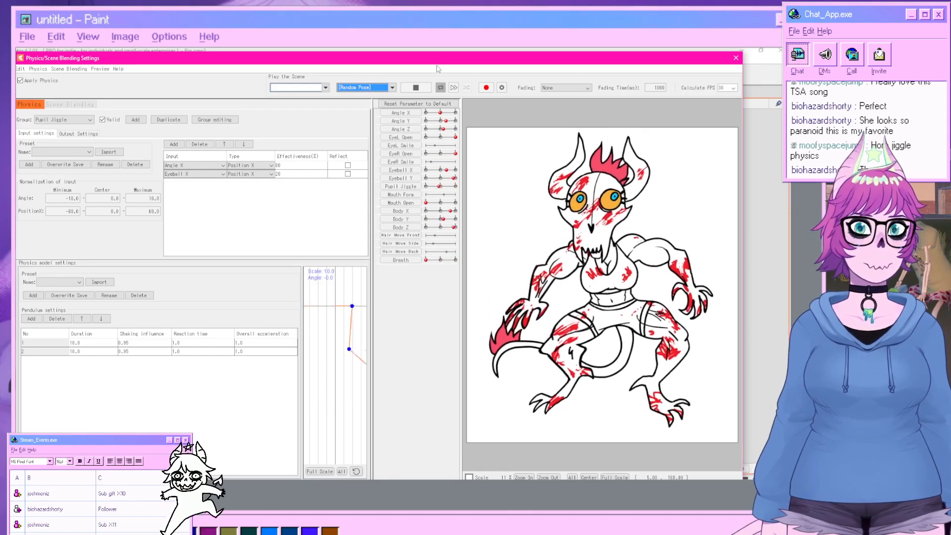
pyautogui.click(736, 58)
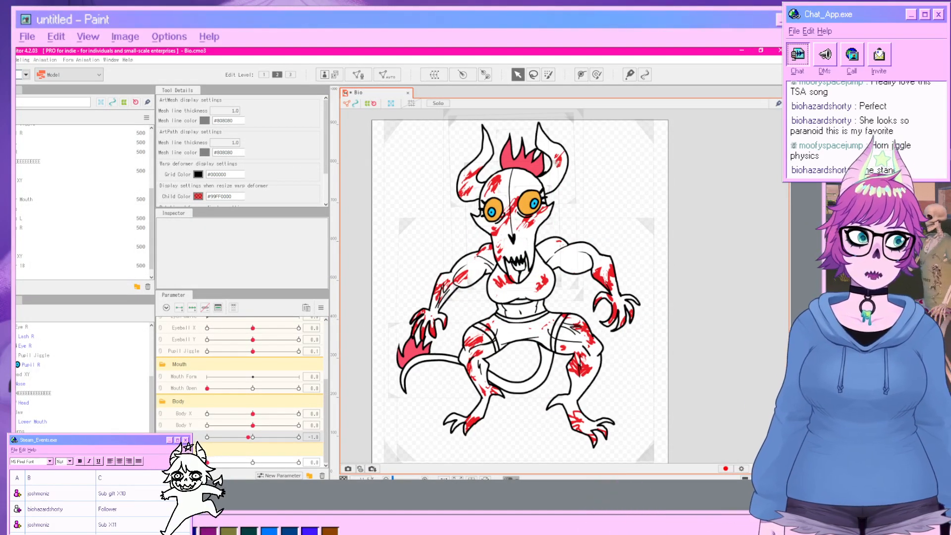
# Select the Horns deformer and create a new parameter named Horn Jiggle with range -30 to 30.
pyautogui.scroll(3, 84, 377)
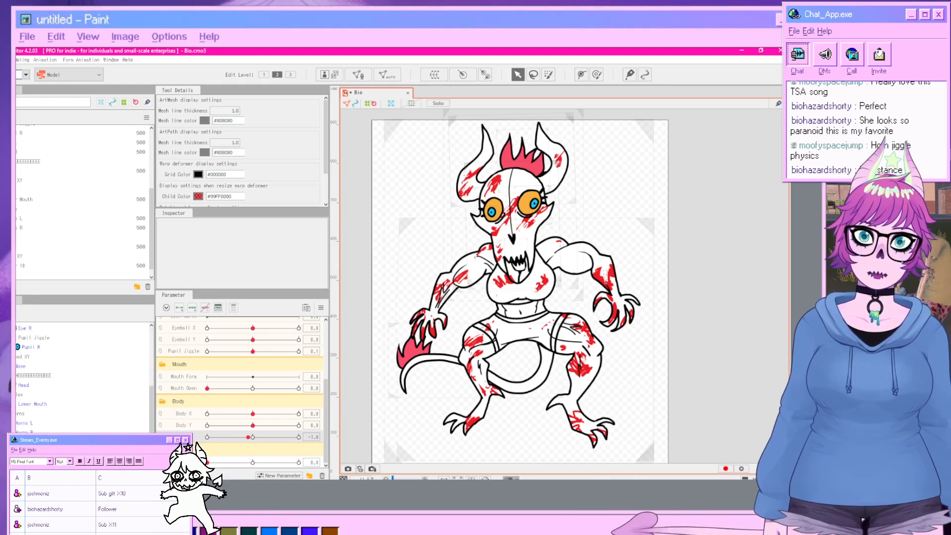
pyautogui.scroll(-3, 84, 377)
pyautogui.click(20, 414)
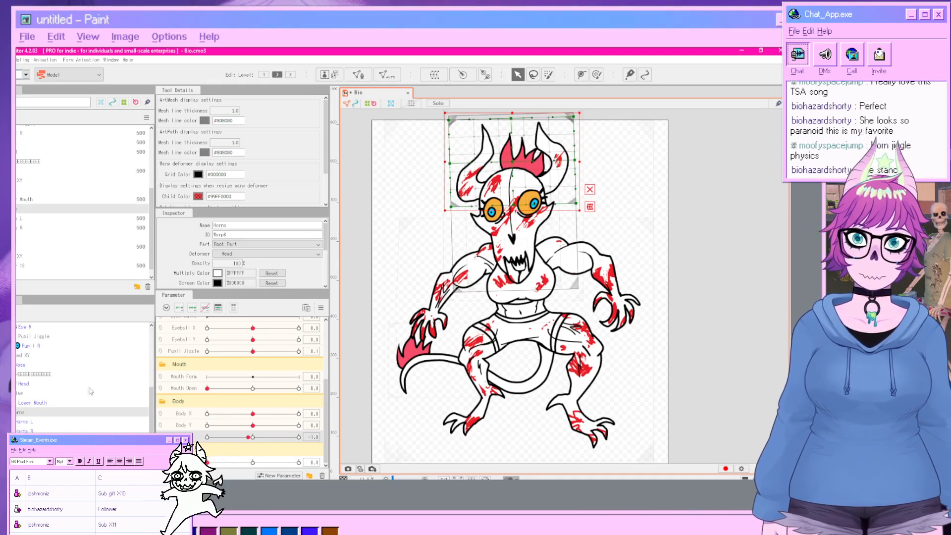
pyautogui.scroll(3, 226, 398)
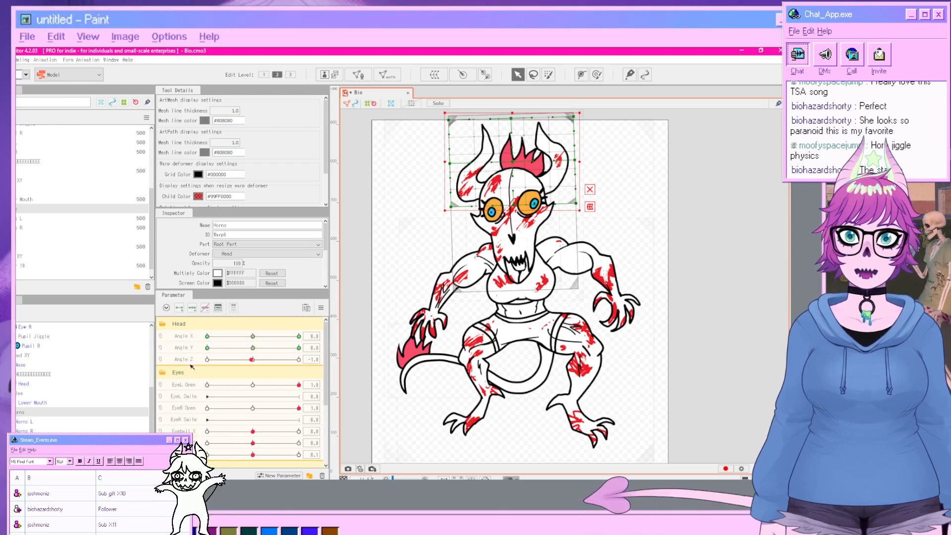
pyautogui.click(290, 474)
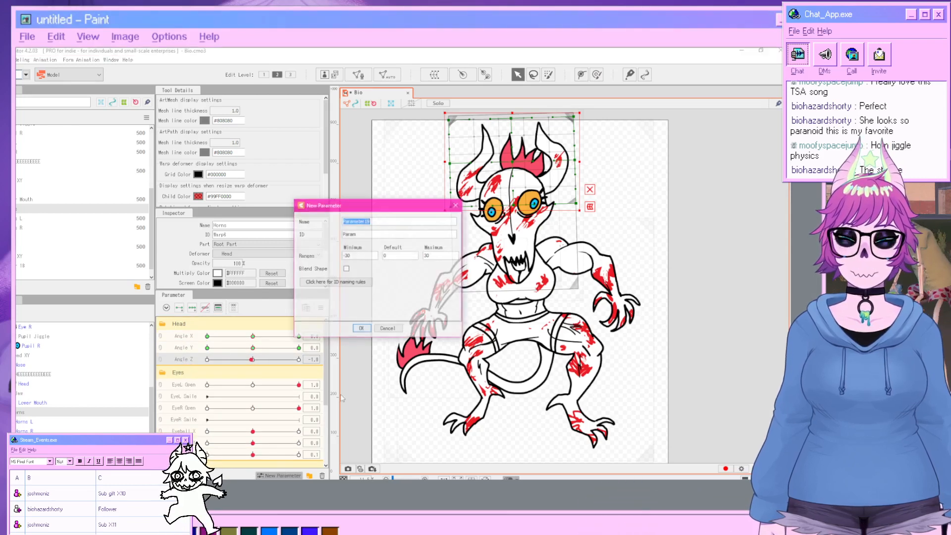
pyautogui.write('Hor')
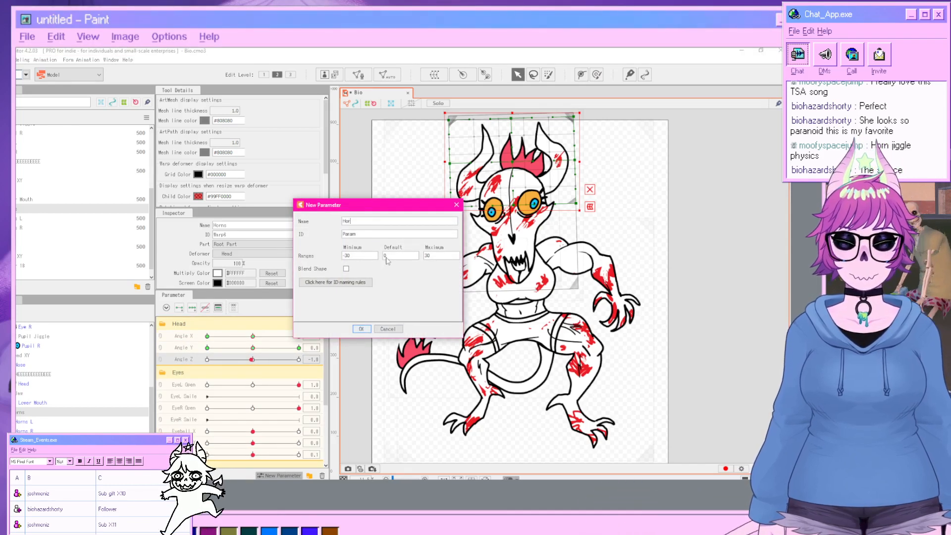
pyautogui.write('n Jiggle')
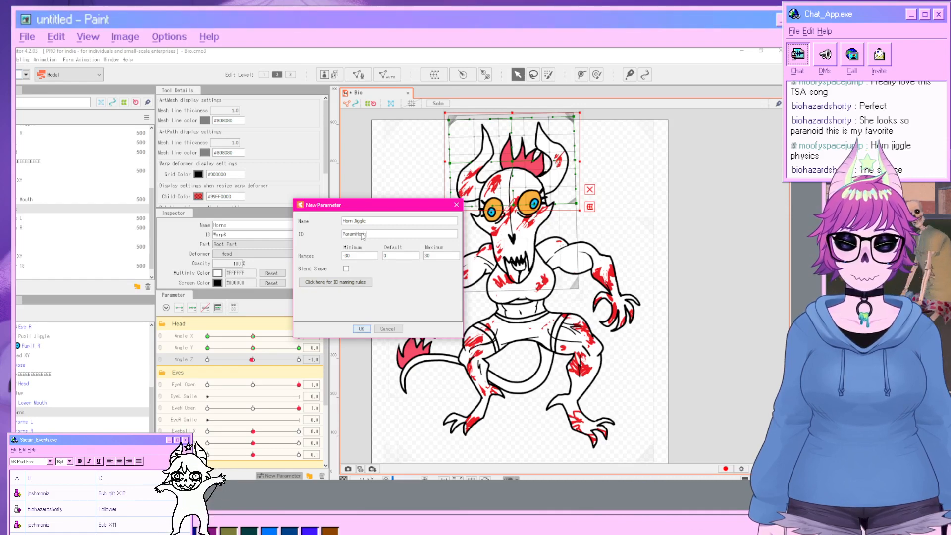
pyautogui.press('BackSpace')
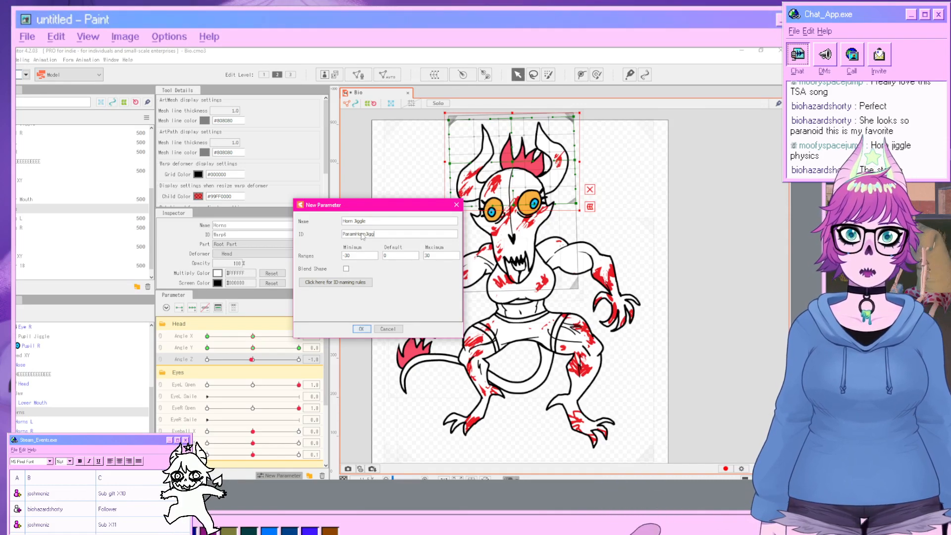
pyautogui.click(360, 330)
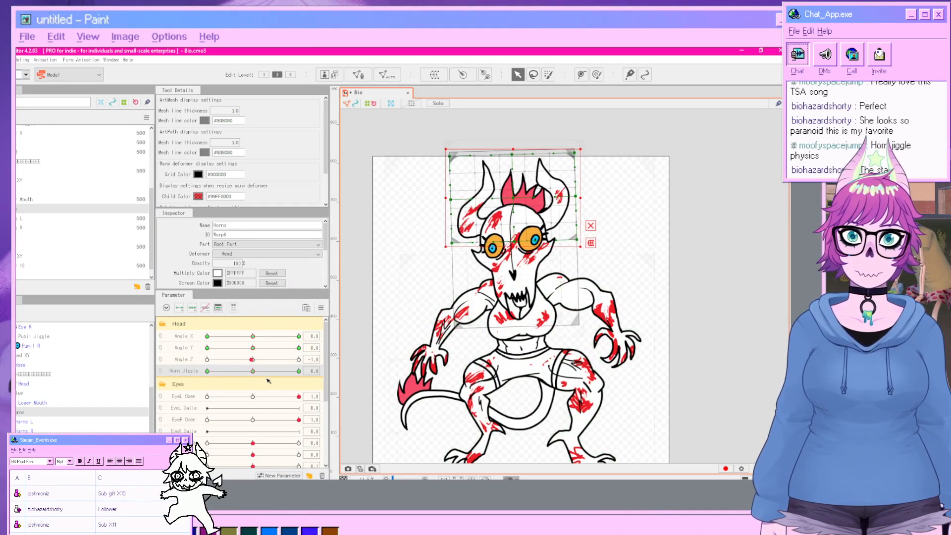
# Set Horn Jiggle to -30 and warp the Horns deformer so the horns lean to the left.
pyautogui.moveTo(256, 373); pyautogui.dragTo(207, 371)
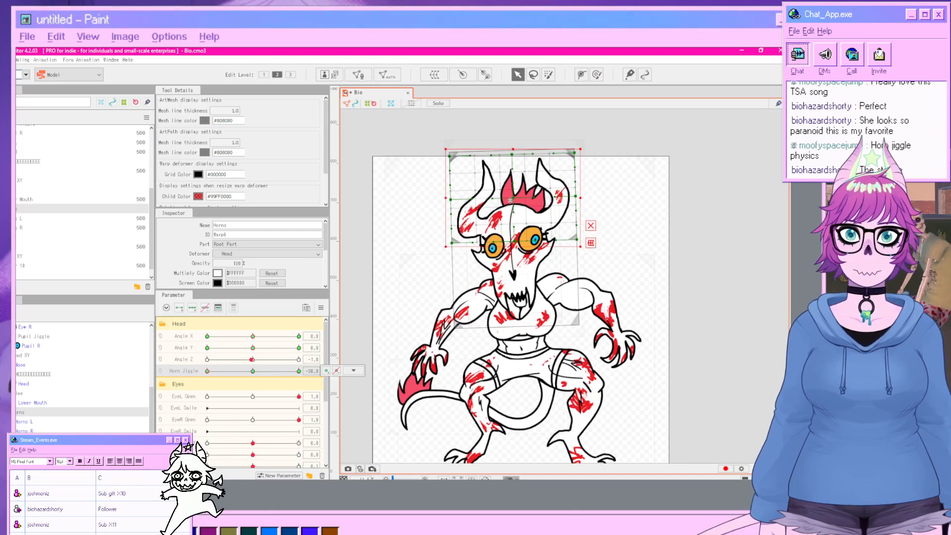
pyautogui.moveTo(510, 200); pyautogui.dragTo(506, 201)
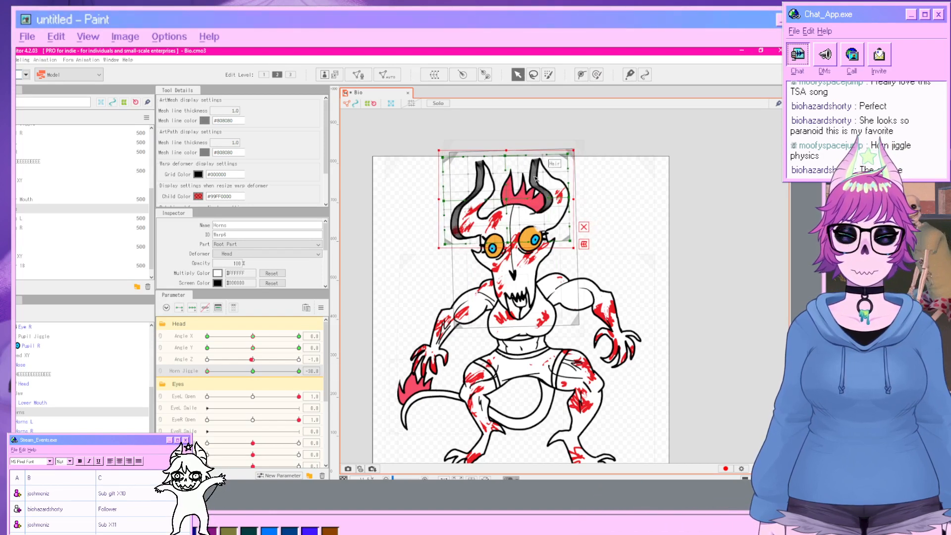
pyautogui.moveTo(569, 155); pyautogui.dragTo(549, 156)
pyautogui.click(553, 290)
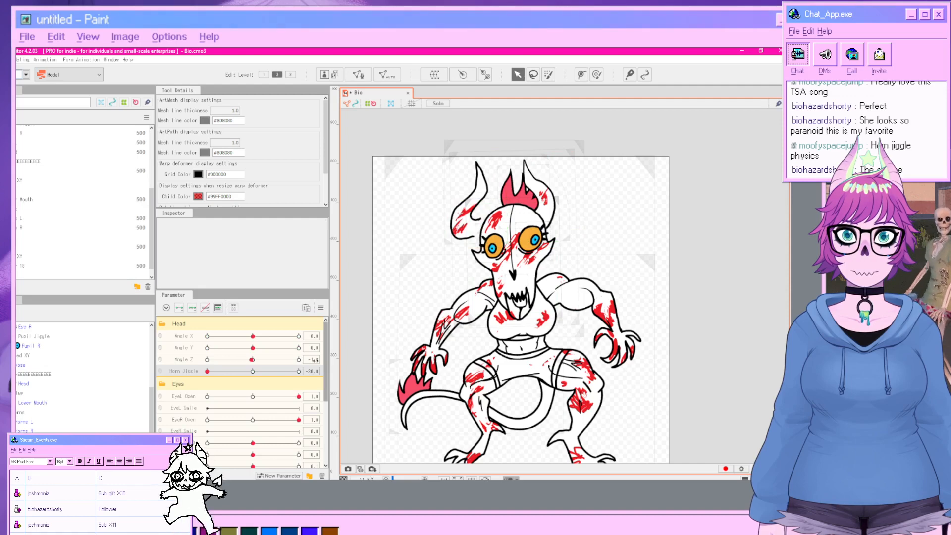
# Set Horn Jiggle to 30 and warp the Horns deformer so the horns lean to the right.
pyautogui.moveTo(221, 372); pyautogui.dragTo(299, 371)
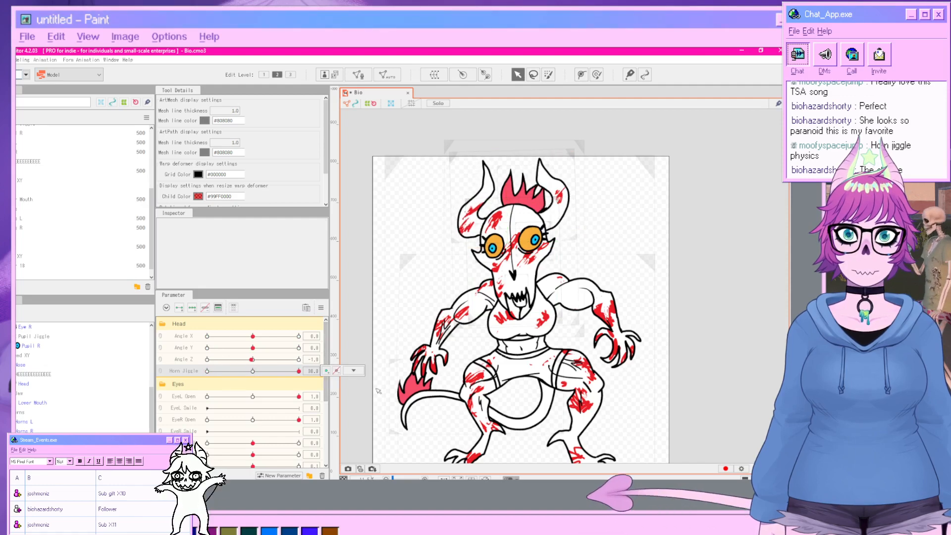
pyautogui.click(35, 413)
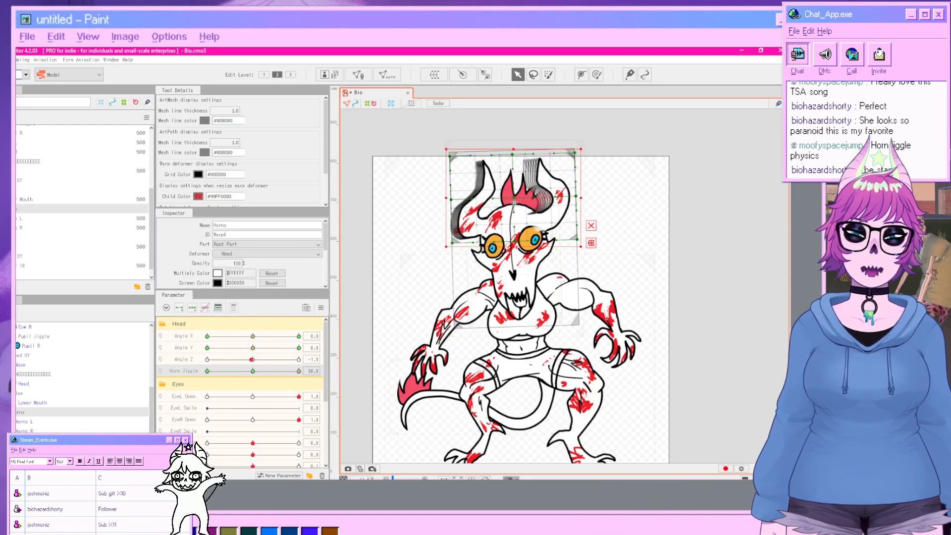
pyautogui.moveTo(509, 209); pyautogui.dragTo(514, 210)
pyautogui.moveTo(586, 158); pyautogui.dragTo(595, 161)
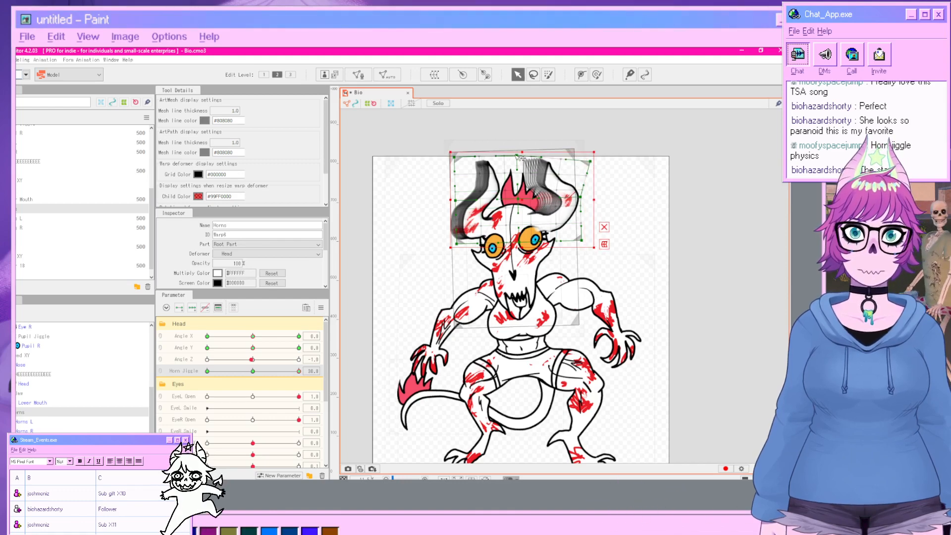
pyautogui.moveTo(519, 157); pyautogui.dragTo(524, 158)
pyautogui.click(626, 286)
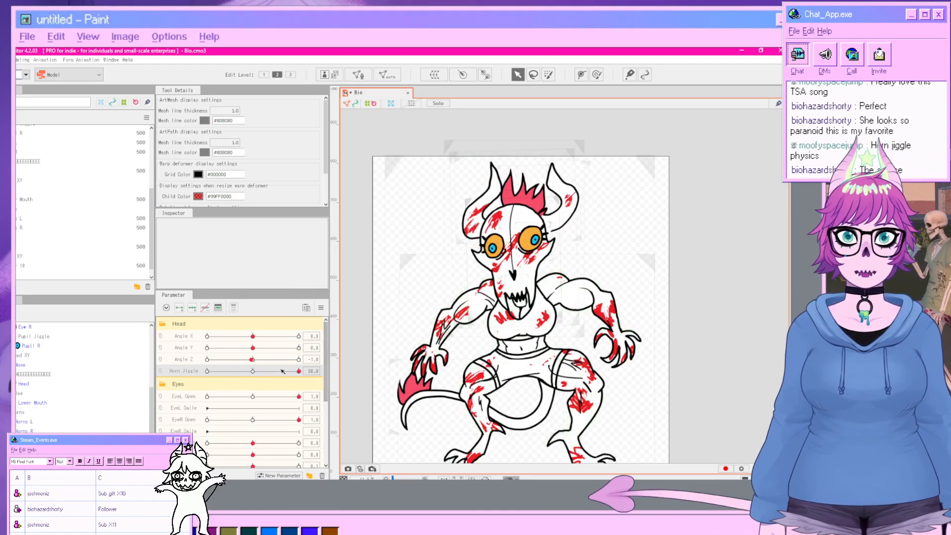
# Open the Physics/Scene Blending Settings and add a physics group named Horn Jiggle.
pyautogui.moveTo(282, 371); pyautogui.dragTo(253, 404)
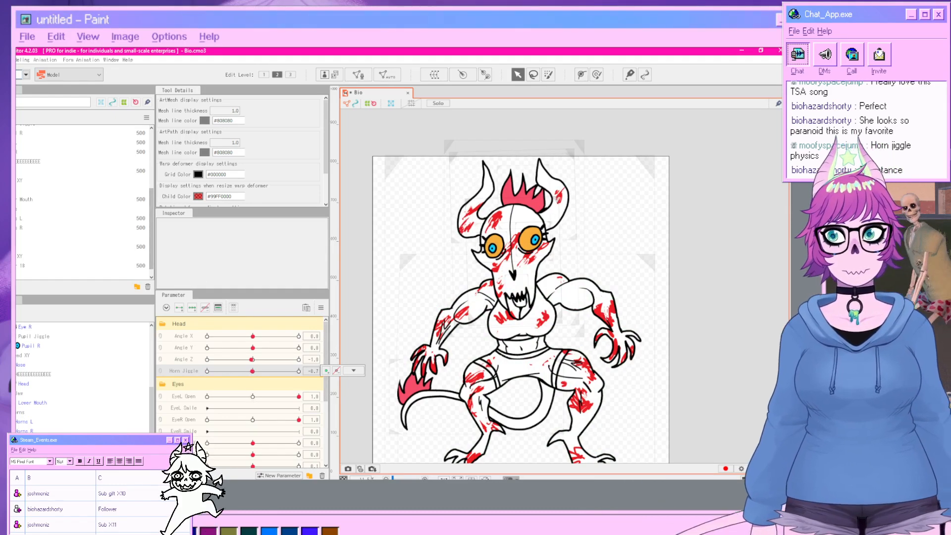
pyautogui.click(22, 60)
pyautogui.click(37, 237)
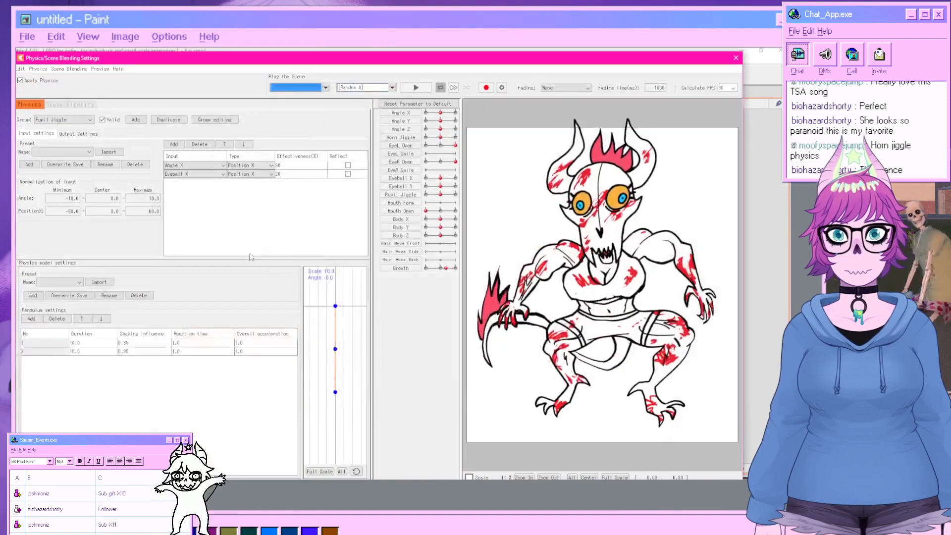
pyautogui.click(135, 120)
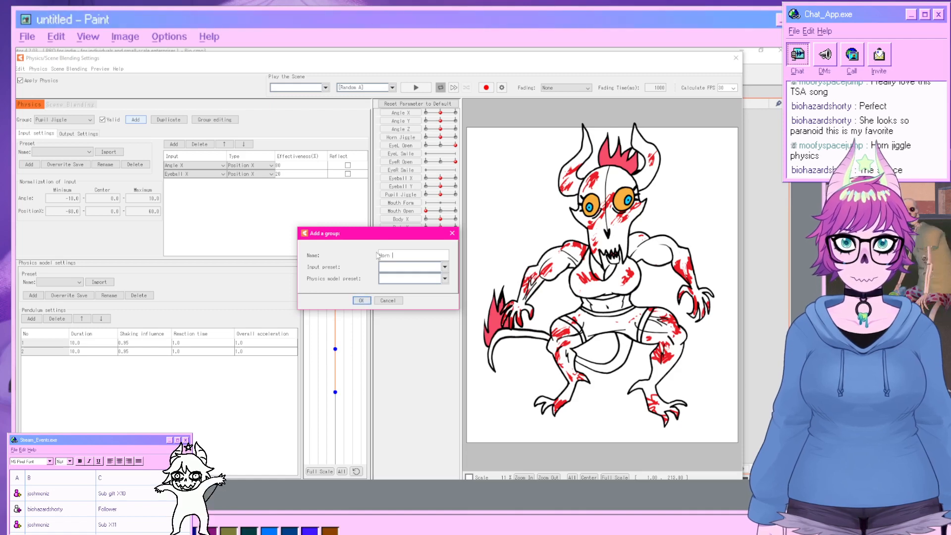
pyautogui.write('Horn Jiggle')
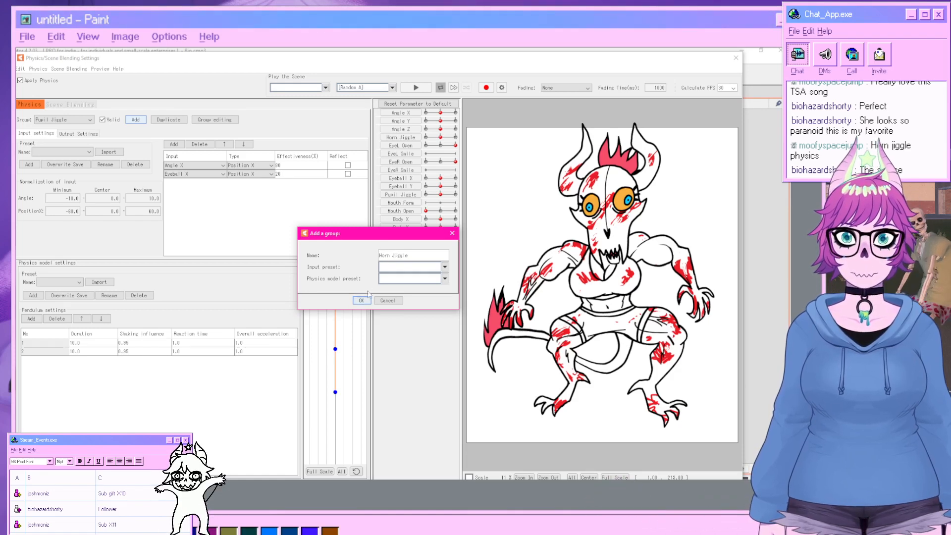
pyautogui.click(363, 301)
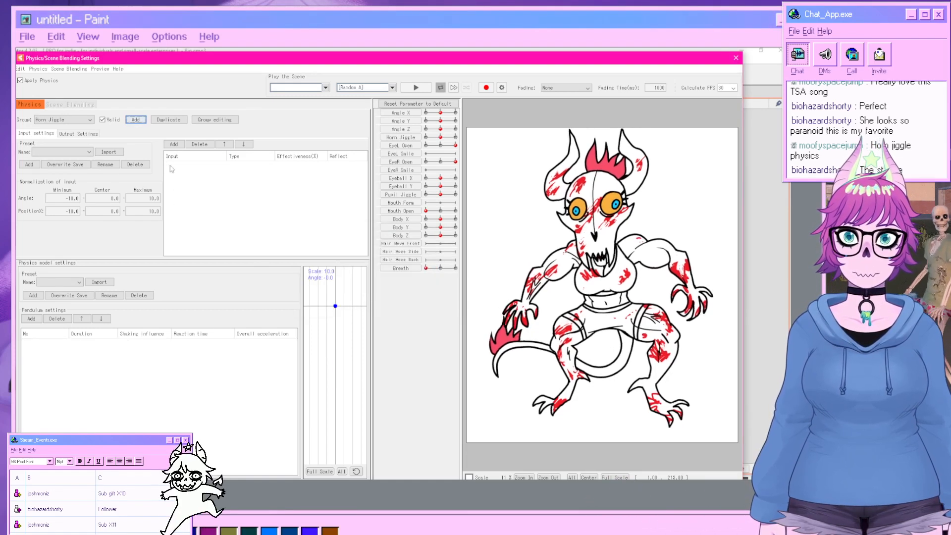
# Add Angle X as the Horn Jiggle group's input and add a pendulum to its physics model.
pyautogui.click(173, 144)
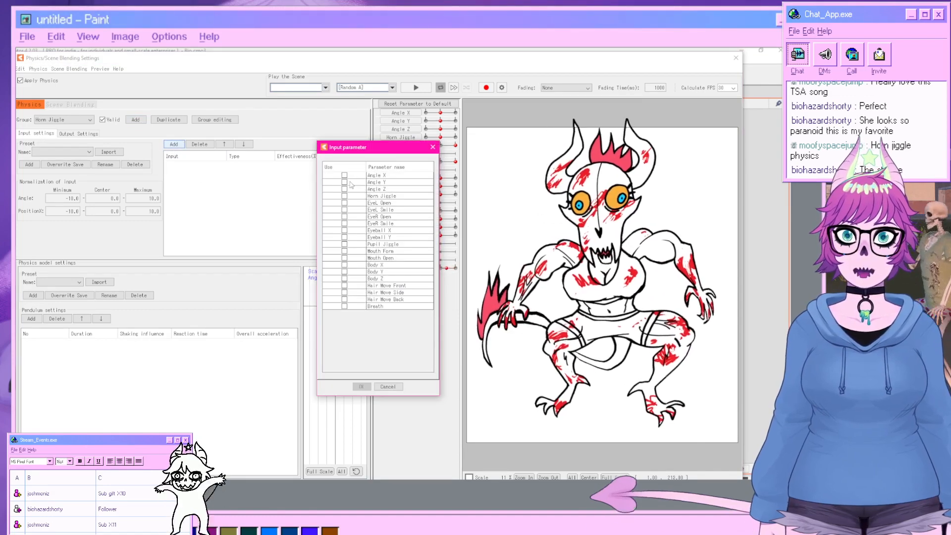
pyautogui.click(344, 175)
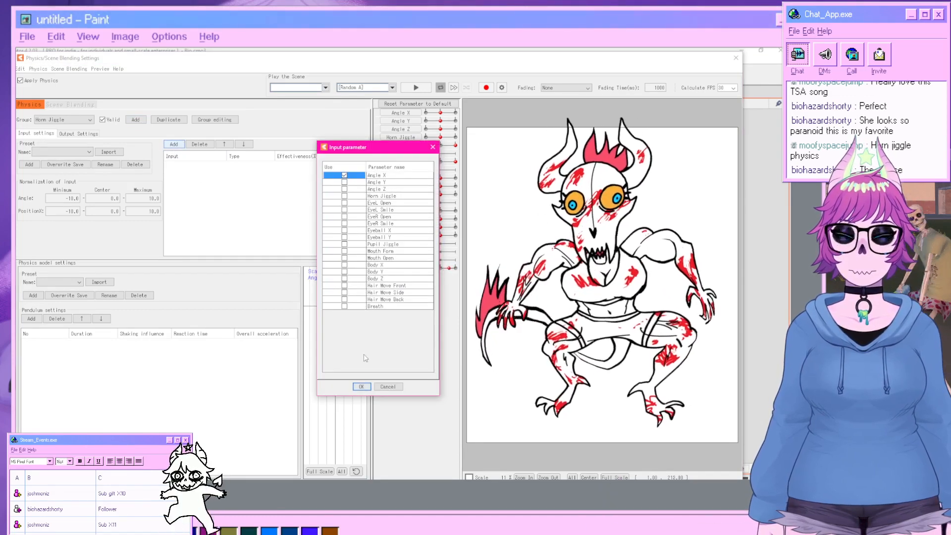
pyautogui.click(362, 387)
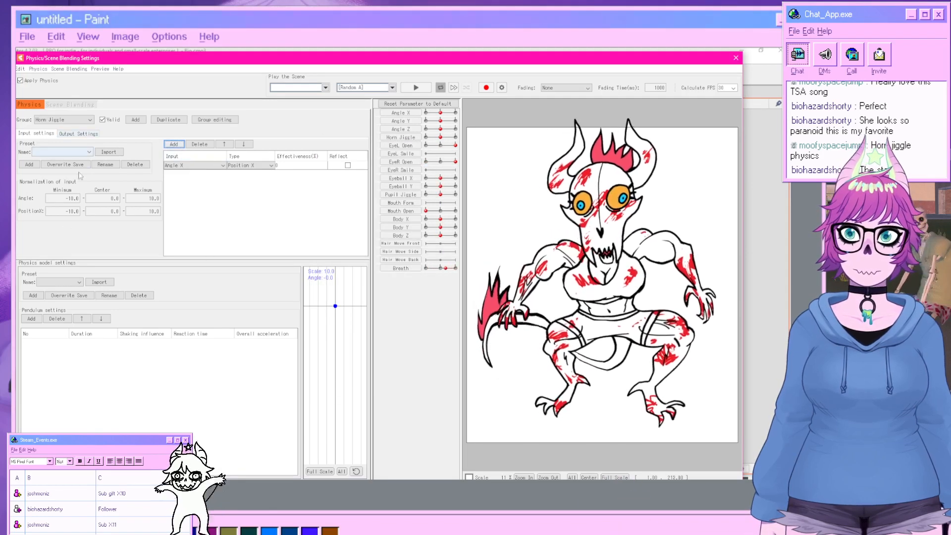
pyautogui.click(32, 319)
# Add Horn Jiggle as the group's output parameter.
pyautogui.click(79, 135)
pyautogui.click(27, 144)
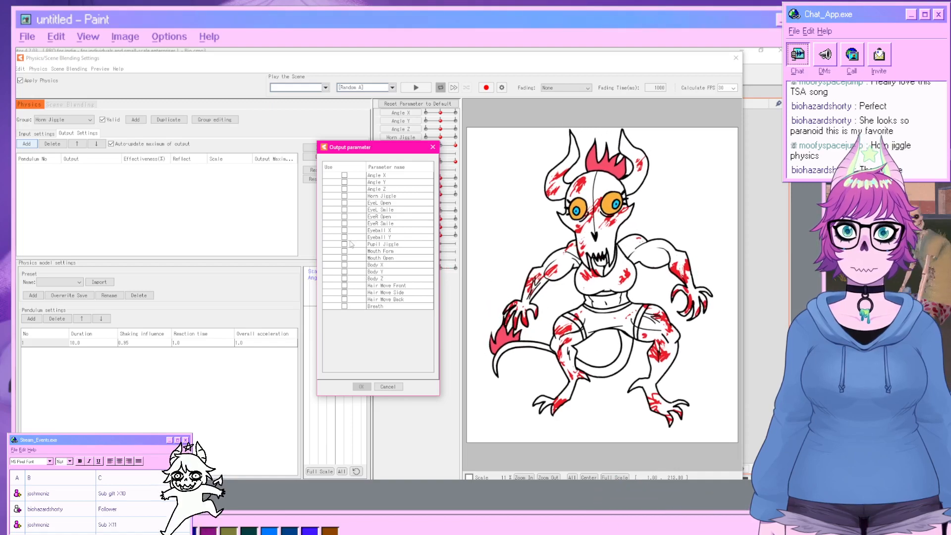
pyautogui.click(344, 196)
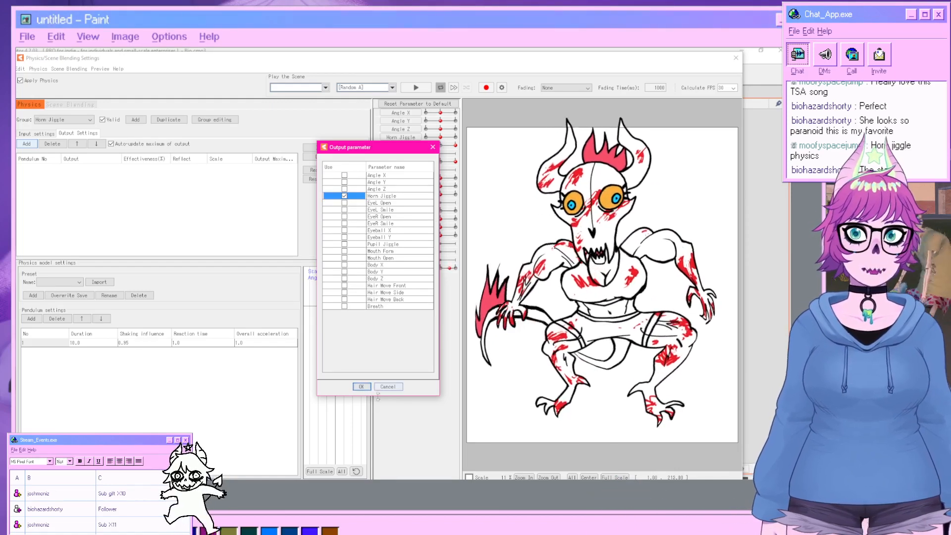
pyautogui.click(360, 387)
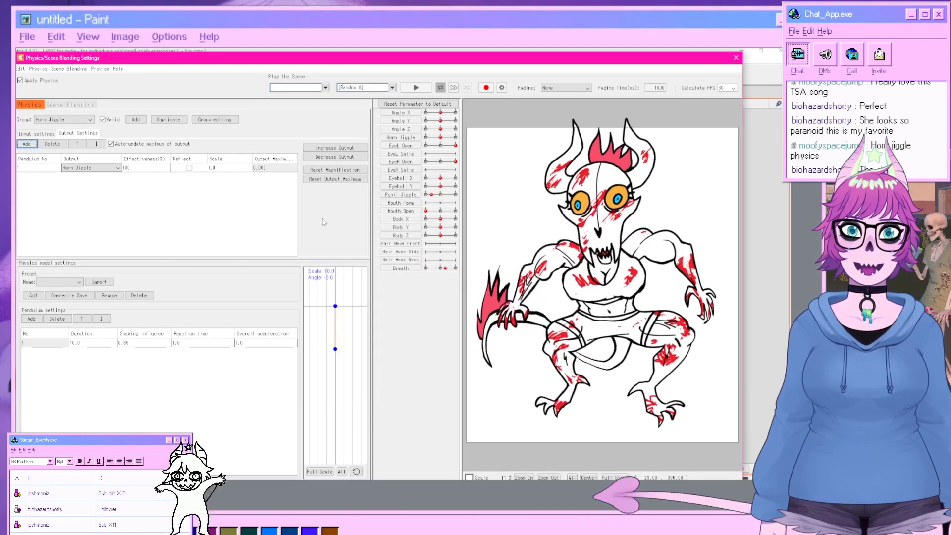
# Set the Horn Jiggle output scale to 20.
pyautogui.click(229, 169)
pyautogui.doubleClick(229, 168)
pyautogui.write('2')
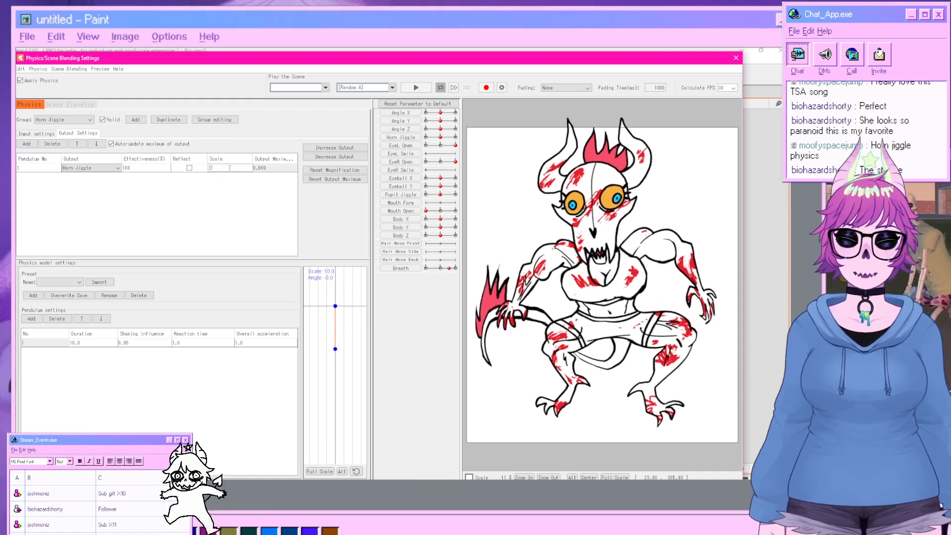
pyautogui.write('0')
pyautogui.press('Return')
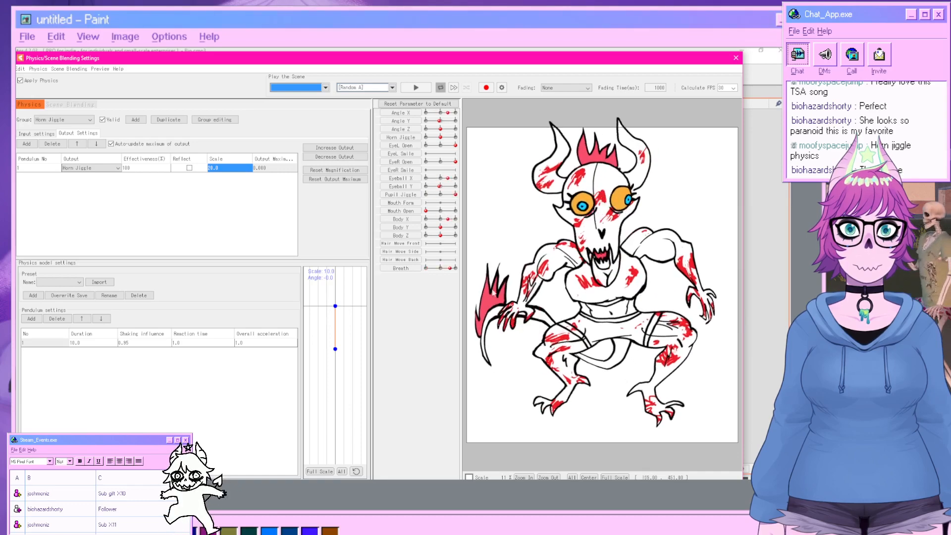
# Set the Angle X input effectiveness to 100 and add a second pendulum.
pyautogui.click(36, 134)
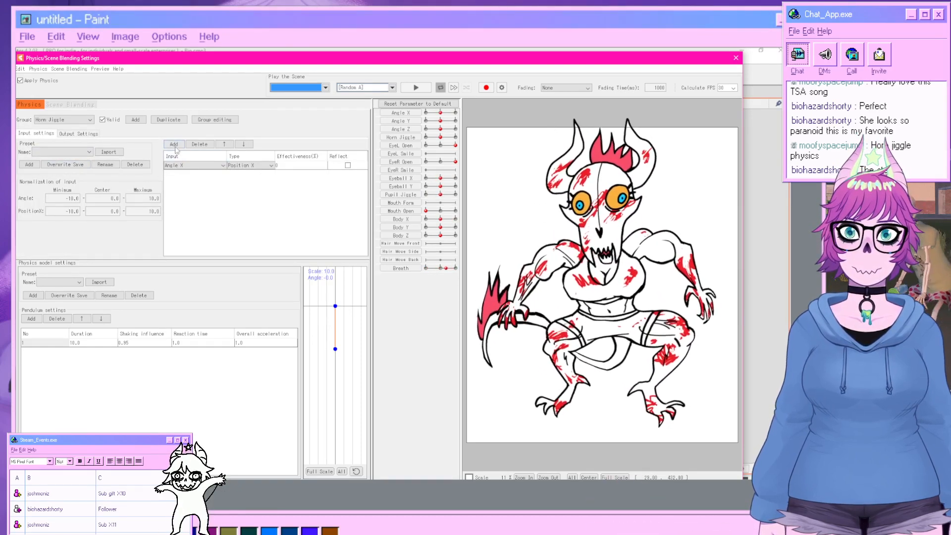
pyautogui.doubleClick(288, 166)
pyautogui.write('1')
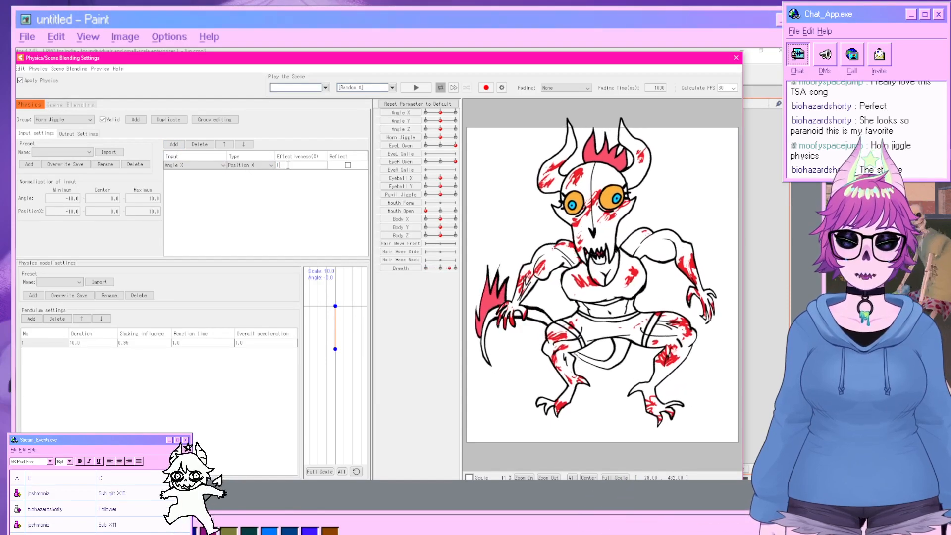
pyautogui.write('00')
pyautogui.press('Return')
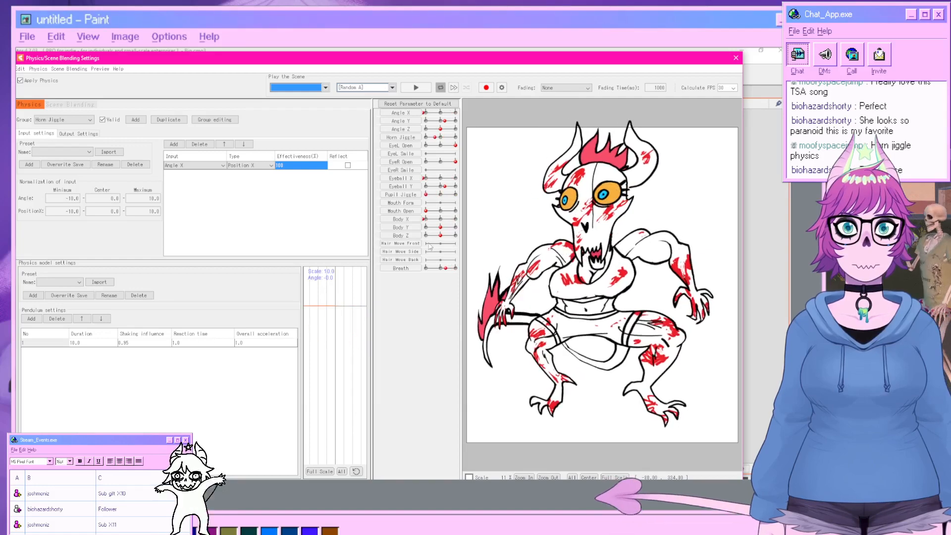
pyautogui.click(31, 318)
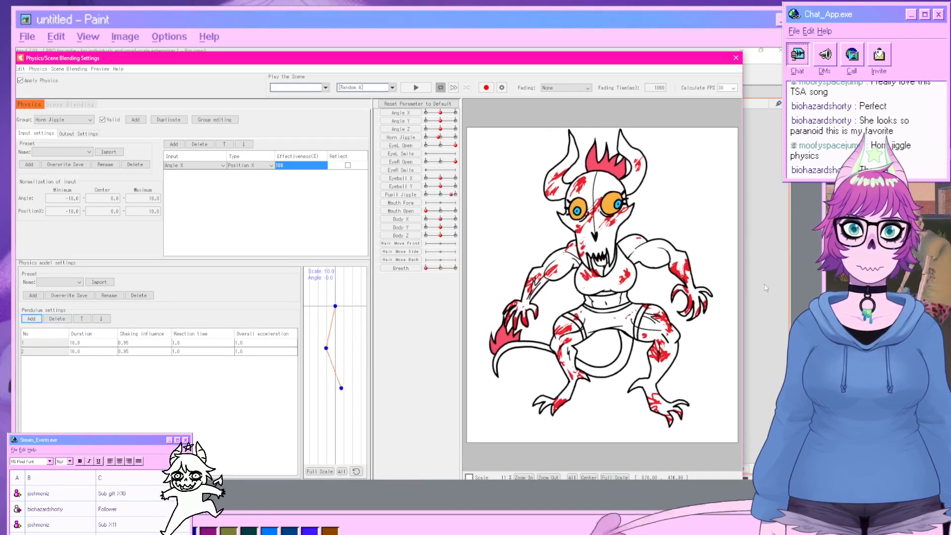
# Edit the Position X minimum in the input normalization settings.
pyautogui.doubleClick(72, 210)
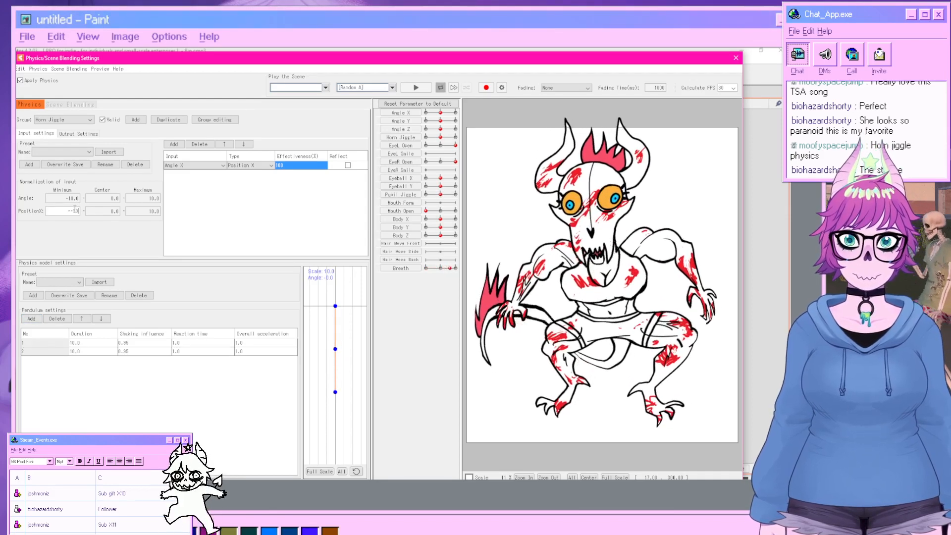
pyautogui.press('Return')
pyautogui.doubleClick(78, 212)
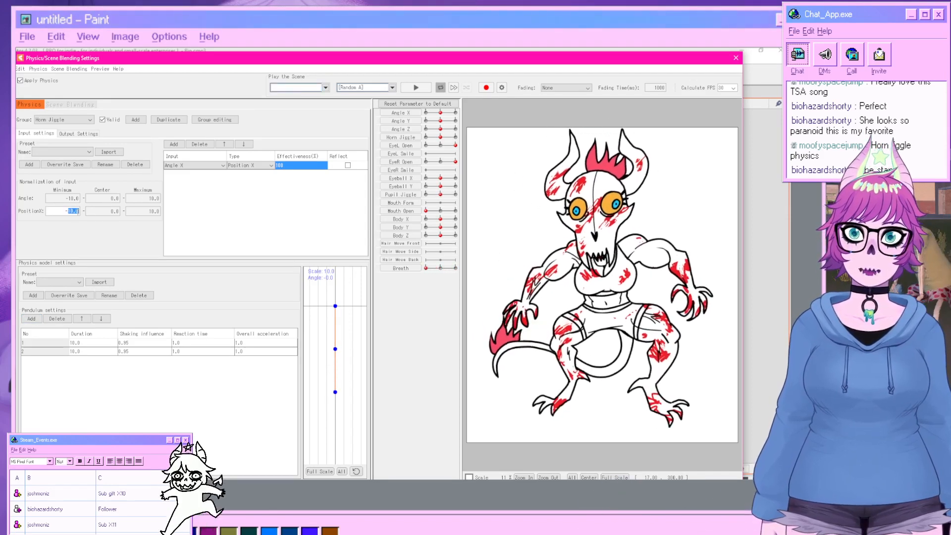
pyautogui.press('Return')
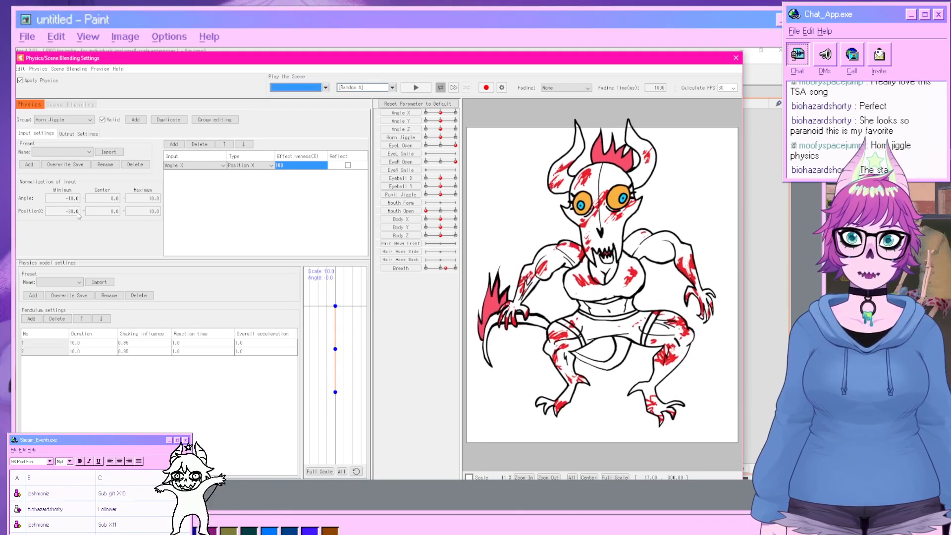
# Set the Position X maximum to 30 and preview the horn jiggle physics with Random Pose playback.
pyautogui.doubleClick(154, 211)
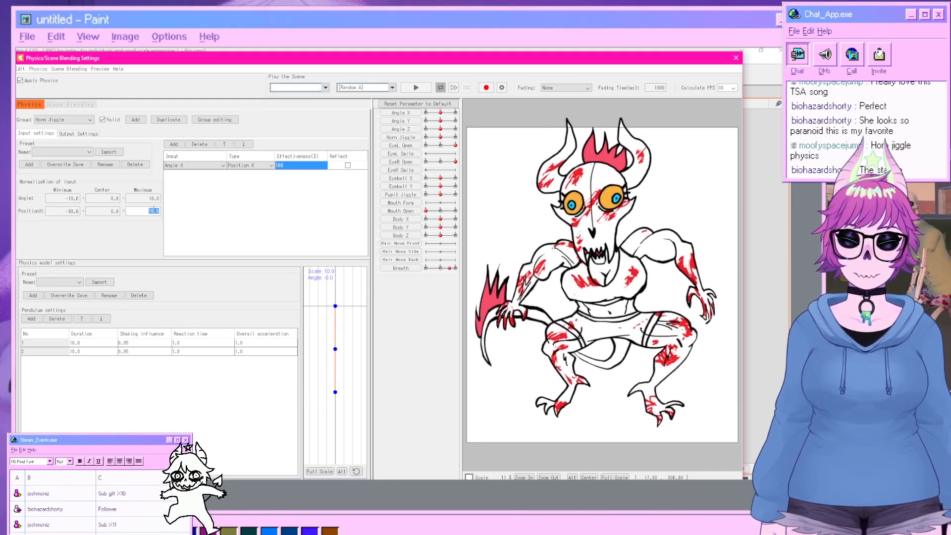
pyautogui.press('Return')
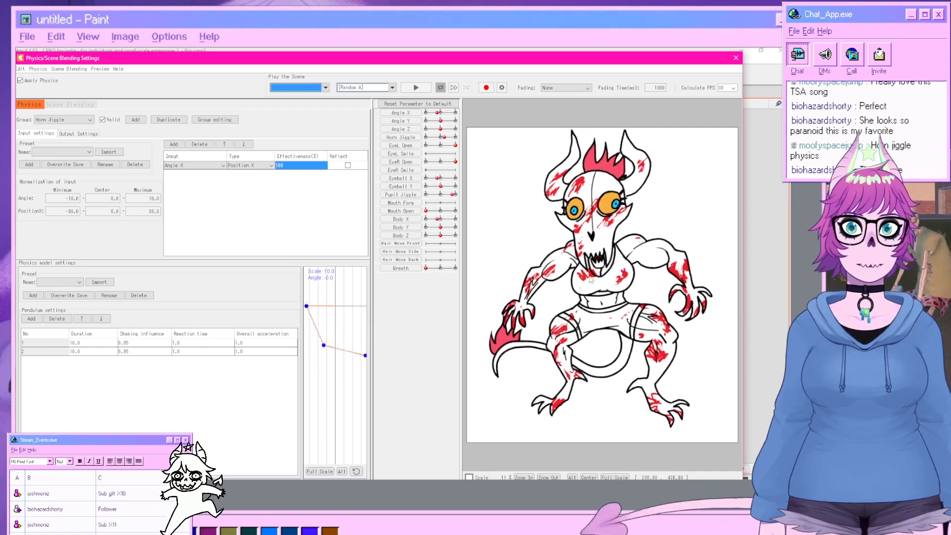
pyautogui.click(367, 87)
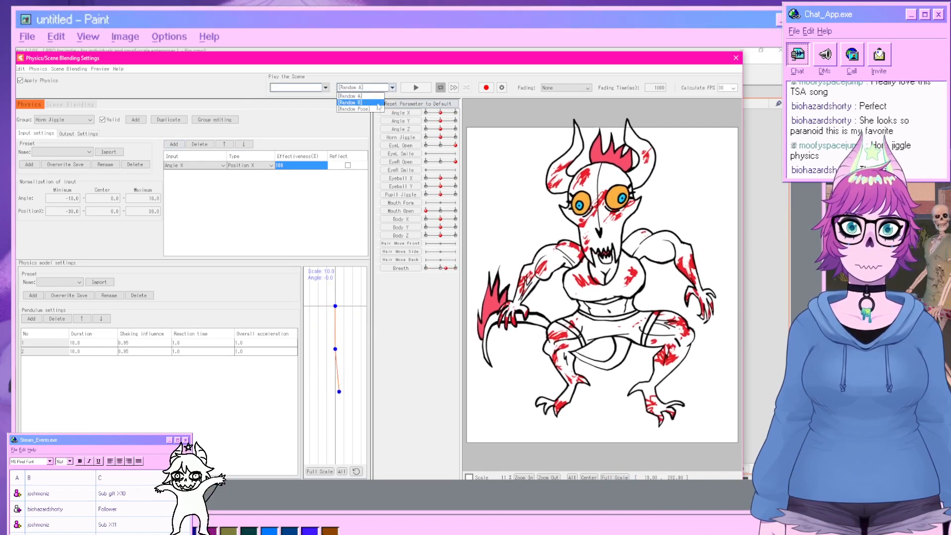
pyautogui.click(369, 114)
pyautogui.click(417, 87)
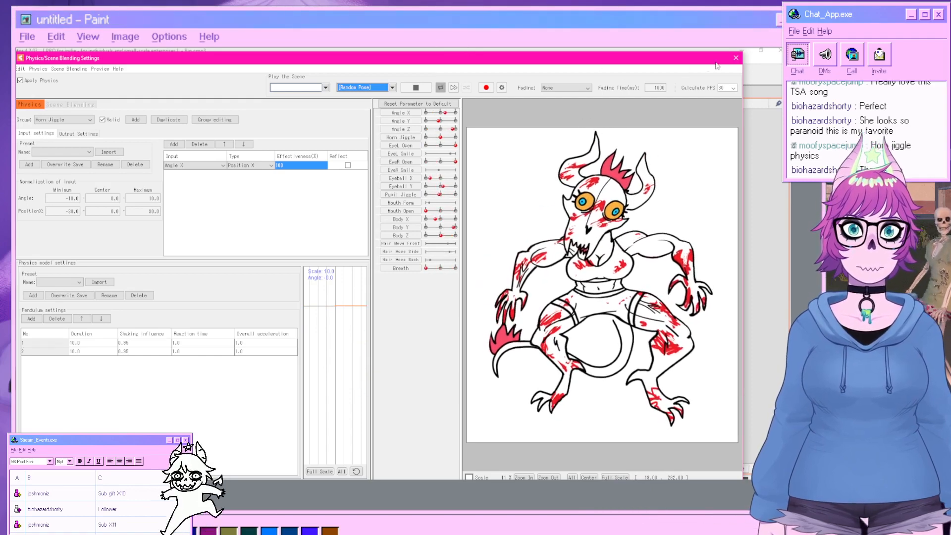
pyautogui.click(735, 59)
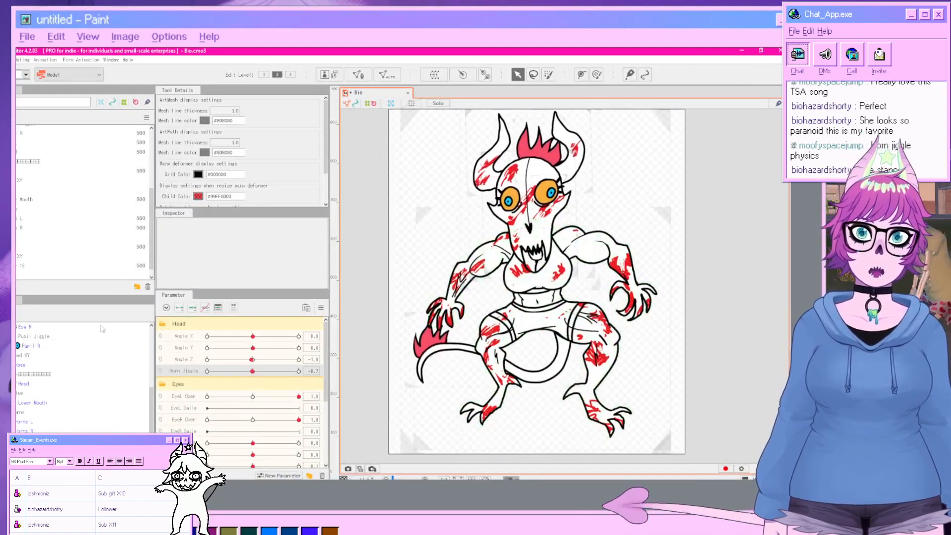
# At Body Y 10, raise two points of the tail warp deformer to follow the body, then return Body Y to 0.
pyautogui.scroll(-3, 225, 388)
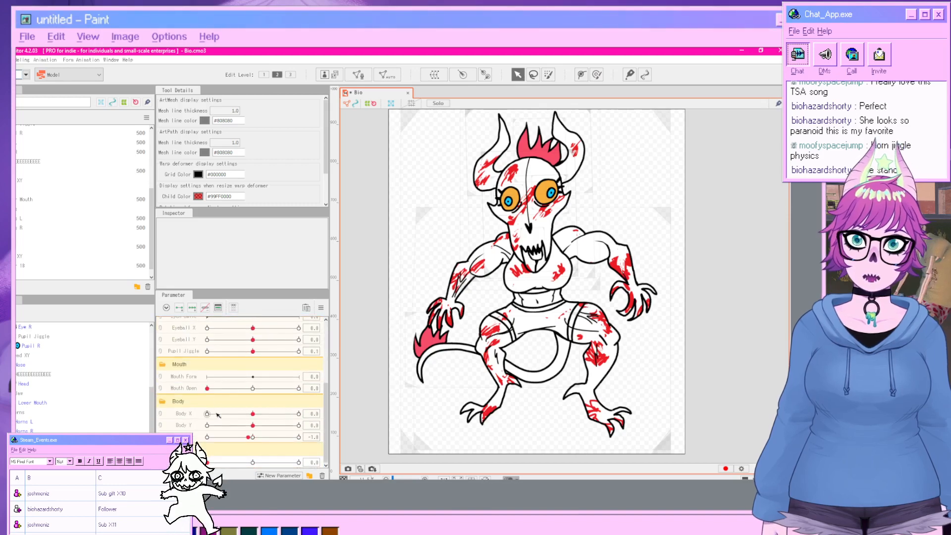
pyautogui.moveTo(253, 425); pyautogui.dragTo(337, 424)
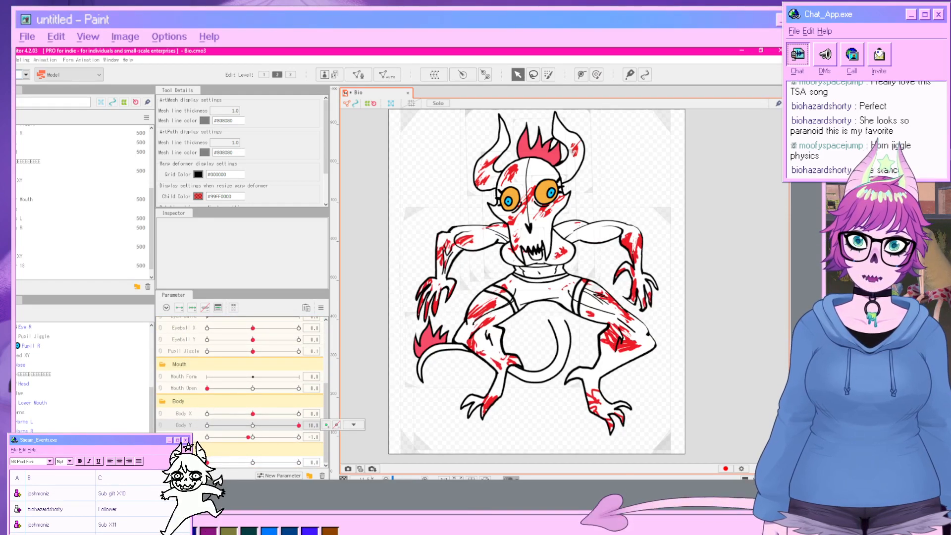
pyautogui.click(411, 382)
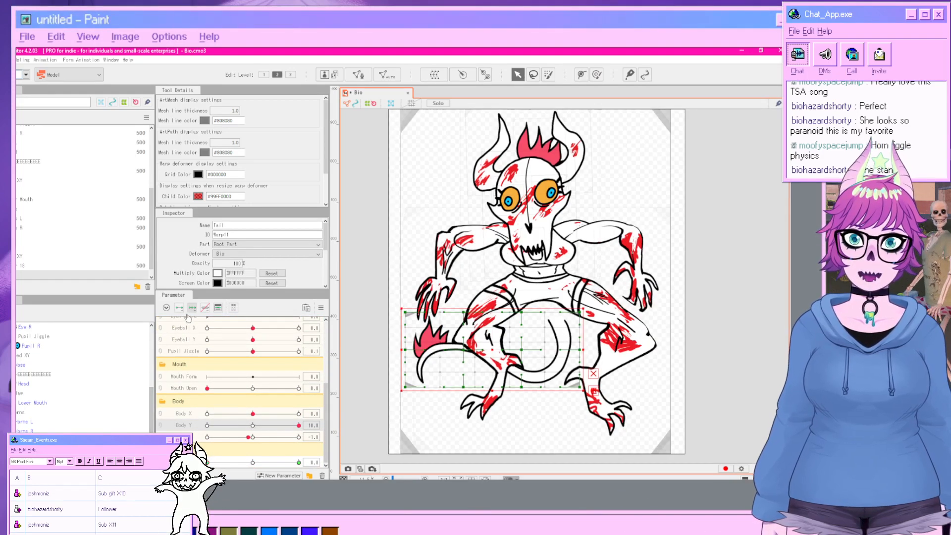
pyautogui.moveTo(521, 312); pyautogui.dragTo(501, 261)
pyautogui.moveTo(580, 312); pyautogui.dragTo(569, 277)
pyautogui.click(693, 386)
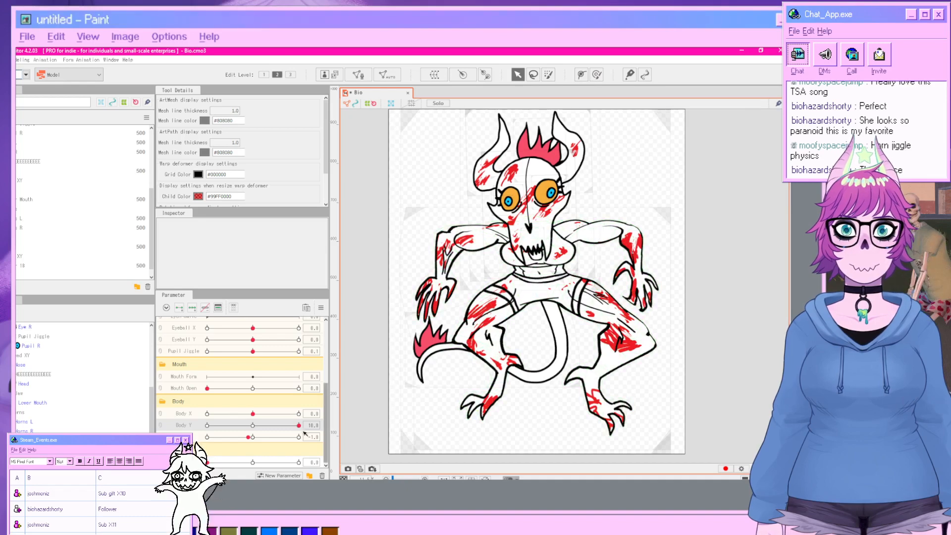
pyautogui.moveTo(299, 425)
pyautogui.mouseDown()
pyautogui.moveTo(197, 424)
pyautogui.moveTo(299, 426)
pyautogui.mouseUp()
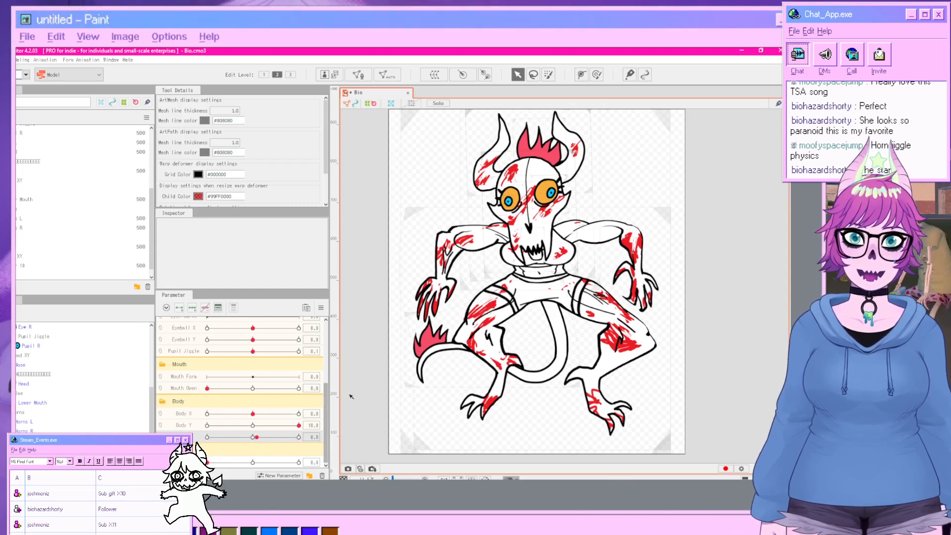
pyautogui.click(254, 426)
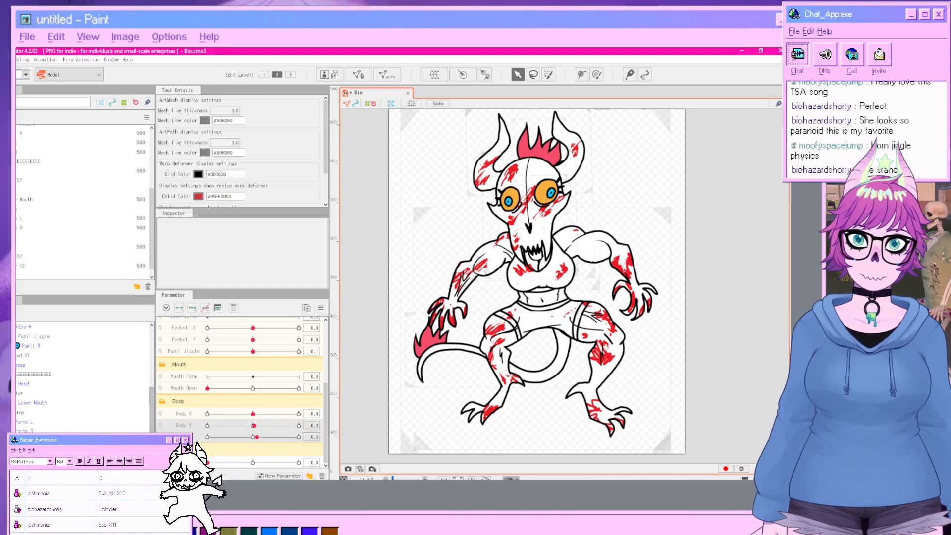
pyautogui.click(210, 389)
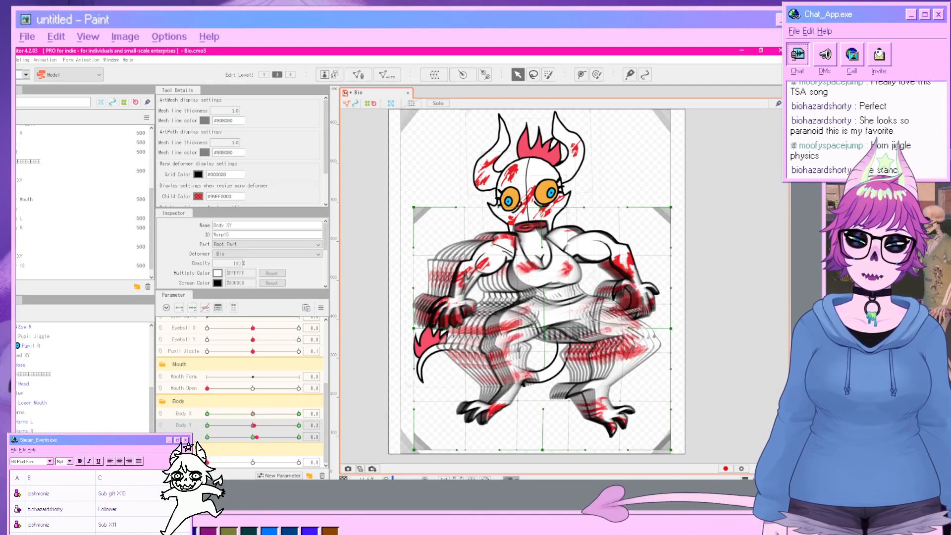
pyautogui.click(321, 308)
pyautogui.click(350, 361)
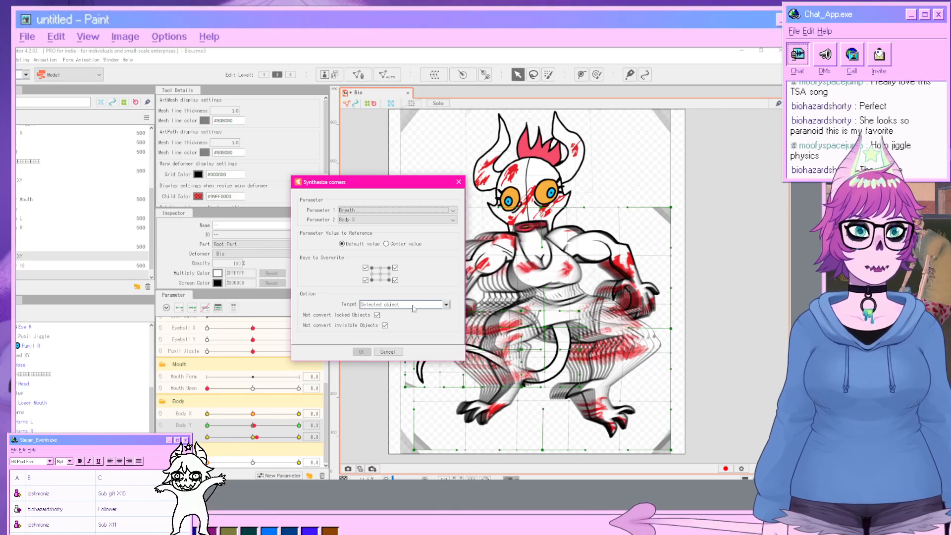
pyautogui.click(388, 351)
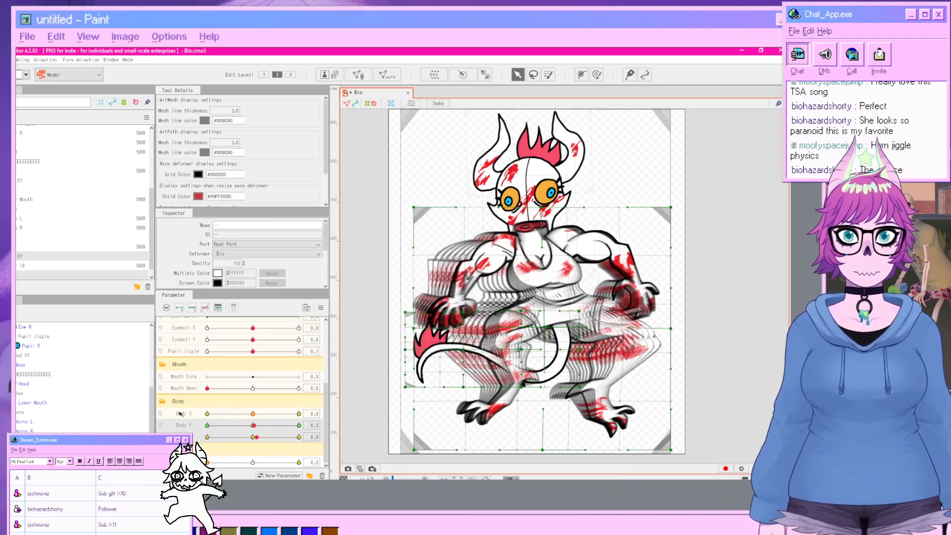
# Synthesize the corner keys of the Body XY deformer for the Body X and Body Y parameters.
pyautogui.click(20, 256)
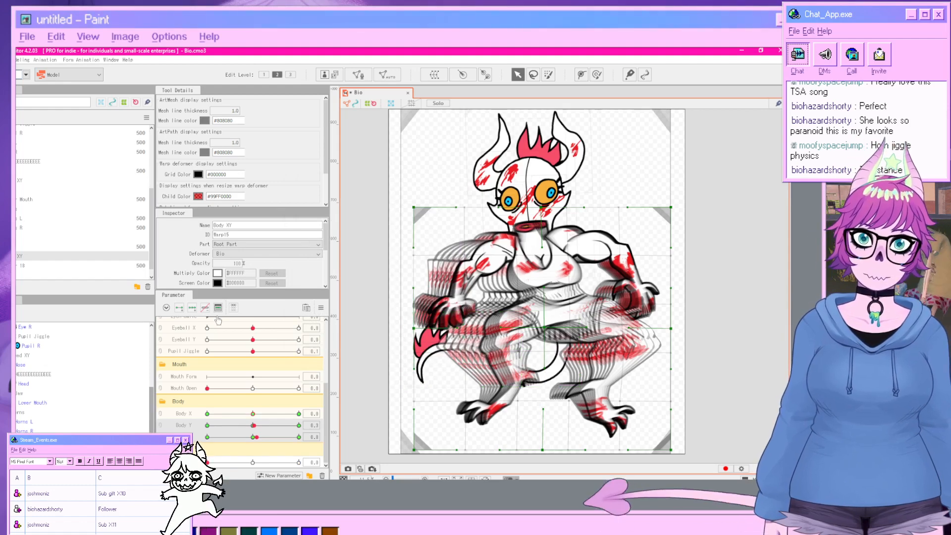
pyautogui.click(321, 308)
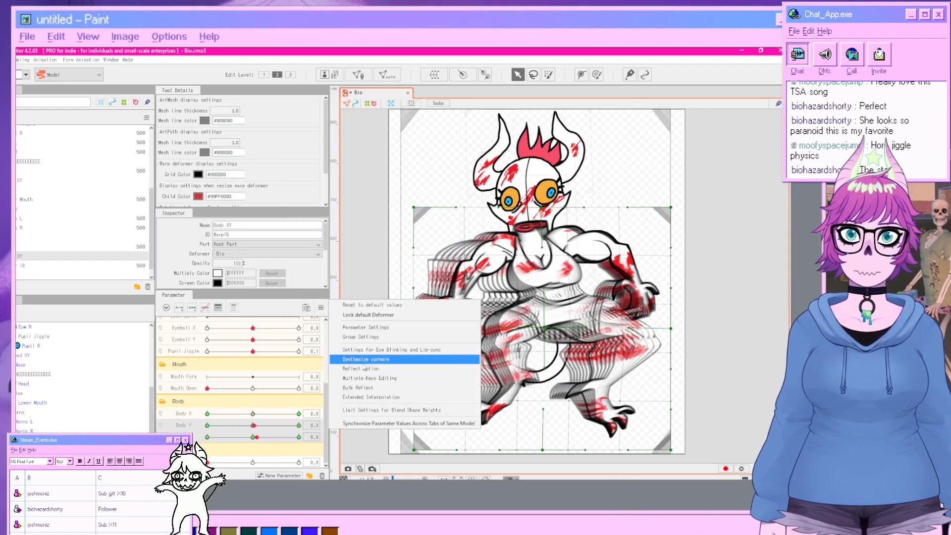
pyautogui.click(364, 360)
pyautogui.click(361, 352)
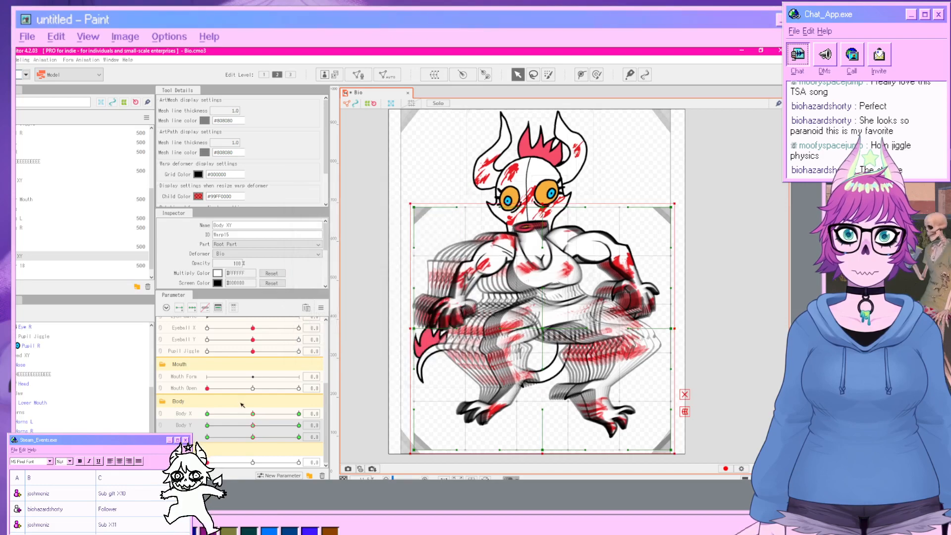
pyautogui.click(316, 313)
pyautogui.click(364, 364)
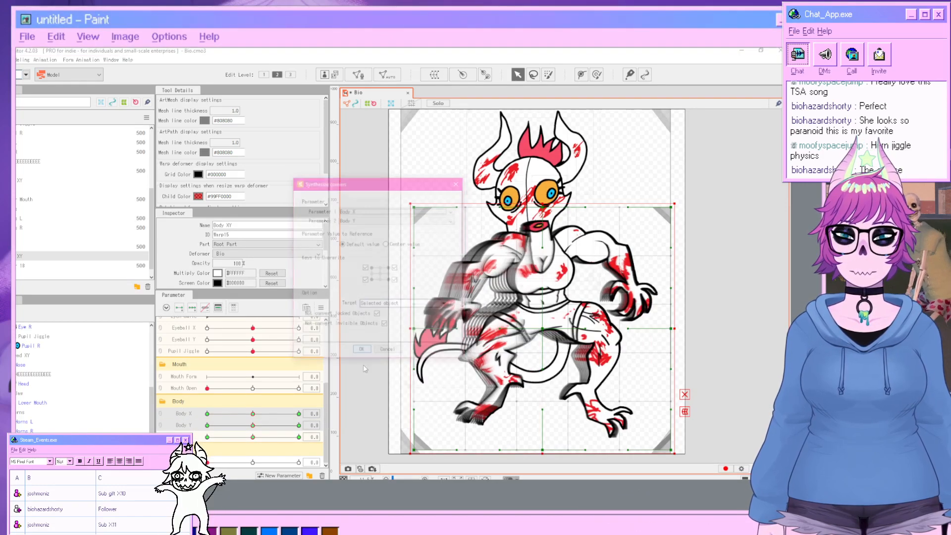
pyautogui.click(366, 353)
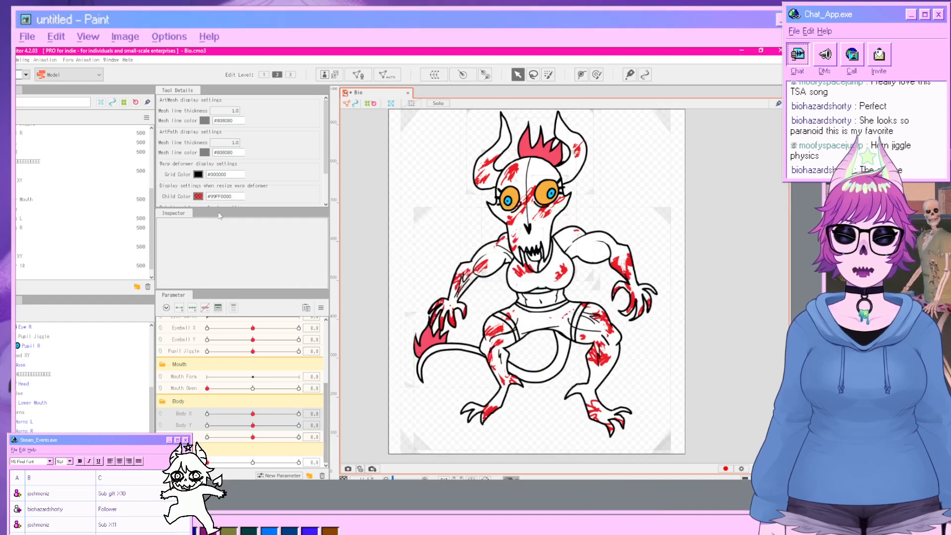
# Open the physics settings and preview the model with Random Pose playback.
pyautogui.click(24, 60)
pyautogui.click(101, 236)
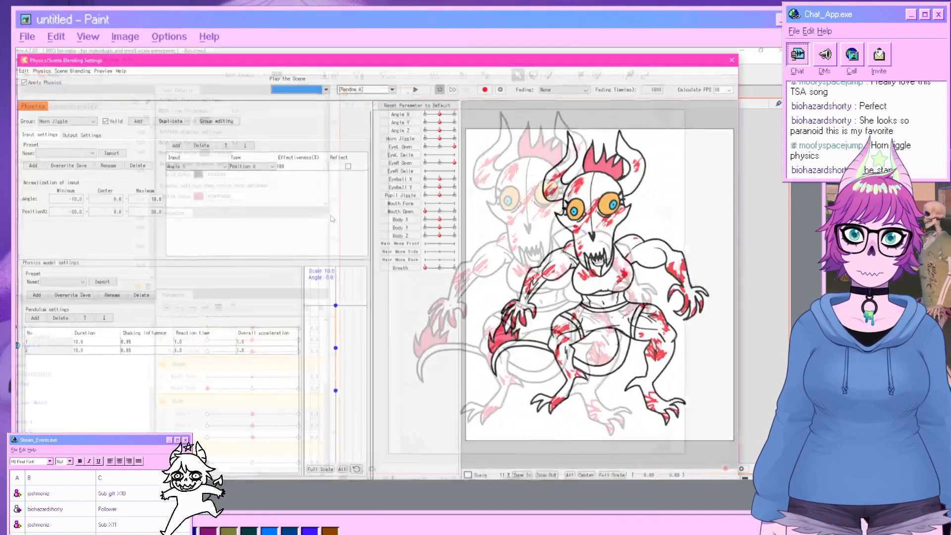
pyautogui.click(380, 87)
pyautogui.click(364, 98)
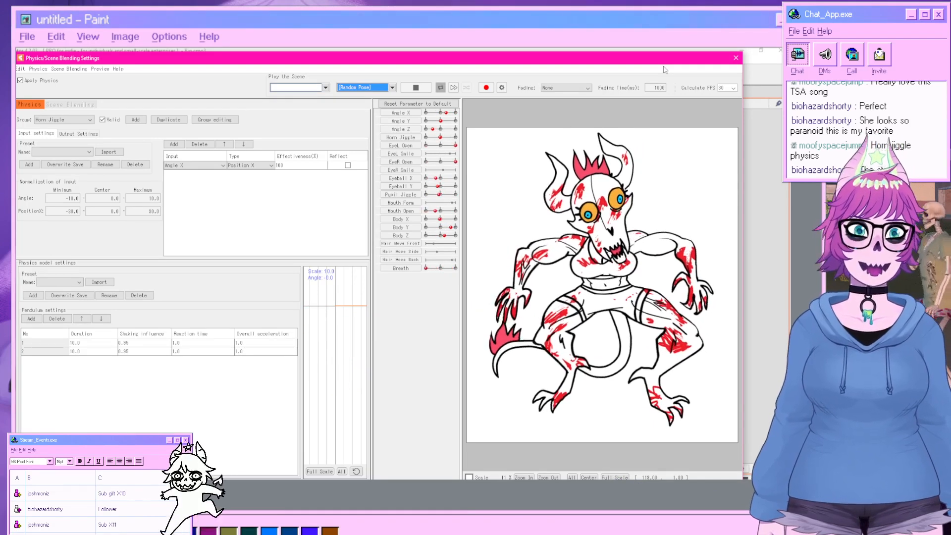
pyautogui.click(734, 59)
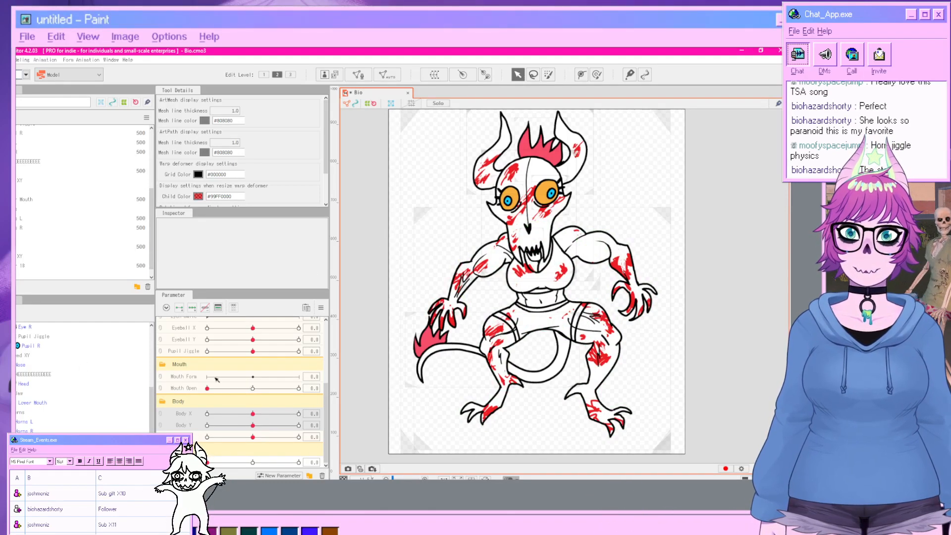
# Create a warp deformer named Head Smoile as parent of the selected head deformer.
pyautogui.click(509, 242)
pyautogui.scroll(3, 510, 241)
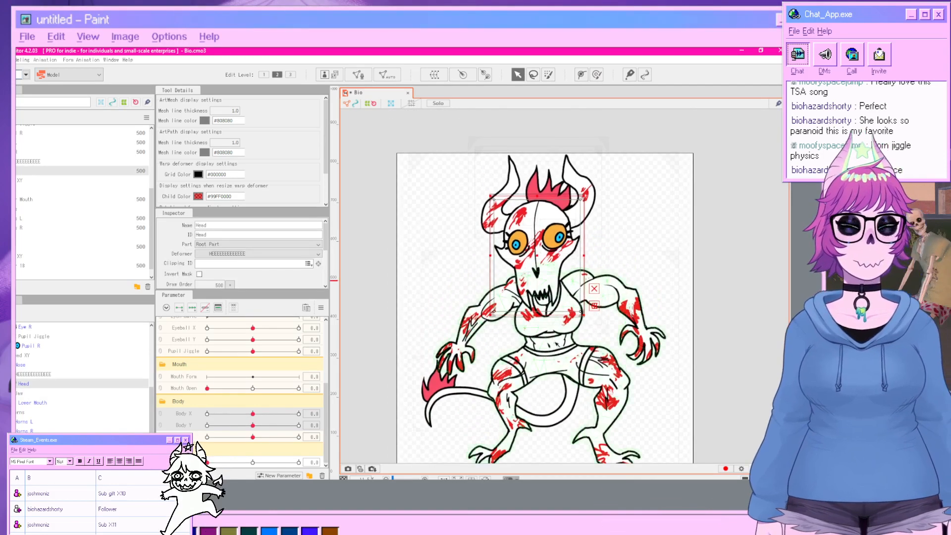
pyautogui.click(33, 375)
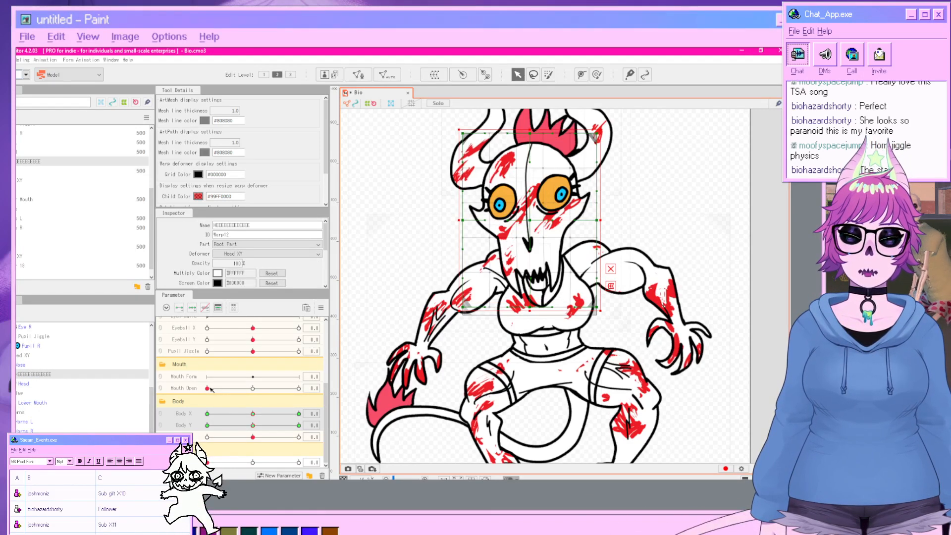
pyautogui.click(47, 375)
pyautogui.click(180, 389)
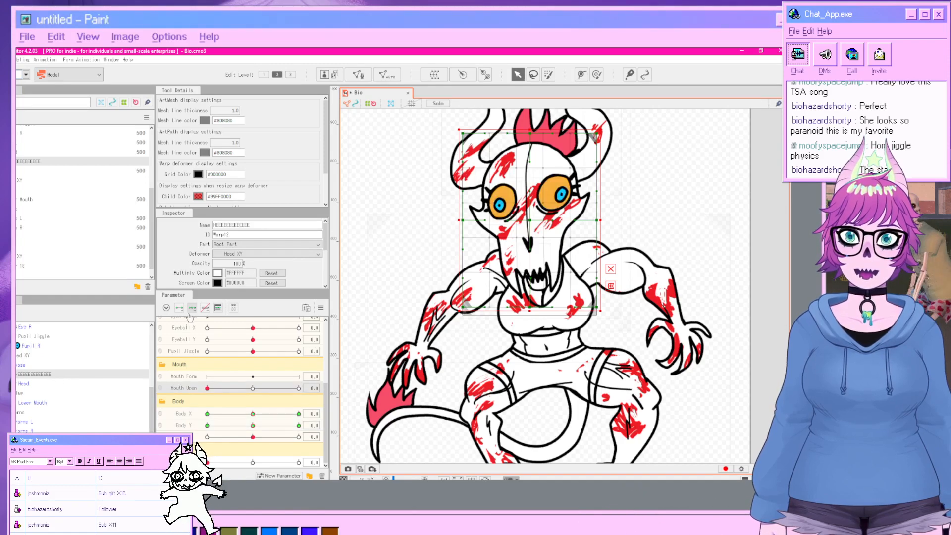
pyautogui.click(192, 309)
pyautogui.click(378, 296)
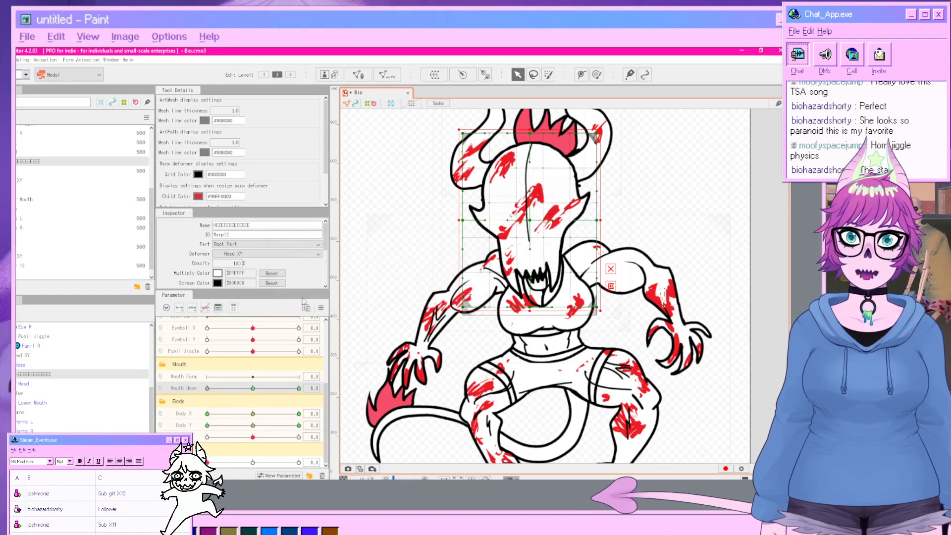
pyautogui.click(434, 74)
pyautogui.tripleClick(403, 228)
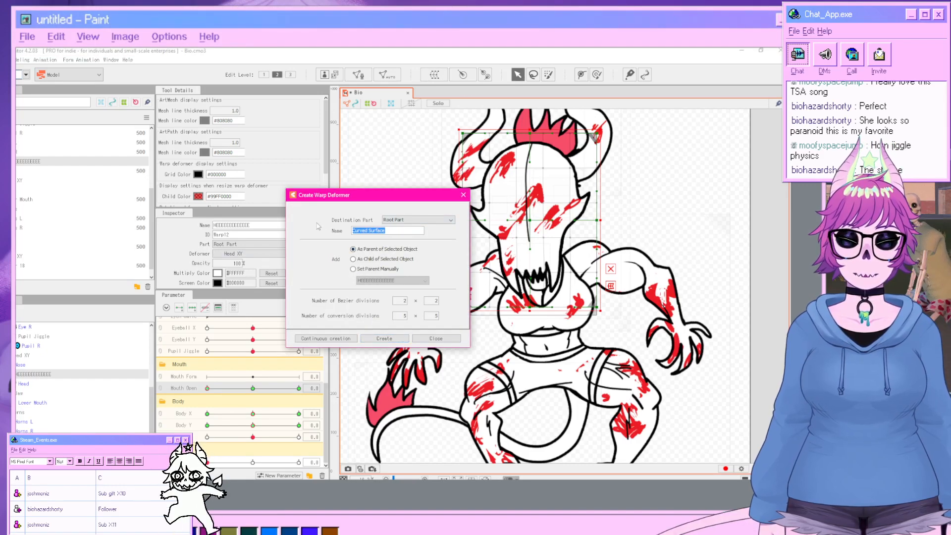
pyautogui.write('Head Sm')
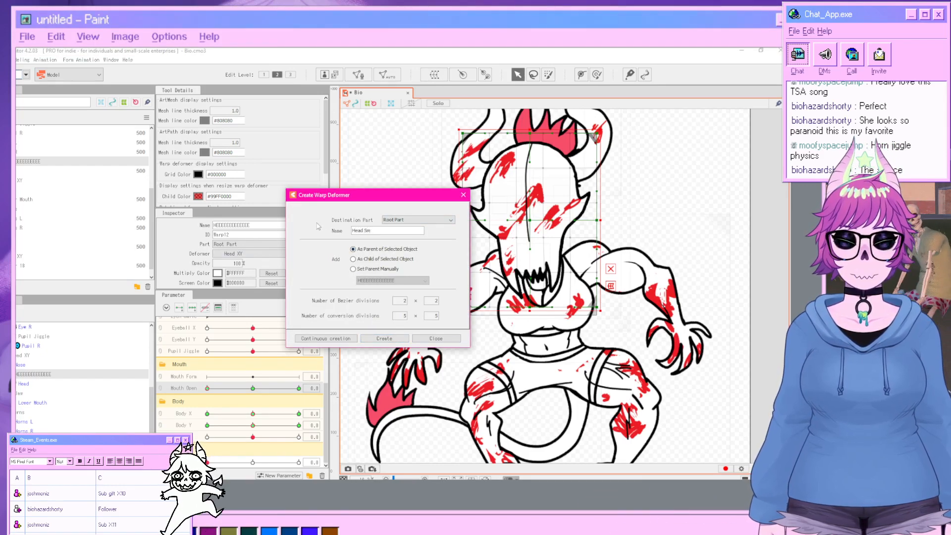
pyautogui.write('oile')
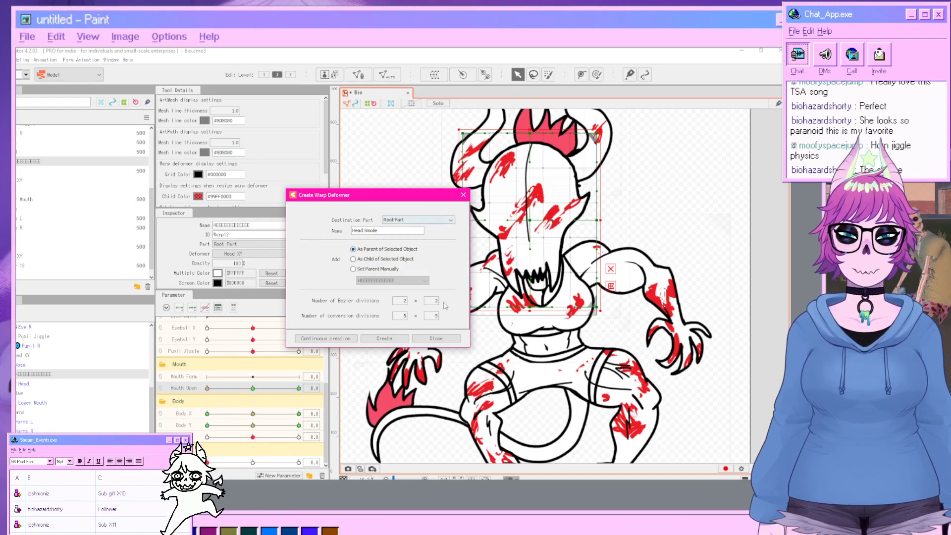
pyautogui.click(392, 340)
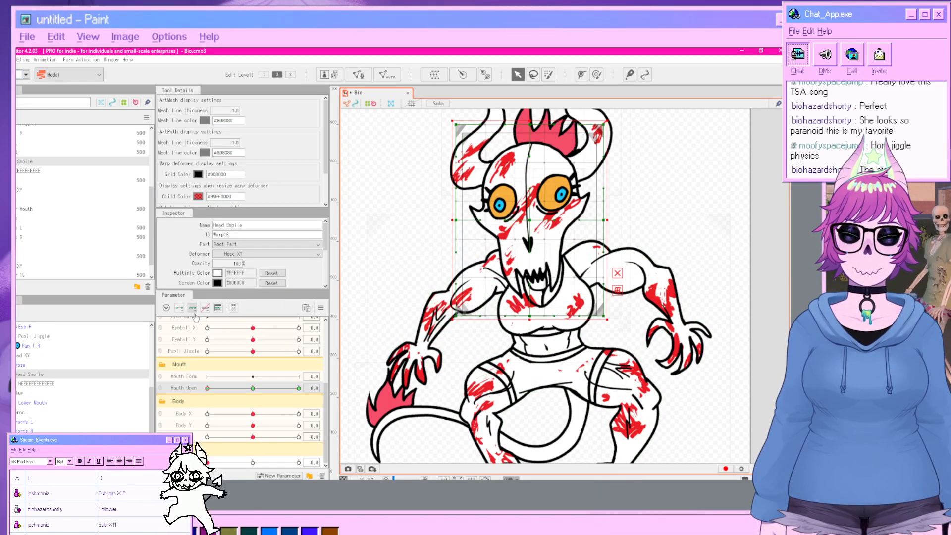
# Pull two points of the Head Smoile warp deformer around the mouth to follow the open jaw.
pyautogui.scroll(2, 553, 285)
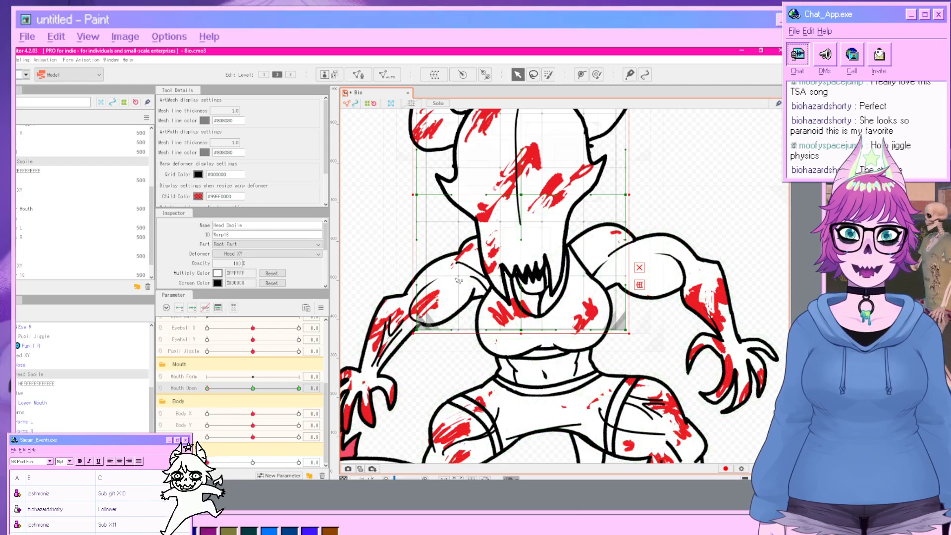
pyautogui.moveTo(458, 276); pyautogui.dragTo(468, 336)
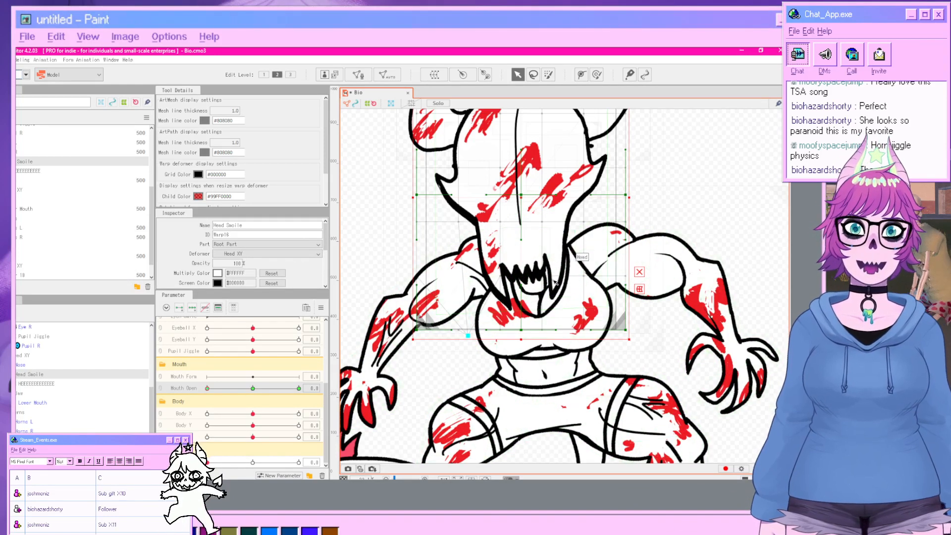
pyautogui.moveTo(501, 277); pyautogui.dragTo(497, 258)
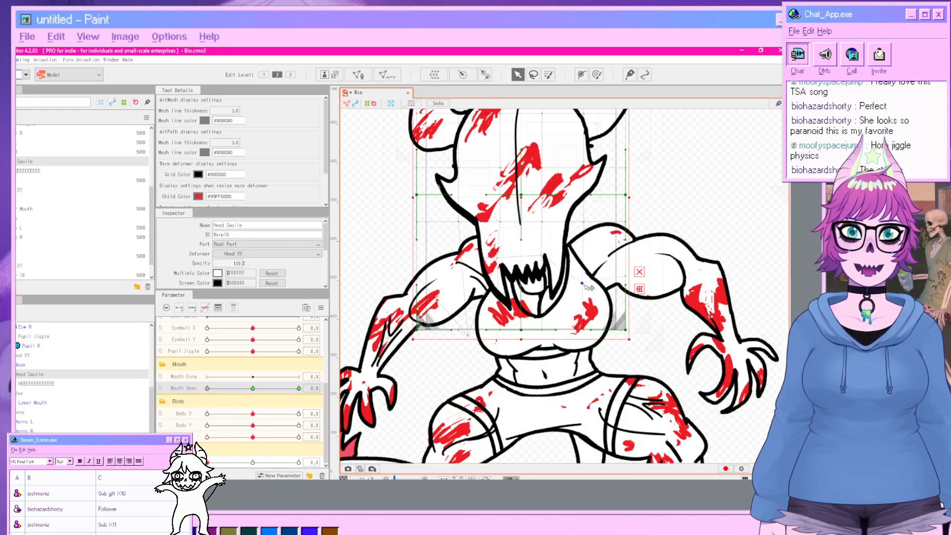
# Preview the mouth opening by sliding the Mouth Open parameter to its maximum.
pyautogui.click(701, 304)
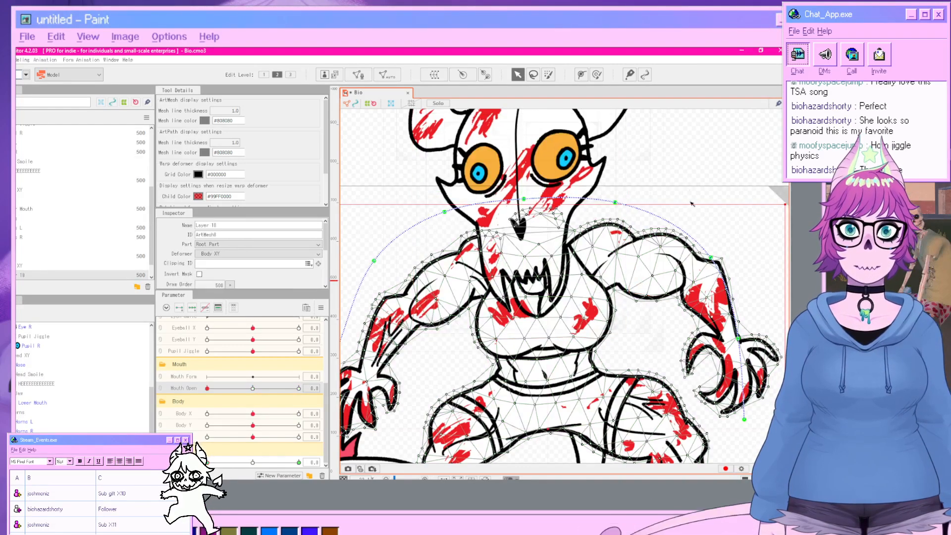
pyautogui.click(688, 144)
pyautogui.moveTo(207, 389); pyautogui.dragTo(338, 395)
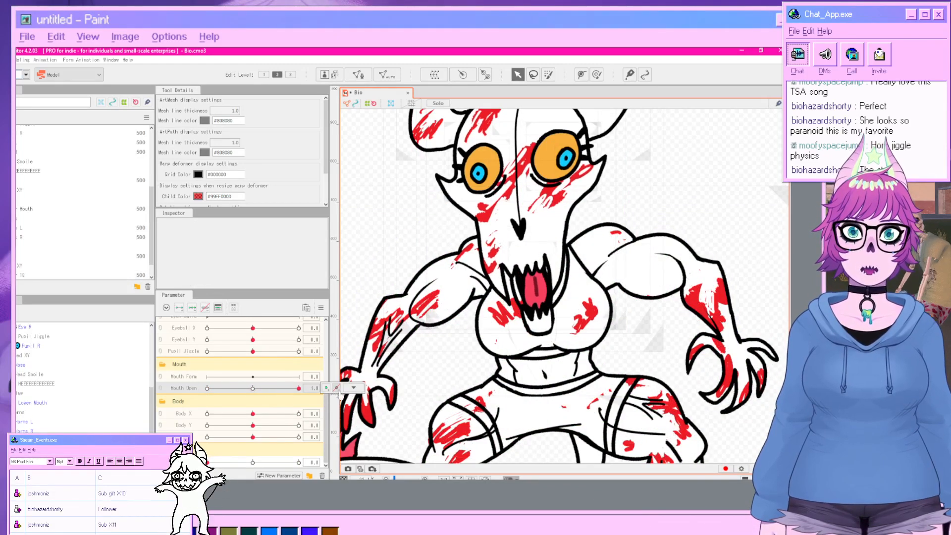
# Select the Head Smoile deformer, move Mouth Open partway, and undo the last two changes.
pyautogui.click(33, 375)
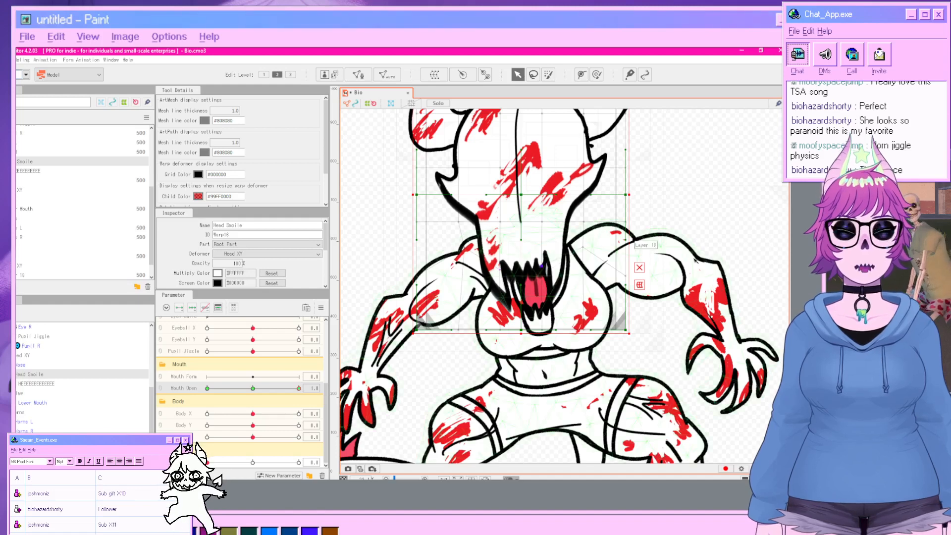
pyautogui.click(717, 237)
pyautogui.moveTo(298, 389); pyautogui.dragTo(240, 402)
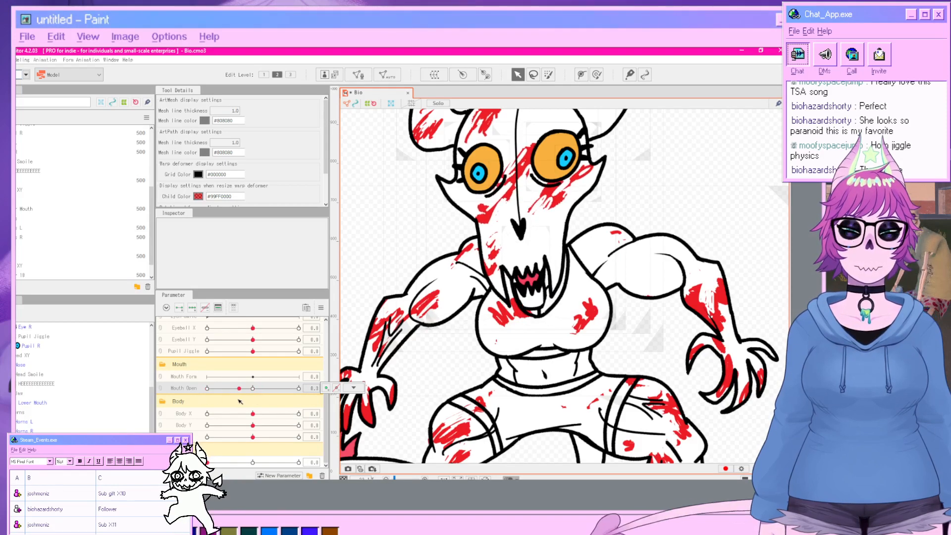
pyautogui.hotkey('ctrl', 'z')
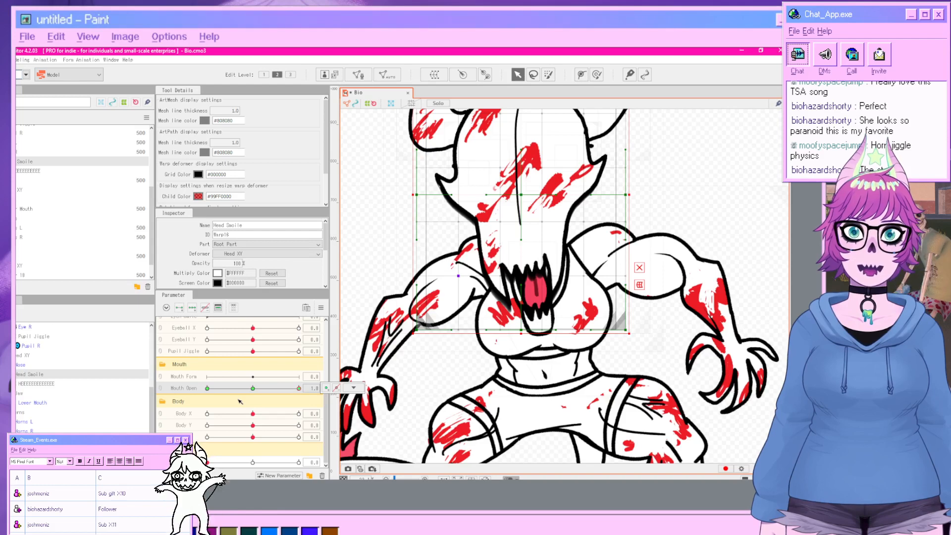
pyautogui.hotkey('ctrl', 'z')
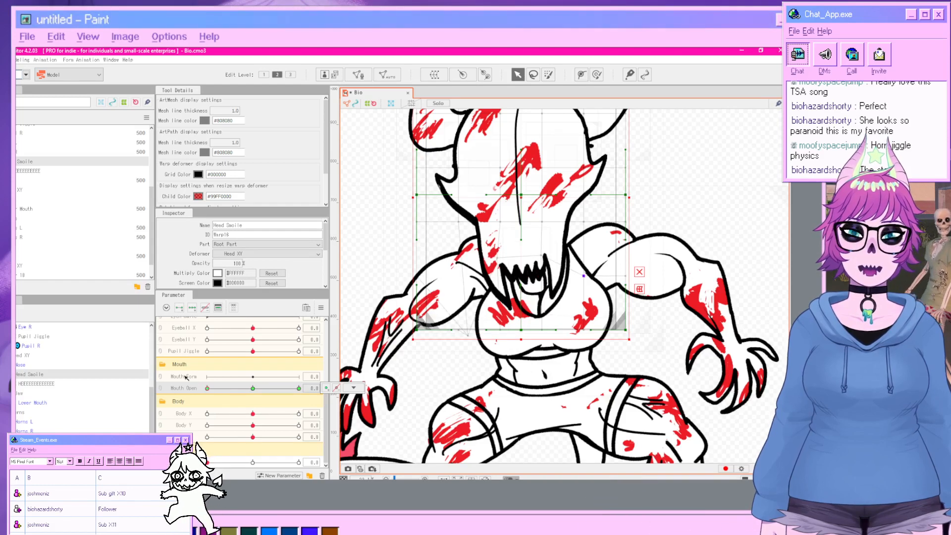
# Lower a bottom point of the Head Smoile deformer, then scrub Mouth Open back and forth to test it.
pyautogui.click(185, 378)
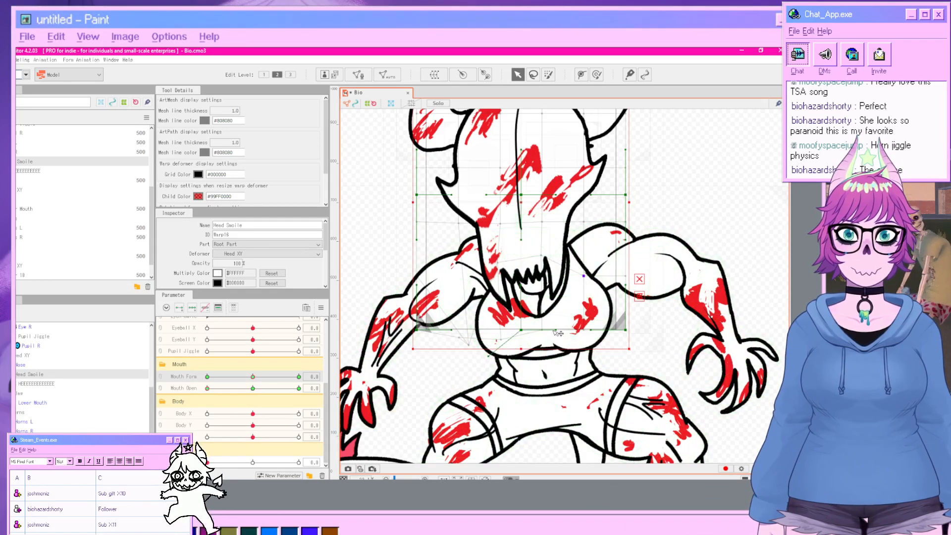
pyautogui.moveTo(556, 330); pyautogui.dragTo(554, 360)
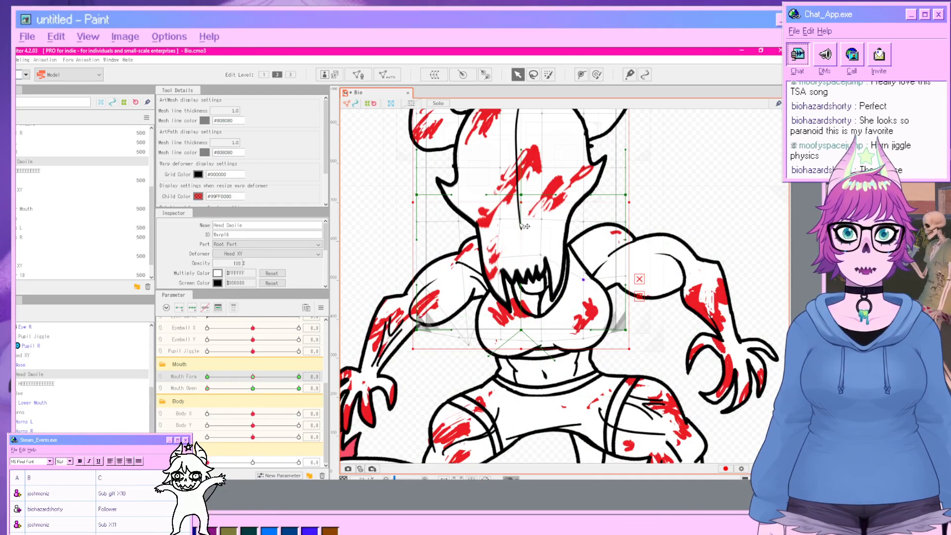
pyautogui.moveTo(208, 389); pyautogui.dragTo(177, 383)
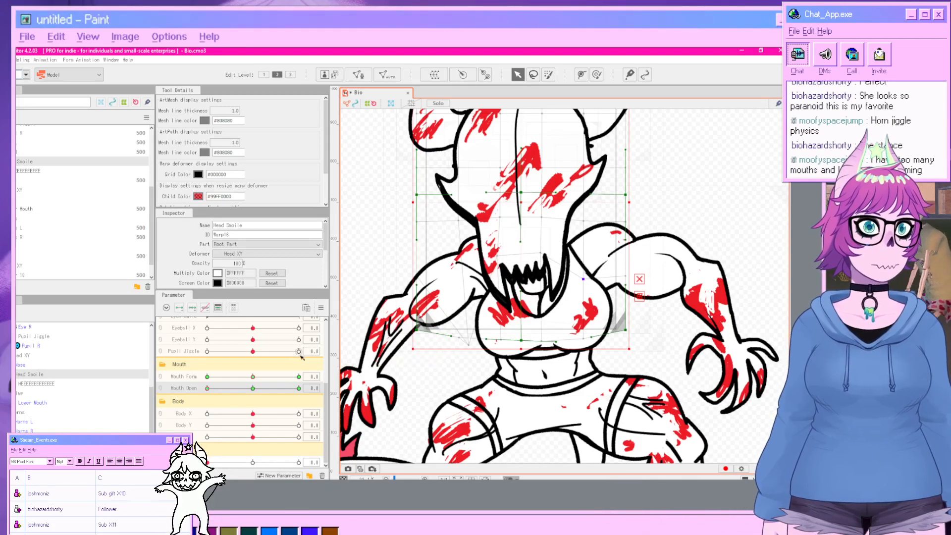
pyautogui.moveTo(235, 390); pyautogui.dragTo(300, 395)
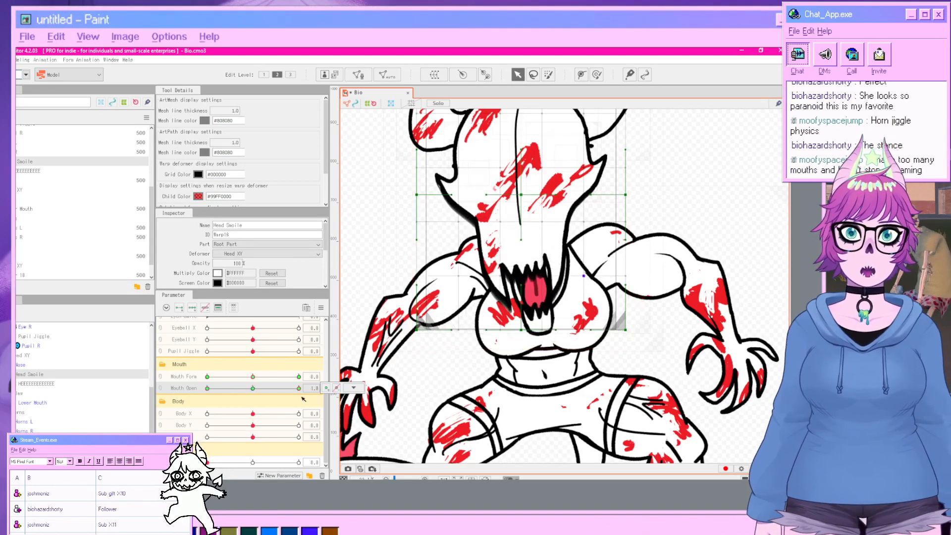
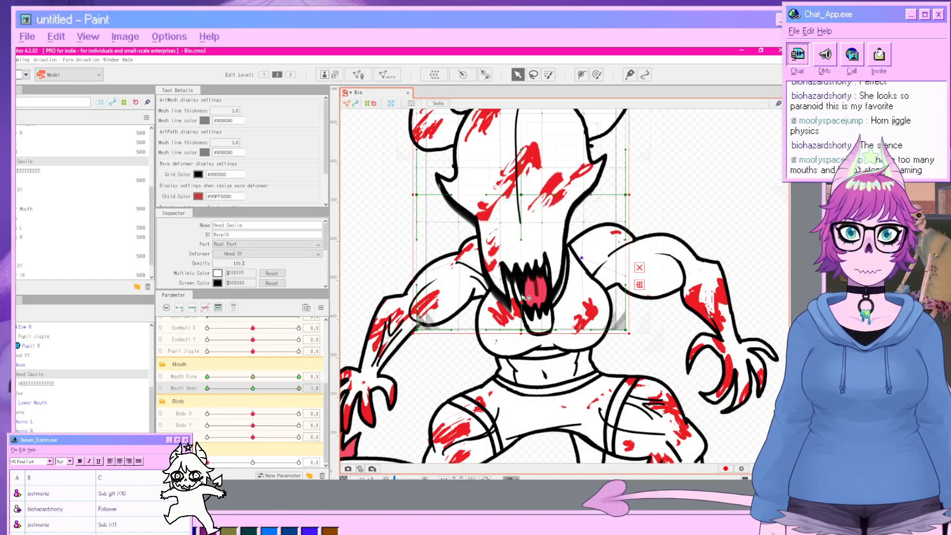
# Undo the recent mouth parameter and jaw mesh changes.
pyautogui.click(431, 364)
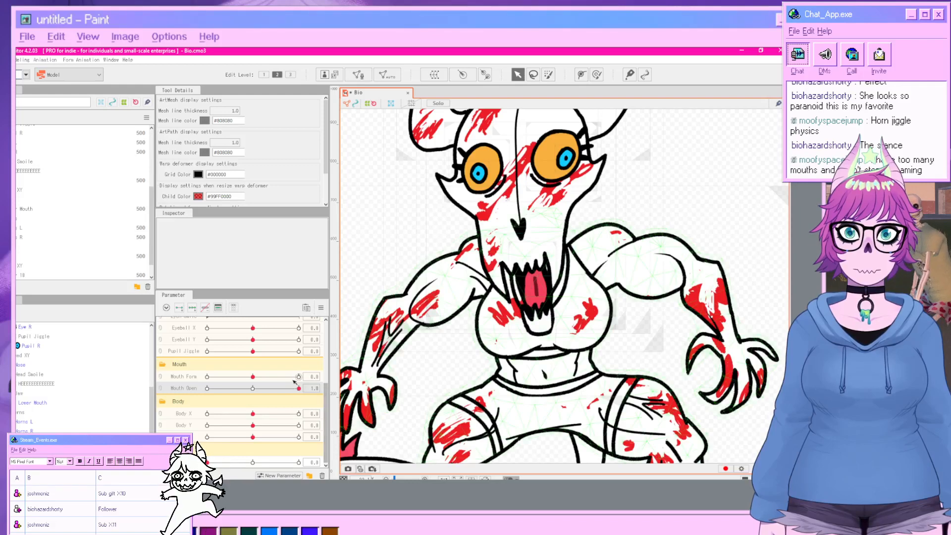
pyautogui.moveTo(294, 380); pyautogui.dragTo(261, 385)
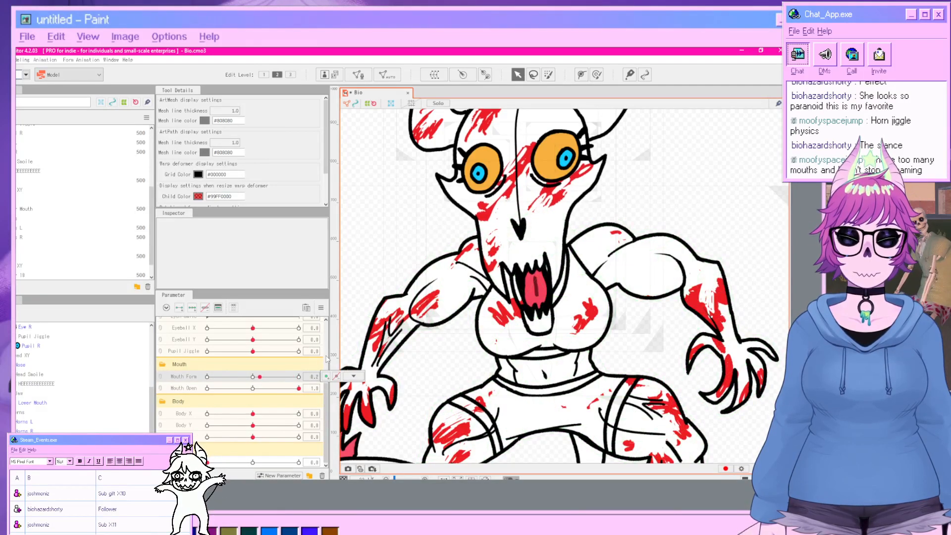
pyautogui.hotkey('ctrl', 'z')
pyautogui.hotkey('ctrl', 'z')
pyautogui.hotkey('ctrl', 'z')
pyautogui.hotkey('ctrl', 'z')
pyautogui.hotkey('ctrl', 'z')
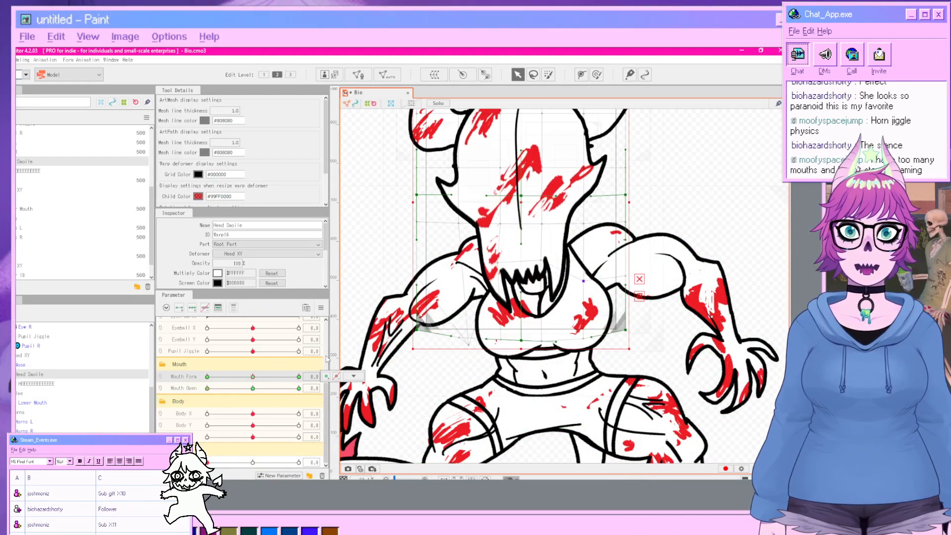
pyautogui.hotkey('ctrl', 'z')
pyautogui.hotkey('ctrl', 'z')
pyautogui.hotkey('ctrl', 'z')
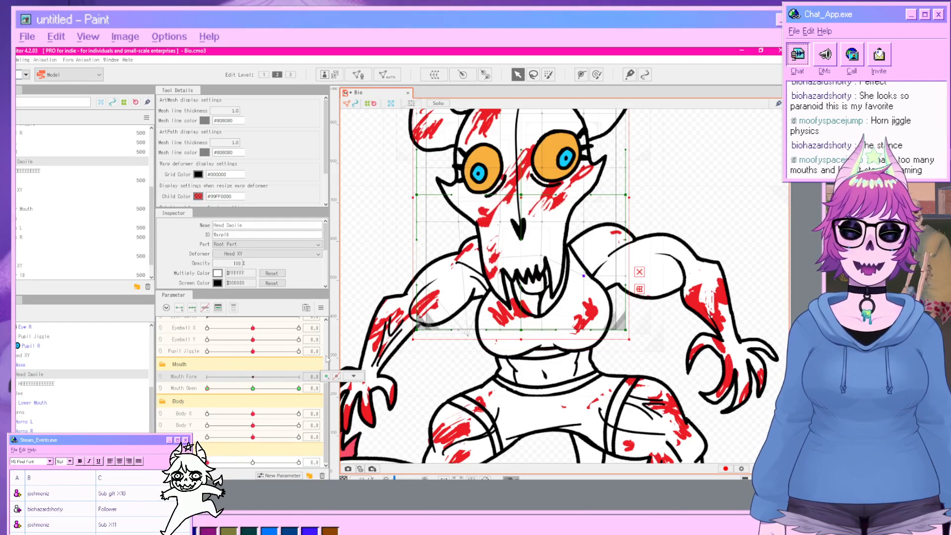
pyautogui.hotkey('ctrl', 'z')
pyautogui.hotkey('ctrl', 'z')
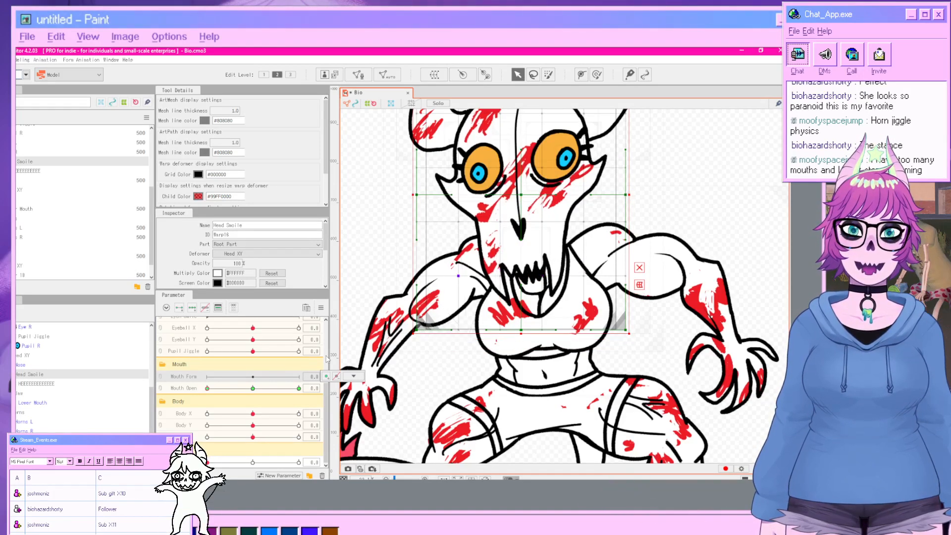
# With Mouth Form at 1.0, nudge the lower jaw point of the mouth deformer slightly downward.
pyautogui.click(252, 388)
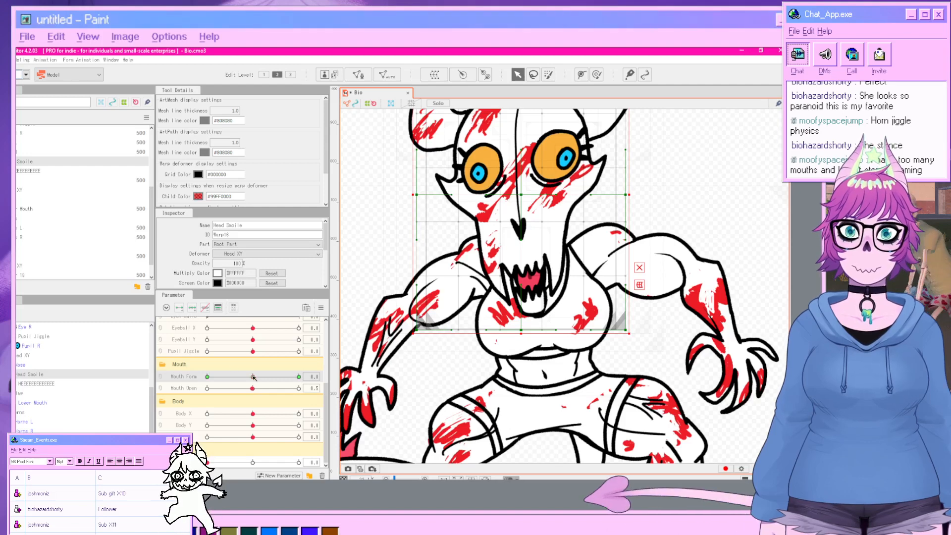
pyautogui.click(299, 376)
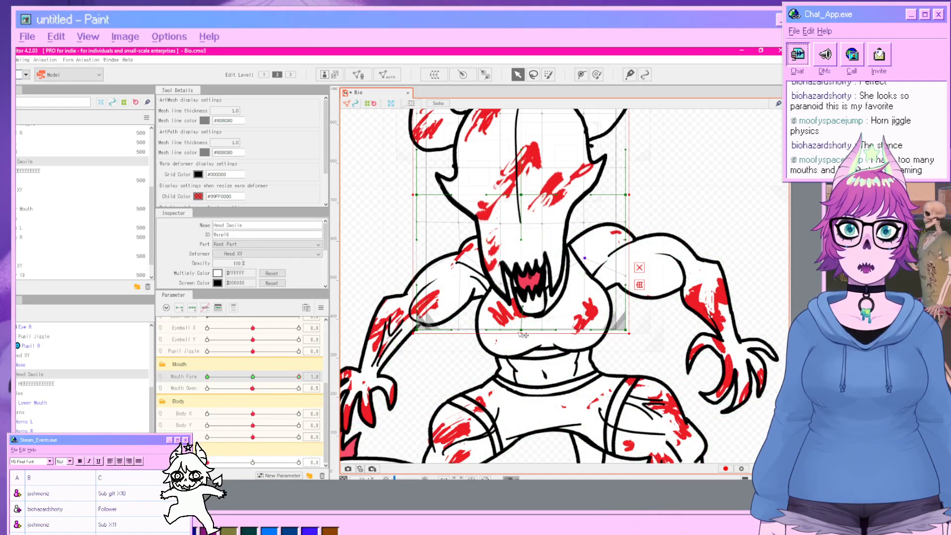
pyautogui.moveTo(527, 333); pyautogui.dragTo(528, 345)
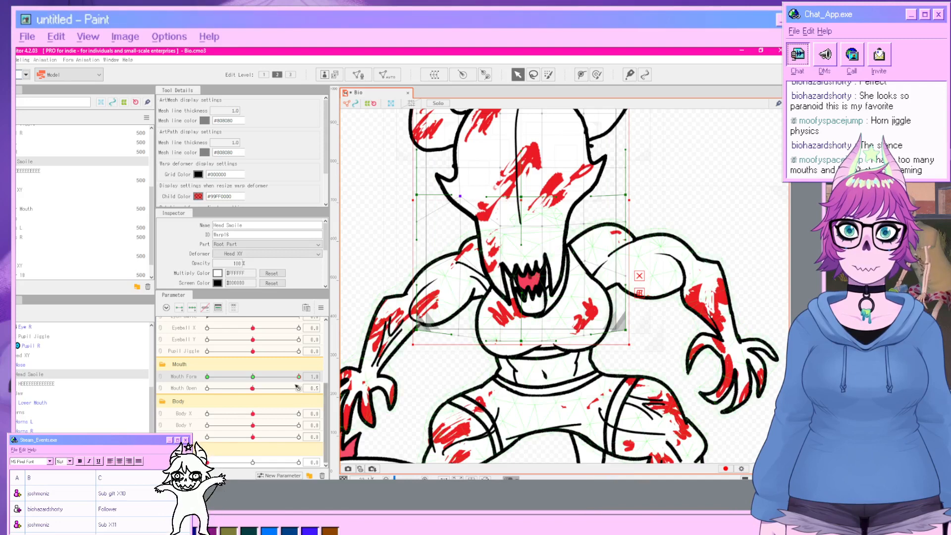
# Preview the mouth with Mouth Form at -1.0, then return the slider to the middle.
pyautogui.moveTo(299, 377); pyautogui.dragTo(194, 378)
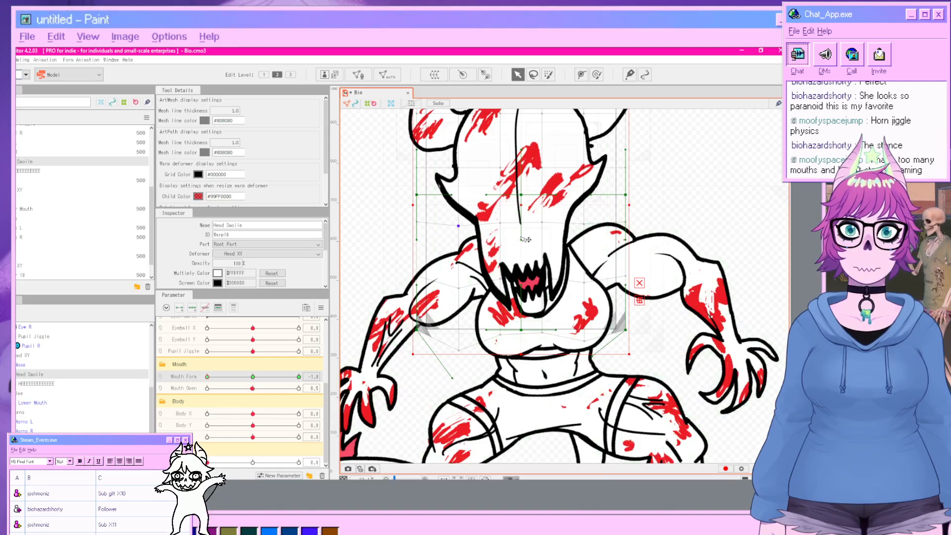
pyautogui.click(708, 220)
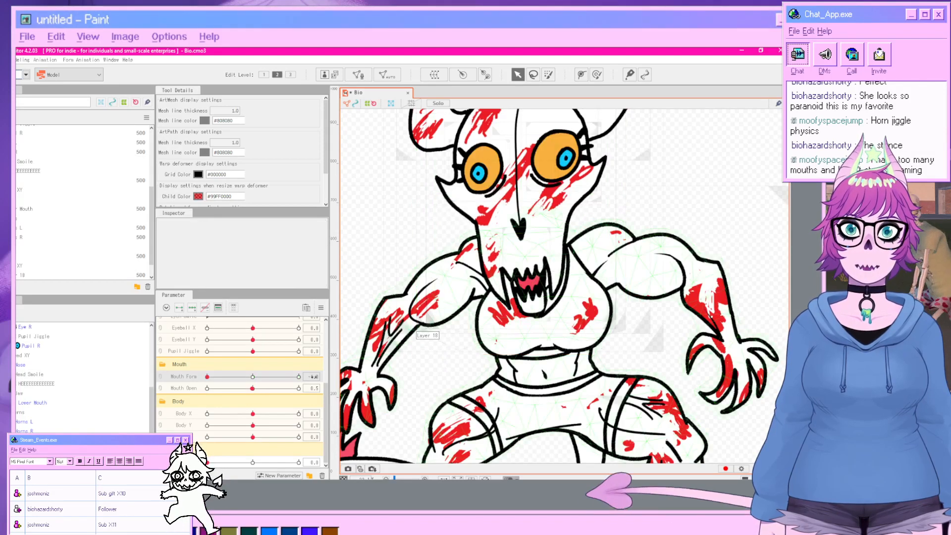
pyautogui.moveTo(208, 378); pyautogui.dragTo(252, 389)
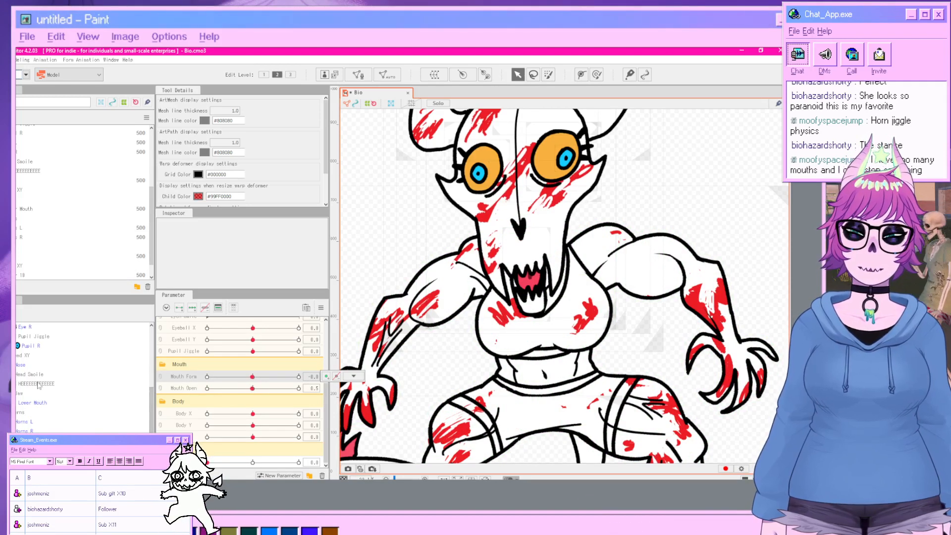
# Open Physics/Scene Blending Settings, play the Random Pose preview, and close the window.
pyautogui.click(19, 59)
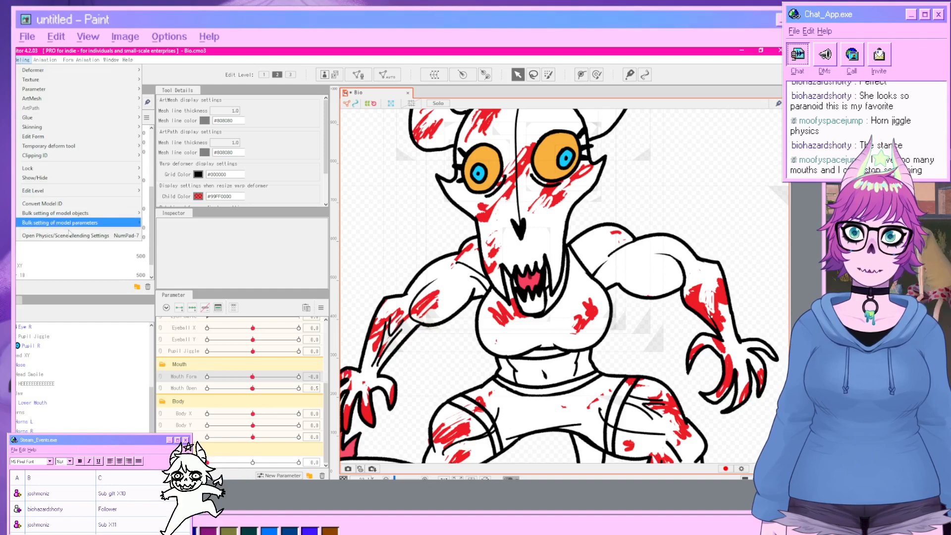
pyautogui.click(69, 242)
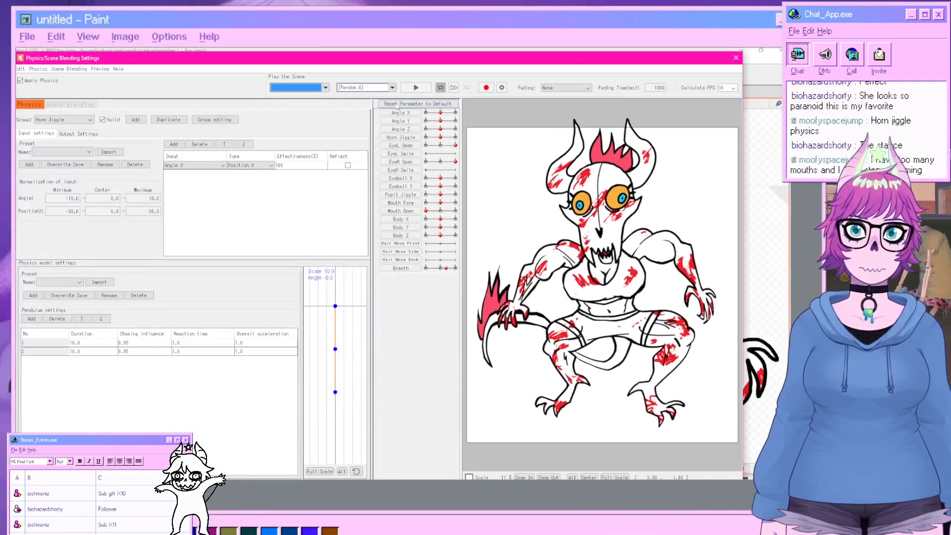
pyautogui.click(392, 87)
pyautogui.click(386, 98)
pyautogui.click(415, 90)
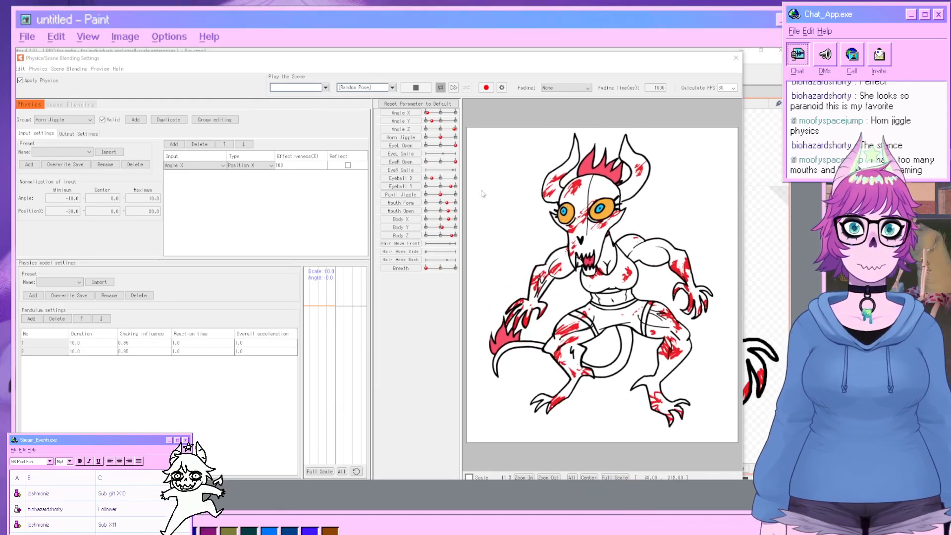
pyautogui.click(519, 65)
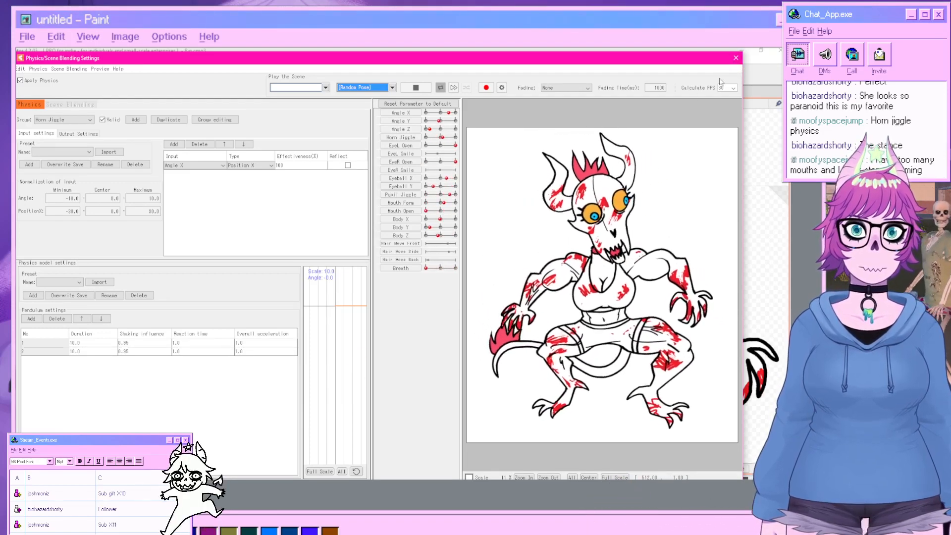
pyautogui.click(735, 59)
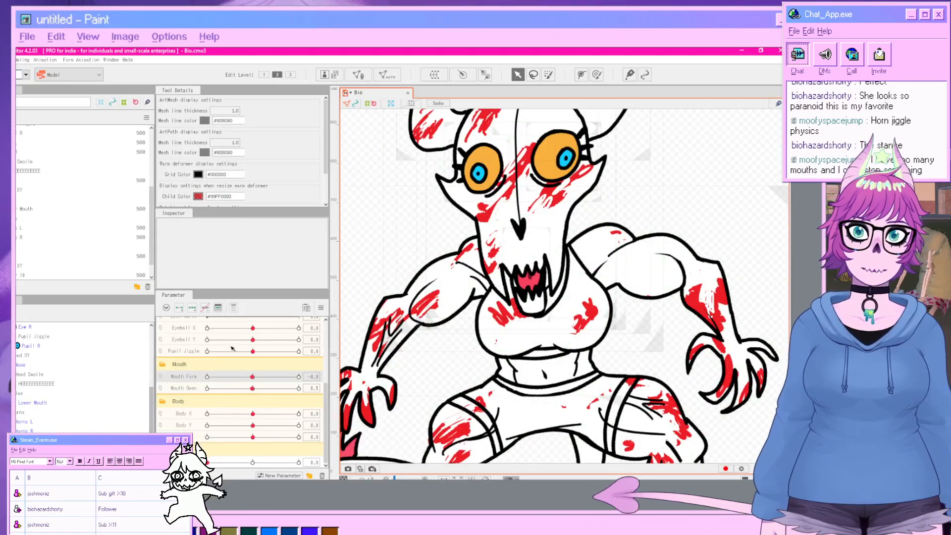
# Set Angle Z to 30, select the Jaw part, and drag its deformer to follow the tilted head.
pyautogui.scroll(3, 226, 359)
pyautogui.scroll(2, 228, 357)
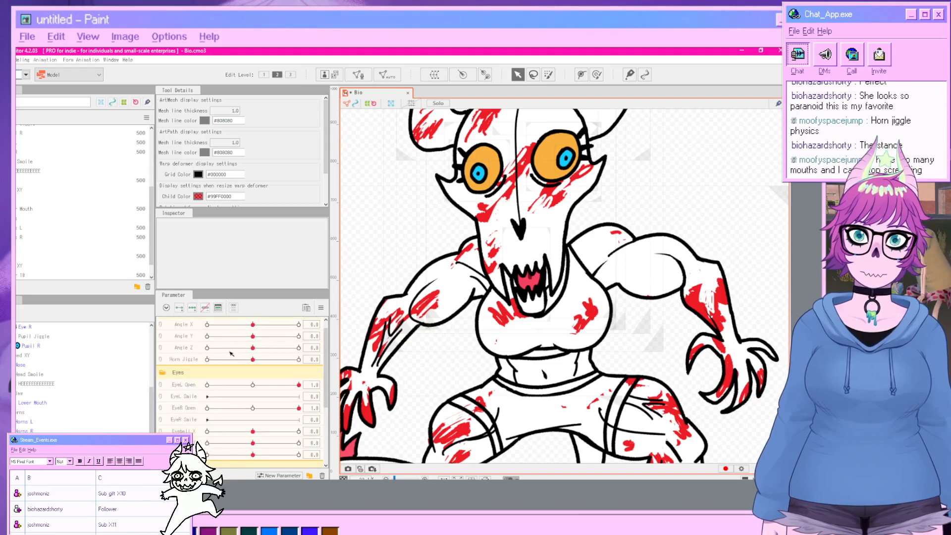
pyautogui.moveTo(253, 348); pyautogui.dragTo(305, 357)
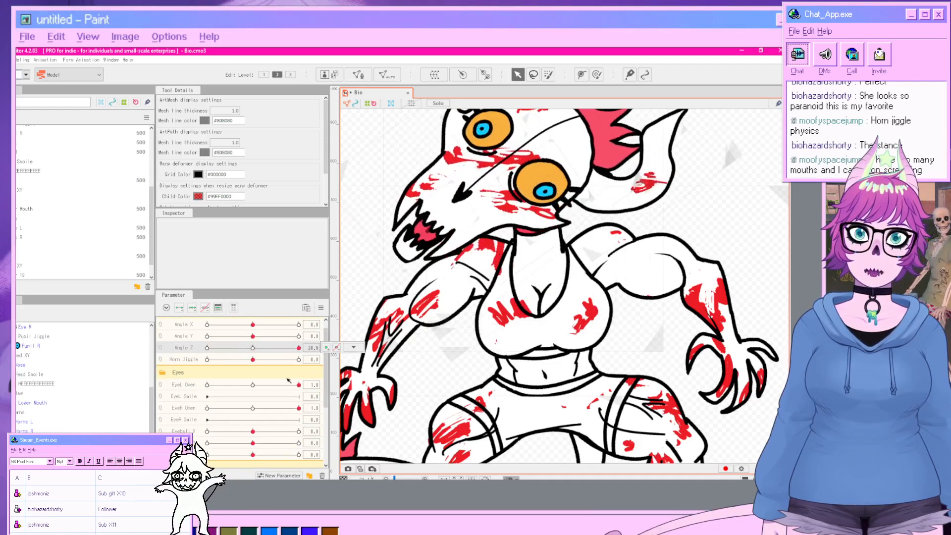
pyautogui.scroll(-3, 263, 399)
pyautogui.click(38, 392)
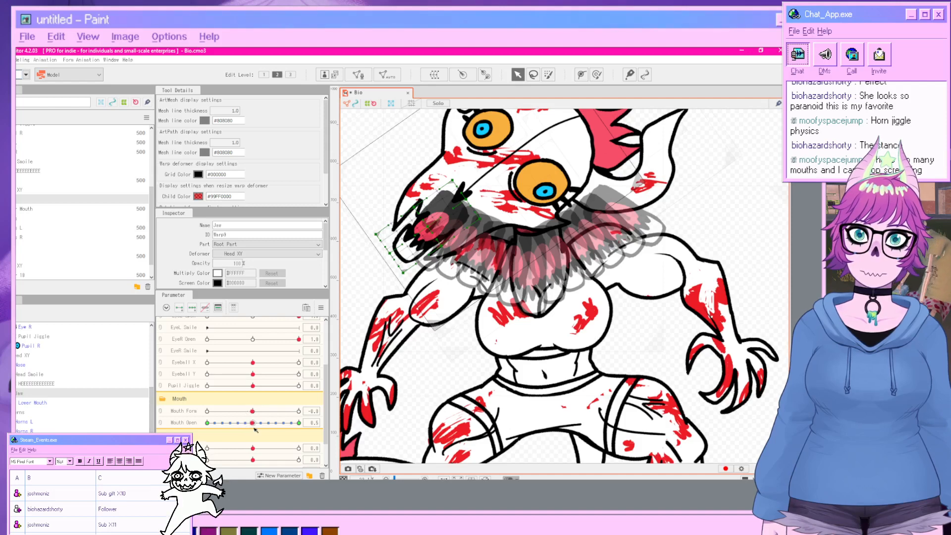
pyautogui.scroll(3, 259, 418)
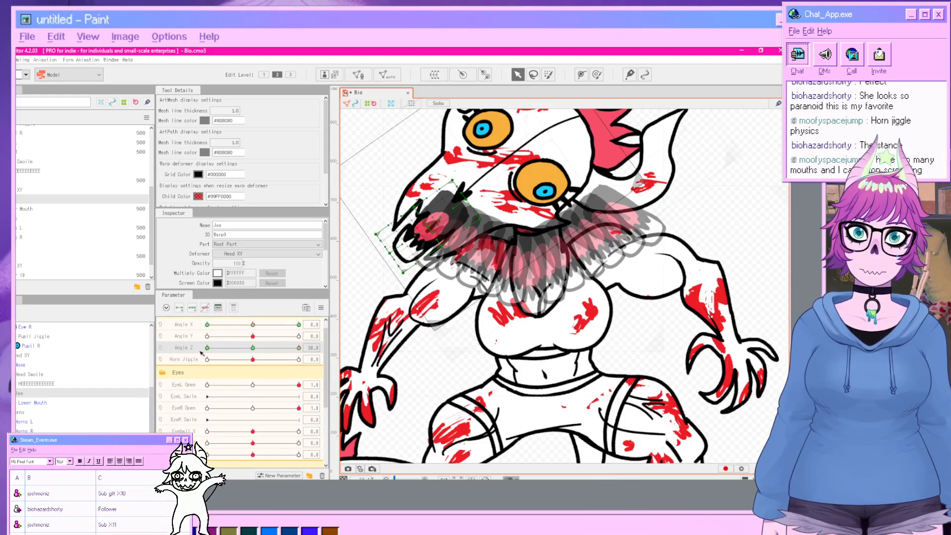
pyautogui.click(433, 225)
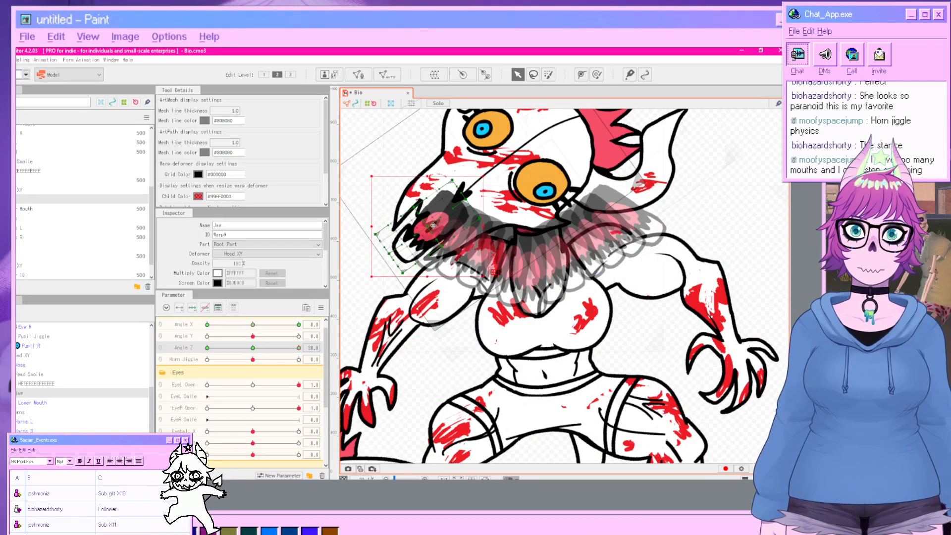
pyautogui.moveTo(431, 227); pyautogui.dragTo(448, 248)
pyautogui.click(711, 203)
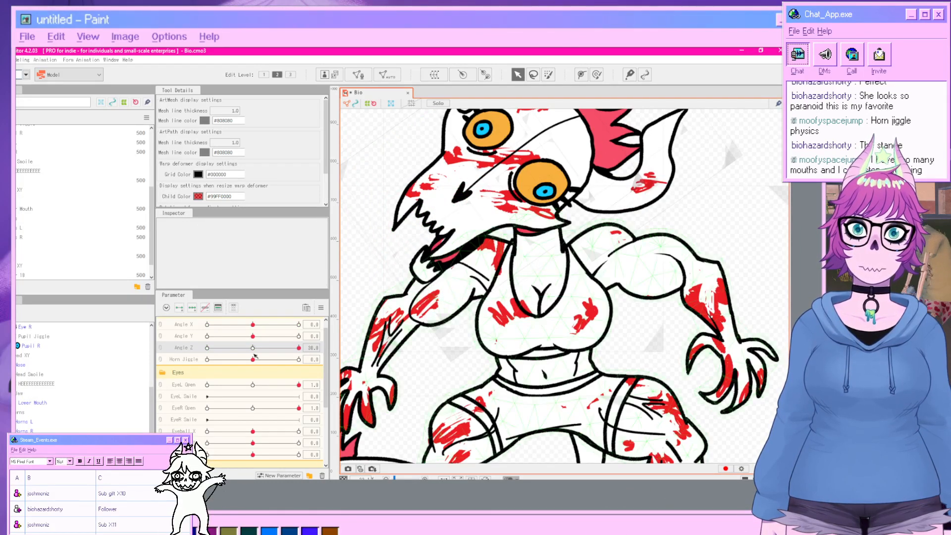
# Set Angle Z to -30, select the Jaw part, and reposition its deformer to match the tilted head.
pyautogui.click(207, 348)
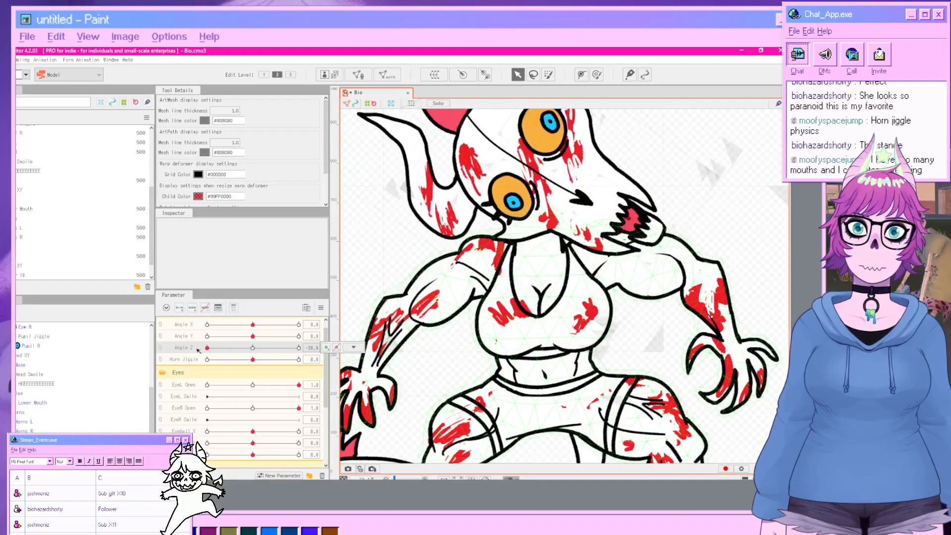
pyautogui.click(22, 402)
pyautogui.click(20, 393)
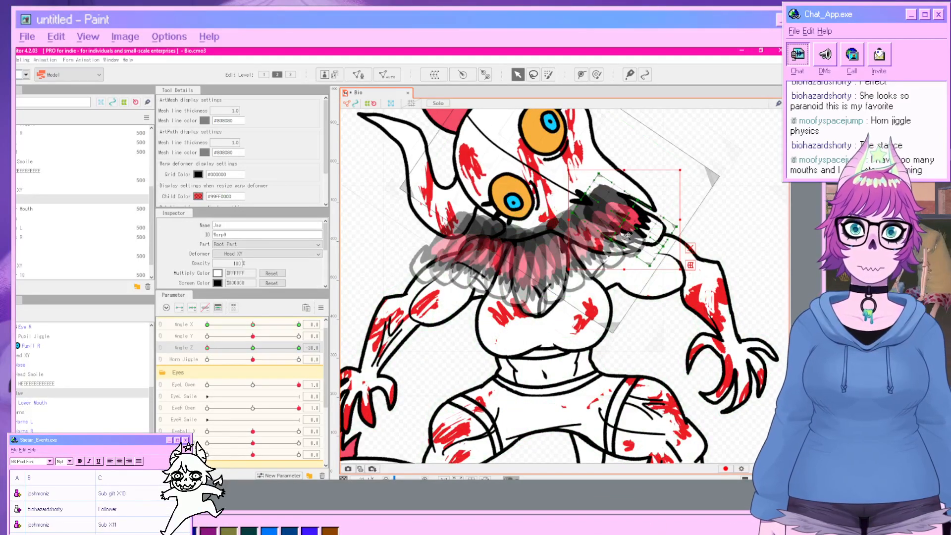
pyautogui.click(740, 219)
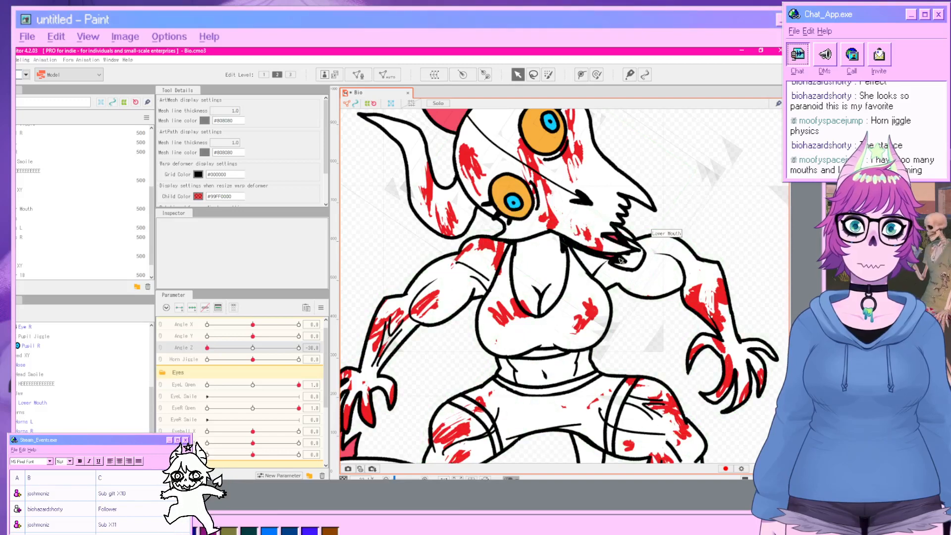
pyautogui.click(20, 393)
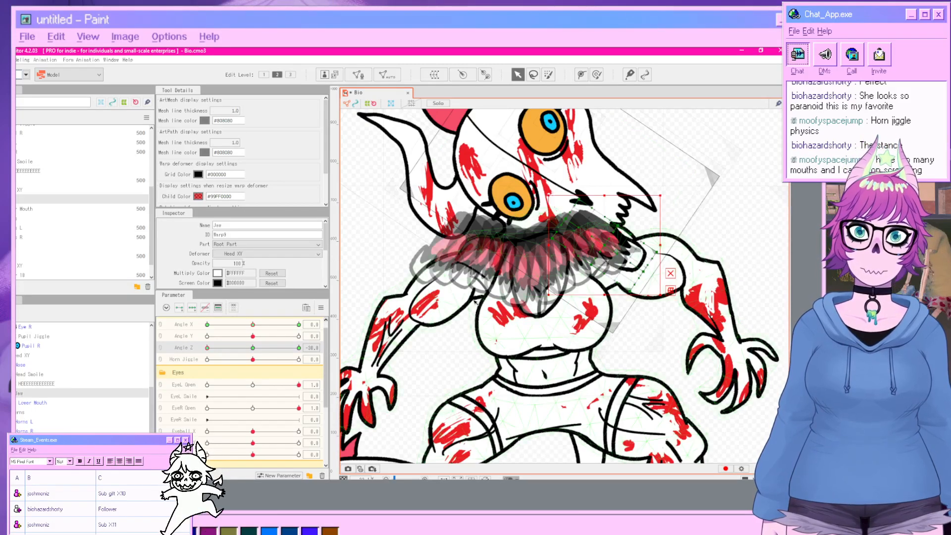
pyautogui.moveTo(665, 192); pyautogui.dragTo(686, 226)
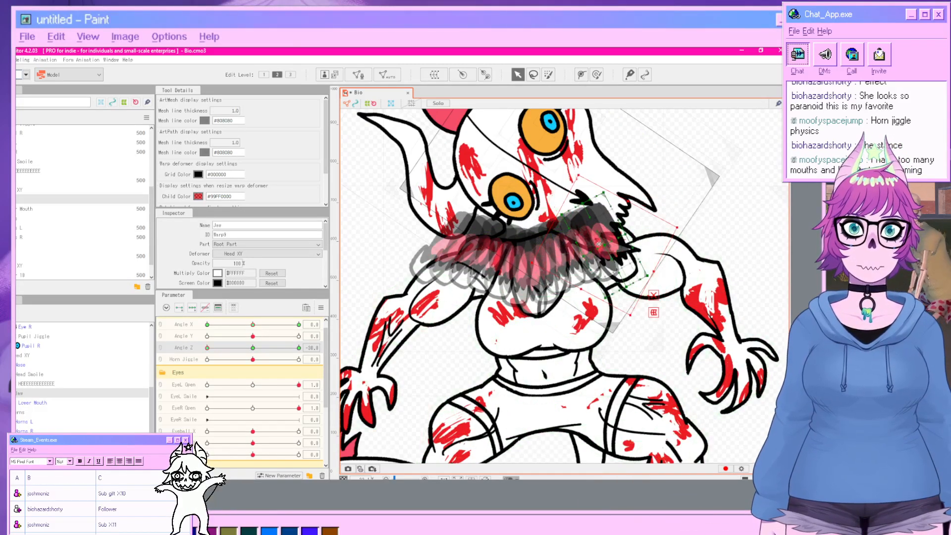
pyautogui.click(765, 228)
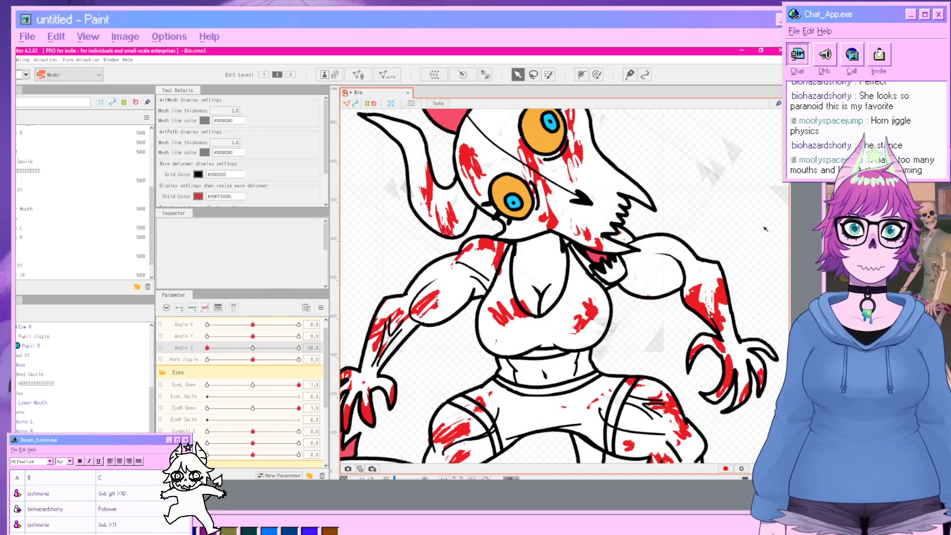
# Reset Angle Z and synthesize corner keys for Angle X and Angle Z on the selected Jaw.
pyautogui.moveTo(207, 348); pyautogui.dragTo(255, 397)
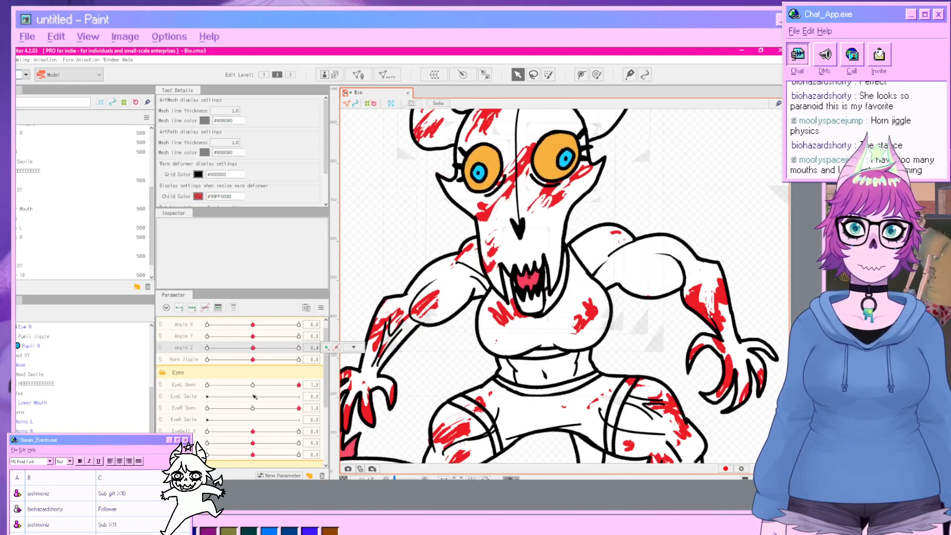
pyautogui.click(20, 393)
pyautogui.scroll(-2, 184, 425)
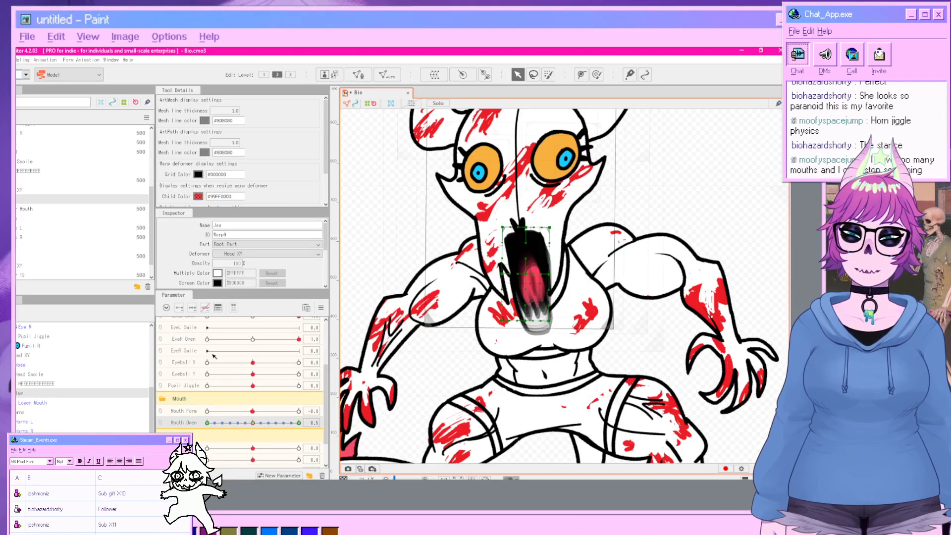
pyautogui.scroll(2, 214, 356)
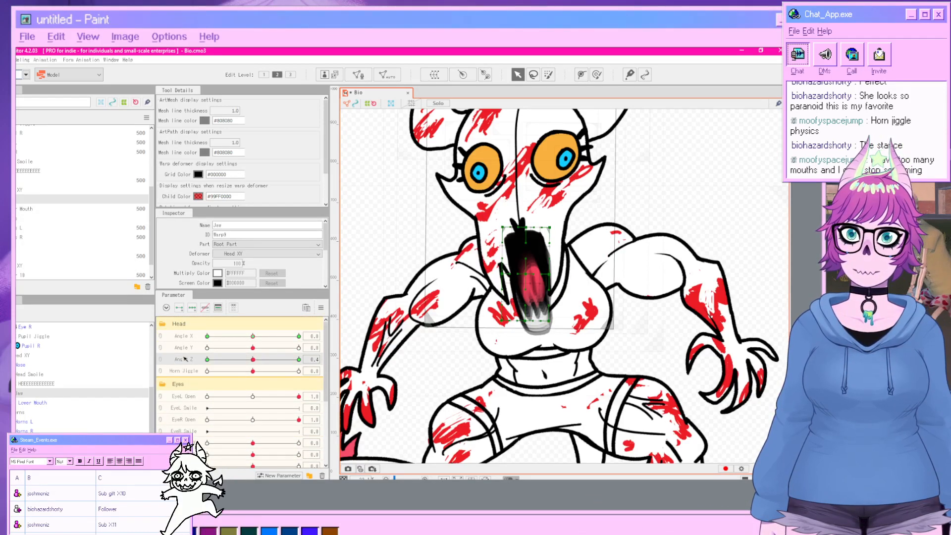
pyautogui.click(321, 307)
pyautogui.click(384, 359)
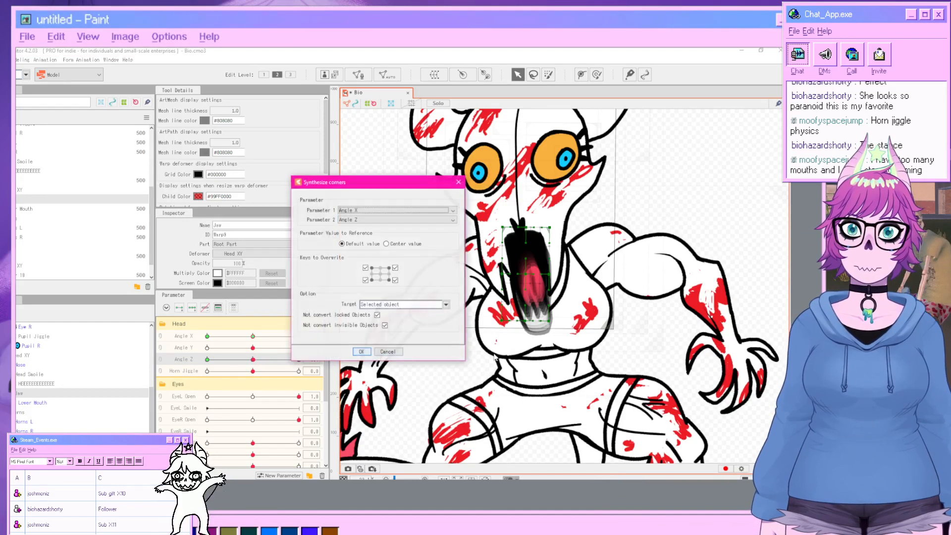
pyautogui.click(361, 352)
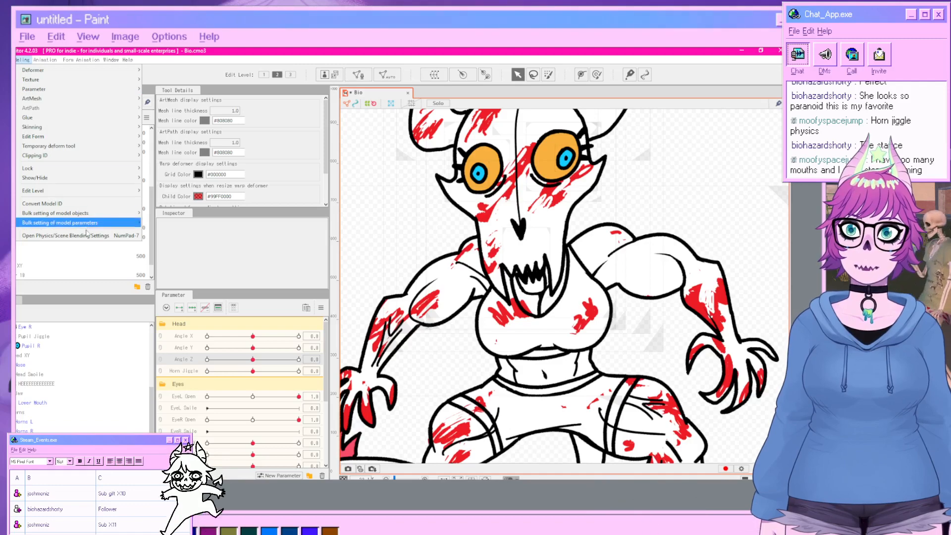
# Open Physics/Scene Blending Settings and play the Random Pose preview.
pyautogui.click(70, 236)
pyautogui.click(391, 87)
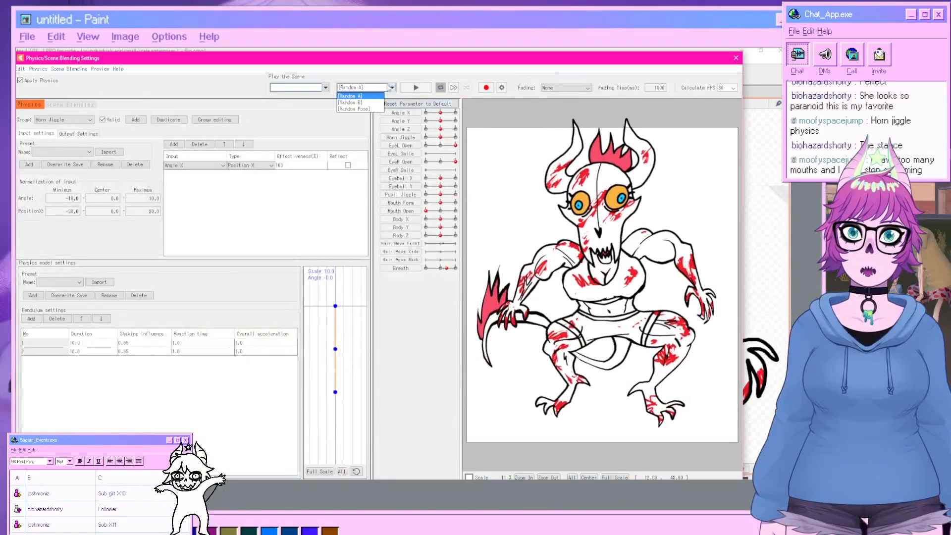
pyautogui.click(356, 100)
pyautogui.click(416, 87)
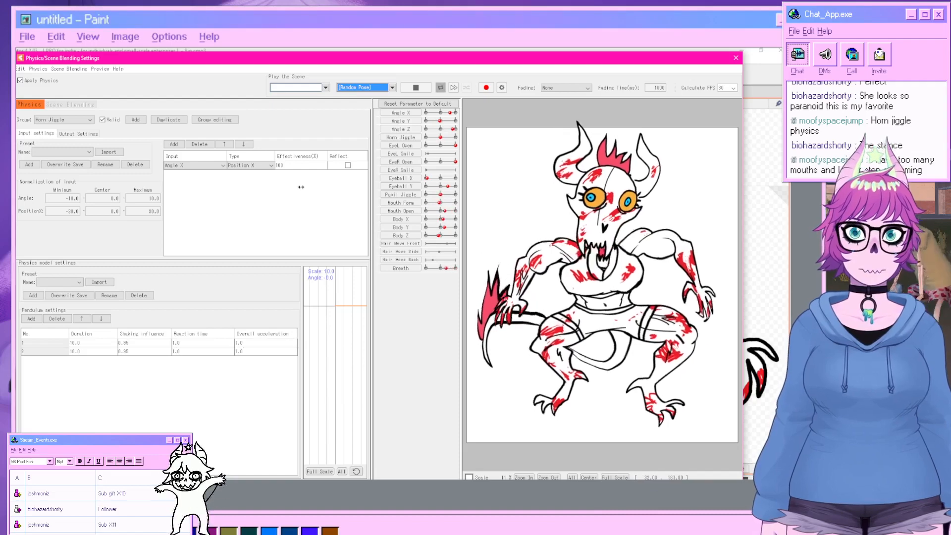
# Add a new physics group named Jaw using the Head Input preset.
pyautogui.click(135, 120)
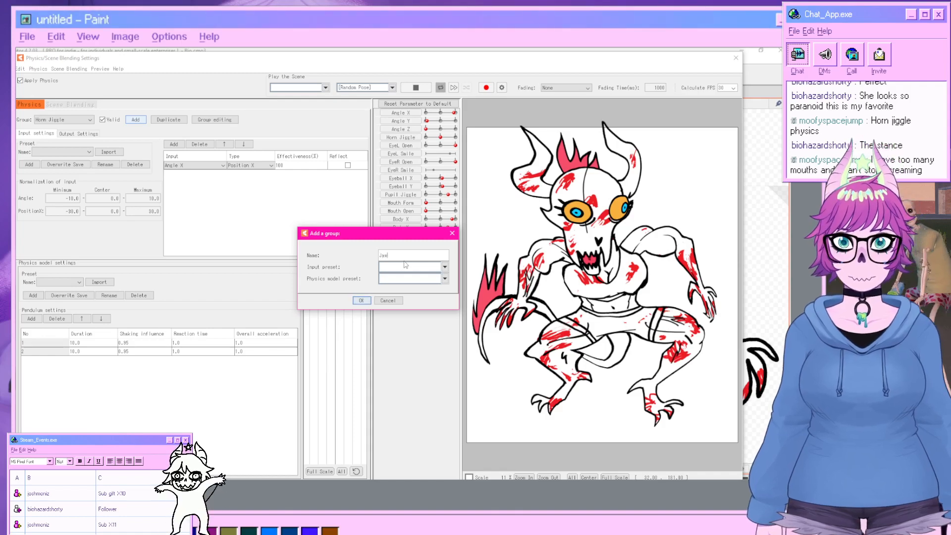
pyautogui.click(407, 270)
pyautogui.click(402, 276)
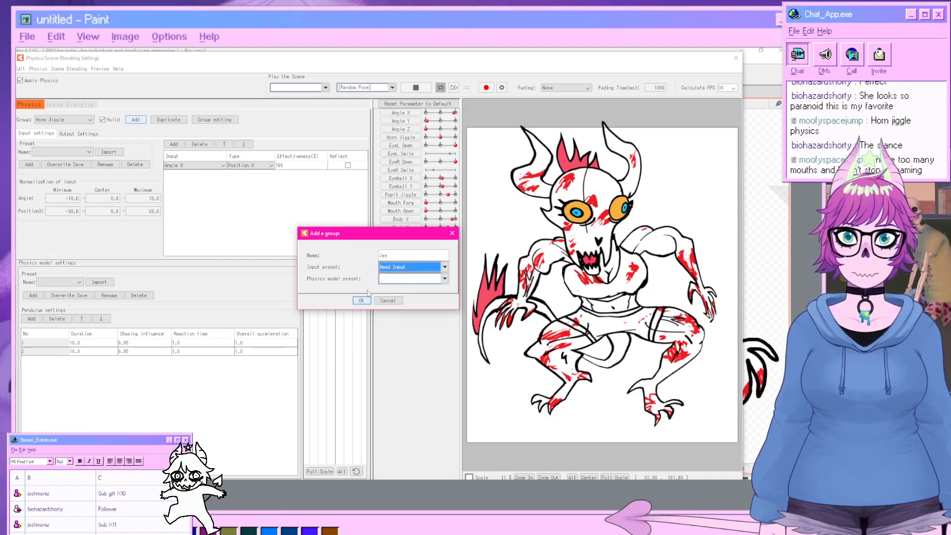
pyautogui.click(361, 301)
# Add a pendulum to the Jaw group and assign Mouth Open as its output parameter.
pyautogui.click(71, 134)
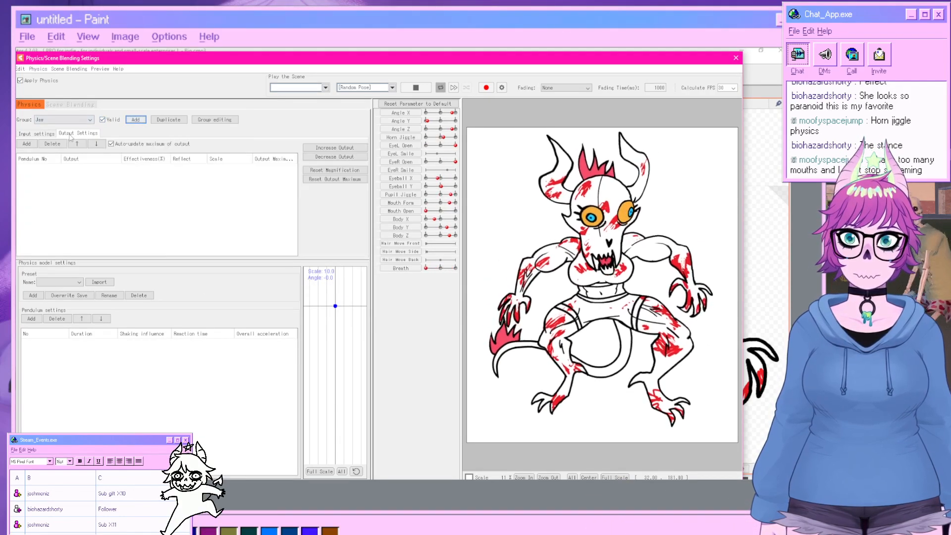
pyautogui.click(26, 144)
pyautogui.click(368, 286)
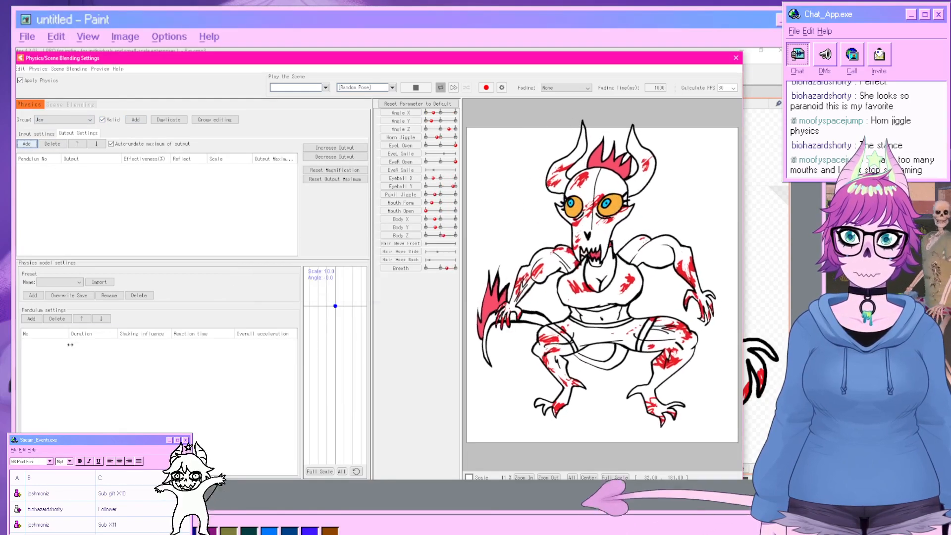
pyautogui.click(31, 319)
pyautogui.click(26, 144)
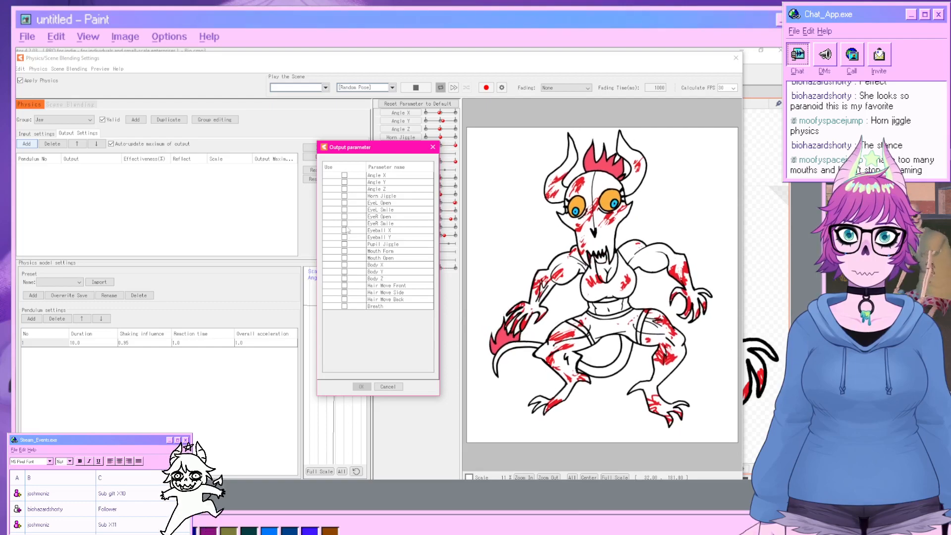
pyautogui.click(345, 259)
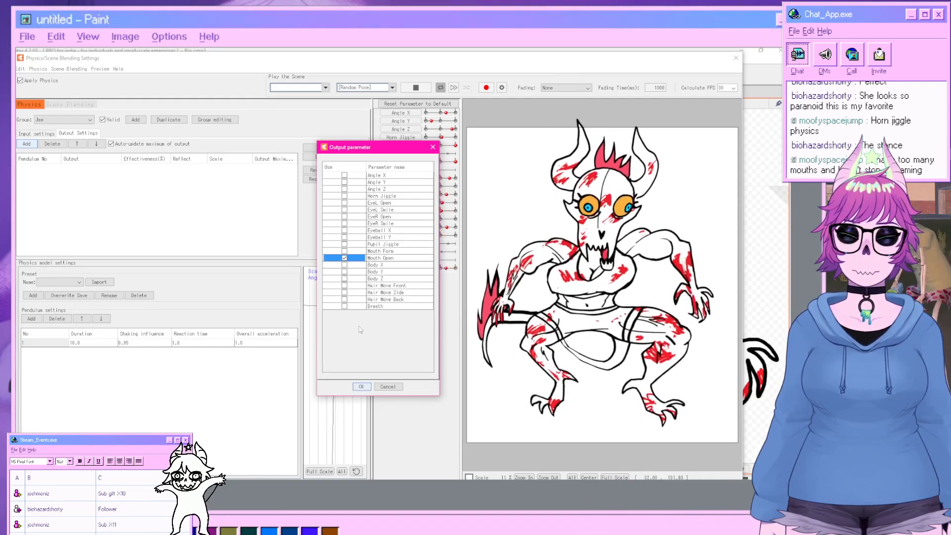
pyautogui.click(367, 390)
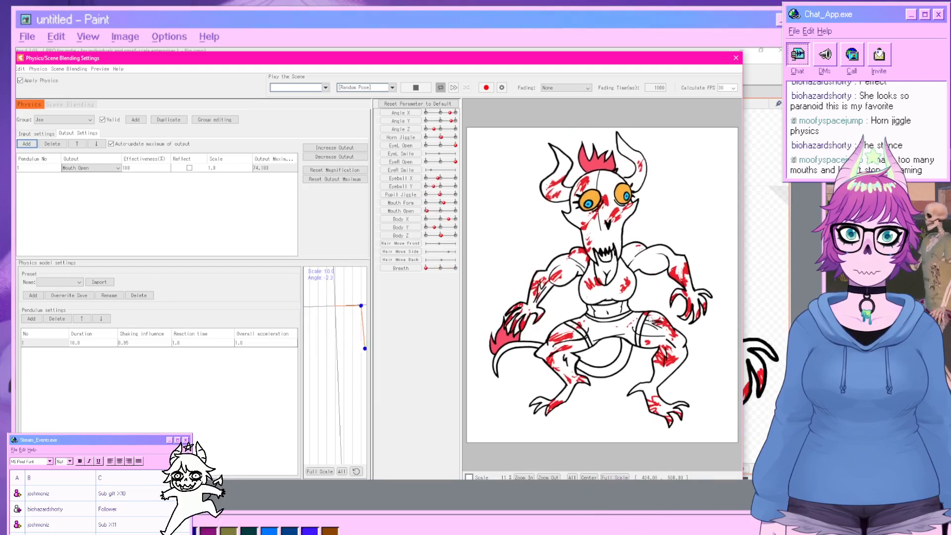
# Set the Mouth Open output scale to 100.
pyautogui.click(42, 136)
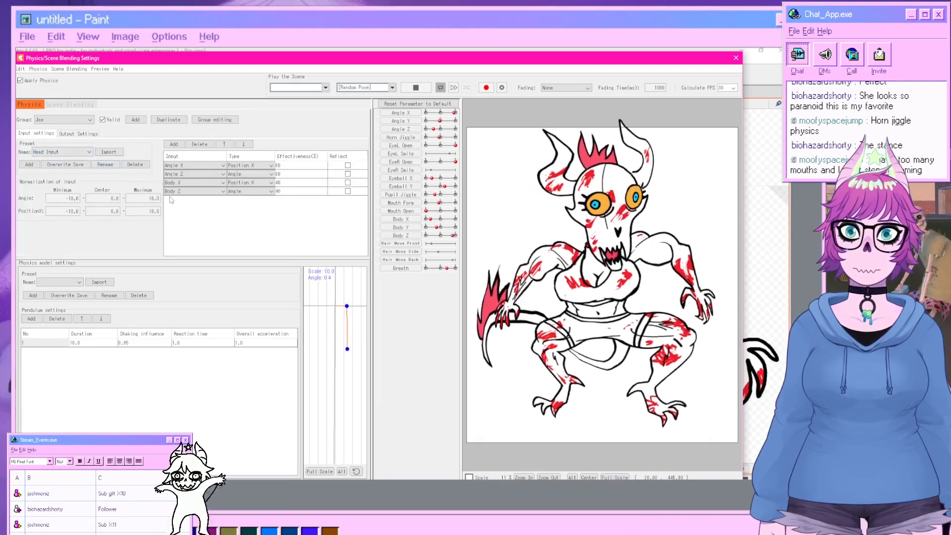
pyautogui.click(78, 134)
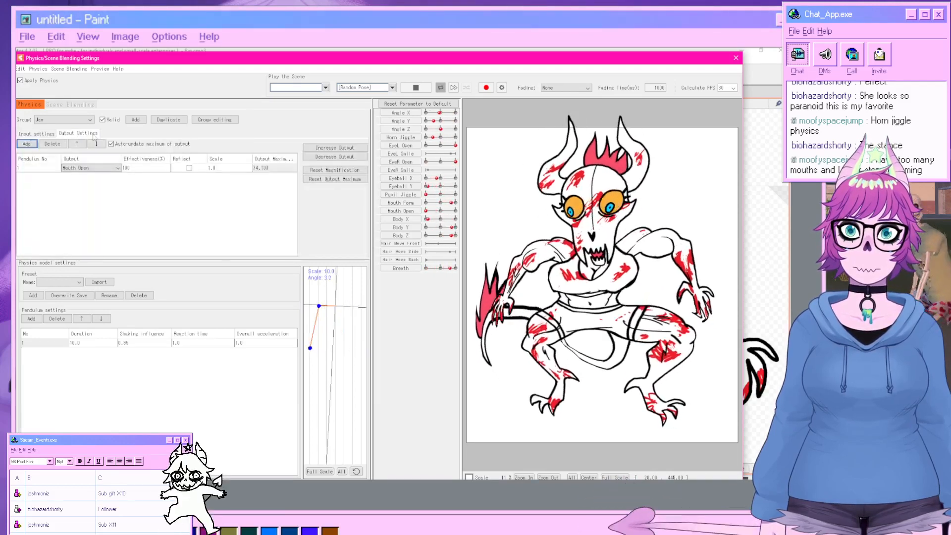
pyautogui.doubleClick(225, 168)
pyautogui.write('100')
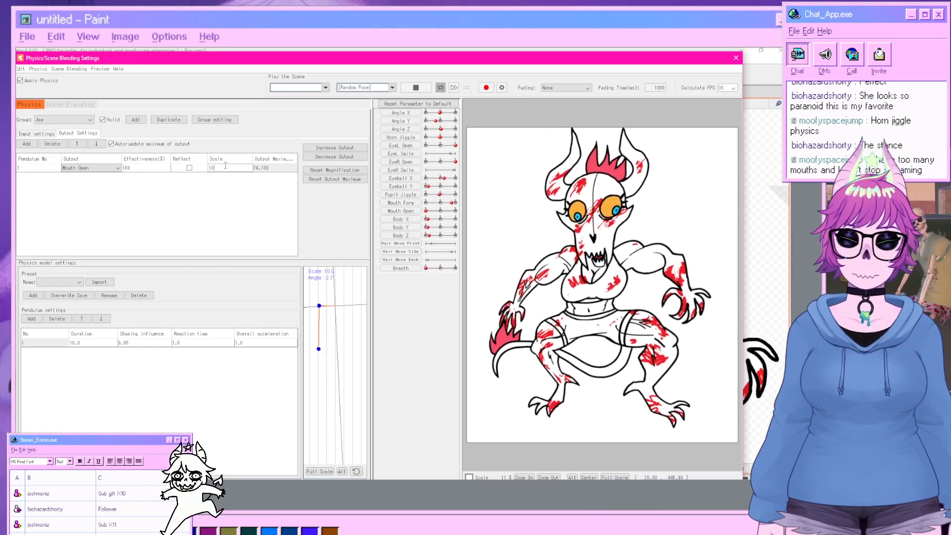
pyautogui.press('Return')
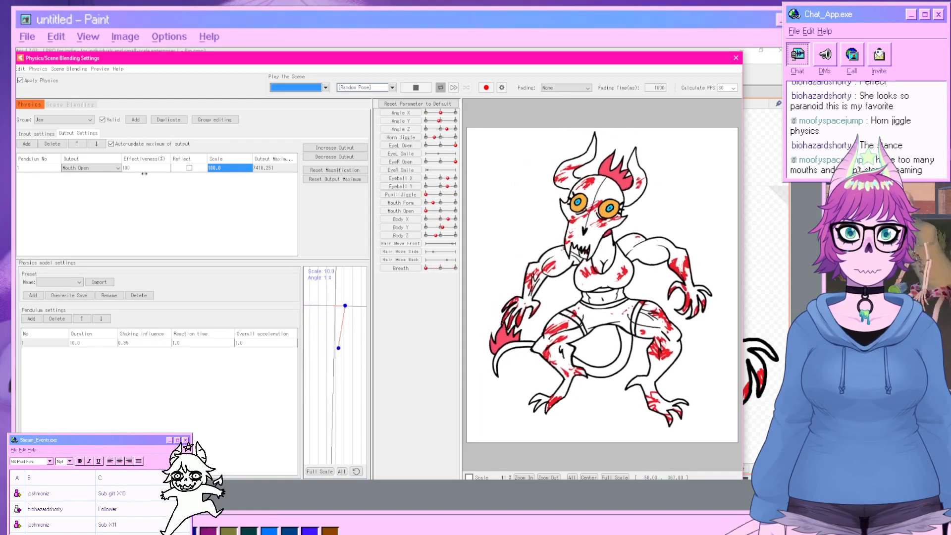
# Set the Jaw group's input Position normalization minimum to -30 and maximum to 30.
pyautogui.click(42, 134)
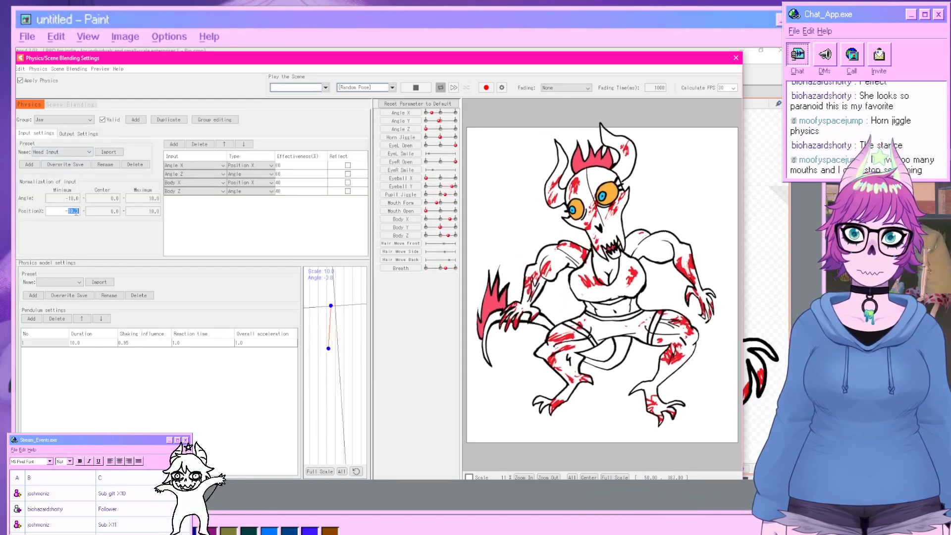
pyautogui.write('30')
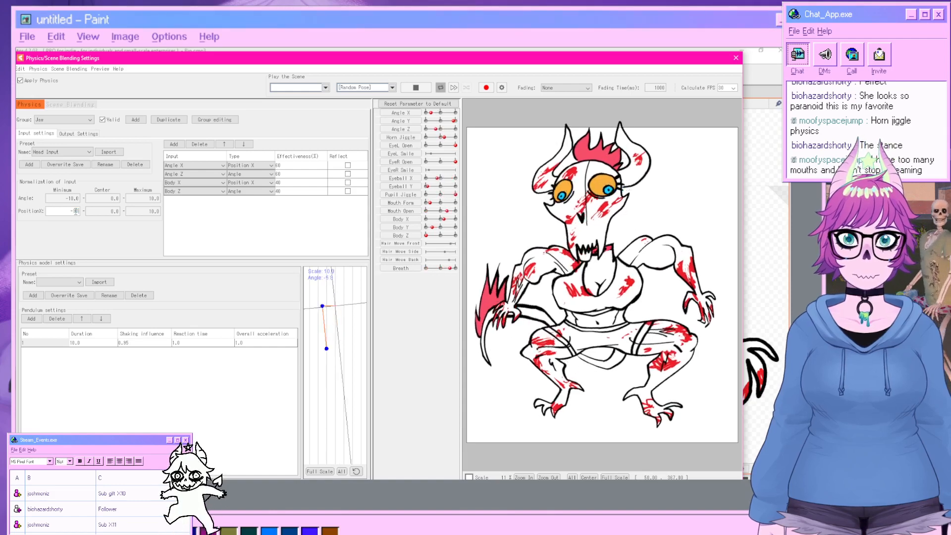
pyautogui.press('Return')
pyautogui.click(145, 210)
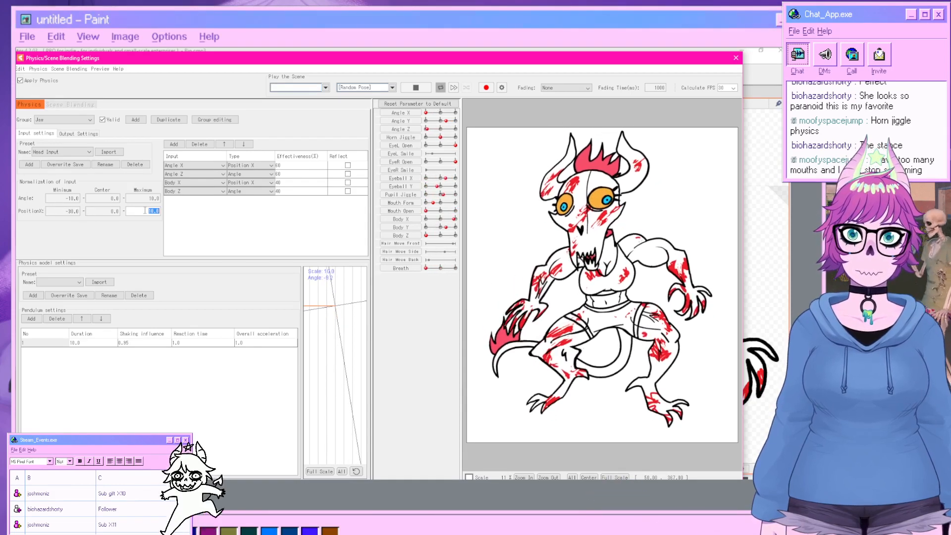
pyautogui.press('Return')
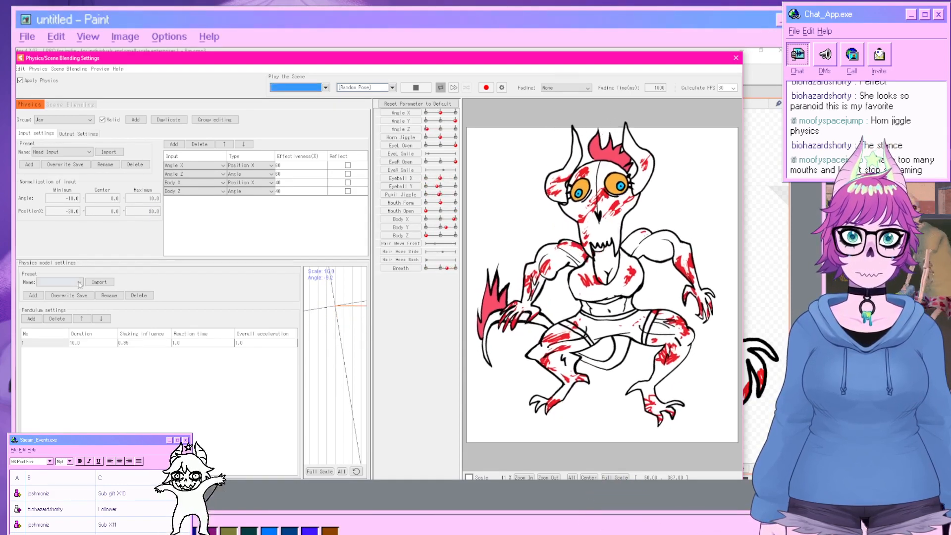
# Add two more pendulums, set the Mouth Open output scale to 50, and close the physics settings.
pyautogui.click(32, 318)
pyautogui.click(33, 319)
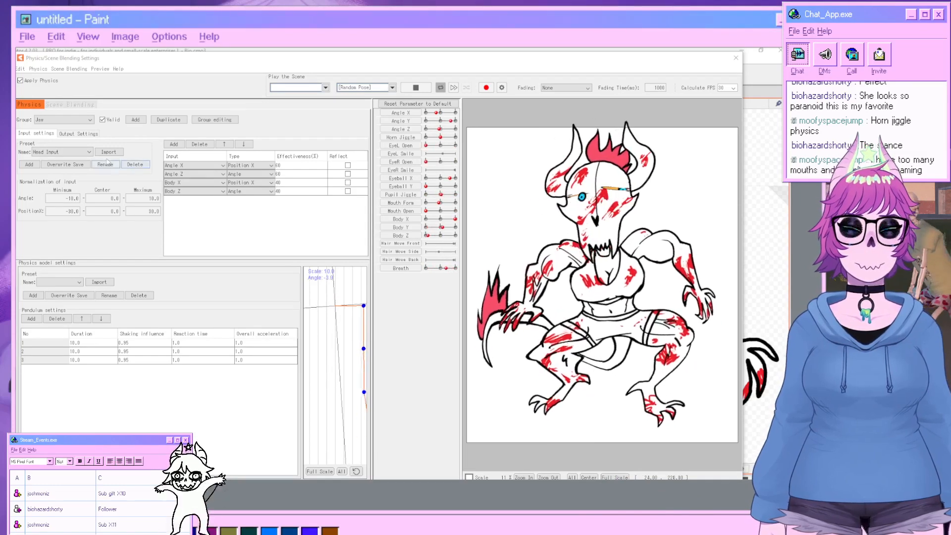
pyautogui.click(75, 134)
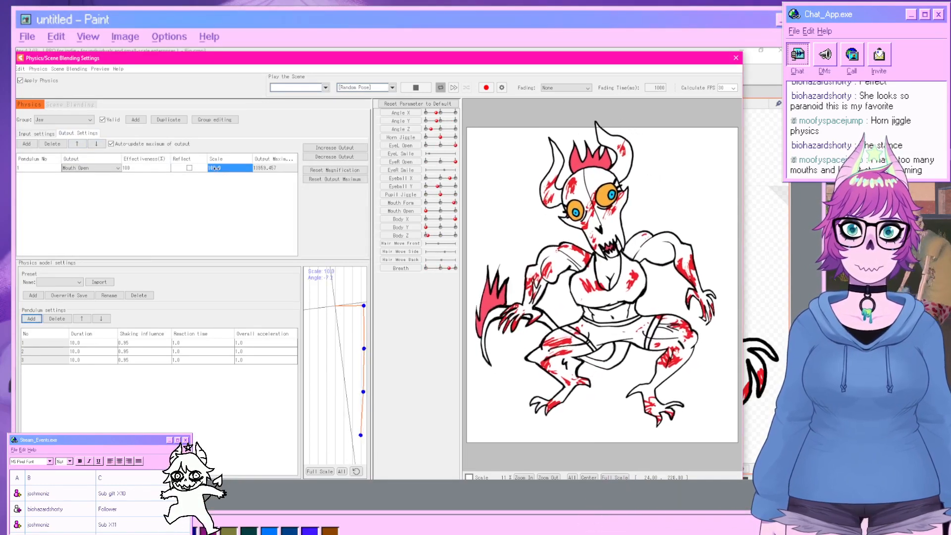
pyautogui.write('50')
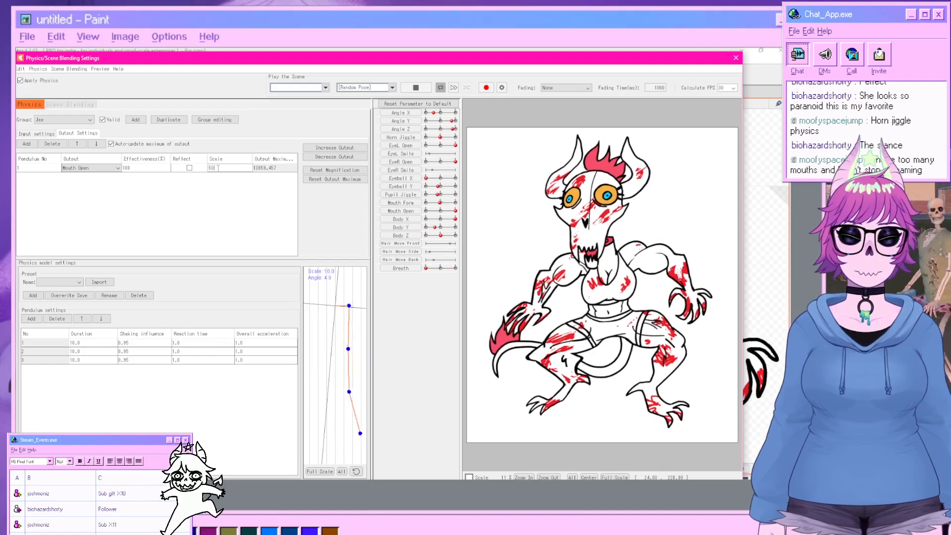
pyautogui.press('Return')
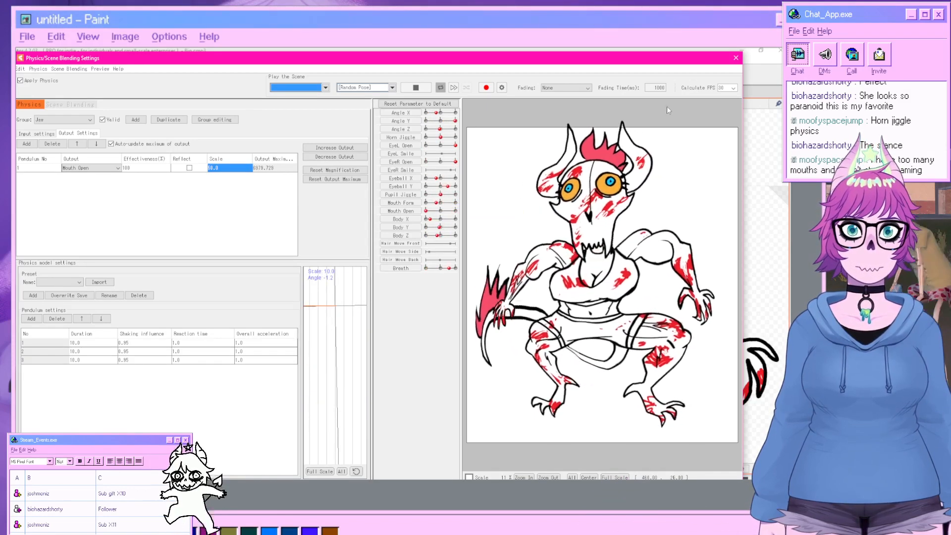
pyautogui.click(736, 58)
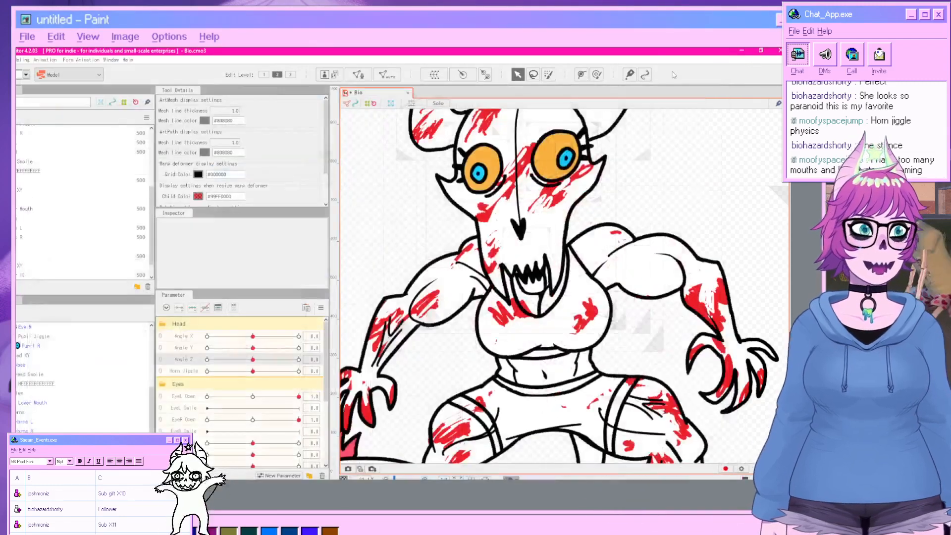
# Set Angle X to -30 and add keyforms for the Eye R and Eye L deformers.
pyautogui.scroll(-3, 511, 202)
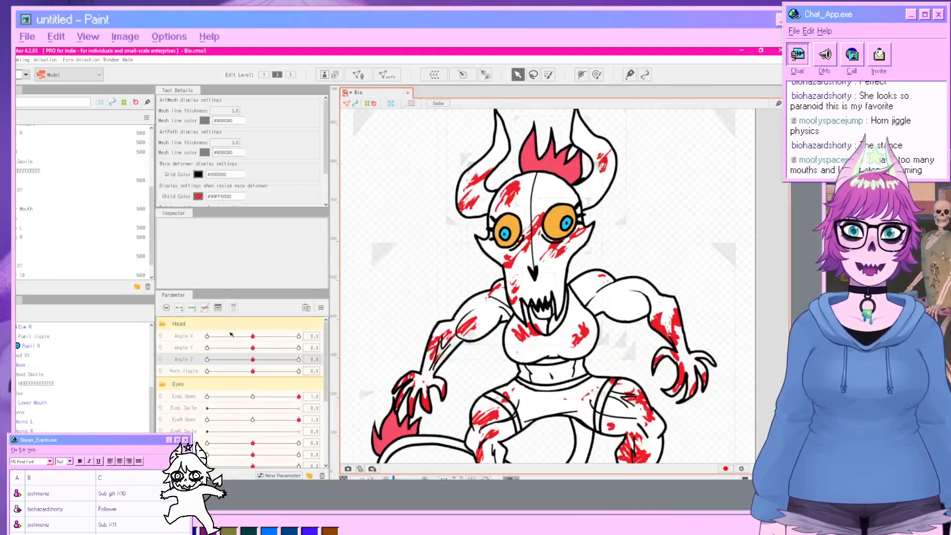
pyautogui.moveTo(253, 336); pyautogui.dragTo(186, 341)
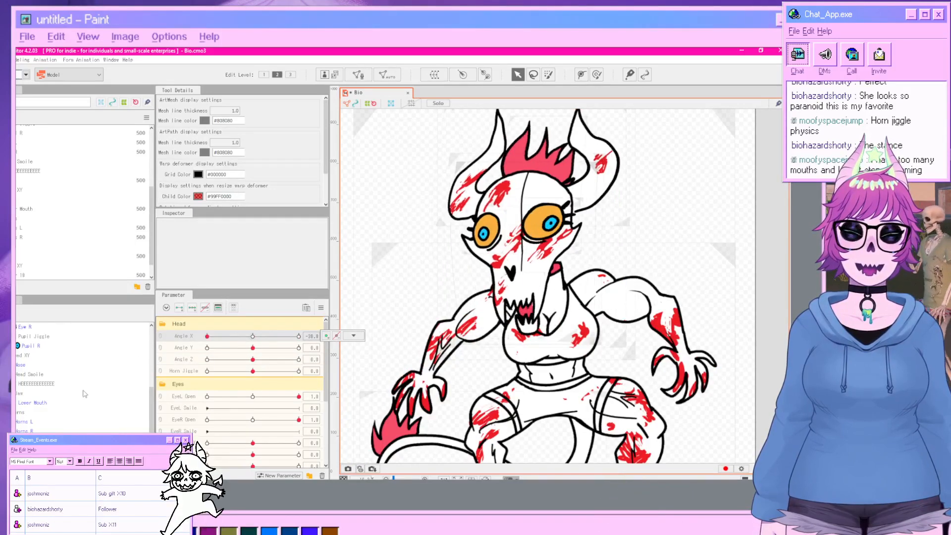
pyautogui.scroll(2, 79, 383)
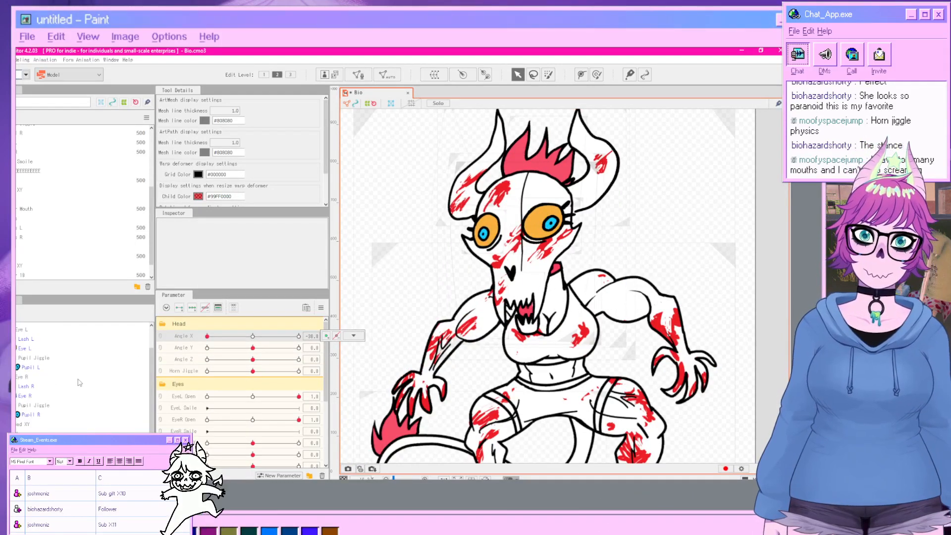
pyautogui.click(36, 379)
pyautogui.click(193, 307)
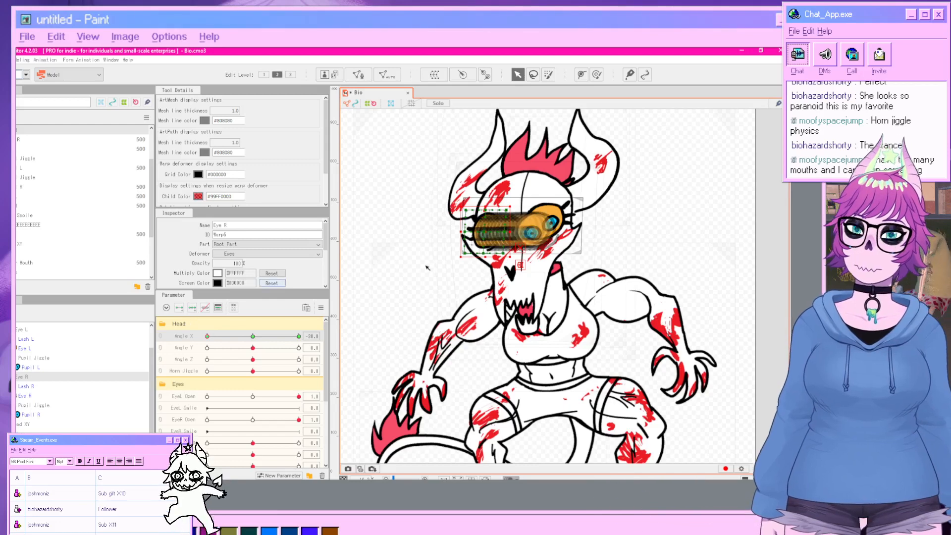
pyautogui.click(25, 330)
pyautogui.click(192, 309)
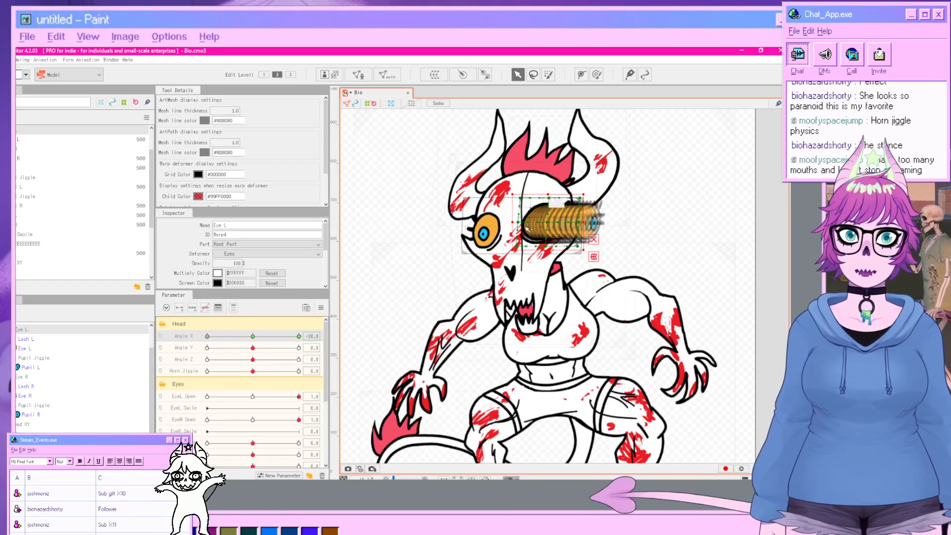
pyautogui.click(730, 259)
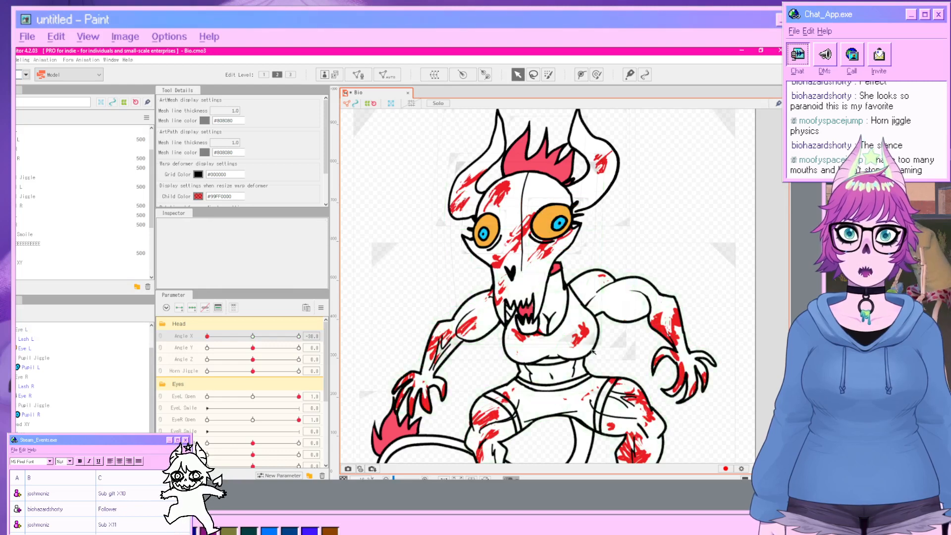
# Set Angle X to 30 and shift the Eye R deformer to match the turned head.
pyautogui.moveTo(230, 338); pyautogui.dragTo(302, 337)
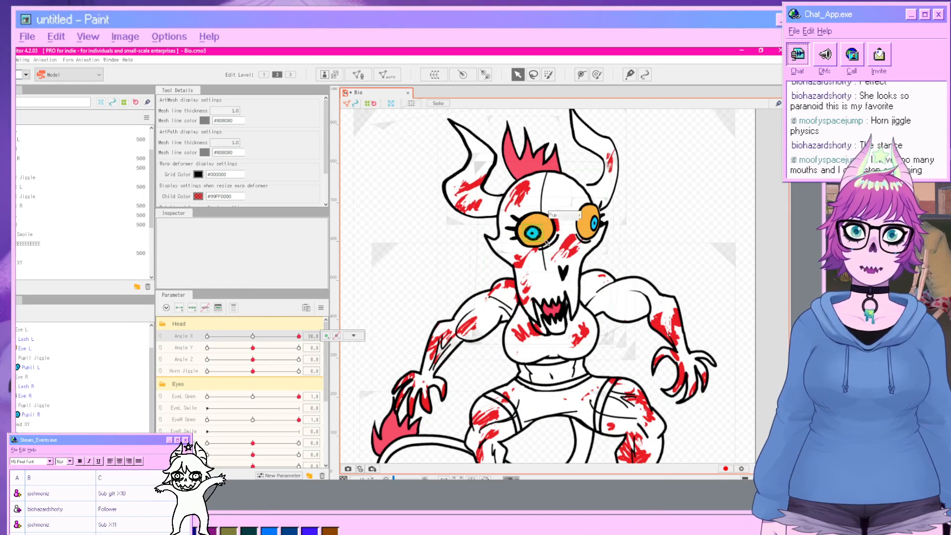
pyautogui.click(554, 227)
pyautogui.click(25, 377)
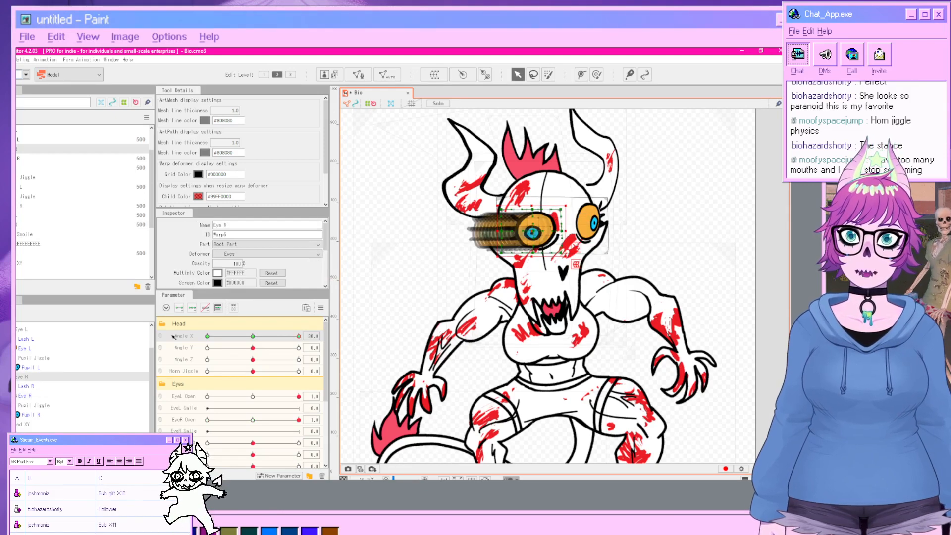
pyautogui.moveTo(533, 232); pyautogui.dragTo(519, 233)
pyautogui.click(695, 248)
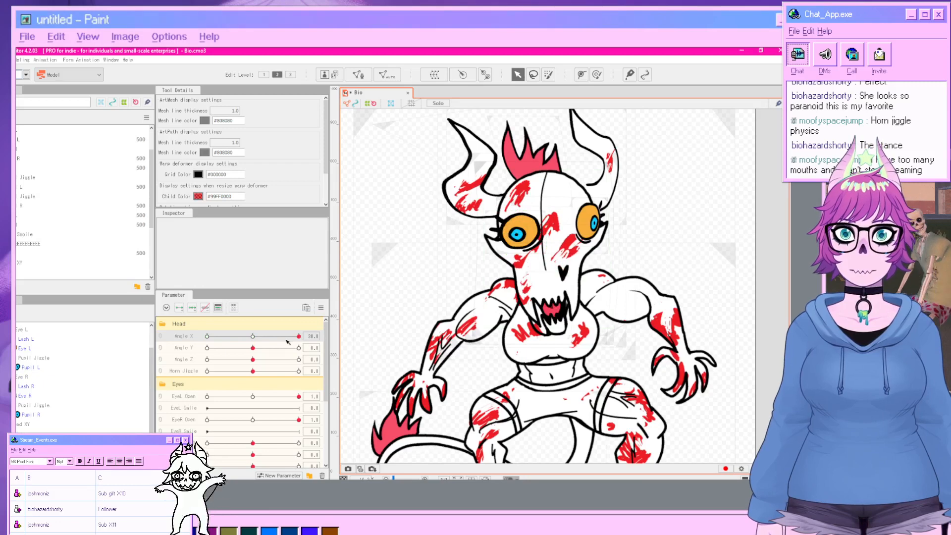
# Apply Reflect to the Angle X keyform and return Angle X to 0.
pyautogui.moveTo(298, 337)
pyautogui.mouseDown()
pyautogui.moveTo(172, 338)
pyautogui.moveTo(305, 337)
pyautogui.mouseUp()
pyautogui.click(346, 336)
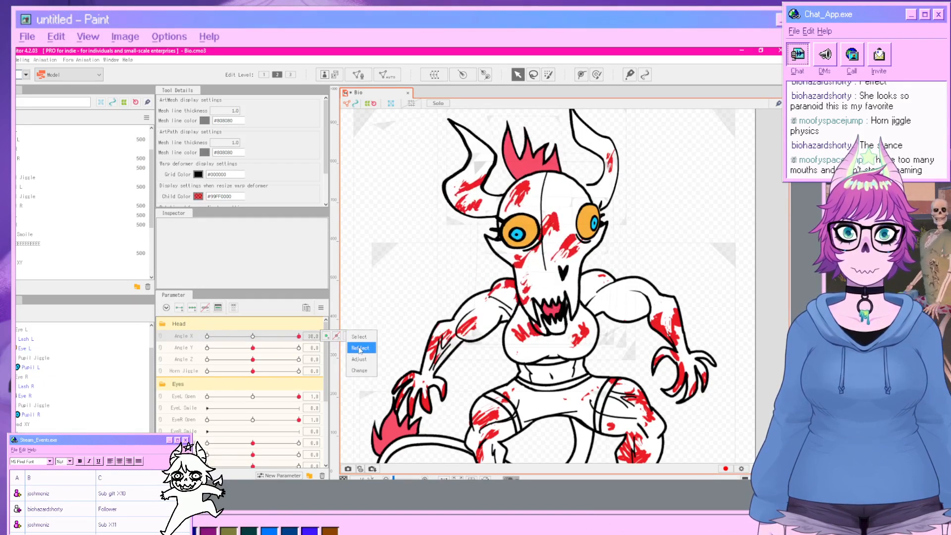
pyautogui.click(359, 349)
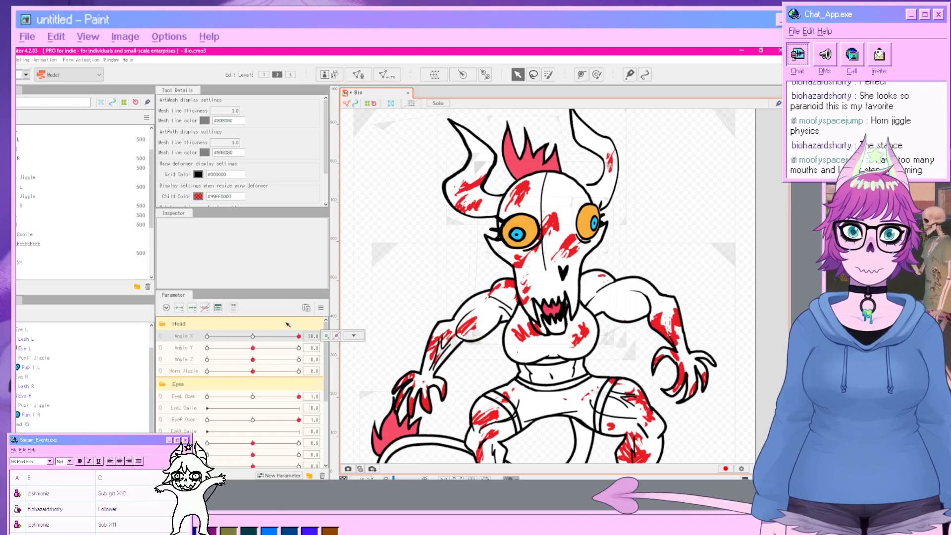
pyautogui.moveTo(299, 337); pyautogui.dragTo(254, 342)
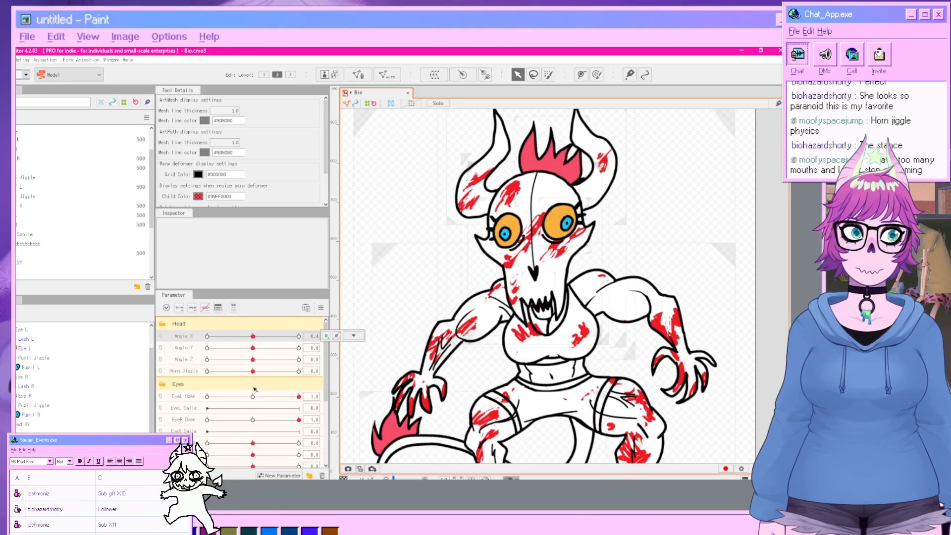
# Select the Hair warp deformer, set the hair side parameter to 1, and bend the deformer's top toward the right.
pyautogui.scroll(-5, 253, 396)
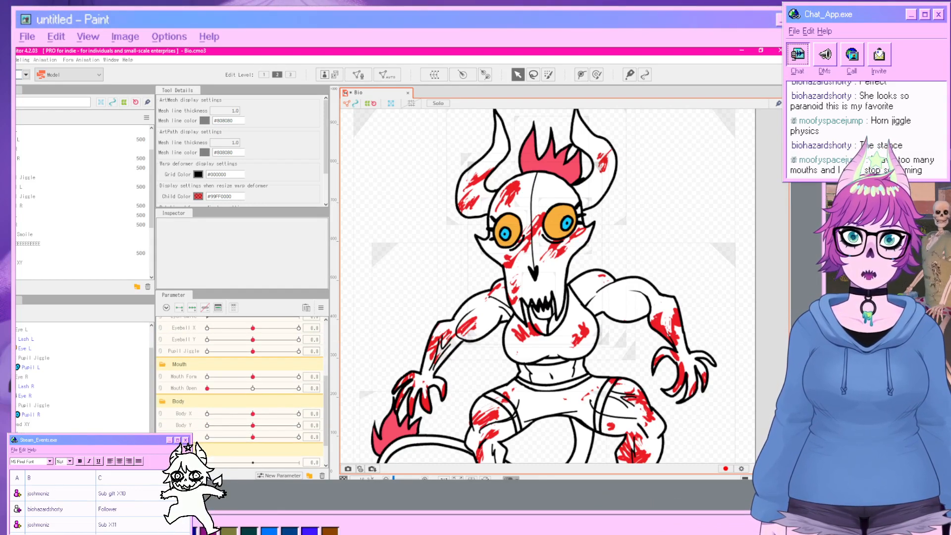
pyautogui.scroll(-2, 240, 387)
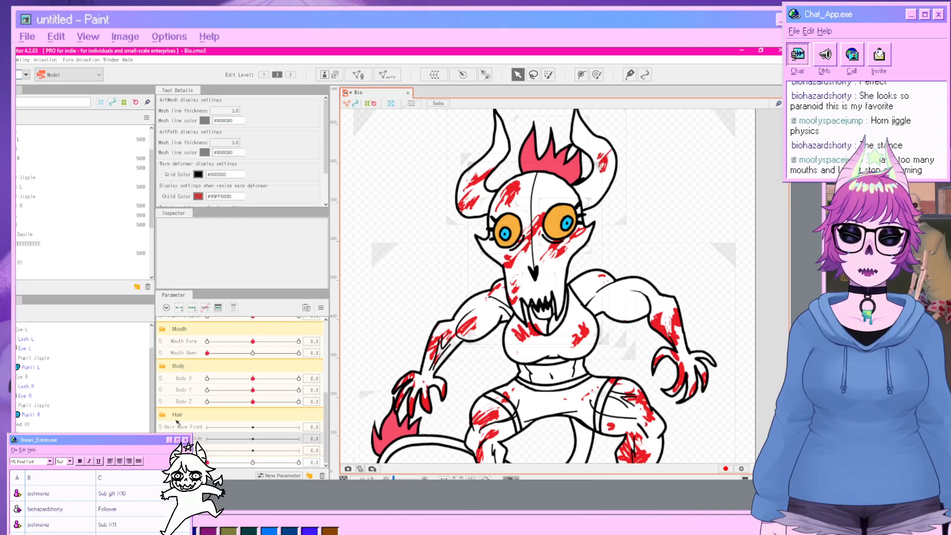
pyautogui.click(531, 170)
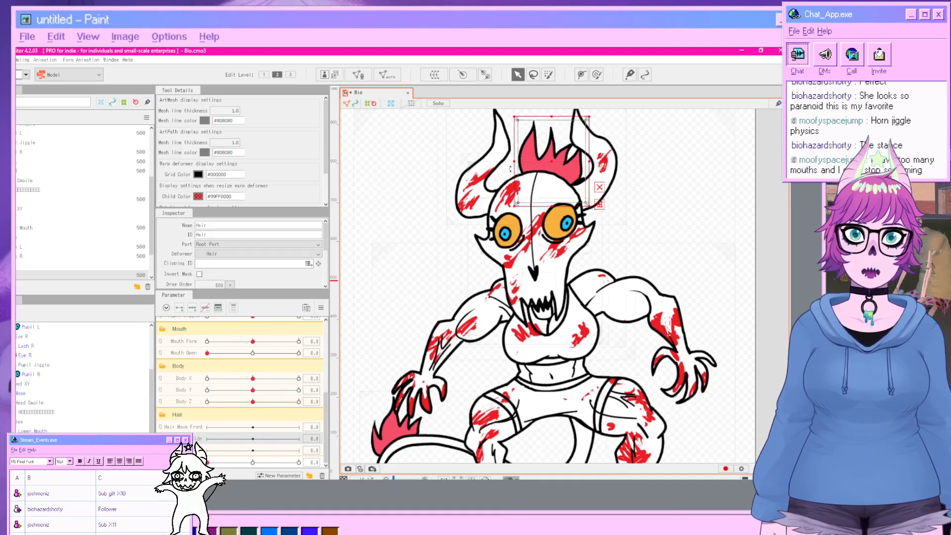
pyautogui.scroll(-2, 113, 397)
pyautogui.click(106, 434)
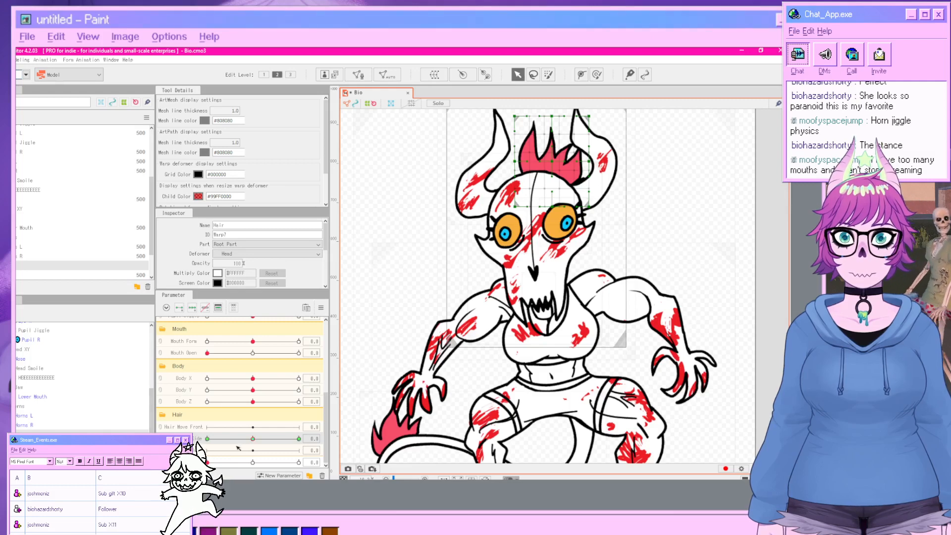
pyautogui.moveTo(252, 438); pyautogui.dragTo(301, 439)
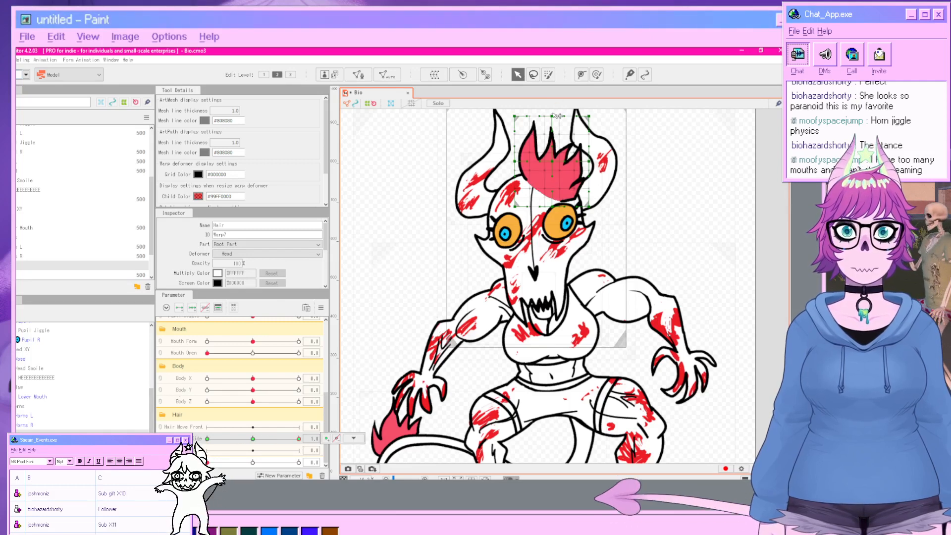
pyautogui.moveTo(553, 116); pyautogui.dragTo(616, 132)
pyautogui.moveTo(552, 207); pyautogui.dragTo(519, 203)
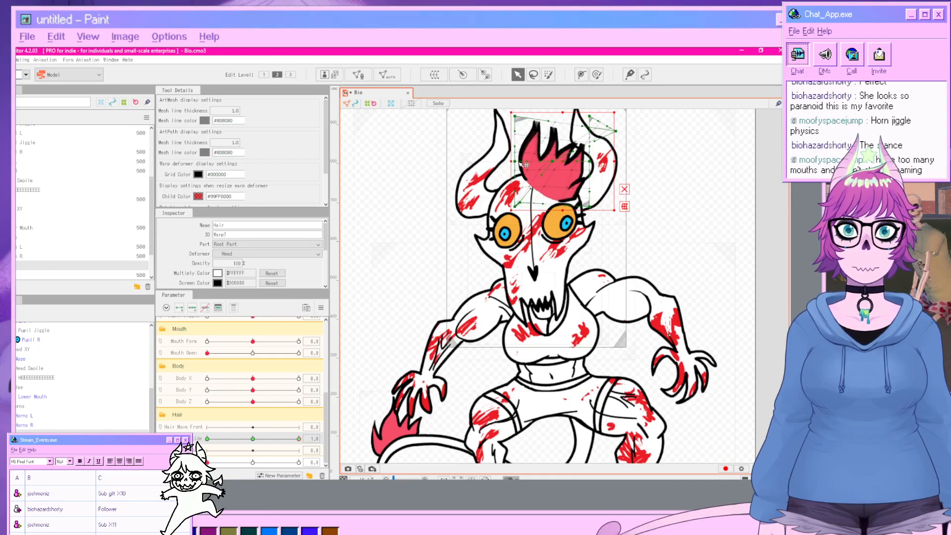
pyautogui.moveTo(516, 162); pyautogui.dragTo(503, 161)
pyautogui.moveTo(515, 117); pyautogui.dragTo(573, 129)
pyautogui.click(727, 194)
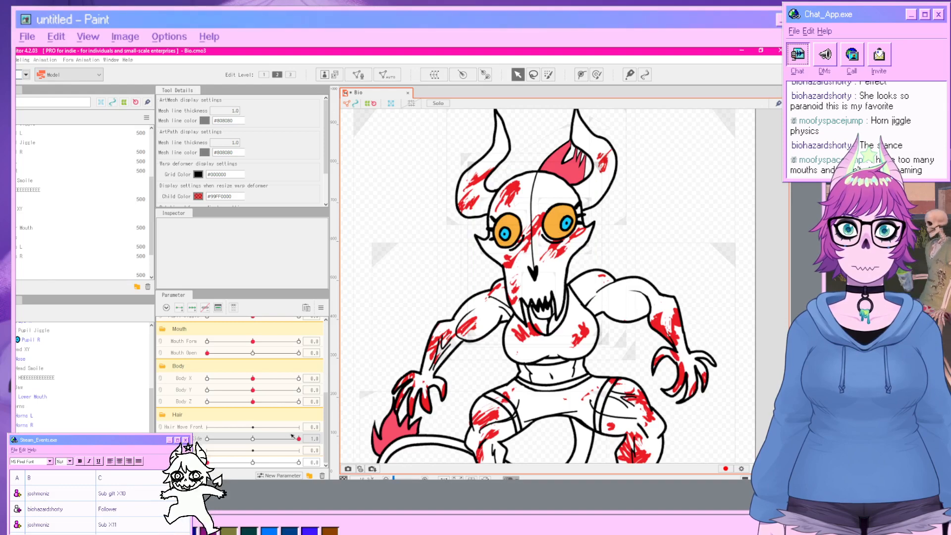
# Set the hair side parameter to -1, bend the Hair warp deformer's top toward the left, and return the parameter to 0.
pyautogui.moveTo(297, 439); pyautogui.dragTo(207, 439)
pyautogui.click(550, 162)
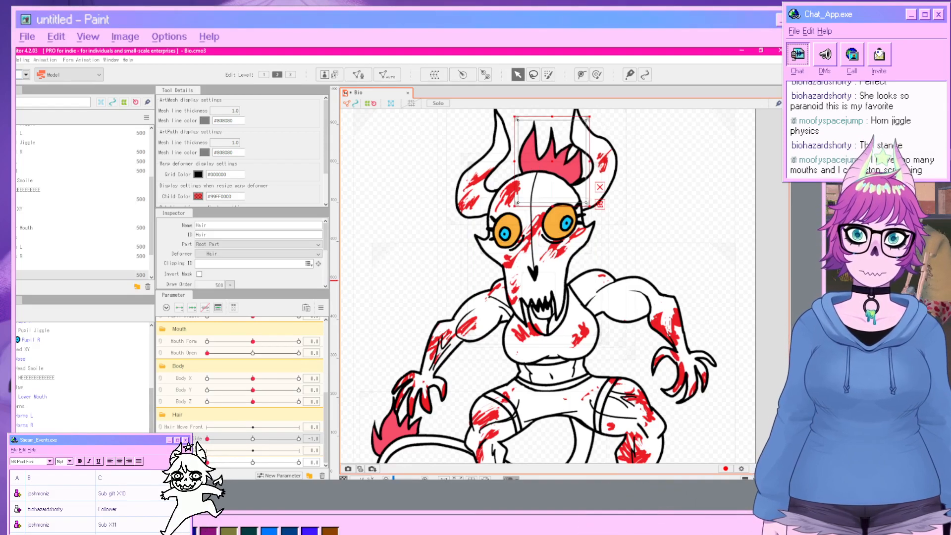
pyautogui.click(80, 435)
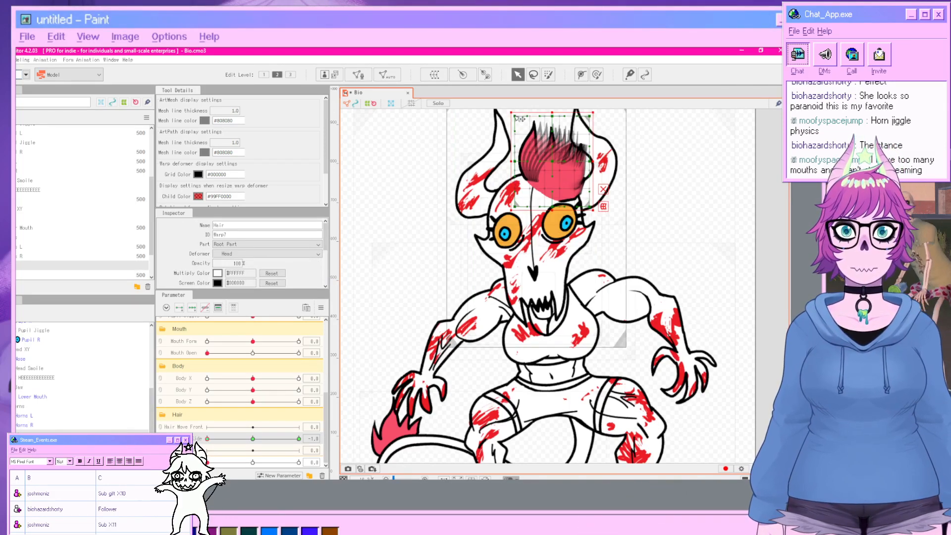
pyautogui.moveTo(520, 119); pyautogui.dragTo(474, 127)
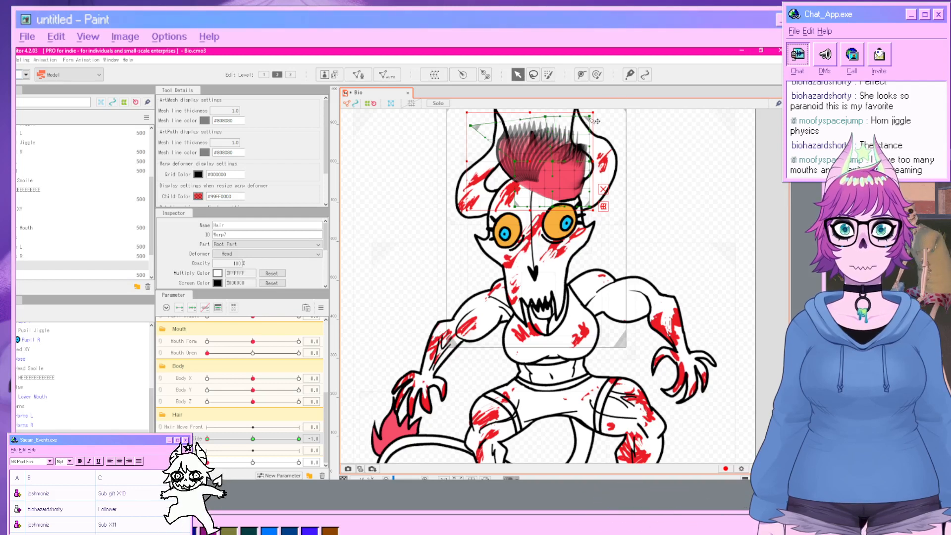
pyautogui.moveTo(590, 117); pyautogui.dragTo(578, 118)
pyautogui.click(699, 291)
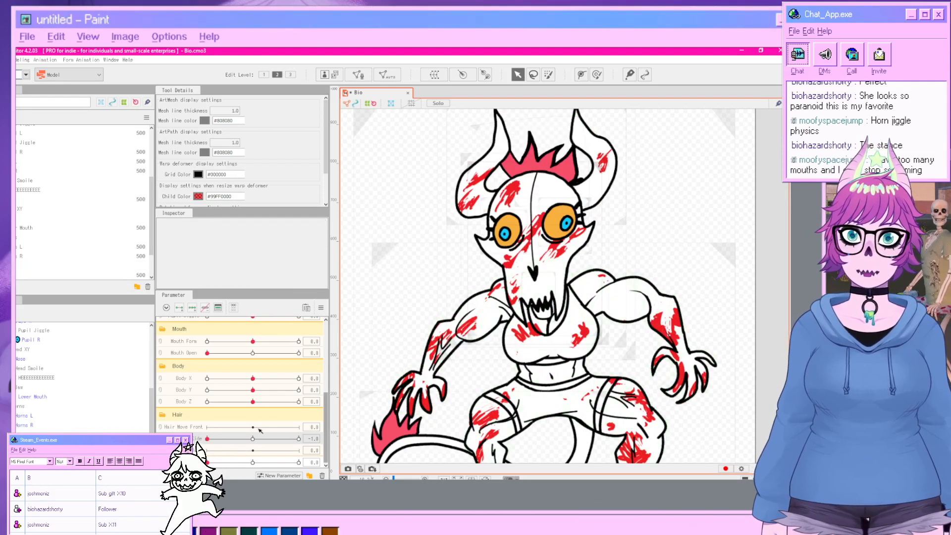
pyautogui.moveTo(214, 439); pyautogui.dragTo(253, 441)
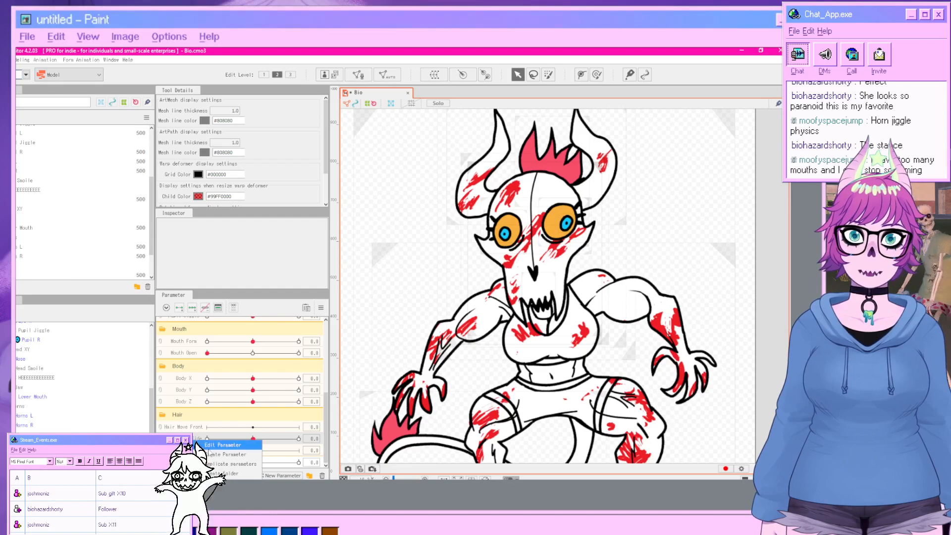
# Edit the hair side parameter: rename it Hair X, set its ID to ParamHairX and its range to -30 to 30.
pyautogui.click(210, 446)
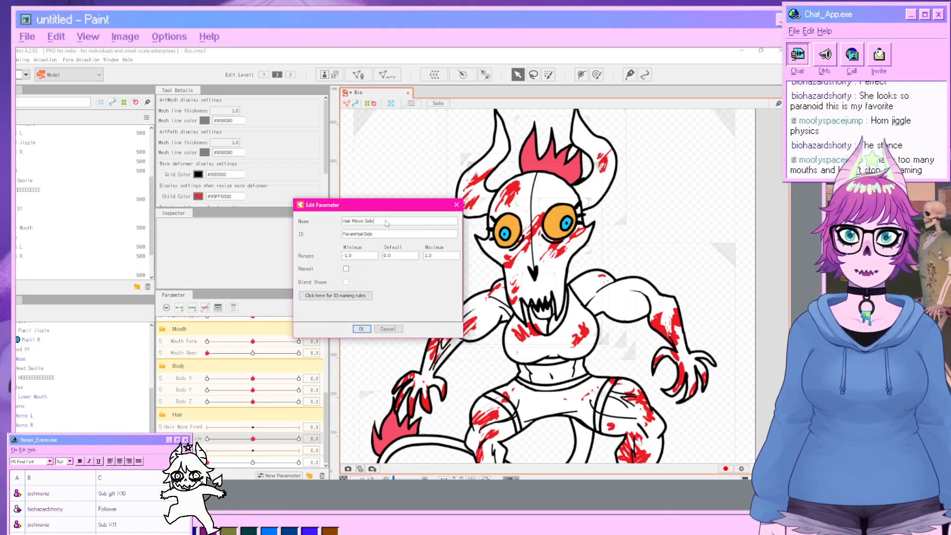
pyautogui.press('BackSpace')
pyautogui.press('BackSpace')
pyautogui.press('BackSpace')
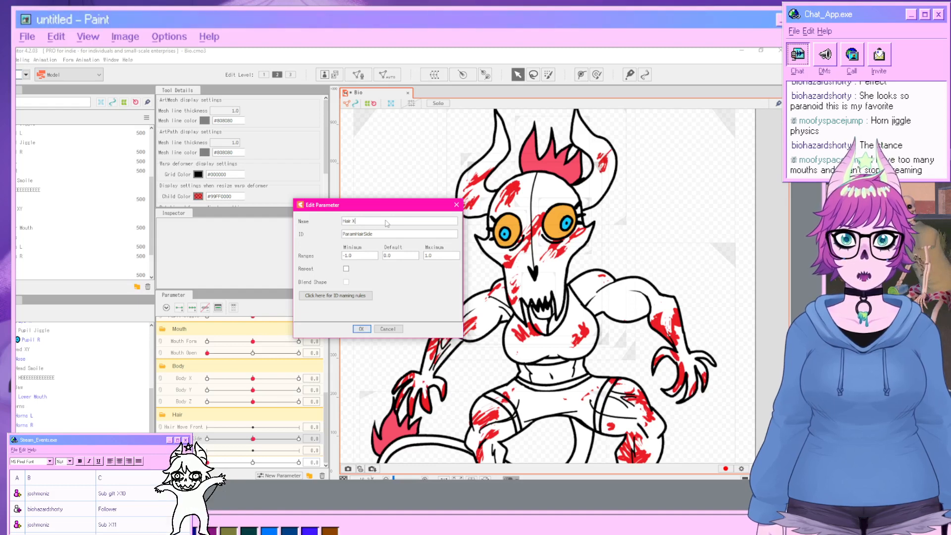
pyautogui.click(378, 234)
pyautogui.click(378, 235)
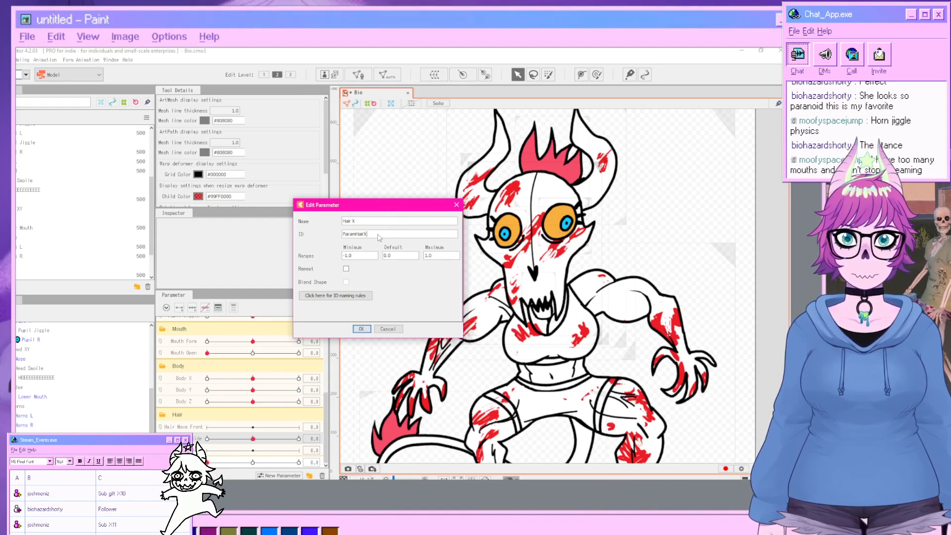
pyautogui.doubleClick(358, 257)
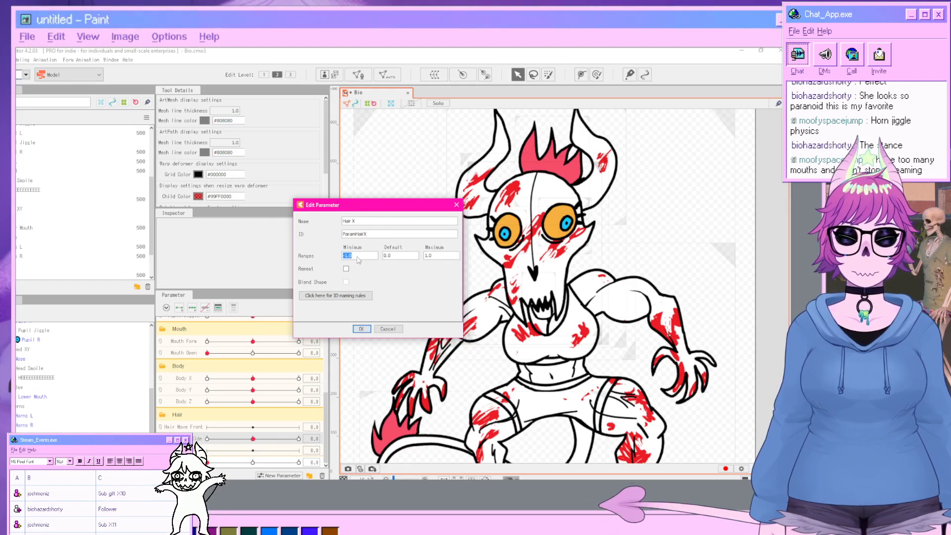
pyautogui.write('-')
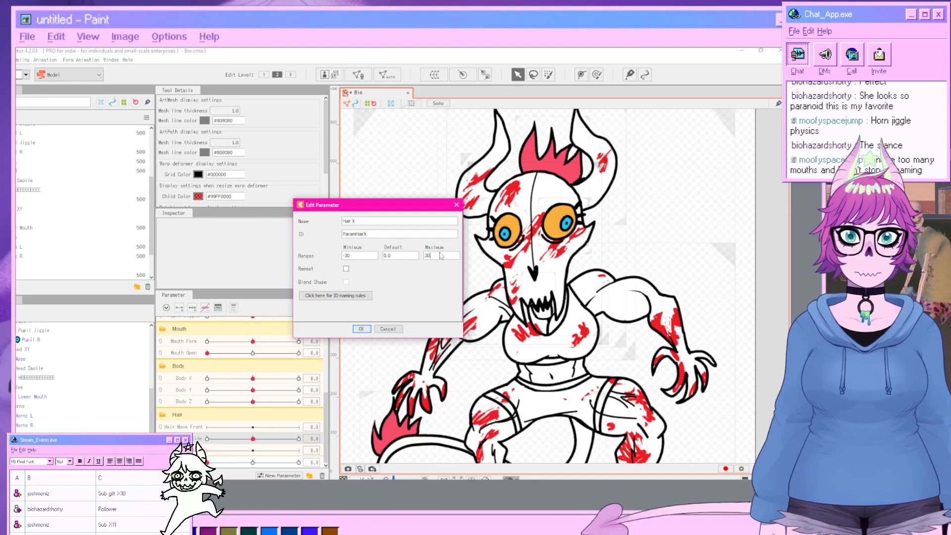
pyautogui.click(356, 330)
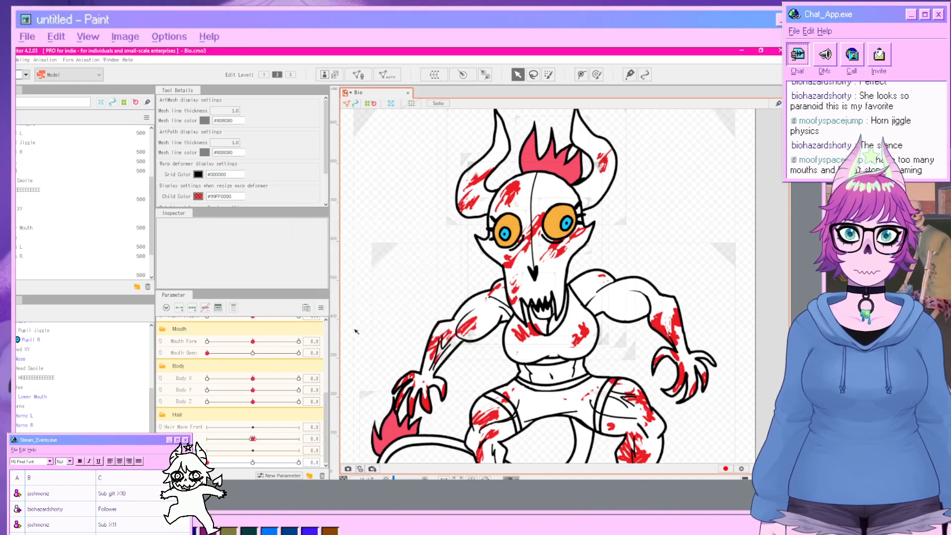
# Reopen the Hair X parameter settings and set its ID to ParamHairX.
pyautogui.click(253, 440)
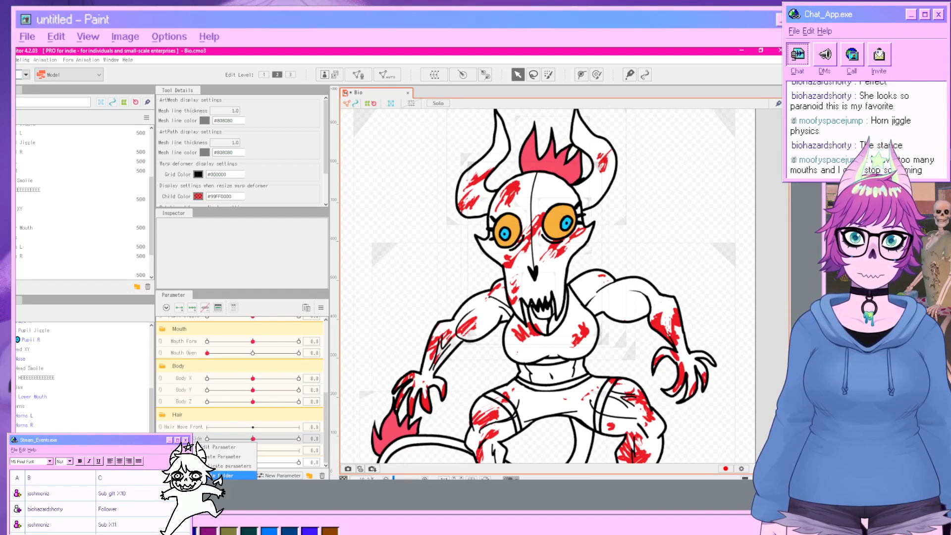
pyautogui.click(228, 447)
pyautogui.click(365, 221)
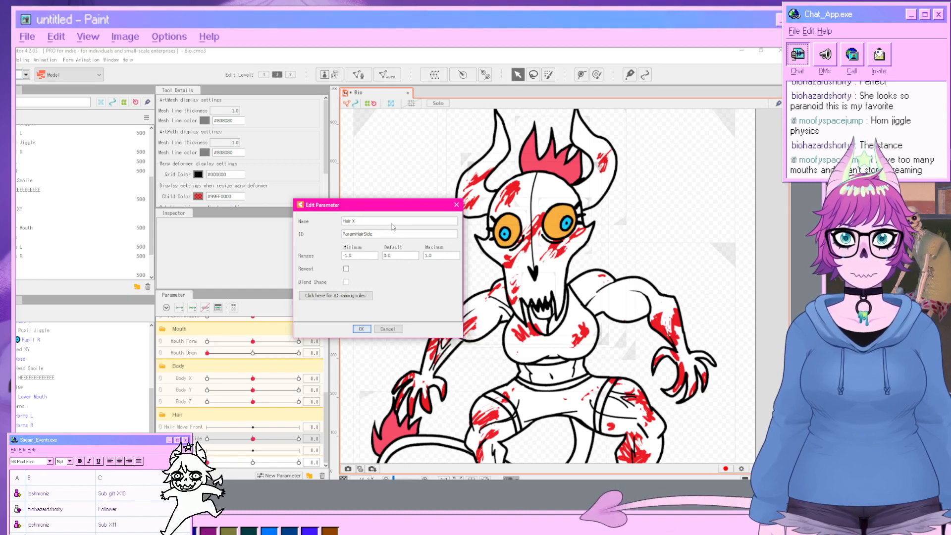
pyautogui.doubleClick(384, 235)
pyautogui.click(380, 237)
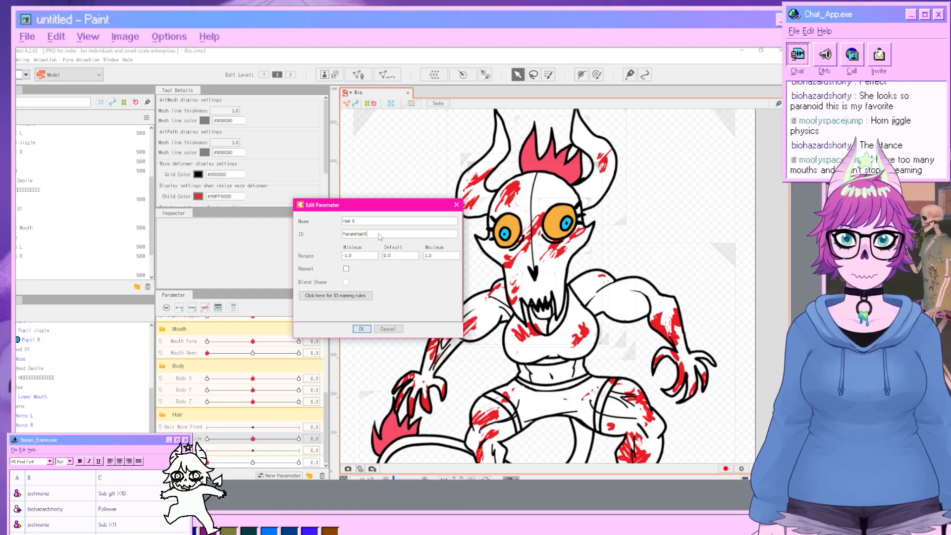
pyautogui.click(362, 329)
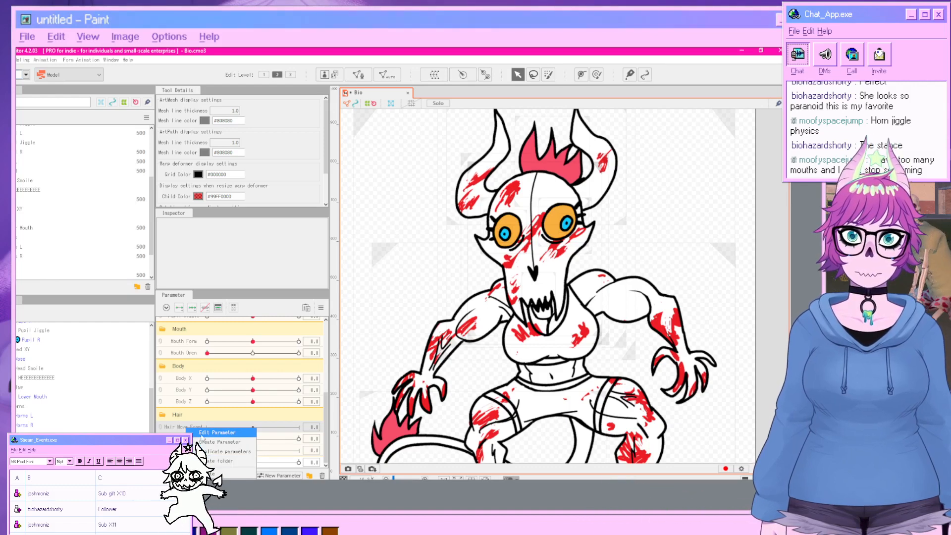
# Rename the Hair Move Front parameter to Hair Y with the ID ParamHairY.
pyautogui.click(223, 432)
pyautogui.moveTo(380, 221); pyautogui.dragTo(366, 218)
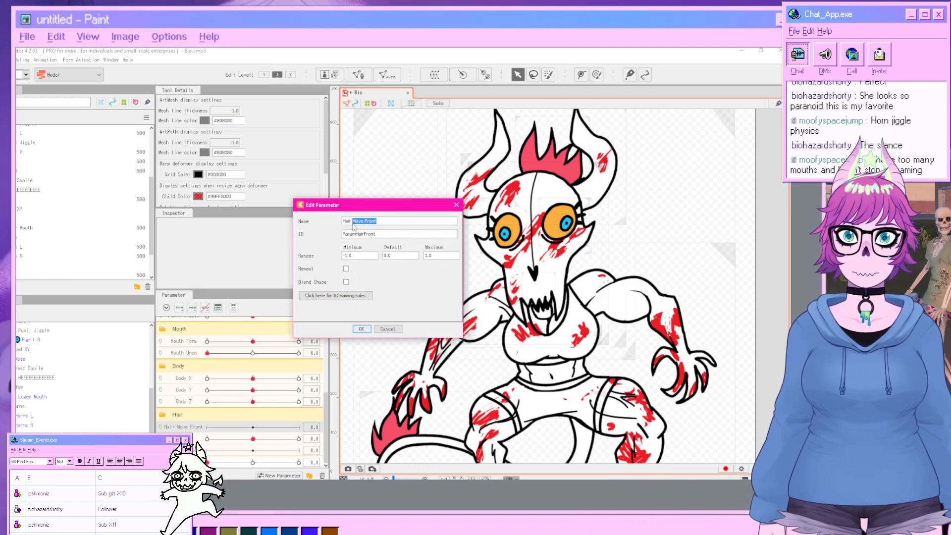
pyautogui.write('Y')
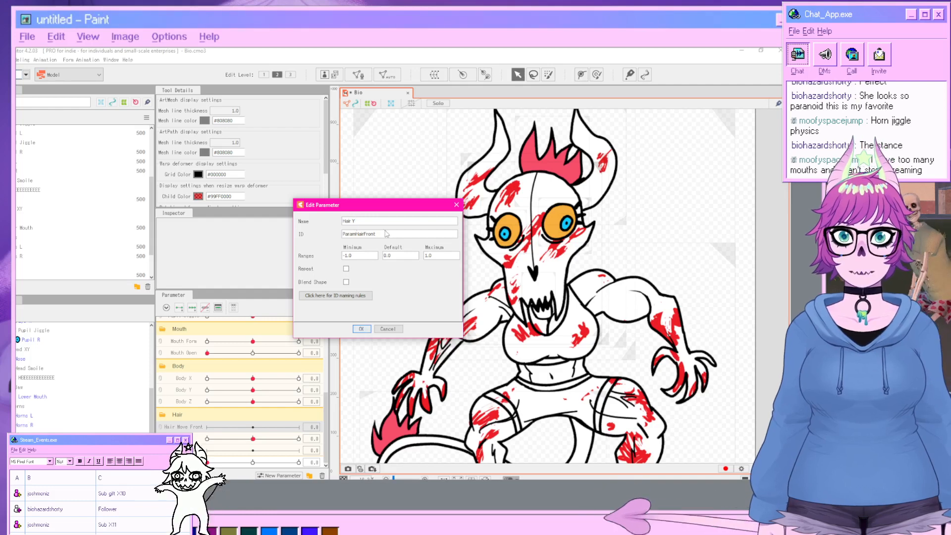
pyautogui.press('Tab')
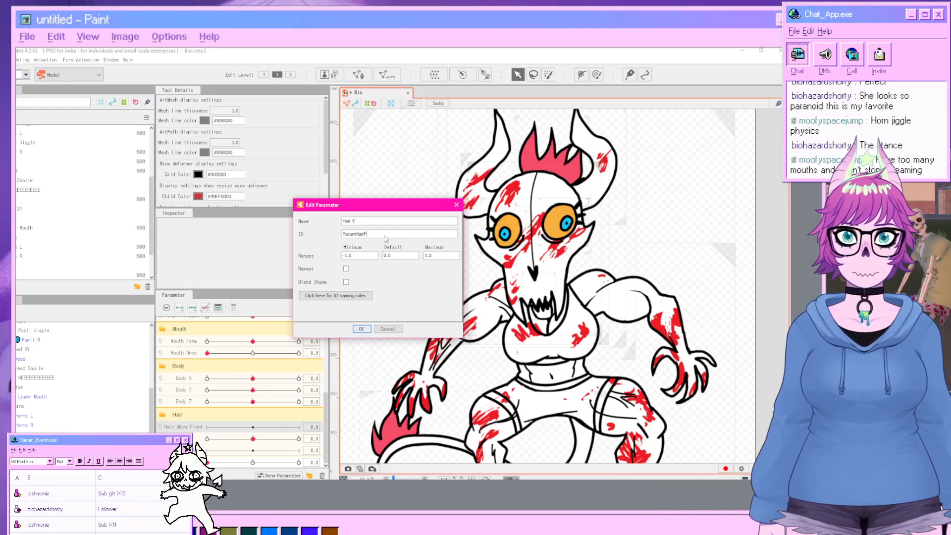
pyautogui.click(361, 329)
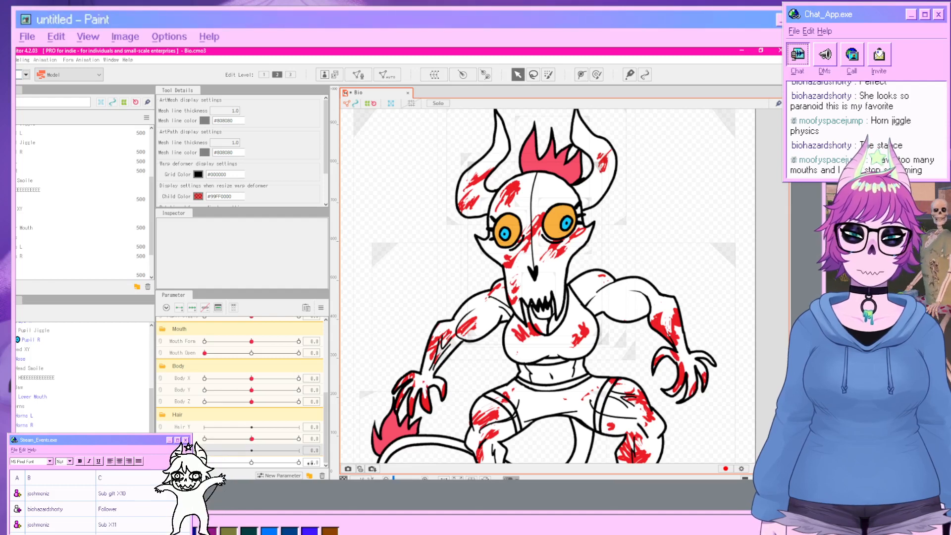
# Select the Hair warp deformer, set Hair Y to 1, and pull the deformer's top centre up into a peak.
pyautogui.click(322, 476)
pyautogui.click(356, 284)
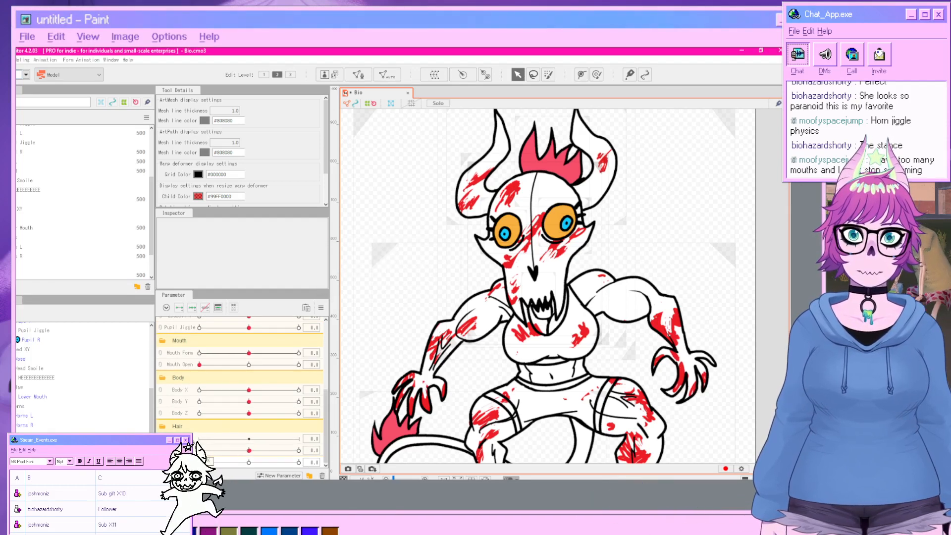
pyautogui.moveTo(180, 450); pyautogui.dragTo(179, 434)
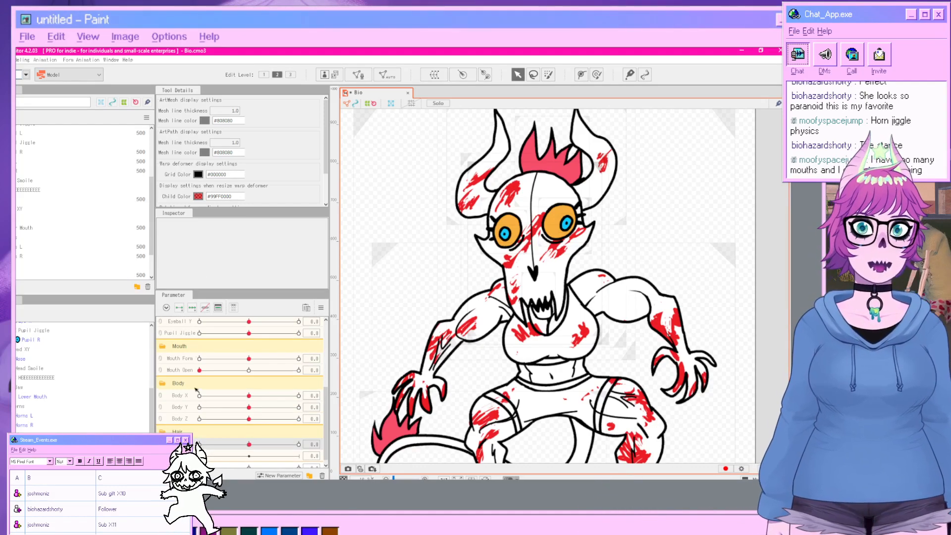
pyautogui.click(82, 435)
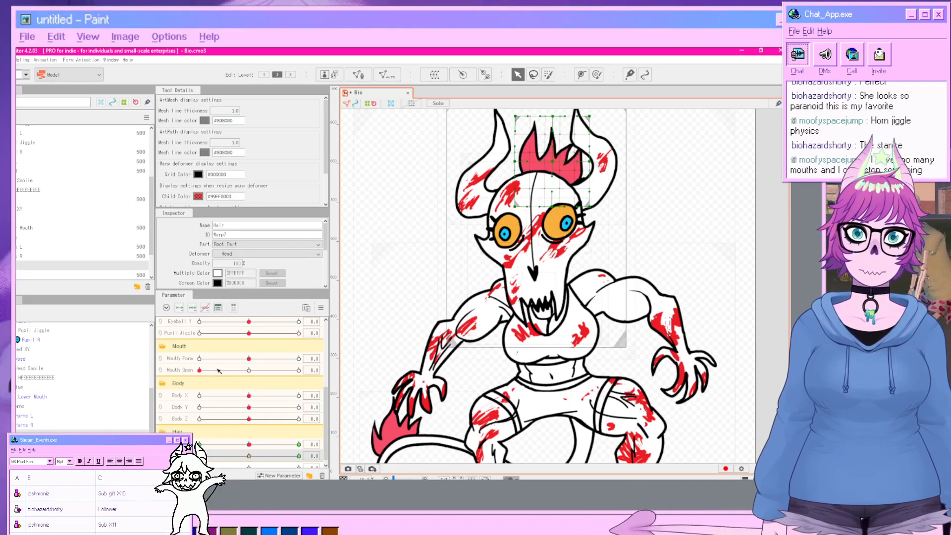
pyautogui.moveTo(249, 456); pyautogui.dragTo(332, 463)
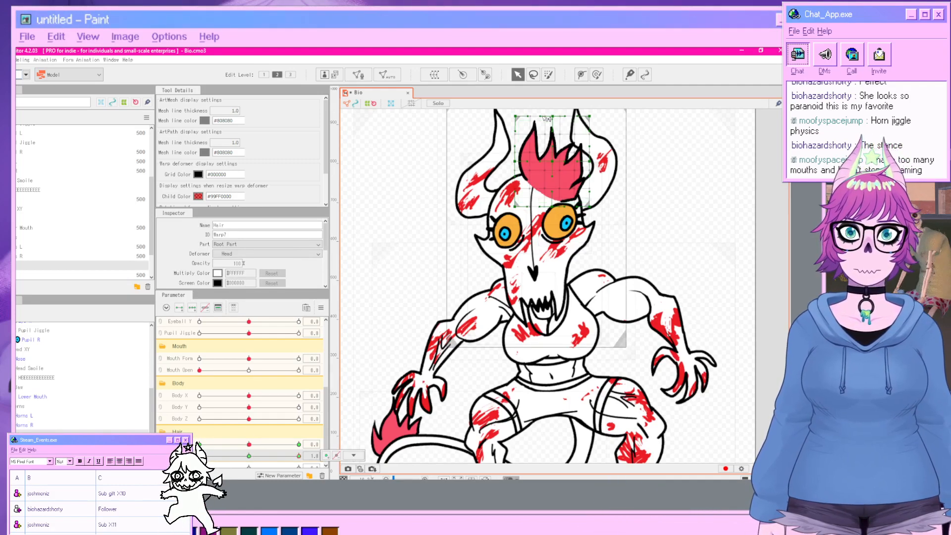
pyautogui.moveTo(554, 116); pyautogui.dragTo(555, 169)
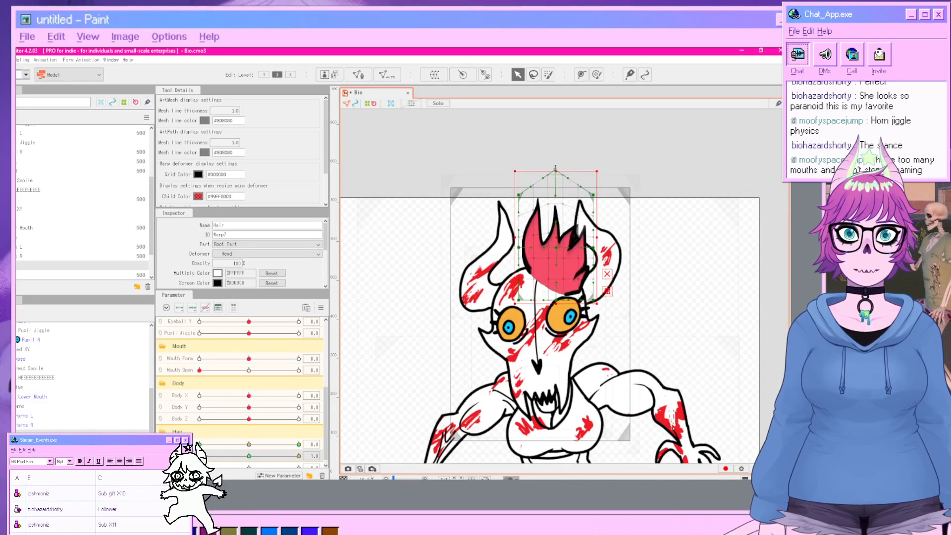
# Preview the hair parameter at -1 and return it to 0.
pyautogui.moveTo(299, 456); pyautogui.dragTo(199, 456)
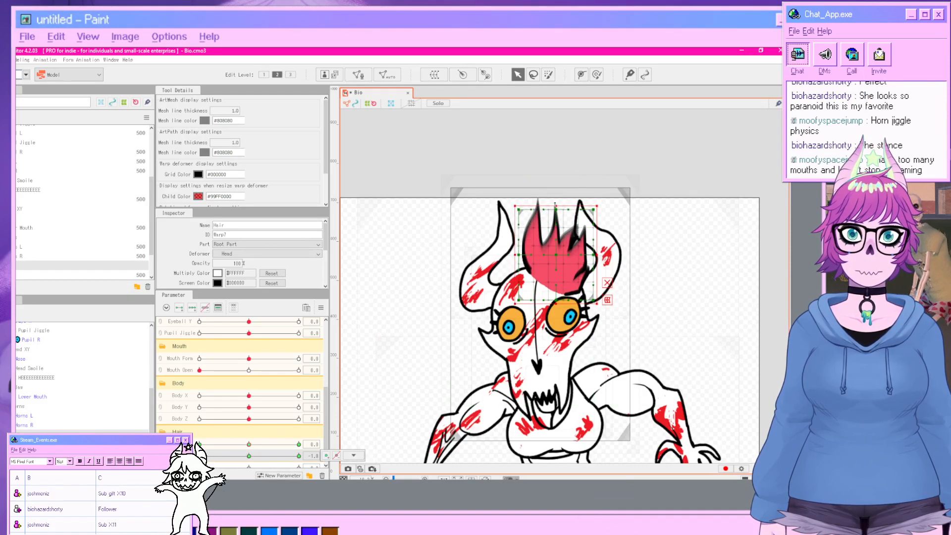
pyautogui.click(675, 290)
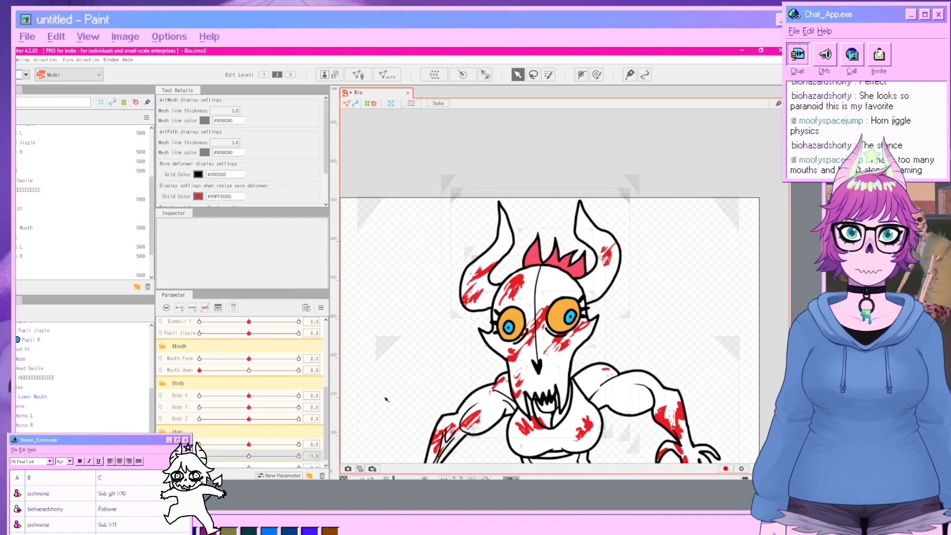
pyautogui.moveTo(199, 456); pyautogui.dragTo(249, 458)
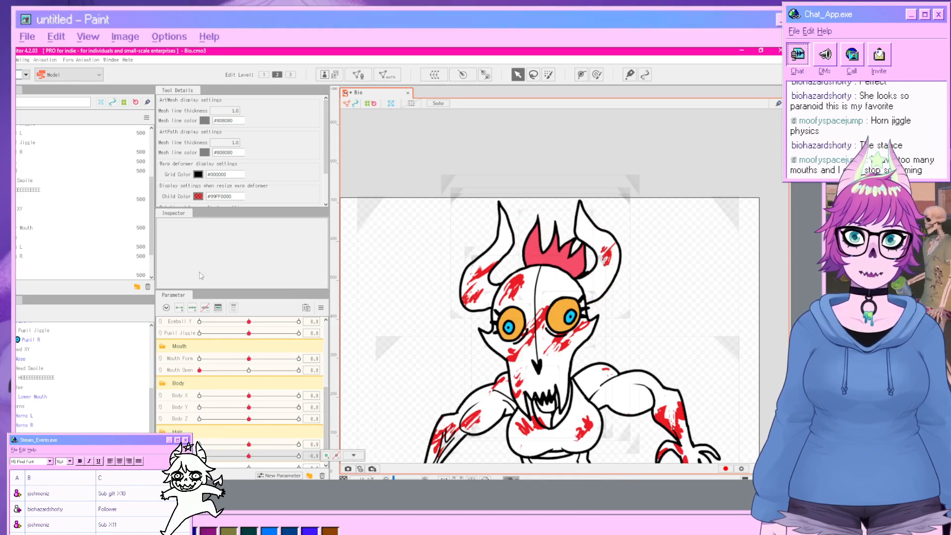
# Open the physics settings and add a physics group named Hair X using the Head Input and Hair (Long) presets.
pyautogui.click(22, 59)
pyautogui.click(50, 239)
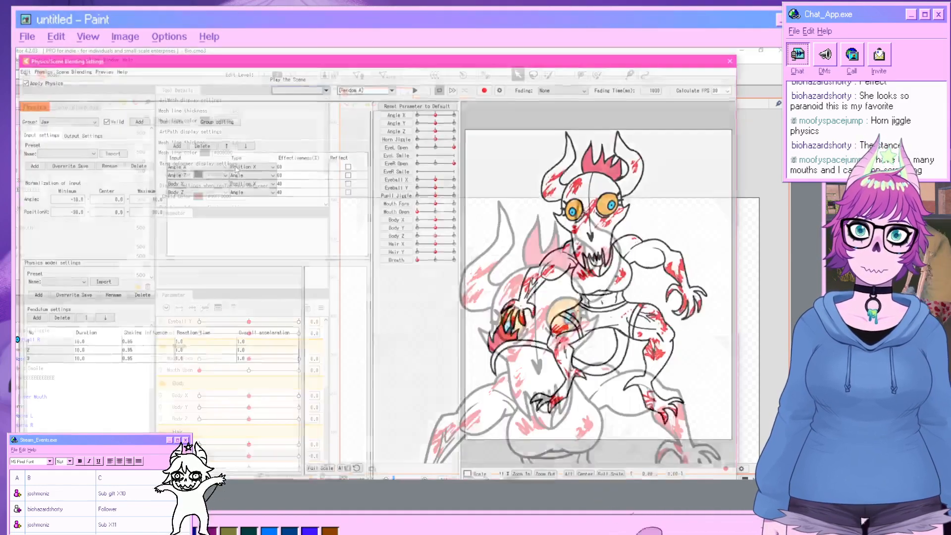
pyautogui.click(135, 120)
pyautogui.write('Hair X')
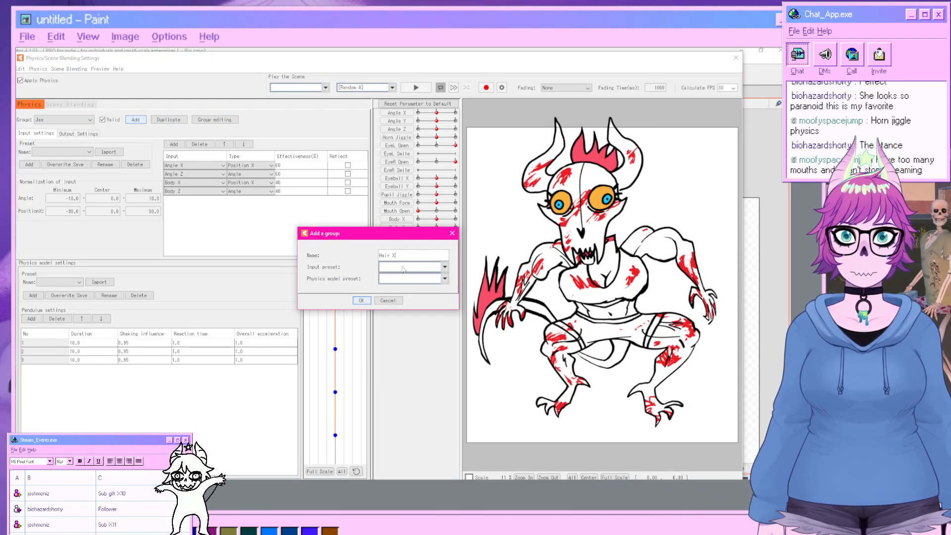
pyautogui.click(403, 268)
pyautogui.click(396, 282)
pyautogui.click(402, 278)
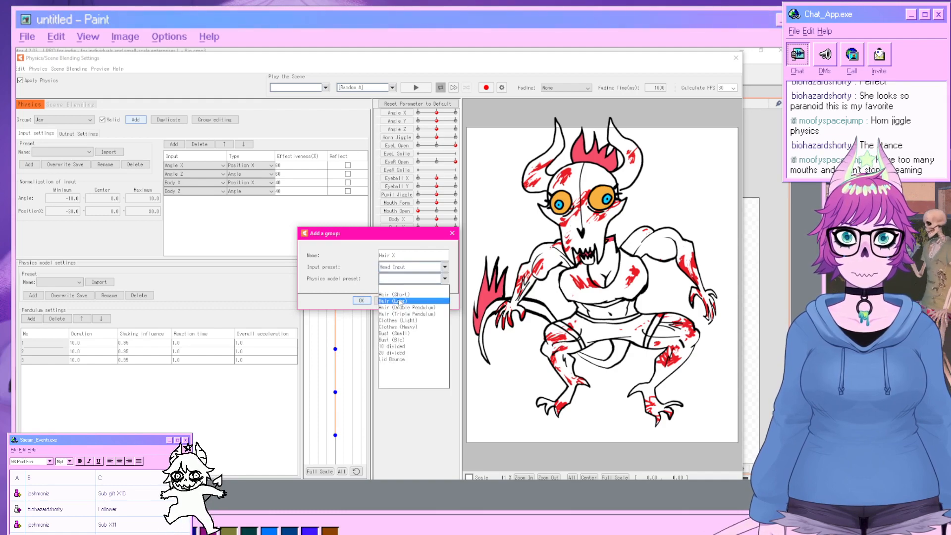
pyautogui.click(400, 301)
pyautogui.click(361, 301)
# Add Hair X as the group's output parameter and drag the model to test the swing.
pyautogui.click(78, 134)
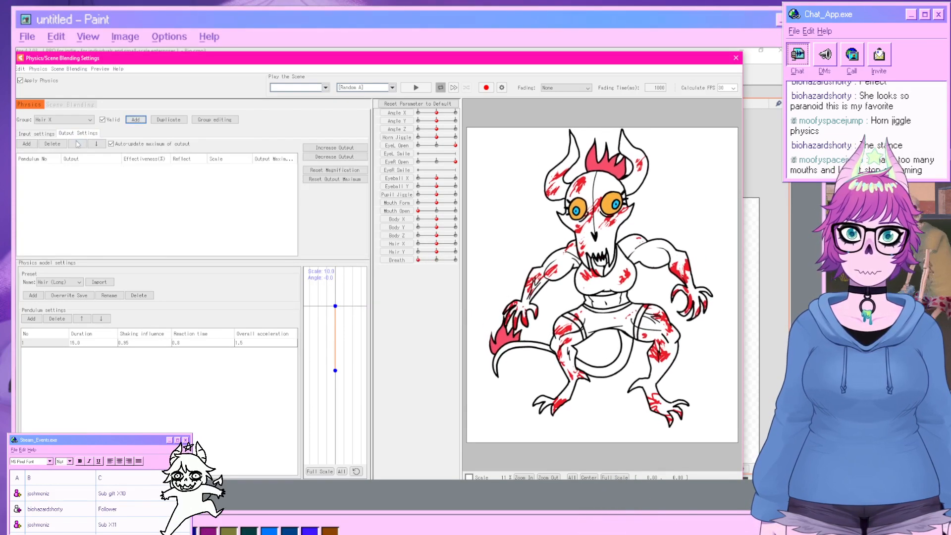
pyautogui.click(27, 144)
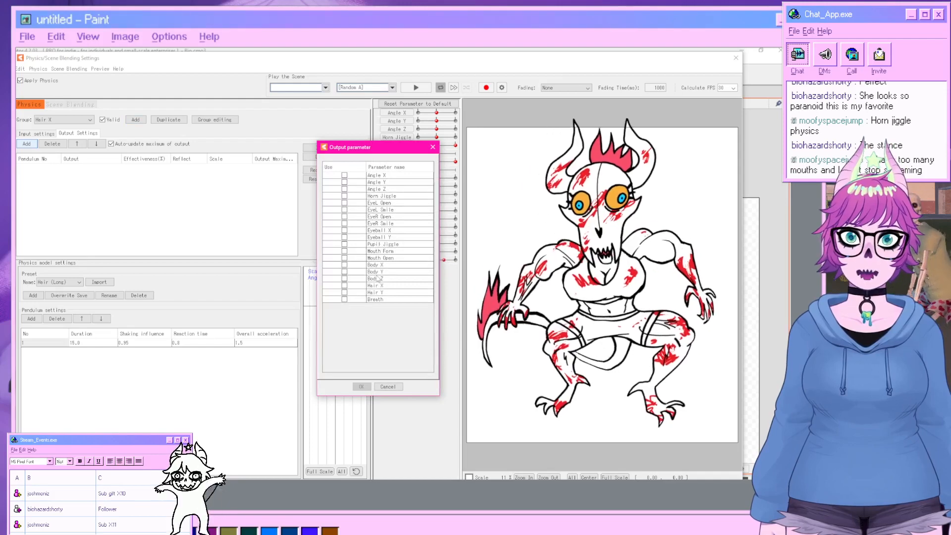
pyautogui.click(345, 286)
pyautogui.click(361, 386)
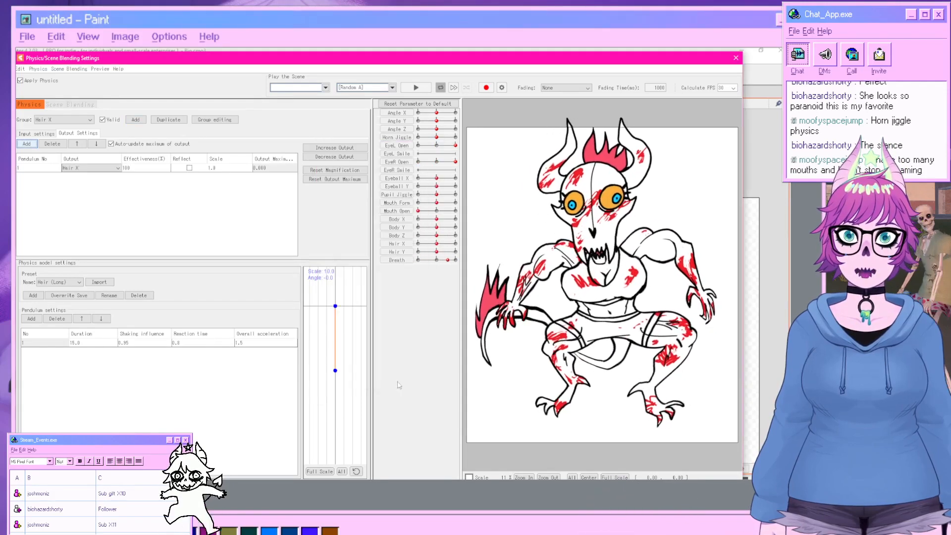
pyautogui.moveTo(581, 269); pyautogui.dragTo(632, 346)
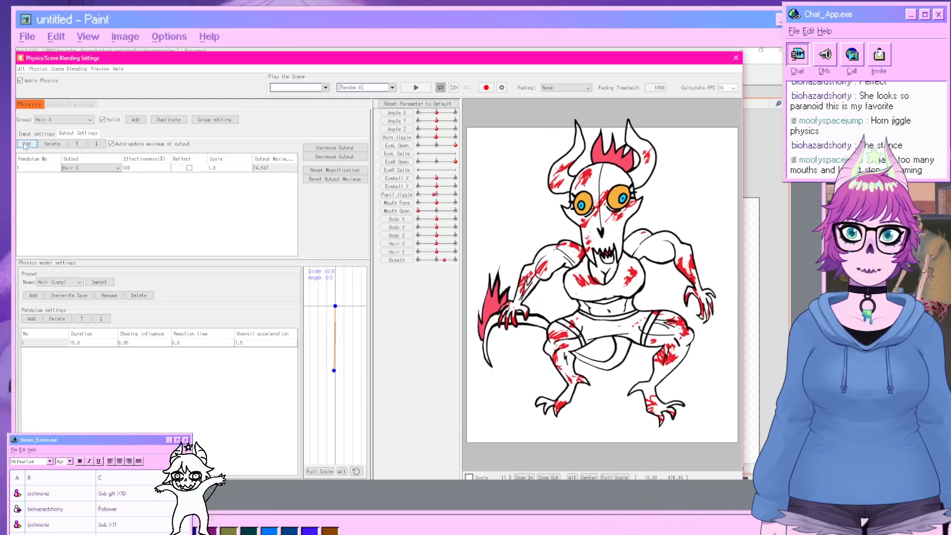
# Duplicate the Hair X physics group as Hair Y.
pyautogui.click(135, 120)
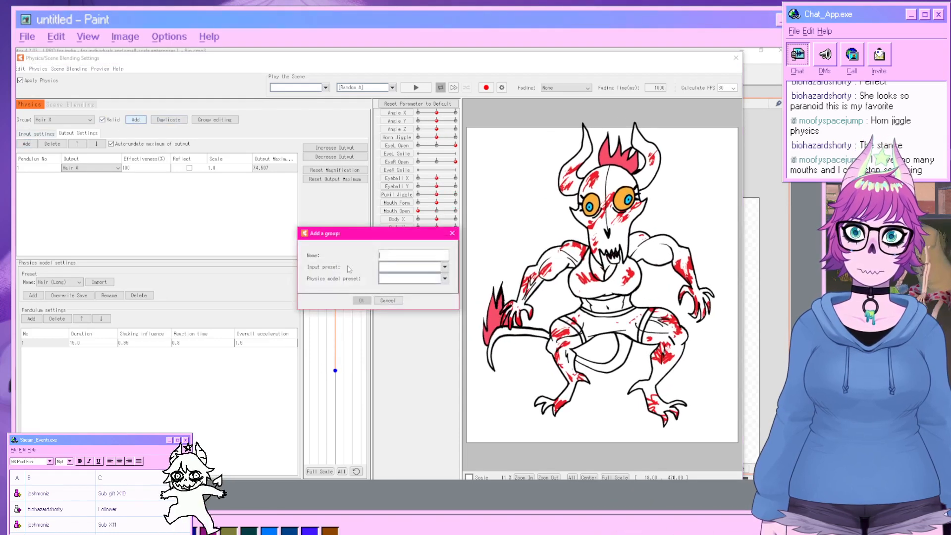
pyautogui.click(393, 301)
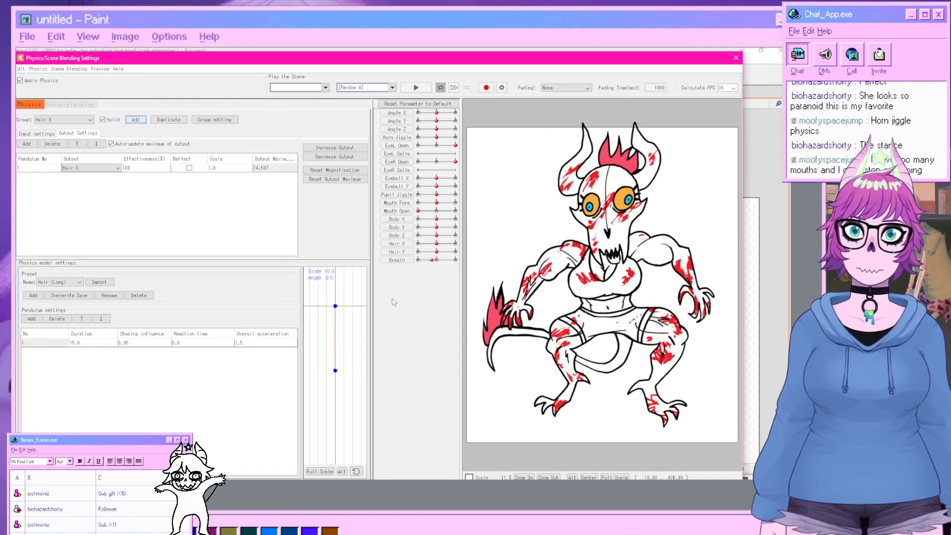
pyautogui.click(169, 120)
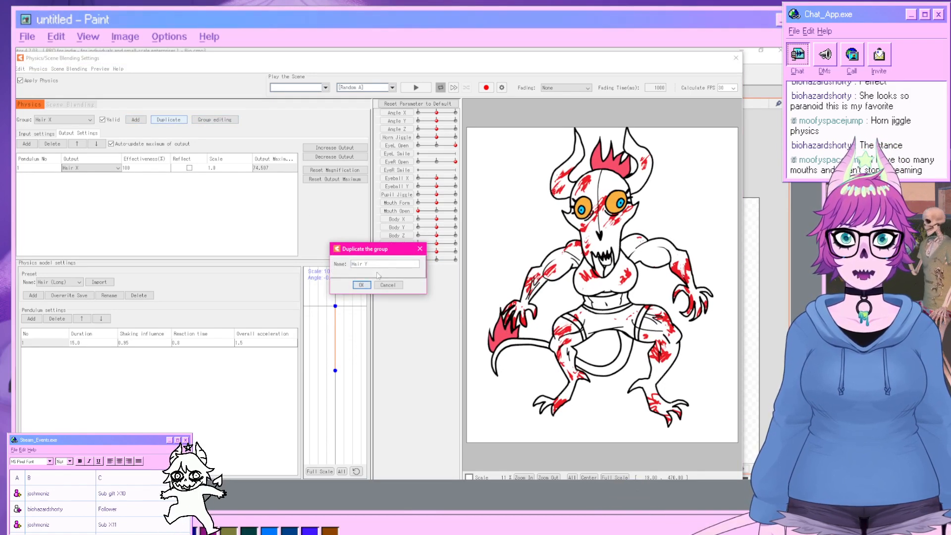
pyautogui.click(367, 286)
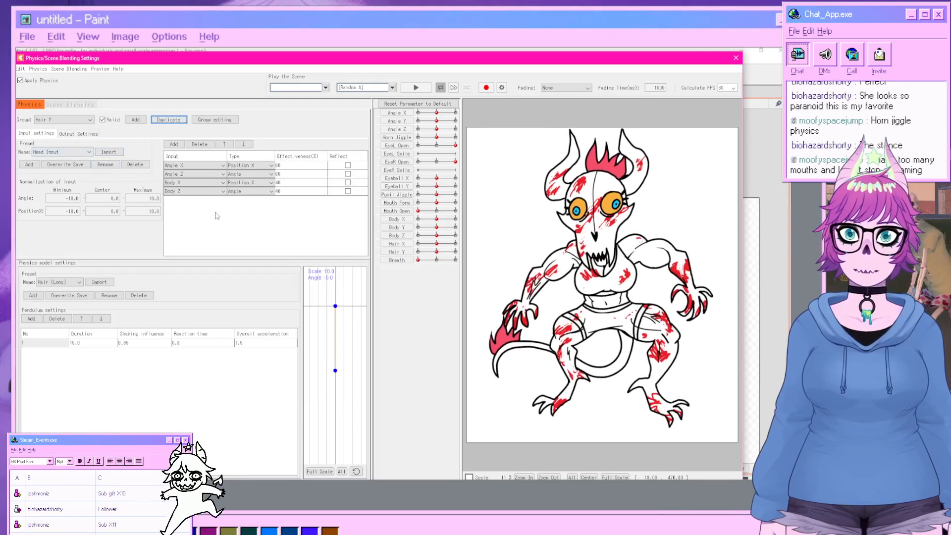
# Change the Hair Y group's first input from the angle list to Angle Y.
pyautogui.click(192, 167)
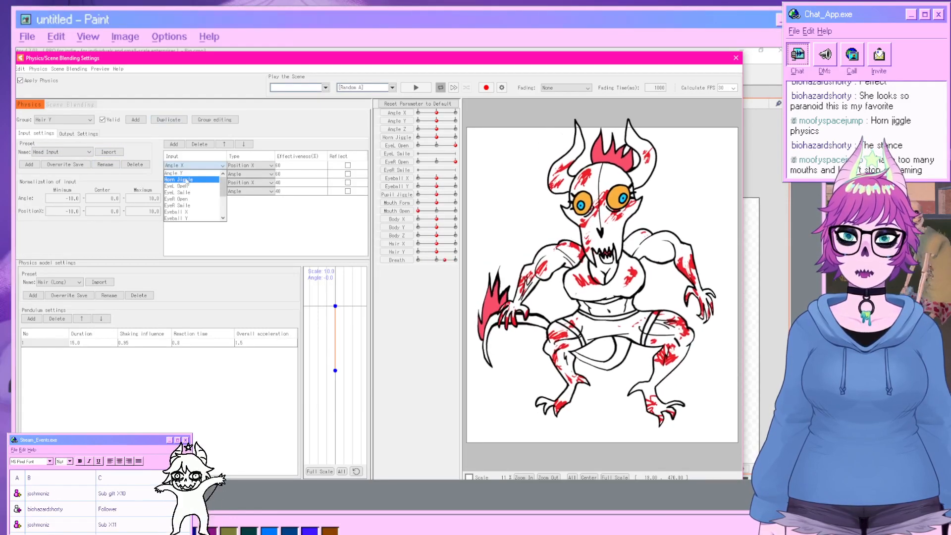
pyautogui.click(191, 180)
pyautogui.click(191, 183)
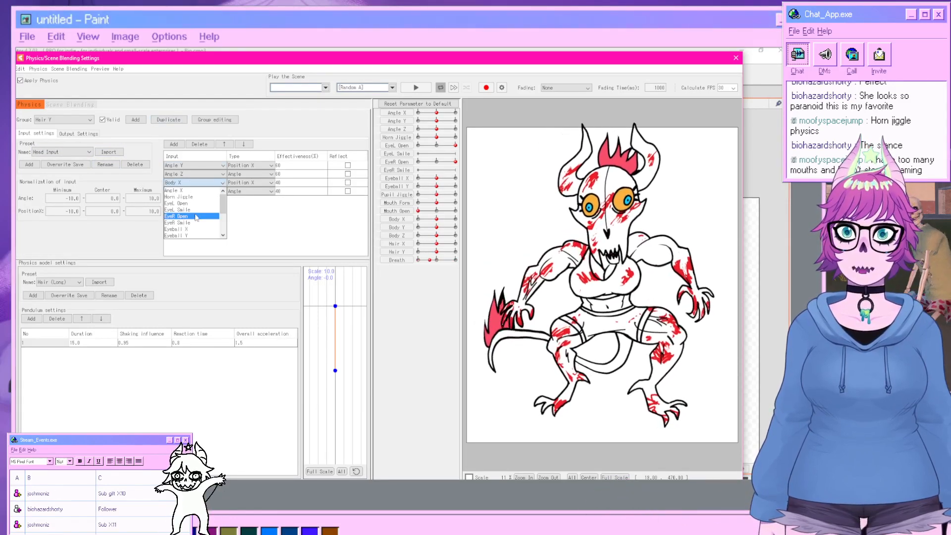
pyautogui.scroll(-1, 184, 226)
pyautogui.click(174, 223)
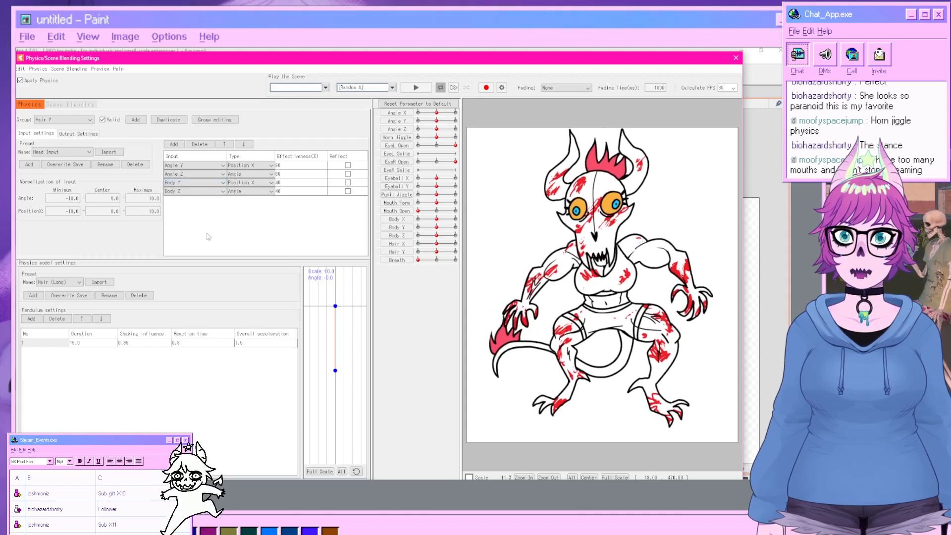
# Switch the Hair Y group's output parameter to Hair Y and drag the model to test it.
pyautogui.click(64, 134)
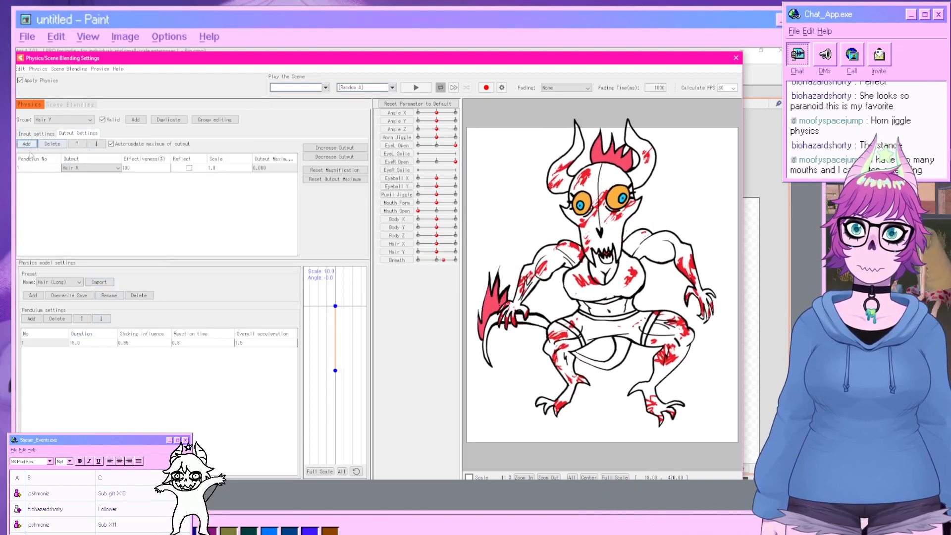
pyautogui.click(29, 146)
pyautogui.click(433, 146)
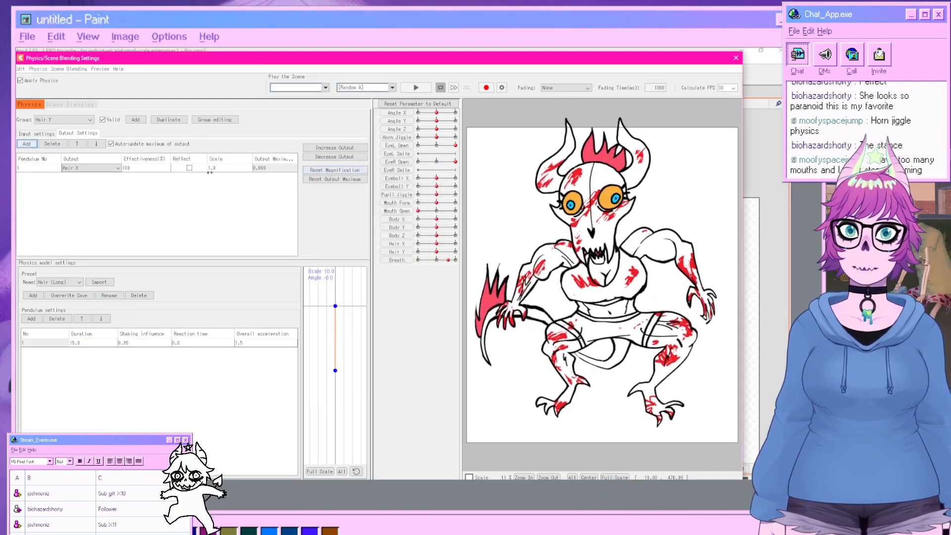
pyautogui.click(111, 170)
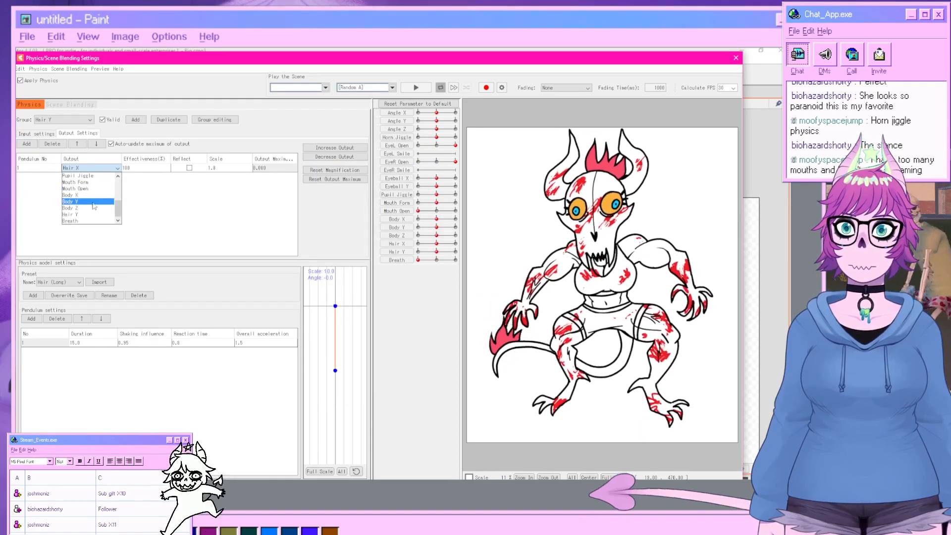
pyautogui.click(91, 215)
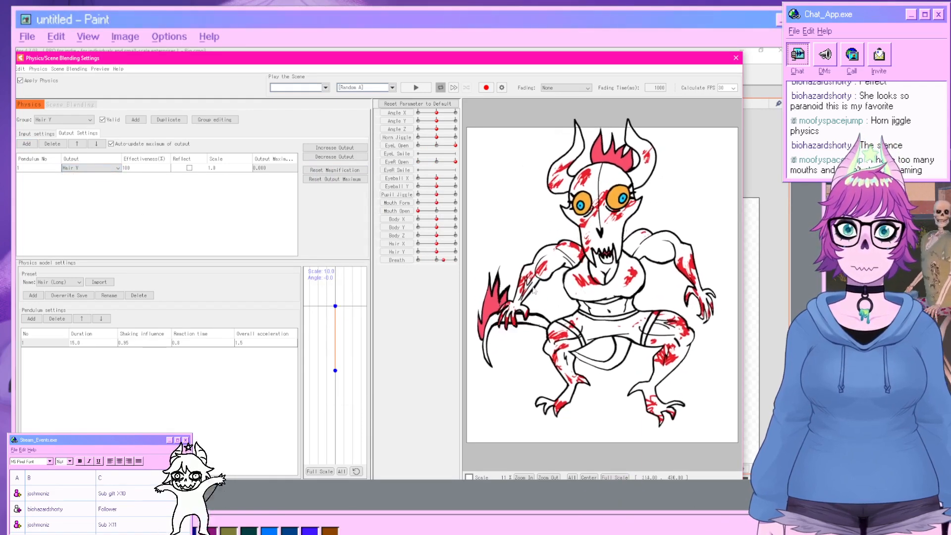
pyautogui.moveTo(602, 272); pyautogui.dragTo(697, 307)
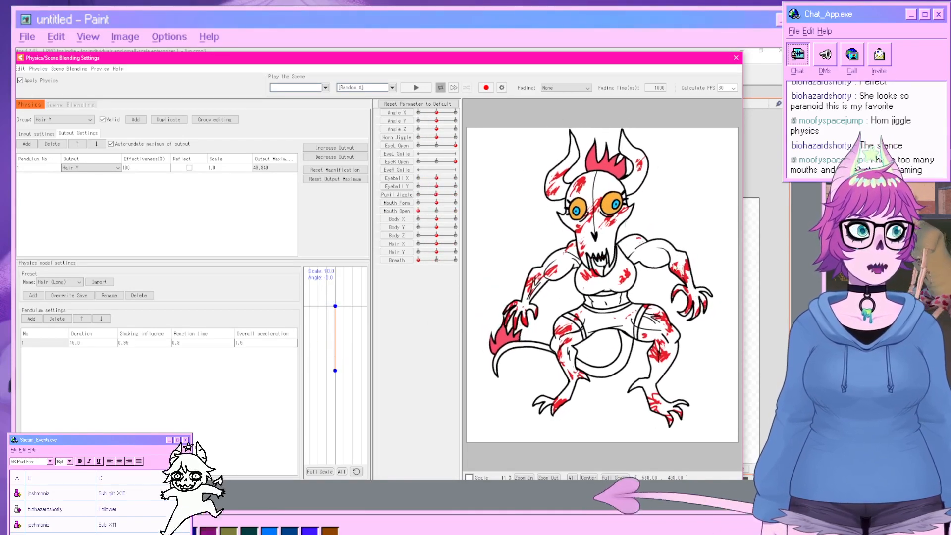
# Play the Random Pose scene to preview the physics, then close the physics settings.
pyautogui.click(371, 89)
pyautogui.click(356, 109)
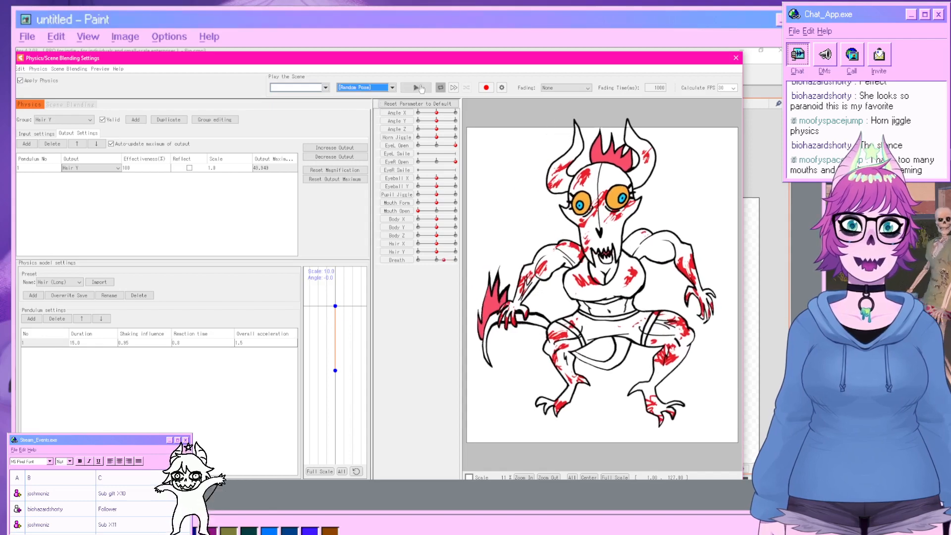
pyautogui.click(417, 87)
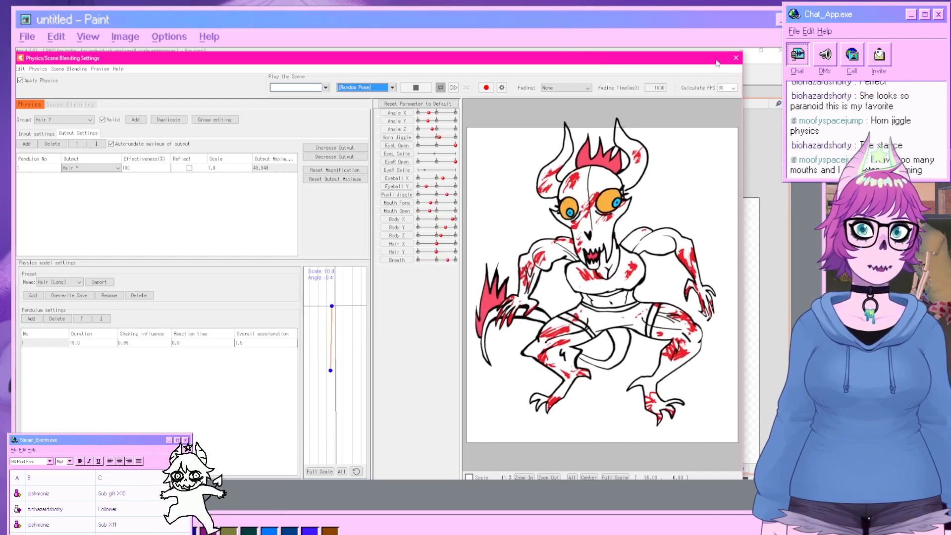
pyautogui.click(736, 58)
# Create a warp deformer named Boing as parent of the Body XY deformer.
pyautogui.scroll(-1, 271, 385)
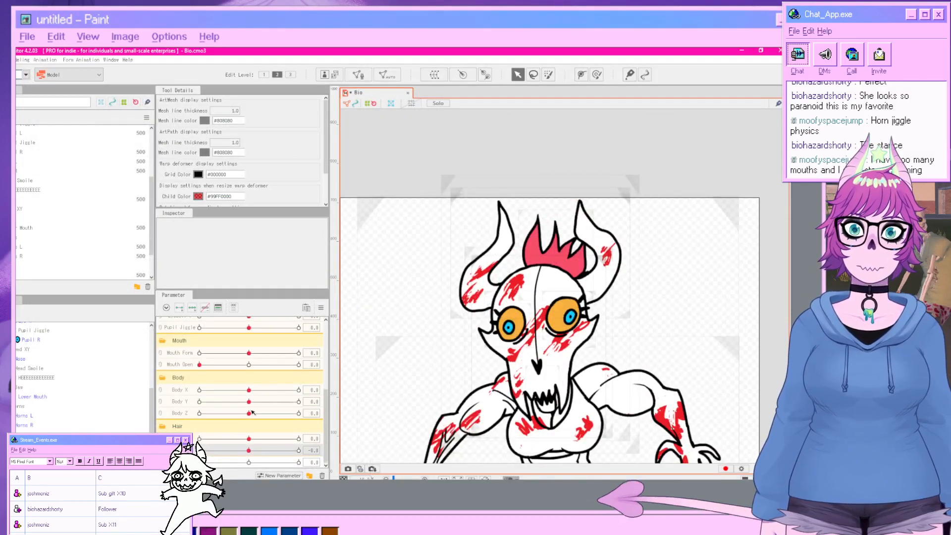
pyautogui.scroll(3, 270, 386)
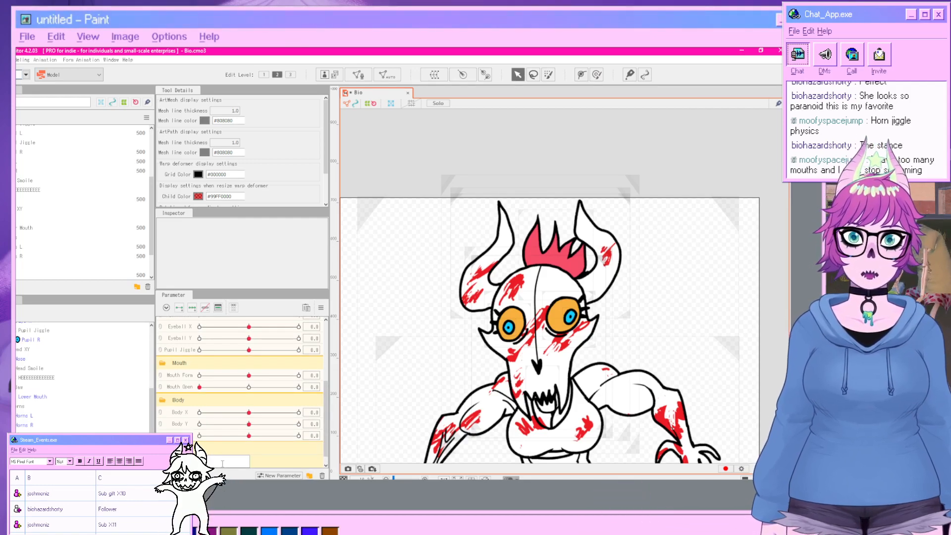
pyautogui.scroll(-2, 427, 421)
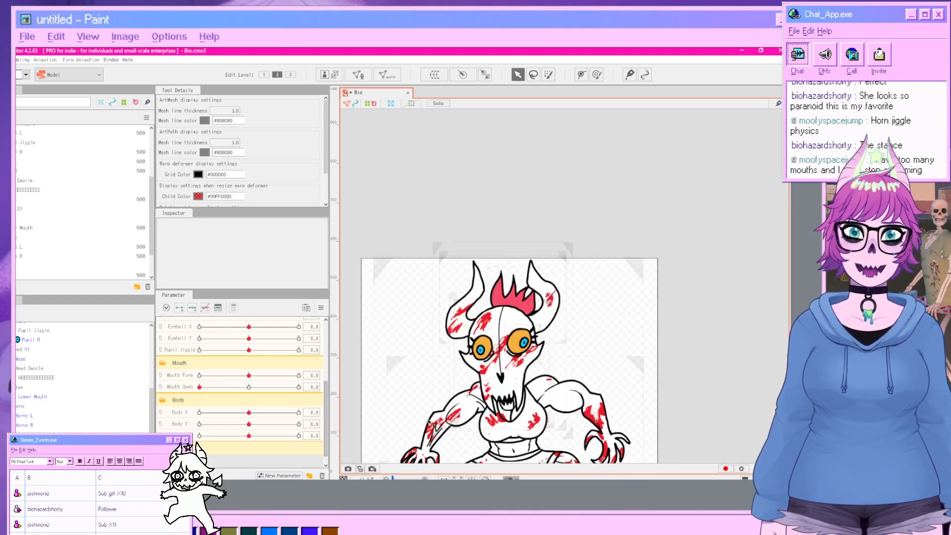
pyautogui.moveTo(429, 421); pyautogui.dragTo(422, 339)
pyautogui.scroll(2, 61, 430)
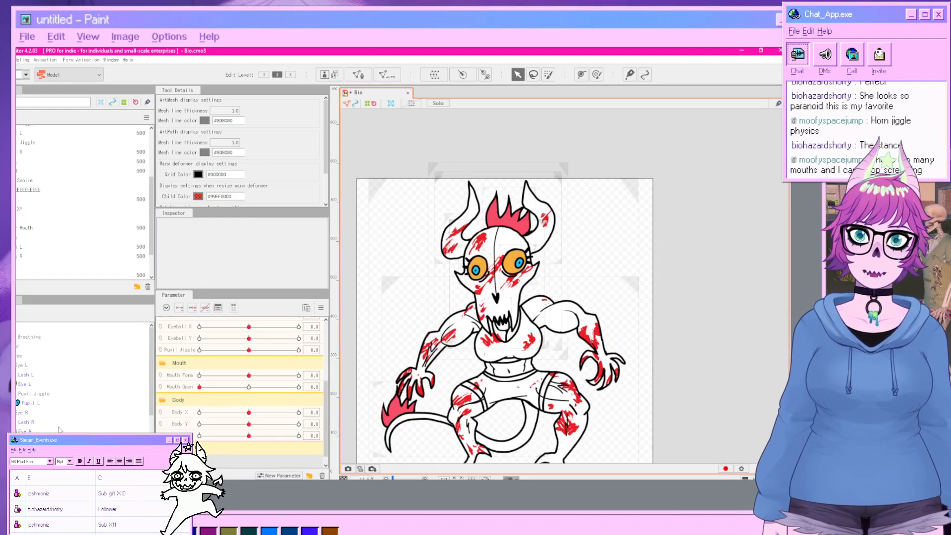
pyautogui.scroll(-4, 21, 372)
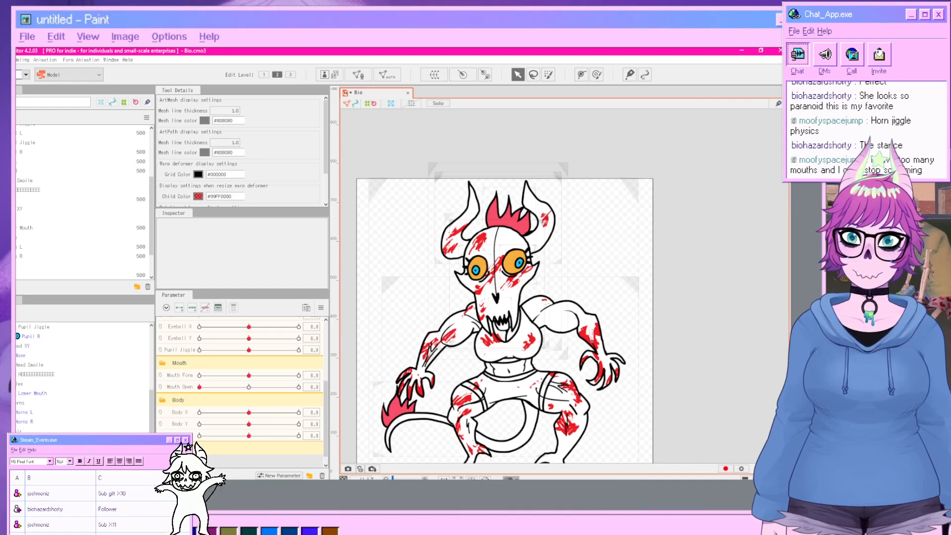
pyautogui.click(21, 450)
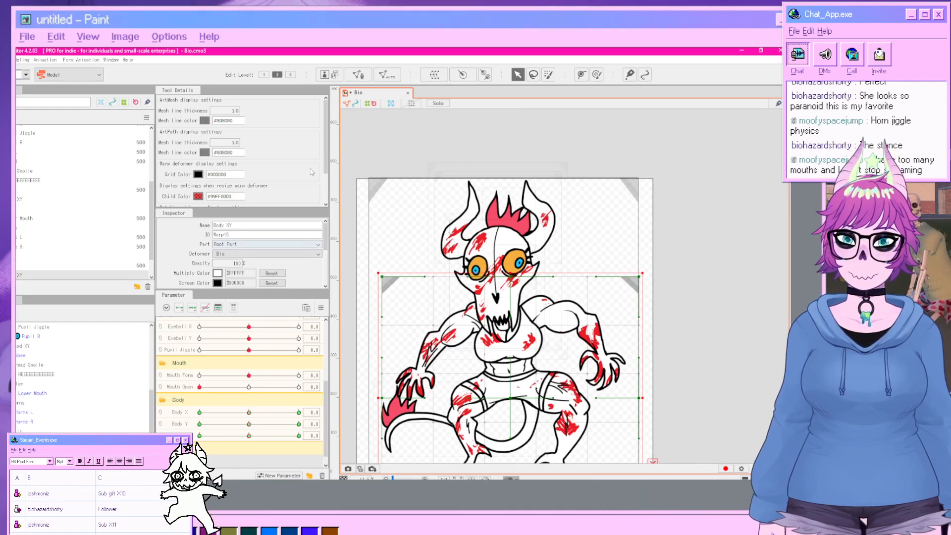
pyautogui.click(434, 74)
pyautogui.moveTo(414, 233); pyautogui.dragTo(297, 229)
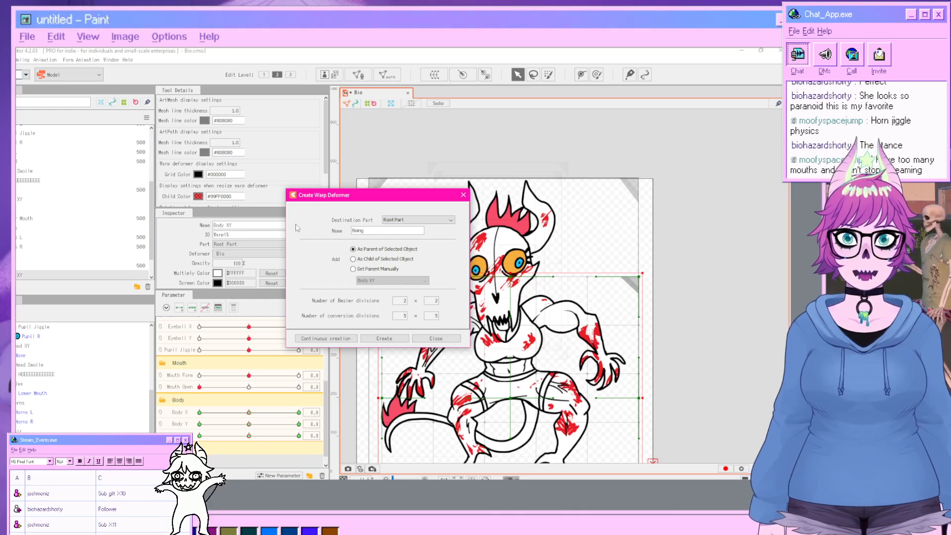
pyautogui.click(380, 338)
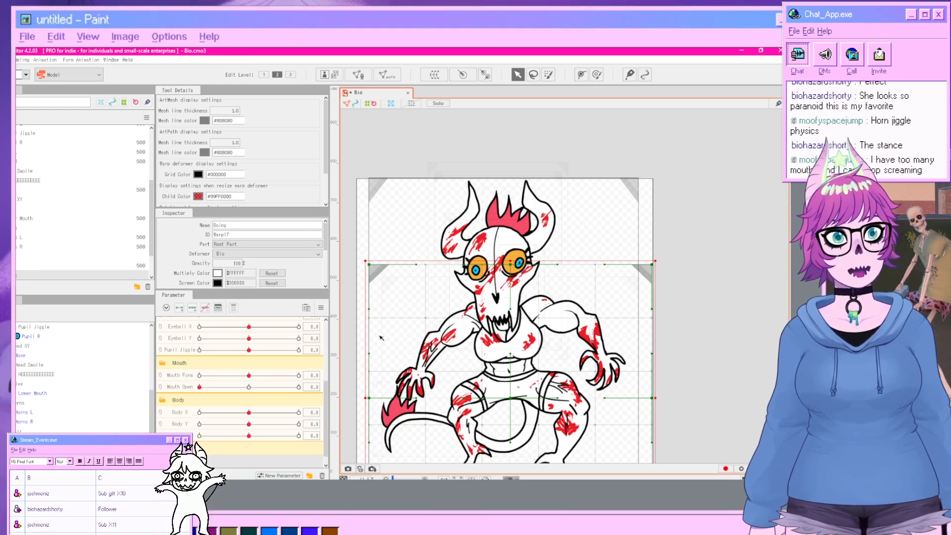
# Create a new parameter named Boing X.
pyautogui.scroll(-2, 442, 361)
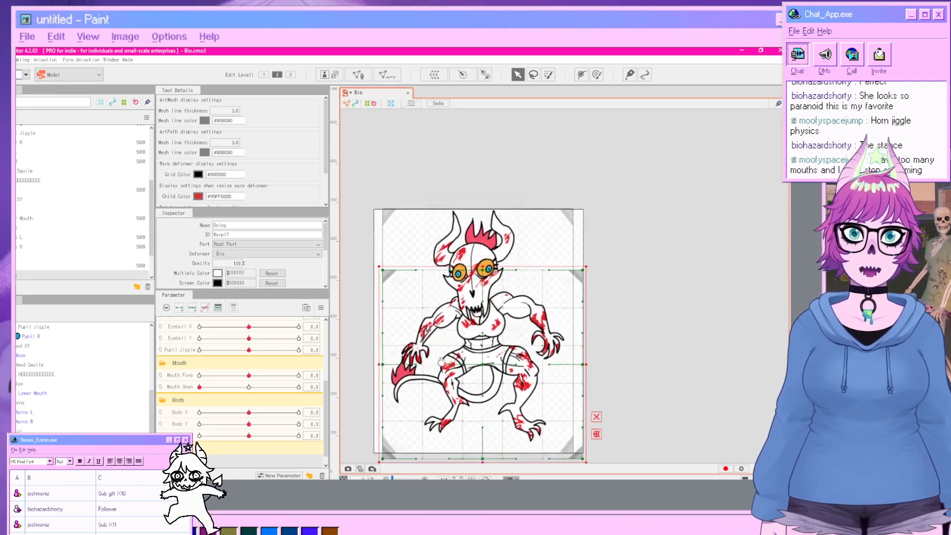
pyautogui.scroll(2, 442, 361)
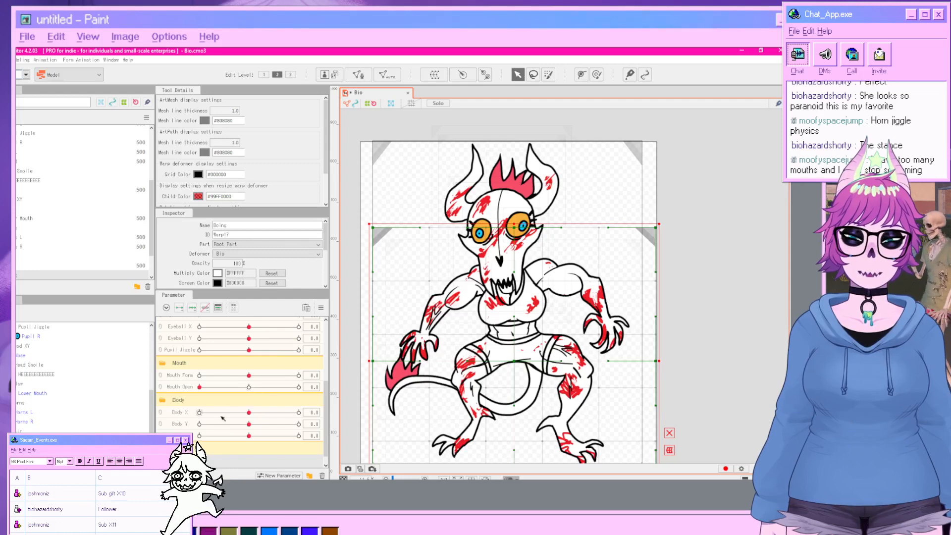
pyautogui.scroll(-1, 240, 392)
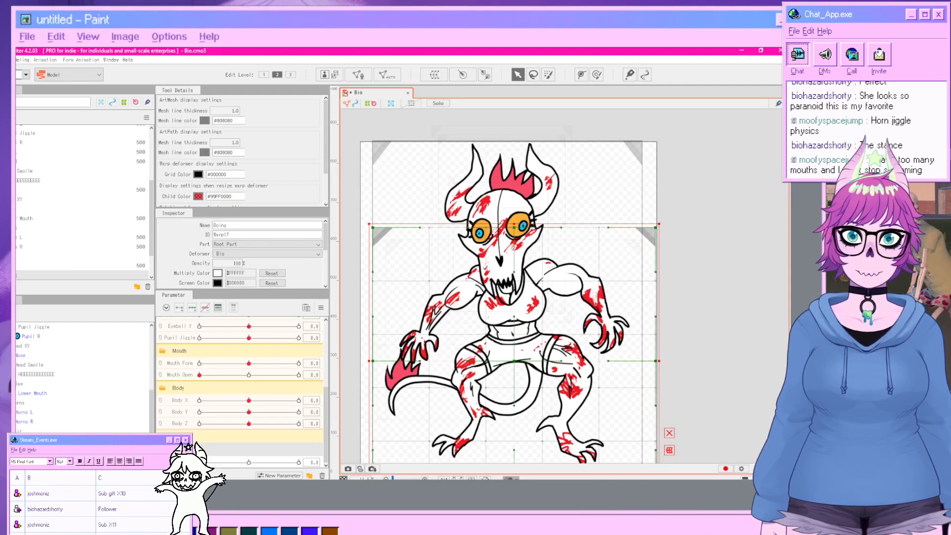
pyautogui.scroll(-1, 241, 391)
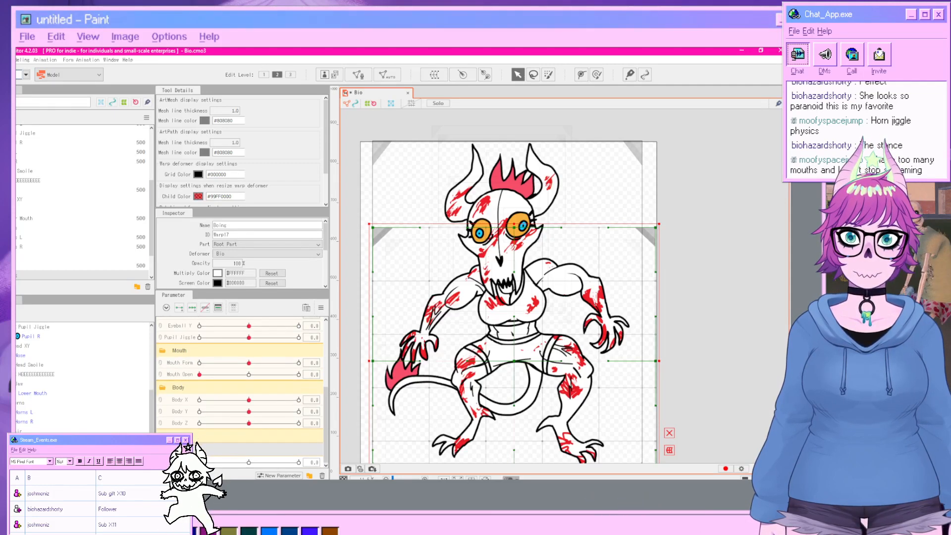
pyautogui.click(289, 476)
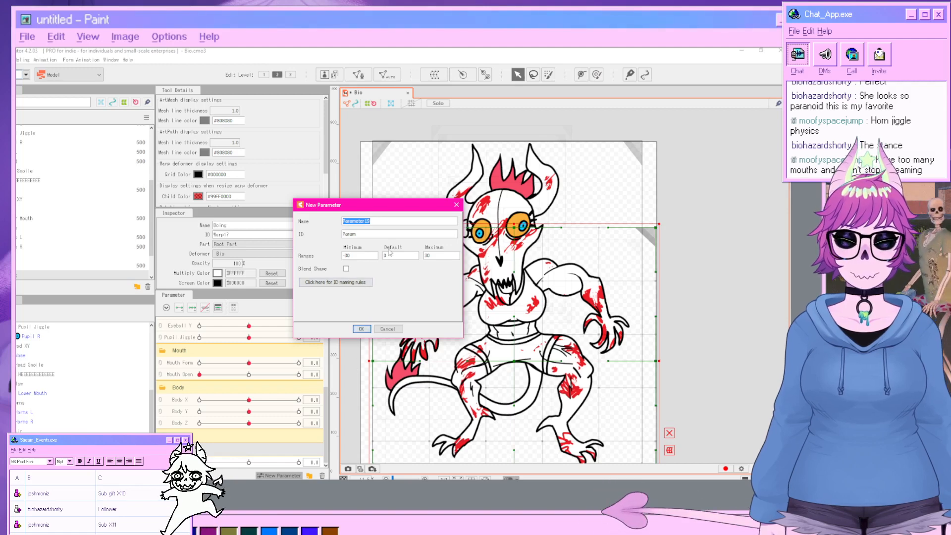
pyautogui.write('Bo')
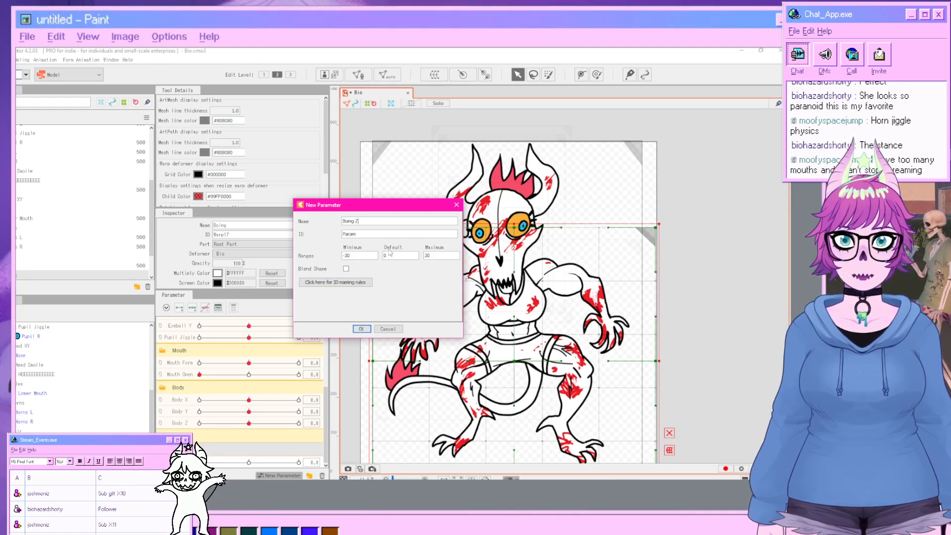
pyautogui.write('ing')
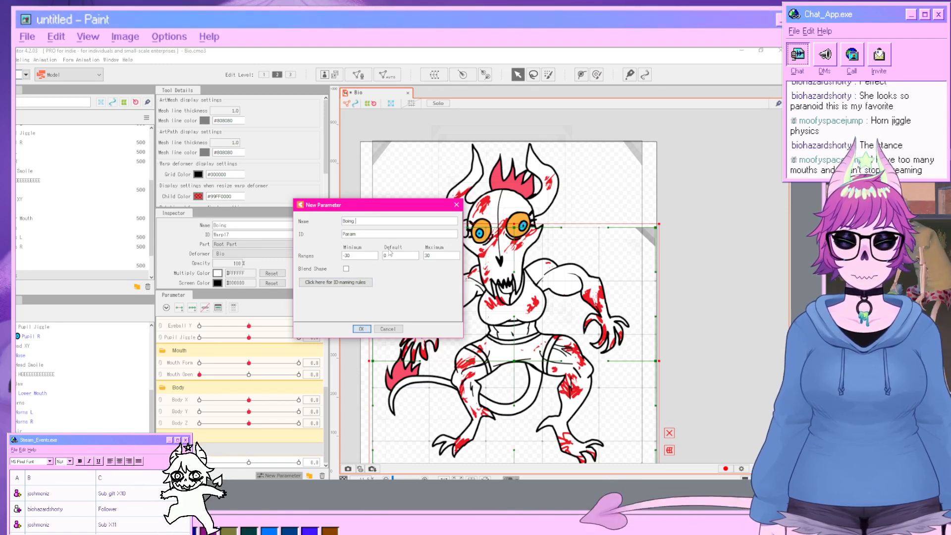
pyautogui.write(' X')
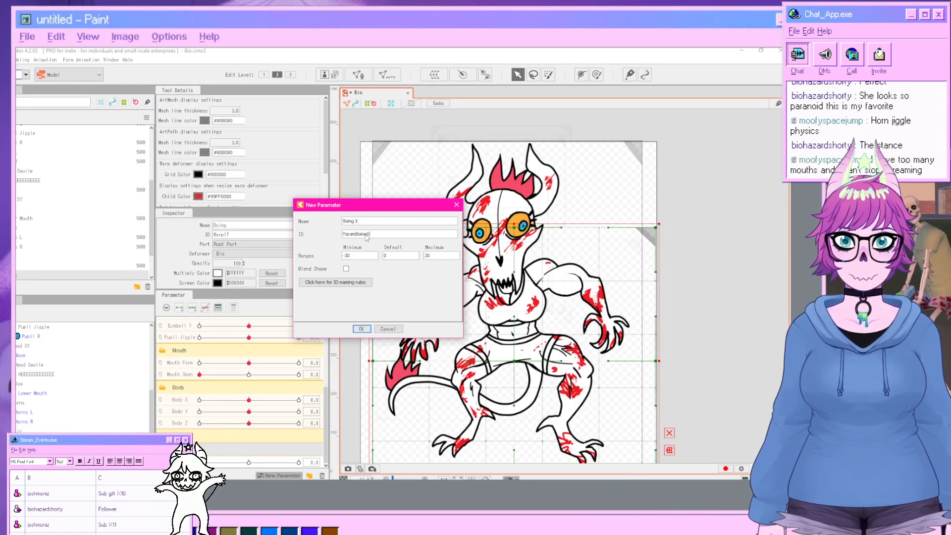
pyautogui.click(361, 329)
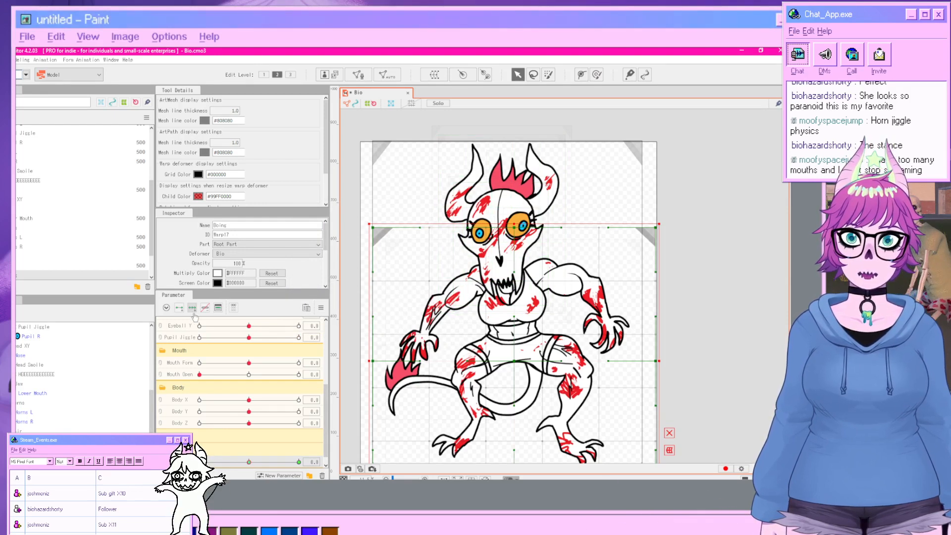
# Select the Boing warp deformer and set its Bezier division number to 5 × 5.
pyautogui.click(450, 307)
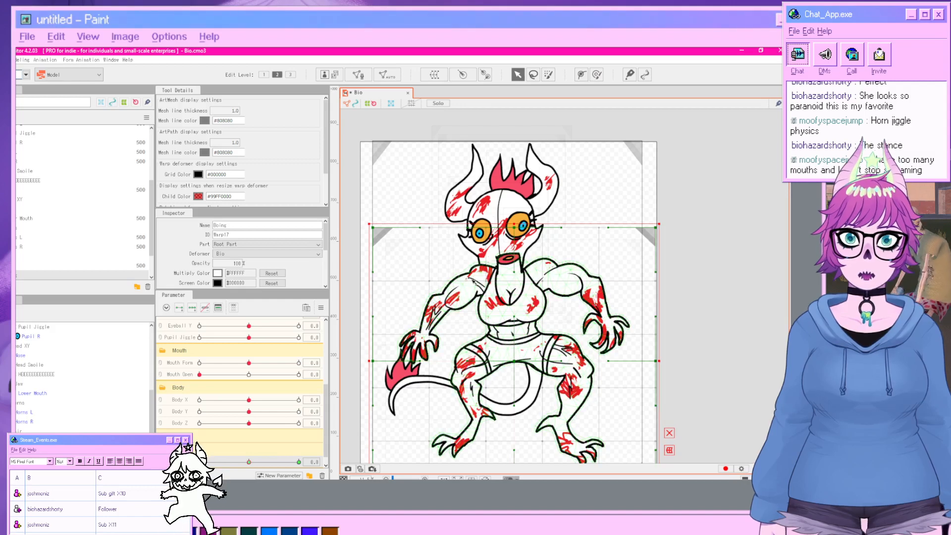
pyautogui.click(500, 284)
pyautogui.click(738, 284)
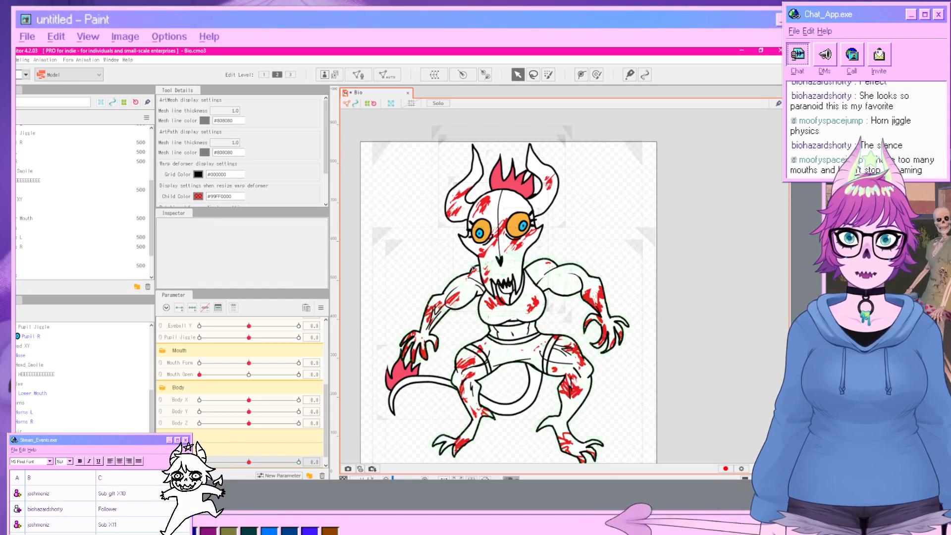
pyautogui.click(60, 275)
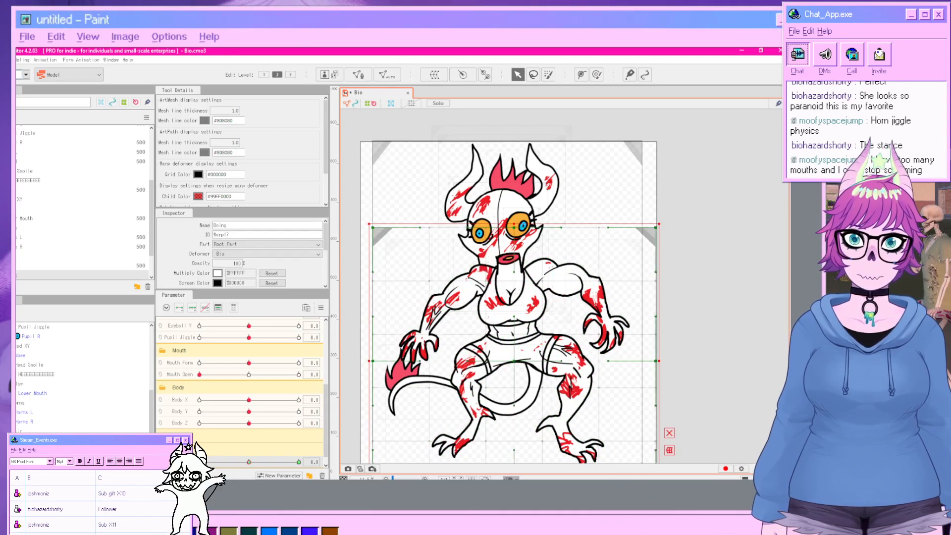
pyautogui.scroll(-3, 216, 285)
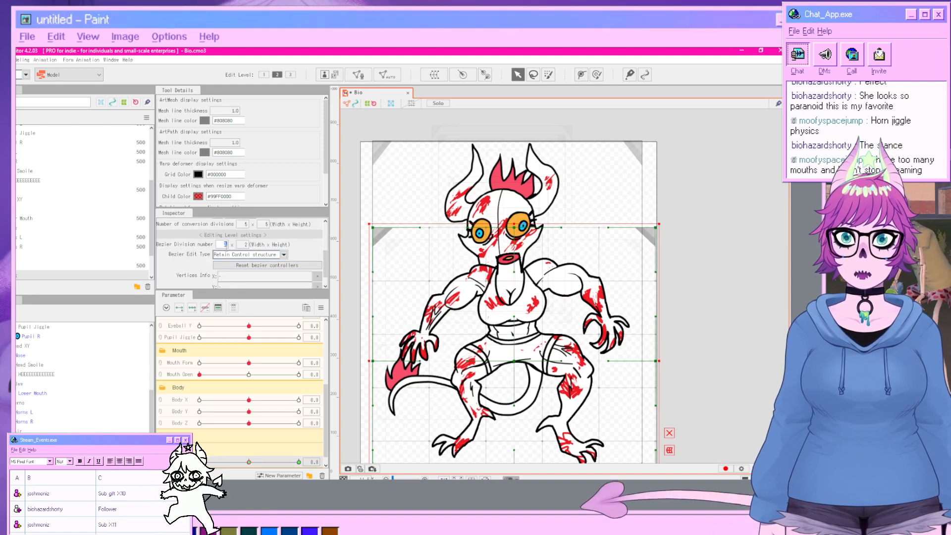
pyautogui.write('5')
pyautogui.press('Return')
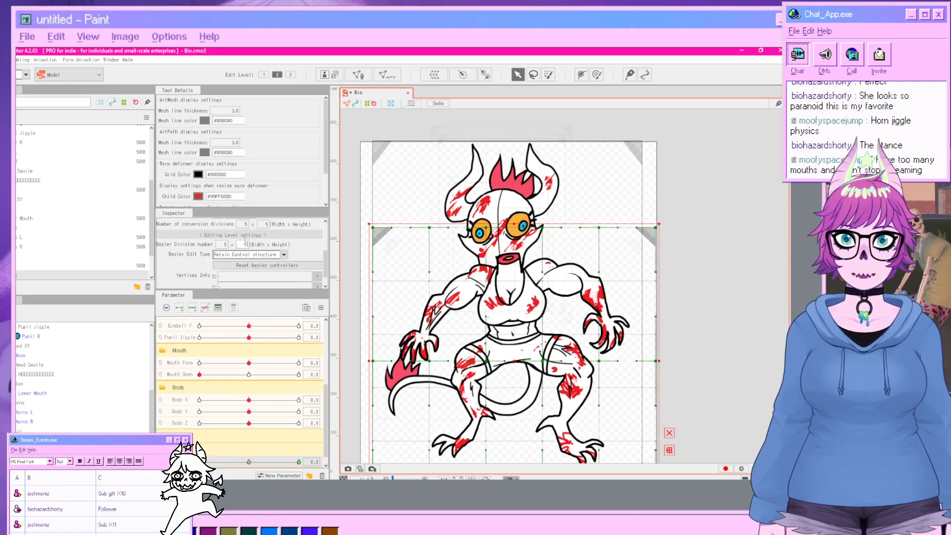
pyautogui.click(310, 250)
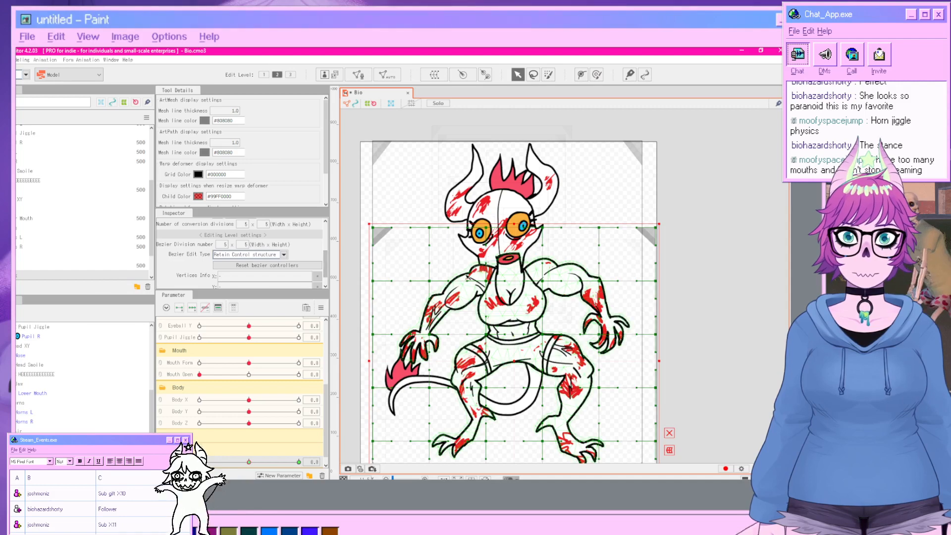
# Set the Boing deformer's Bezier edit type to Smooth2.
pyautogui.click(563, 340)
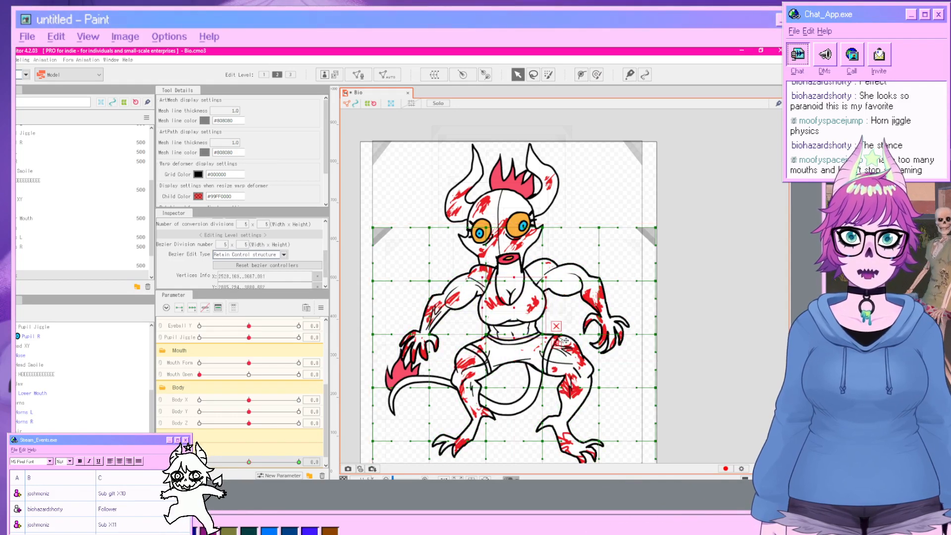
pyautogui.scroll(2, 497, 362)
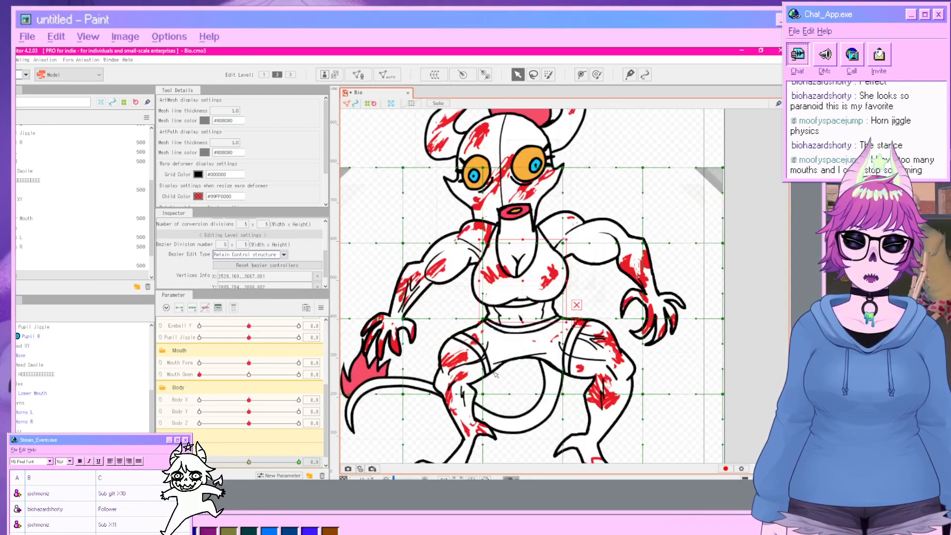
pyautogui.click(509, 283)
pyautogui.click(703, 293)
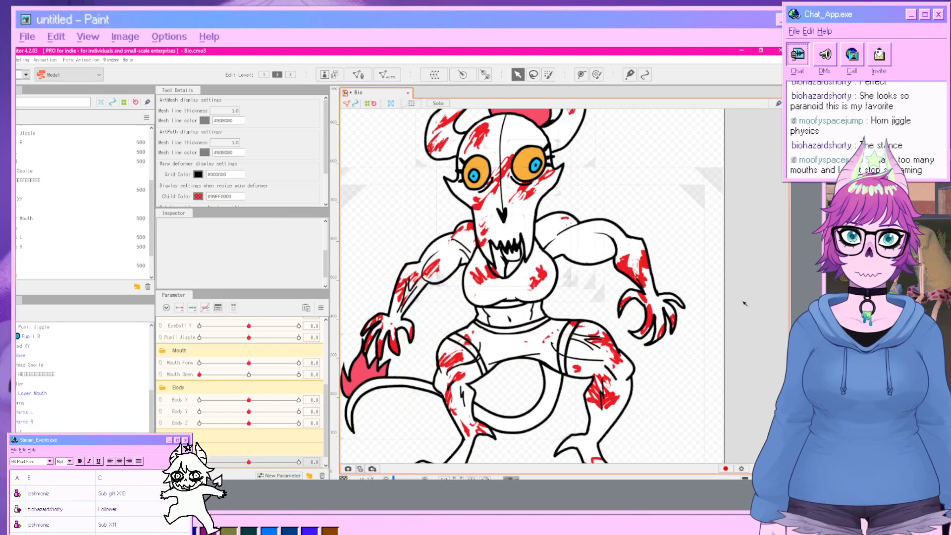
pyautogui.click(488, 362)
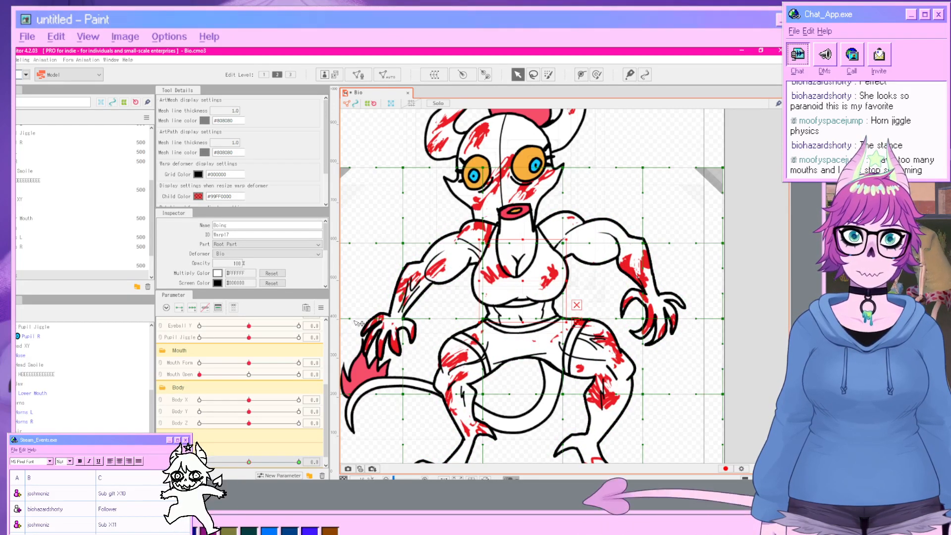
pyautogui.scroll(-2, 279, 261)
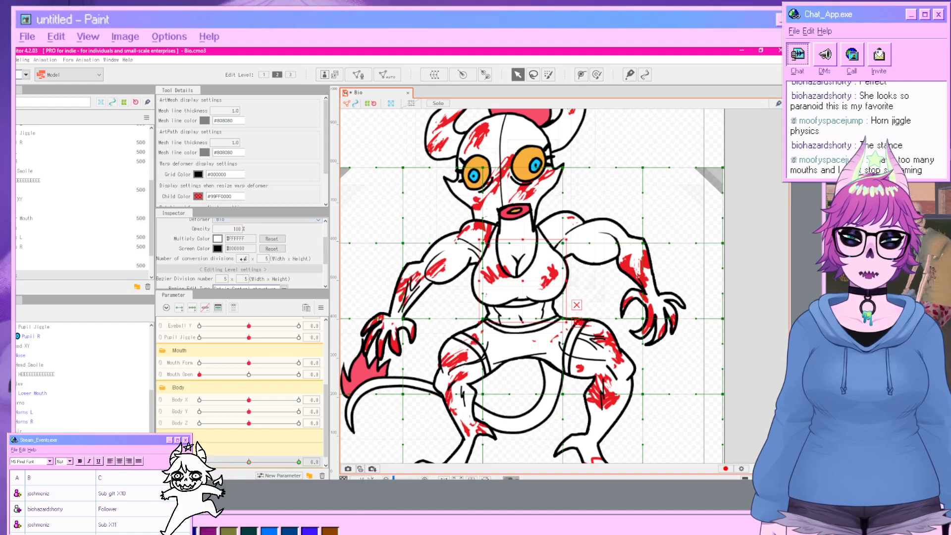
pyautogui.scroll(-2, 242, 258)
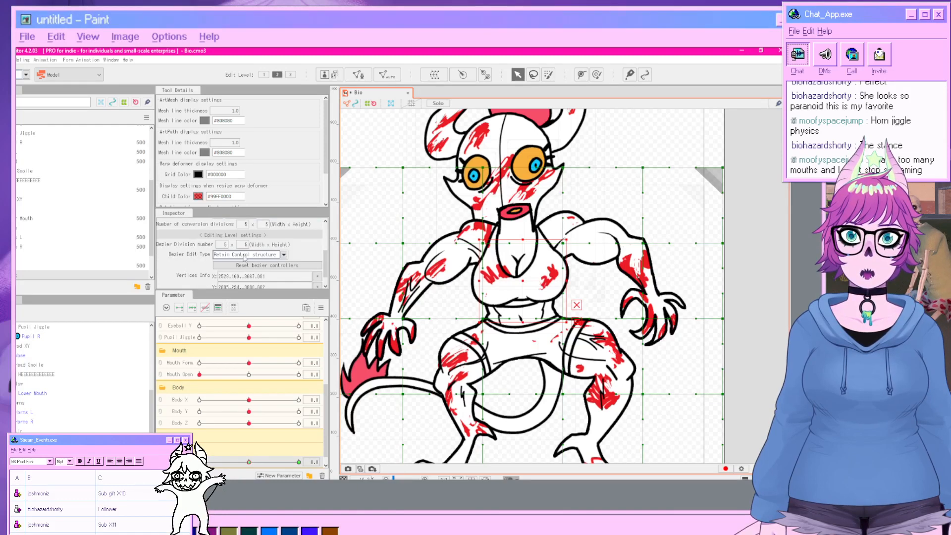
pyautogui.click(243, 257)
pyautogui.click(228, 282)
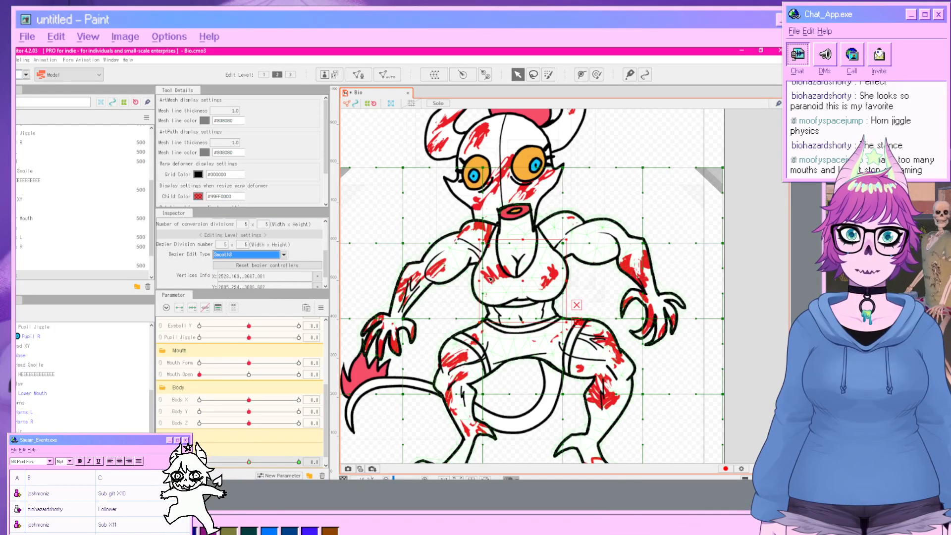
# Try nudging control points of the Boing grid and moving the Boing X slider, then undo those edits.
pyautogui.moveTo(523, 281); pyautogui.dragTo(515, 280)
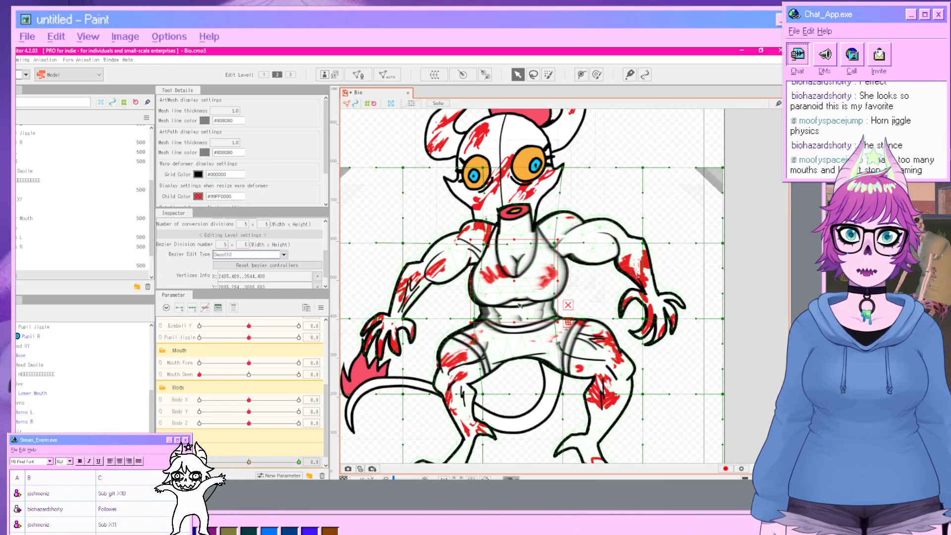
pyautogui.moveTo(476, 319); pyautogui.dragTo(480, 320)
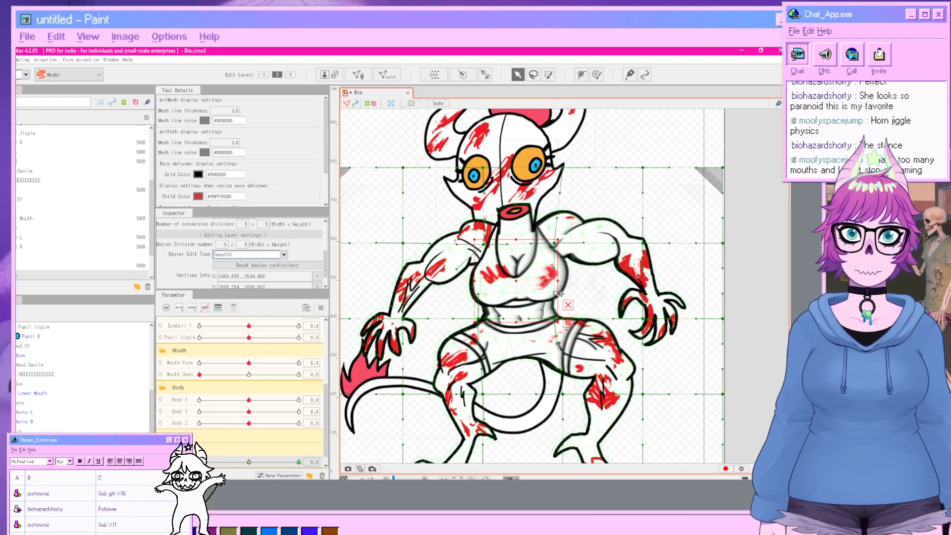
pyautogui.click(735, 296)
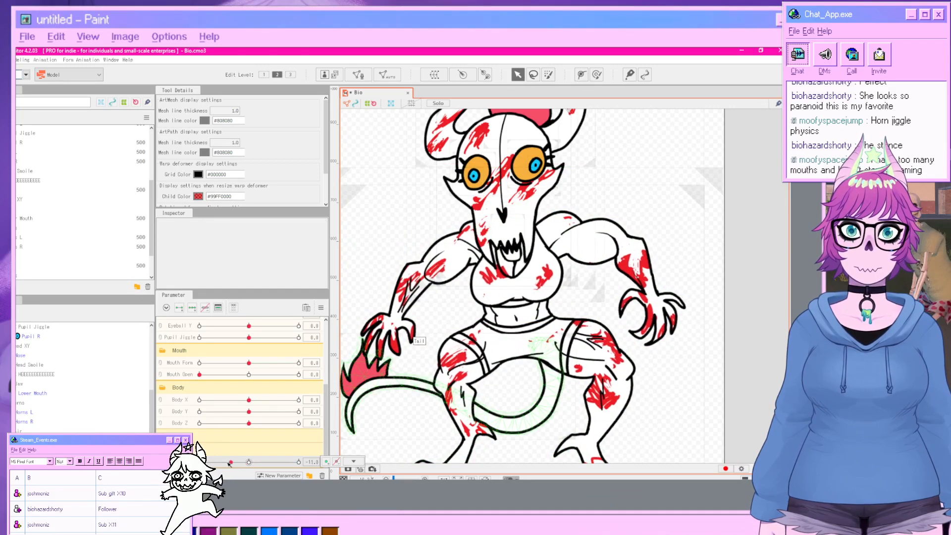
pyautogui.moveTo(249, 463)
pyautogui.mouseDown()
pyautogui.moveTo(269, 464)
pyautogui.moveTo(239, 469)
pyautogui.mouseUp()
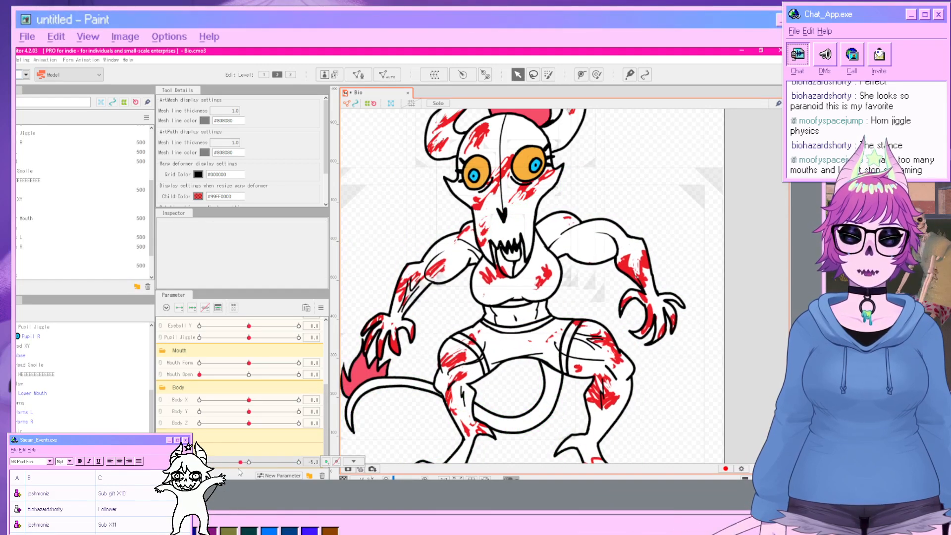
pyautogui.hotkey('ctrl', 'z')
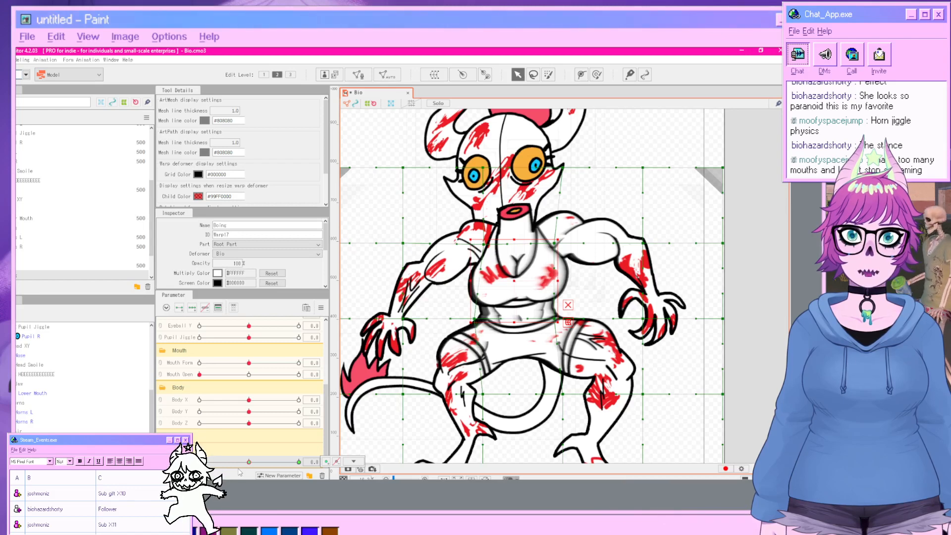
pyautogui.hotkey('ctrl', 'z')
# Set Boing X to -30 and the Boing deformer's conversion divisions to 10 × 10.
pyautogui.moveTo(240, 464); pyautogui.dragTo(198, 465)
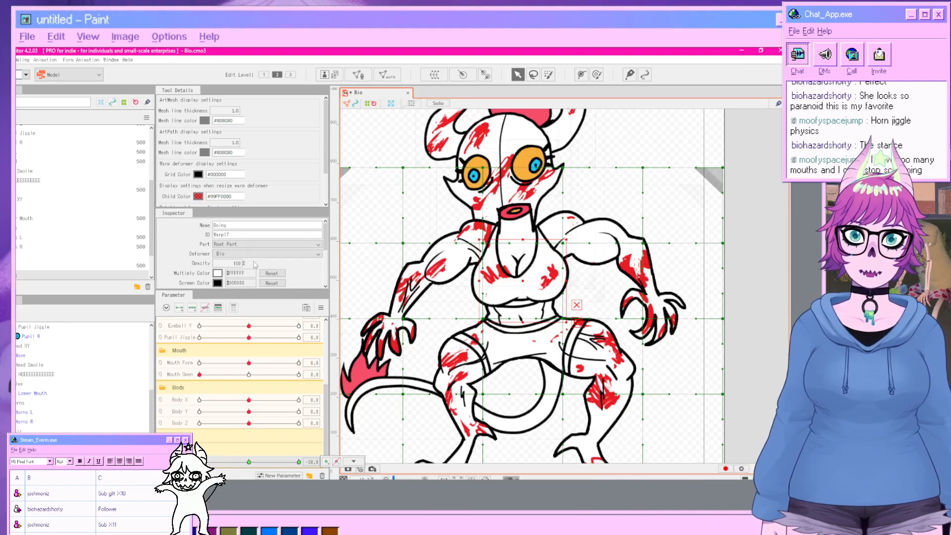
pyautogui.scroll(-2, 255, 265)
pyautogui.click(243, 258)
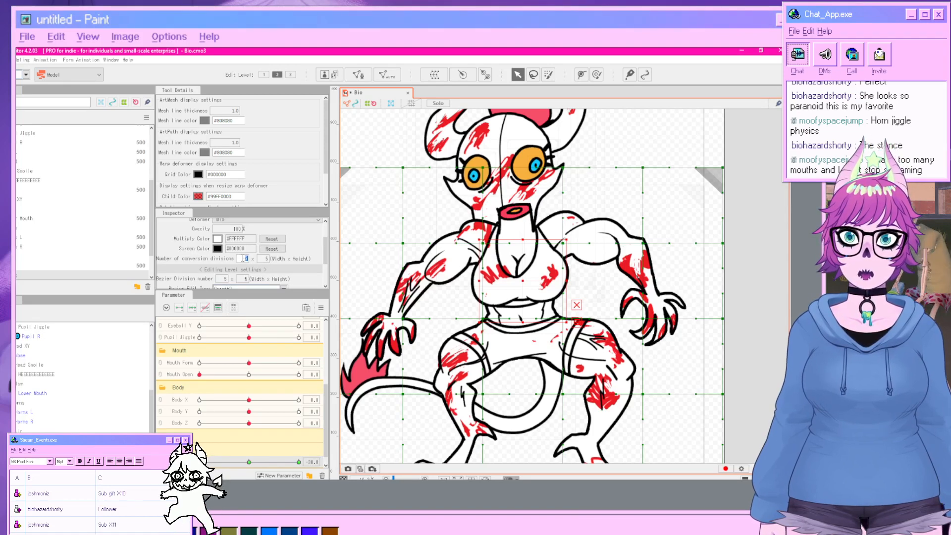
pyautogui.write('190')
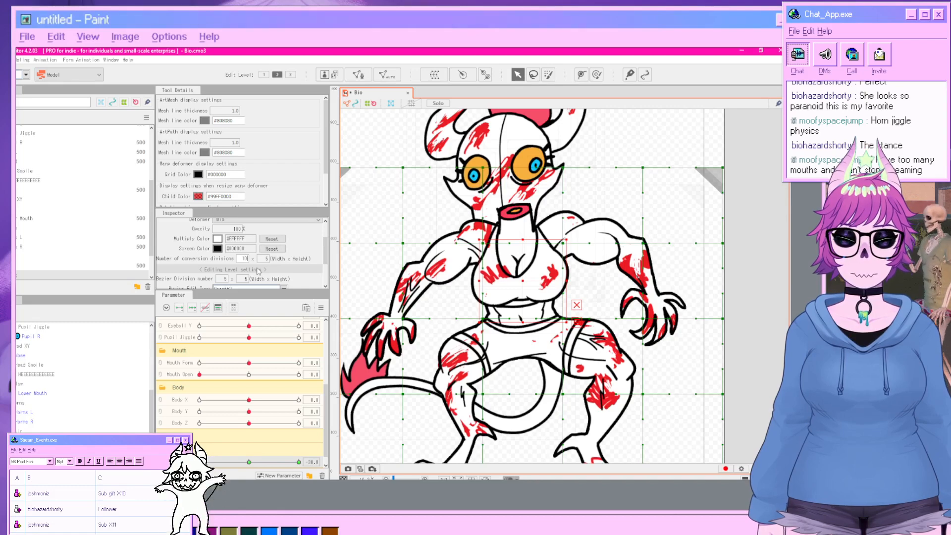
pyautogui.press('Return')
pyautogui.click(265, 259)
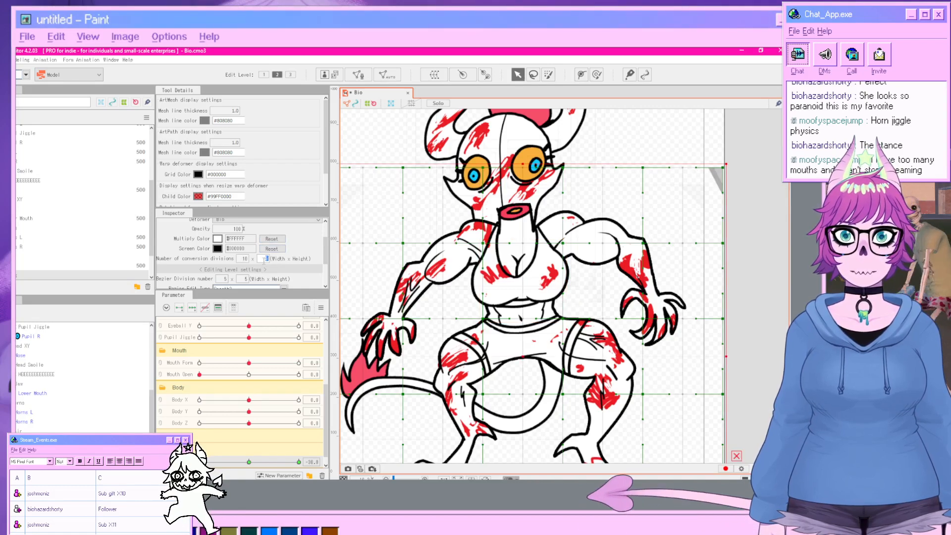
pyautogui.write('10')
pyautogui.press('Return')
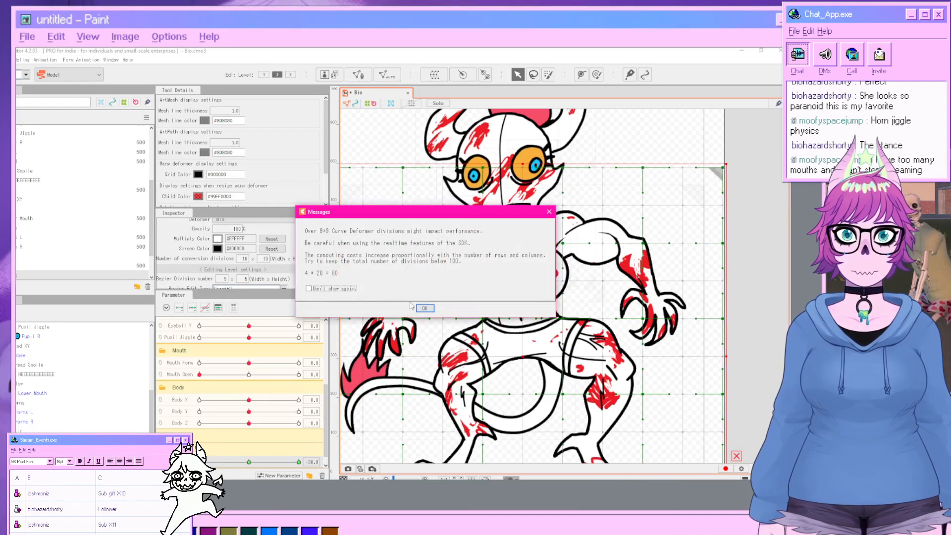
pyautogui.click(424, 308)
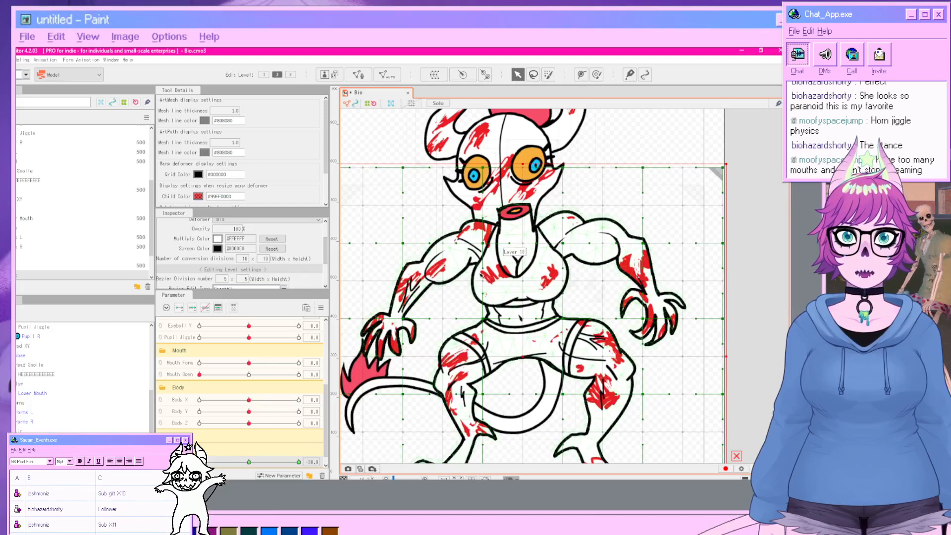
# Select a row of Boing grid points across the chest and shift them slightly left.
pyautogui.moveTo(469, 261); pyautogui.dragTo(525, 283)
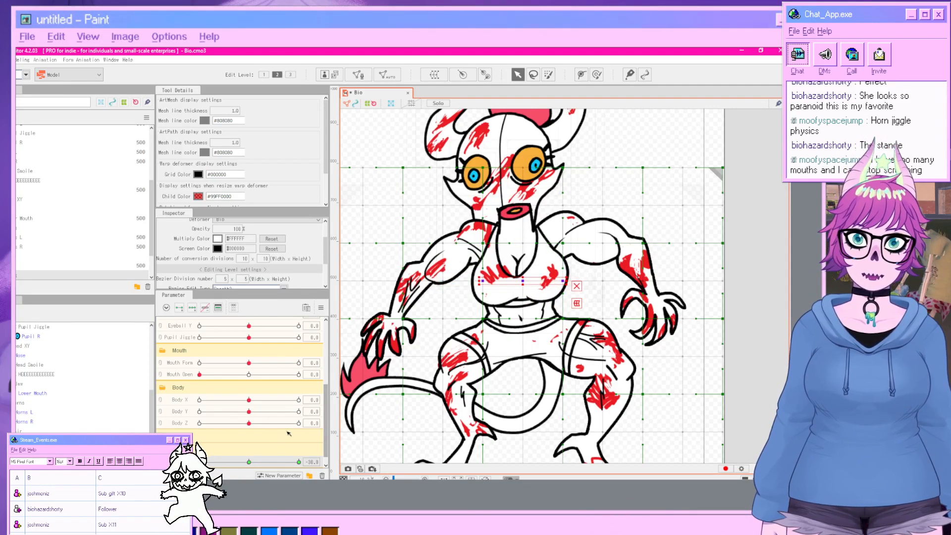
pyautogui.moveTo(522, 281); pyautogui.dragTo(505, 280)
pyautogui.click(751, 327)
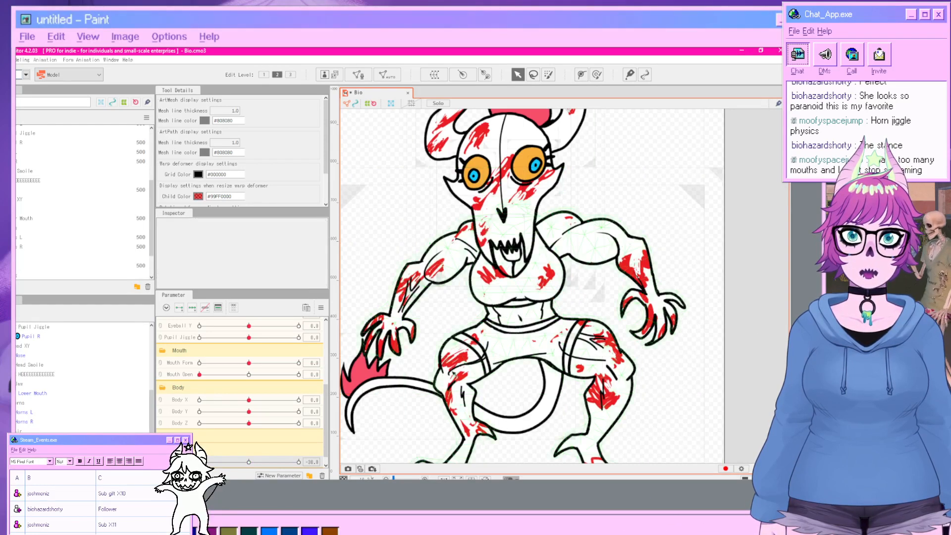
# Set Boing X to 30 and shift the chest row of Boing grid points to the right.
pyautogui.moveTo(208, 461); pyautogui.dragTo(300, 462)
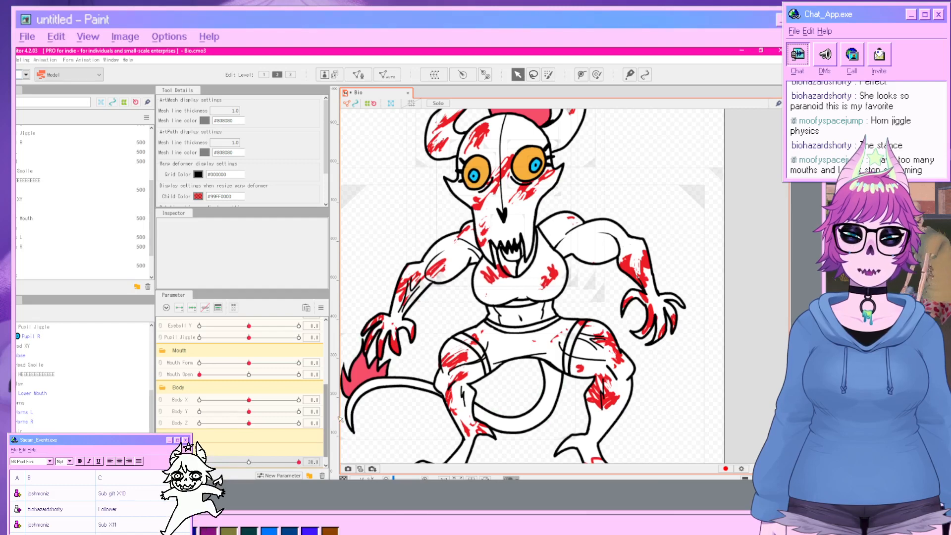
pyautogui.click(477, 284)
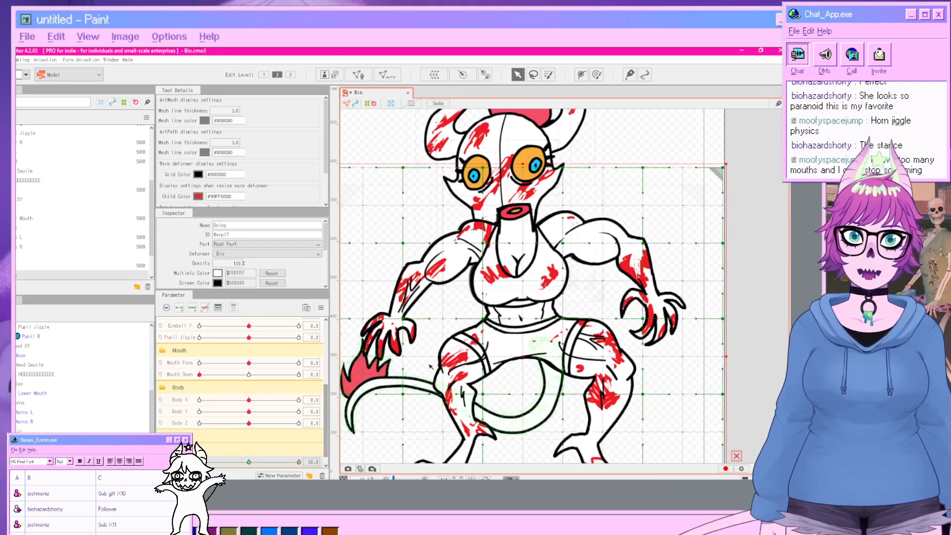
pyautogui.moveTo(475, 277); pyautogui.dragTo(539, 281)
pyautogui.click(757, 334)
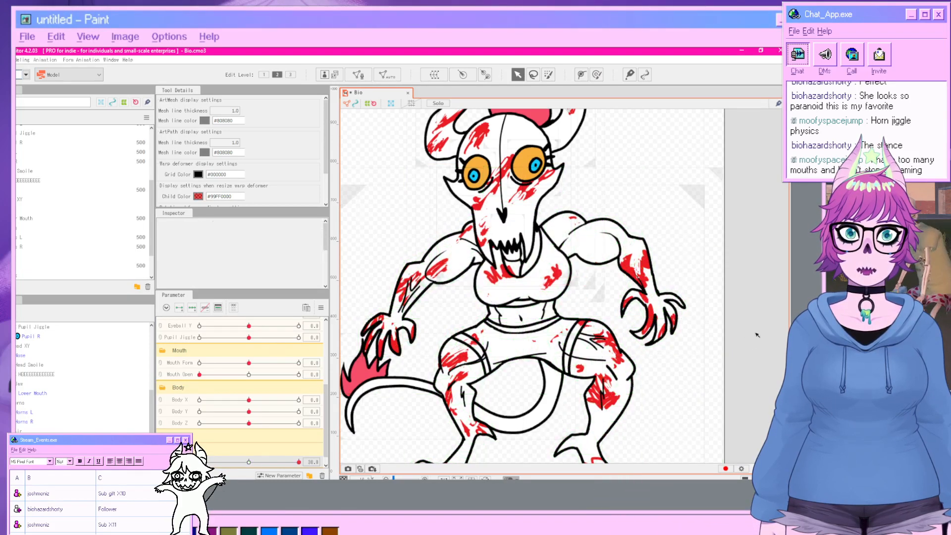
# Reset Boing X and add a Boing Y parameter with ID ParamBoingY ranging from -30 to 30.
pyautogui.moveTo(299, 462); pyautogui.dragTo(249, 476)
pyautogui.scroll(-1, 238, 410)
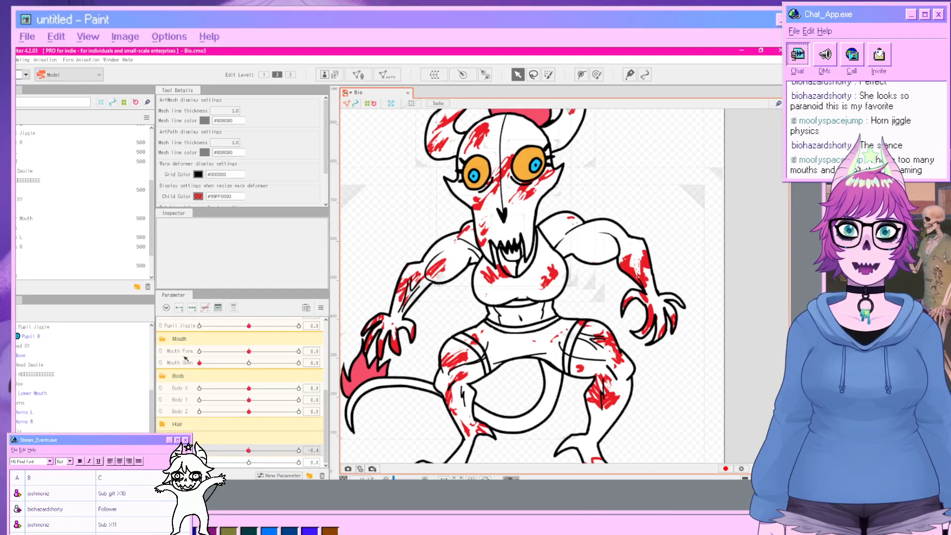
pyautogui.rightClick(181, 452)
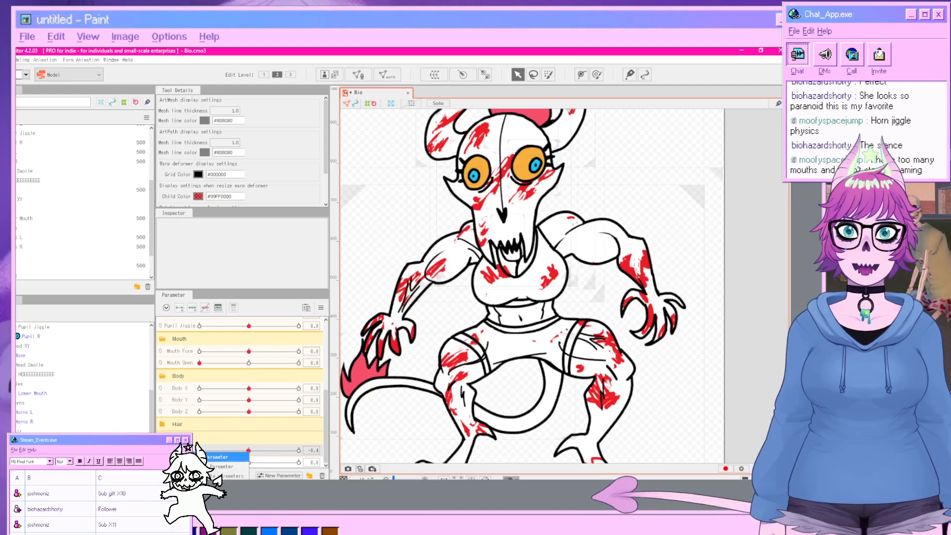
pyautogui.click(208, 476)
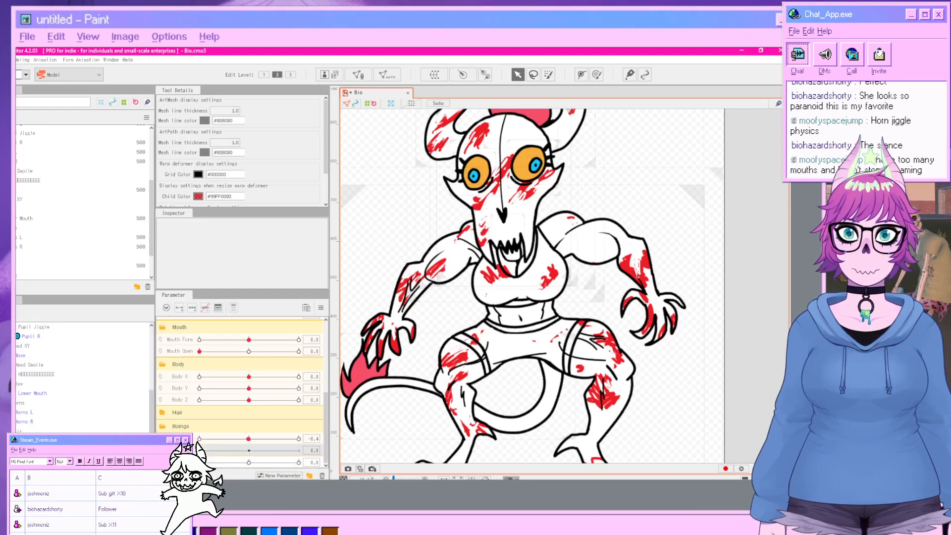
pyautogui.click(230, 467)
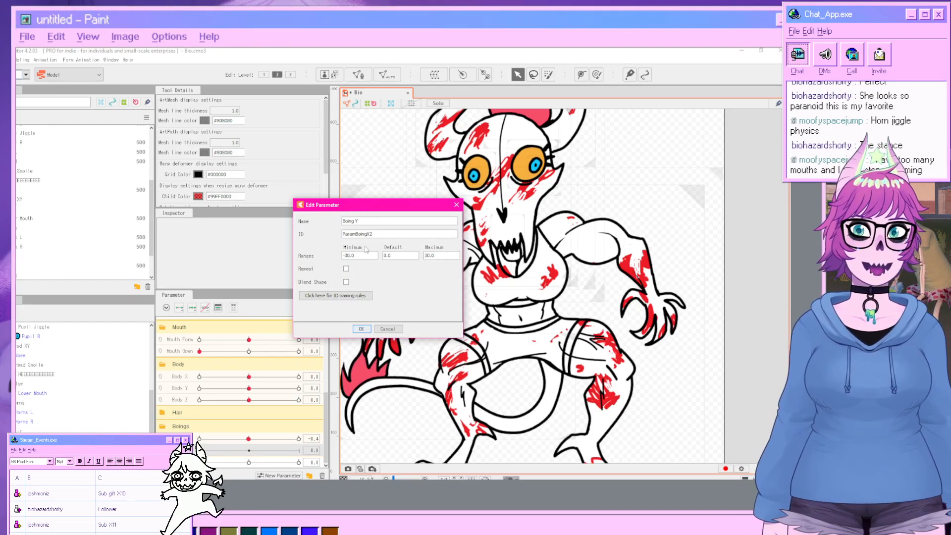
pyautogui.click(378, 237)
pyautogui.click(378, 237)
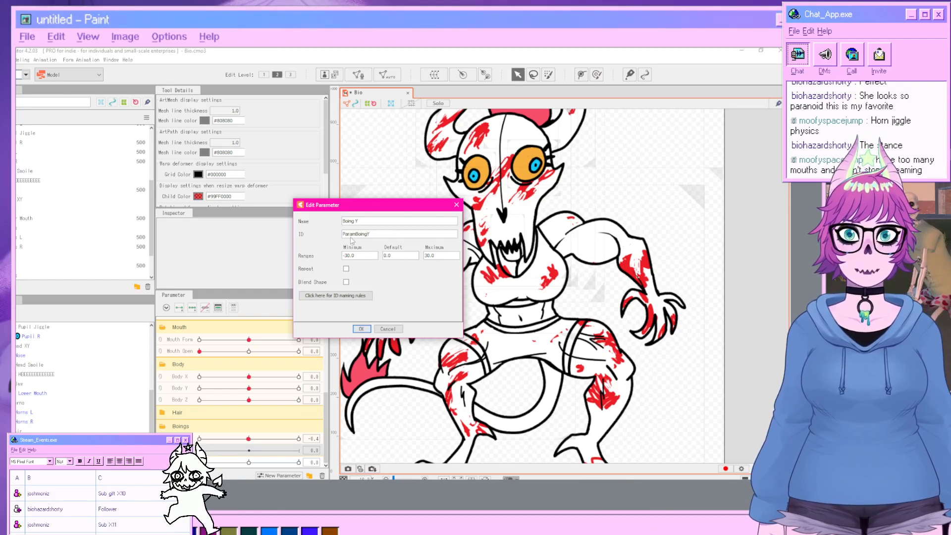
pyautogui.click(360, 329)
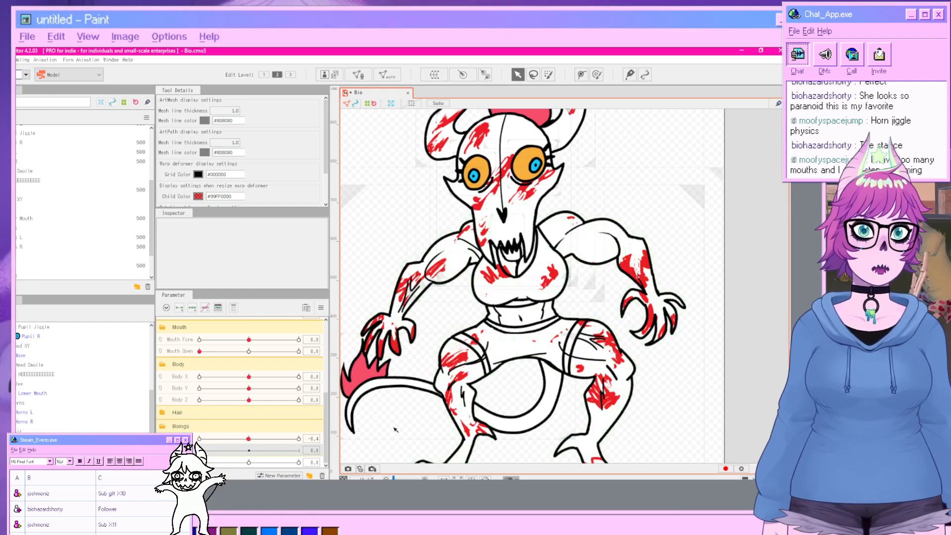
# Set Boing Y to 30 and raise the chest grid points of the Boing deformer slightly.
pyautogui.click(34, 275)
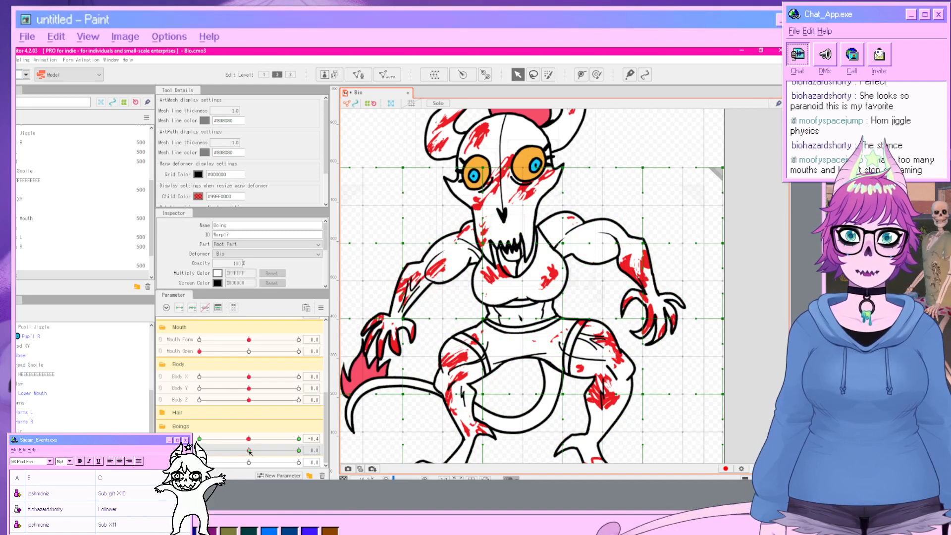
pyautogui.moveTo(249, 450); pyautogui.dragTo(299, 450)
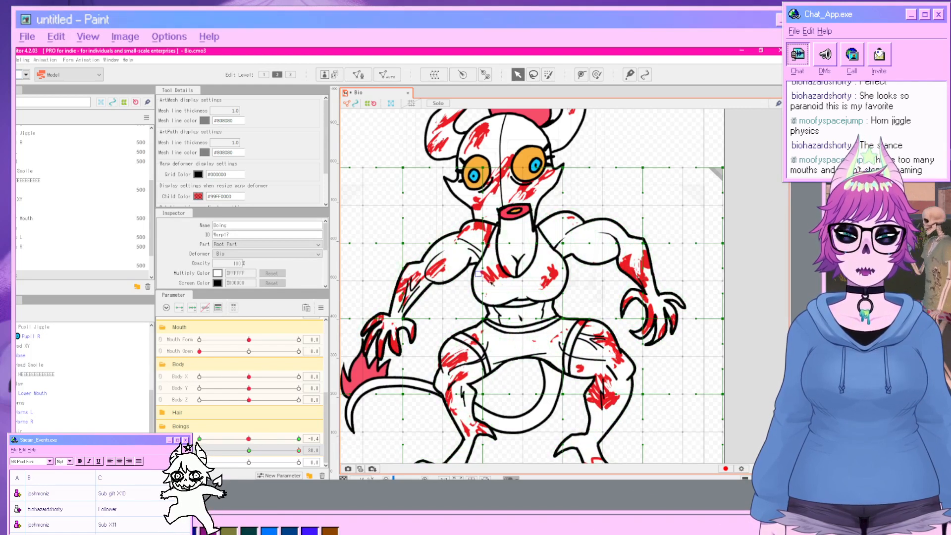
pyautogui.moveTo(475, 271); pyautogui.dragTo(570, 297)
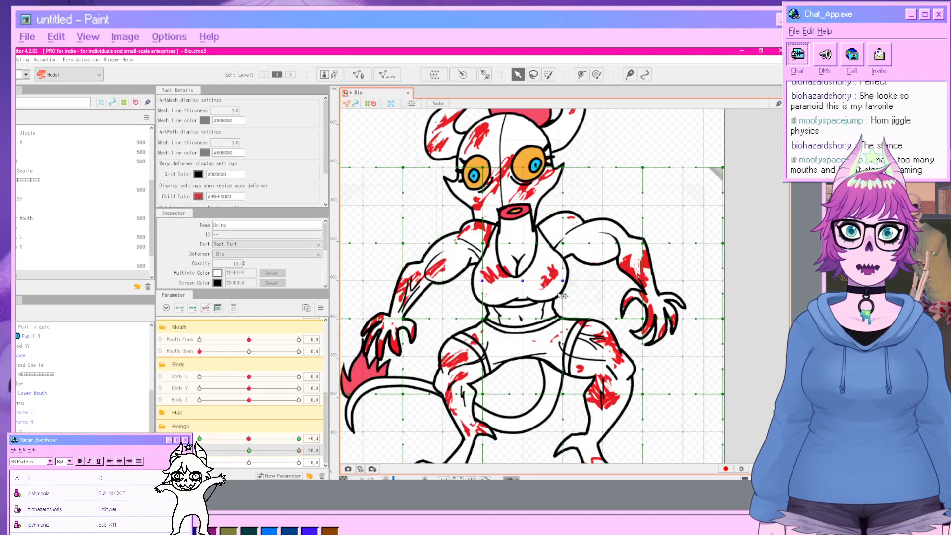
pyautogui.click(522, 281)
pyautogui.moveTo(522, 280); pyautogui.dragTo(522, 269)
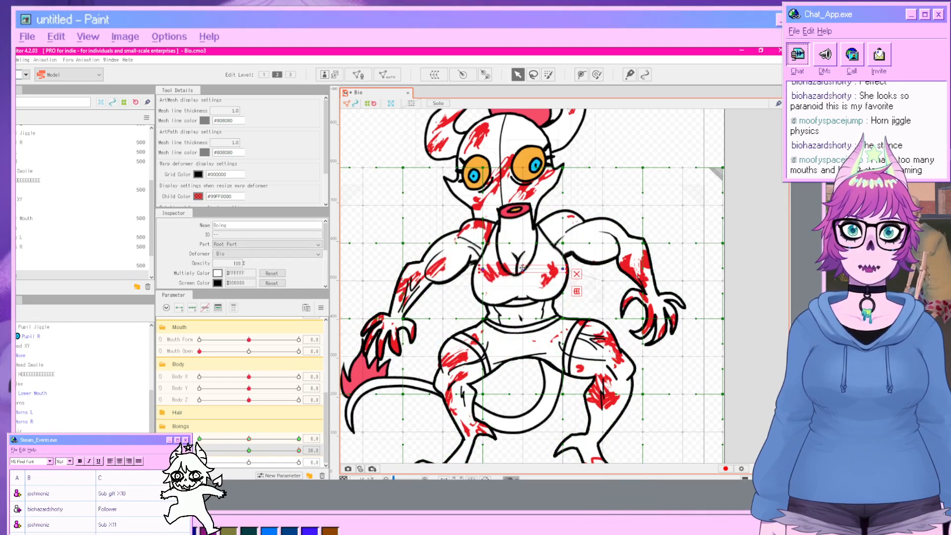
pyautogui.click(526, 321)
pyautogui.click(763, 350)
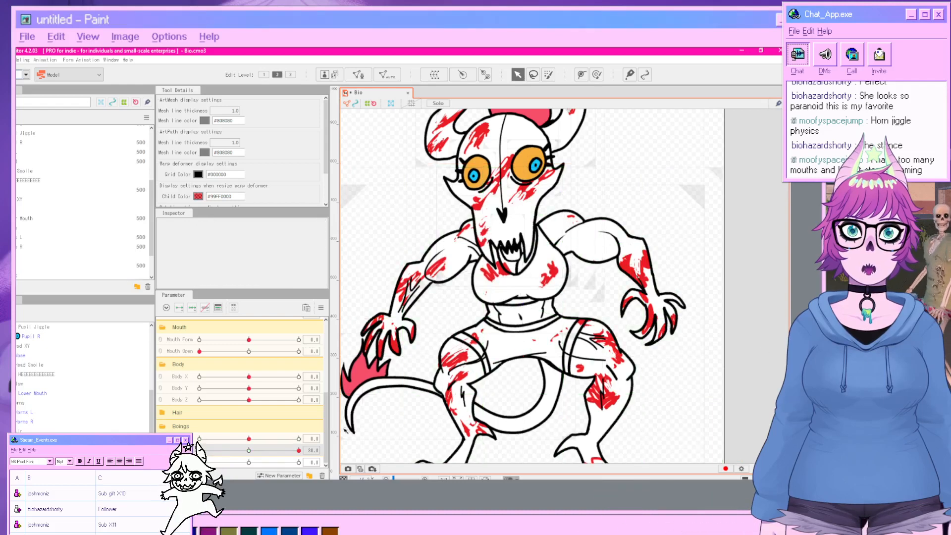
# Set Boing Y to -30, adjust the chest grid points of the Boing deformer, then reset Boing Y.
pyautogui.moveTo(299, 450); pyautogui.dragTo(198, 451)
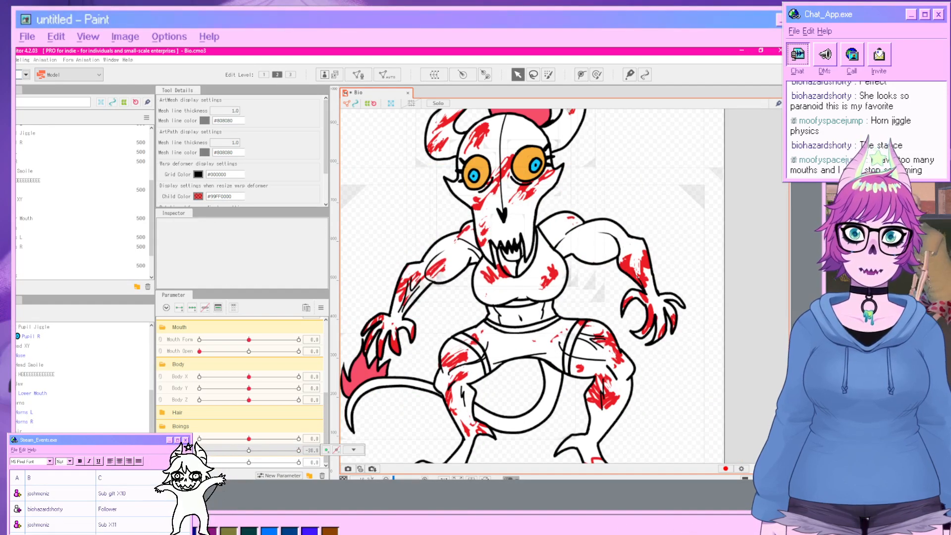
pyautogui.click(85, 276)
pyautogui.moveTo(477, 268); pyautogui.dragTo(524, 291)
pyautogui.click(747, 316)
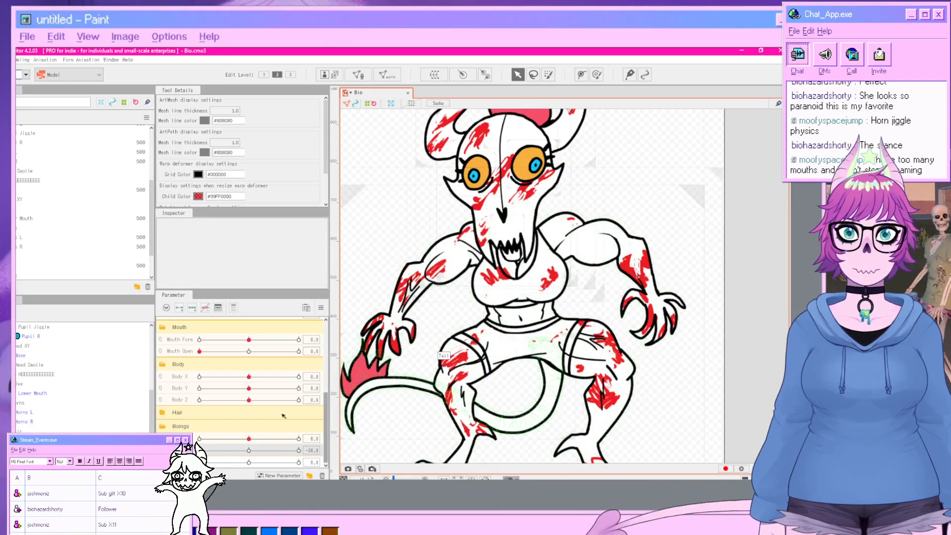
pyautogui.click(249, 451)
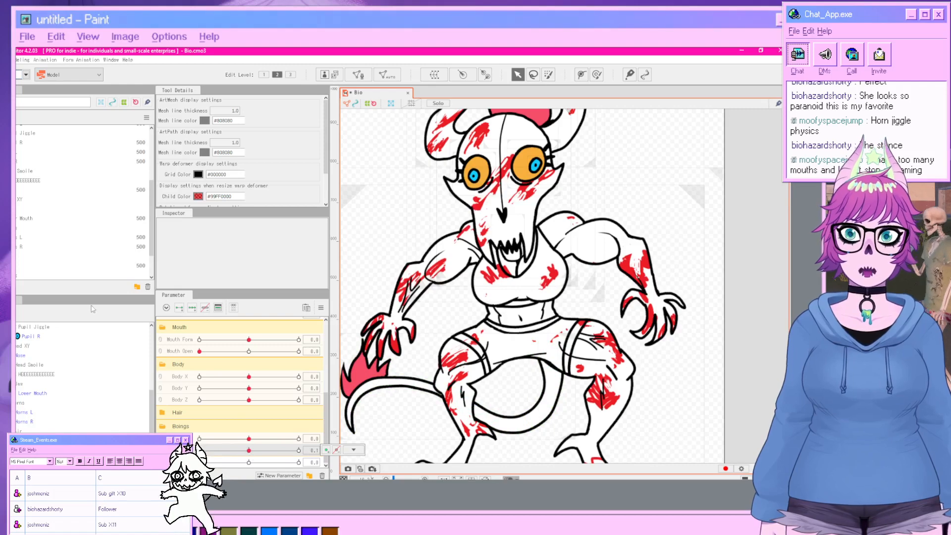
# Open the physics settings and add a Boing X group using the Bust Input and Bust (Big) presets.
pyautogui.click(22, 59)
pyautogui.click(54, 229)
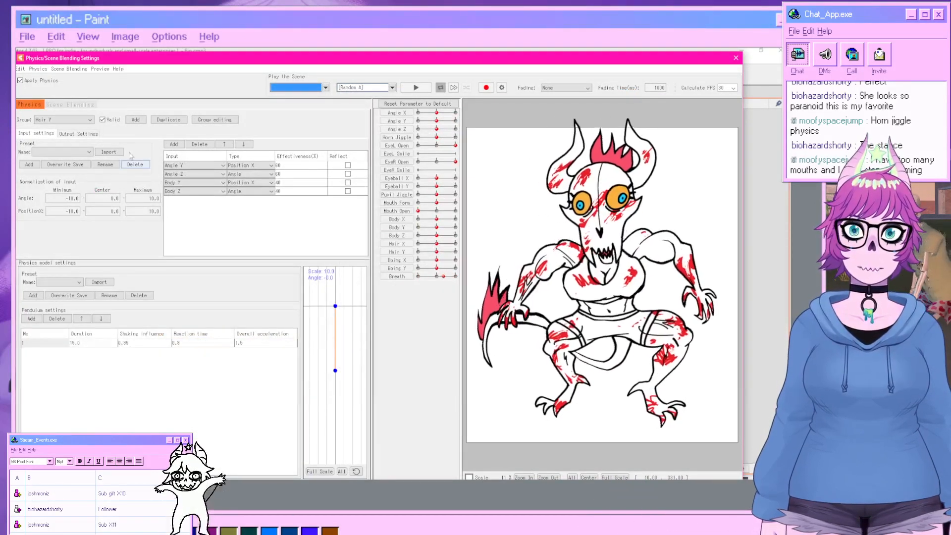
pyautogui.click(90, 120)
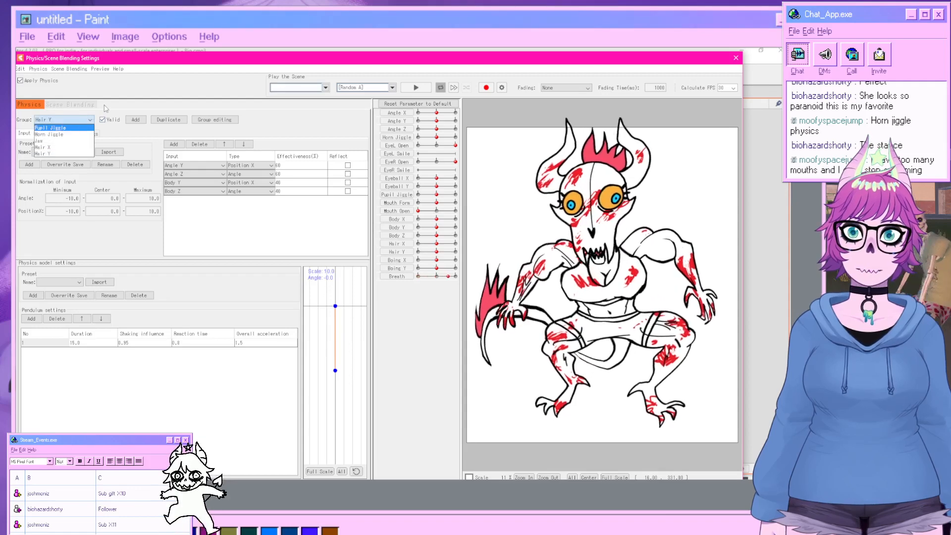
pyautogui.click(105, 108)
pyautogui.click(131, 120)
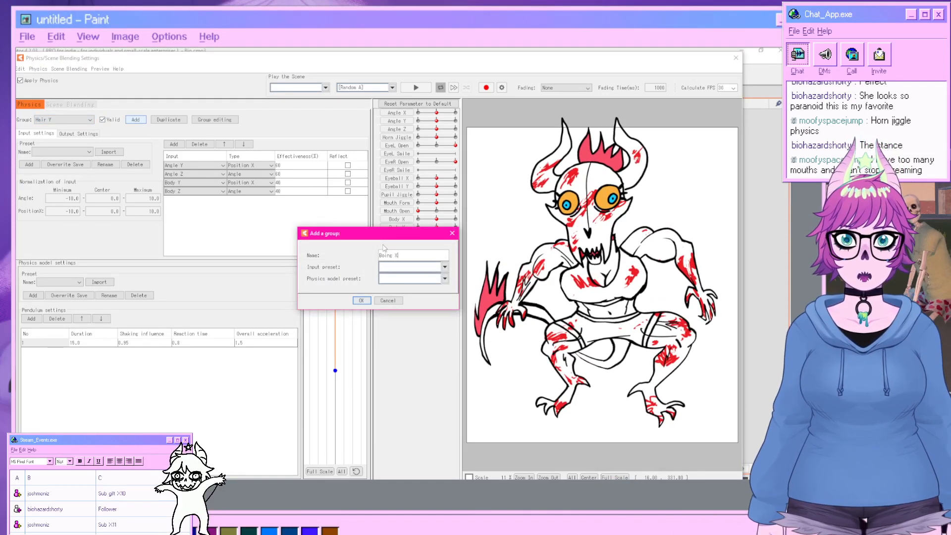
pyautogui.click(387, 268)
pyautogui.click(390, 273)
pyautogui.click(395, 268)
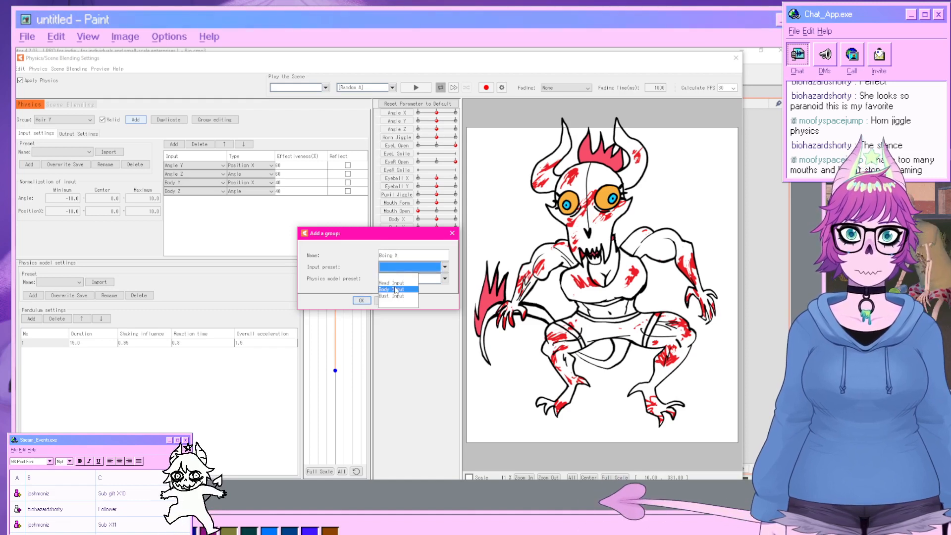
pyautogui.click(398, 296)
pyautogui.click(404, 279)
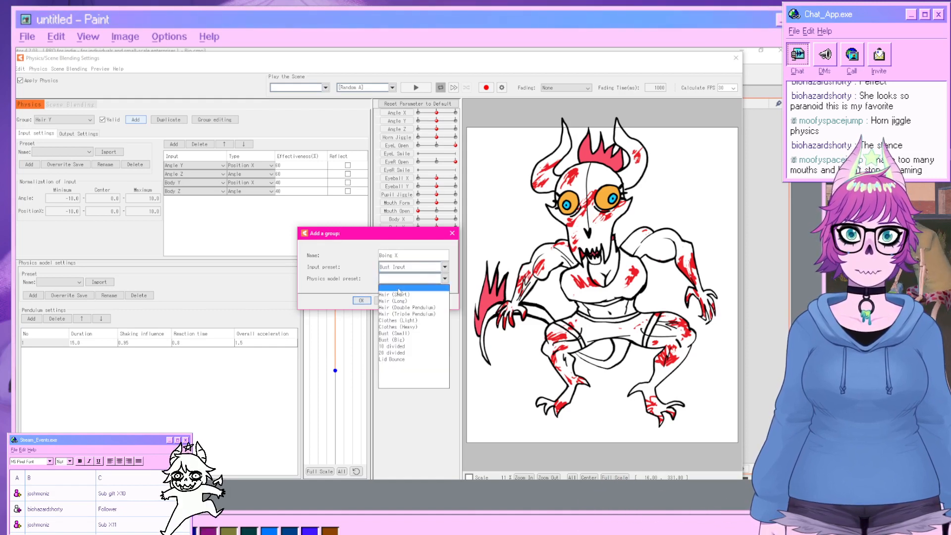
pyautogui.click(403, 340)
pyautogui.click(364, 301)
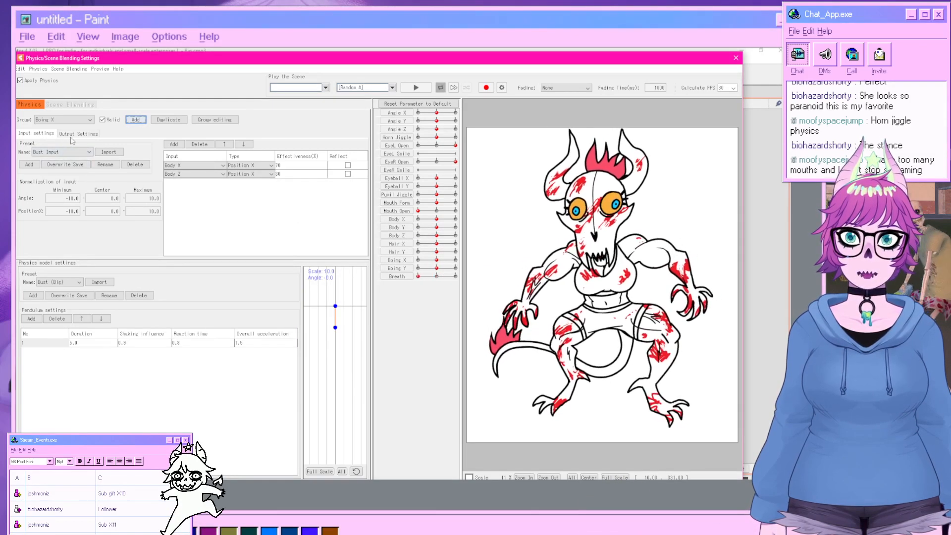
# Add Boing X as the output parameter of the Boing X physics group.
pyautogui.click(75, 134)
pyautogui.click(27, 143)
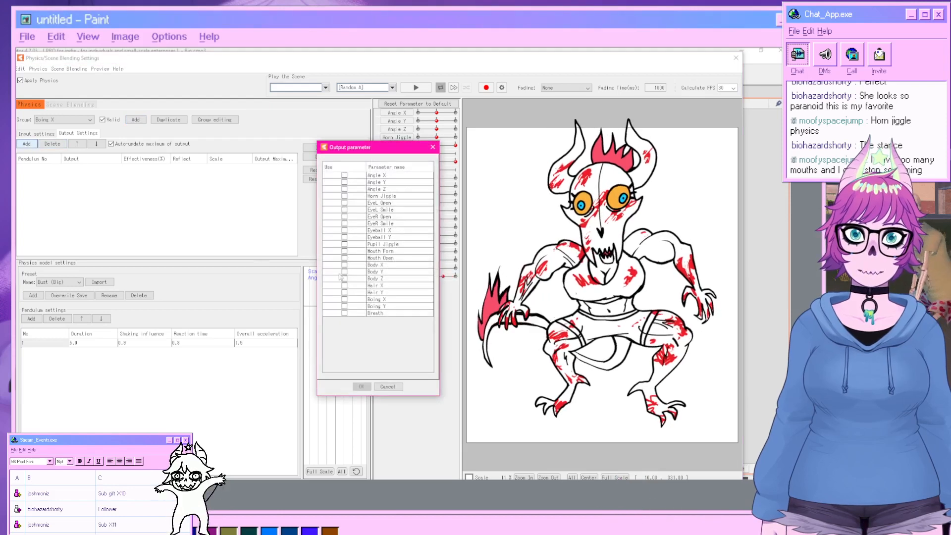
pyautogui.click(344, 299)
pyautogui.click(363, 386)
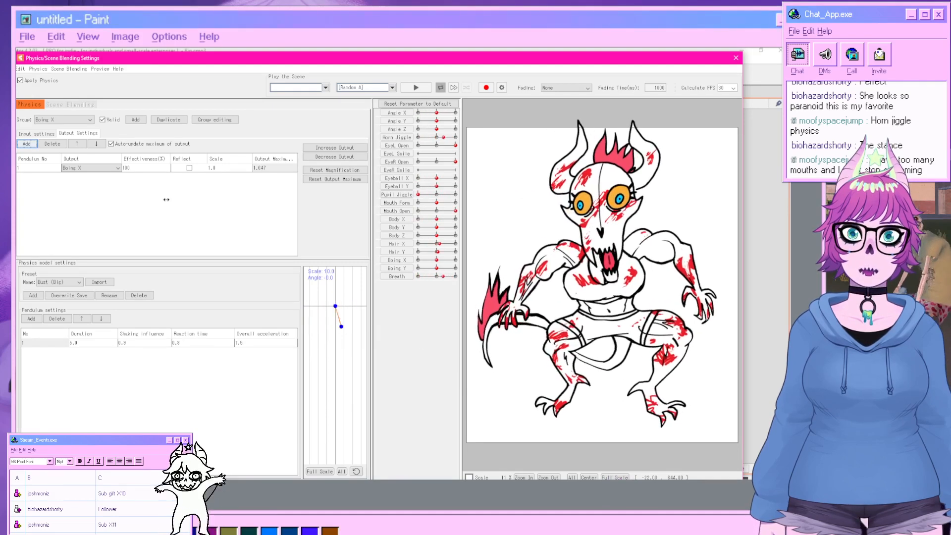
# Set the Boing X output scale to 100.
pyautogui.doubleClick(229, 168)
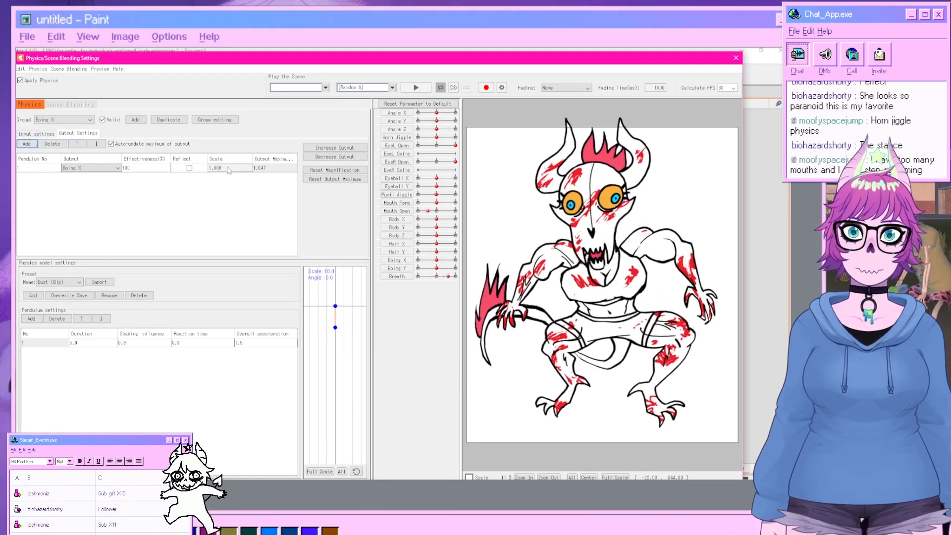
pyautogui.press('Return')
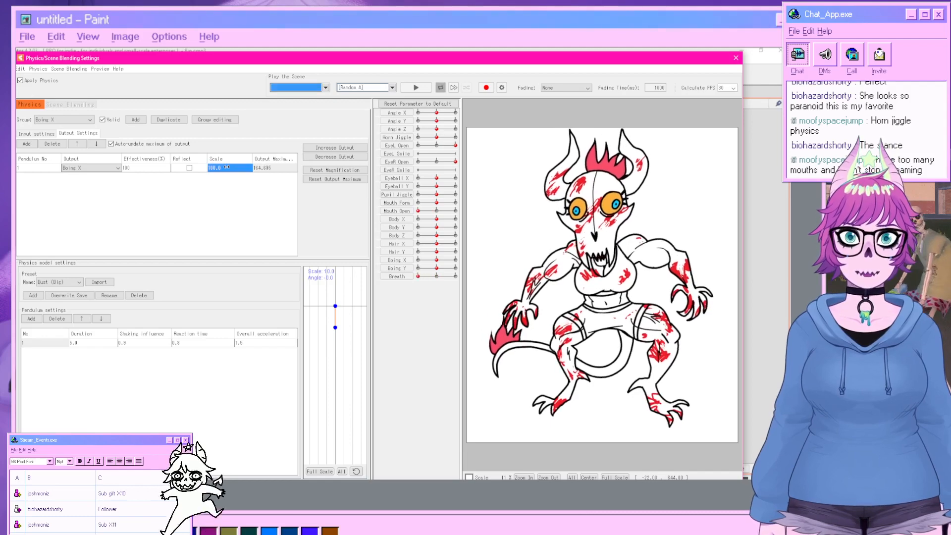
# Play the Random Pose scene to preview the physics.
pyautogui.click(372, 89)
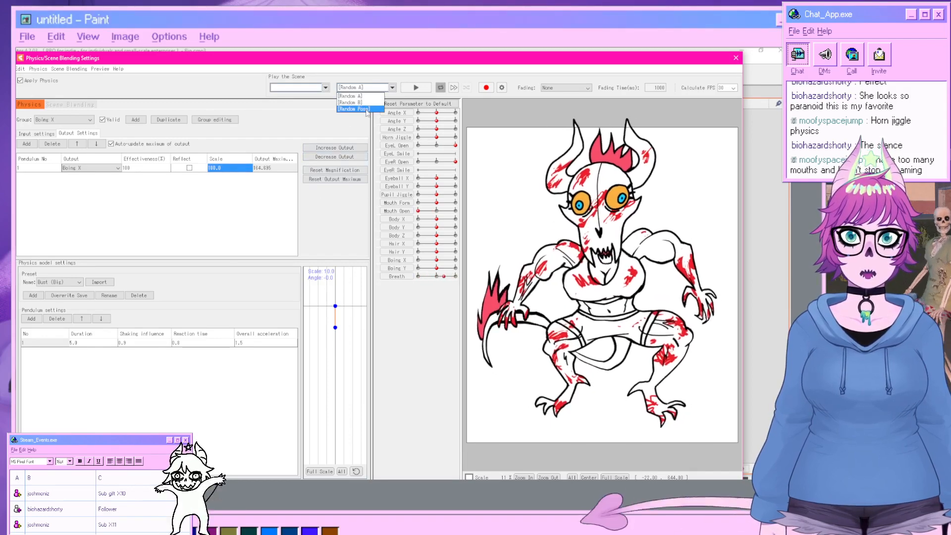
pyautogui.click(370, 108)
pyautogui.click(410, 90)
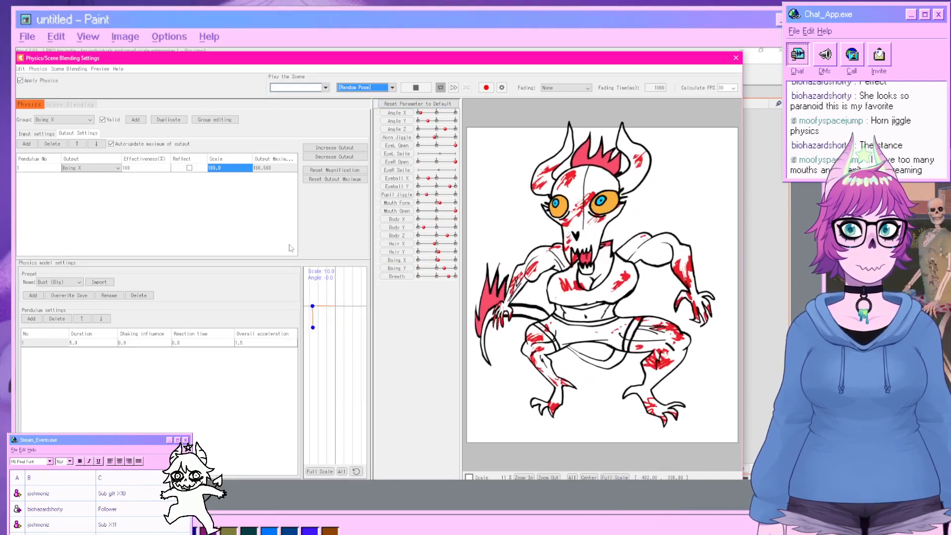
# Set the input position normalization range to -30 minimum and 30 maximum.
pyautogui.click(36, 134)
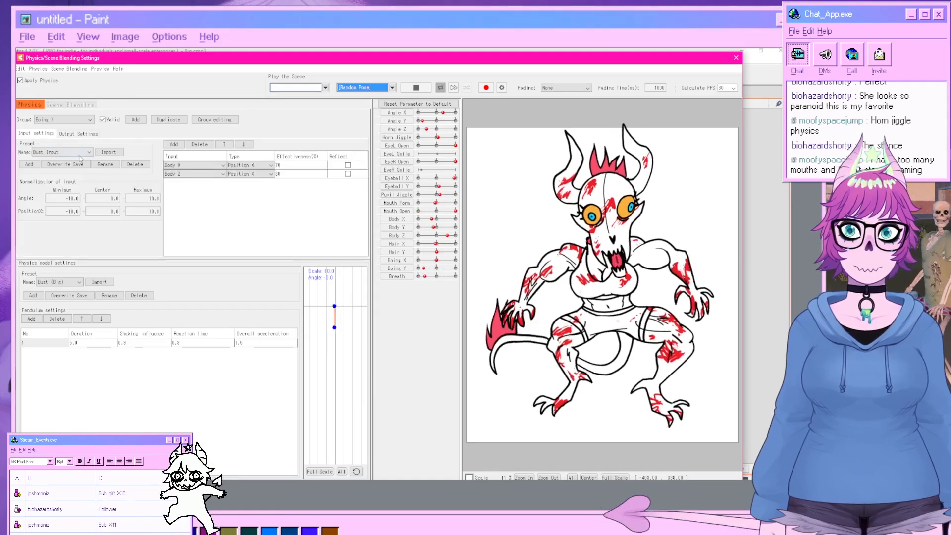
pyautogui.doubleClick(73, 211)
pyautogui.doubleClick(71, 198)
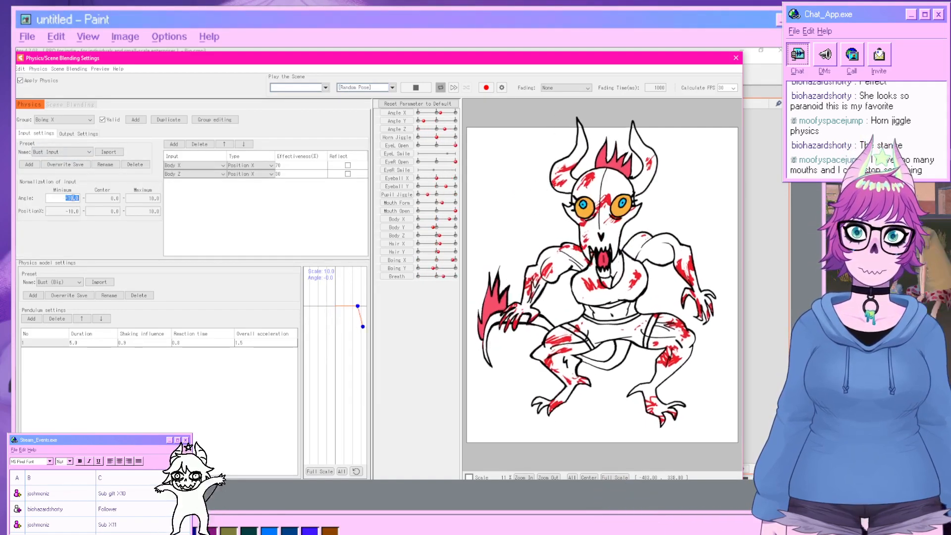
pyautogui.doubleClick(72, 211)
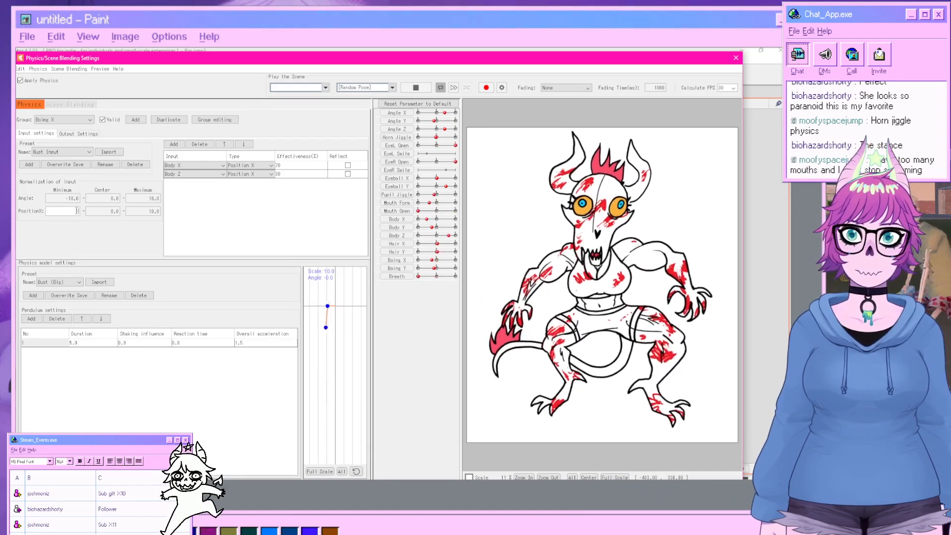
pyautogui.write('-30')
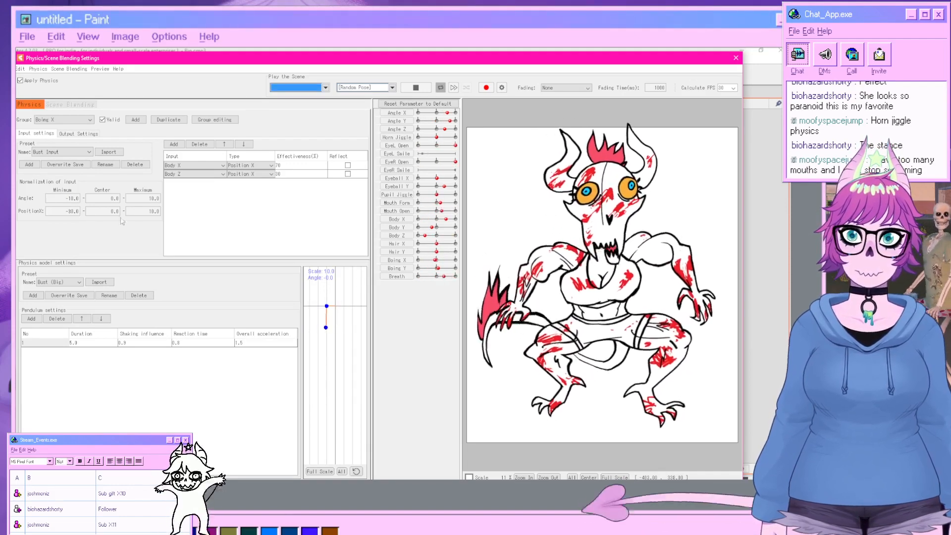
pyautogui.doubleClick(147, 211)
pyautogui.press('Tab')
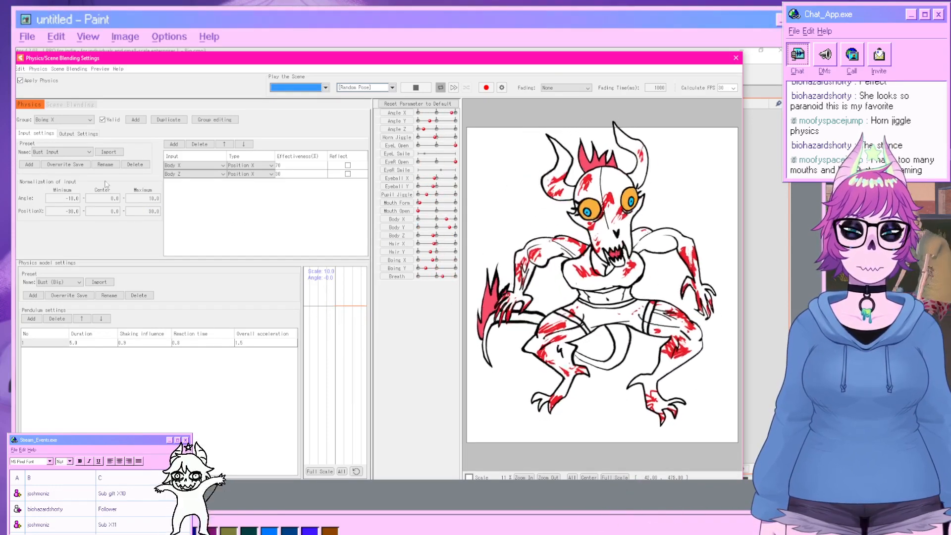
# Set the Boing X output scale to 20.
pyautogui.click(79, 133)
pyautogui.doubleClick(228, 169)
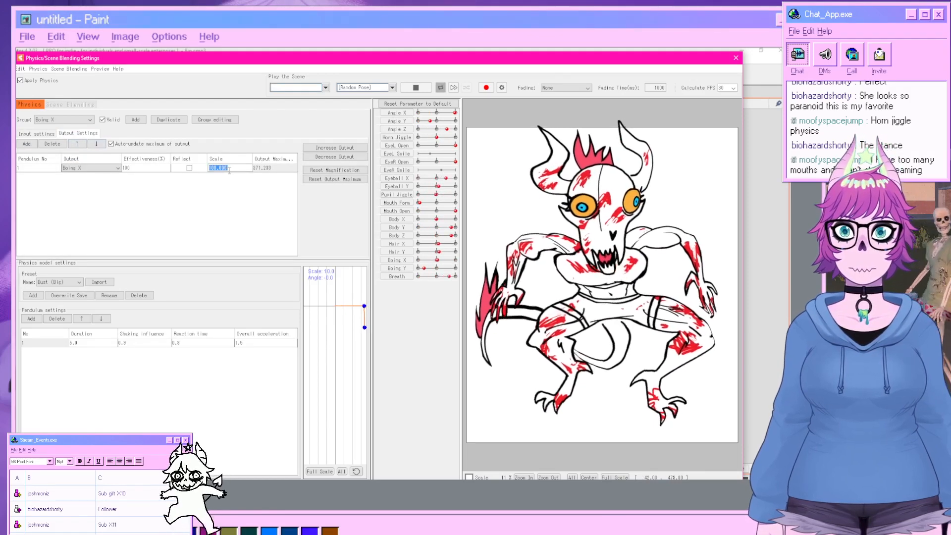
pyautogui.write('20')
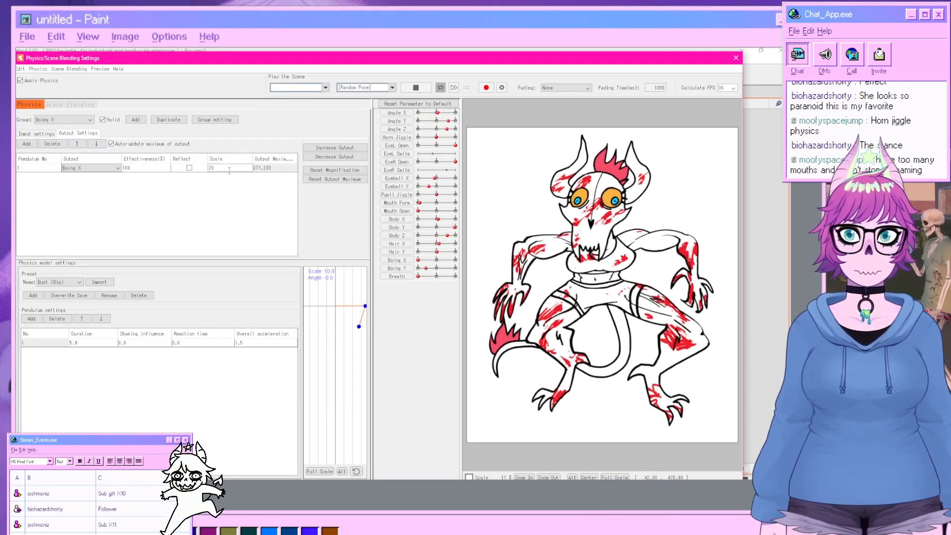
pyautogui.press('Return')
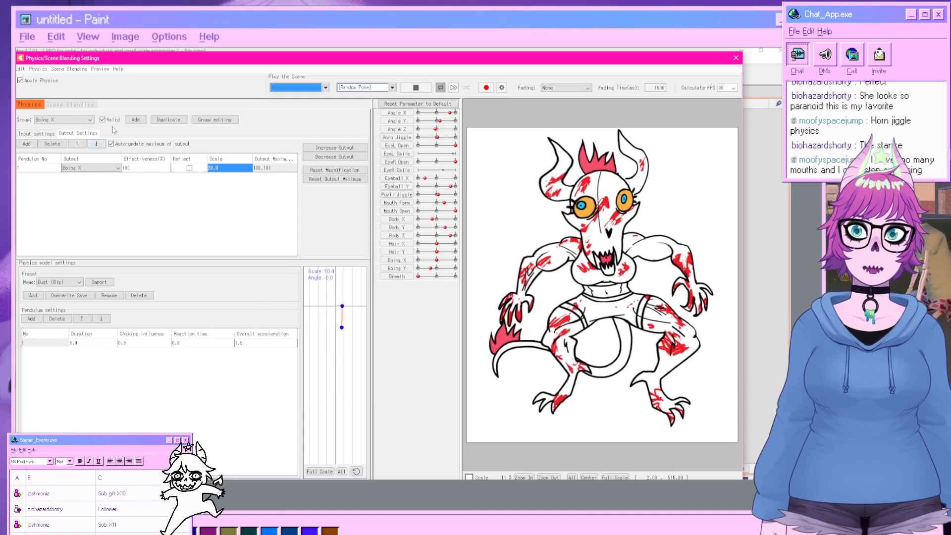
# Duplicate the Boing X physics group.
pyautogui.click(174, 123)
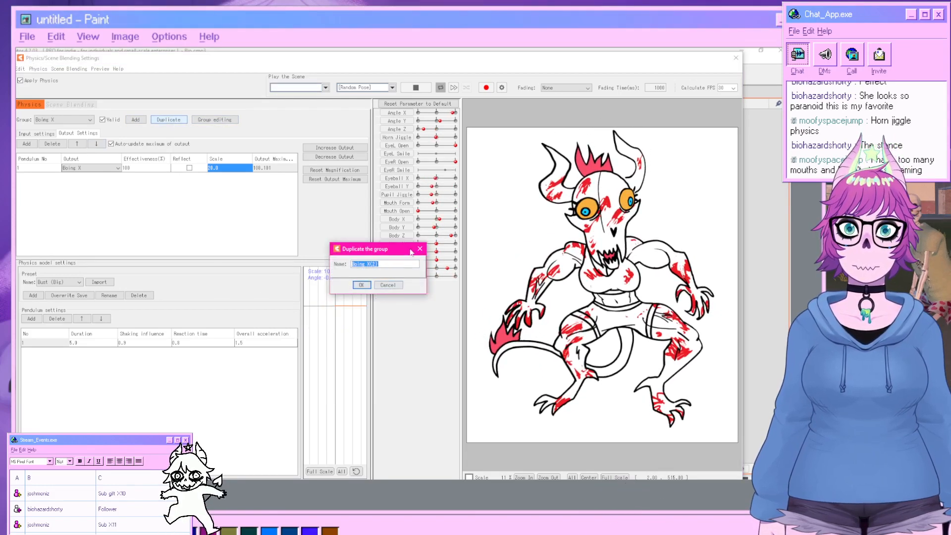
pyautogui.click(420, 249)
pyautogui.click(37, 134)
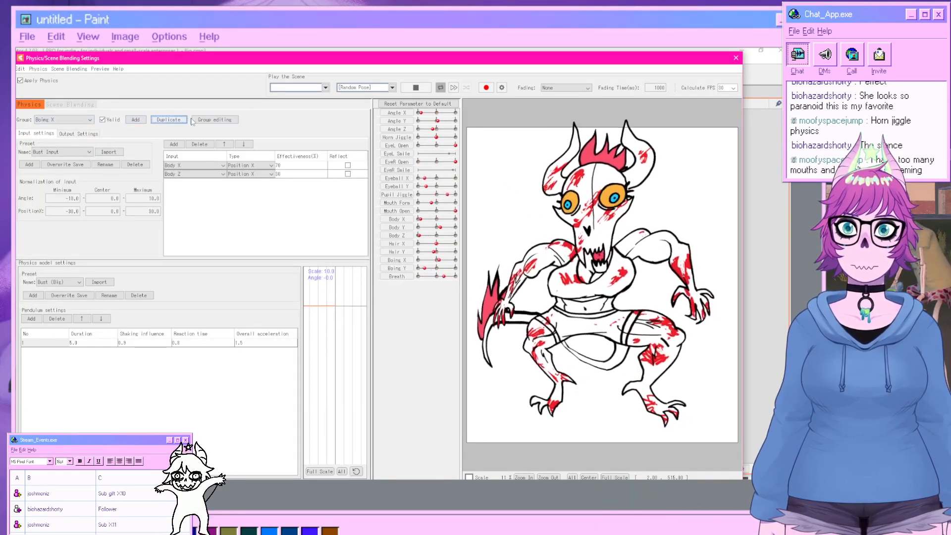
pyautogui.click(169, 119)
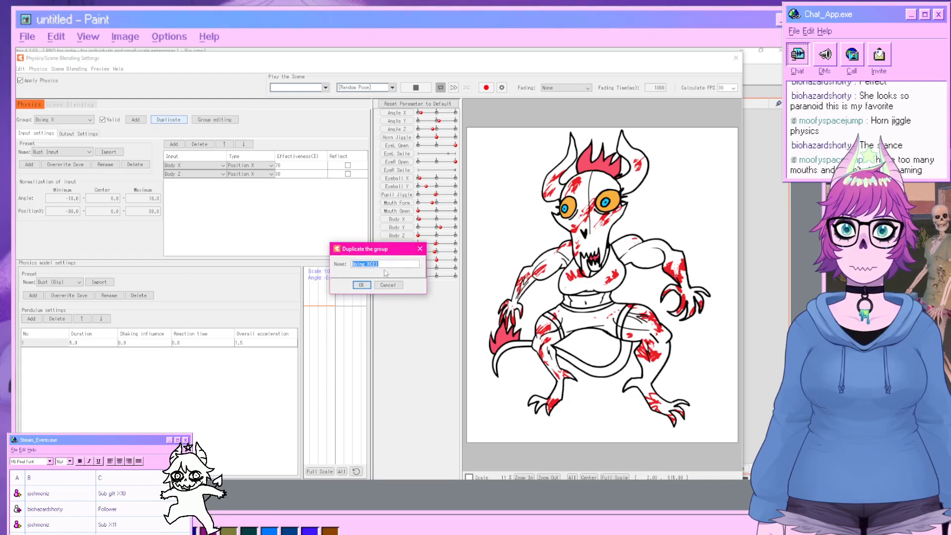
pyautogui.click(367, 284)
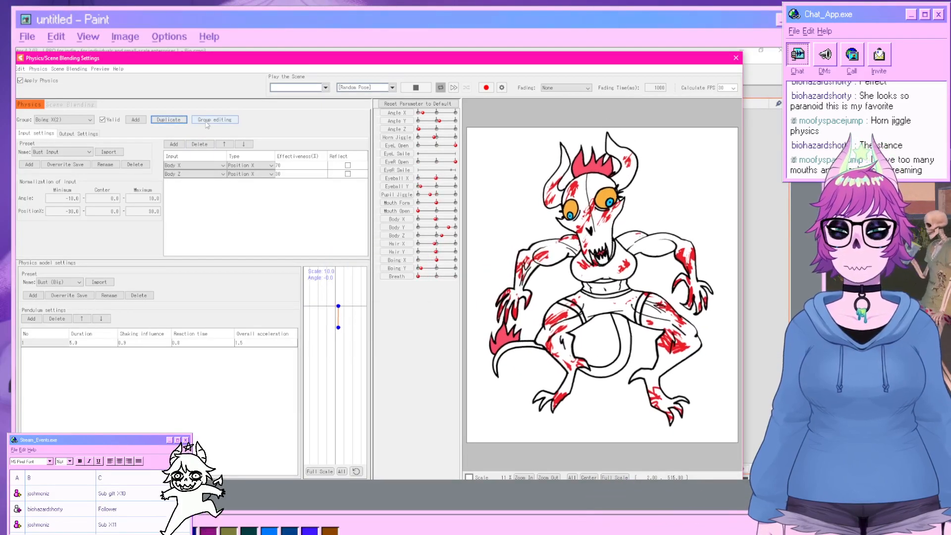
# Rename the duplicated physics group to Boing Y in group editing.
pyautogui.click(207, 123)
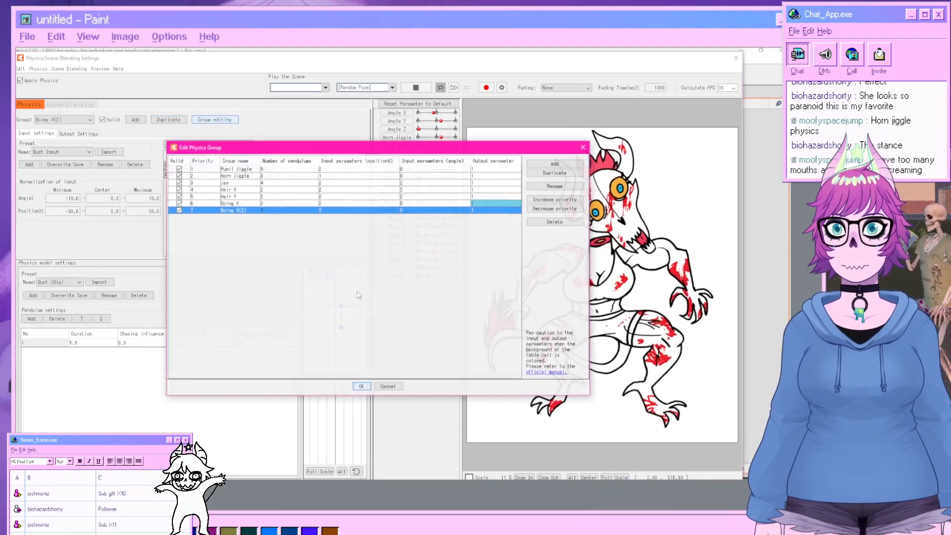
pyautogui.click(556, 185)
pyautogui.doubleClick(364, 265)
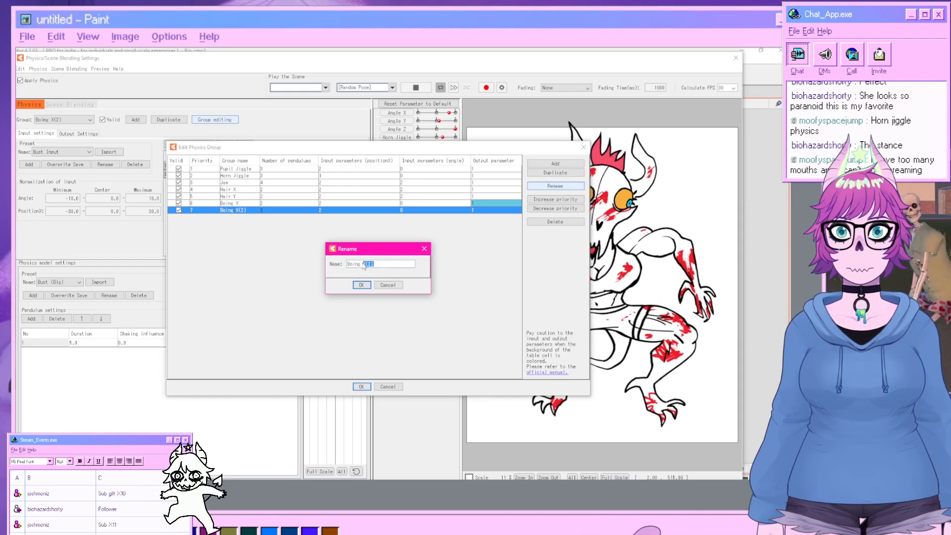
pyautogui.write('Y')
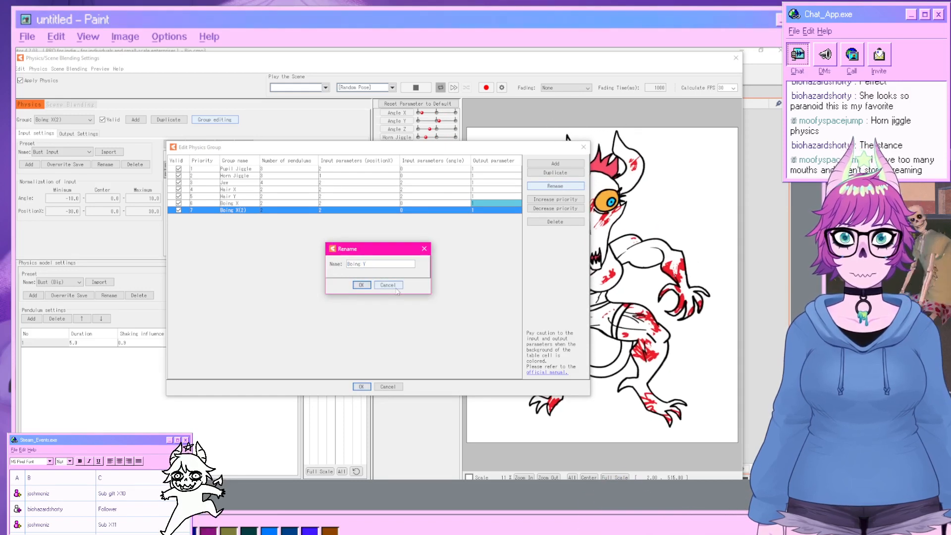
pyautogui.click(361, 285)
pyautogui.click(361, 386)
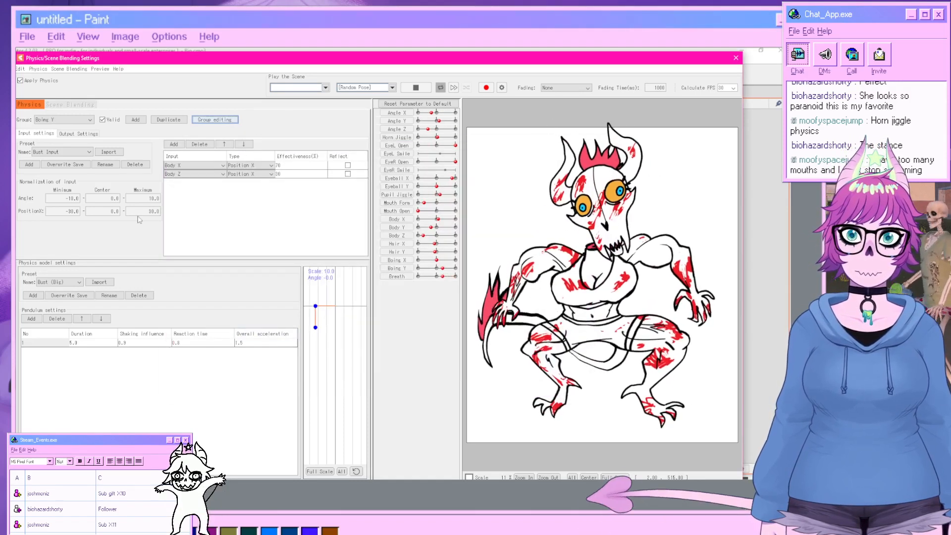
# Set the Boing Y group's first input parameter to Boing Y.
pyautogui.click(223, 166)
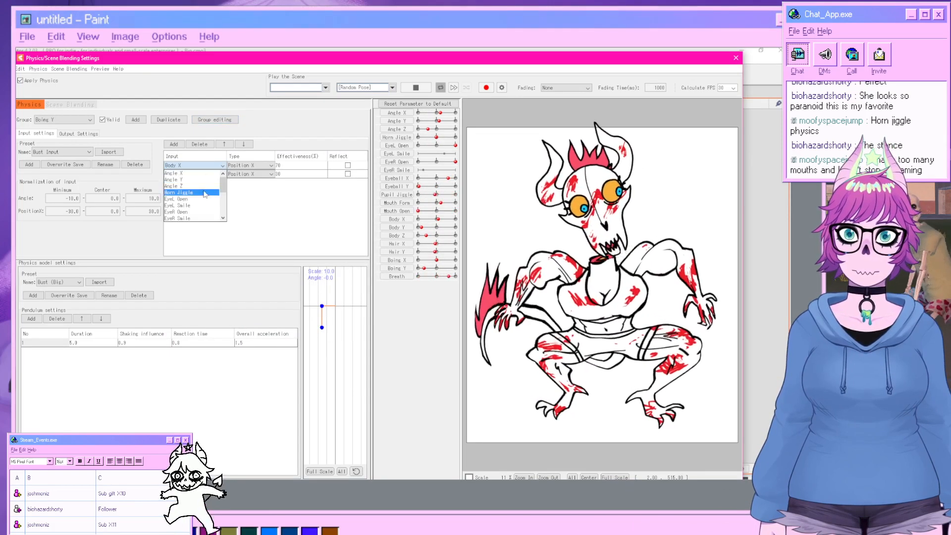
pyautogui.scroll(-4, 193, 198)
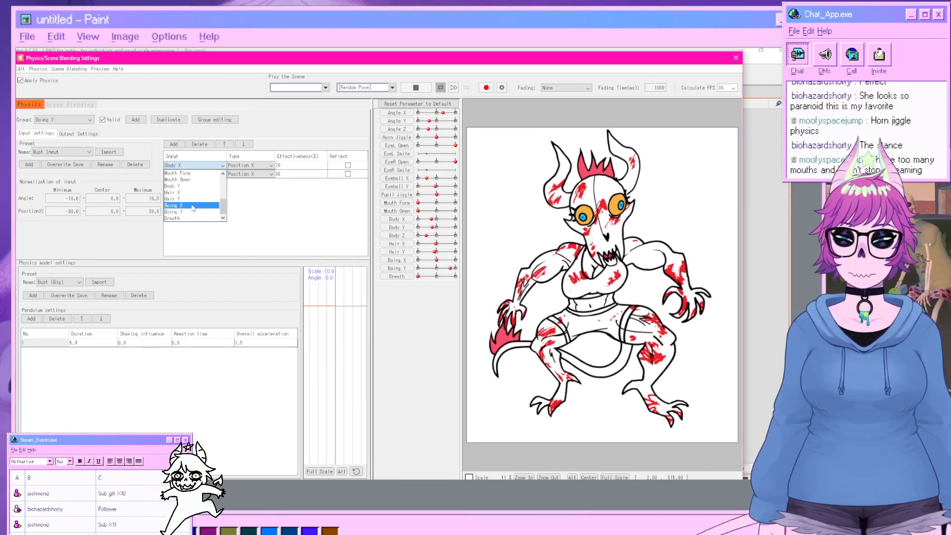
pyautogui.click(193, 211)
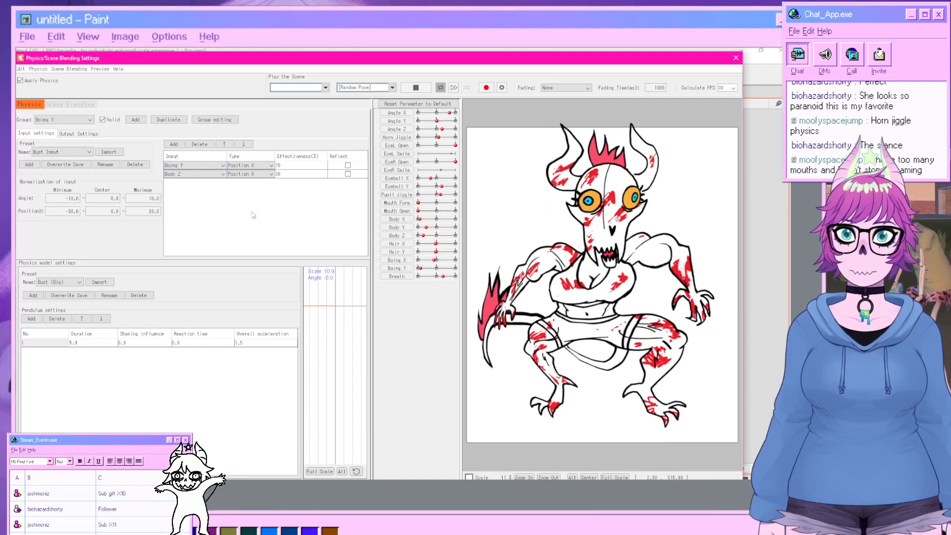
# Set the Boing Y group's output parameter to Boing Y and close the physics settings.
pyautogui.click(73, 133)
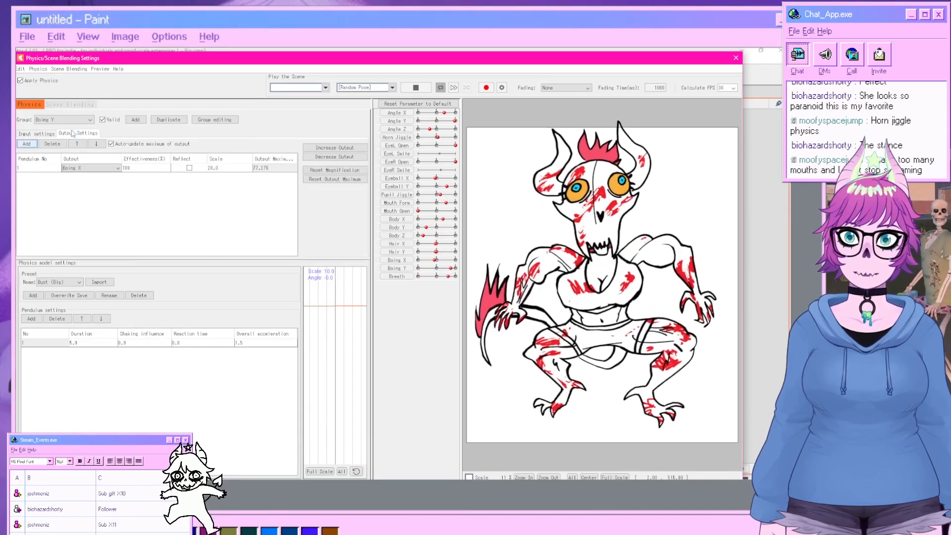
pyautogui.click(94, 169)
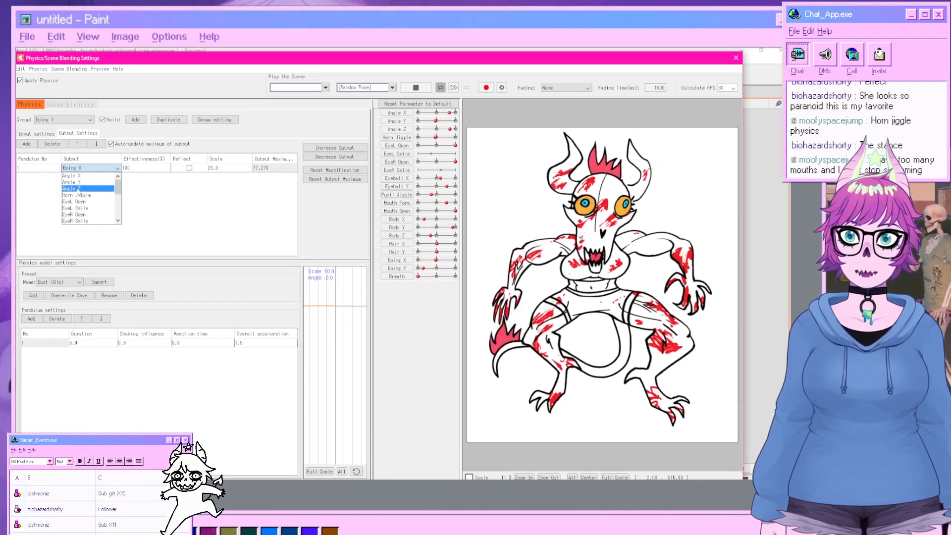
pyautogui.scroll(-3, 77, 189)
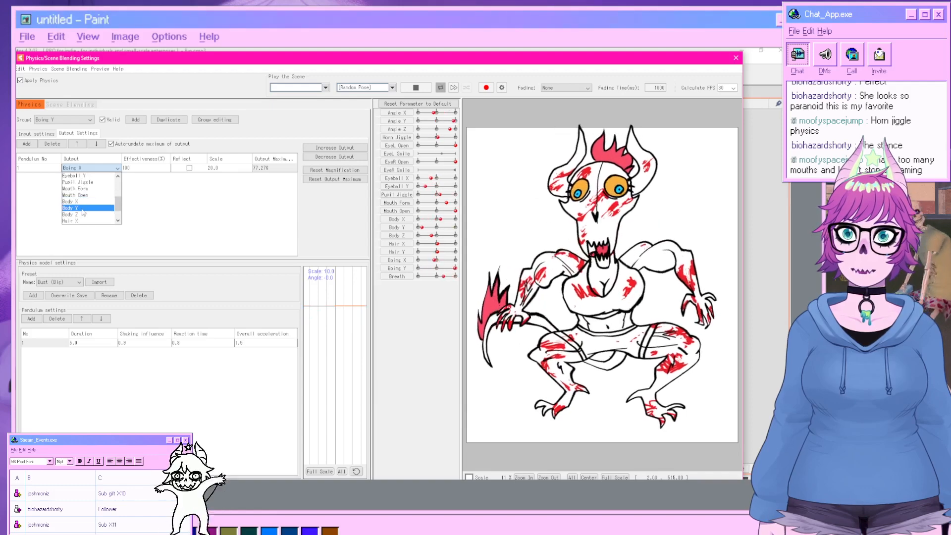
pyautogui.scroll(-1, 76, 208)
pyautogui.click(77, 215)
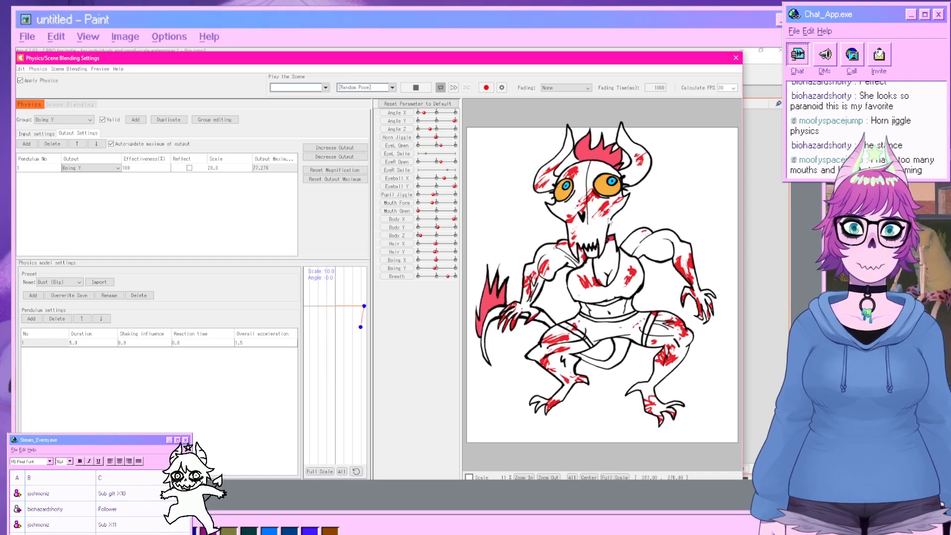
pyautogui.click(736, 58)
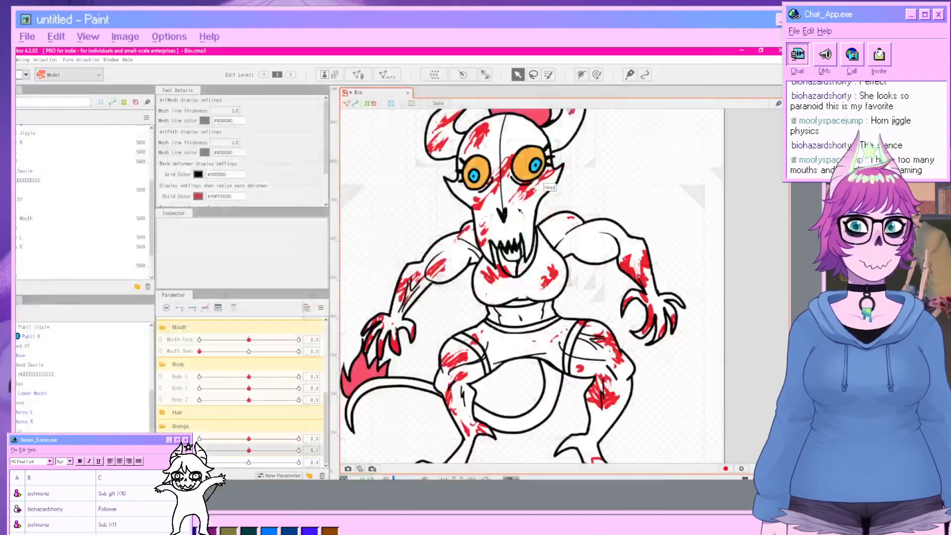
# Select the tail's warp deformer and try moving its upper-left corner.
pyautogui.moveTo(515, 272); pyautogui.dragTo(522, 245)
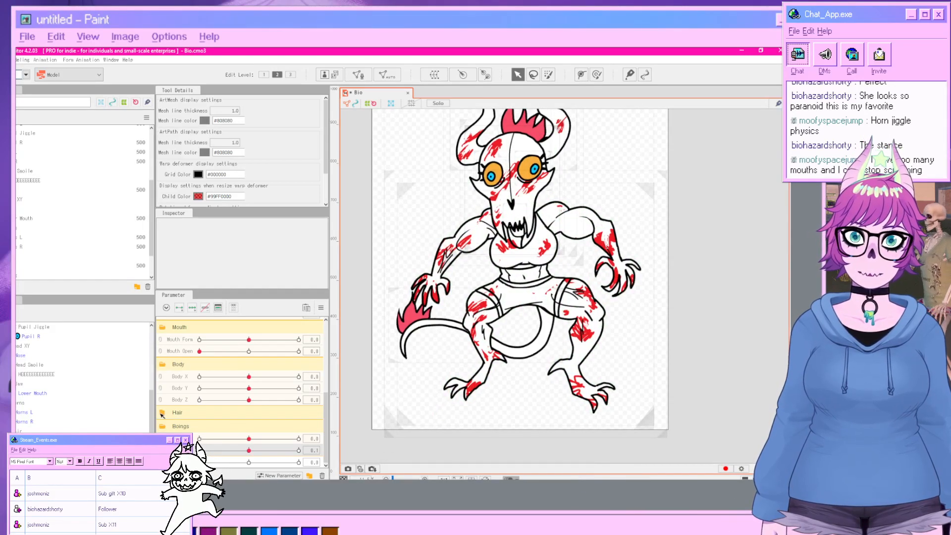
pyautogui.click(162, 413)
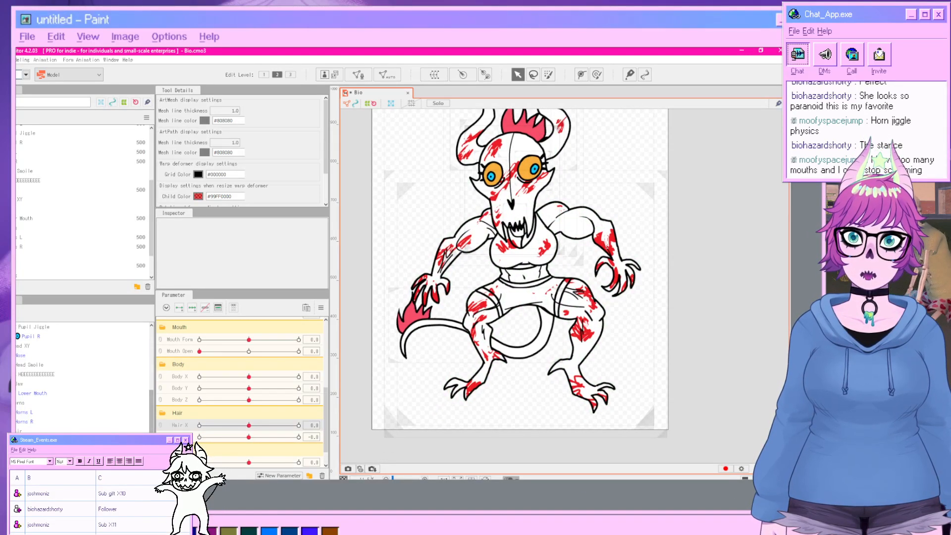
pyautogui.click(427, 326)
pyautogui.click(421, 316)
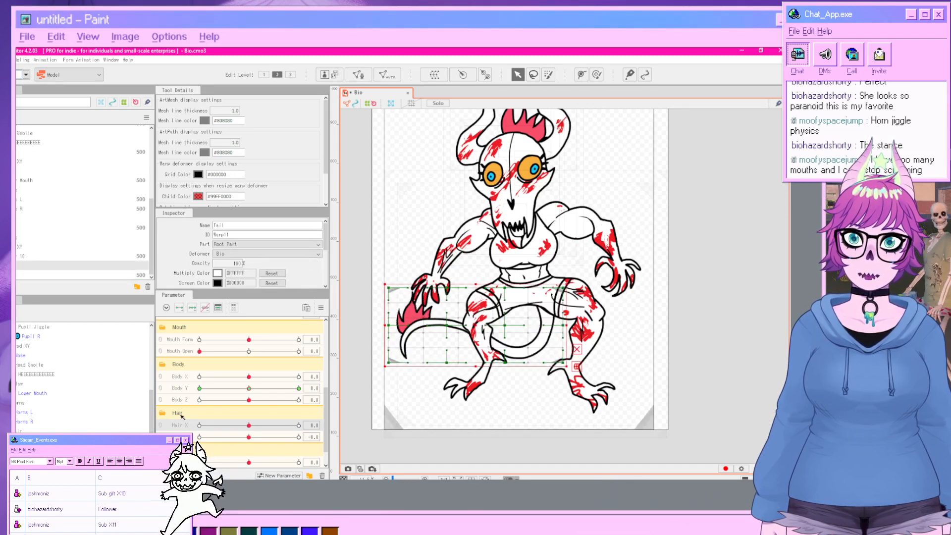
pyautogui.scroll(3, 419, 308)
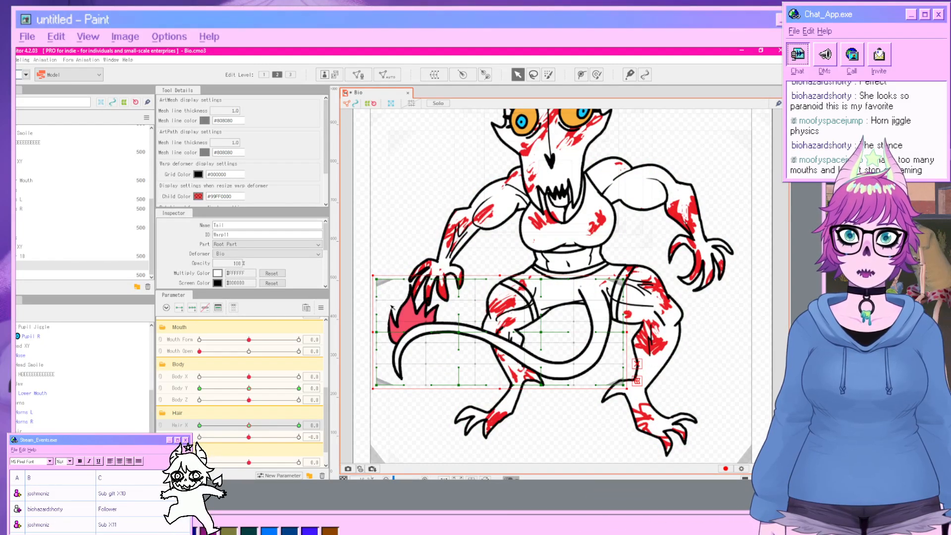
pyautogui.moveTo(377, 281); pyautogui.dragTo(404, 281)
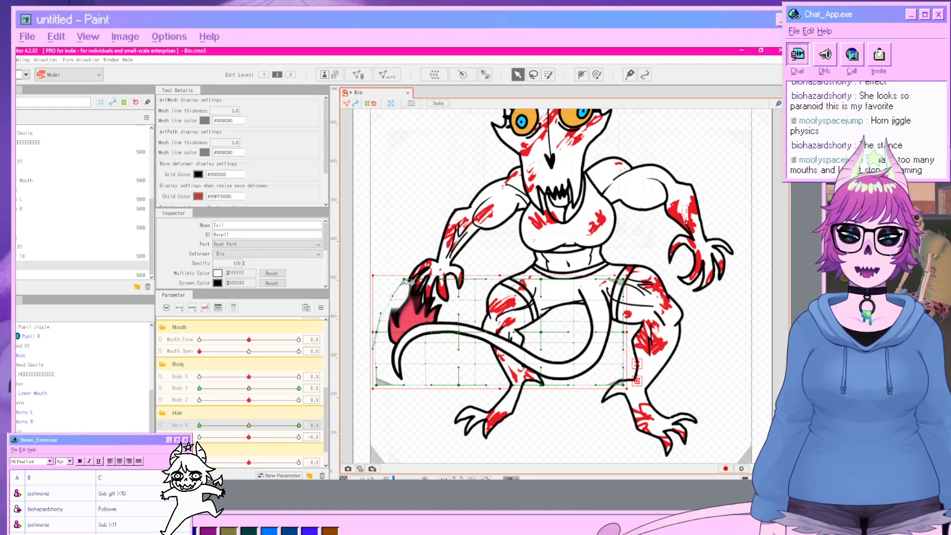
pyautogui.click(730, 382)
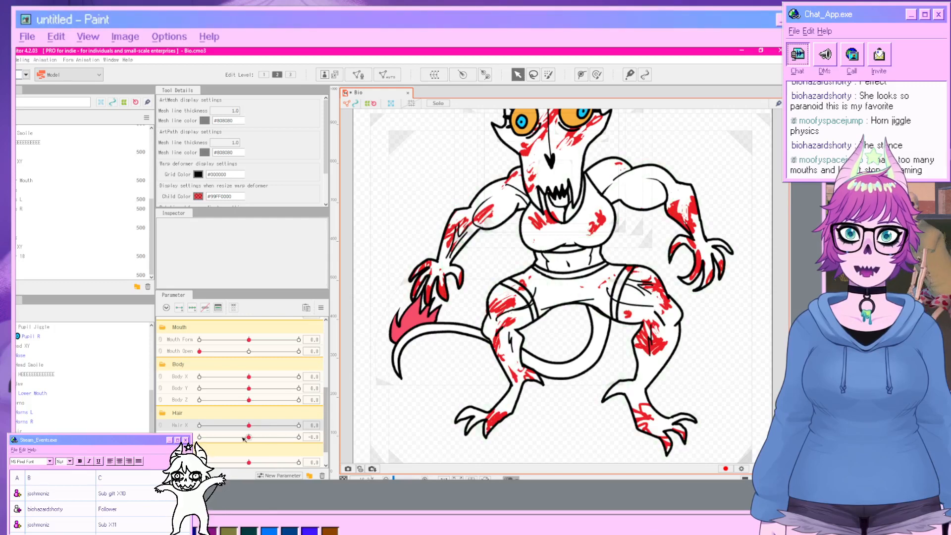
pyautogui.hotkey('ctrl', 'z')
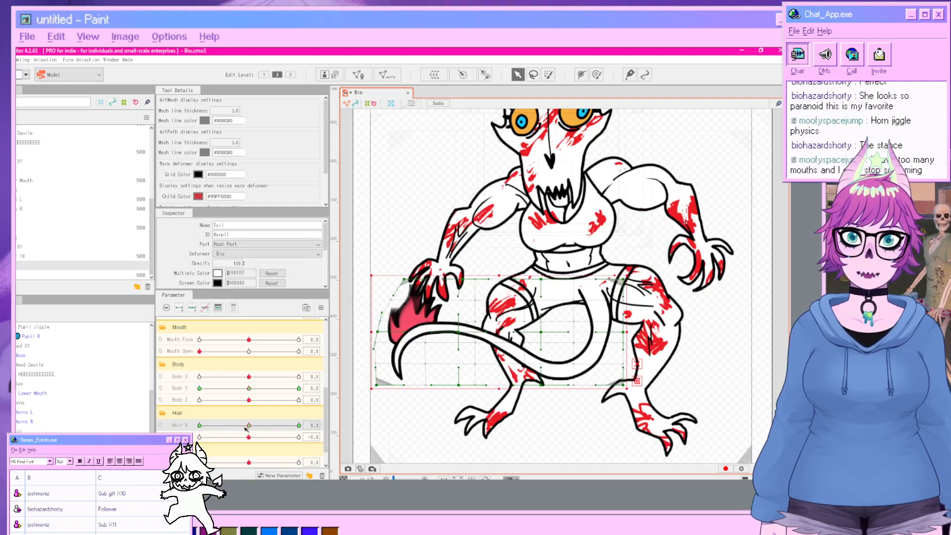
# Set Hair X to 1.0 and shift the tail deformer's upper-left corner rightward.
pyautogui.moveTo(248, 427); pyautogui.dragTo(301, 428)
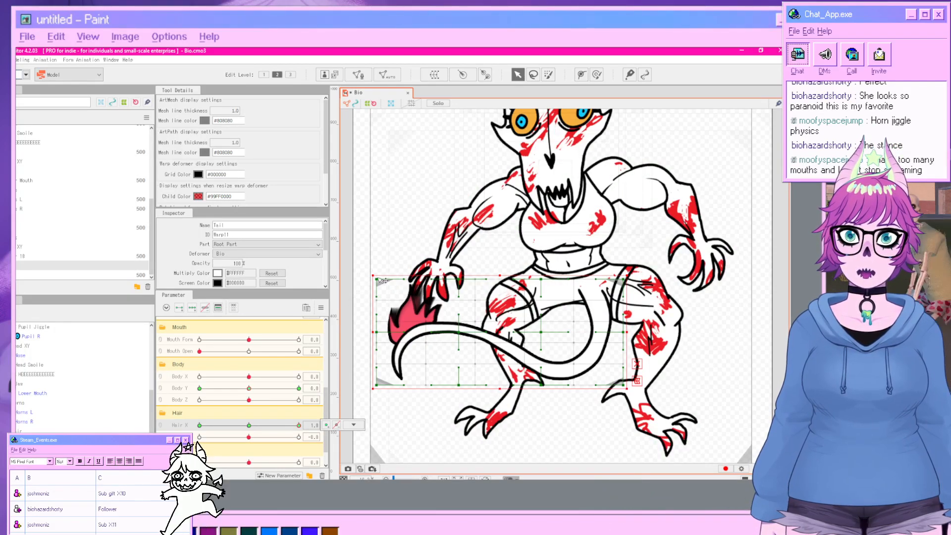
pyautogui.moveTo(378, 280); pyautogui.dragTo(415, 280)
# Set Hair X to -1.0 and pull the tail deformer's upper corners leftward.
pyautogui.moveTo(298, 426); pyautogui.dragTo(159, 432)
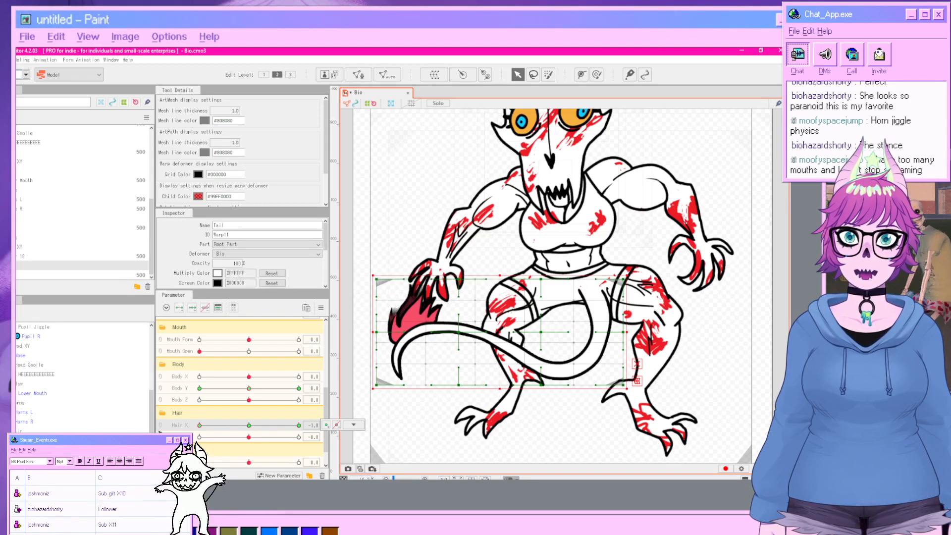
pyautogui.moveTo(376, 279); pyautogui.dragTo(356, 283)
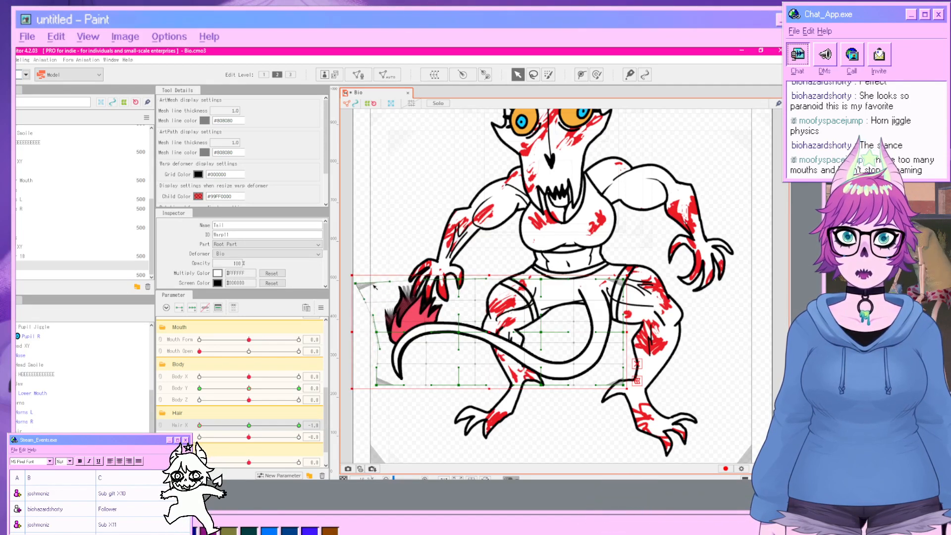
pyautogui.moveTo(466, 283); pyautogui.dragTo(444, 285)
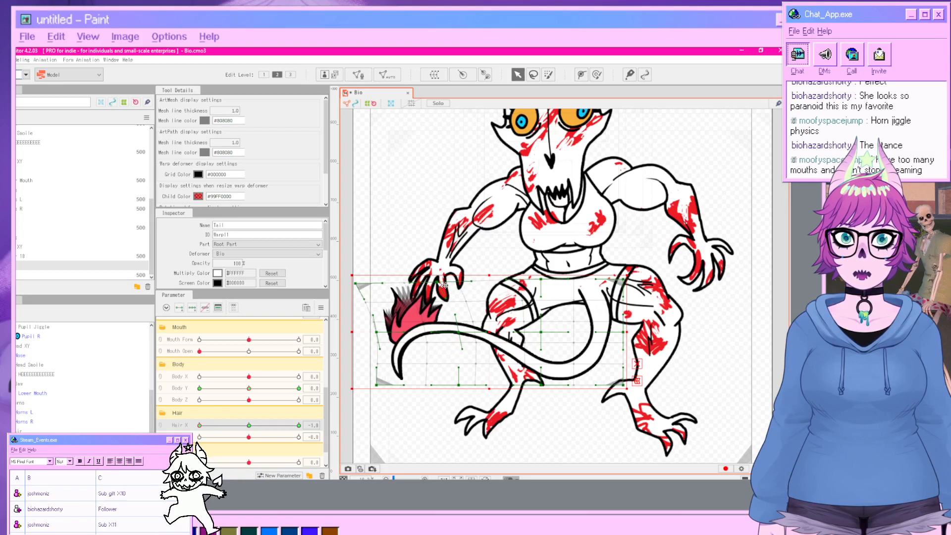
pyautogui.click(734, 336)
# Return Hair X to 0 and reopen the Physics/Scene Blending Settings.
pyautogui.moveTo(223, 428); pyautogui.dragTo(252, 441)
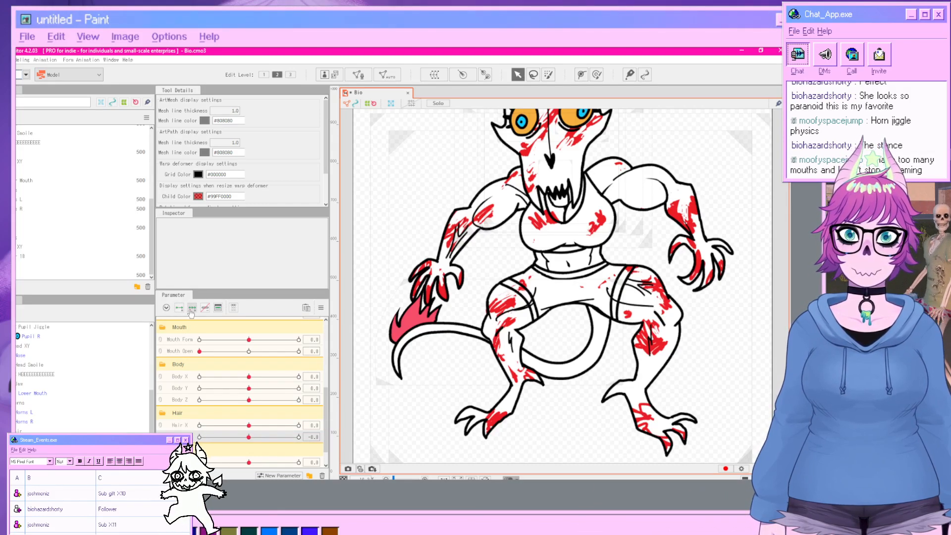
pyautogui.click(432, 315)
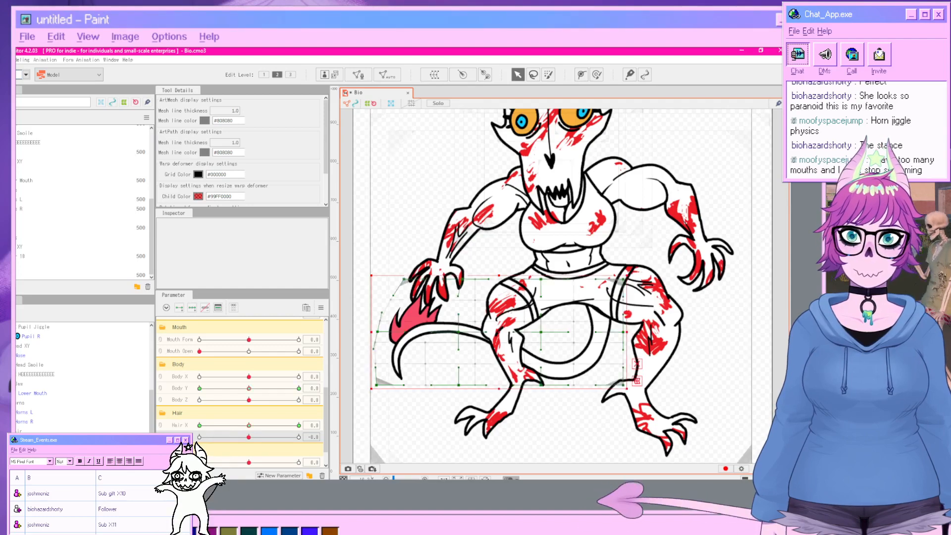
pyautogui.click(193, 309)
pyautogui.click(378, 296)
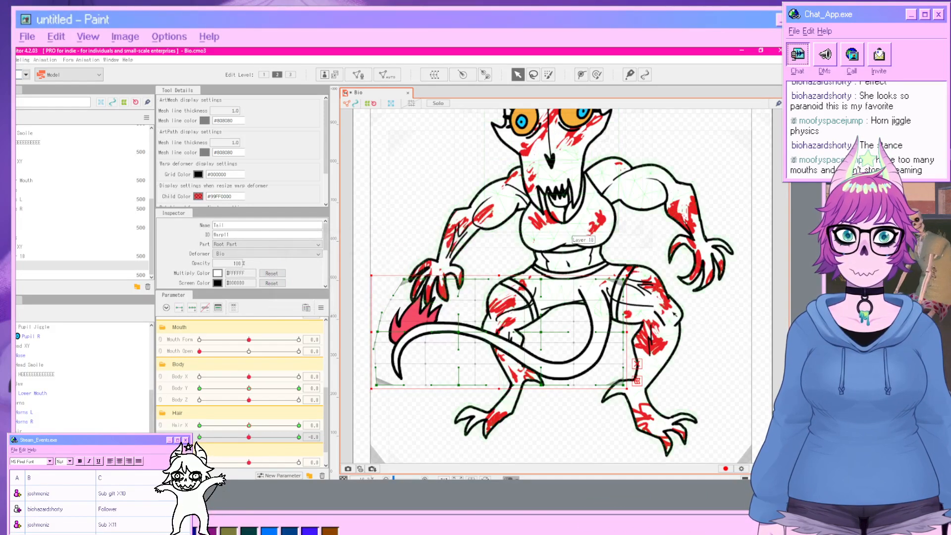
pyautogui.click(758, 350)
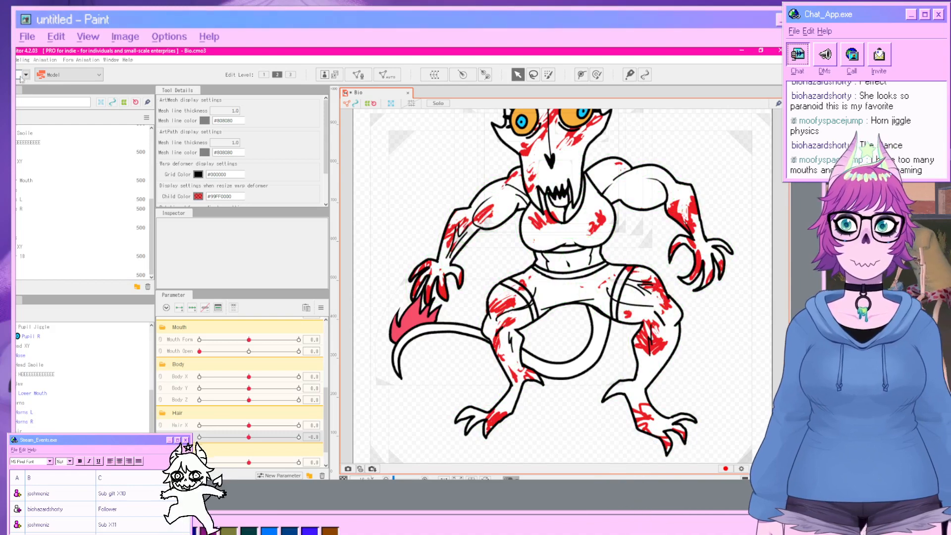
pyautogui.click(23, 60)
pyautogui.click(69, 237)
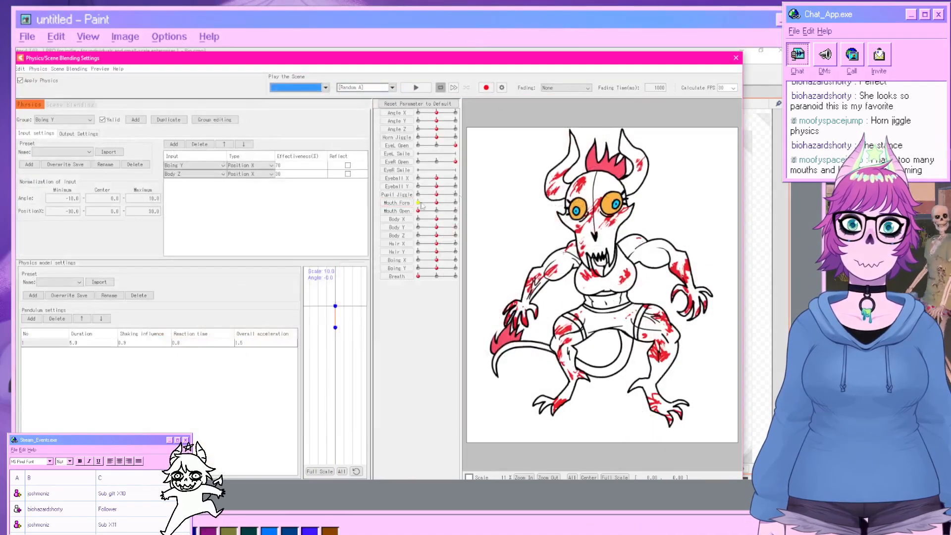
# Play a Random Pose physics preview of the model, then close the physics settings.
pyautogui.click(377, 87)
pyautogui.click(367, 97)
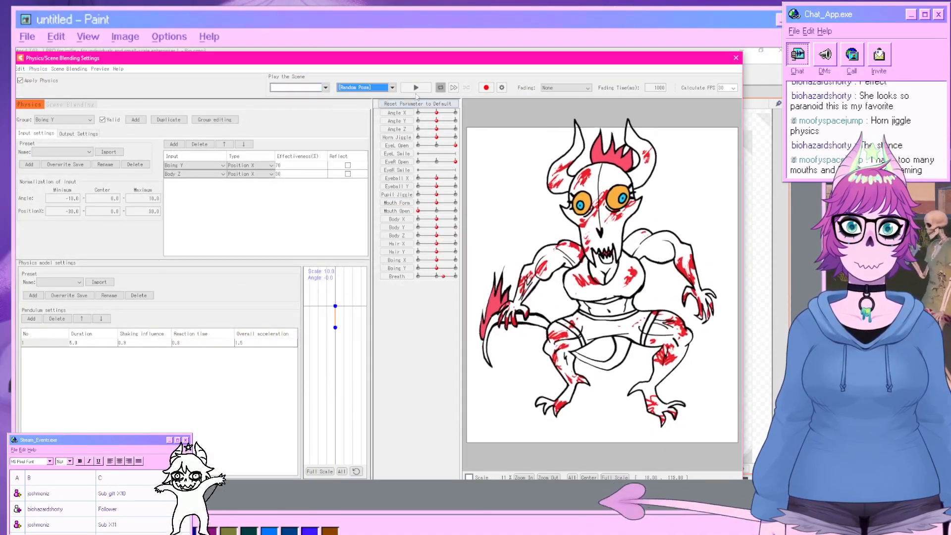
pyautogui.click(416, 87)
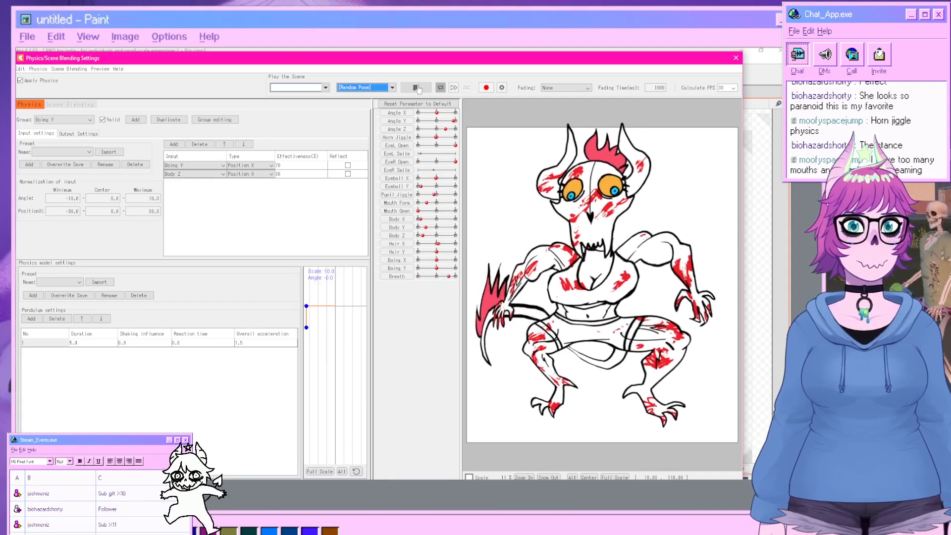
pyautogui.click(736, 58)
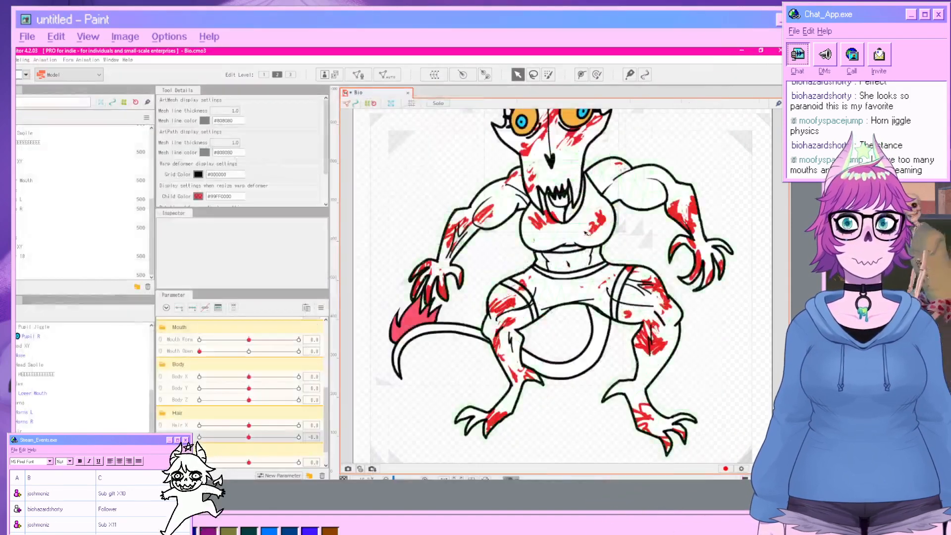
# Test the last Boings parameter by setting it to 1.0 and returning it to 0.
pyautogui.scroll(-1, 243, 454)
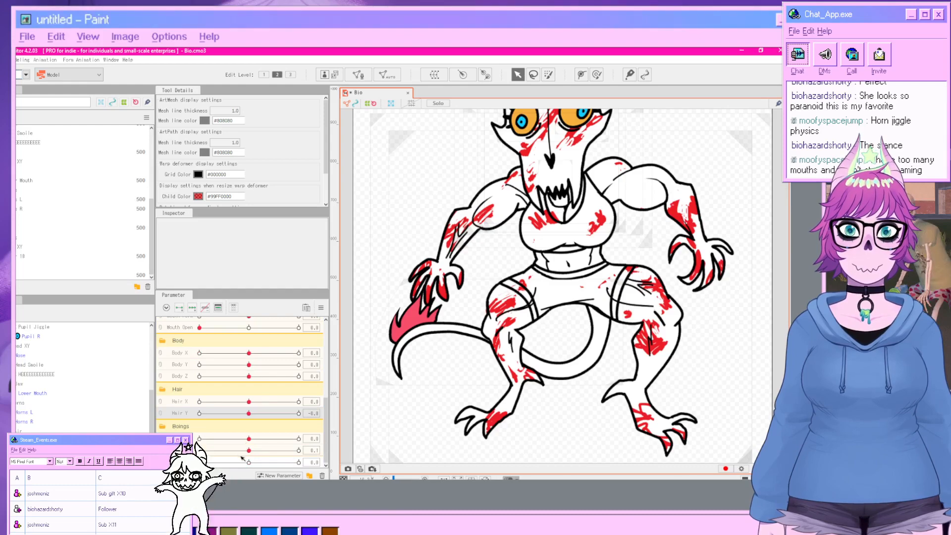
pyautogui.moveTo(242, 460); pyautogui.dragTo(300, 462)
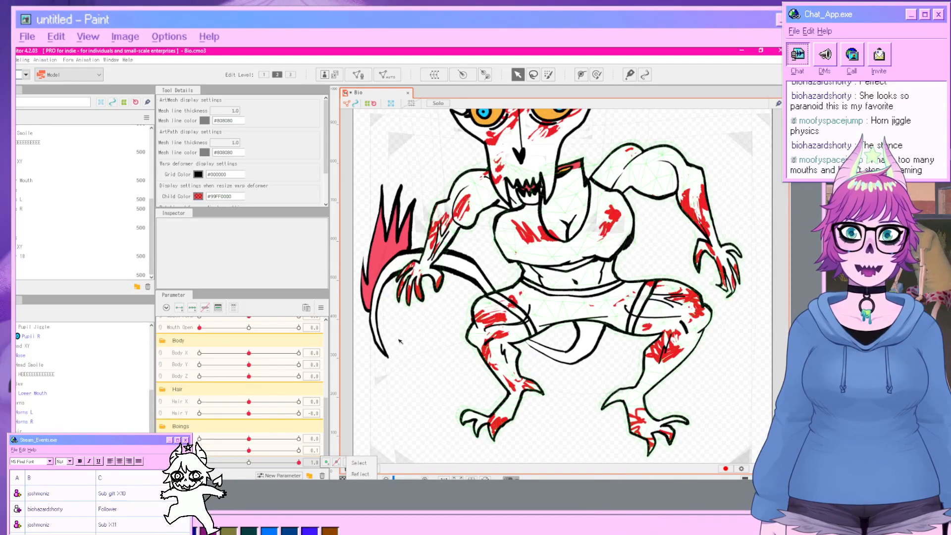
pyautogui.click(512, 244)
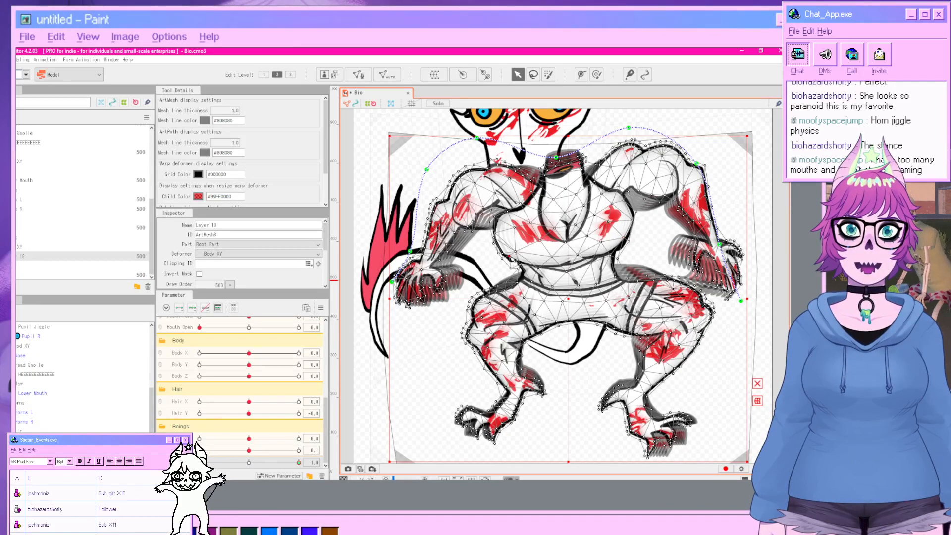
pyautogui.click(775, 291)
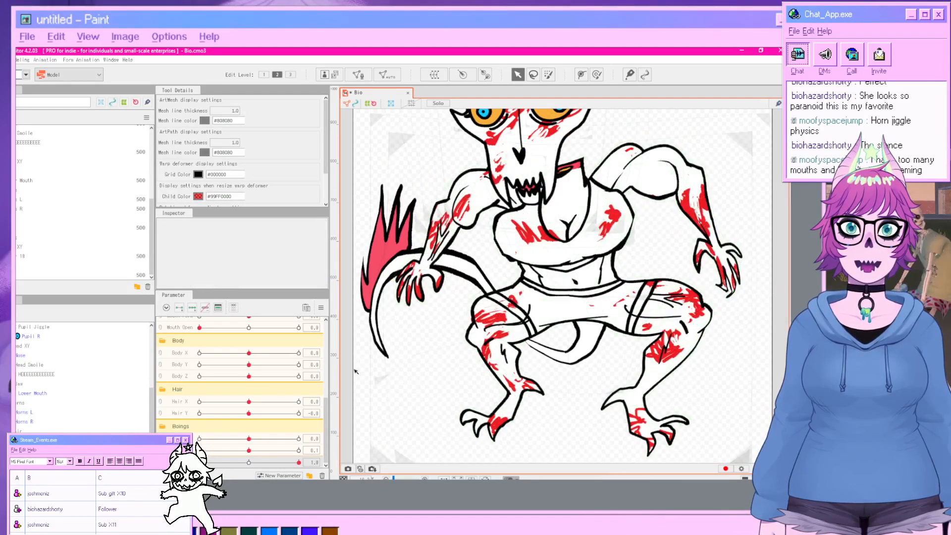
pyautogui.scroll(-2, 440, 355)
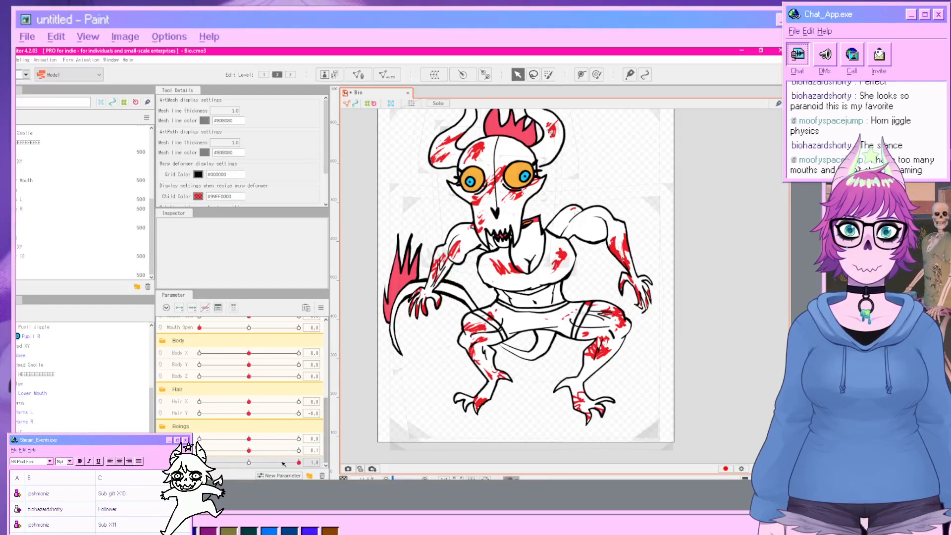
pyautogui.moveTo(299, 462); pyautogui.dragTo(199, 462)
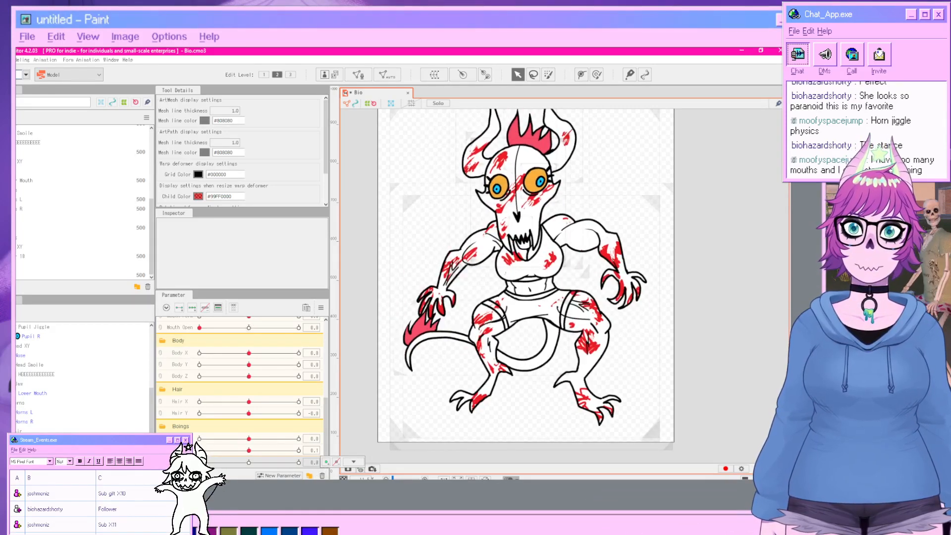
# Reopen the Physics/Scene Blending Settings and play a Random Pose physics preview again.
pyautogui.click(23, 60)
pyautogui.click(55, 236)
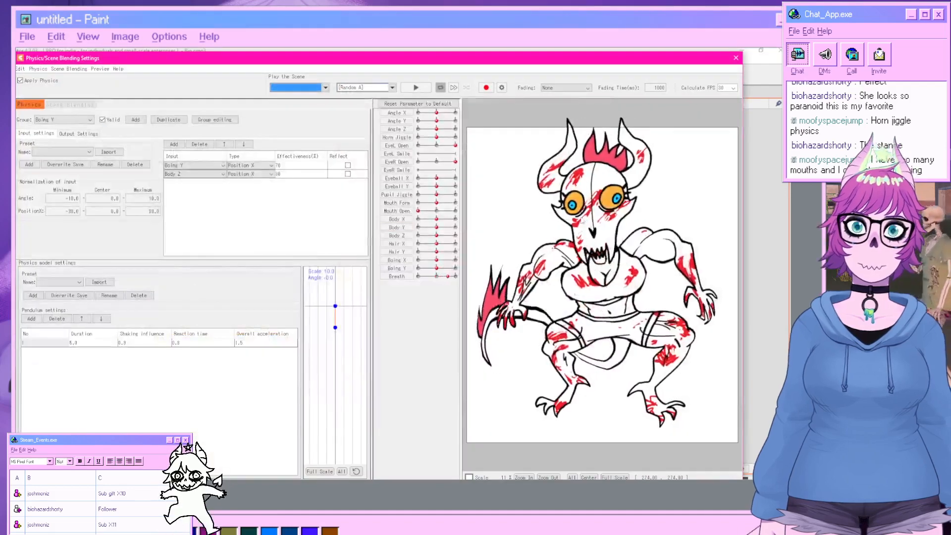
pyautogui.click(391, 88)
pyautogui.click(373, 108)
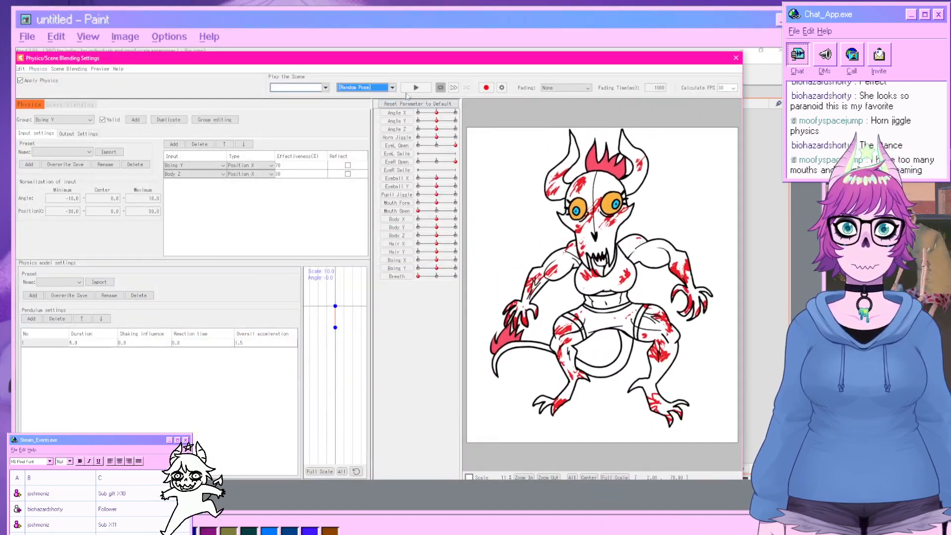
pyautogui.click(415, 88)
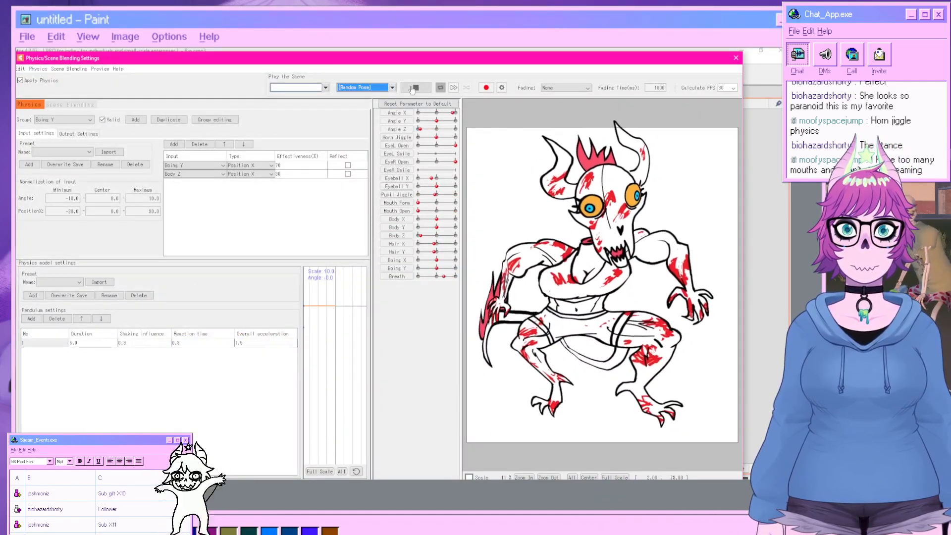
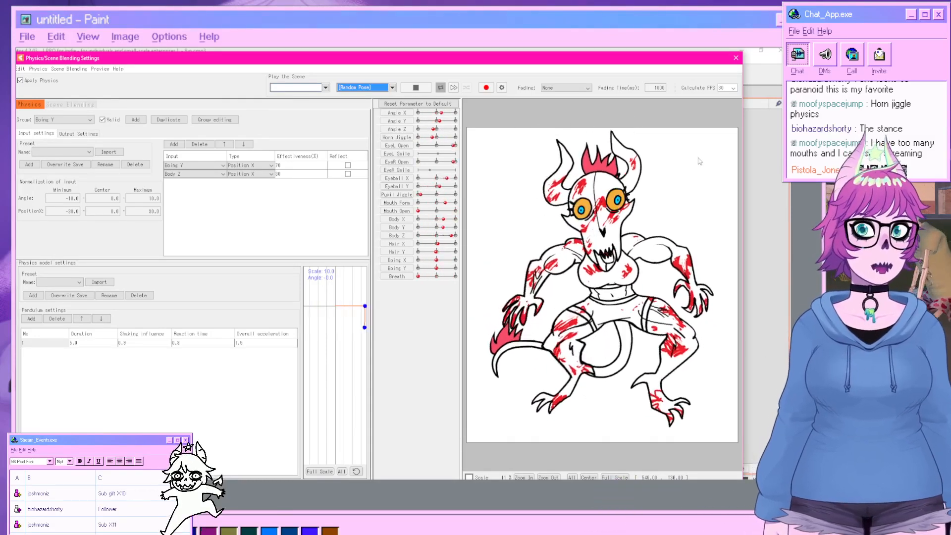
# Close the physics settings, then set the last Boings parameter to 1.0 and Body X to -10.
pyautogui.click(737, 58)
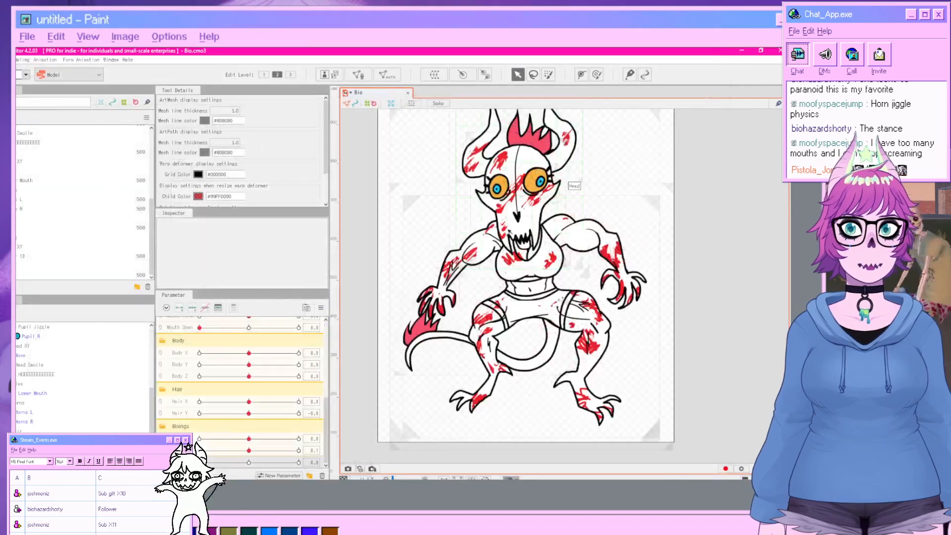
pyautogui.moveTo(293, 464); pyautogui.dragTo(336, 463)
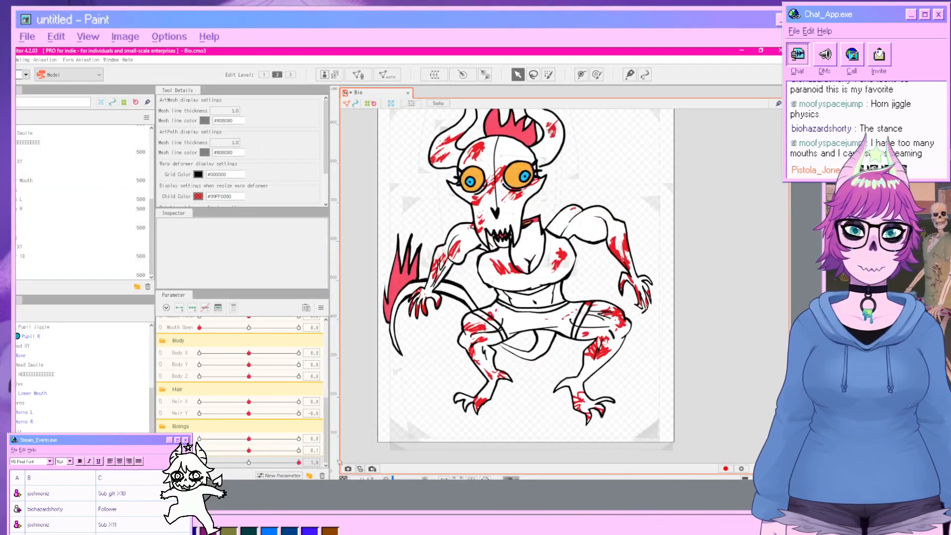
pyautogui.moveTo(249, 364); pyautogui.dragTo(175, 365)
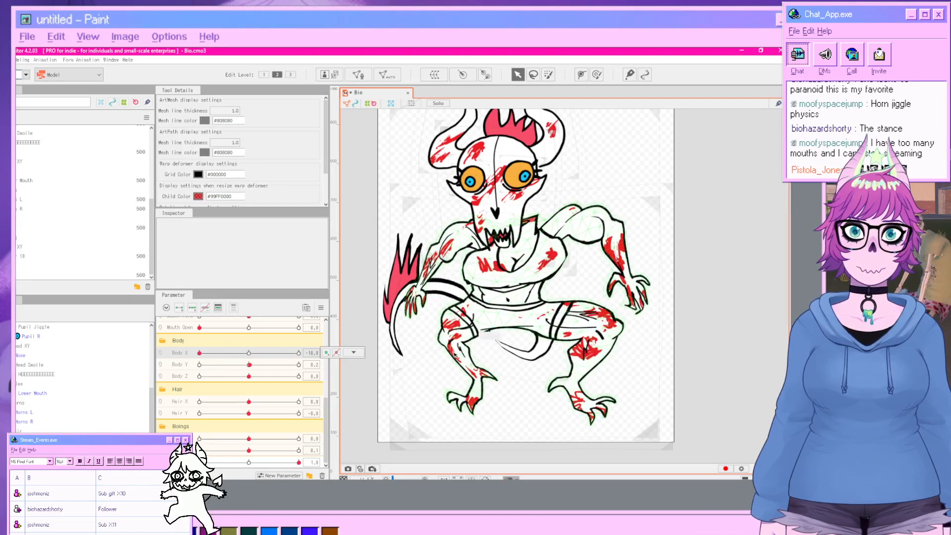
# Inspect the body mesh and its Body XY deformer up close at this pose.
pyautogui.click(508, 280)
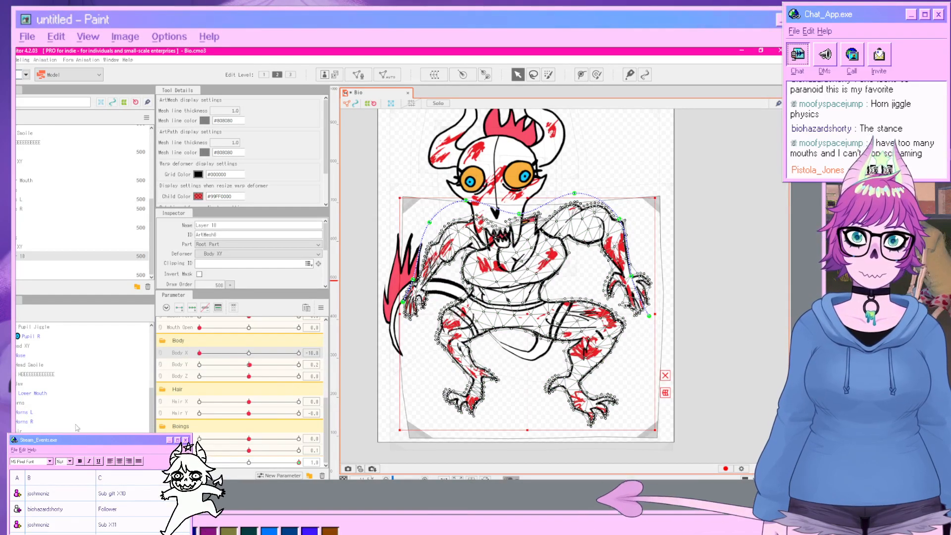
pyautogui.click(54, 443)
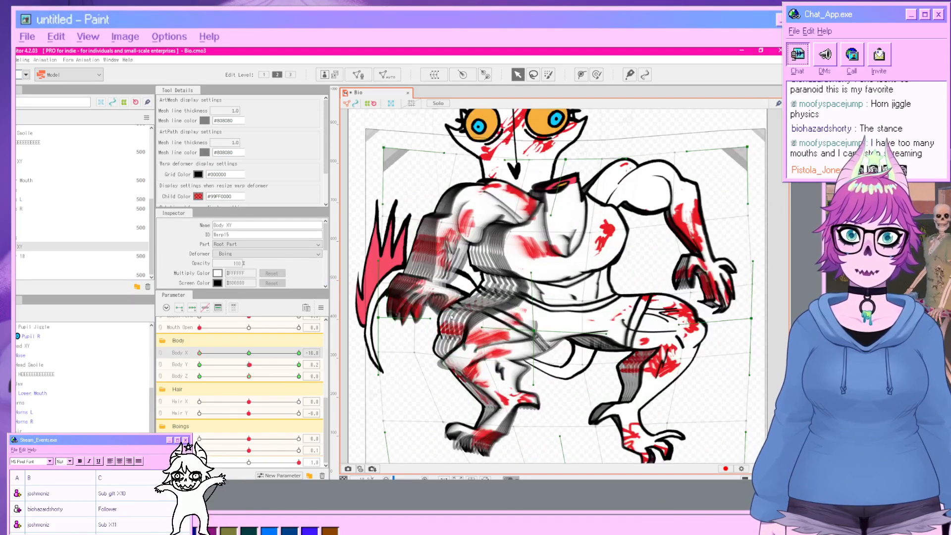
pyautogui.scroll(2, 423, 352)
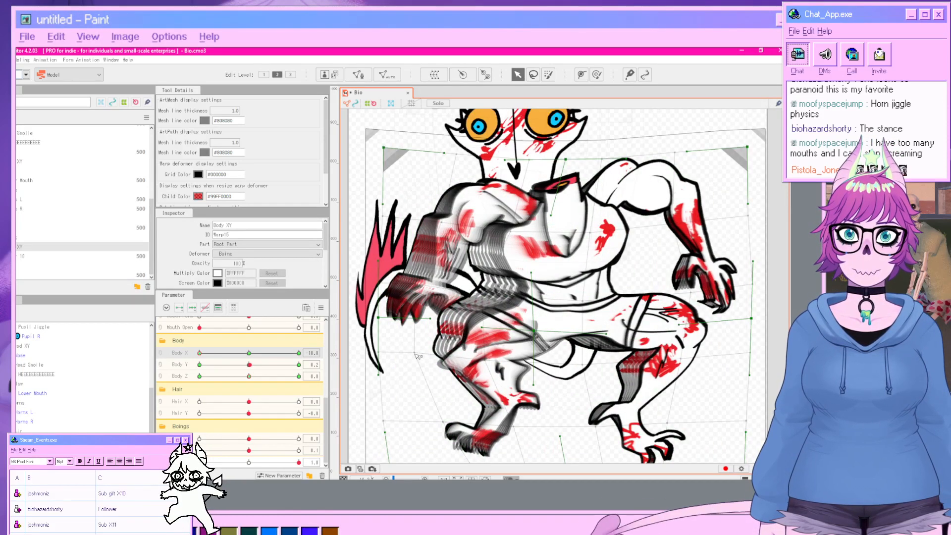
pyautogui.click(415, 353)
pyautogui.moveTo(414, 353); pyautogui.dragTo(367, 341)
pyautogui.click(769, 361)
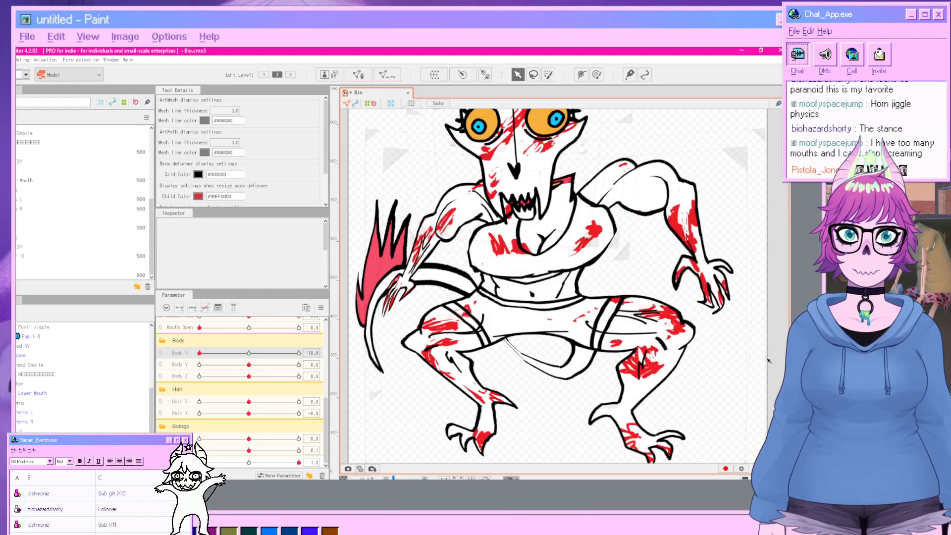
pyautogui.click(413, 270)
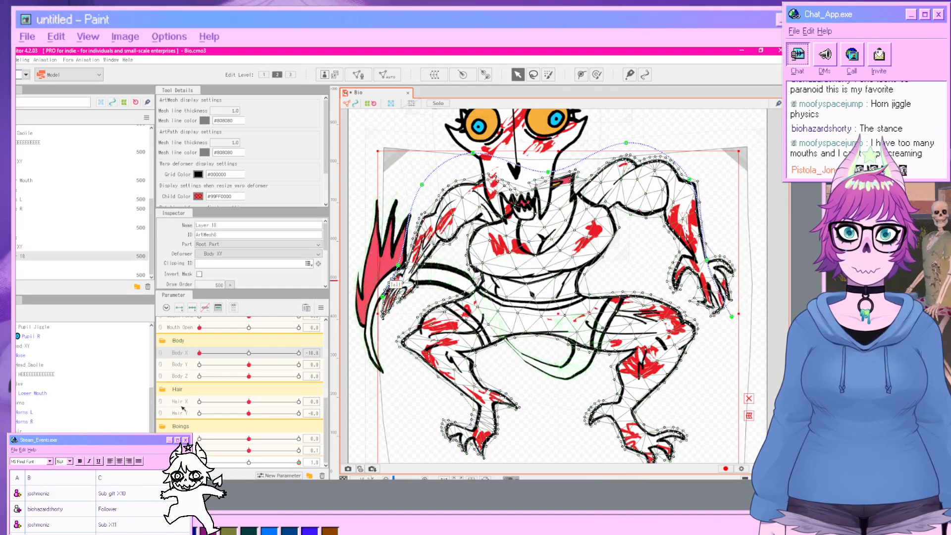
pyautogui.press('d')
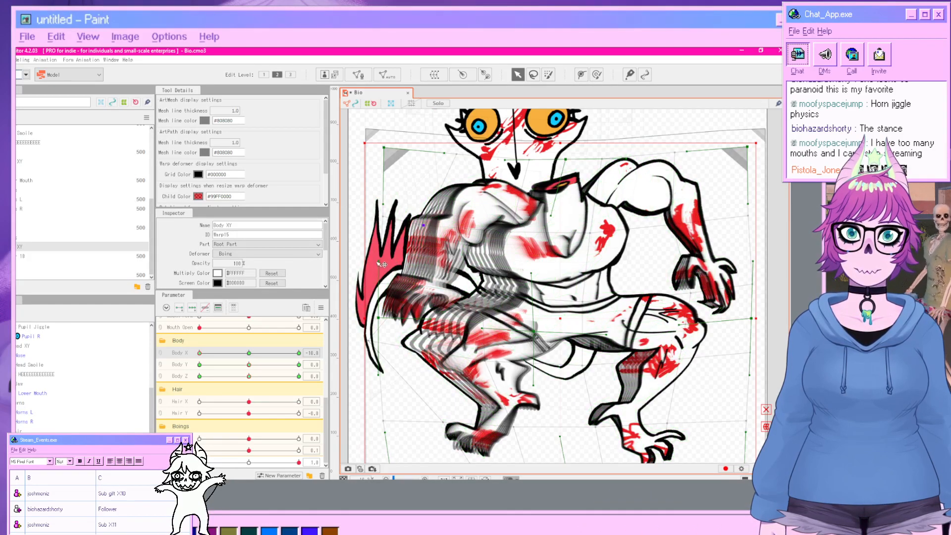
pyautogui.click(772, 351)
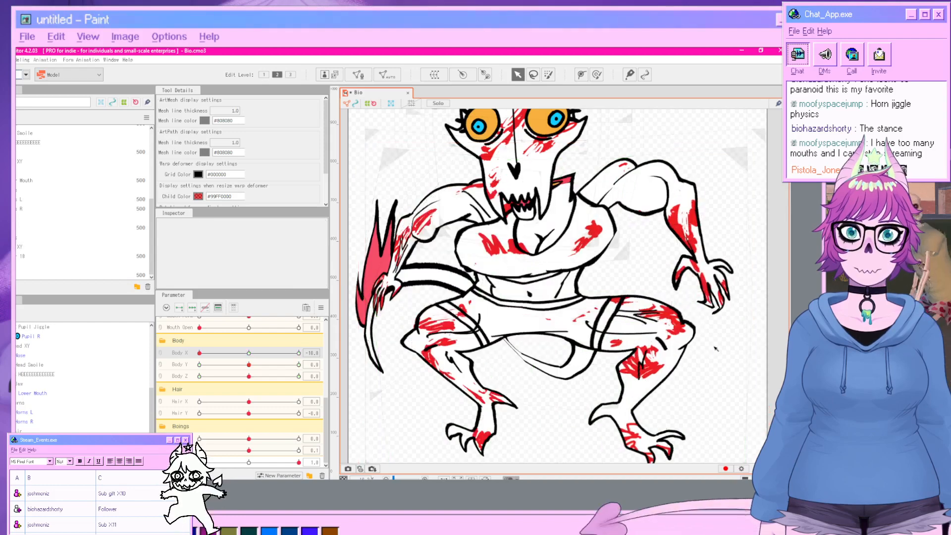
pyautogui.scroll(-3, 554, 342)
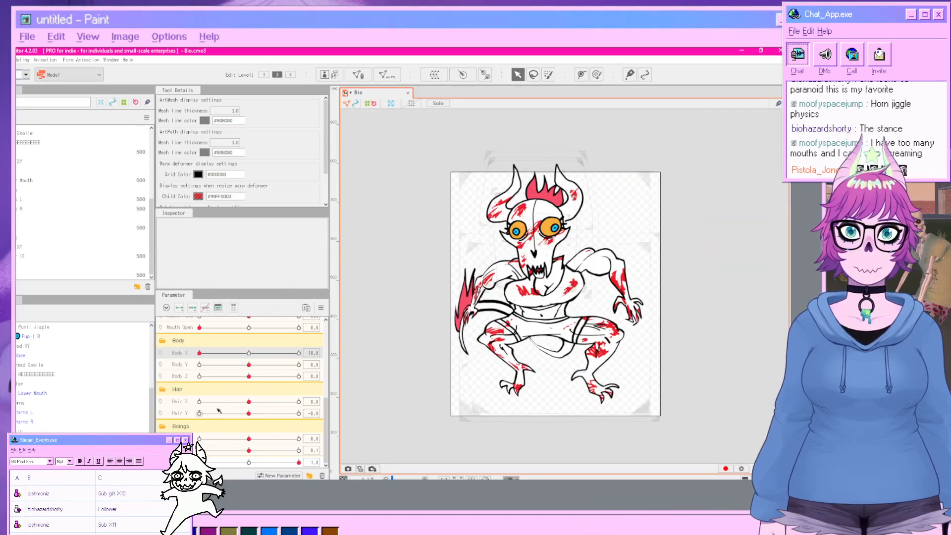
# Return Body X to 0.2 and the last Boings parameter to 0.
pyautogui.moveTo(199, 353); pyautogui.dragTo(249, 378)
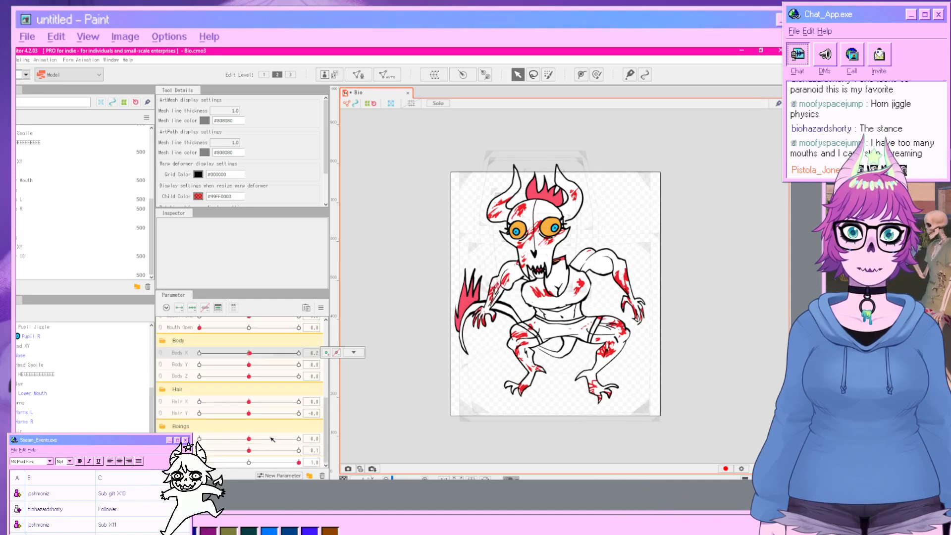
pyautogui.moveTo(282, 469); pyautogui.dragTo(199, 465)
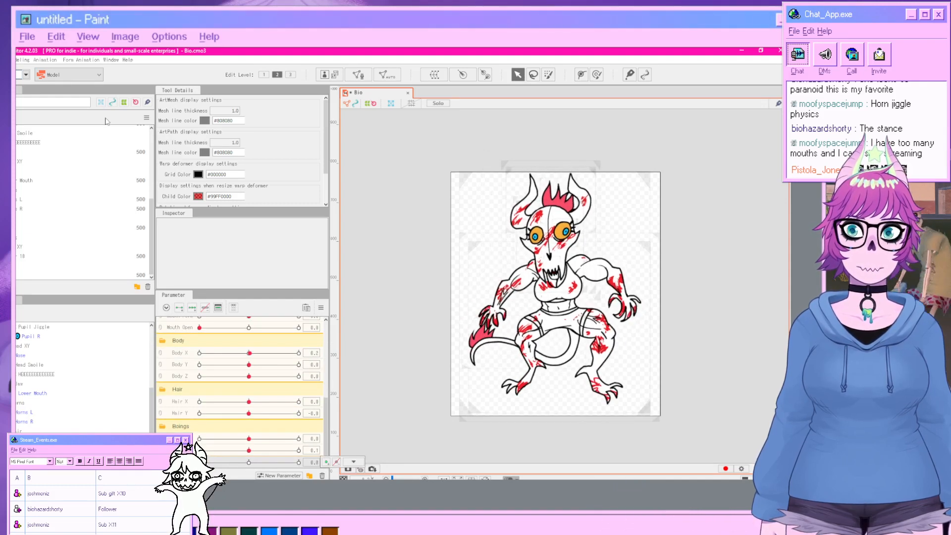
# Preview the physics with a Random Pose scene in the Physics/Scene Blending Settings, then close them.
pyautogui.click(26, 60)
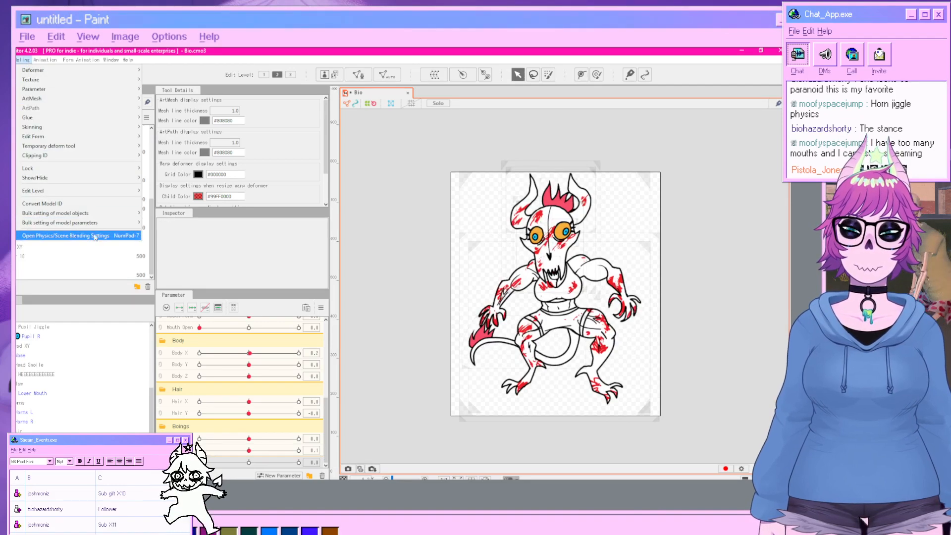
pyautogui.click(71, 233)
pyautogui.click(392, 87)
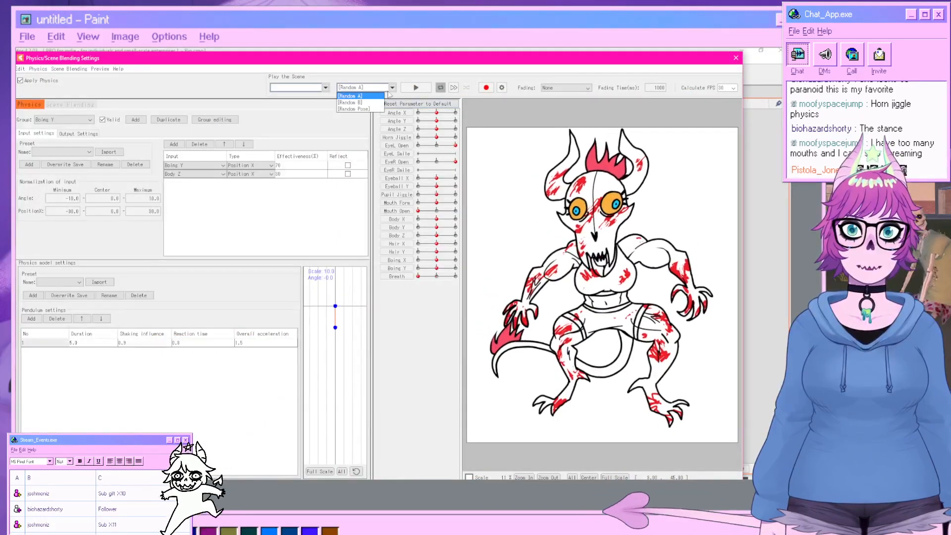
pyautogui.click(362, 105)
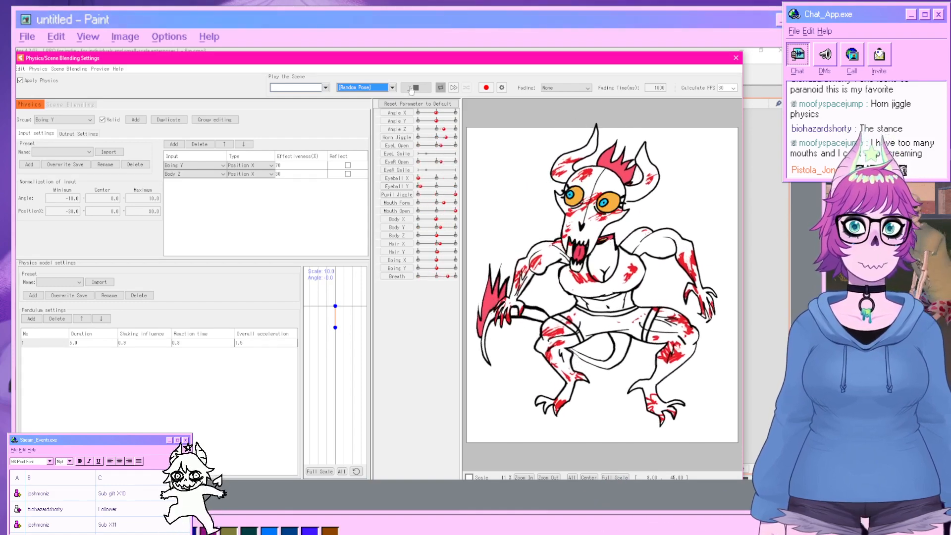
pyautogui.click(736, 59)
# Move the lower-right vertices of the right eye mesh slightly up and to the right.
pyautogui.scroll(3, 549, 239)
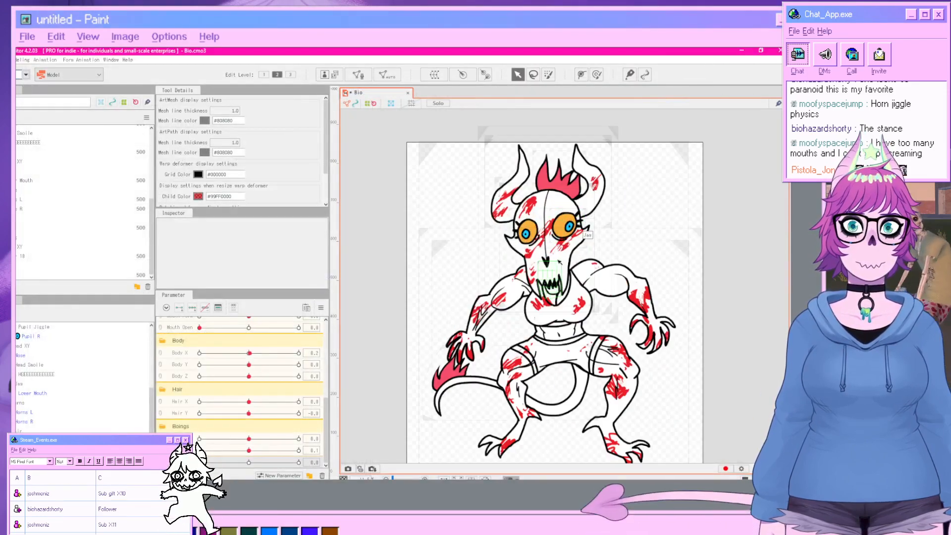
pyautogui.scroll(8, 223, 365)
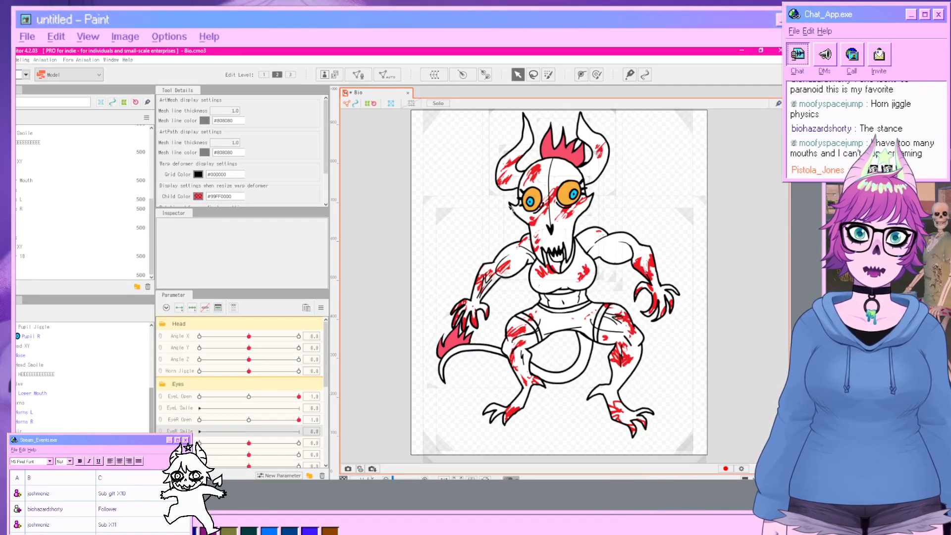
pyautogui.click(570, 198)
pyautogui.scroll(1, 602, 216)
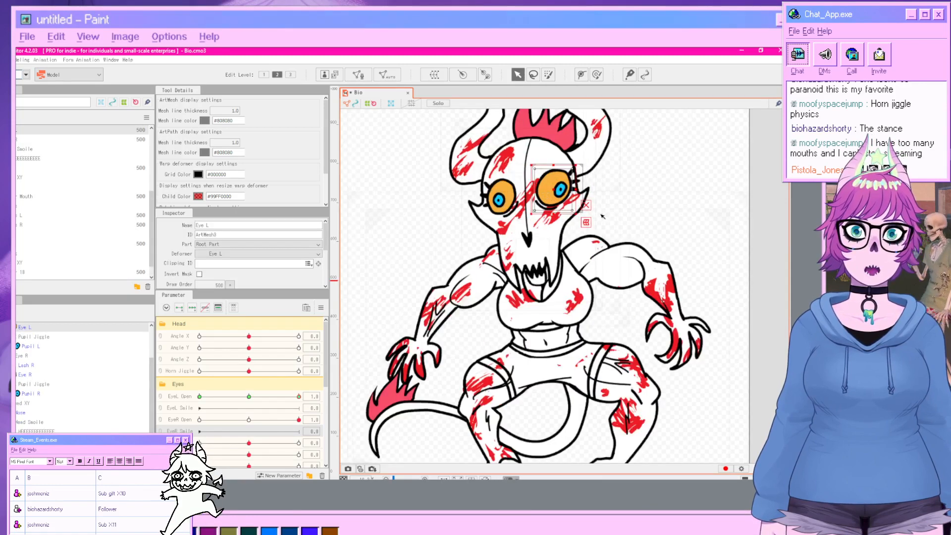
pyautogui.scroll(2, 602, 216)
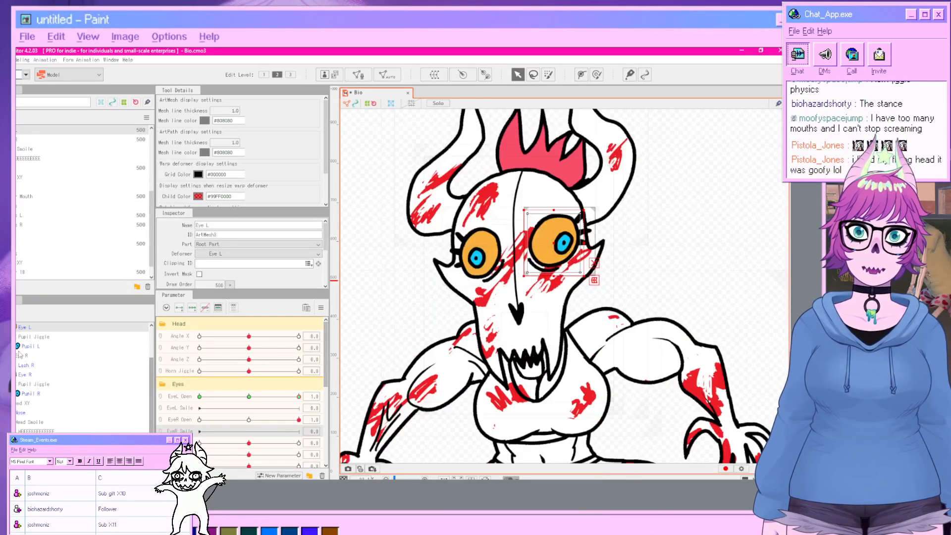
pyautogui.scroll(1, 25, 349)
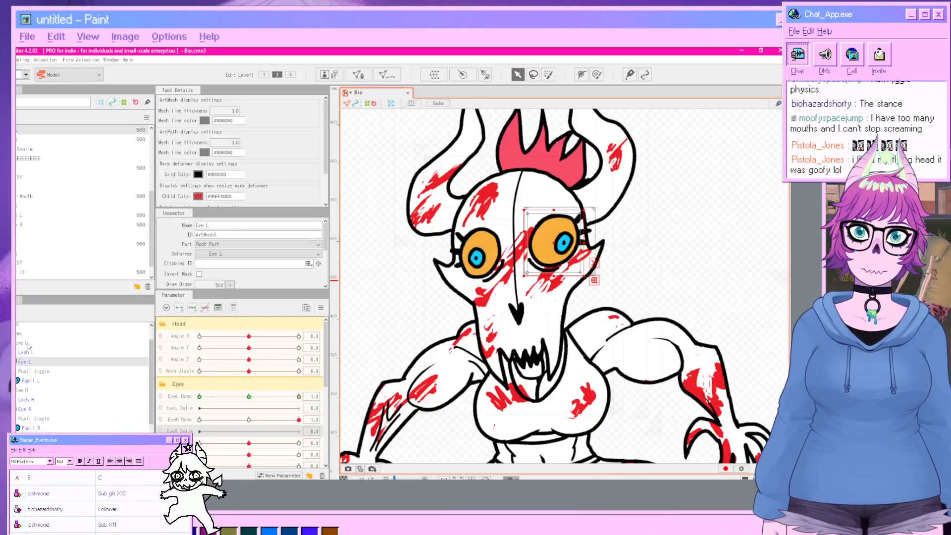
pyautogui.click(25, 409)
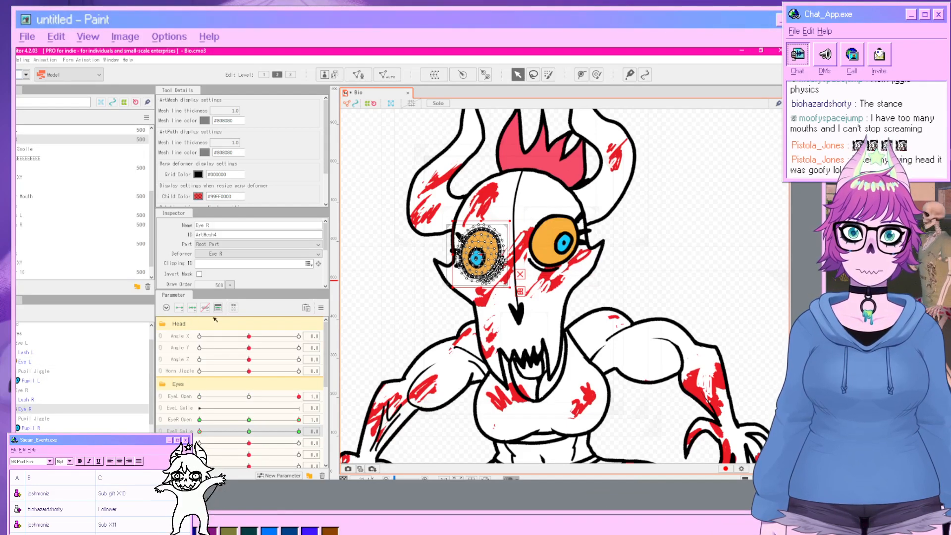
pyautogui.scroll(3, 437, 282)
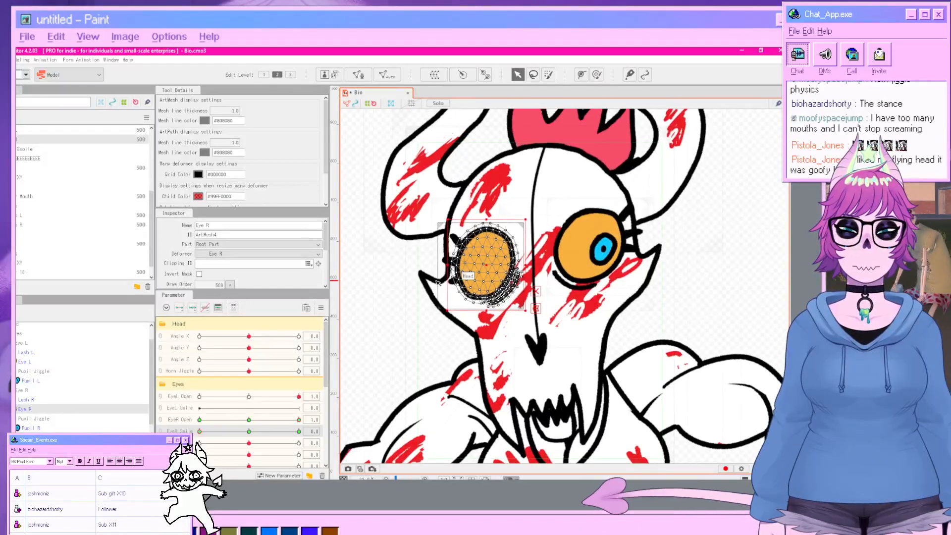
pyautogui.click(533, 74)
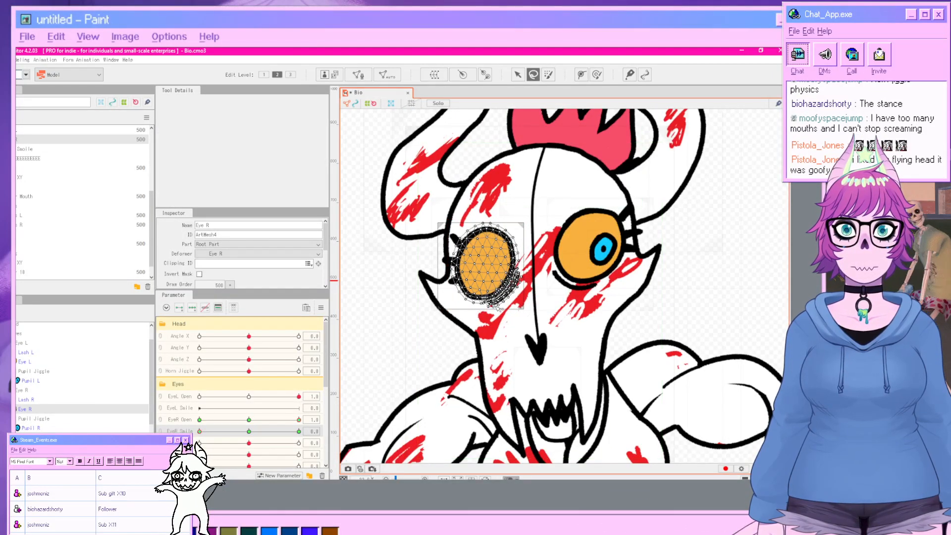
pyautogui.click(490, 315)
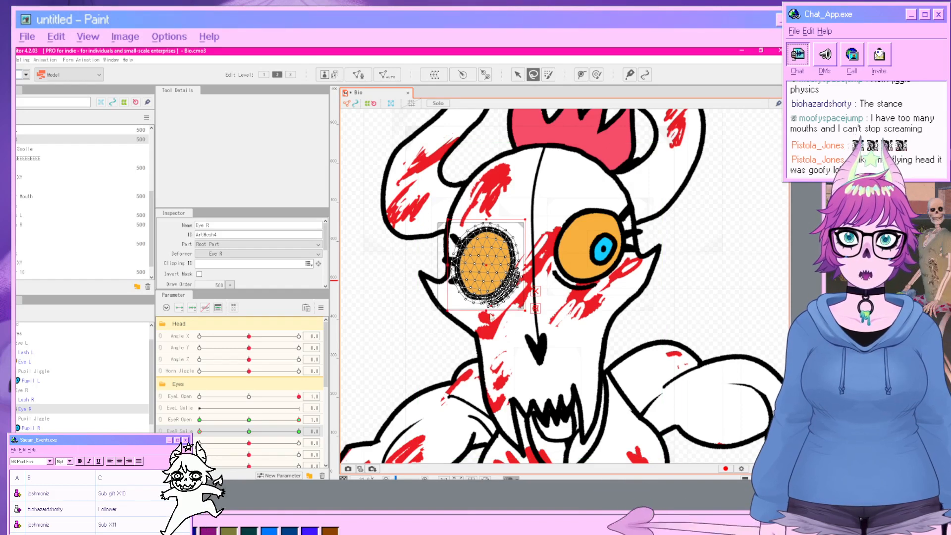
pyautogui.click(515, 77)
pyautogui.click(699, 267)
pyautogui.click(533, 75)
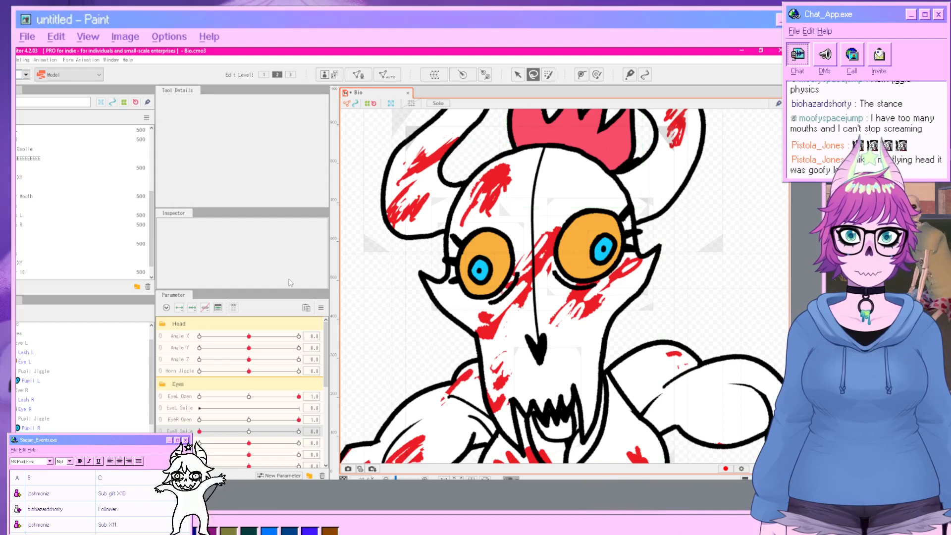
pyautogui.click(36, 411)
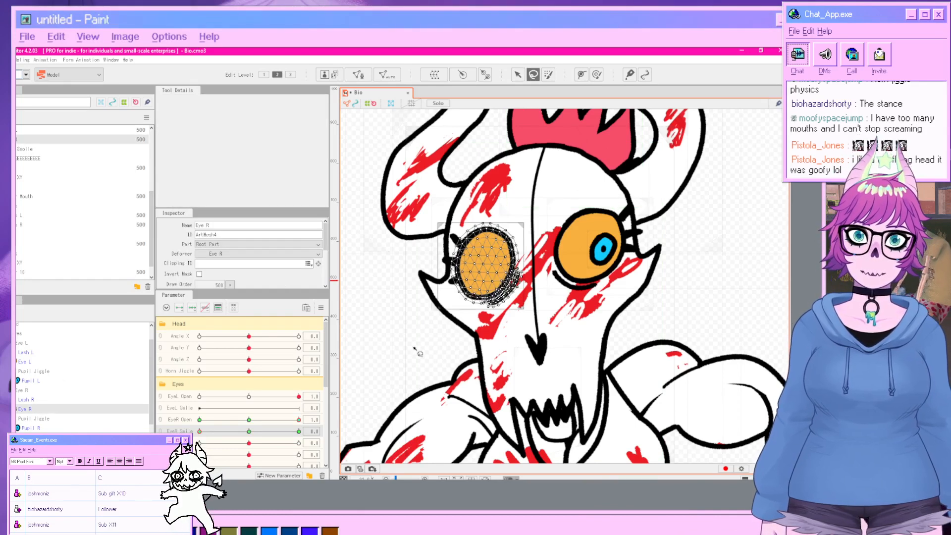
pyautogui.moveTo(472, 315)
pyautogui.mouseDown()
pyautogui.moveTo(454, 286)
pyautogui.moveTo(534, 267)
pyautogui.moveTo(538, 288)
pyautogui.mouseUp()
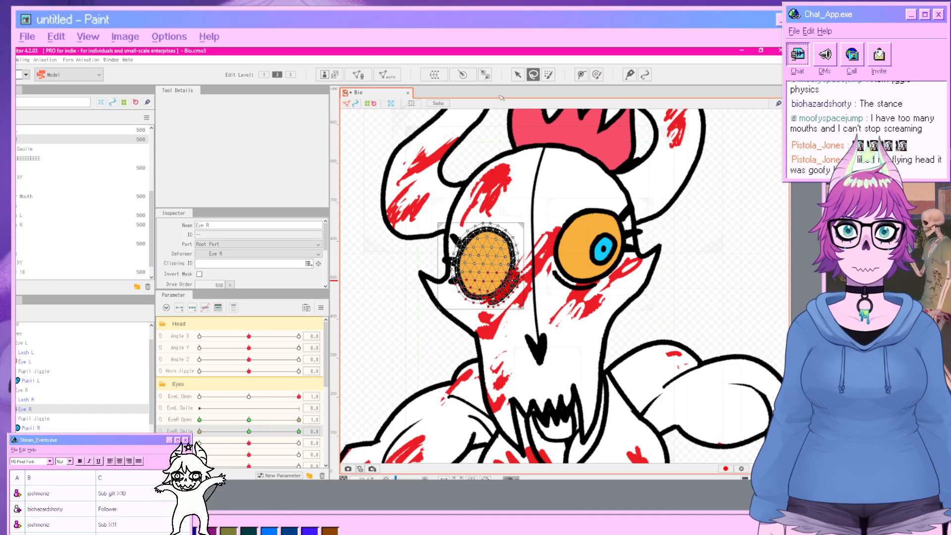
pyautogui.click(518, 75)
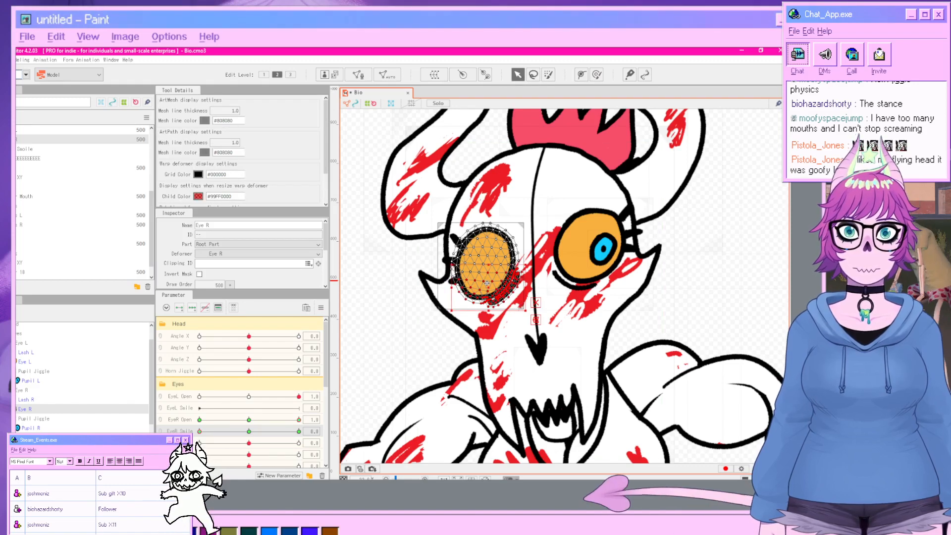
pyautogui.moveTo(485, 282); pyautogui.dragTo(503, 268)
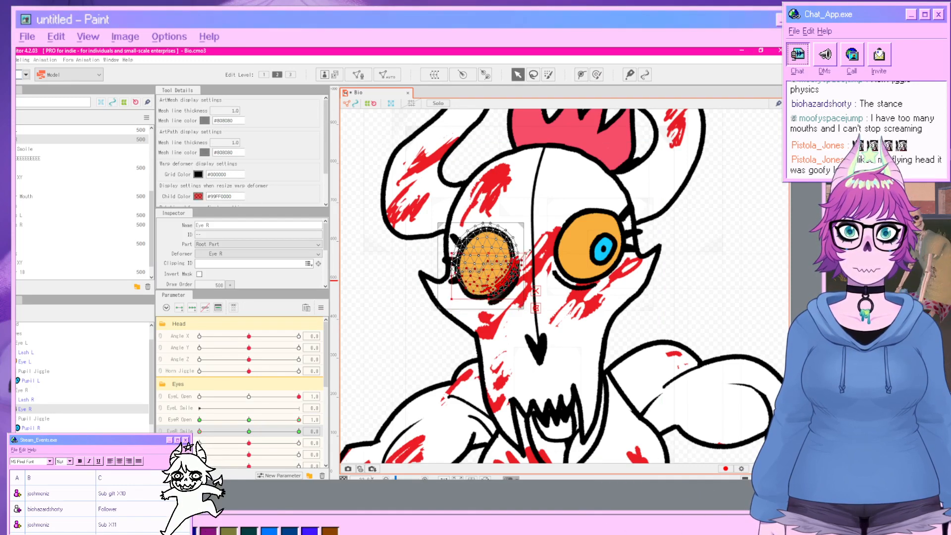
pyautogui.click(743, 299)
pyautogui.click(743, 299)
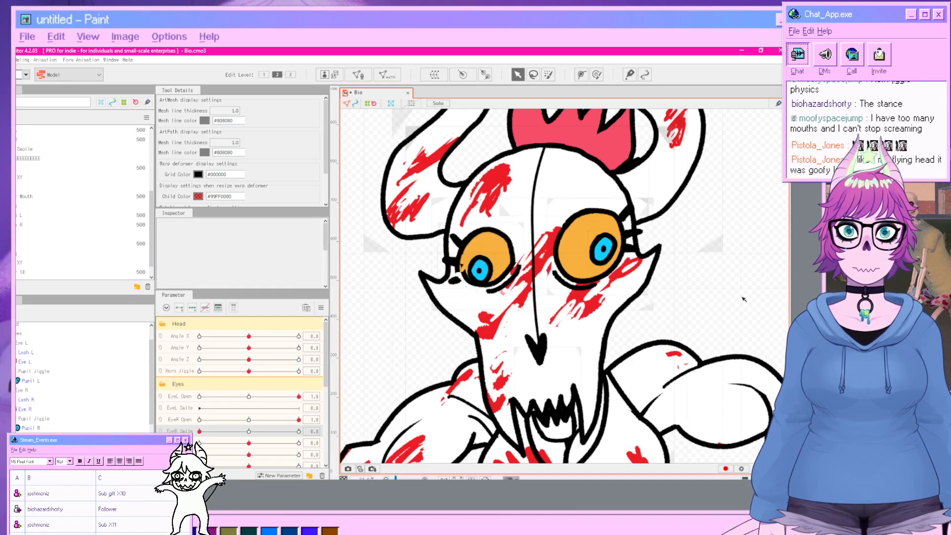
# Nudge a few more lower-right vertices of the right eye mesh downward.
pyautogui.click(513, 271)
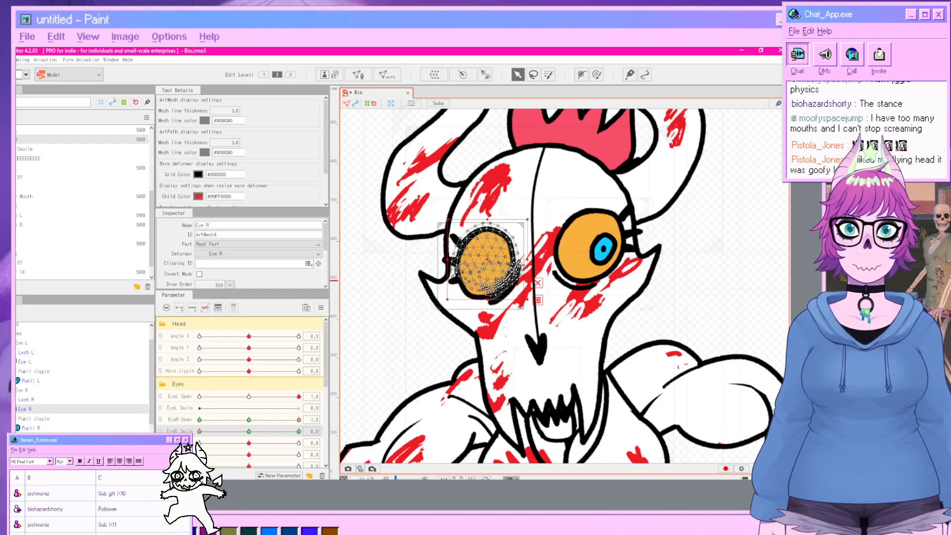
pyautogui.click(534, 75)
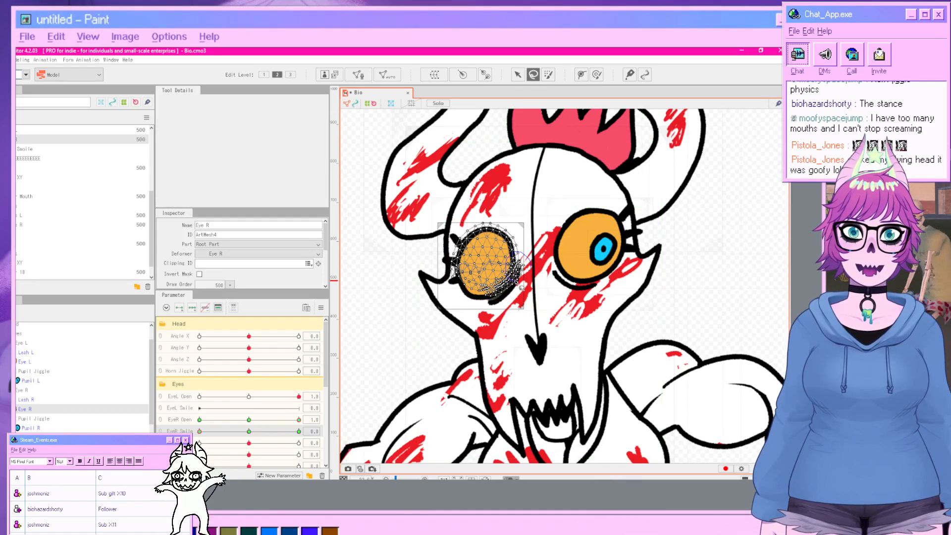
pyautogui.moveTo(533, 280); pyautogui.dragTo(532, 276)
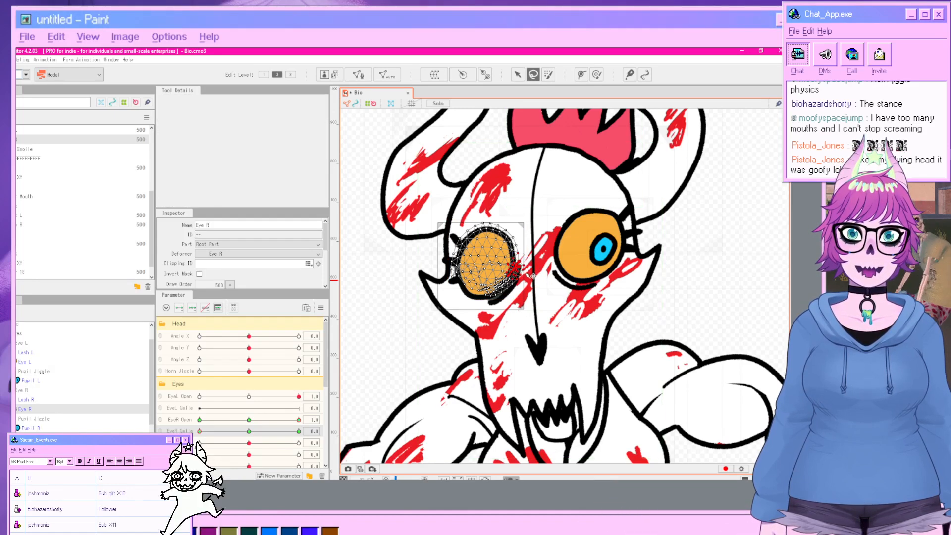
pyautogui.click(518, 74)
pyautogui.moveTo(517, 267); pyautogui.dragTo(518, 276)
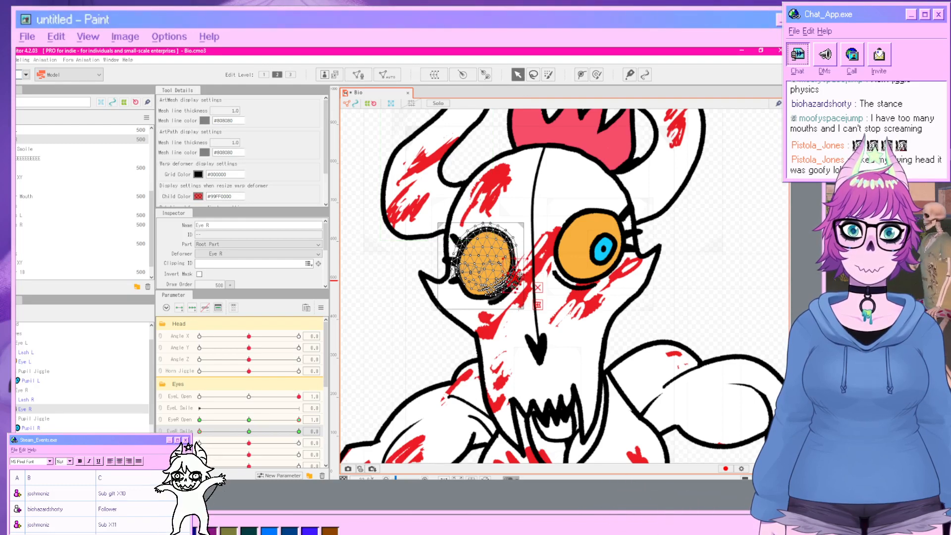
# Test the right eye's EyeR Open parameter by closing and reopening the eye to check the mesh.
pyautogui.click(709, 289)
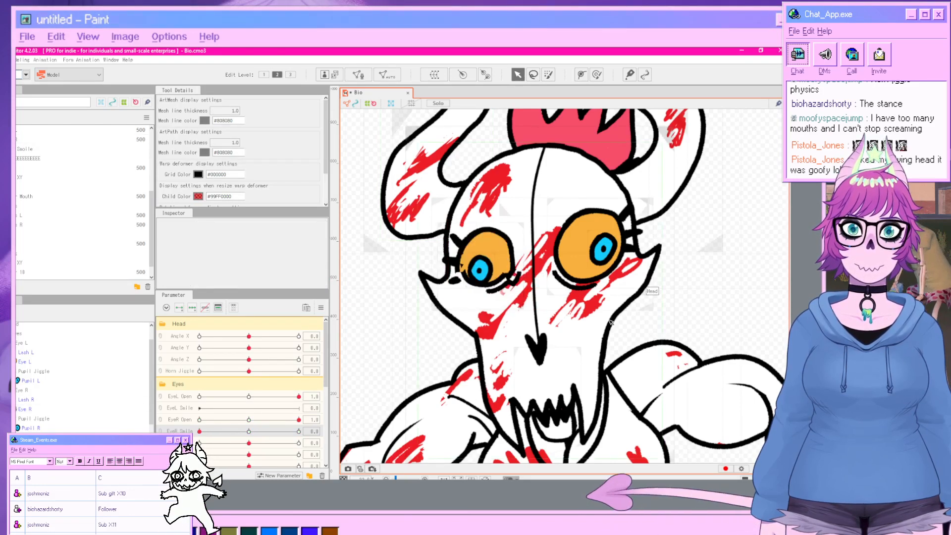
pyautogui.scroll(-2, 709, 288)
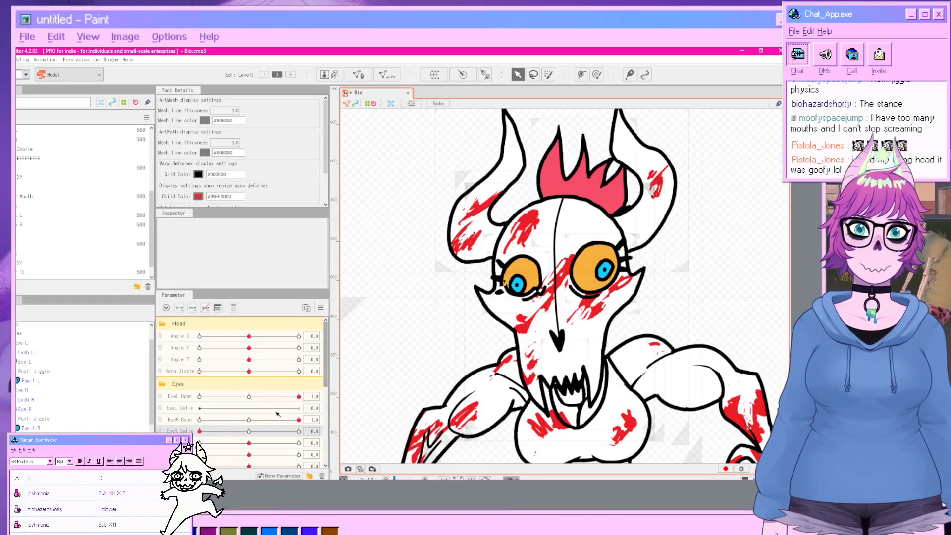
pyautogui.moveTo(299, 419); pyautogui.dragTo(255, 432)
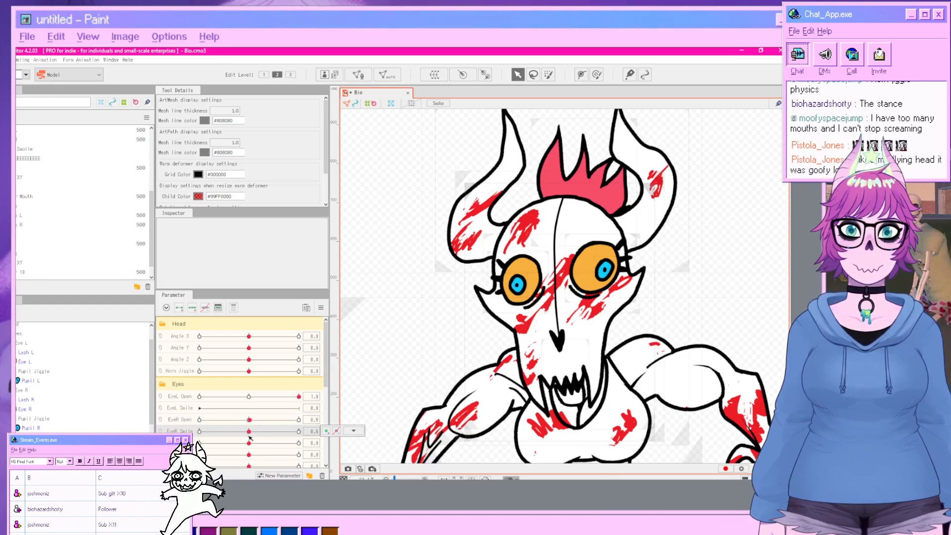
pyautogui.moveTo(250, 420); pyautogui.dragTo(299, 419)
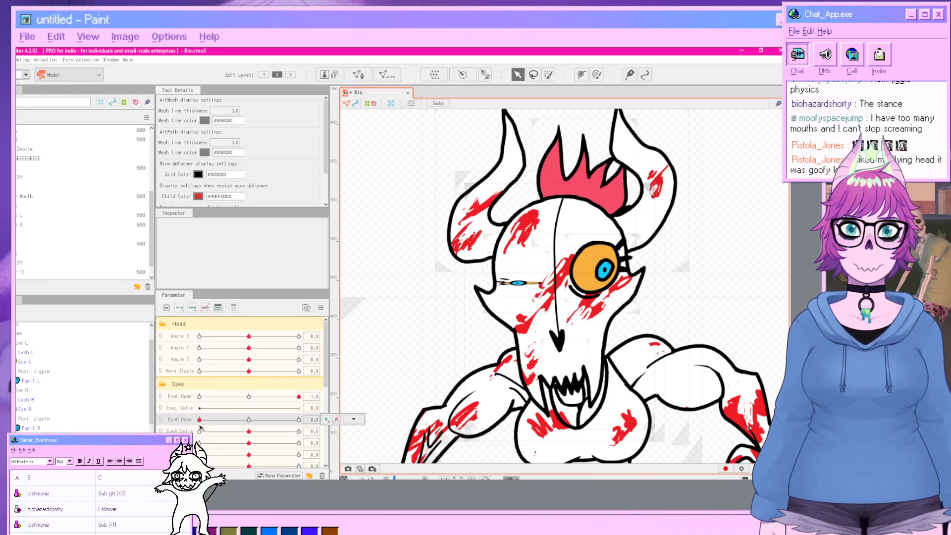
pyautogui.click(257, 433)
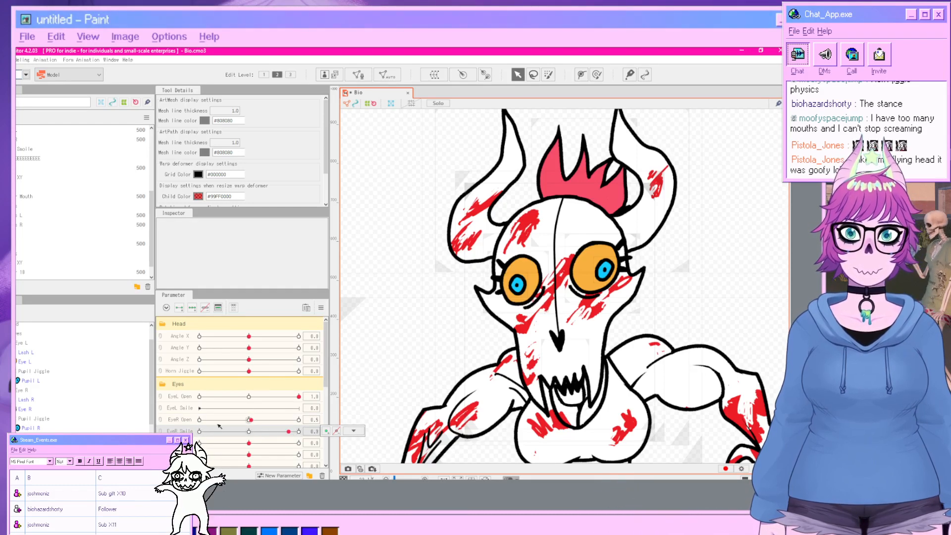
# Select the right eye mesh, set EyeR Smile to 1, and shift its lower-right vertices right and slightly up.
pyautogui.click(27, 363)
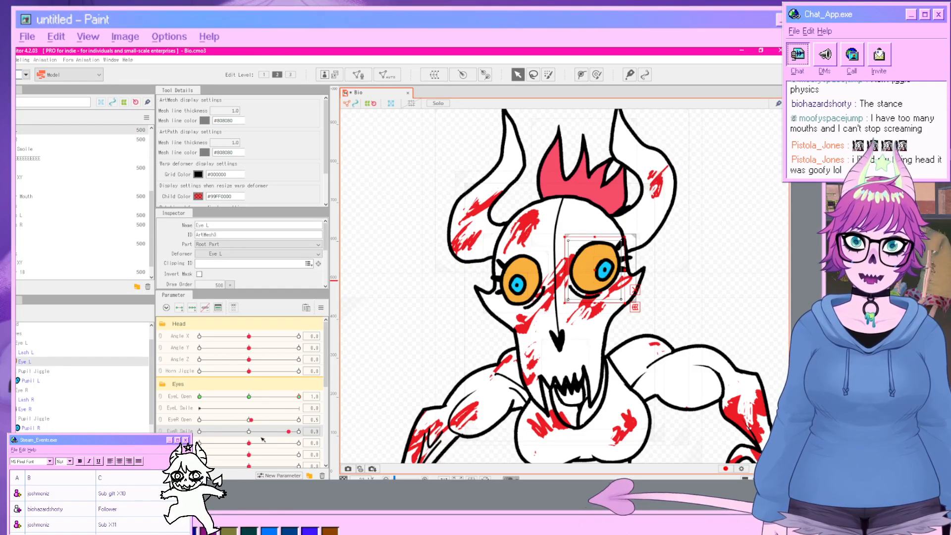
pyautogui.click(39, 410)
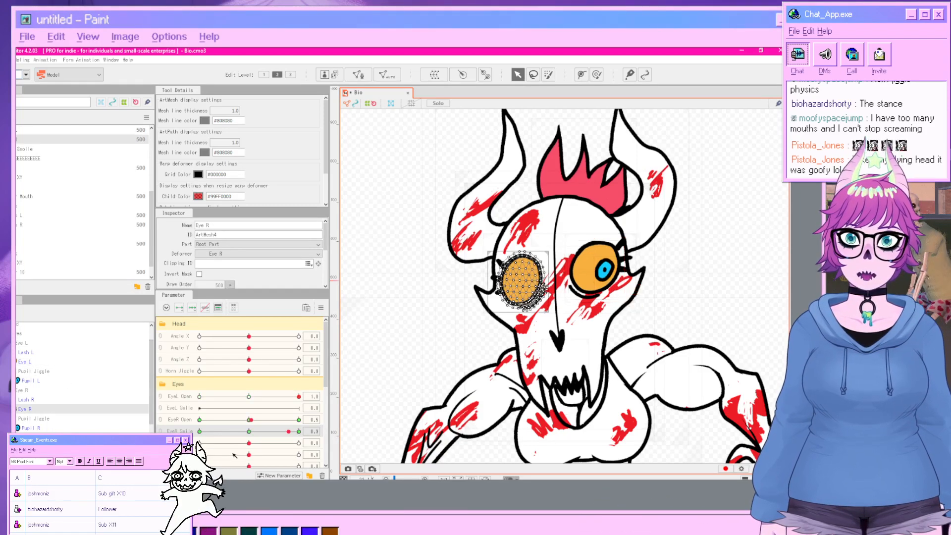
pyautogui.moveTo(275, 437); pyautogui.dragTo(319, 438)
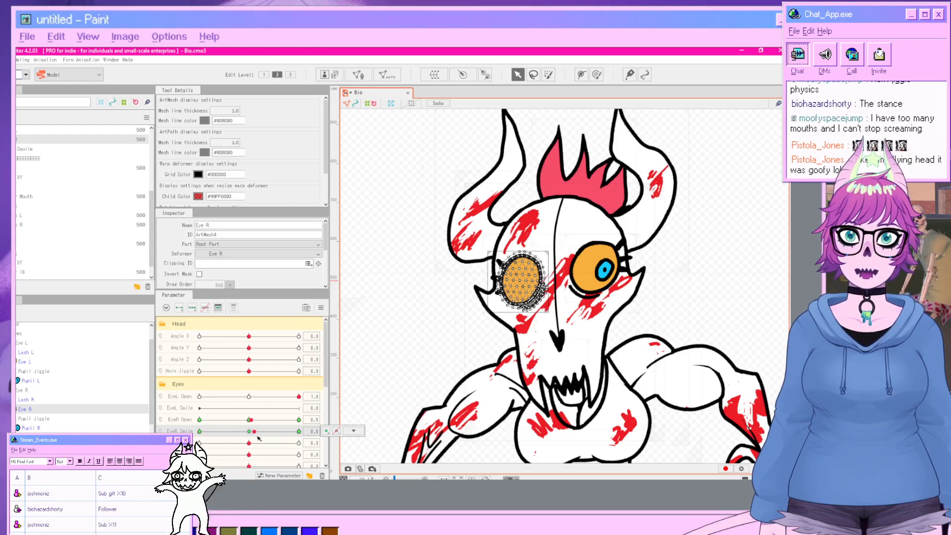
pyautogui.scroll(2, 540, 329)
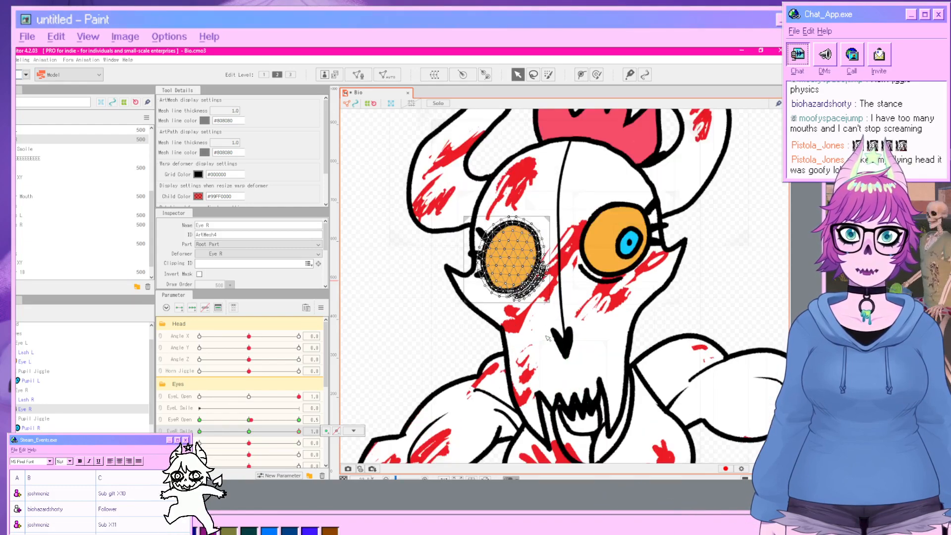
pyautogui.click(533, 75)
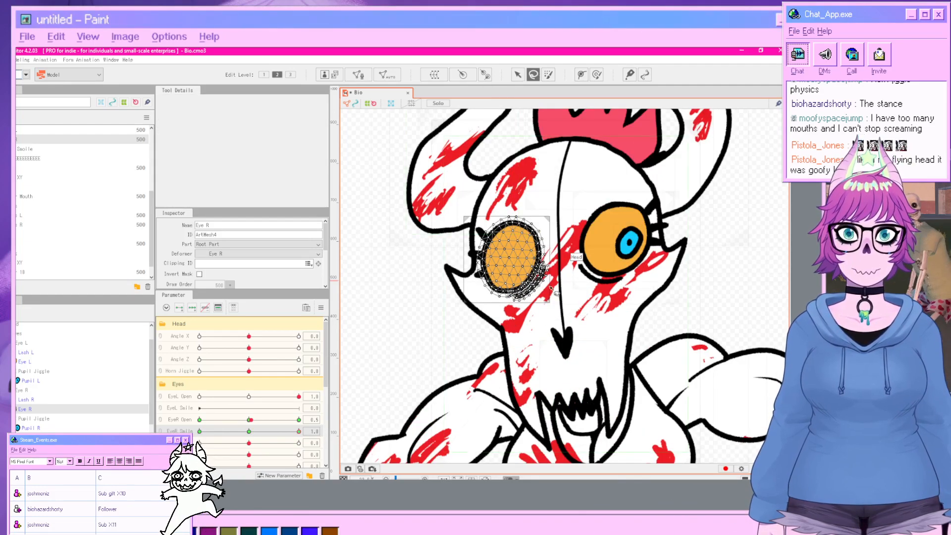
pyautogui.moveTo(556, 298)
pyautogui.mouseDown()
pyautogui.moveTo(558, 269)
pyautogui.moveTo(548, 256)
pyautogui.moveTo(525, 267)
pyautogui.mouseUp()
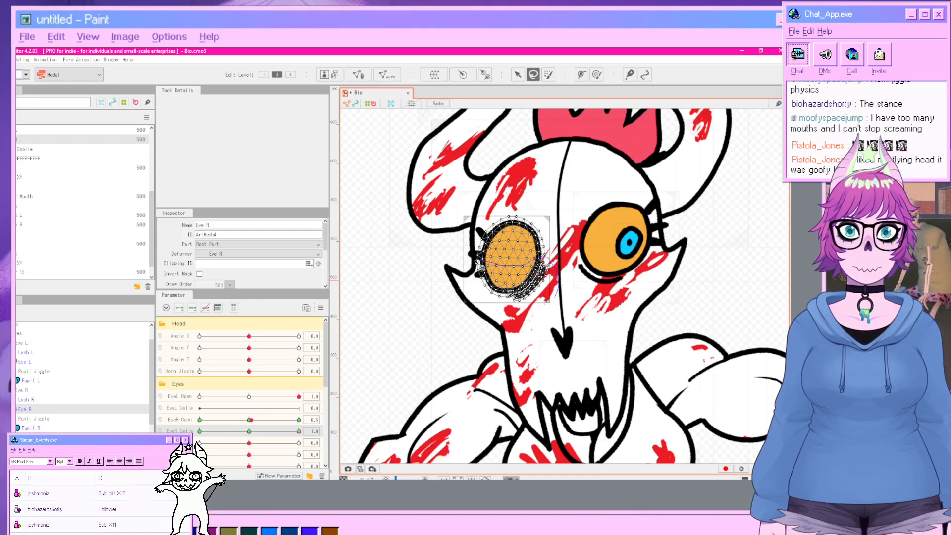
pyautogui.moveTo(541, 302); pyautogui.dragTo(555, 297)
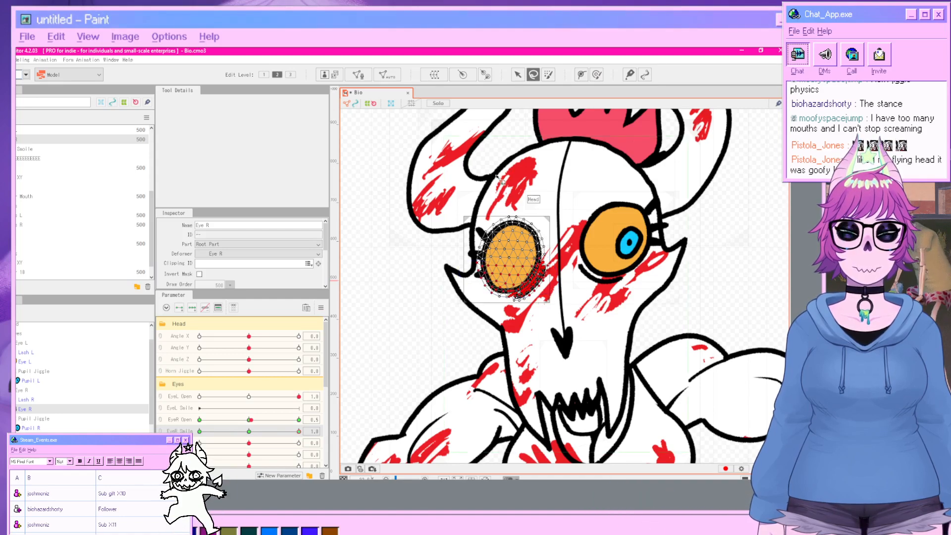
# Raise one lower vertex of the right eye mesh slightly and deselect.
pyautogui.click(517, 74)
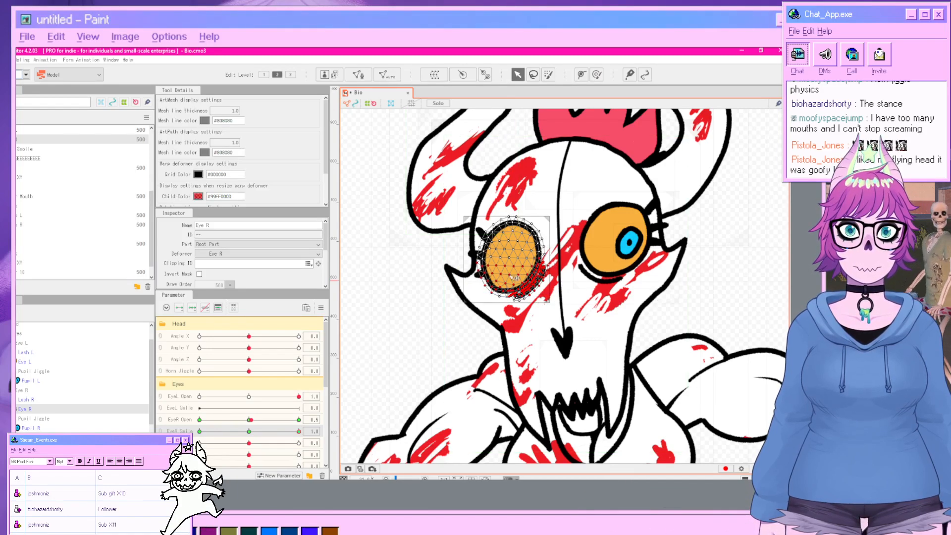
pyautogui.click(508, 276)
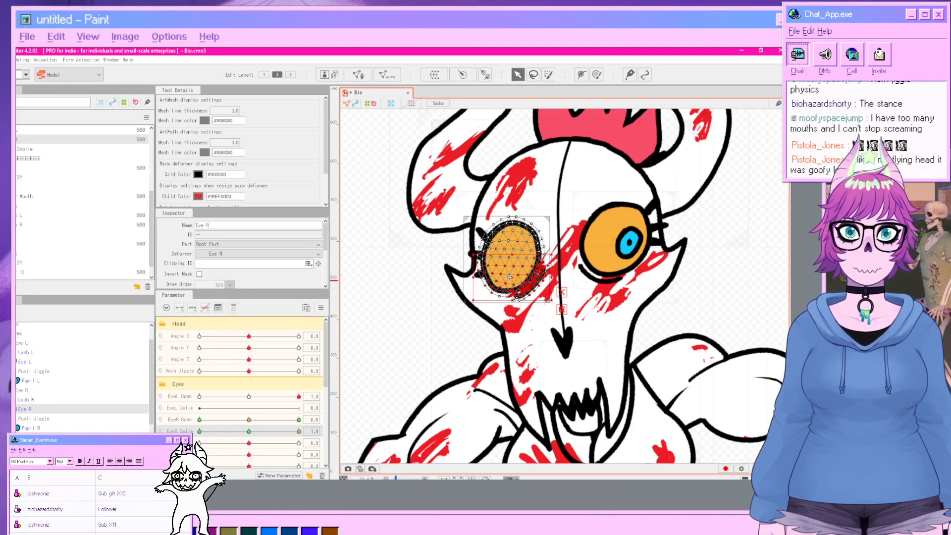
pyautogui.moveTo(509, 276); pyautogui.dragTo(509, 268)
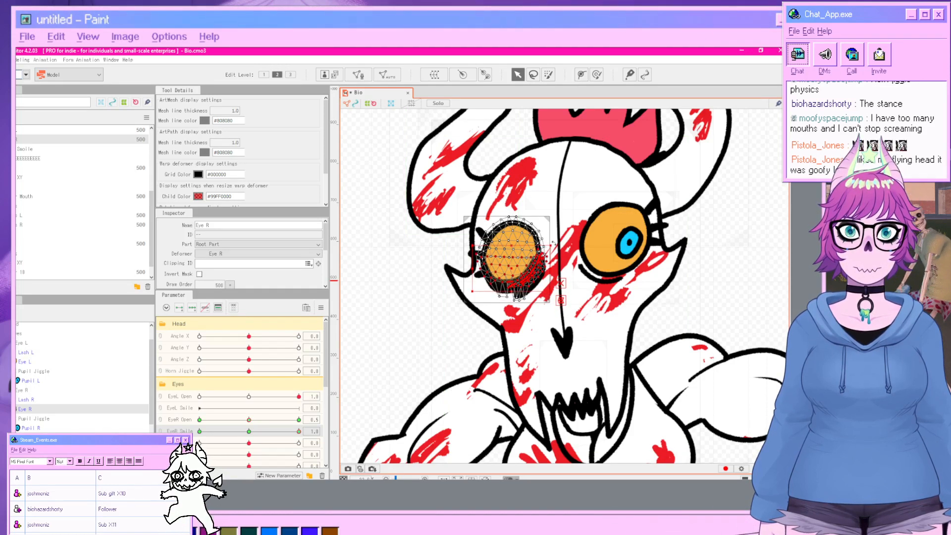
pyautogui.click(736, 311)
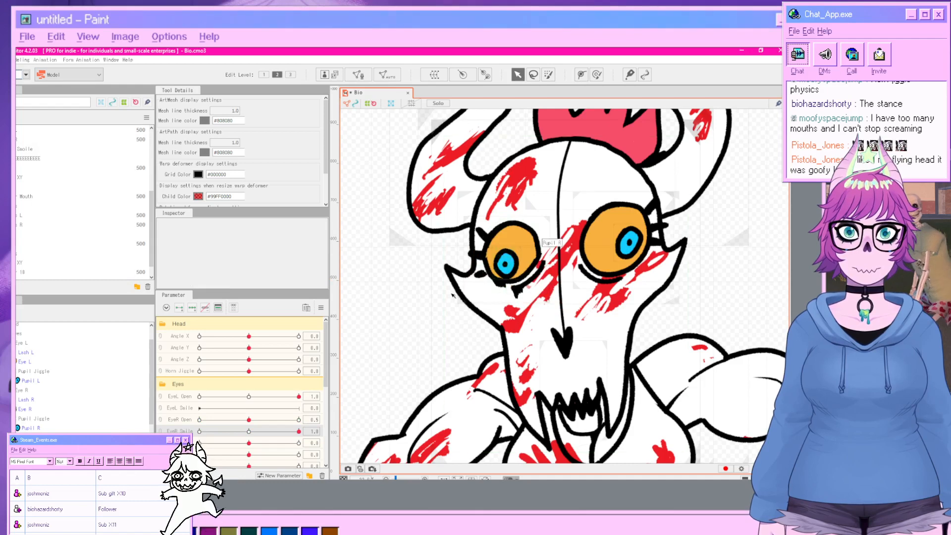
# Nudge a group of lower-right vertices of the right eye mesh slightly upward.
pyautogui.click(42, 410)
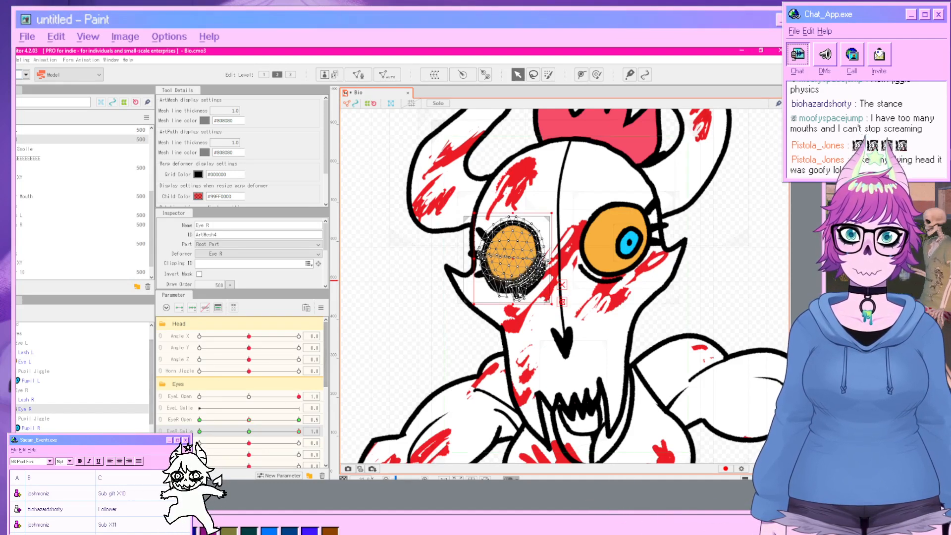
pyautogui.click(533, 74)
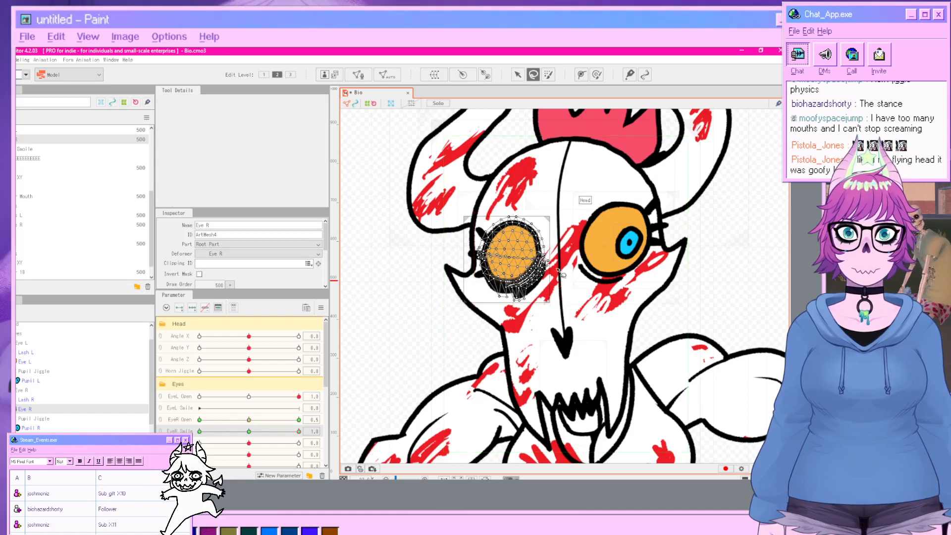
pyautogui.moveTo(563, 290); pyautogui.dragTo(561, 282)
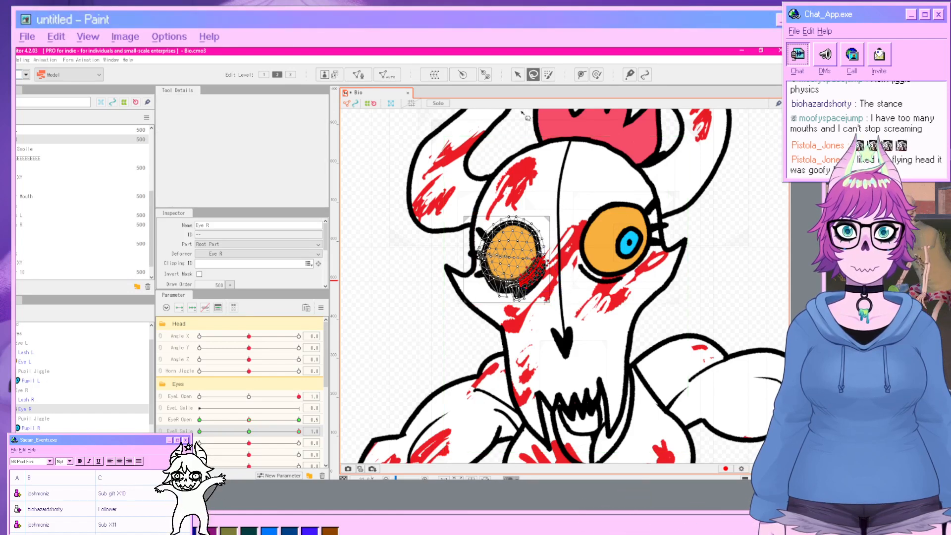
pyautogui.click(518, 75)
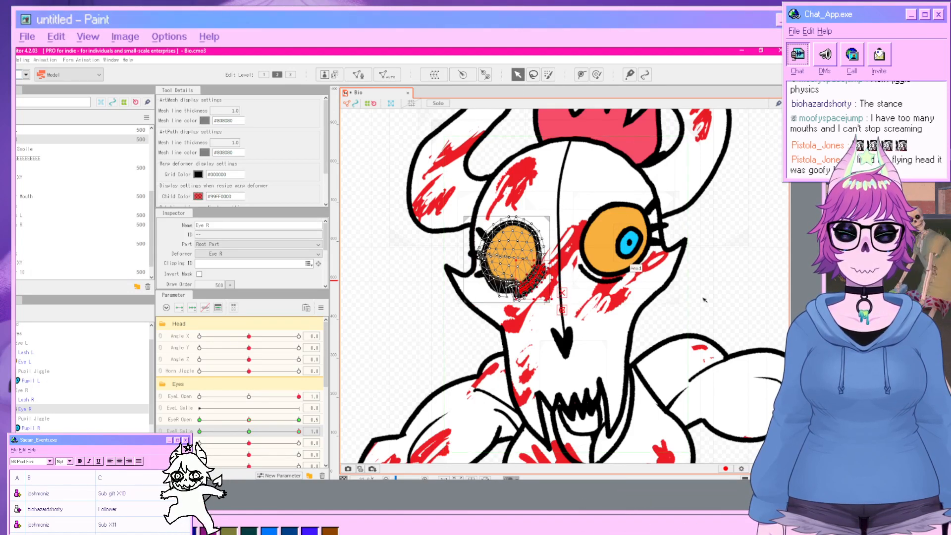
pyautogui.click(717, 302)
pyautogui.click(533, 74)
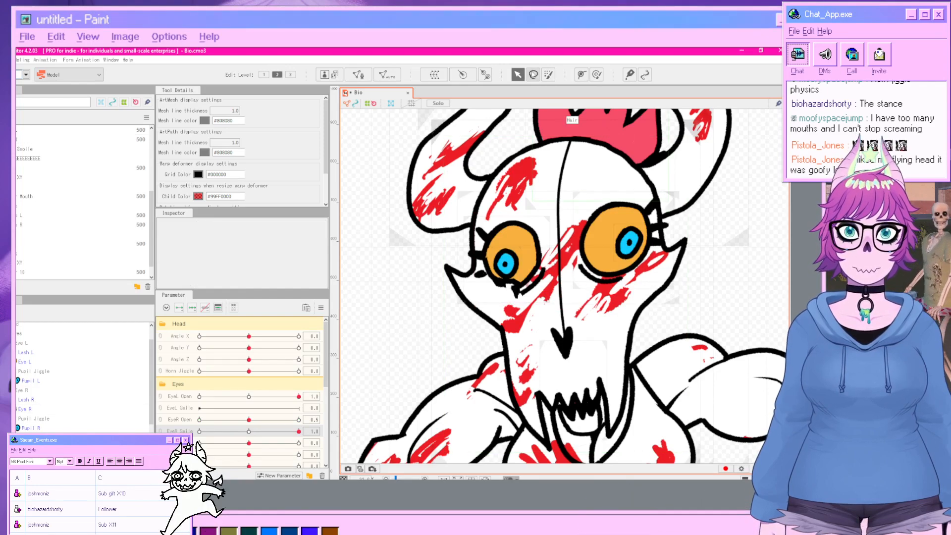
pyautogui.click(132, 413)
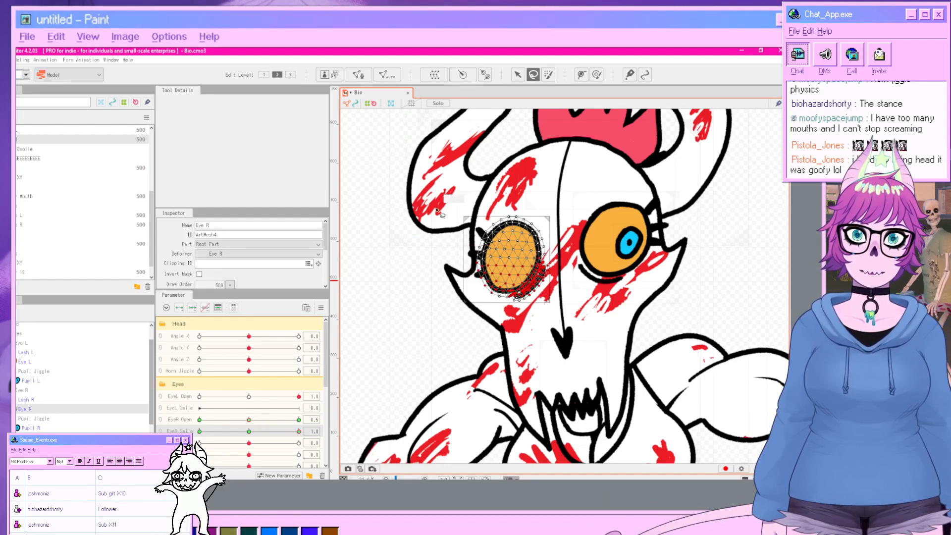
pyautogui.click(518, 75)
pyautogui.click(390, 276)
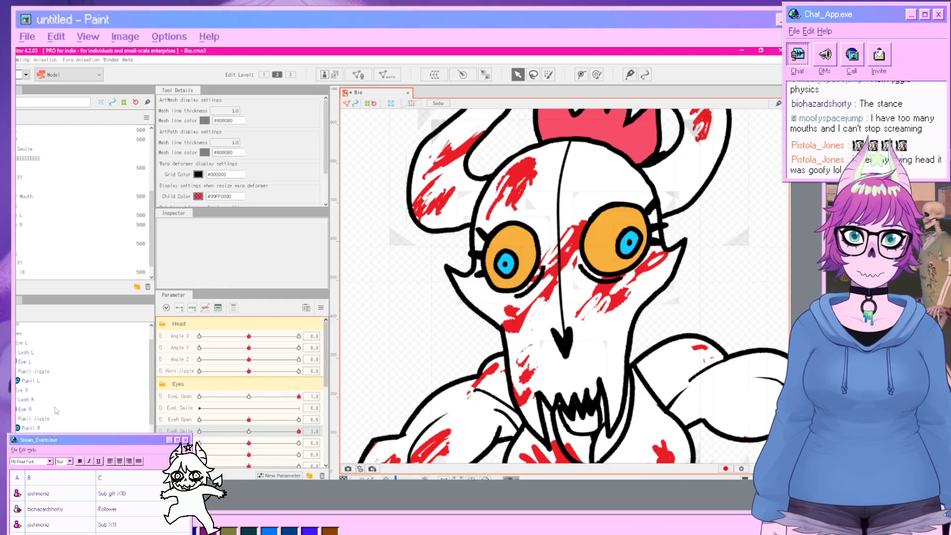
# Lift a few bottom vertices of the right eye mesh slightly upward.
pyautogui.click(41, 409)
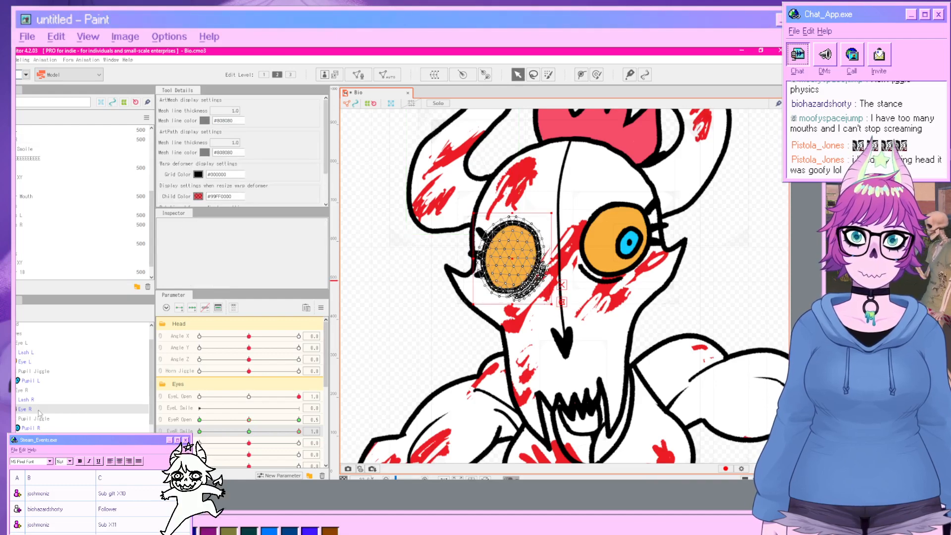
pyautogui.click(534, 75)
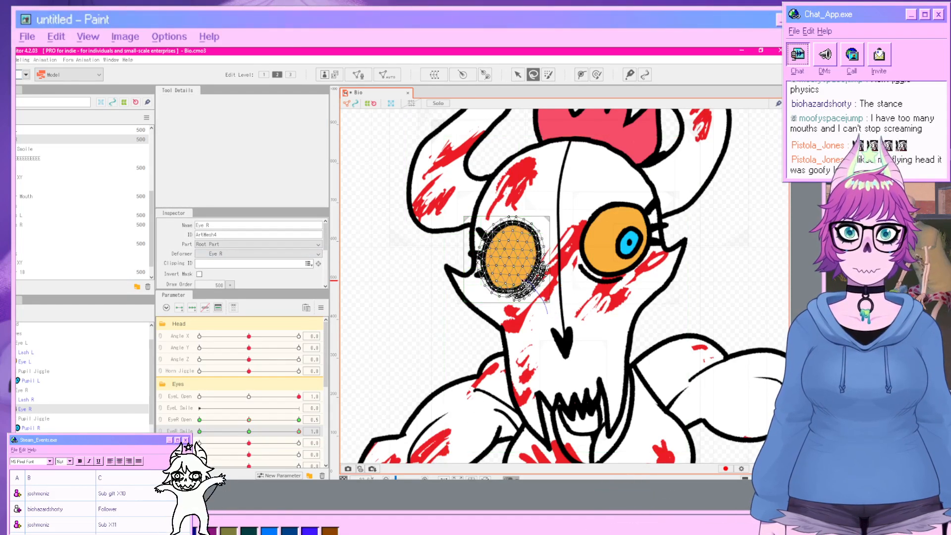
pyautogui.moveTo(518, 315); pyautogui.dragTo(516, 312)
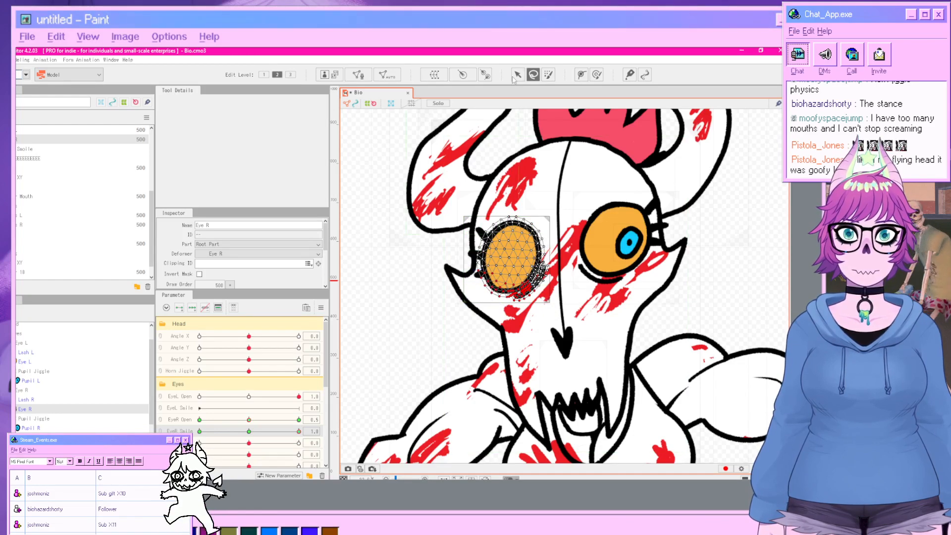
pyautogui.press('v')
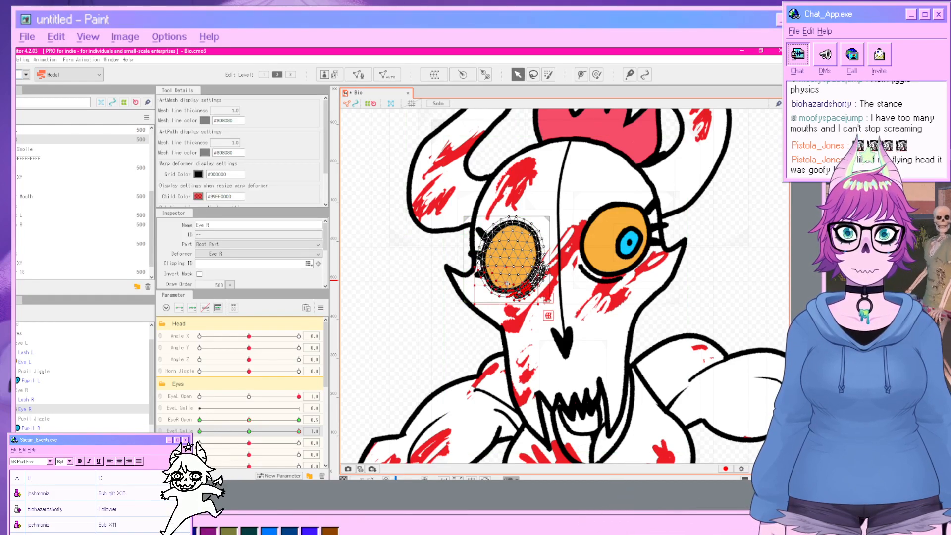
pyautogui.moveTo(508, 284); pyautogui.dragTo(509, 273)
pyautogui.click(727, 303)
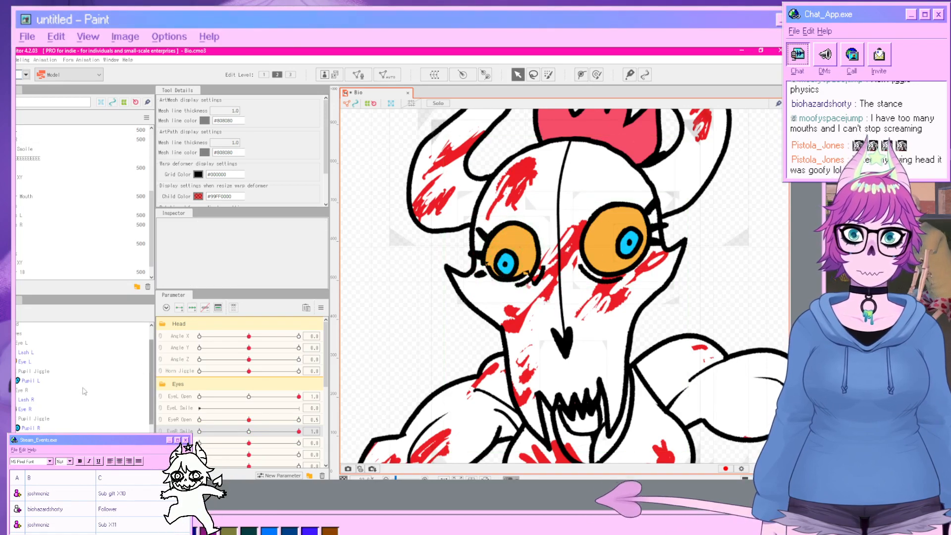
pyautogui.click(24, 409)
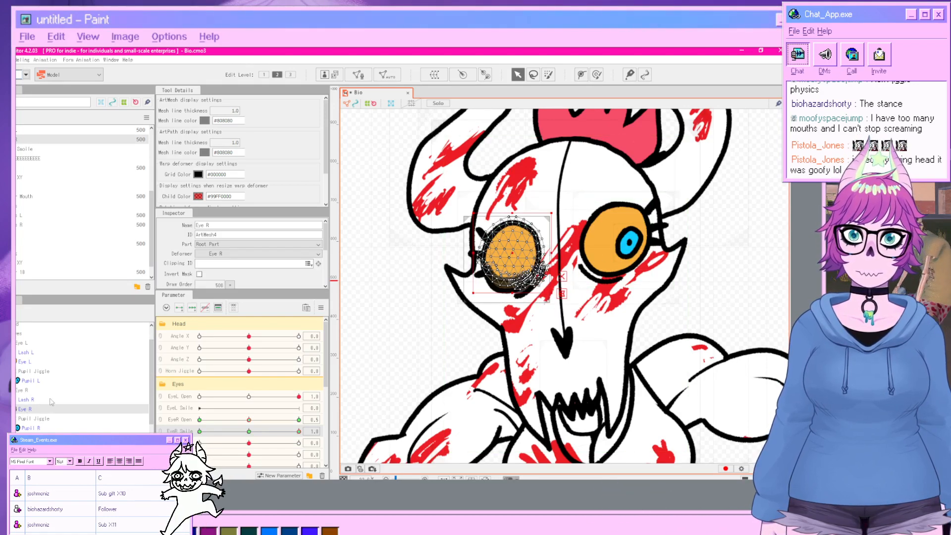
pyautogui.click(533, 75)
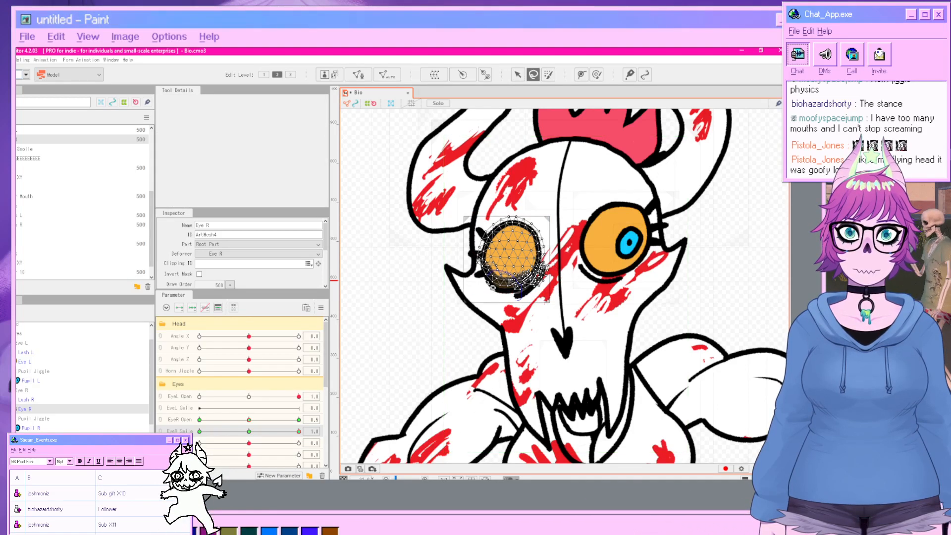
pyautogui.click(518, 74)
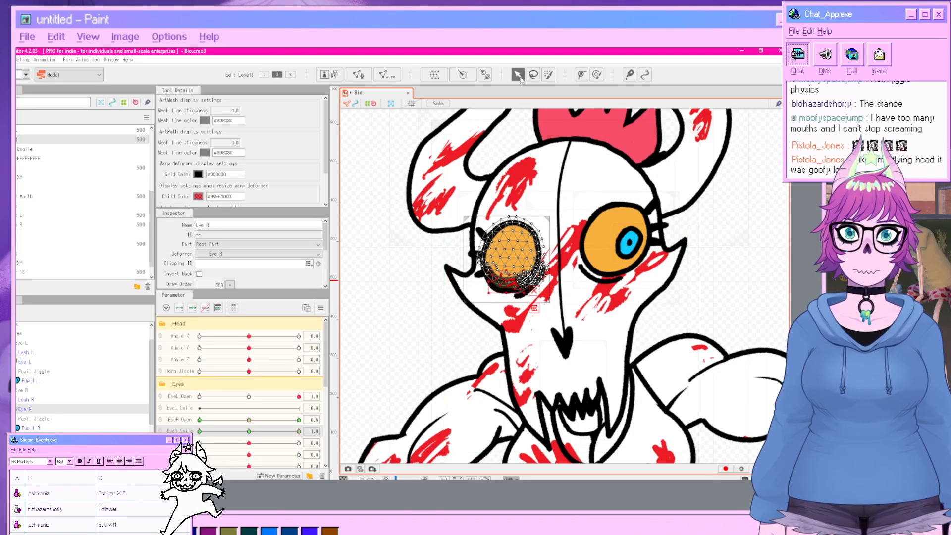
pyautogui.click(715, 287)
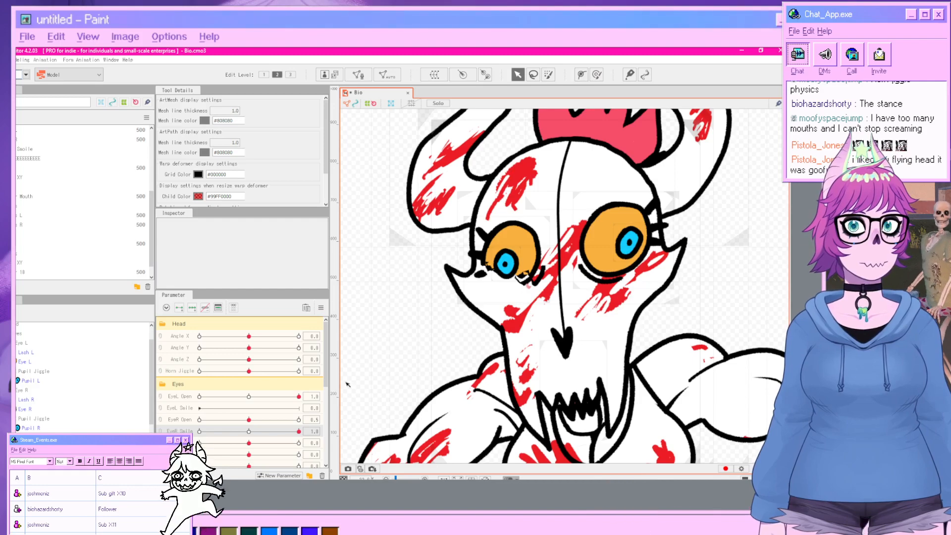
pyautogui.scroll(-2, 481, 340)
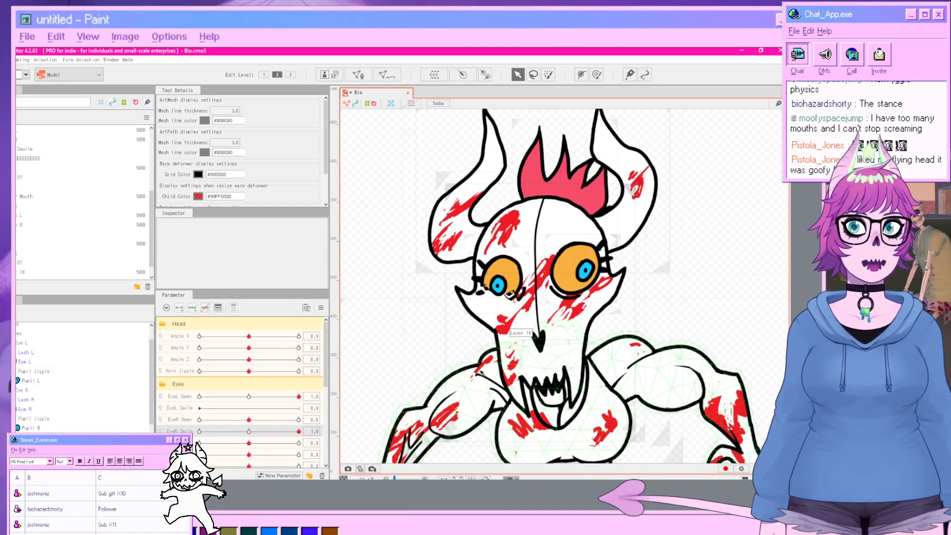
pyautogui.scroll(2, 492, 313)
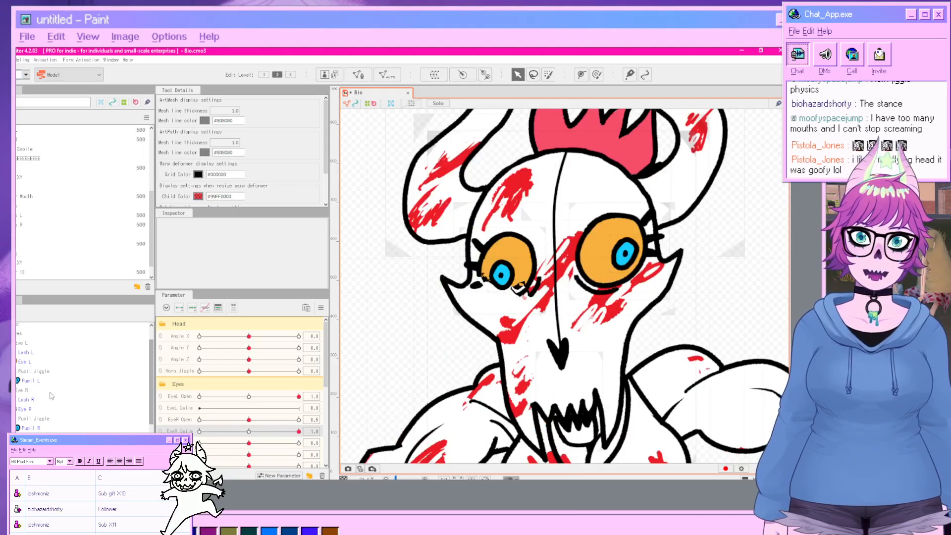
# Select the right pupil mesh, nudge it slightly upward, and deselect.
pyautogui.click(31, 428)
pyautogui.click(192, 308)
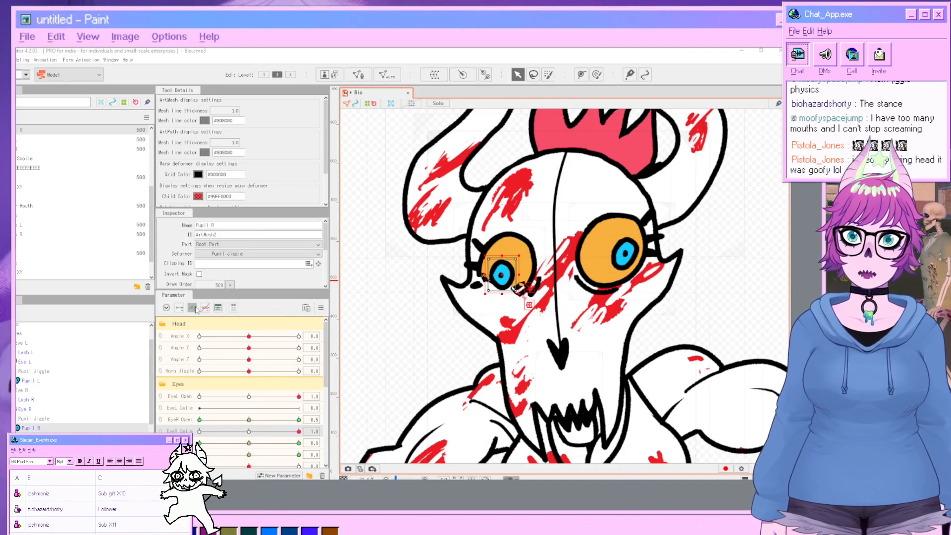
pyautogui.click(377, 296)
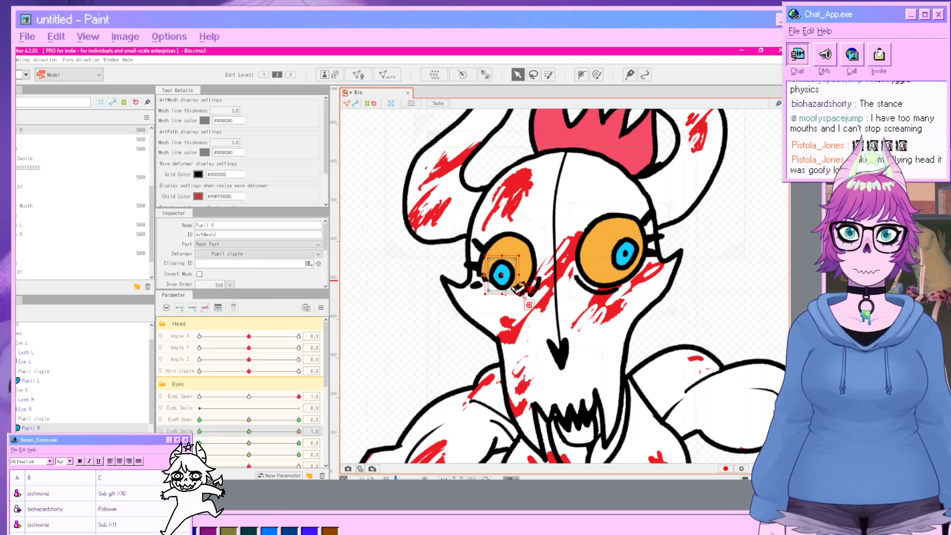
pyautogui.moveTo(506, 293); pyautogui.dragTo(504, 285)
pyautogui.click(758, 318)
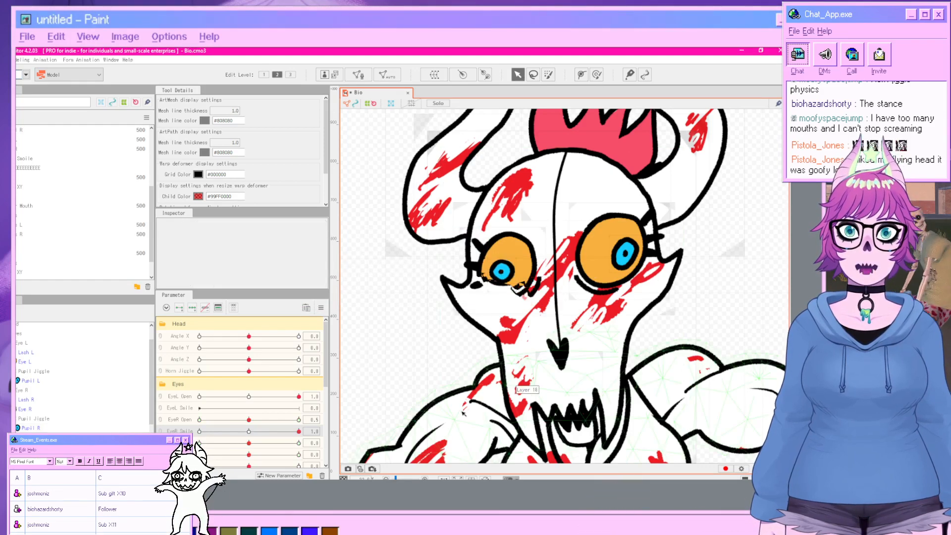
# Set the EyeR Smile parameter to 0.5.
pyautogui.scroll(-2, 542, 423)
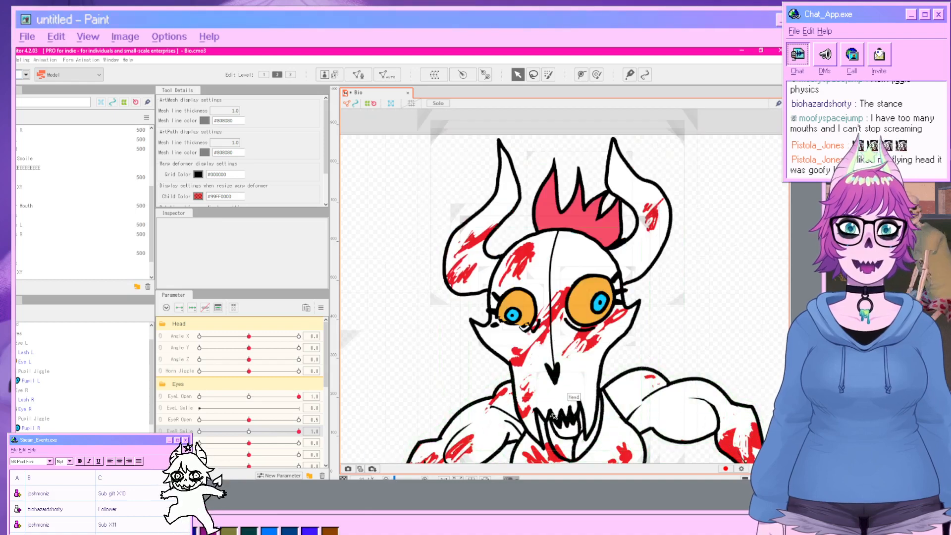
pyautogui.moveTo(572, 410); pyautogui.dragTo(555, 417)
pyautogui.scroll(2, 547, 418)
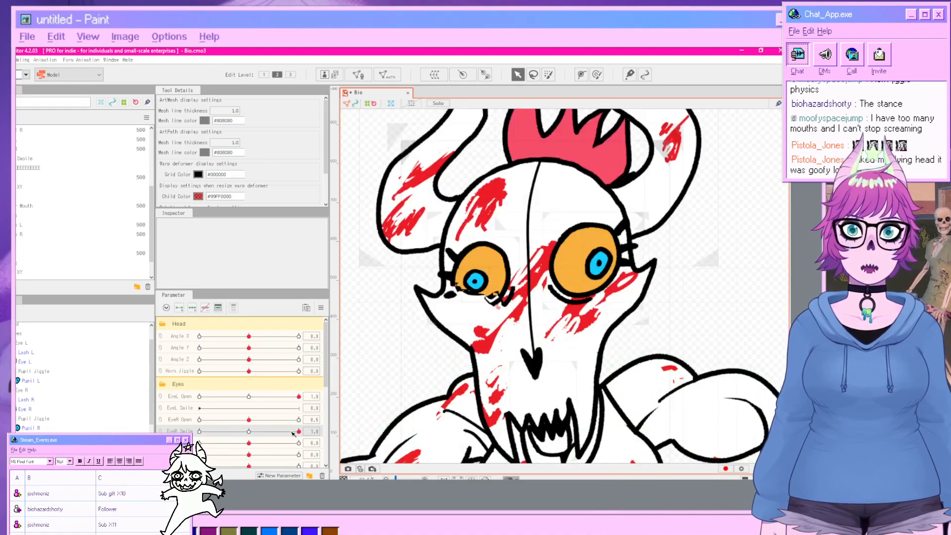
pyautogui.moveTo(292, 443); pyautogui.dragTo(250, 438)
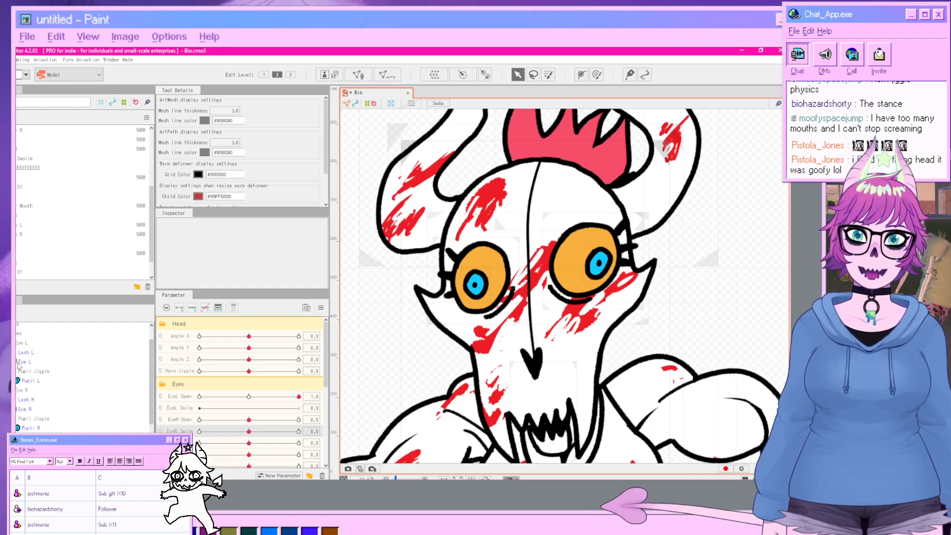
# Select the left eye mesh and pick the Deformation (Heavy) preset in the automatic mesh generator.
pyautogui.click(70, 362)
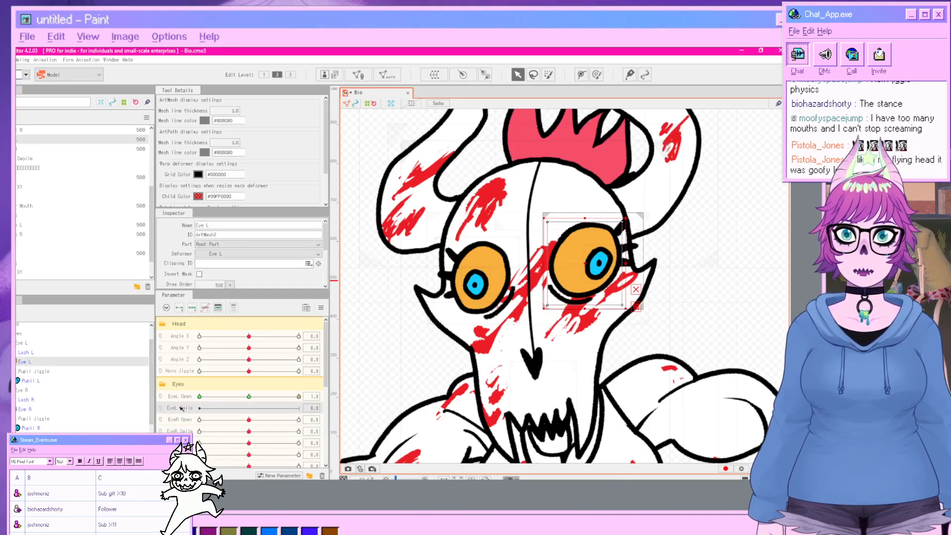
pyautogui.click(387, 74)
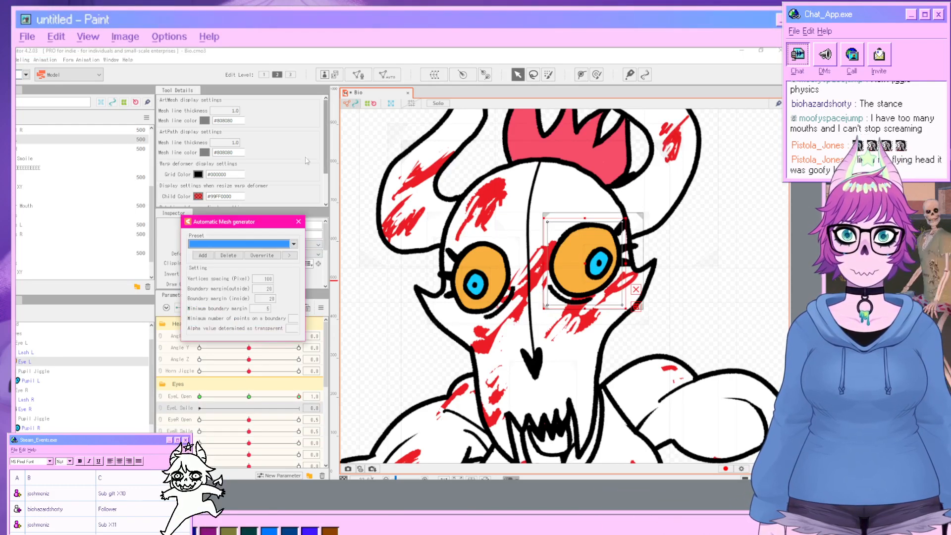
pyautogui.click(294, 243)
pyautogui.click(241, 263)
pyautogui.click(298, 222)
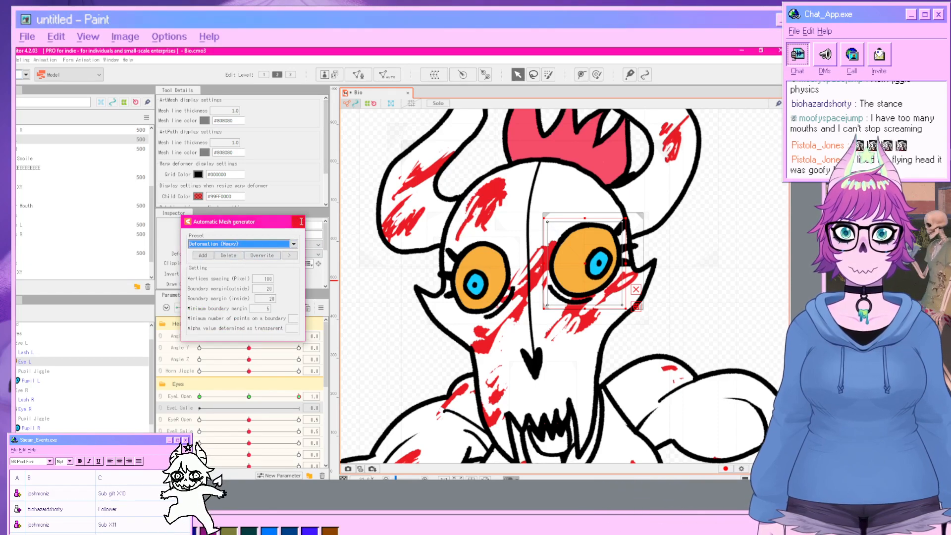
# In mesh edit mode, regenerate the left eye mesh automatically with the Deformation (Heavy) preset and confirm.
pyautogui.click(357, 74)
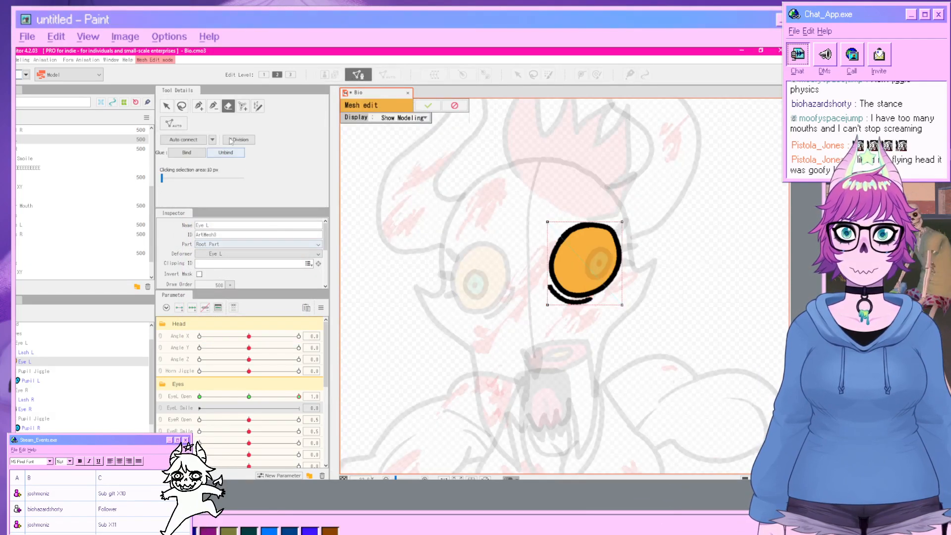
pyautogui.moveTo(559, 259); pyautogui.dragTo(584, 209)
pyautogui.click(172, 123)
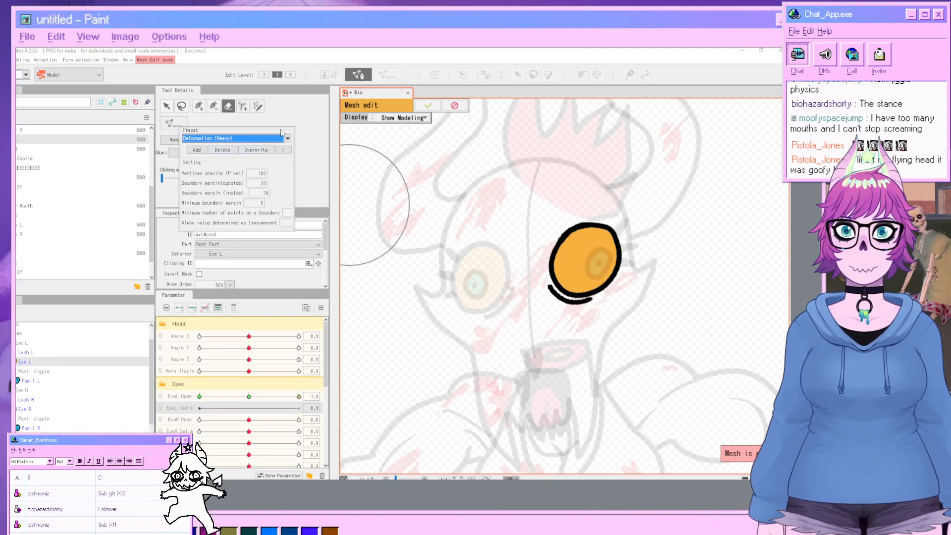
pyautogui.click(322, 176)
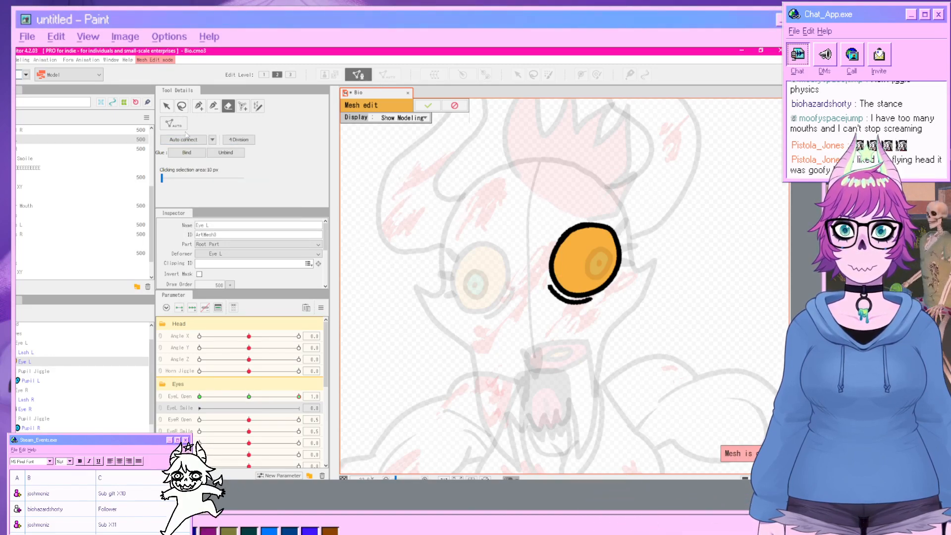
pyautogui.click(181, 125)
pyautogui.click(230, 139)
pyautogui.click(219, 158)
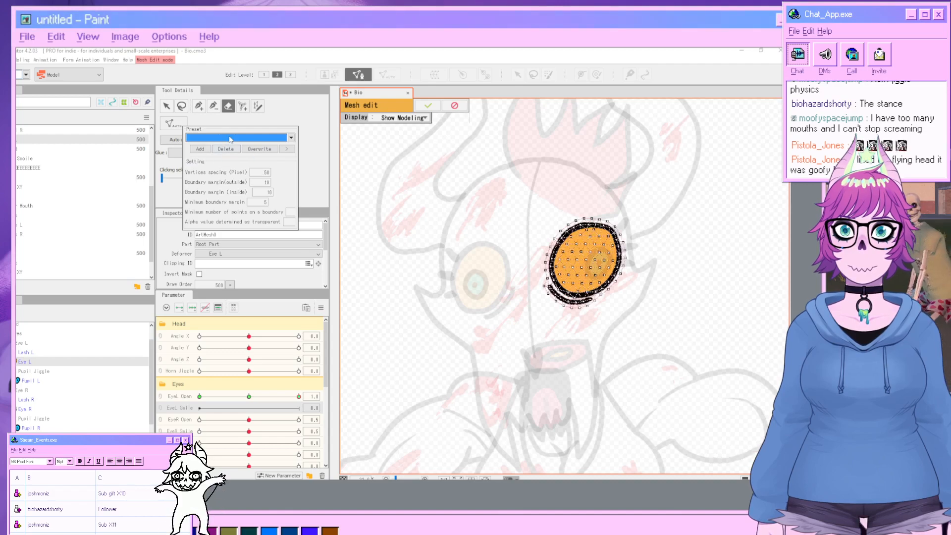
pyautogui.click(231, 139)
pyautogui.click(224, 153)
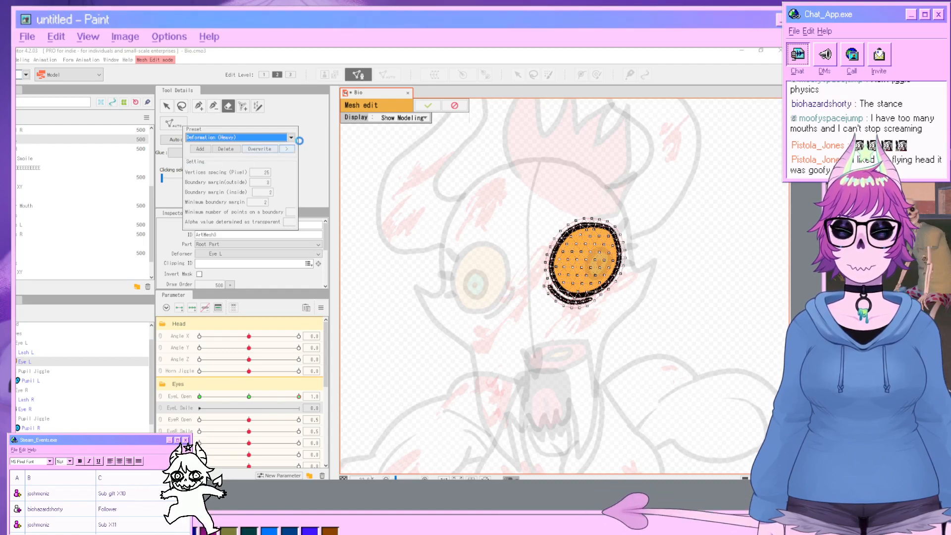
pyautogui.click(313, 146)
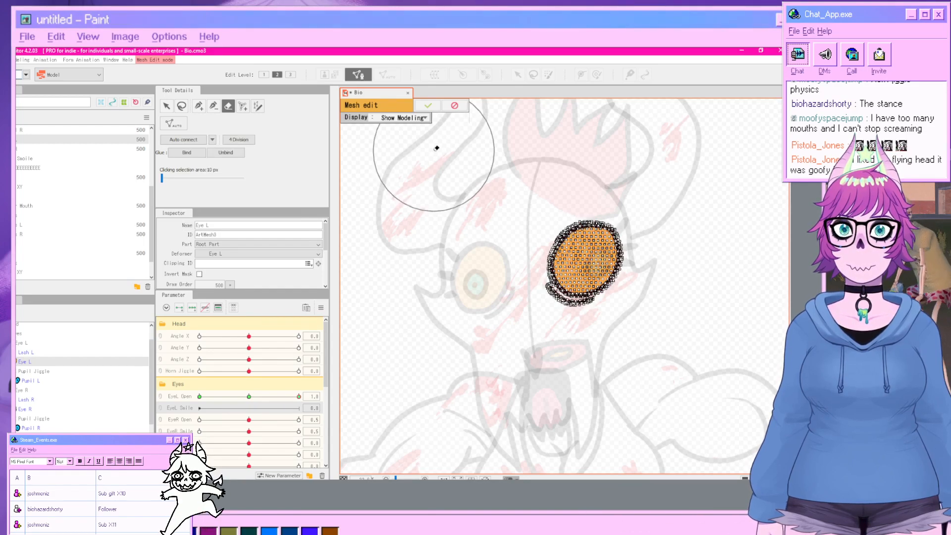
pyautogui.click(429, 106)
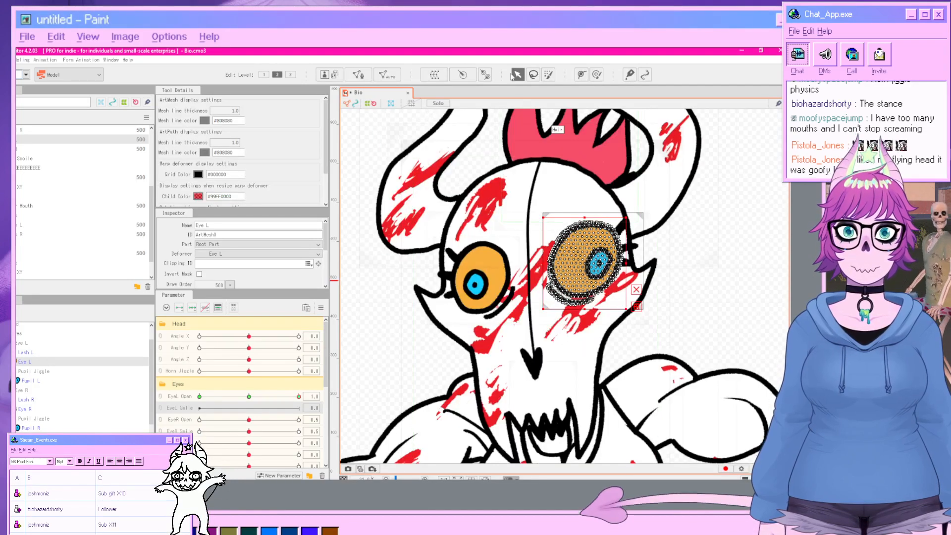
# Set EyeL Smile to 1, select the left eye's lower vertices, and shift them slightly upward.
pyautogui.click(534, 75)
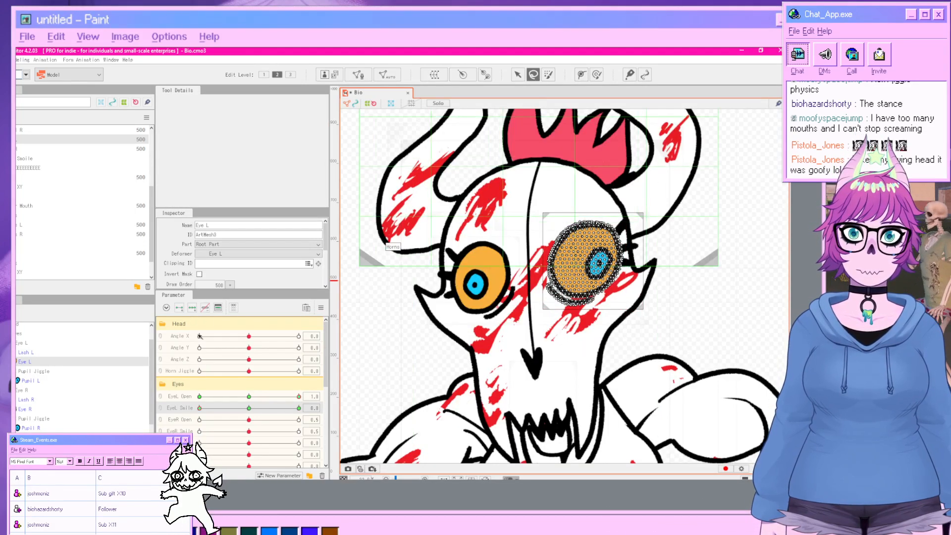
pyautogui.click(299, 408)
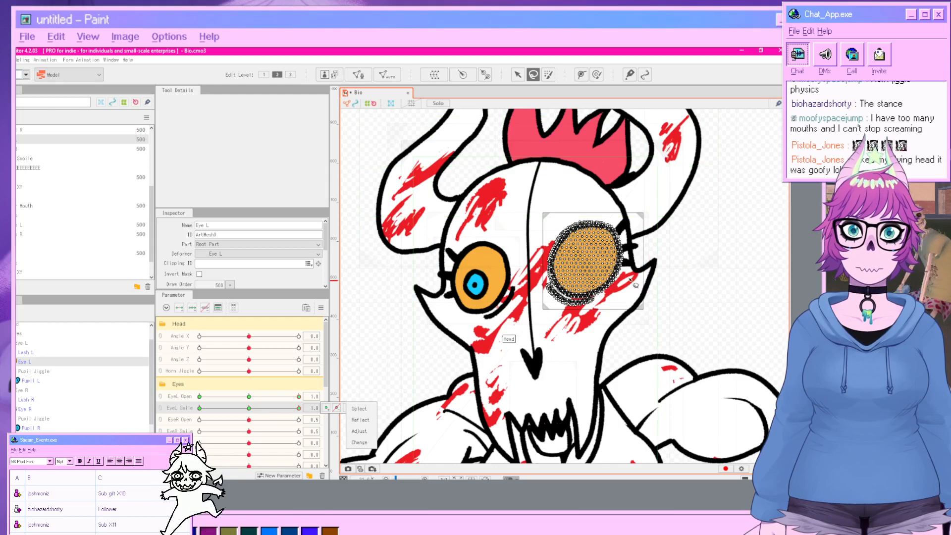
pyautogui.moveTo(635, 285)
pyautogui.mouseDown()
pyautogui.moveTo(622, 300)
pyautogui.moveTo(595, 311)
pyautogui.moveTo(545, 285)
pyautogui.mouseUp()
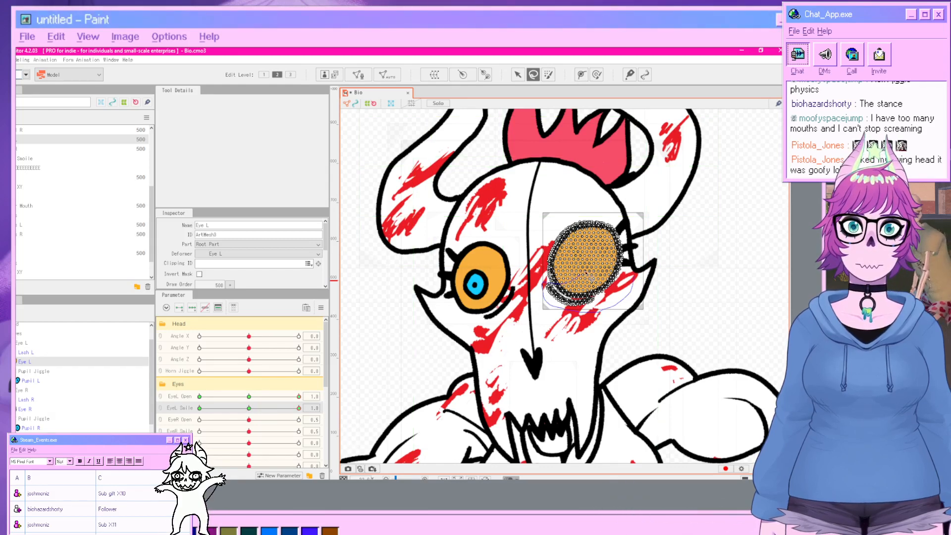
pyautogui.moveTo(636, 270); pyautogui.dragTo(637, 272)
pyautogui.click(517, 74)
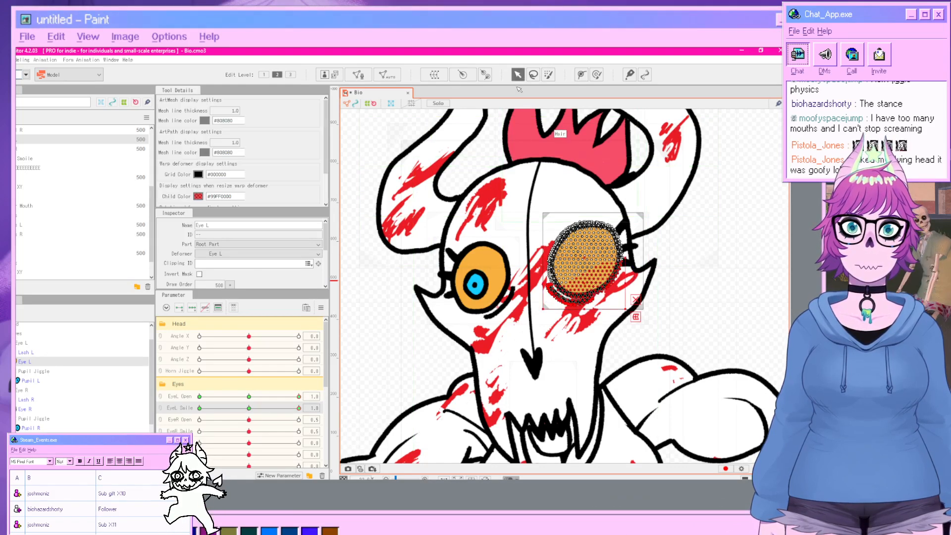
pyautogui.moveTo(583, 273); pyautogui.dragTo(585, 264)
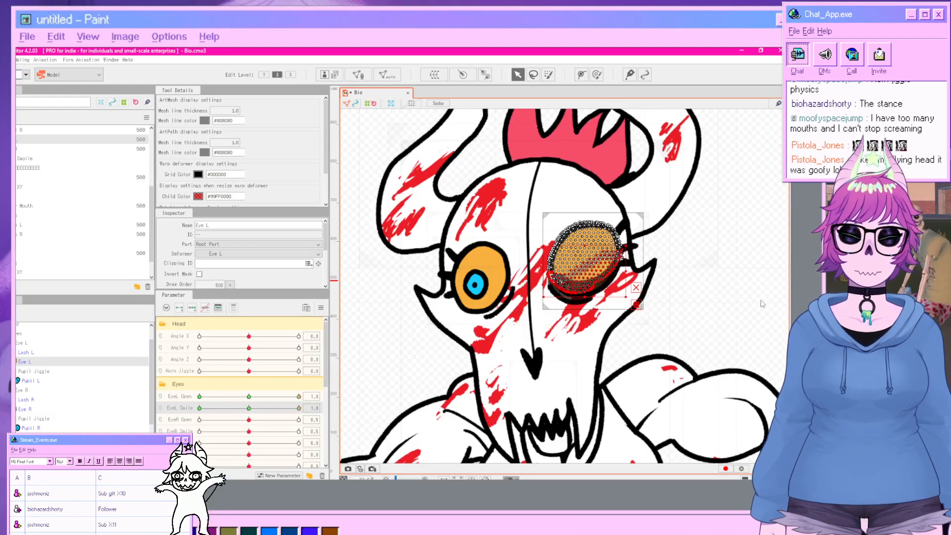
pyautogui.click(371, 348)
# With EyeL Open at 0.5, raise the left eye's lower vertices, then return EyeL Open to 1.
pyautogui.click(249, 397)
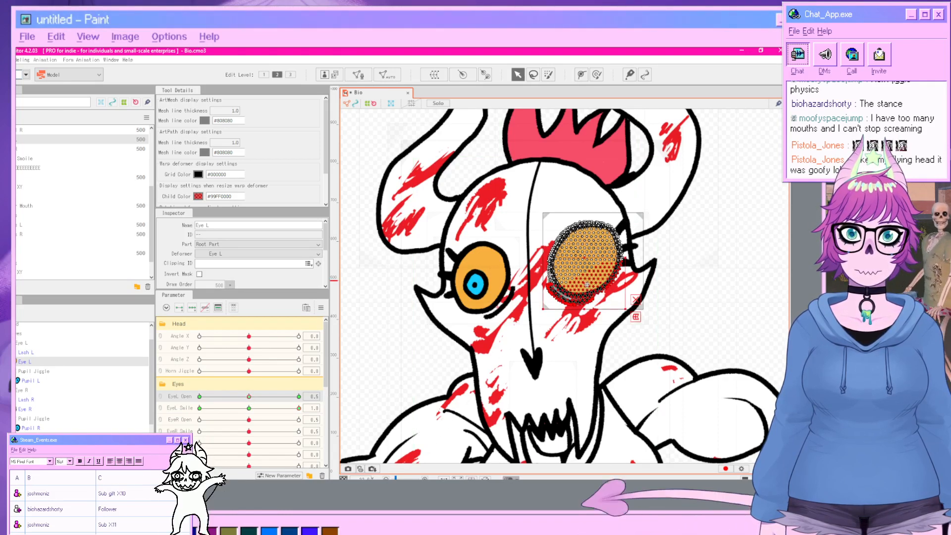
pyautogui.moveTo(587, 285); pyautogui.dragTo(586, 269)
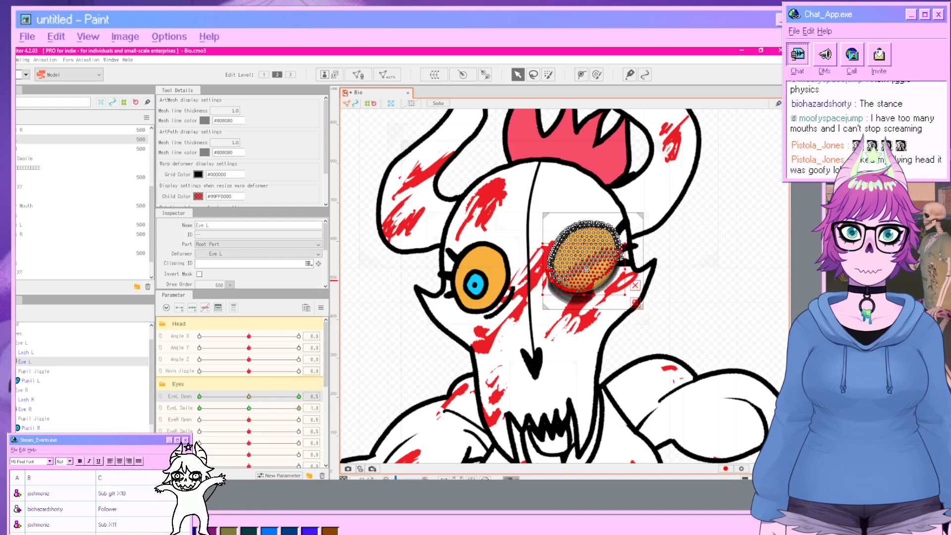
pyautogui.click(726, 312)
pyautogui.click(298, 396)
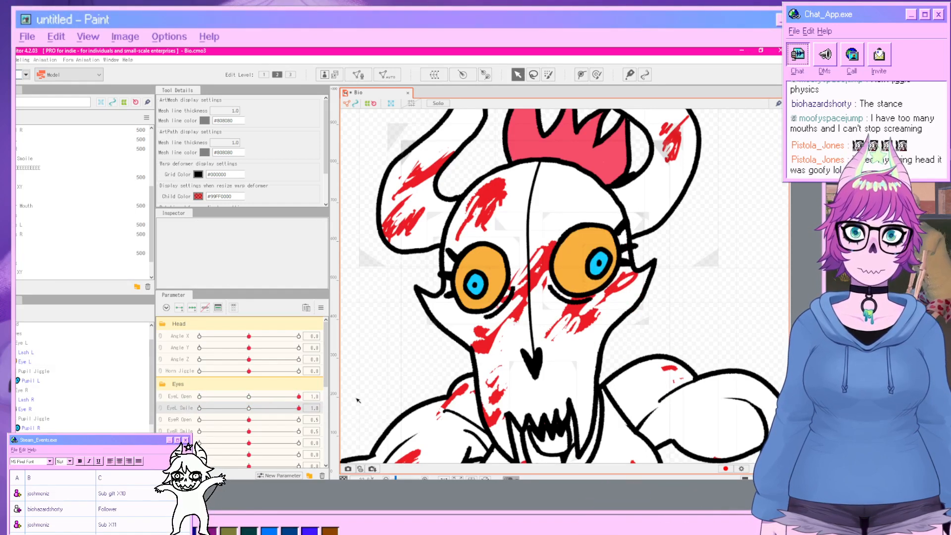
# Select the right eye mesh, set EyeR Open and EyeR Smile to 1, and lift its lower vertices.
pyautogui.click(59, 409)
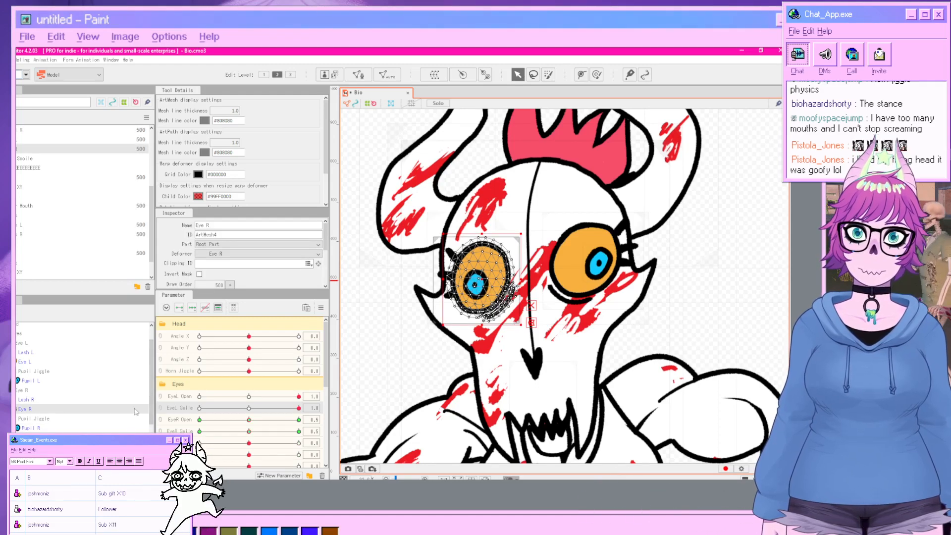
pyautogui.moveTo(252, 424); pyautogui.dragTo(324, 424)
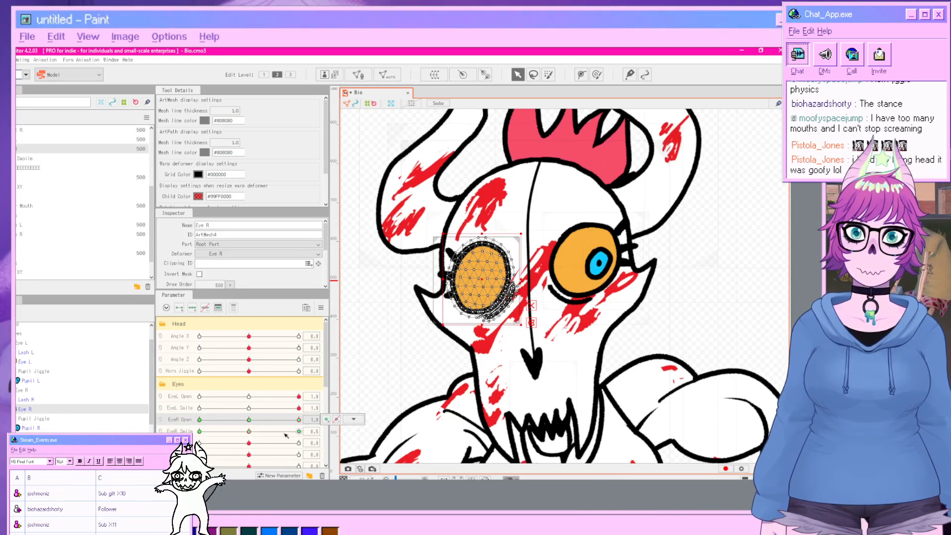
pyautogui.moveTo(251, 433); pyautogui.dragTo(333, 434)
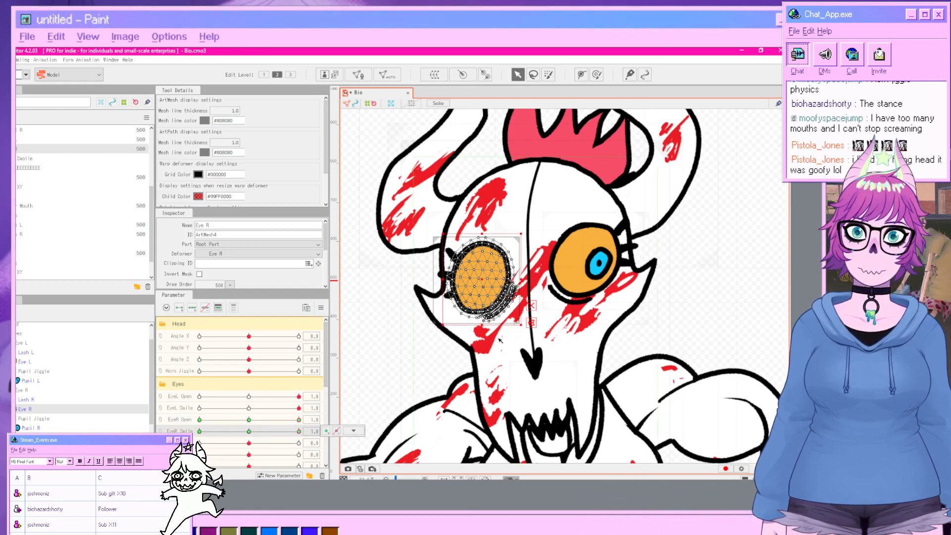
pyautogui.moveTo(432, 296); pyautogui.dragTo(434, 295)
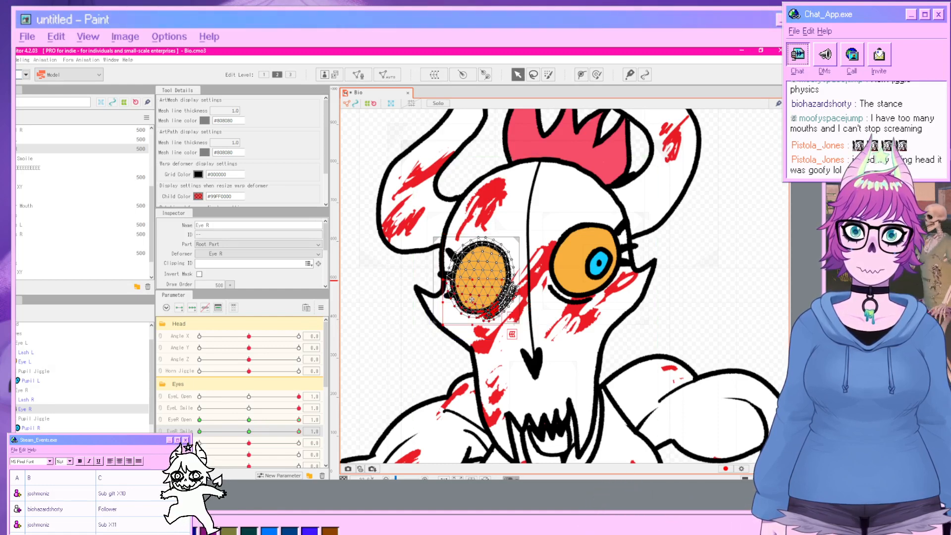
pyautogui.moveTo(472, 300); pyautogui.dragTo(471, 288)
pyautogui.click(750, 334)
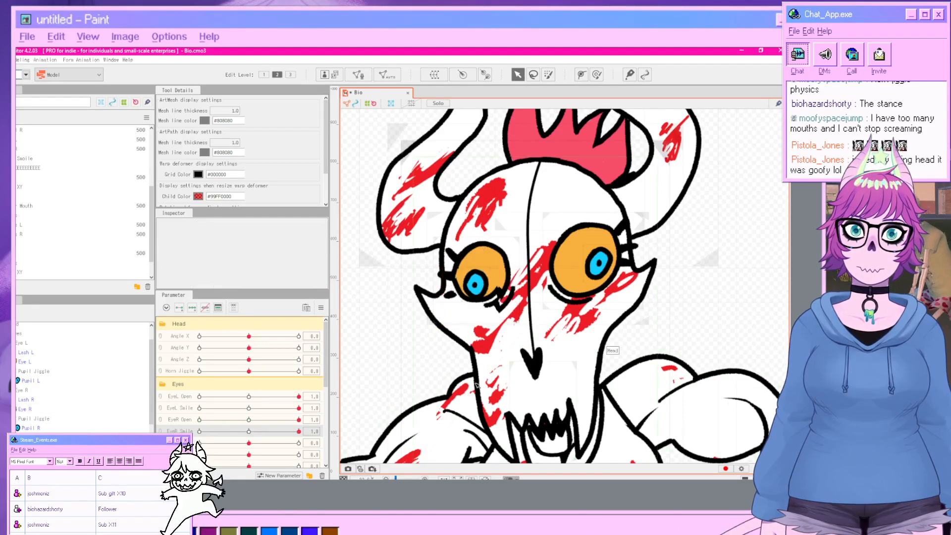
# Select the left eye art mesh, lasso a group of its outer vertices and nudge them slightly, then deselect.
pyautogui.moveTo(299, 420)
pyautogui.mouseDown()
pyautogui.moveTo(255, 424)
pyautogui.moveTo(308, 427)
pyautogui.mouseUp()
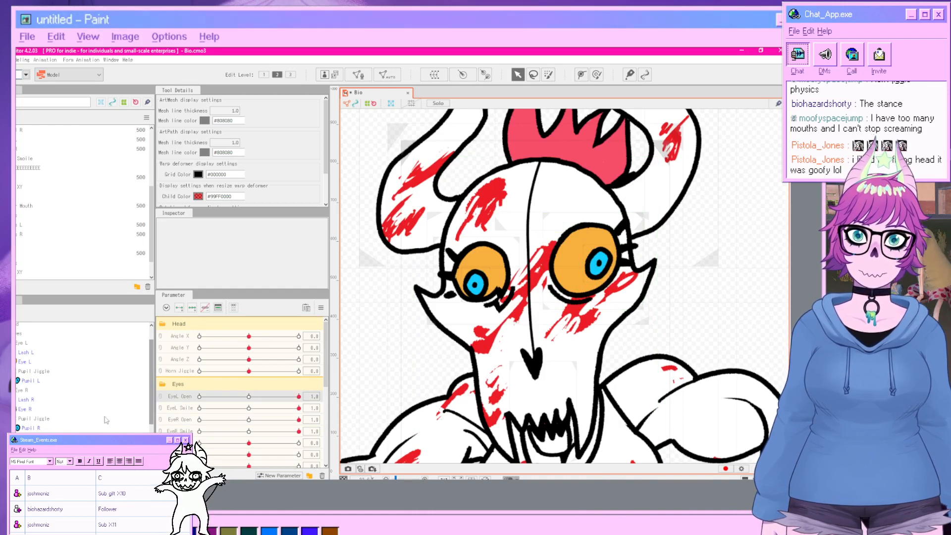
pyautogui.click(38, 363)
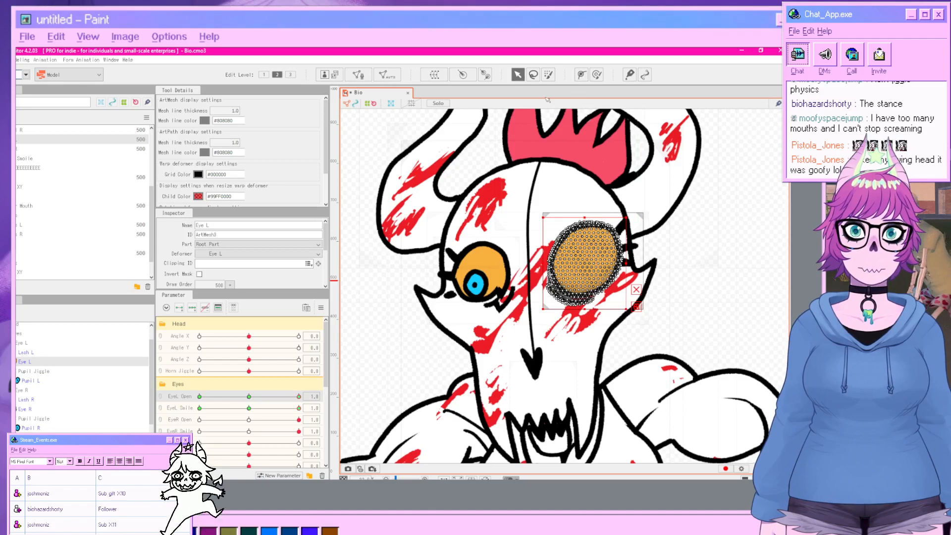
pyautogui.press('l')
pyautogui.moveTo(650, 269)
pyautogui.mouseDown()
pyautogui.moveTo(646, 288)
pyautogui.moveTo(595, 318)
pyautogui.moveTo(563, 317)
pyautogui.moveTo(550, 292)
pyautogui.mouseUp()
pyautogui.moveTo(645, 267); pyautogui.dragTo(646, 266)
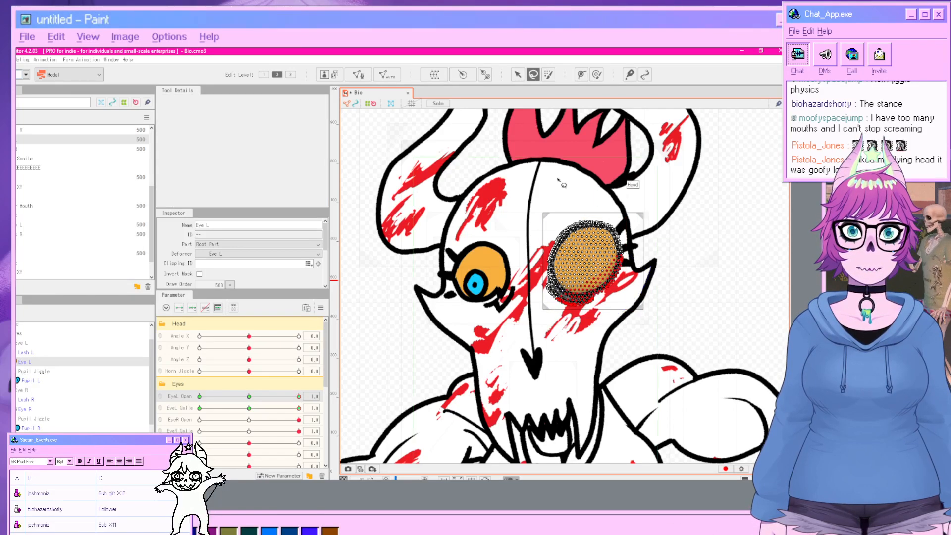
pyautogui.click(518, 74)
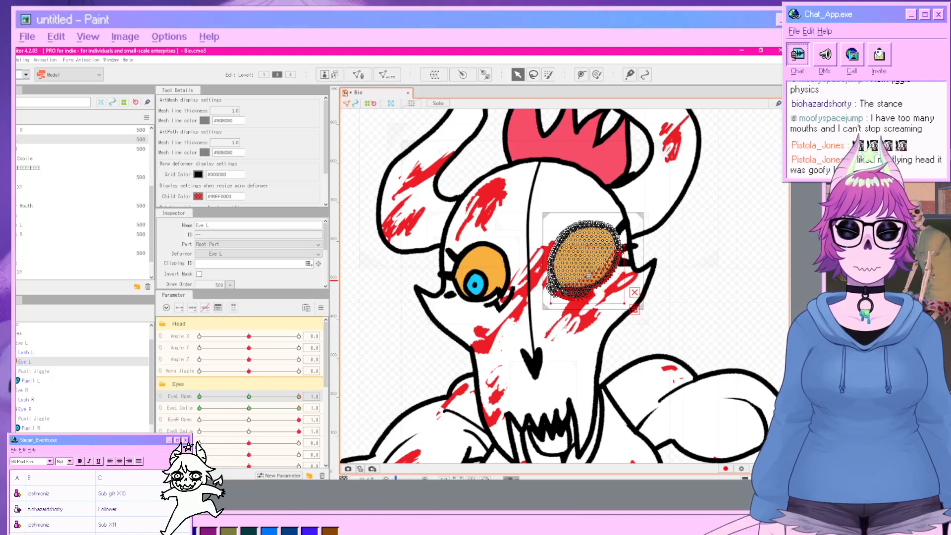
pyautogui.click(727, 287)
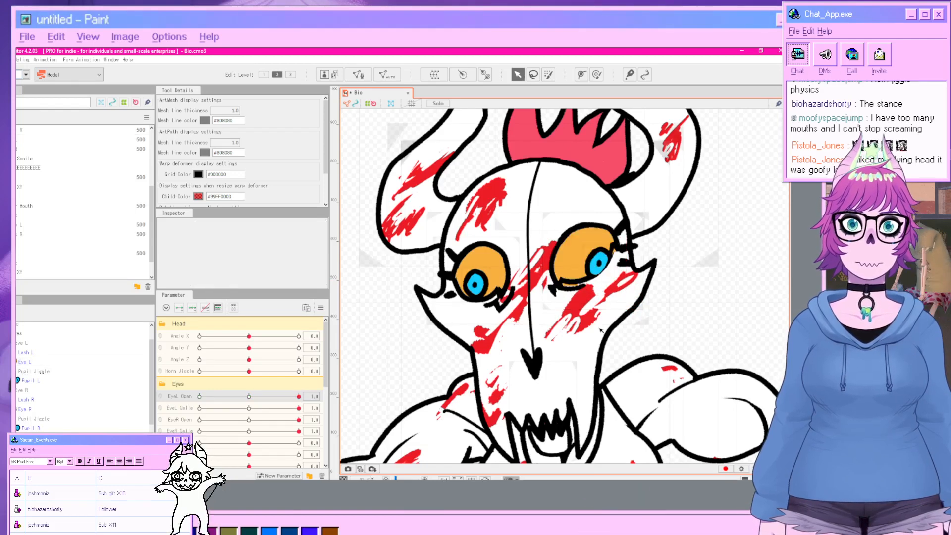
# With EyeL Open at 0 and EyeL Smile at 1, lower a corner point of the left eye warp deformer, then set both to 0.5.
pyautogui.moveTo(295, 399); pyautogui.dragTo(199, 397)
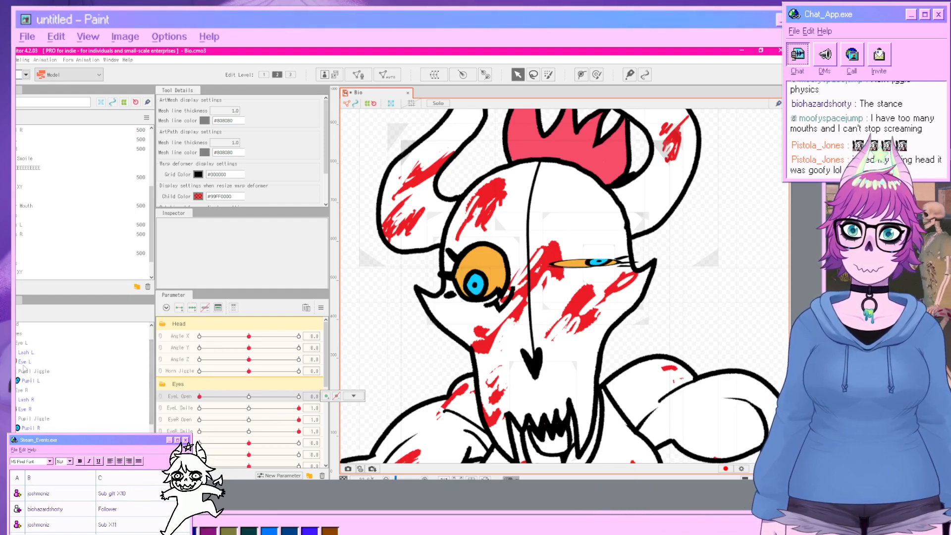
pyautogui.click(21, 342)
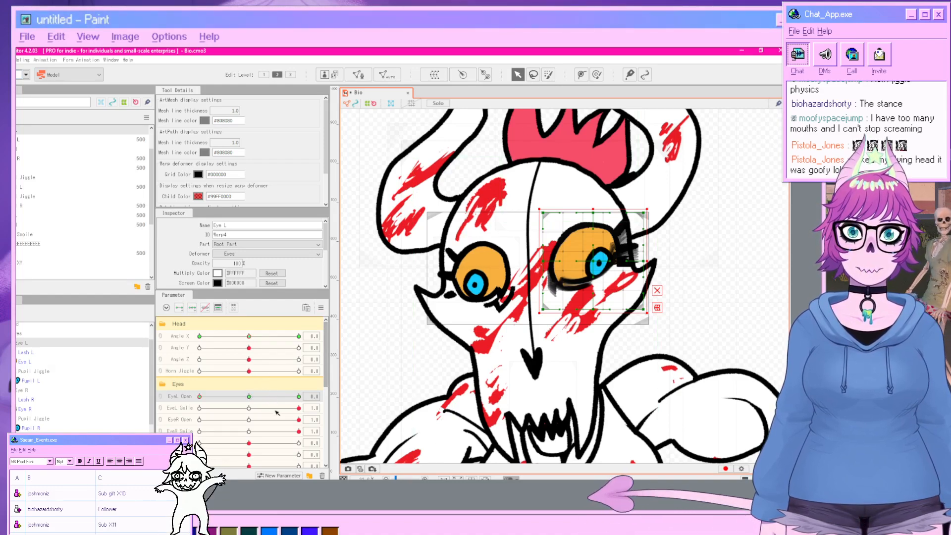
pyautogui.moveTo(299, 407); pyautogui.dragTo(276, 409)
pyautogui.click(203, 400)
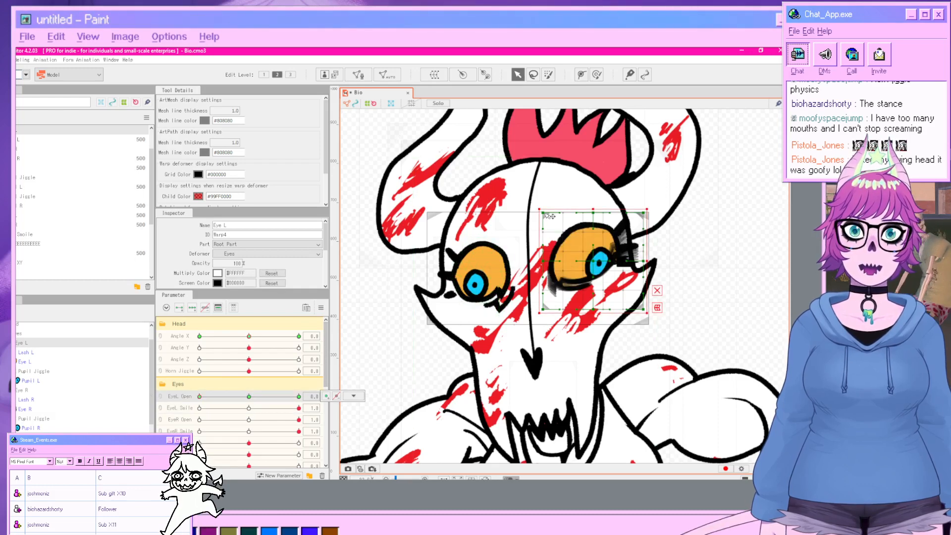
pyautogui.click(187, 413)
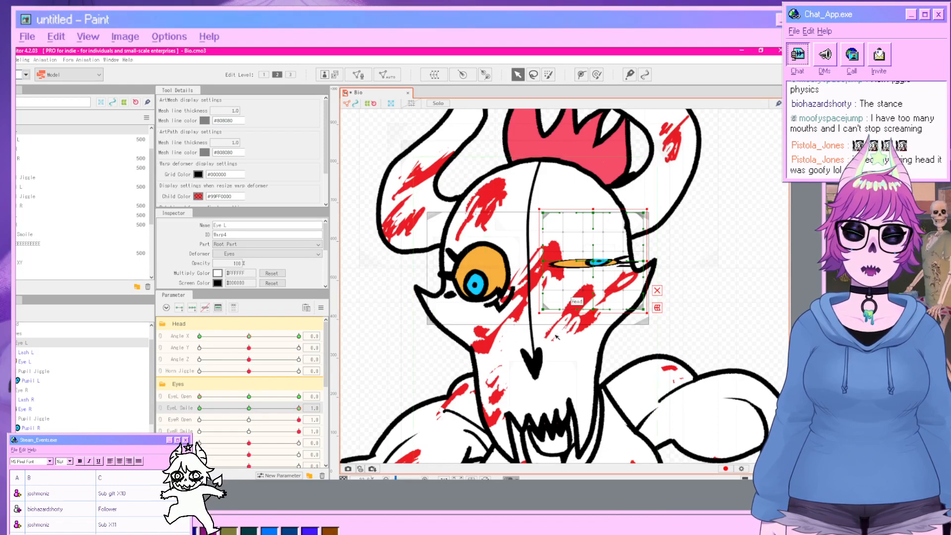
pyautogui.moveTo(543, 214); pyautogui.dragTo(540, 226)
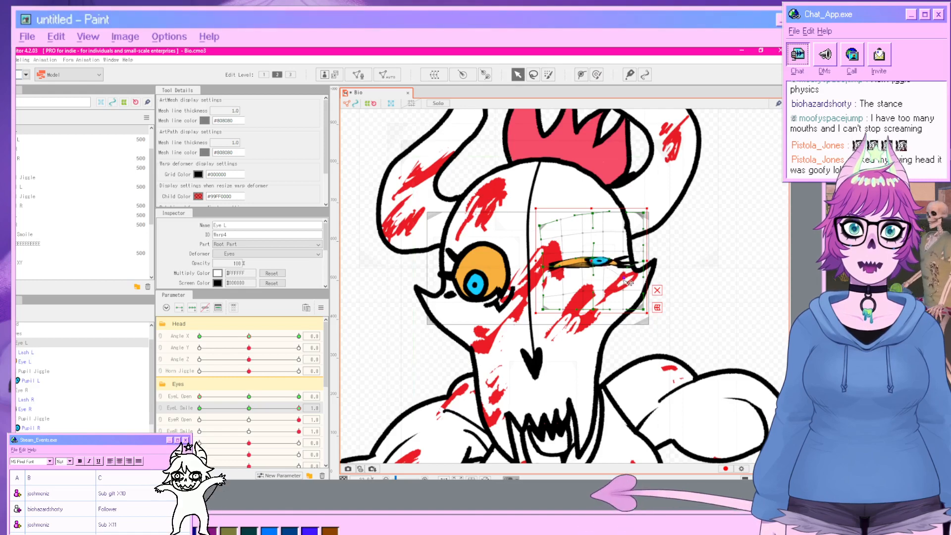
pyautogui.click(753, 292)
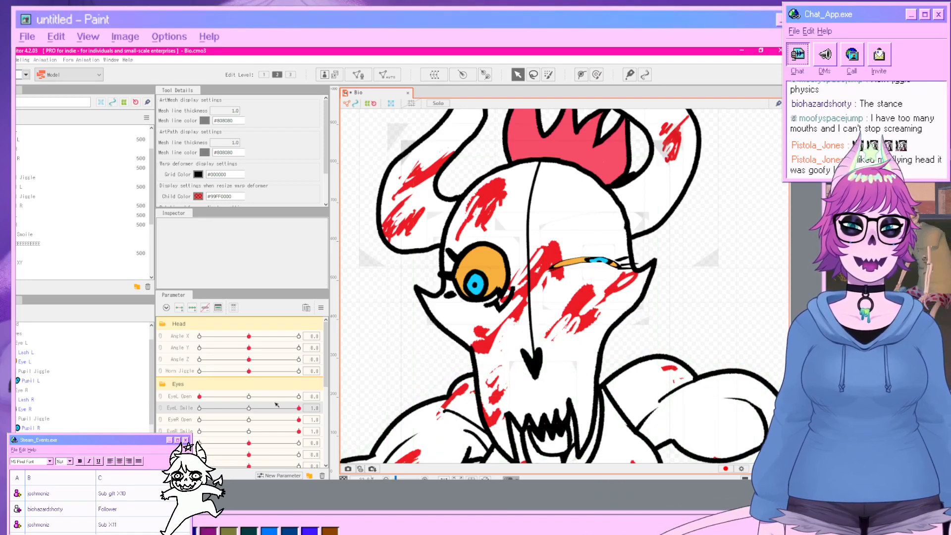
pyautogui.moveTo(199, 396); pyautogui.dragTo(249, 413)
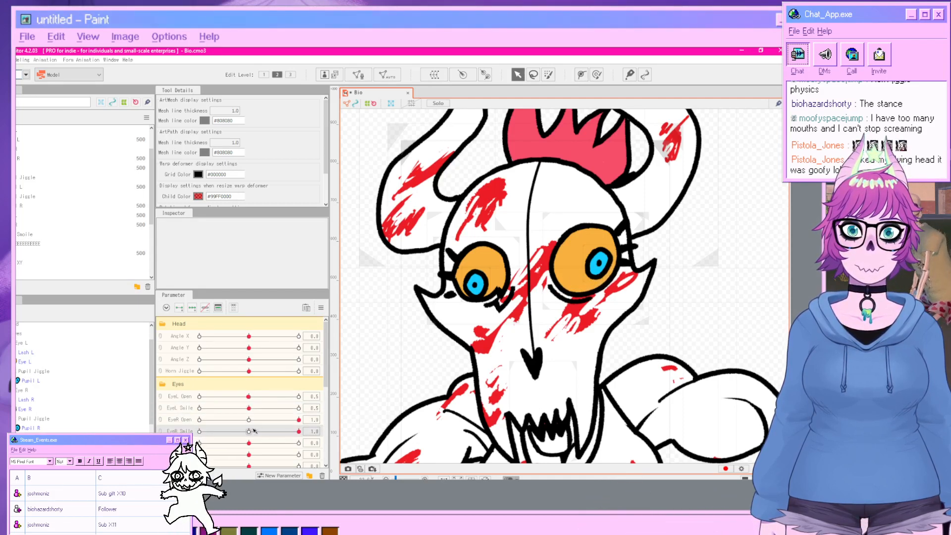
# With EyeR Open at 0, shift a grid point of the right eye warp deformer up, then set EyeR Open and EyeR Smile to 0.5.
pyautogui.moveTo(293, 421); pyautogui.dragTo(195, 420)
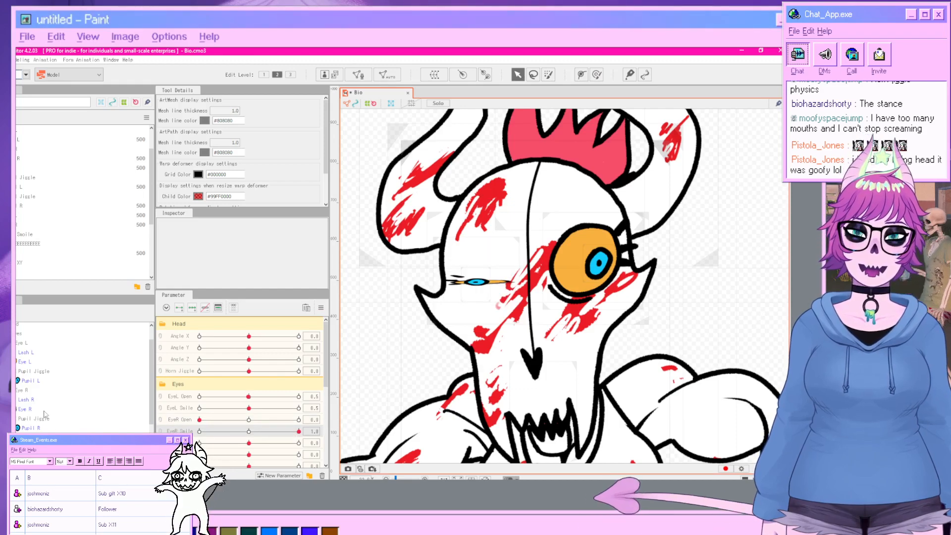
pyautogui.click(25, 390)
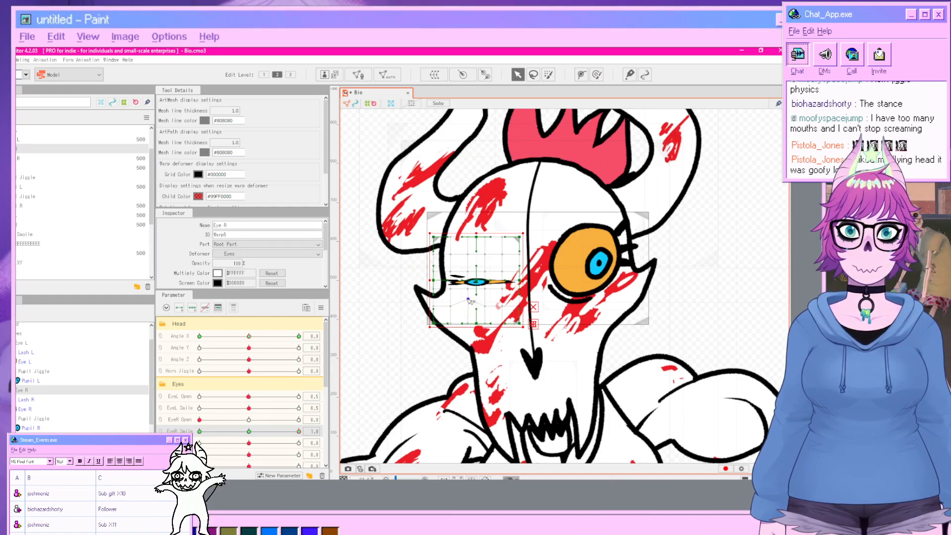
pyautogui.moveTo(468, 288); pyautogui.dragTo(490, 277)
pyautogui.click(732, 316)
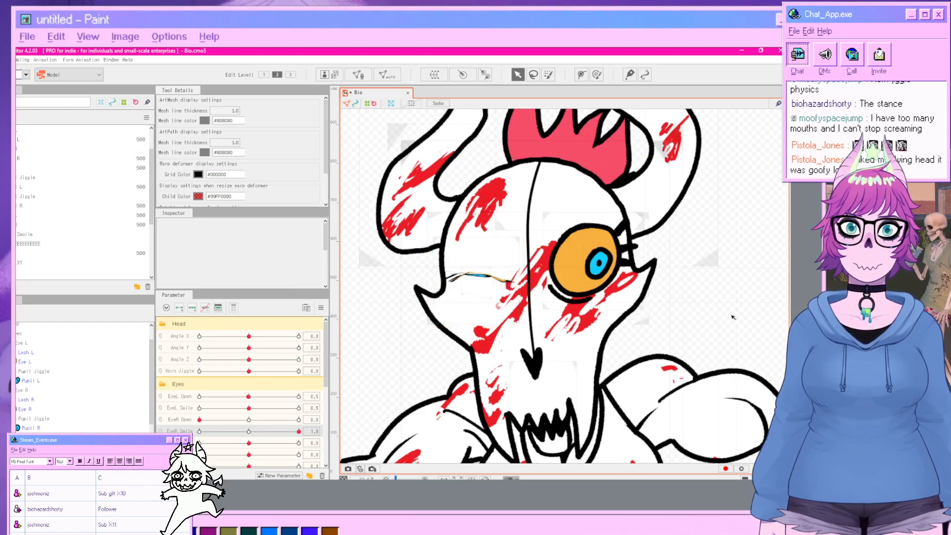
pyautogui.moveTo(286, 430); pyautogui.dragTo(250, 437)
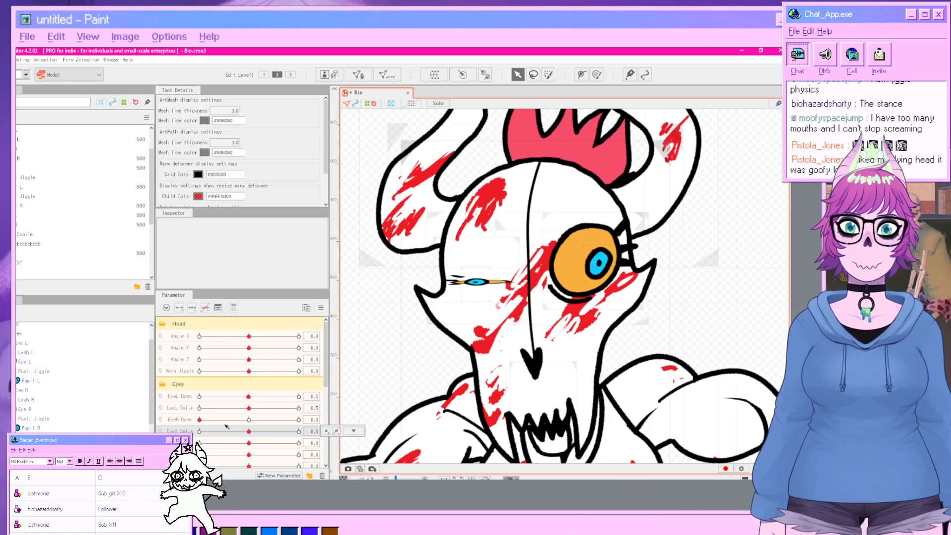
pyautogui.click(249, 420)
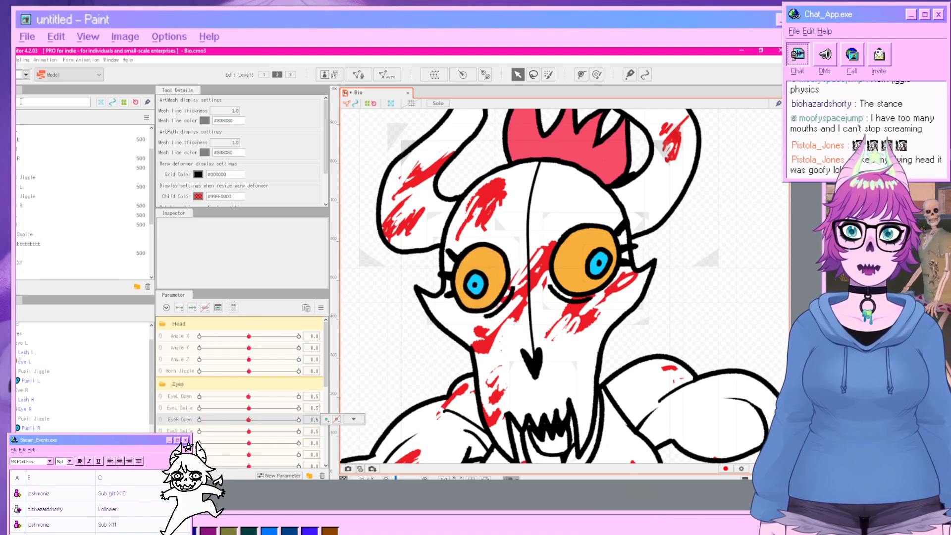
# Preview the model in the Physics/Scene Blending Settings by playing a Random Pose scene, then close it.
pyautogui.click(21, 60)
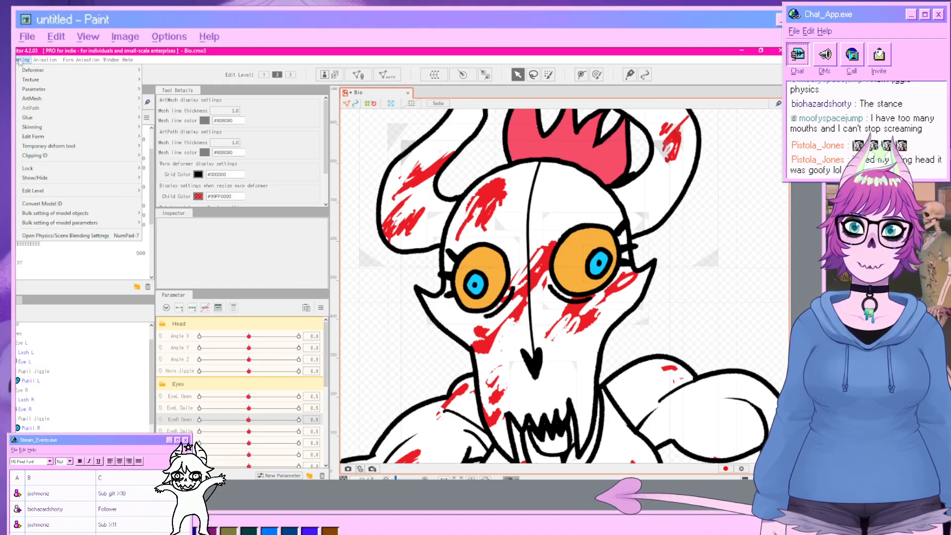
pyautogui.click(64, 235)
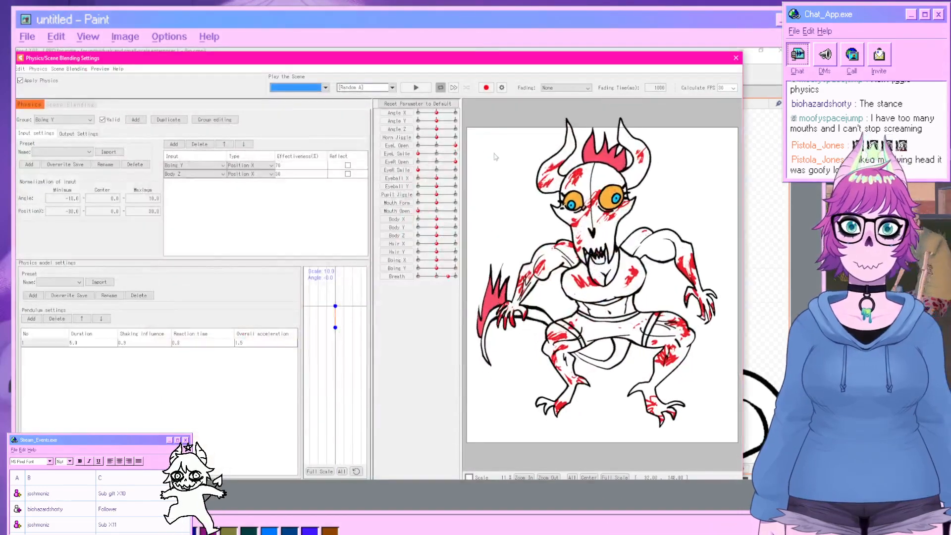
pyautogui.click(391, 87)
pyautogui.click(381, 99)
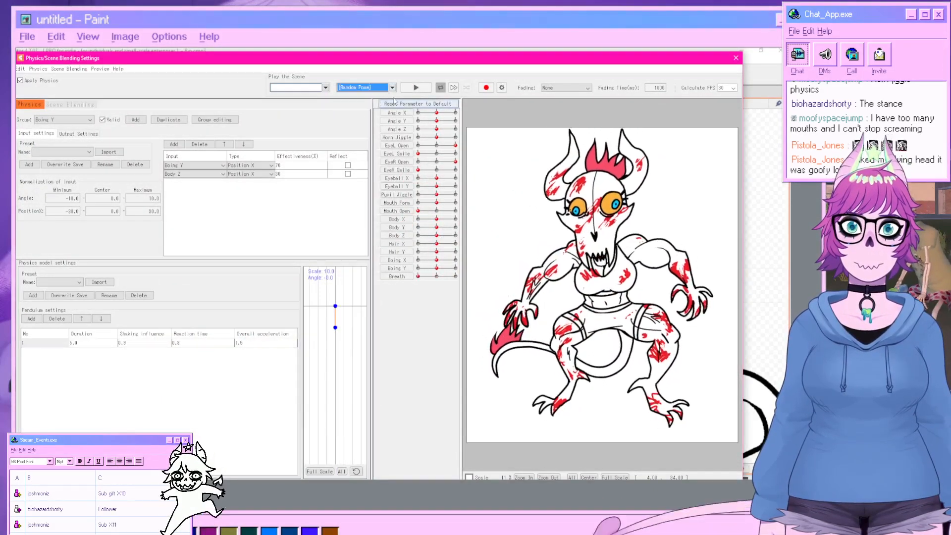
pyautogui.click(416, 87)
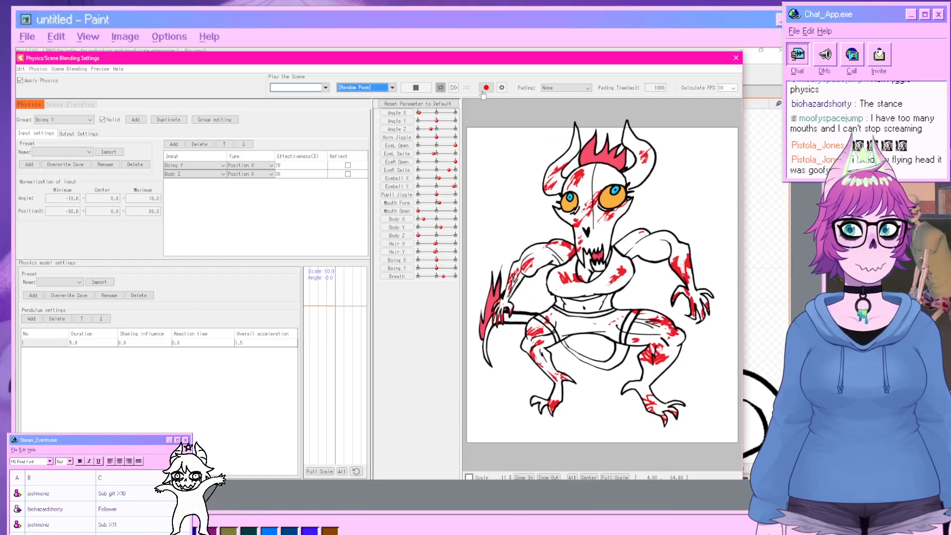
pyautogui.click(736, 58)
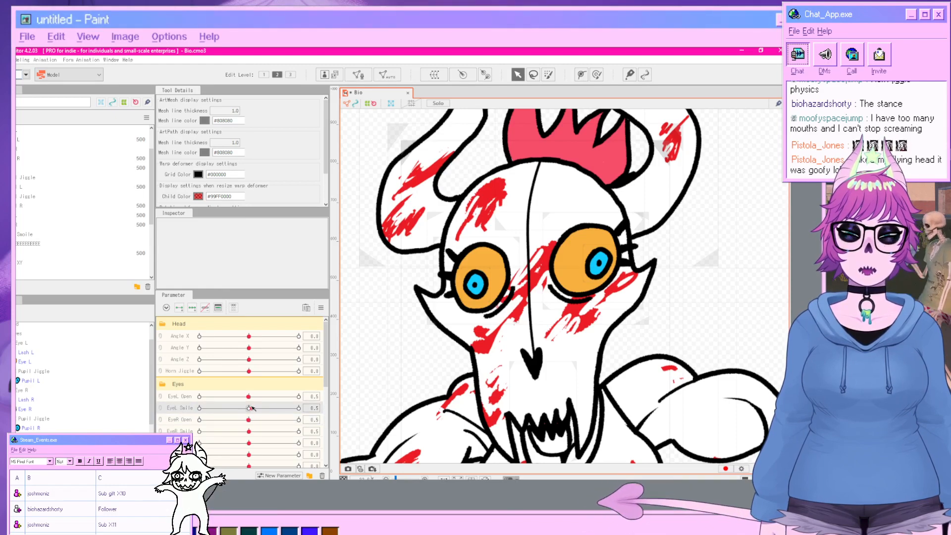
# Test the eye parameter sliders and play the Random Pose physics preview again.
pyautogui.moveTo(250, 407); pyautogui.dragTo(307, 406)
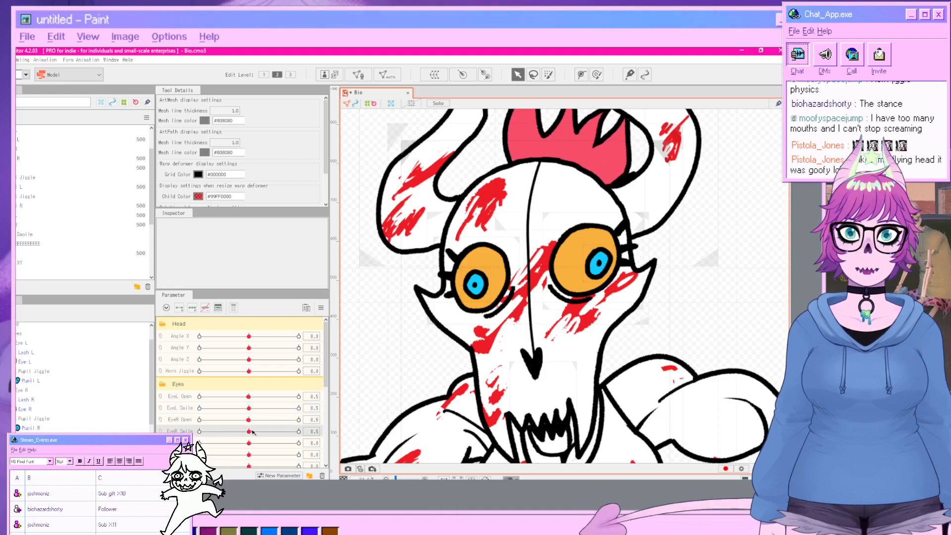
pyautogui.moveTo(249, 431); pyautogui.dragTo(272, 432)
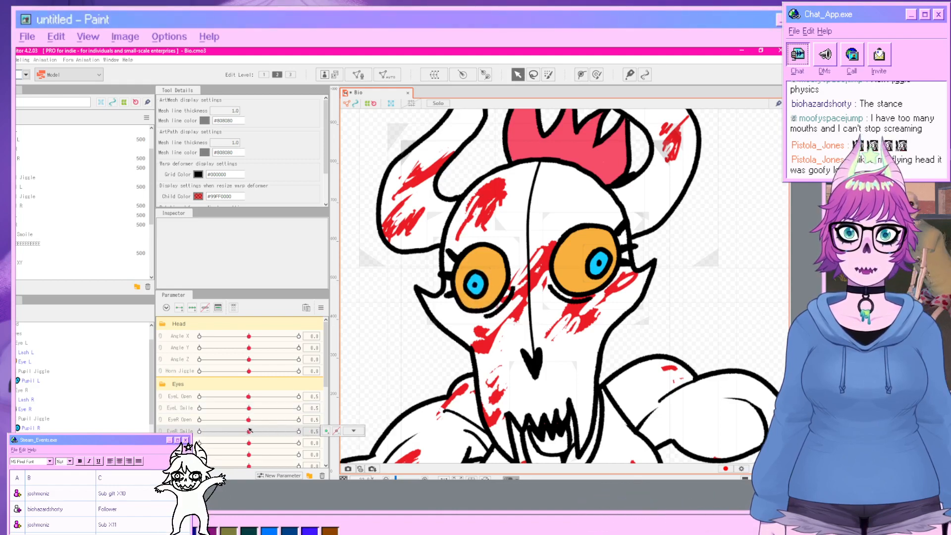
pyautogui.click(249, 419)
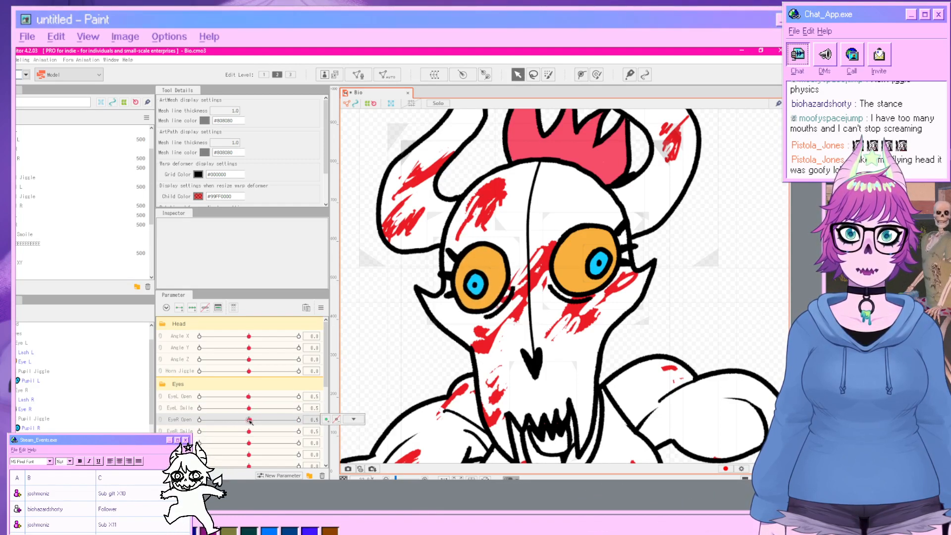
pyautogui.click(23, 59)
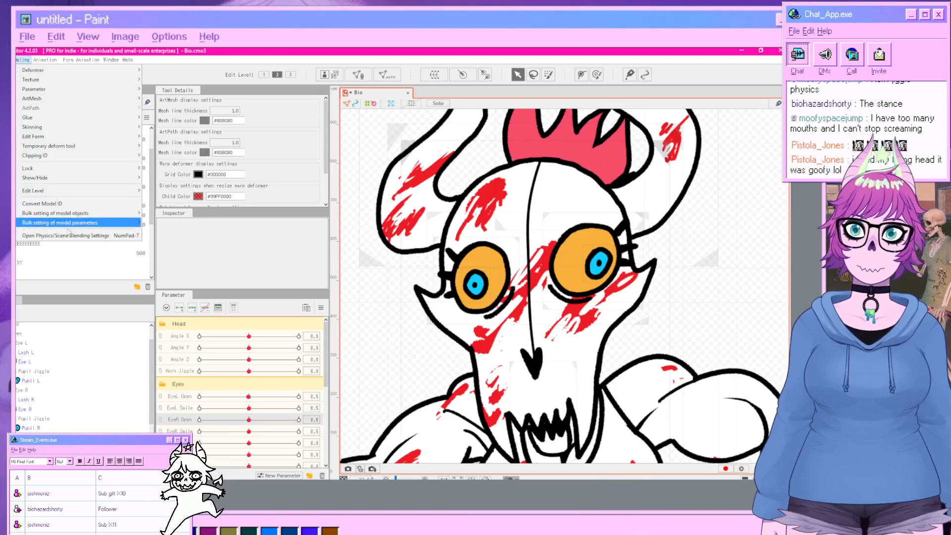
pyautogui.click(69, 234)
pyautogui.click(370, 87)
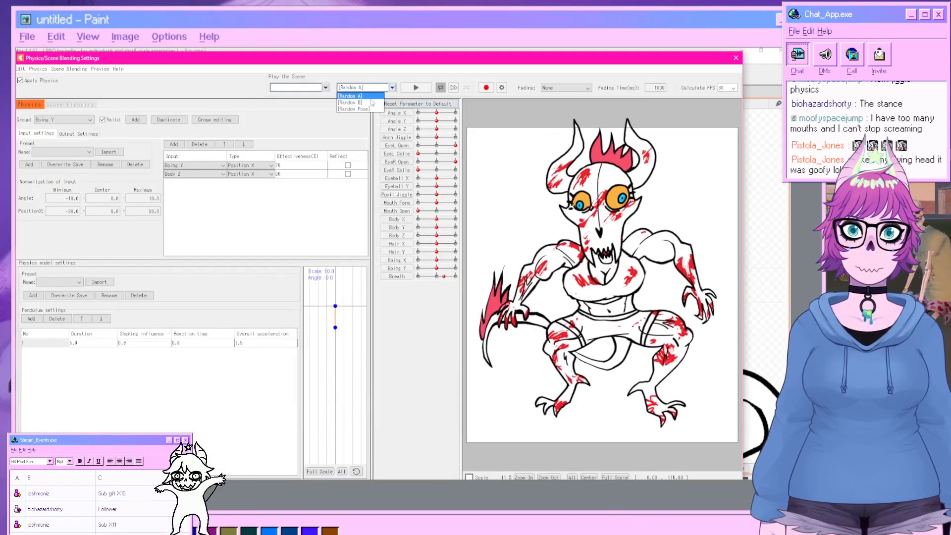
pyautogui.click(353, 109)
pyautogui.click(416, 88)
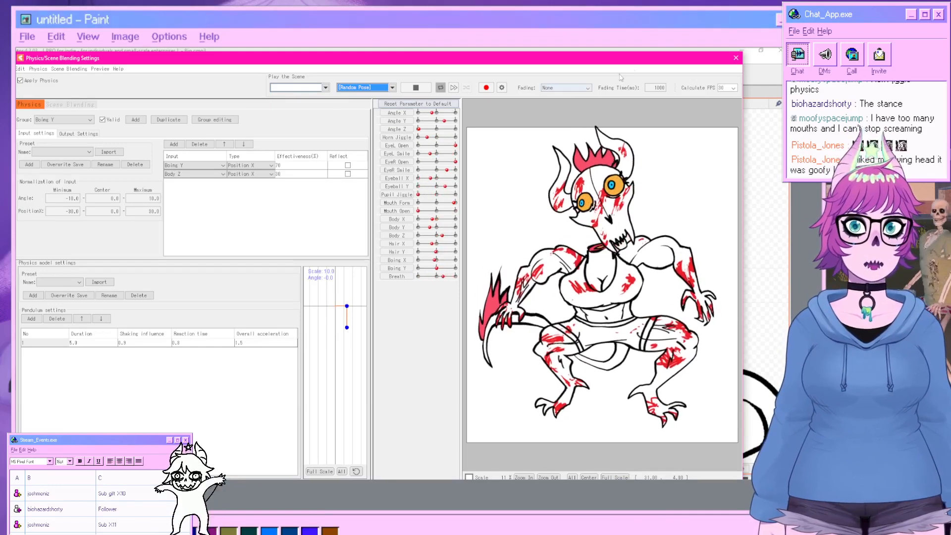
pyautogui.click(736, 57)
# Test the full-body model by moving the Angle Z and Boing parameter sliders.
pyautogui.scroll(-5, 576, 246)
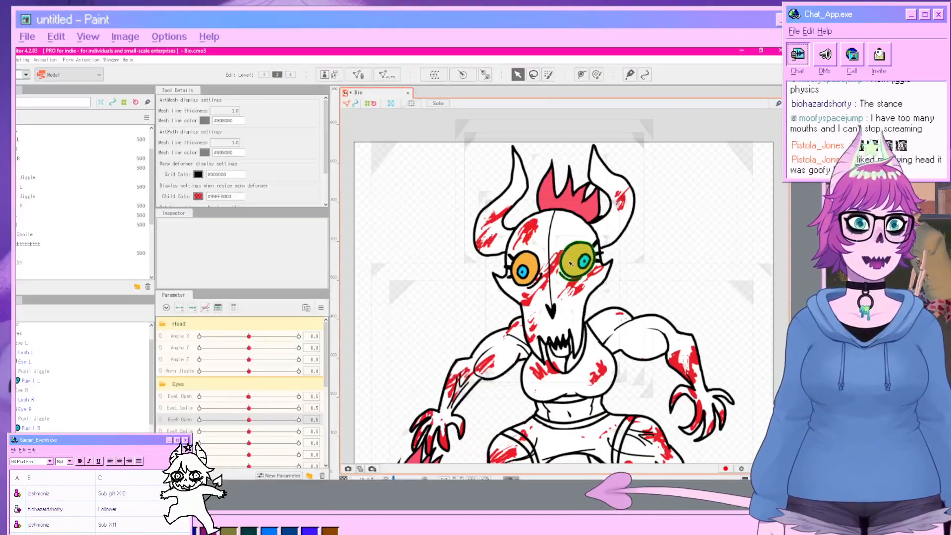
pyautogui.moveTo(580, 260); pyautogui.dragTo(574, 237)
pyautogui.scroll(-2, 573, 237)
pyautogui.scroll(2, 567, 277)
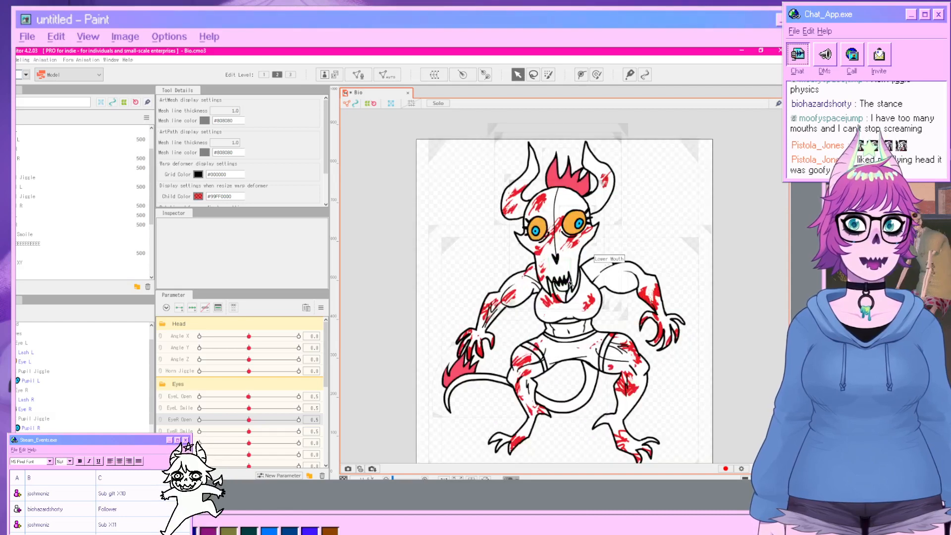
pyautogui.moveTo(567, 281); pyautogui.dragTo(552, 263)
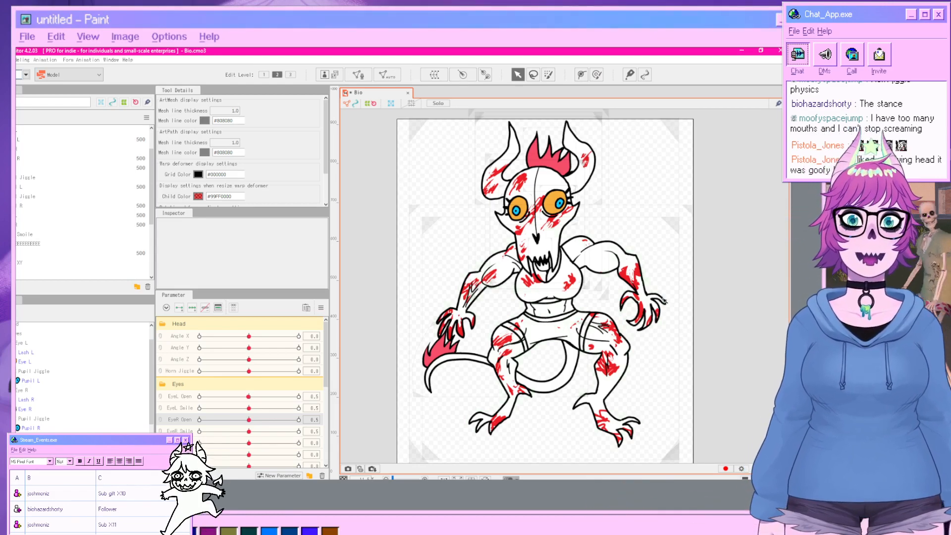
pyautogui.click(647, 314)
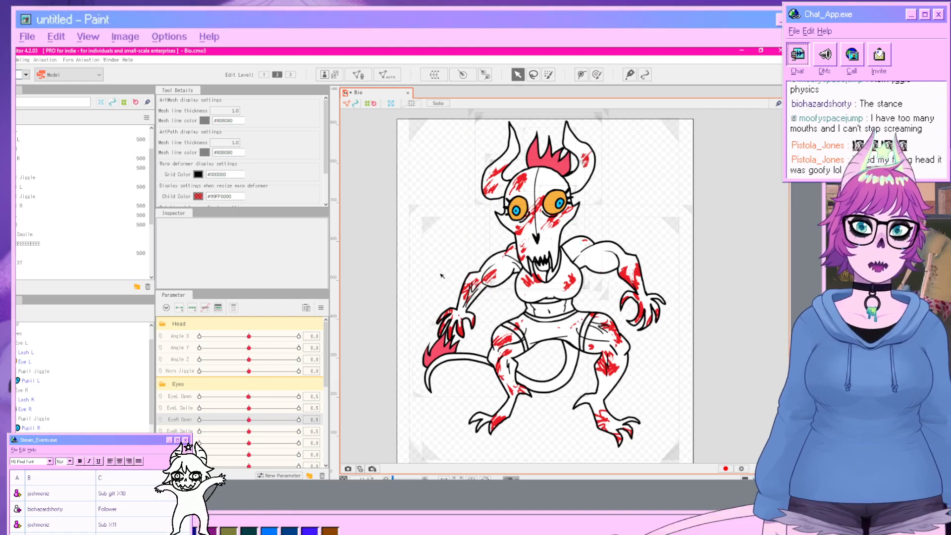
pyautogui.moveTo(247, 360)
pyautogui.mouseDown()
pyautogui.moveTo(181, 361)
pyautogui.moveTo(289, 357)
pyautogui.moveTo(212, 360)
pyautogui.moveTo(249, 360)
pyautogui.mouseUp()
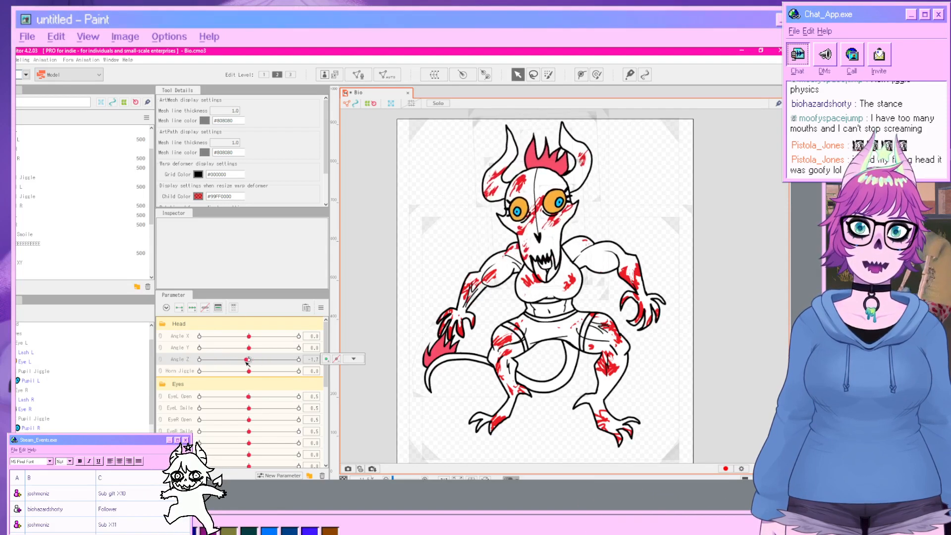
pyautogui.scroll(-5, 255, 386)
pyautogui.scroll(-1, 257, 426)
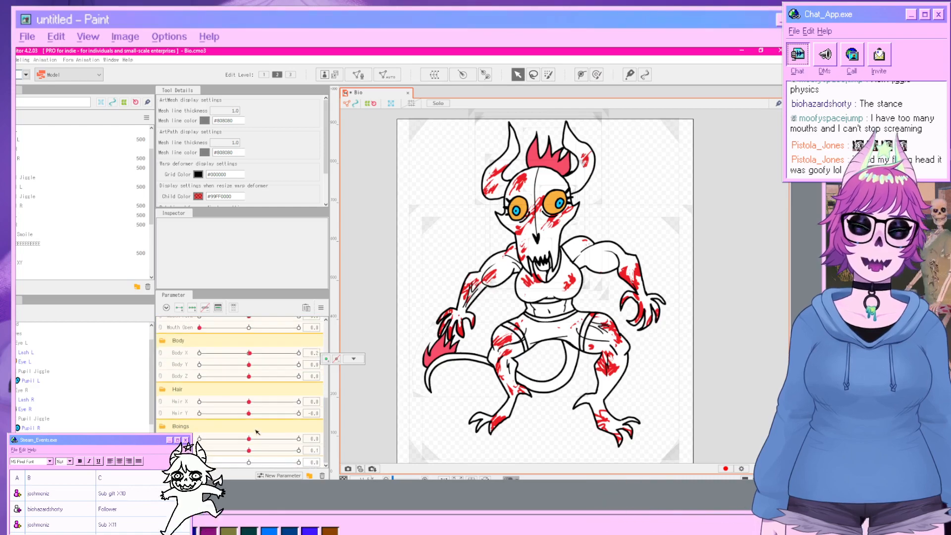
pyautogui.moveTo(251, 439); pyautogui.dragTo(211, 439)
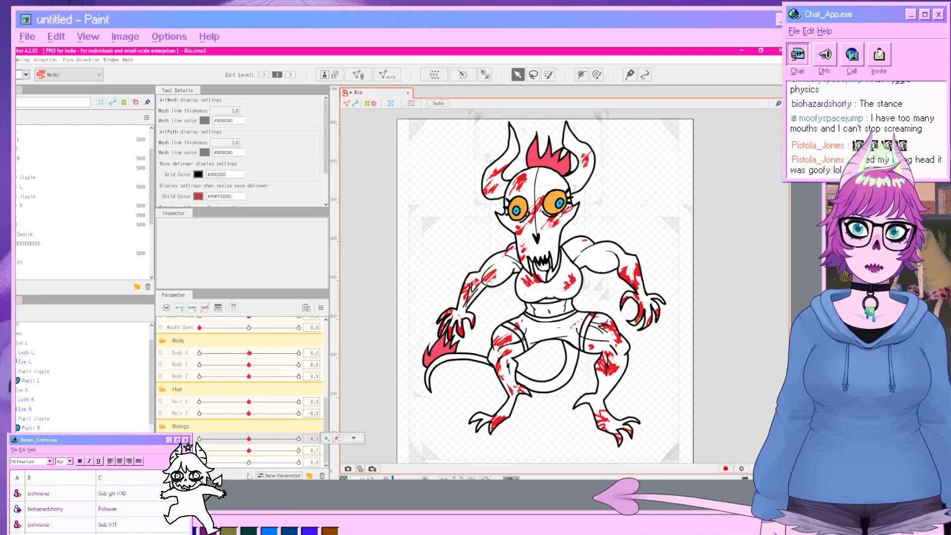
pyautogui.moveTo(250, 451); pyautogui.dragTo(298, 450)
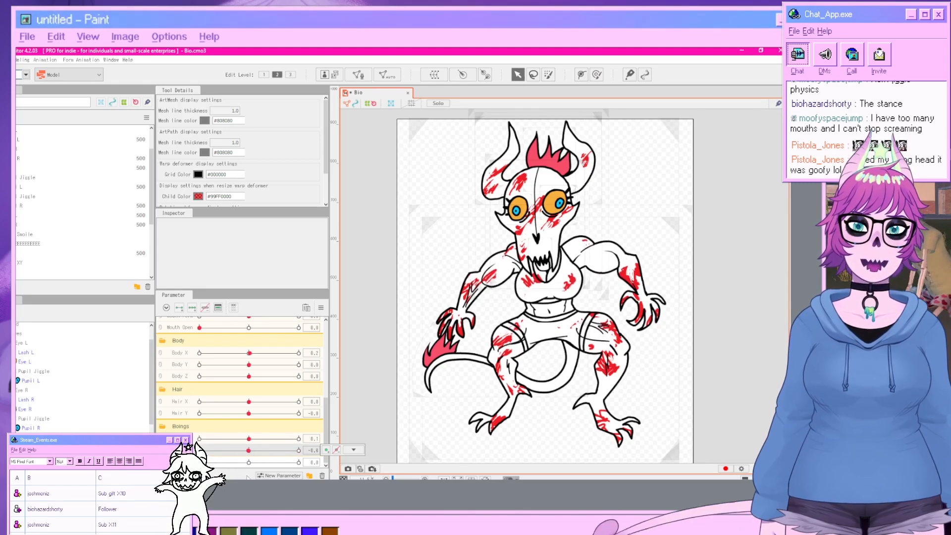
pyautogui.hotkey('alt', 'Tab')
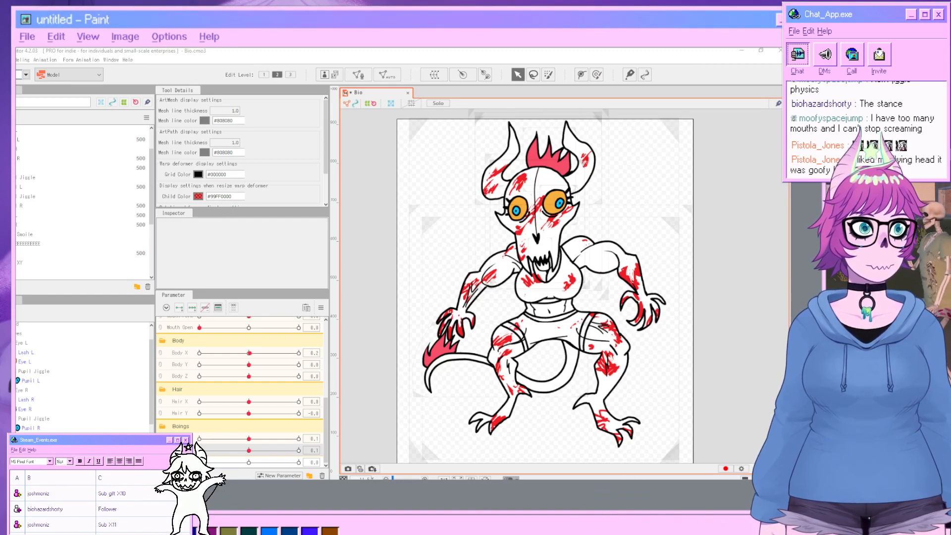
pyautogui.hotkey('alt', 'Tab')
pyautogui.hotkey('alt', 'Tab')
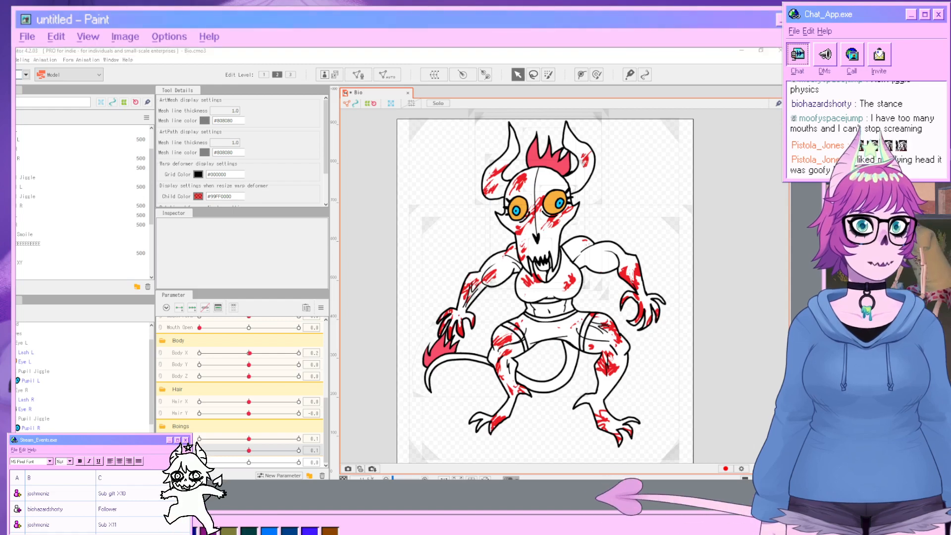